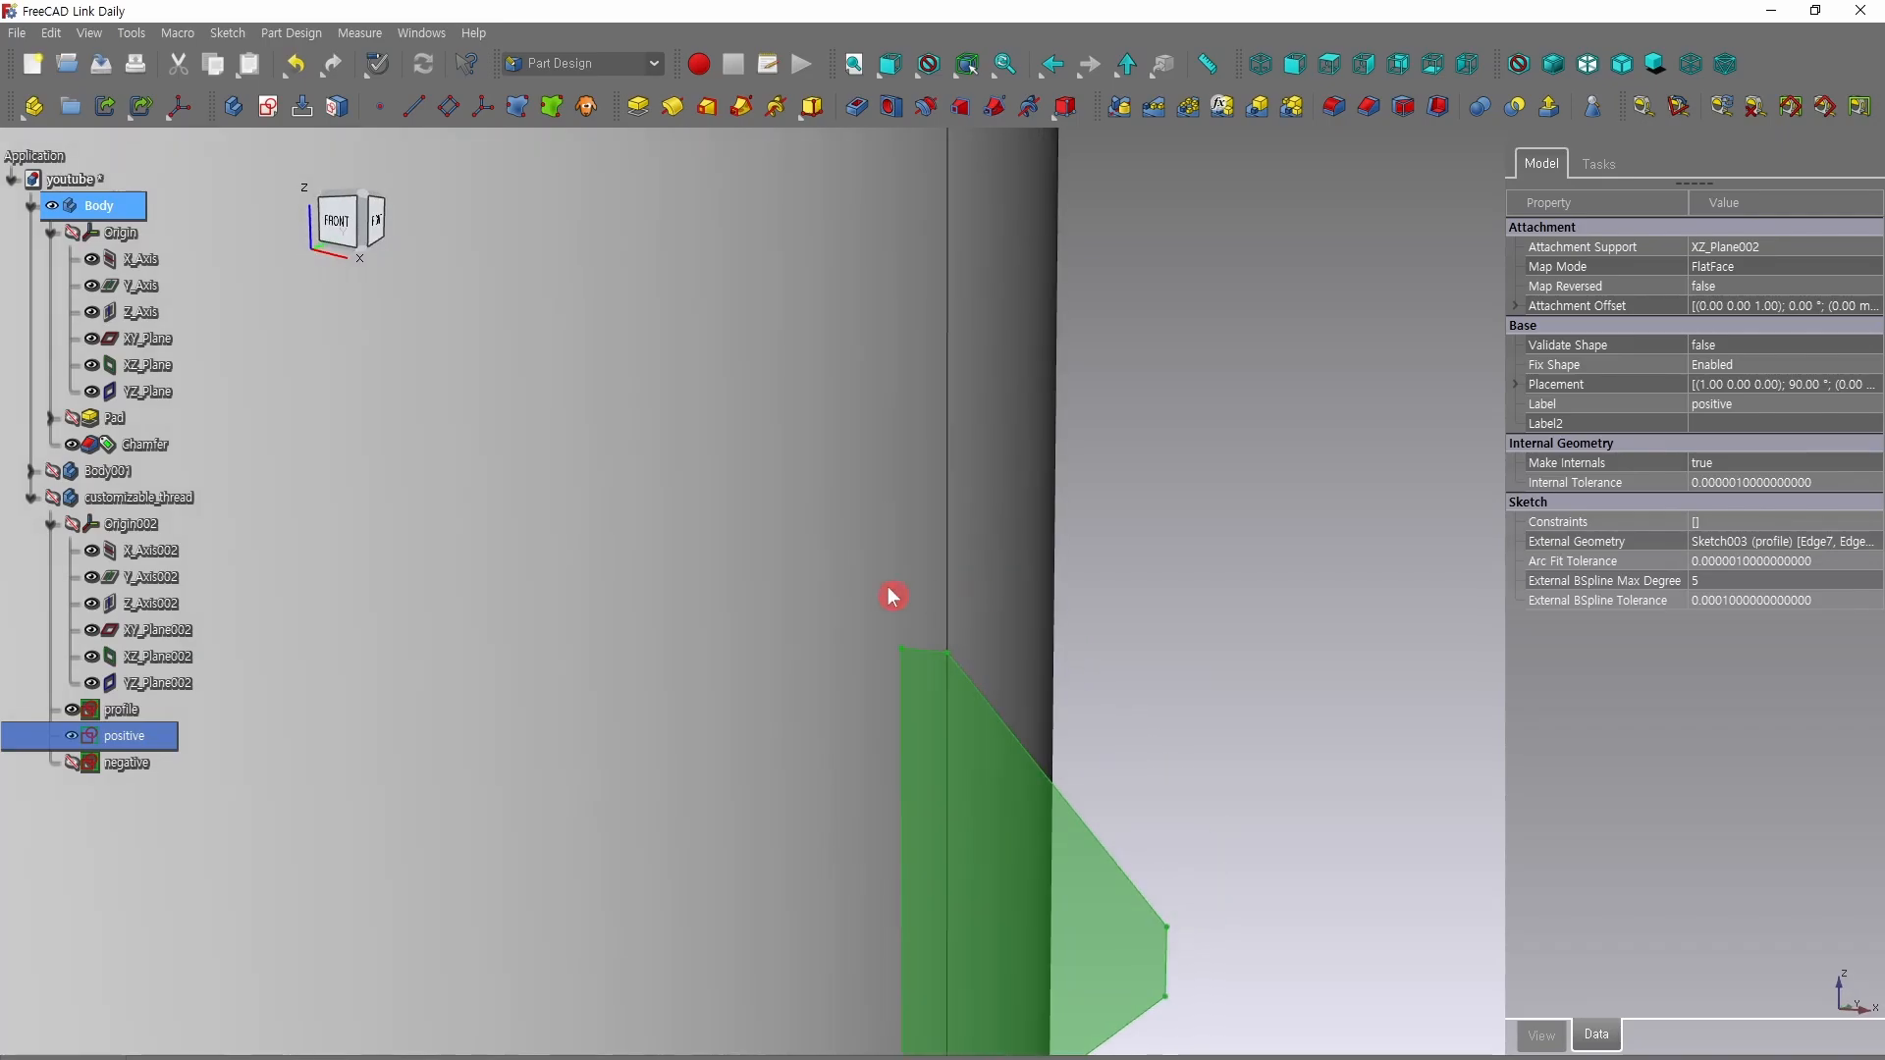
Start an additive helix on the active body using the positive sketch as its profile.
key("1")
left_click(772, 106)
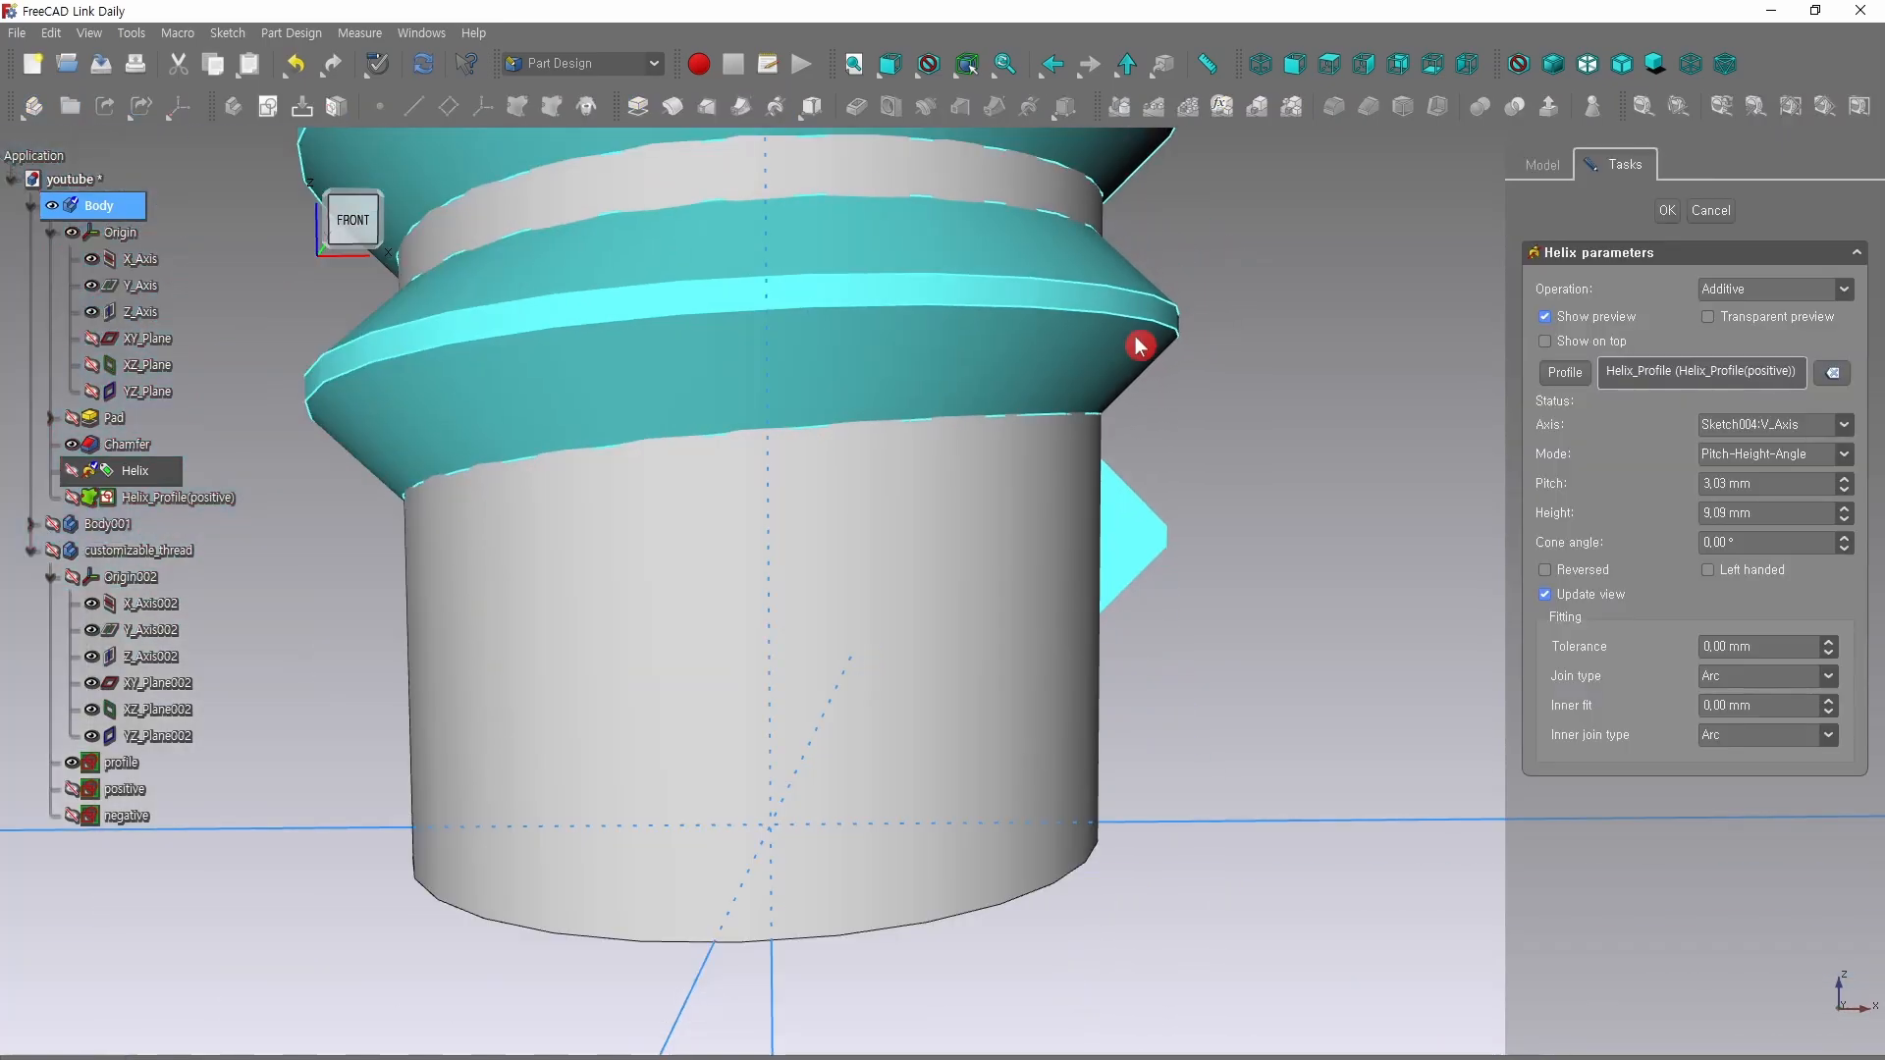
middle_click_drag(1139, 346, 1140, 408)
scroll(1168, 373, "down", 5)
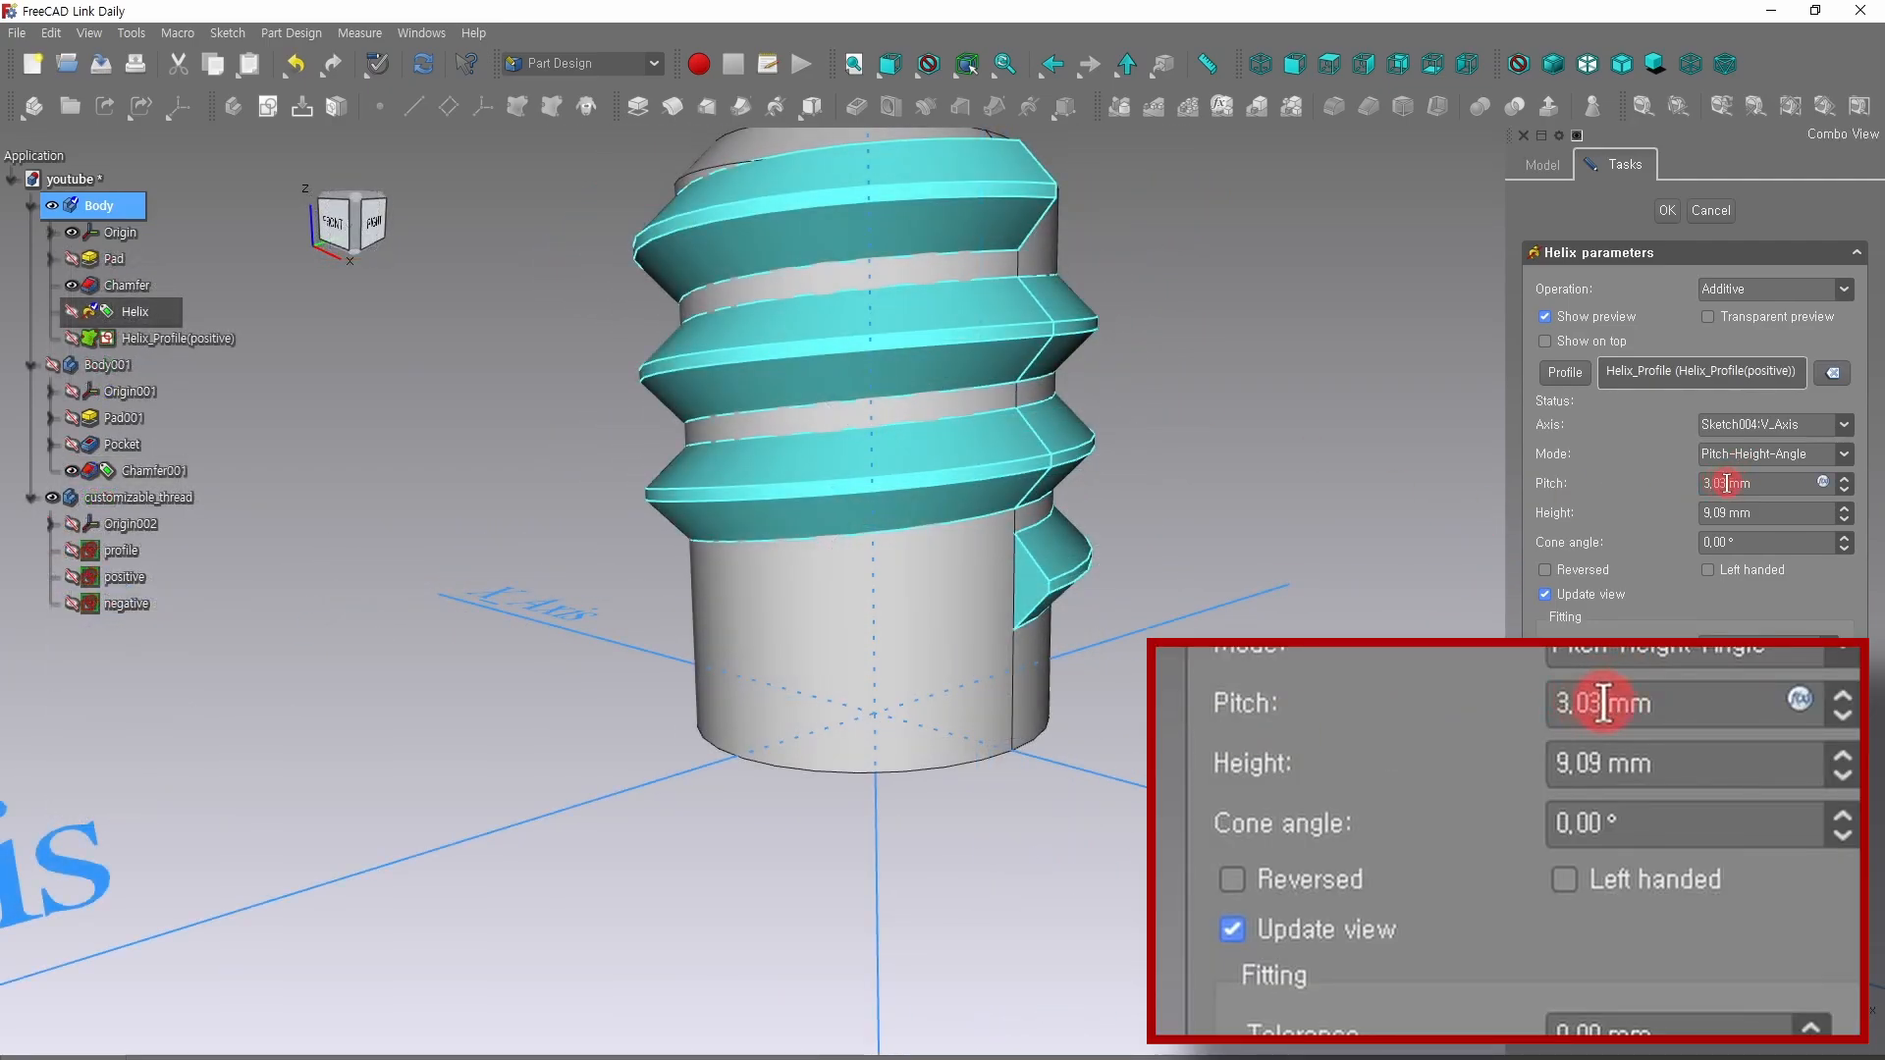
Link the main thread helix's pitch to the expression <<profile>>.Constraints.pitch.
left_click(1824, 481)
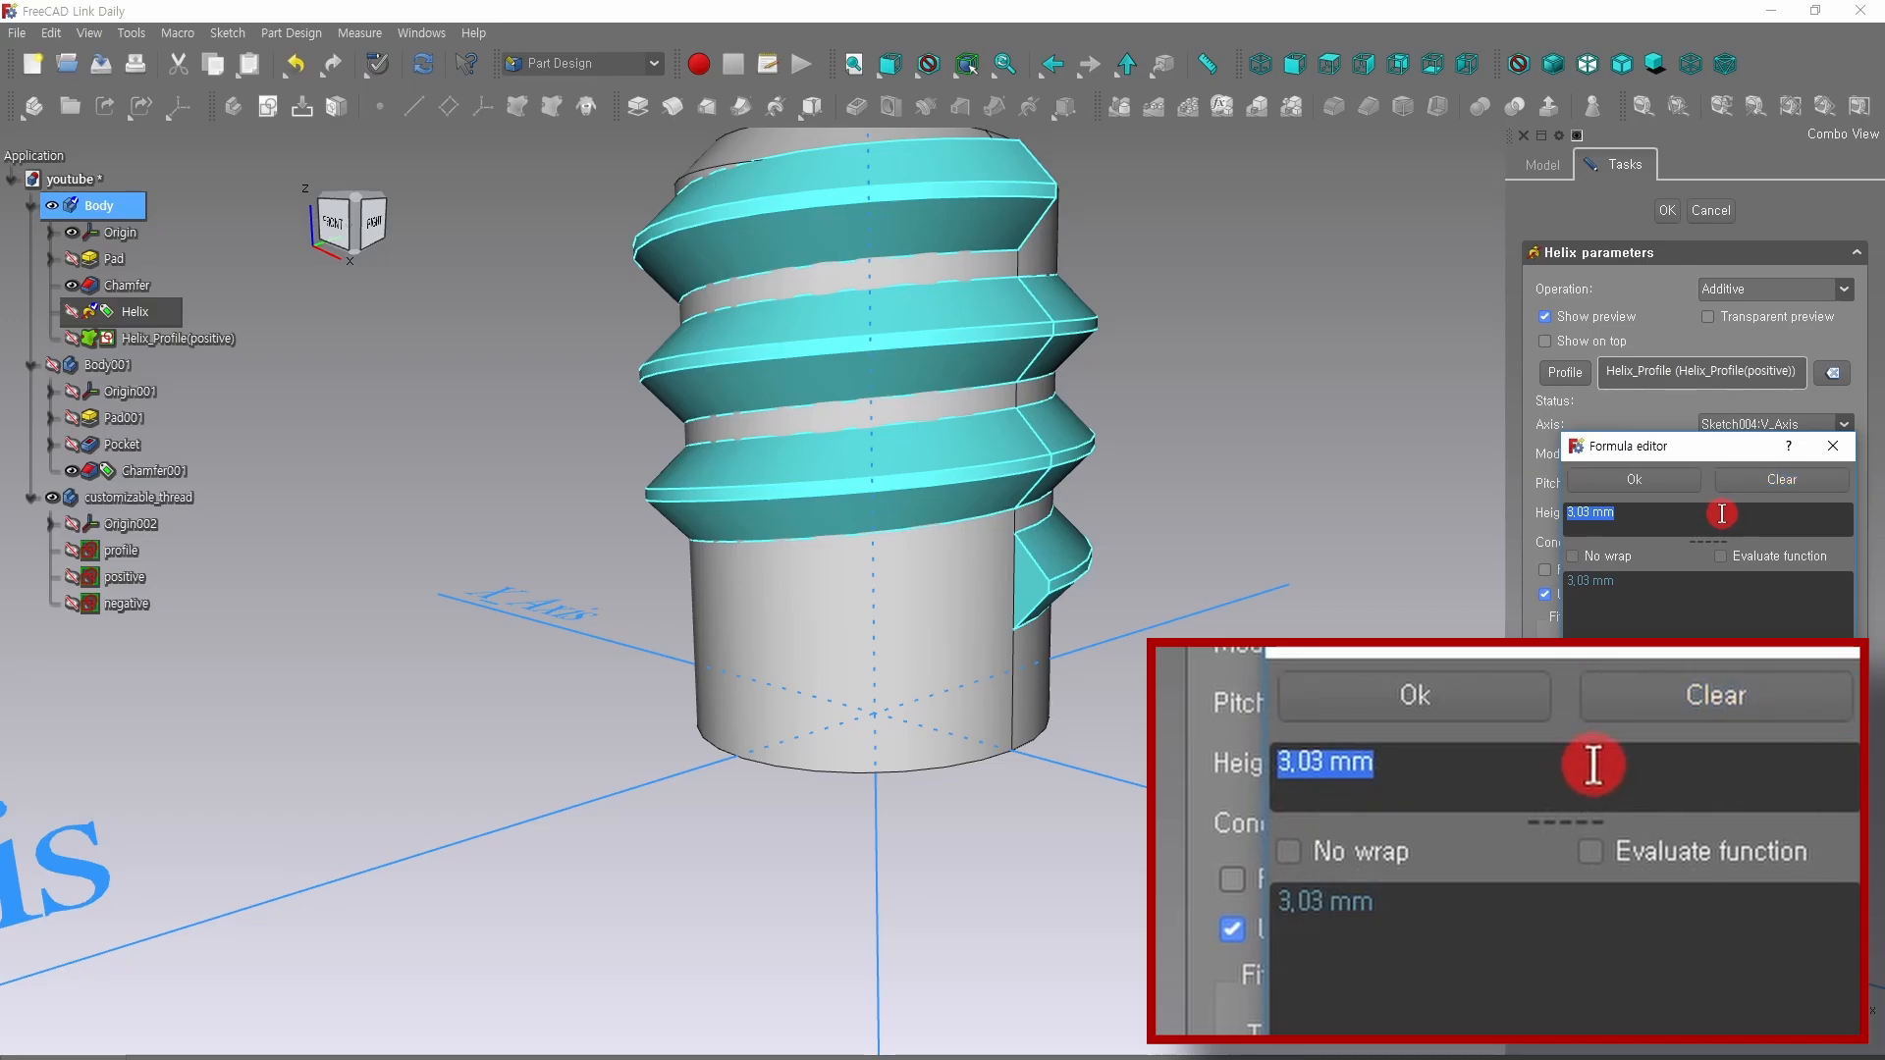
key("BackSpace")
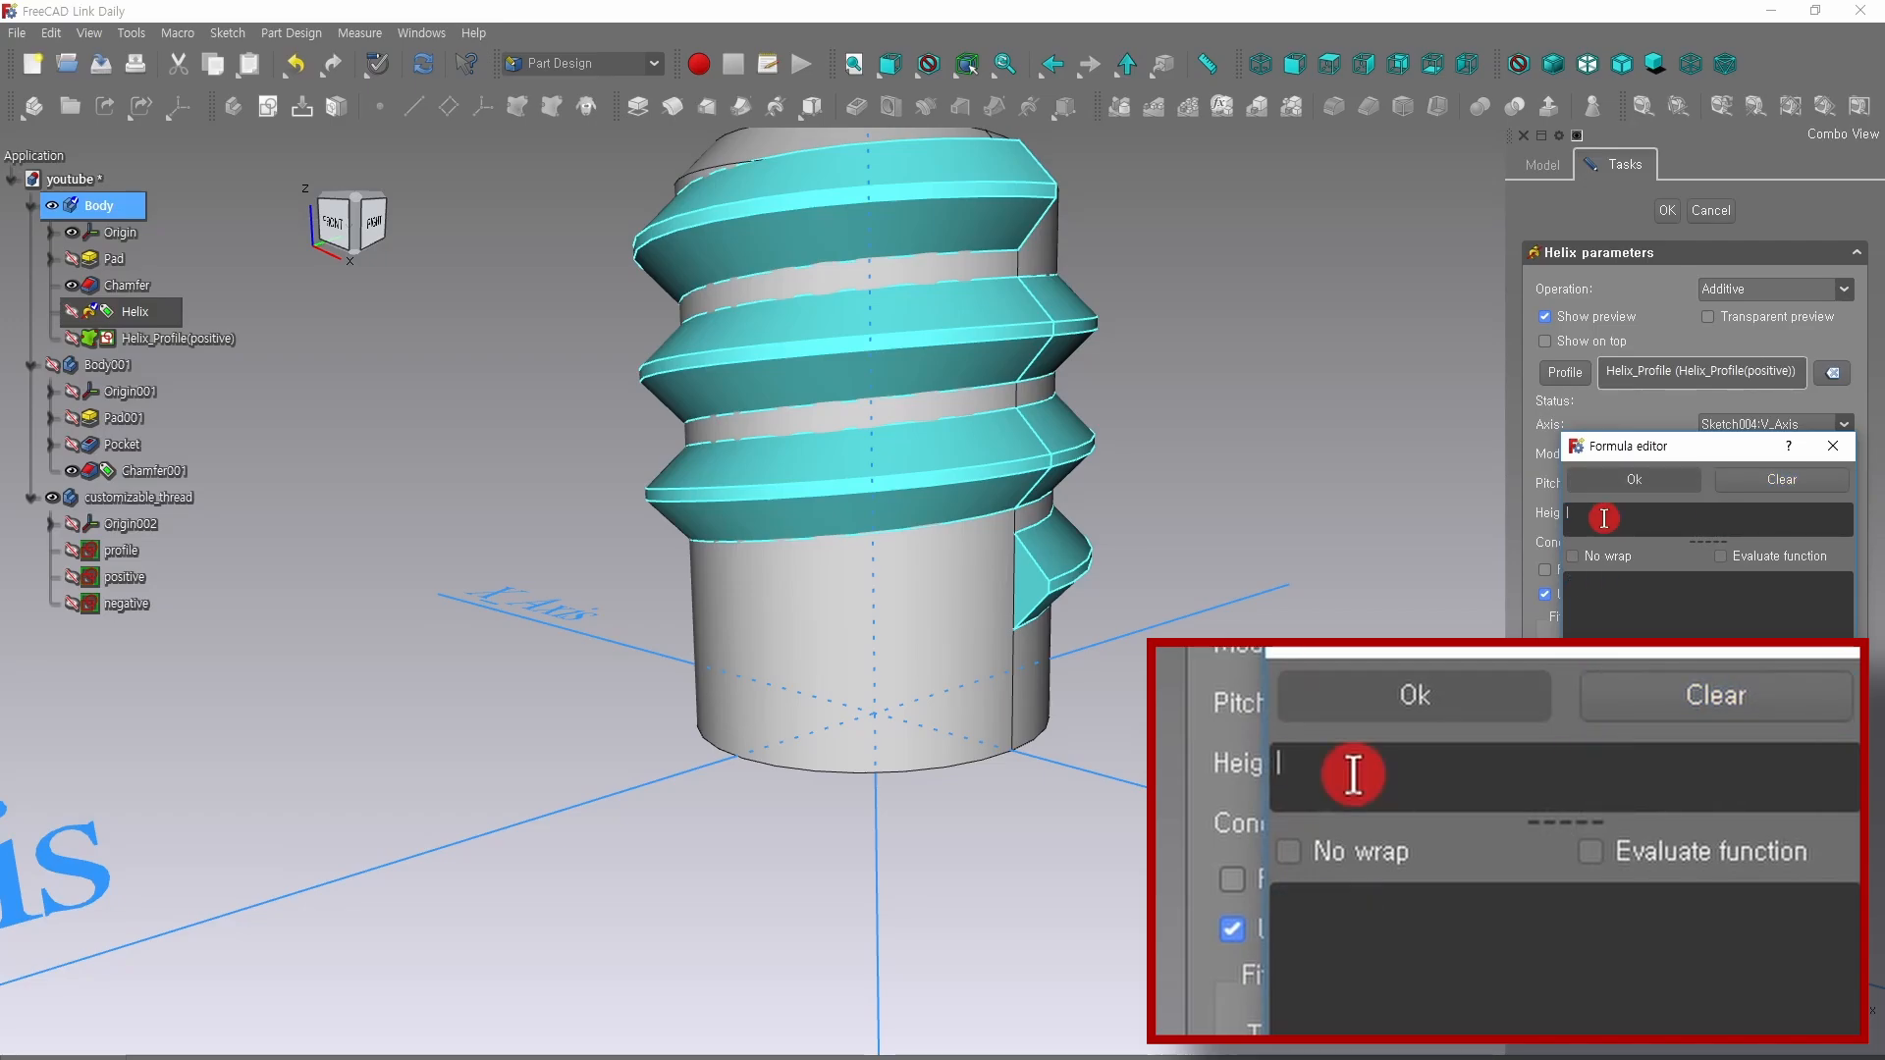
type("pro")
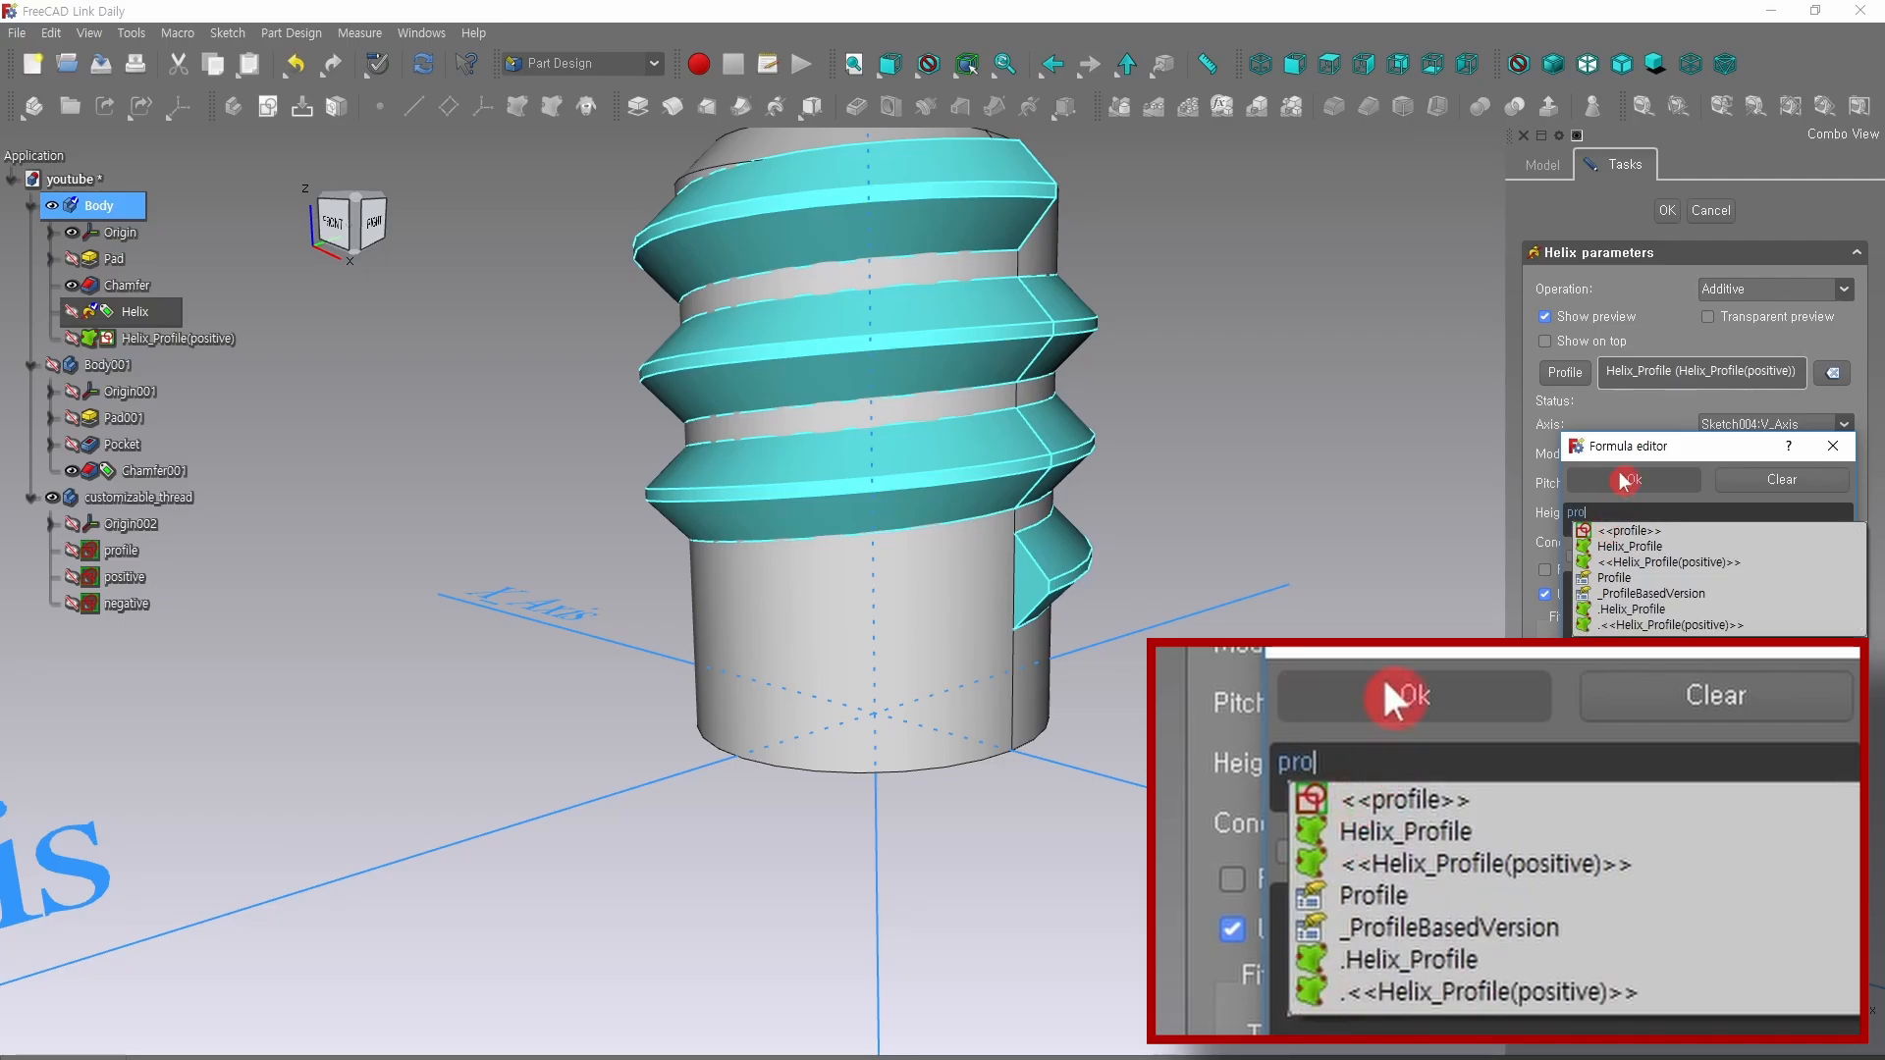
left_click(1630, 531)
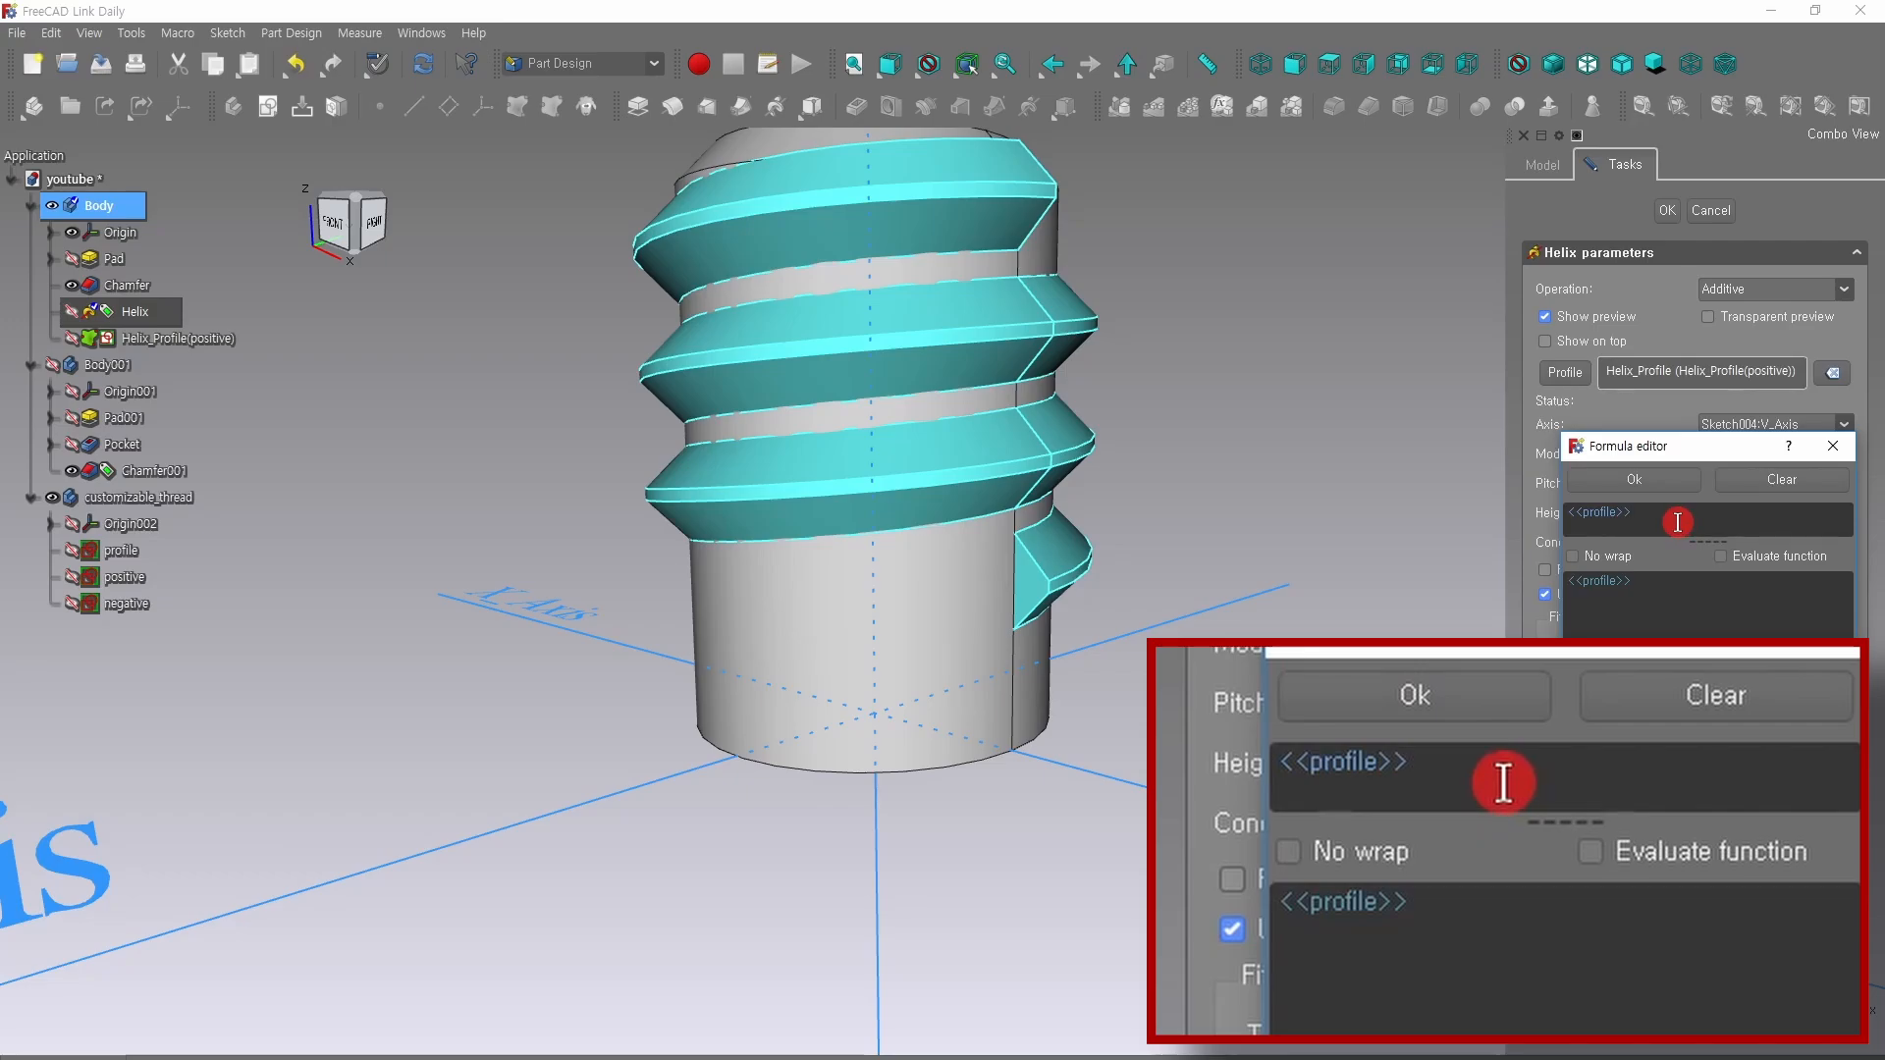
type(".")
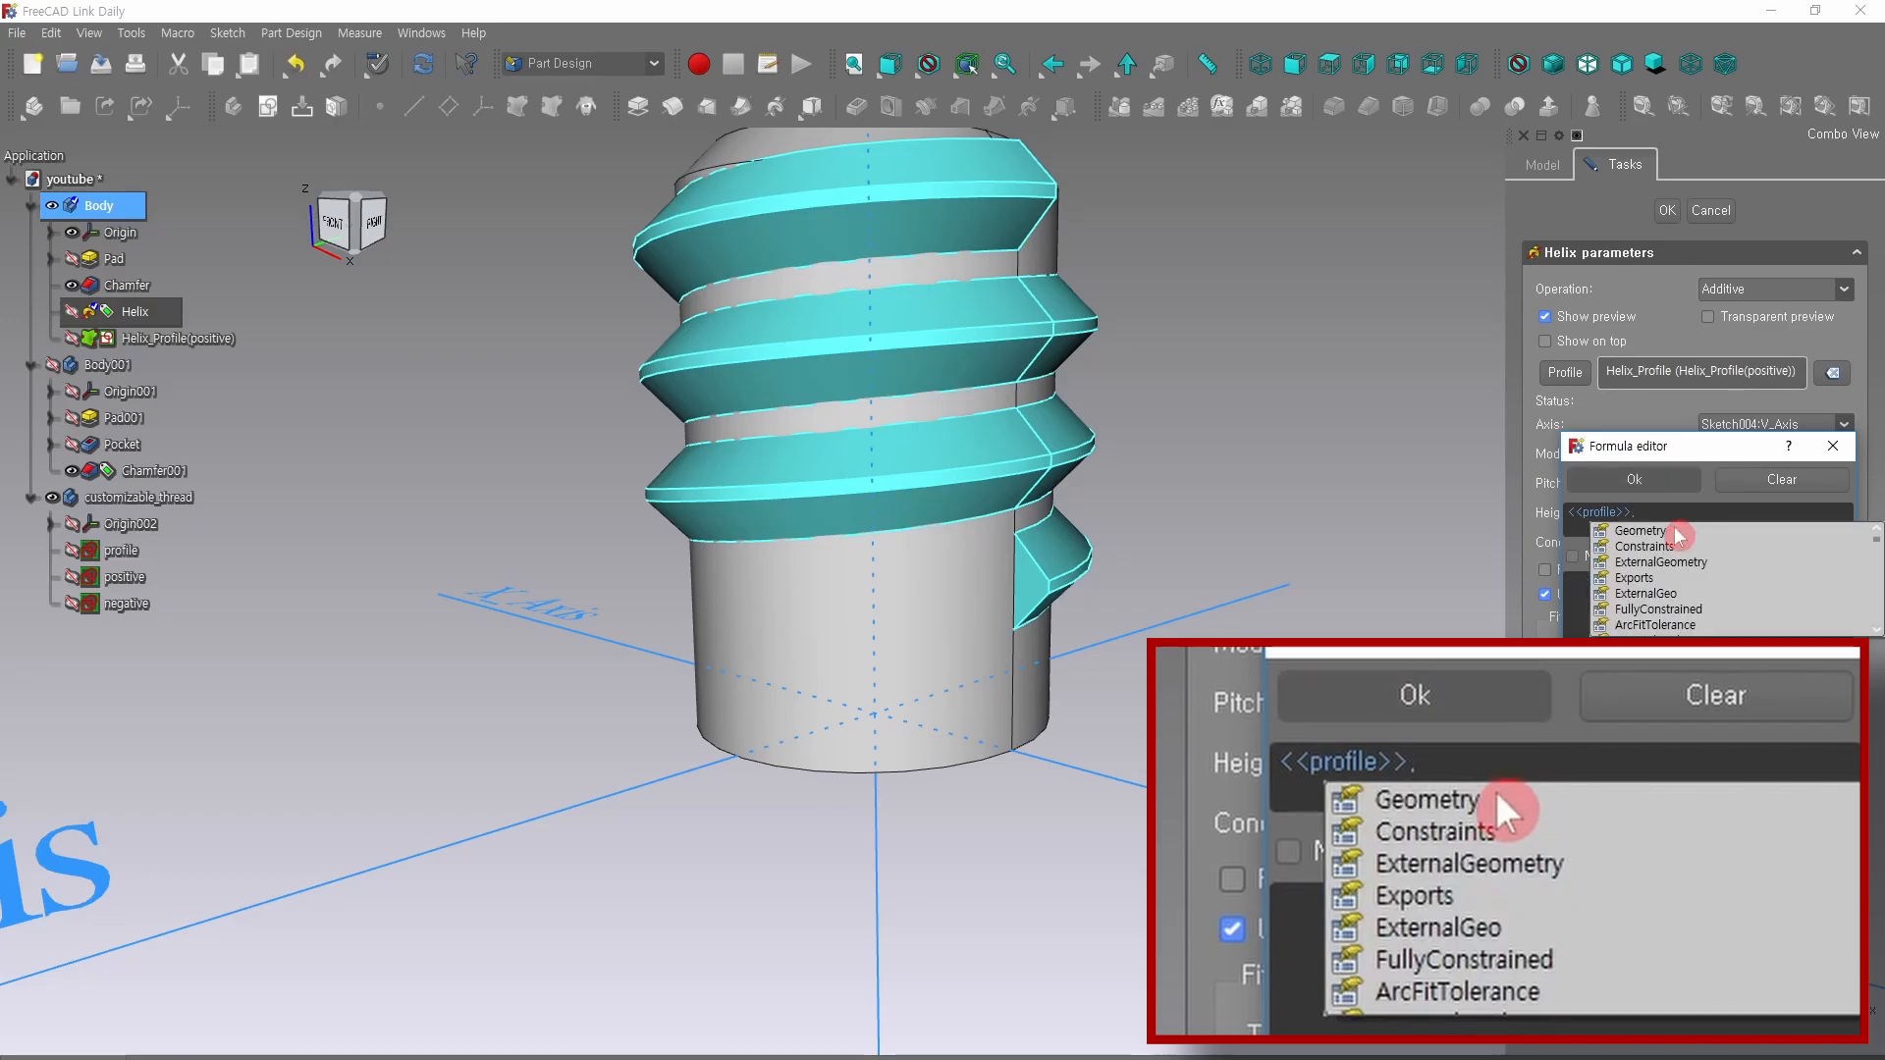
left_click(1668, 545)
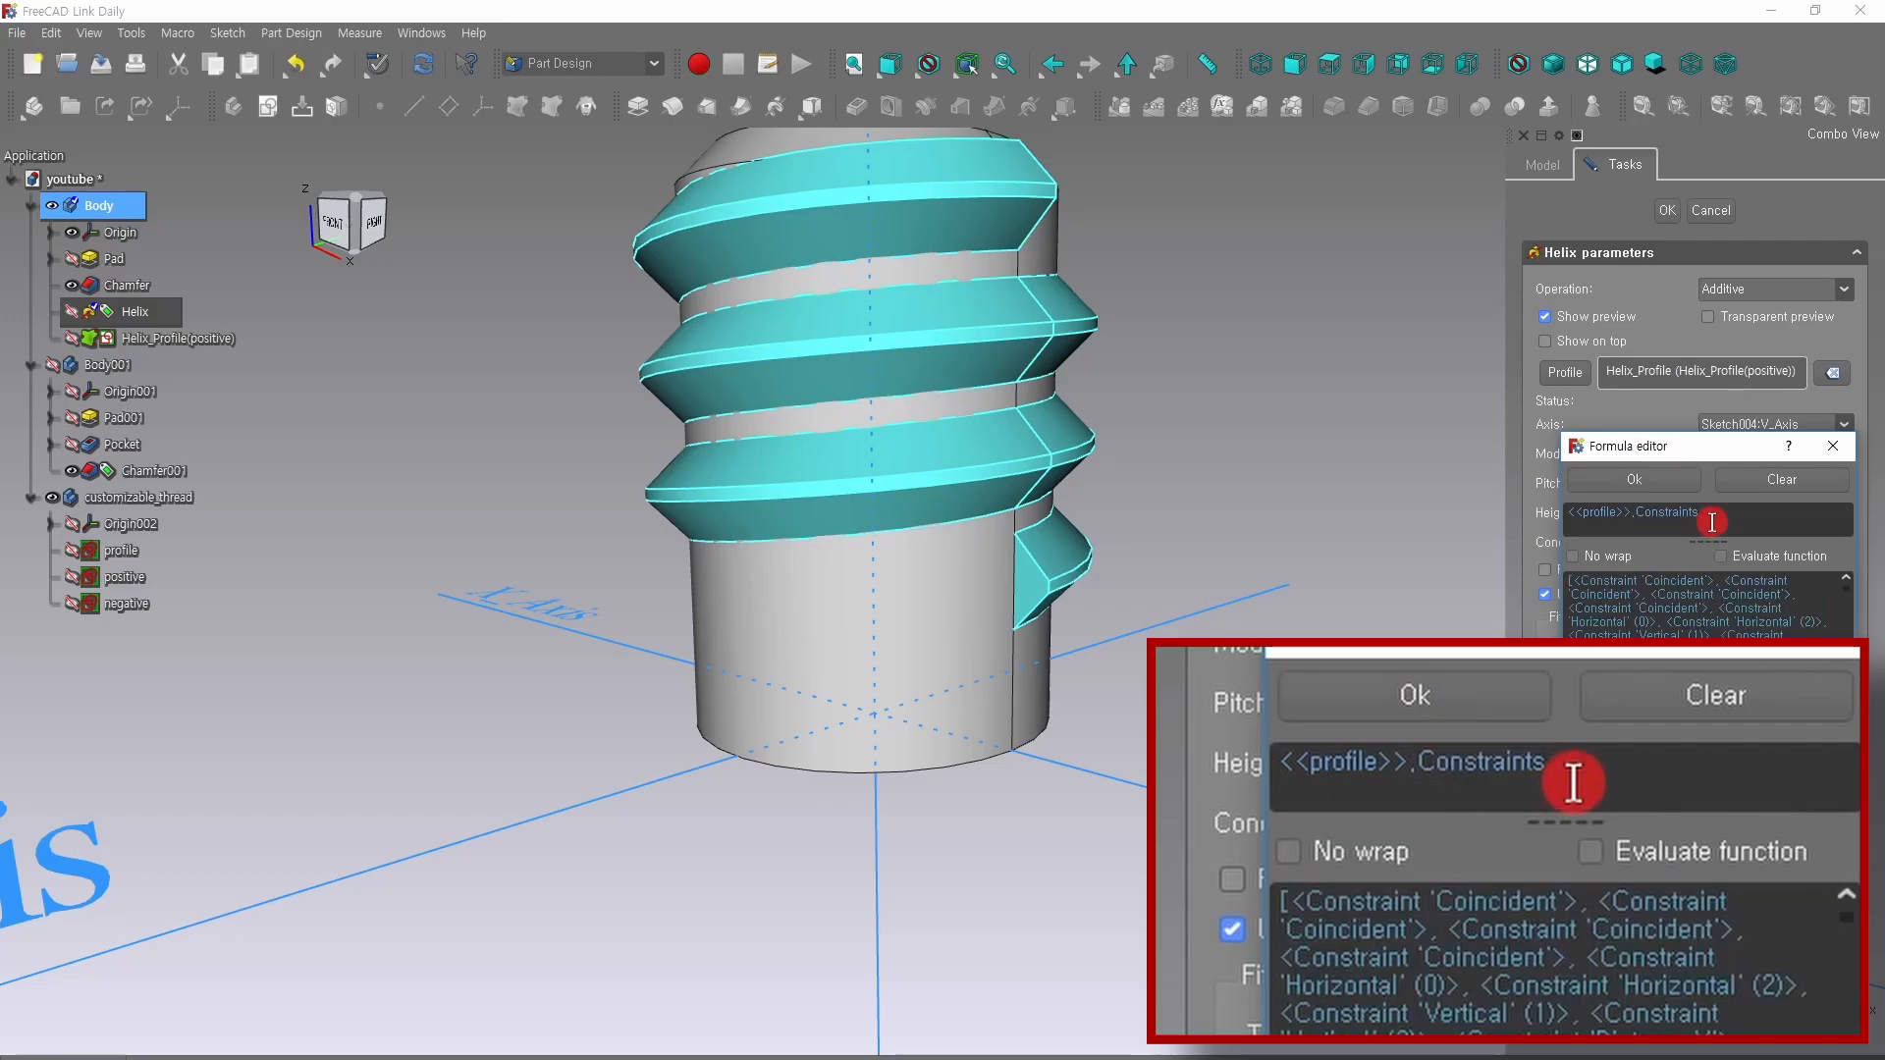
type(".")
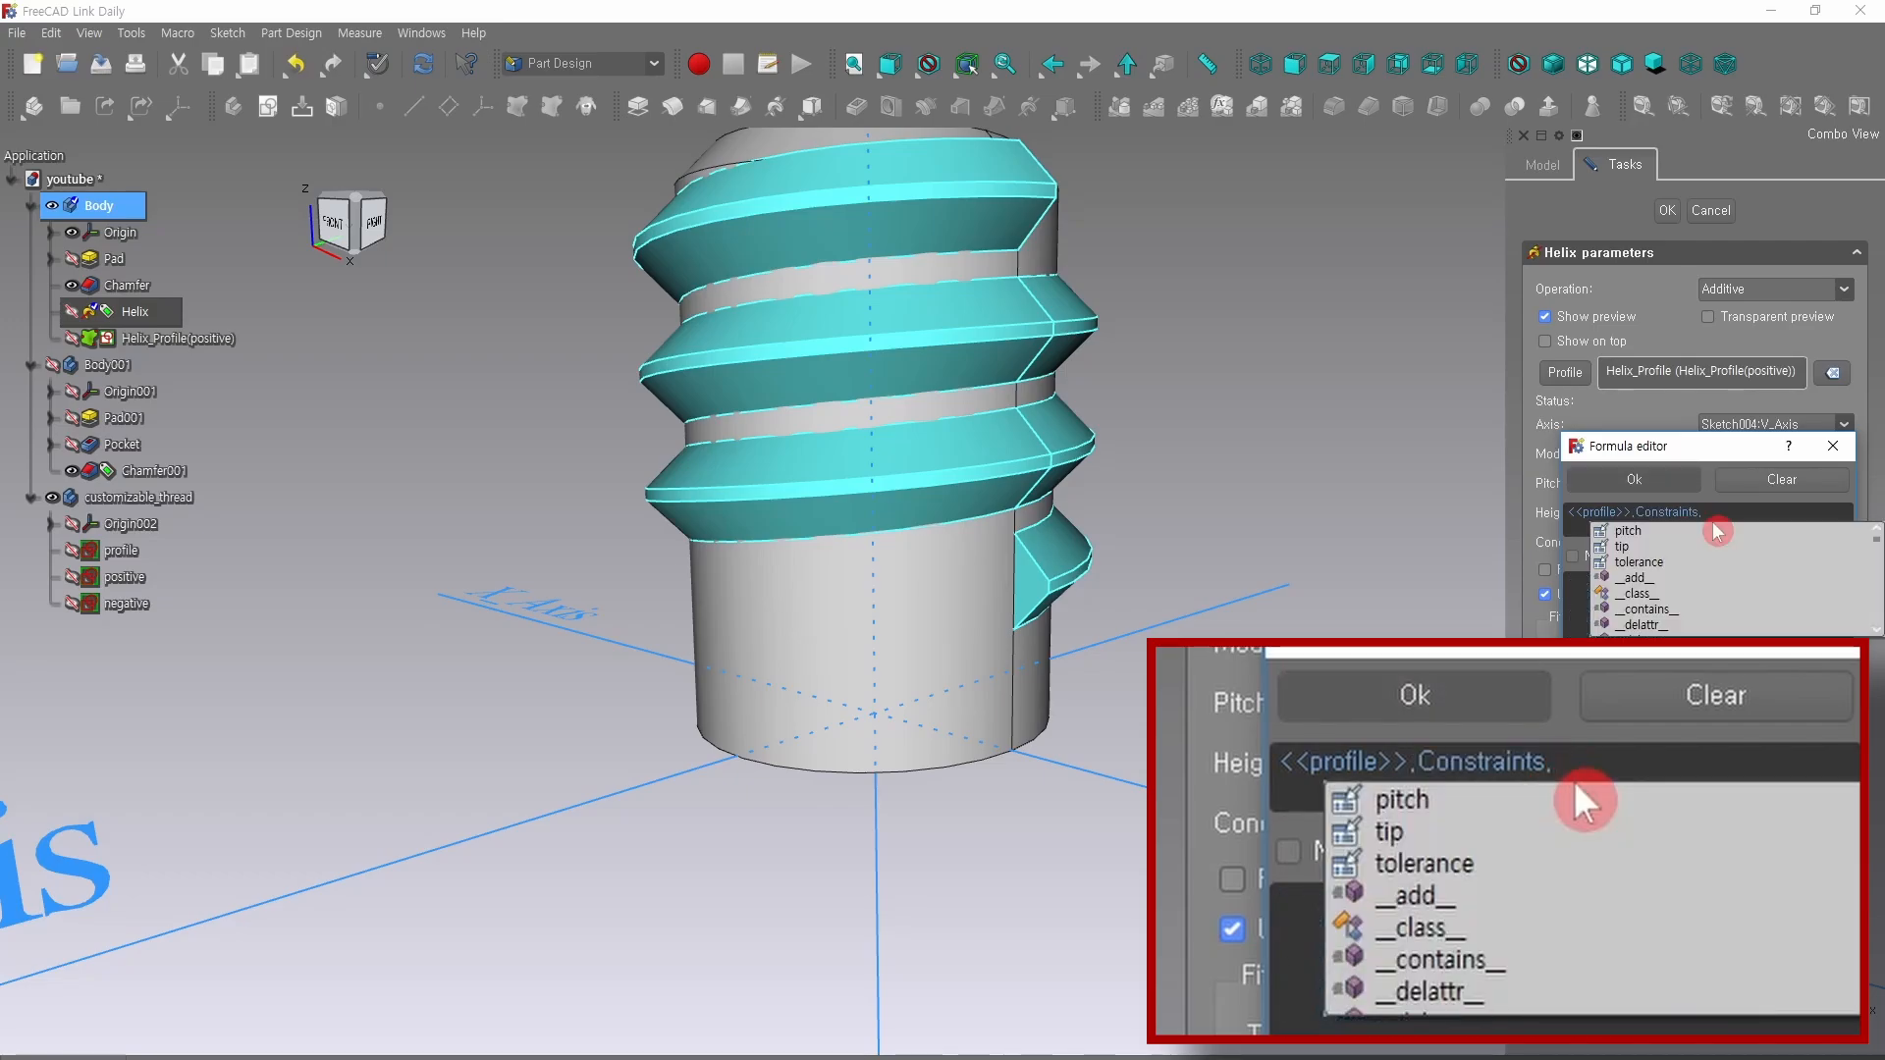
left_click(1626, 531)
left_click(1633, 479)
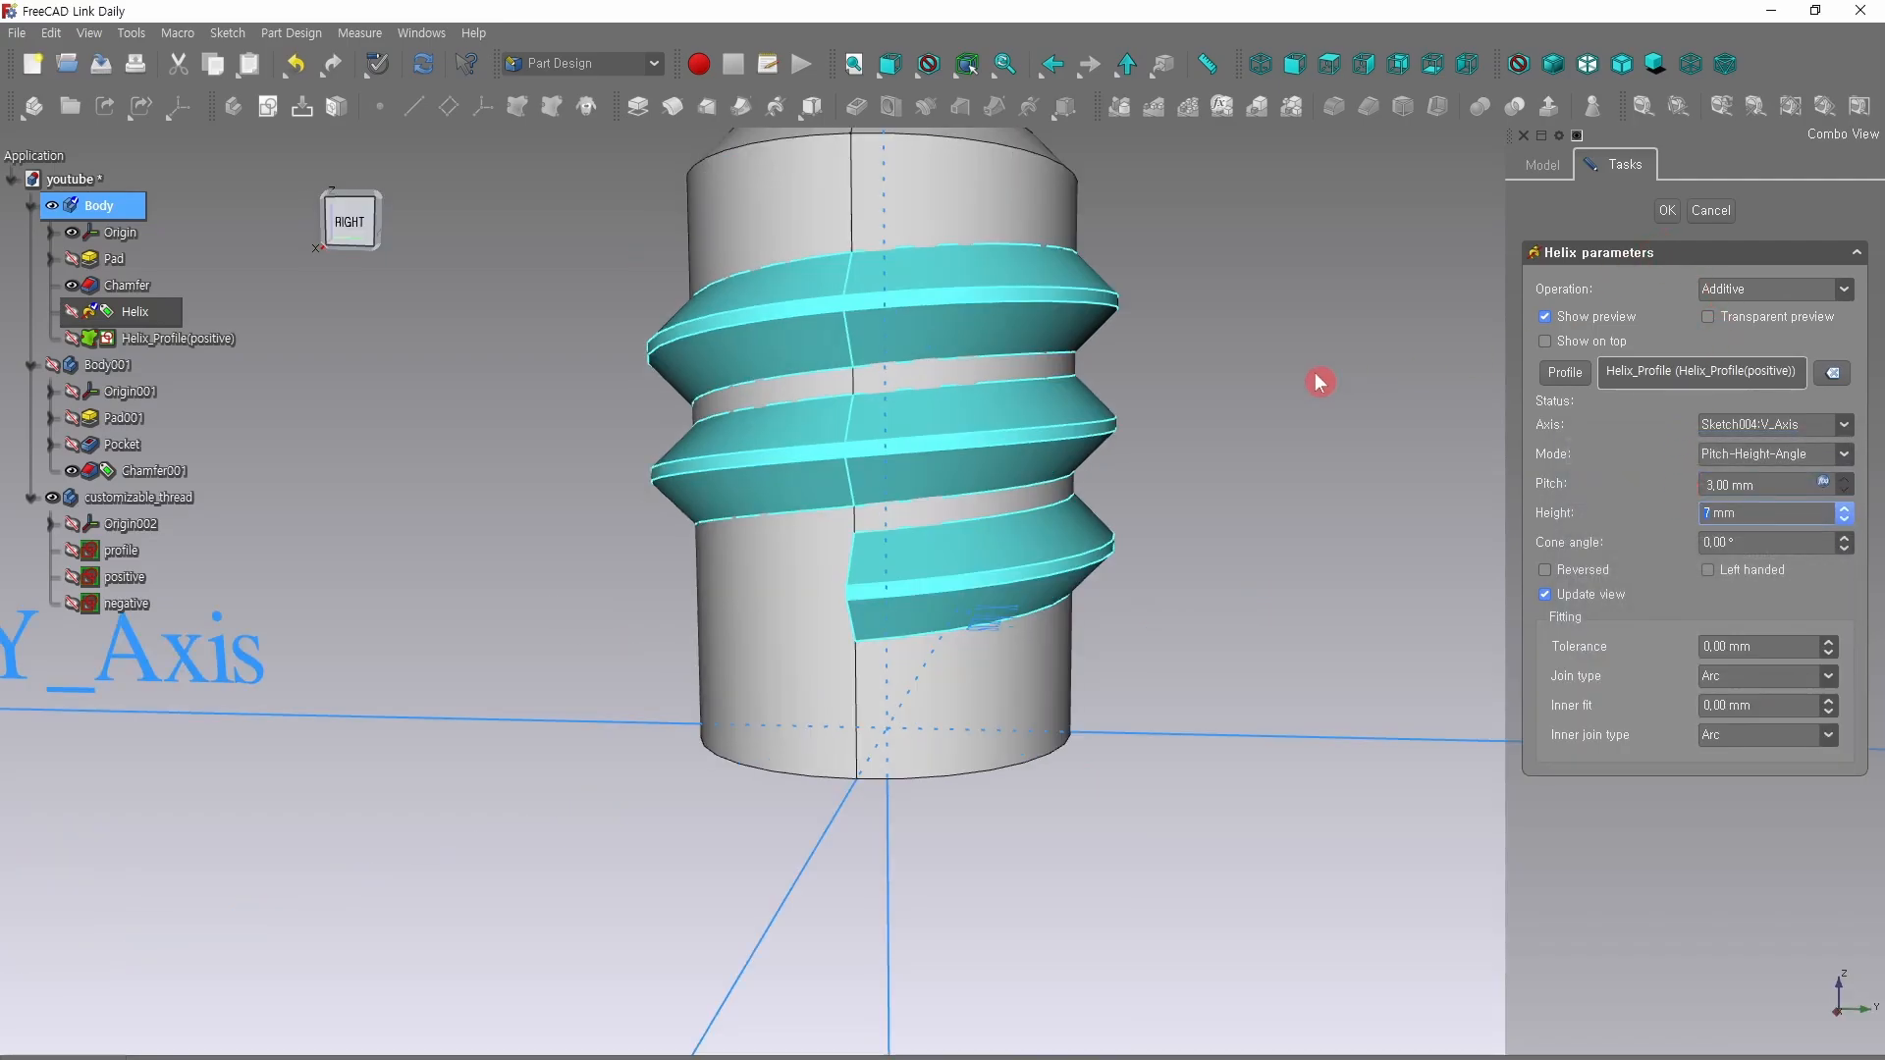
Finish the main thread helix with a height of 7 mm and save the document.
key("4")
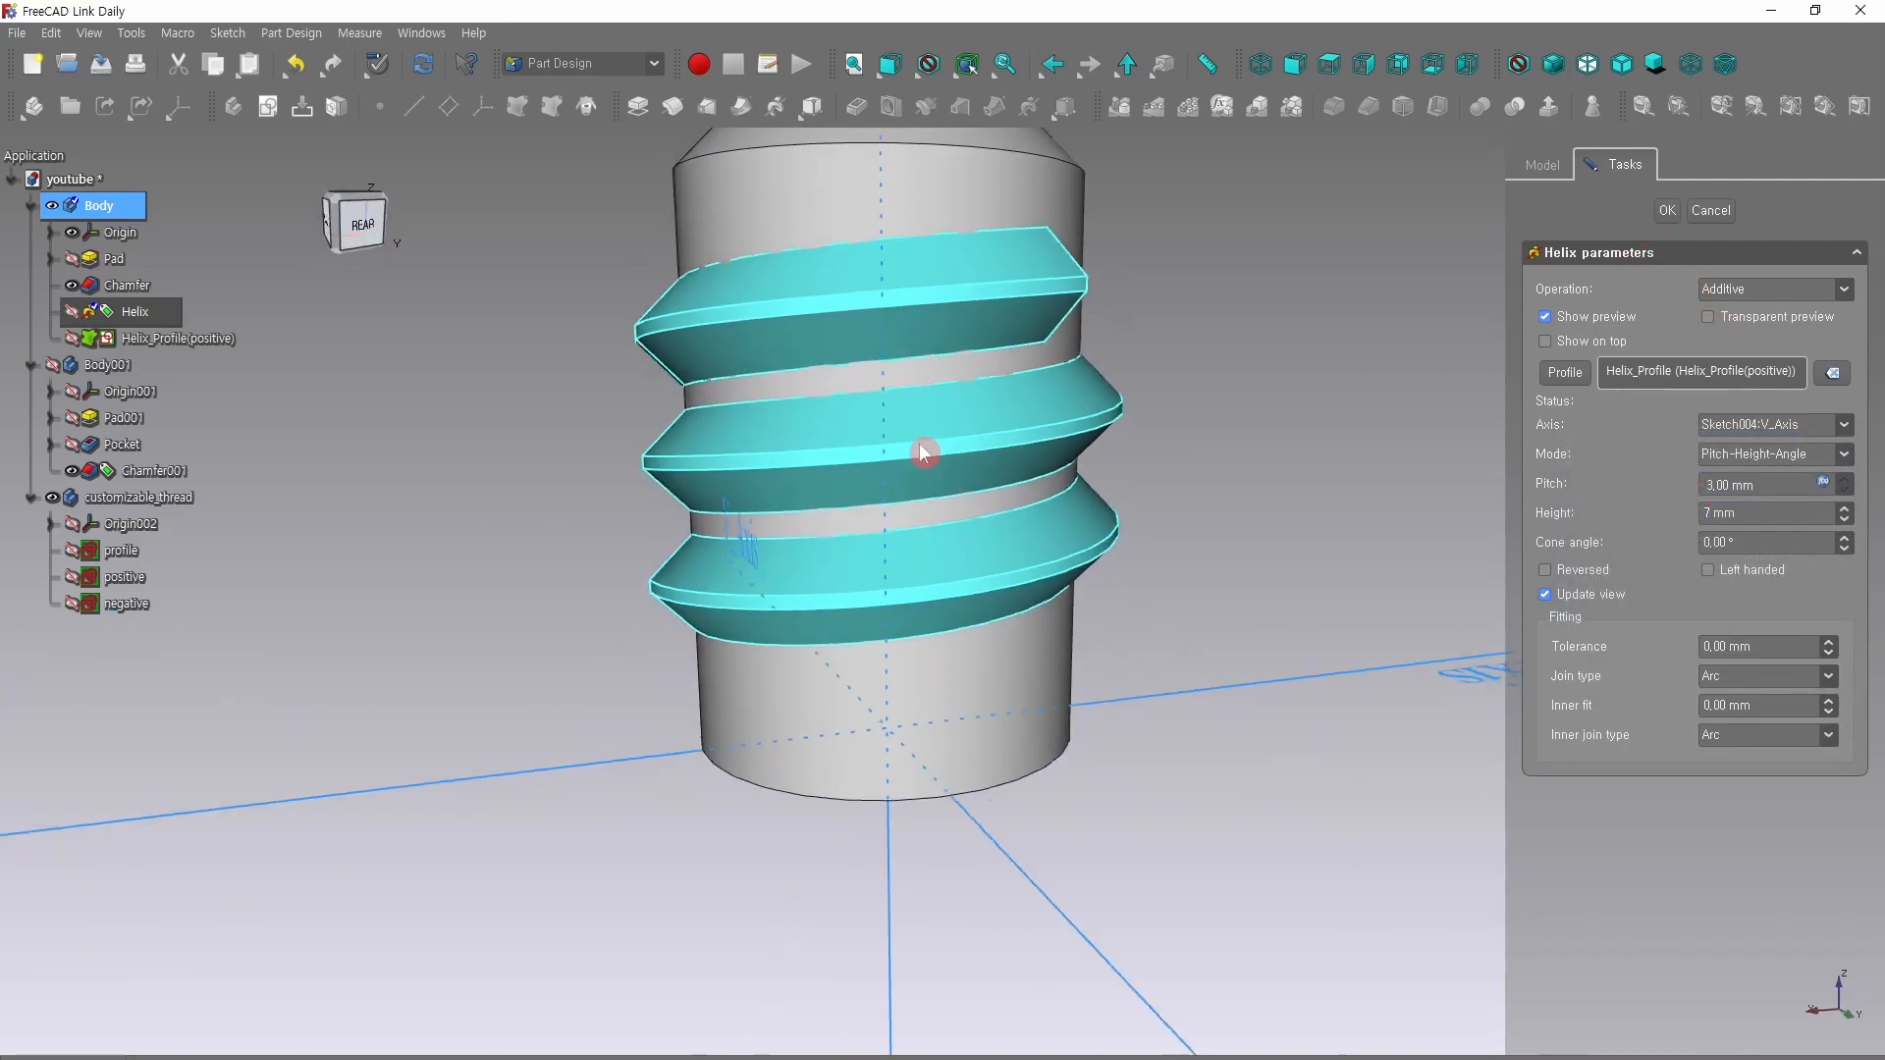
left_click(1666, 213)
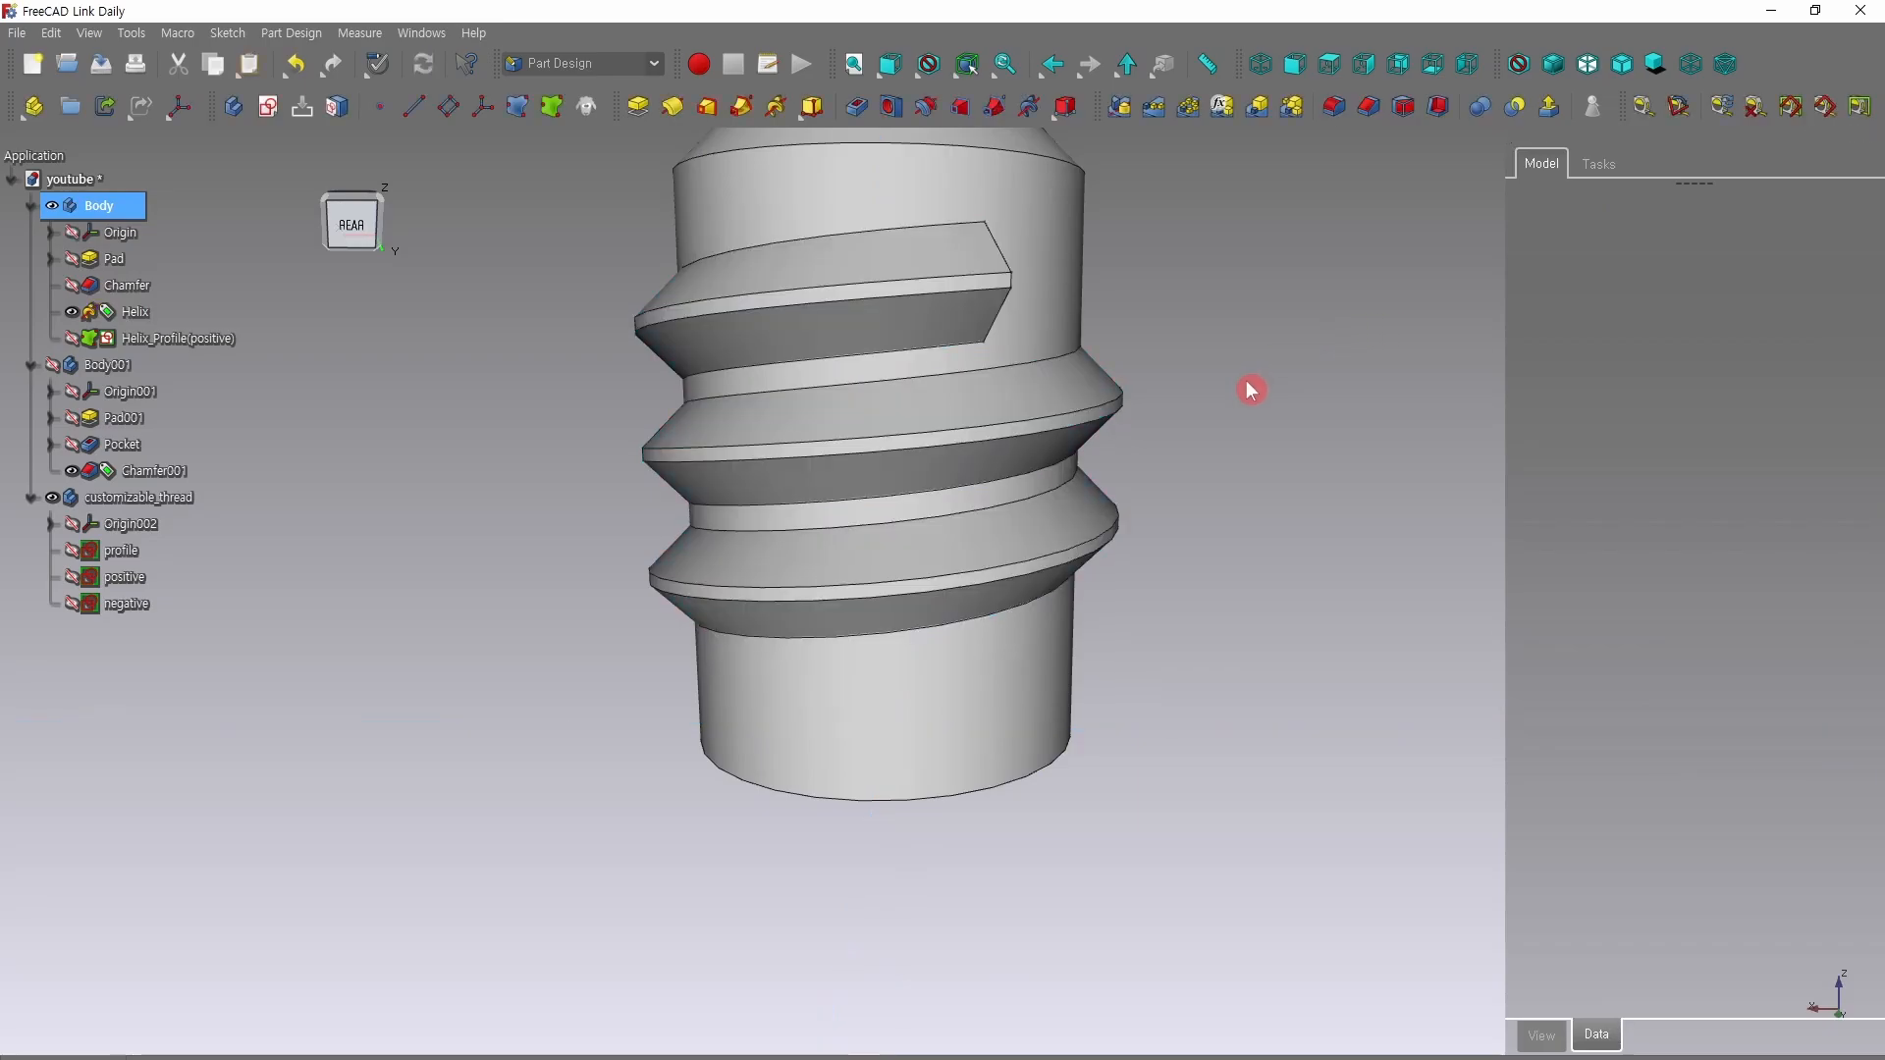
scroll(1250, 390, "down", 3)
middle_click_drag(1239, 448, 1342, 432)
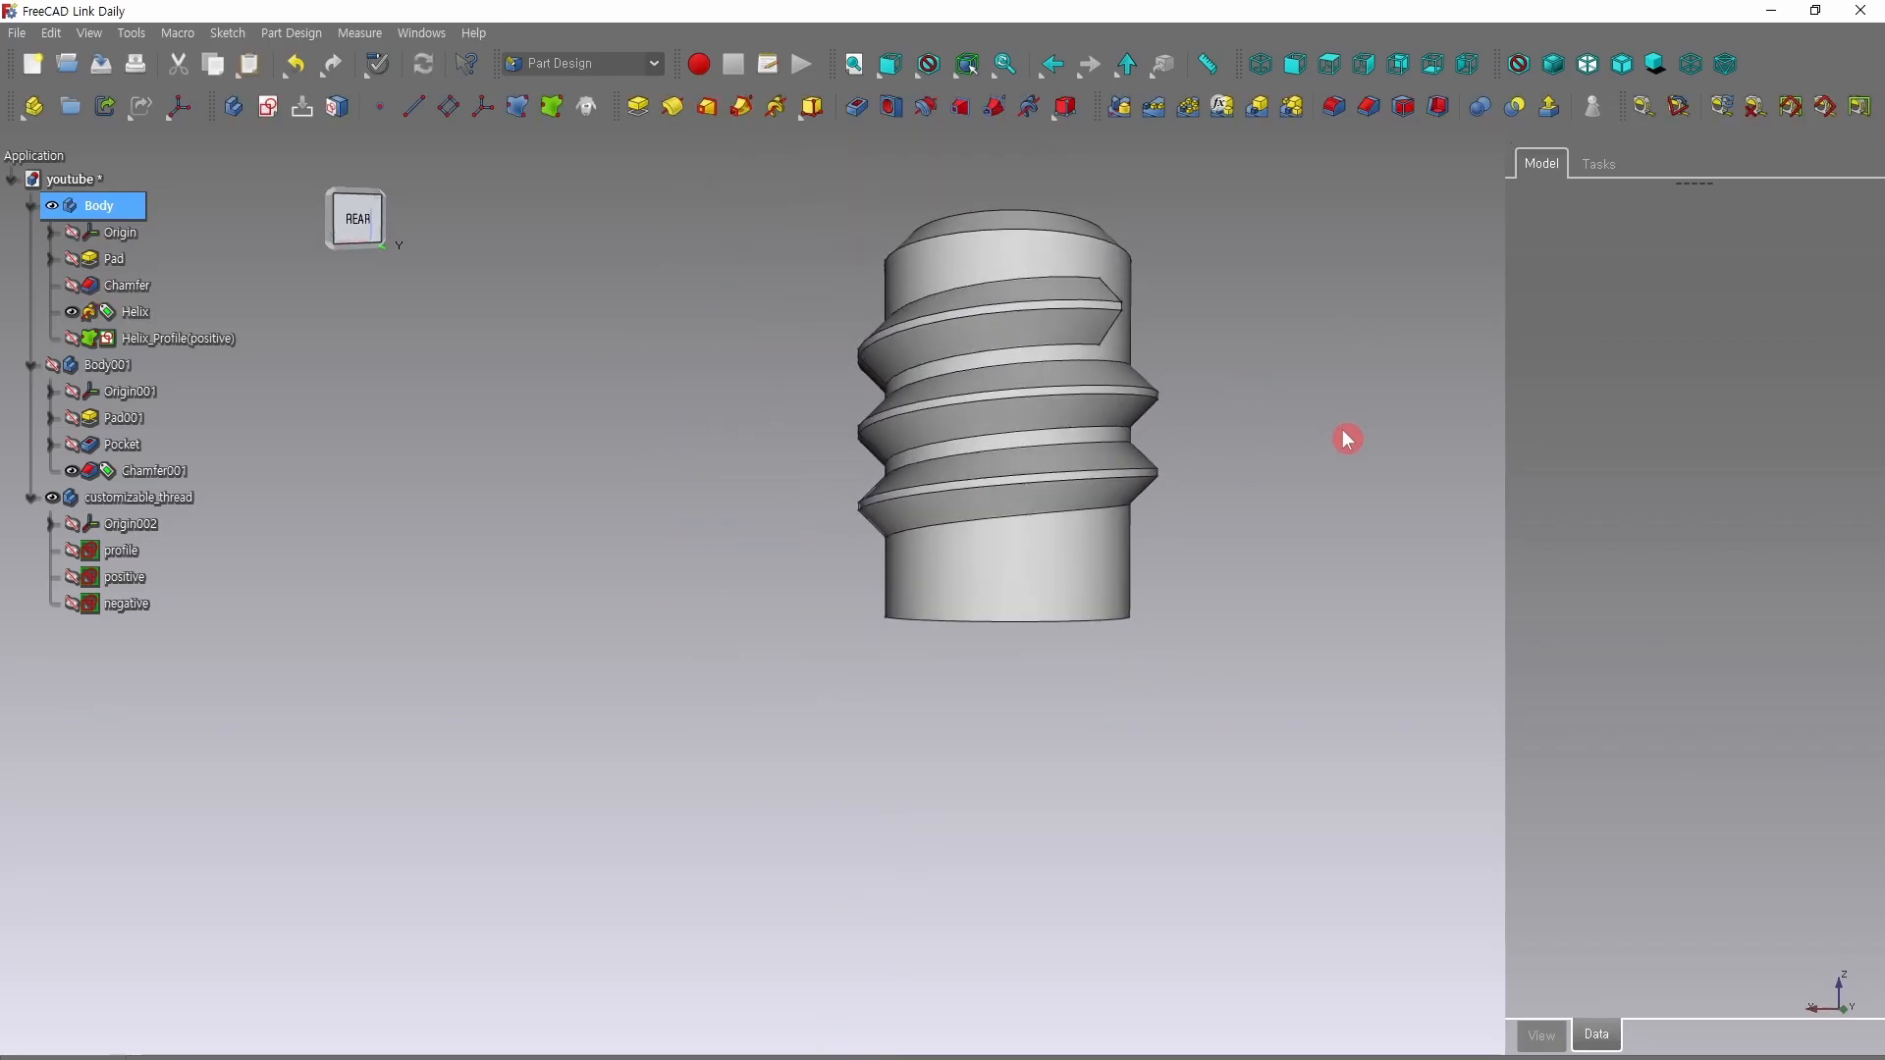
key("ctrl+s")
scroll(1245, 391, "down", 2)
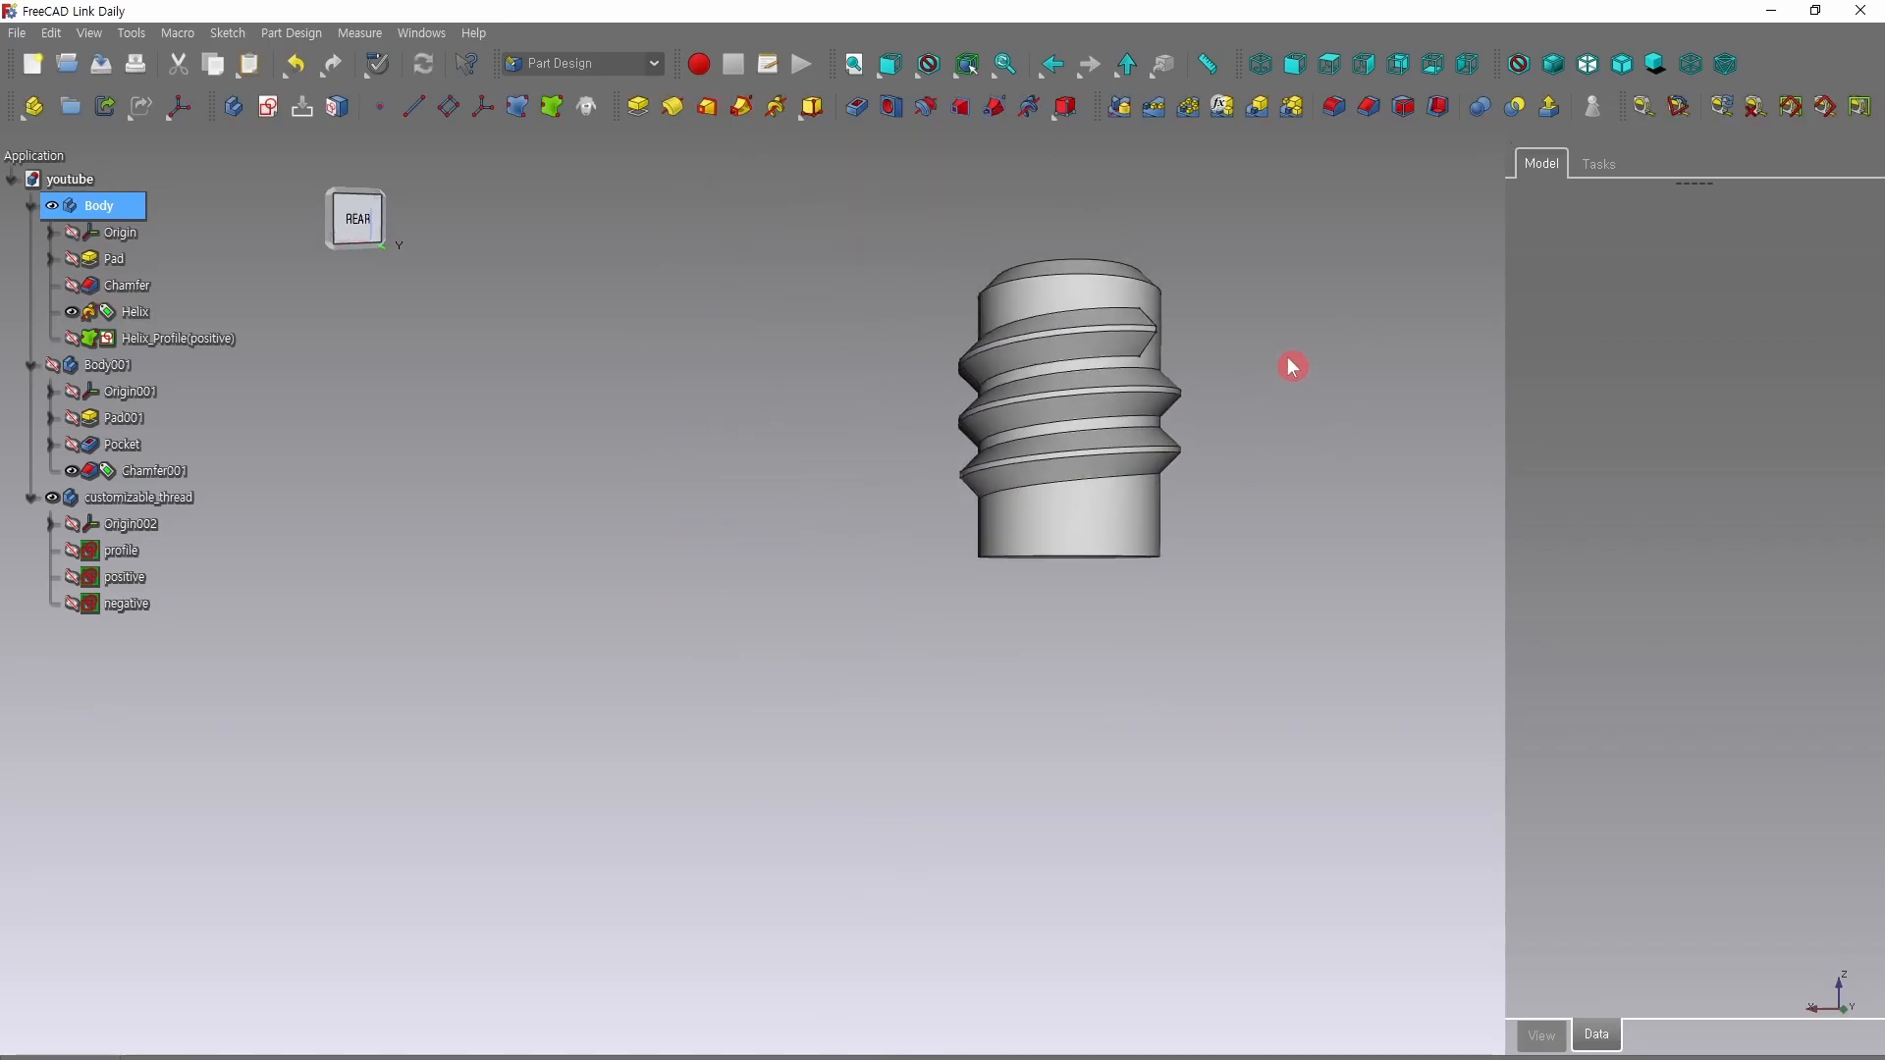
Create an additive helix from the thread's lower end face around the Base Z axis, with its direction reversed.
middle_click_drag(1285, 359, 963, 668)
left_click(1136, 501)
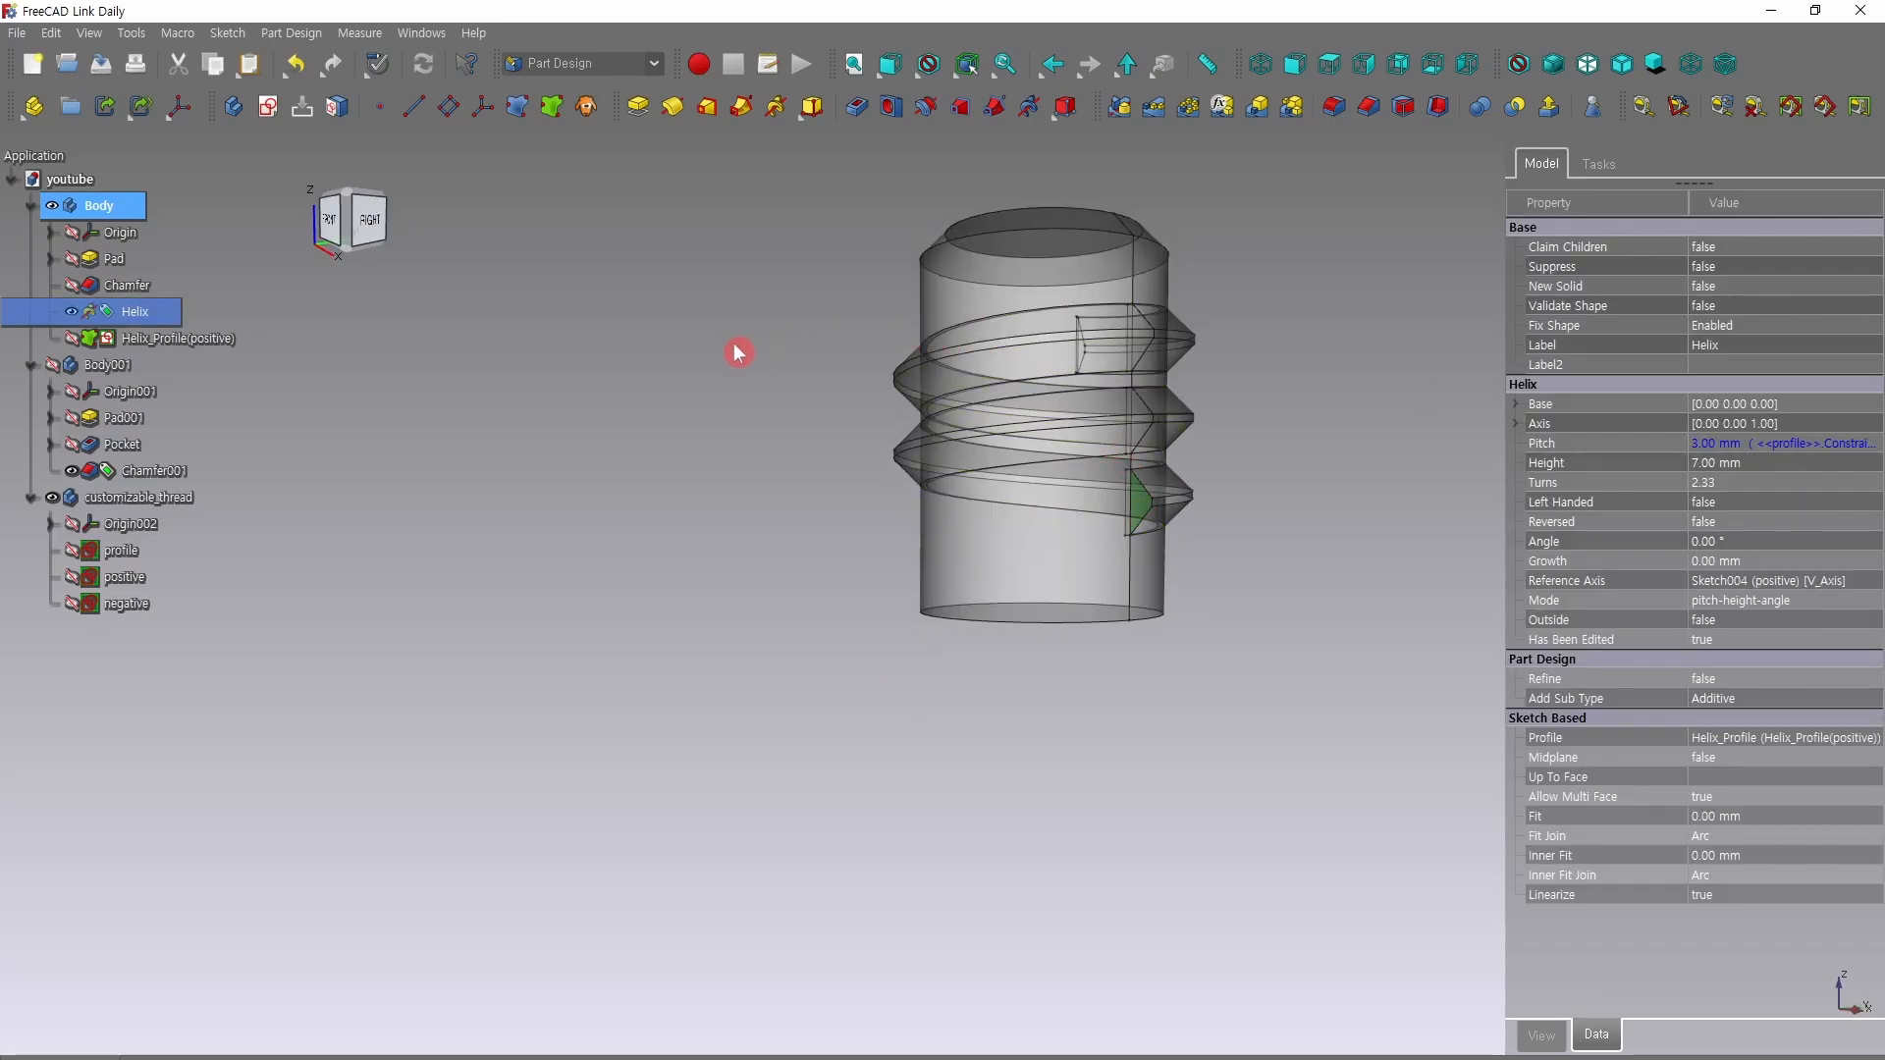
left_click(782, 110)
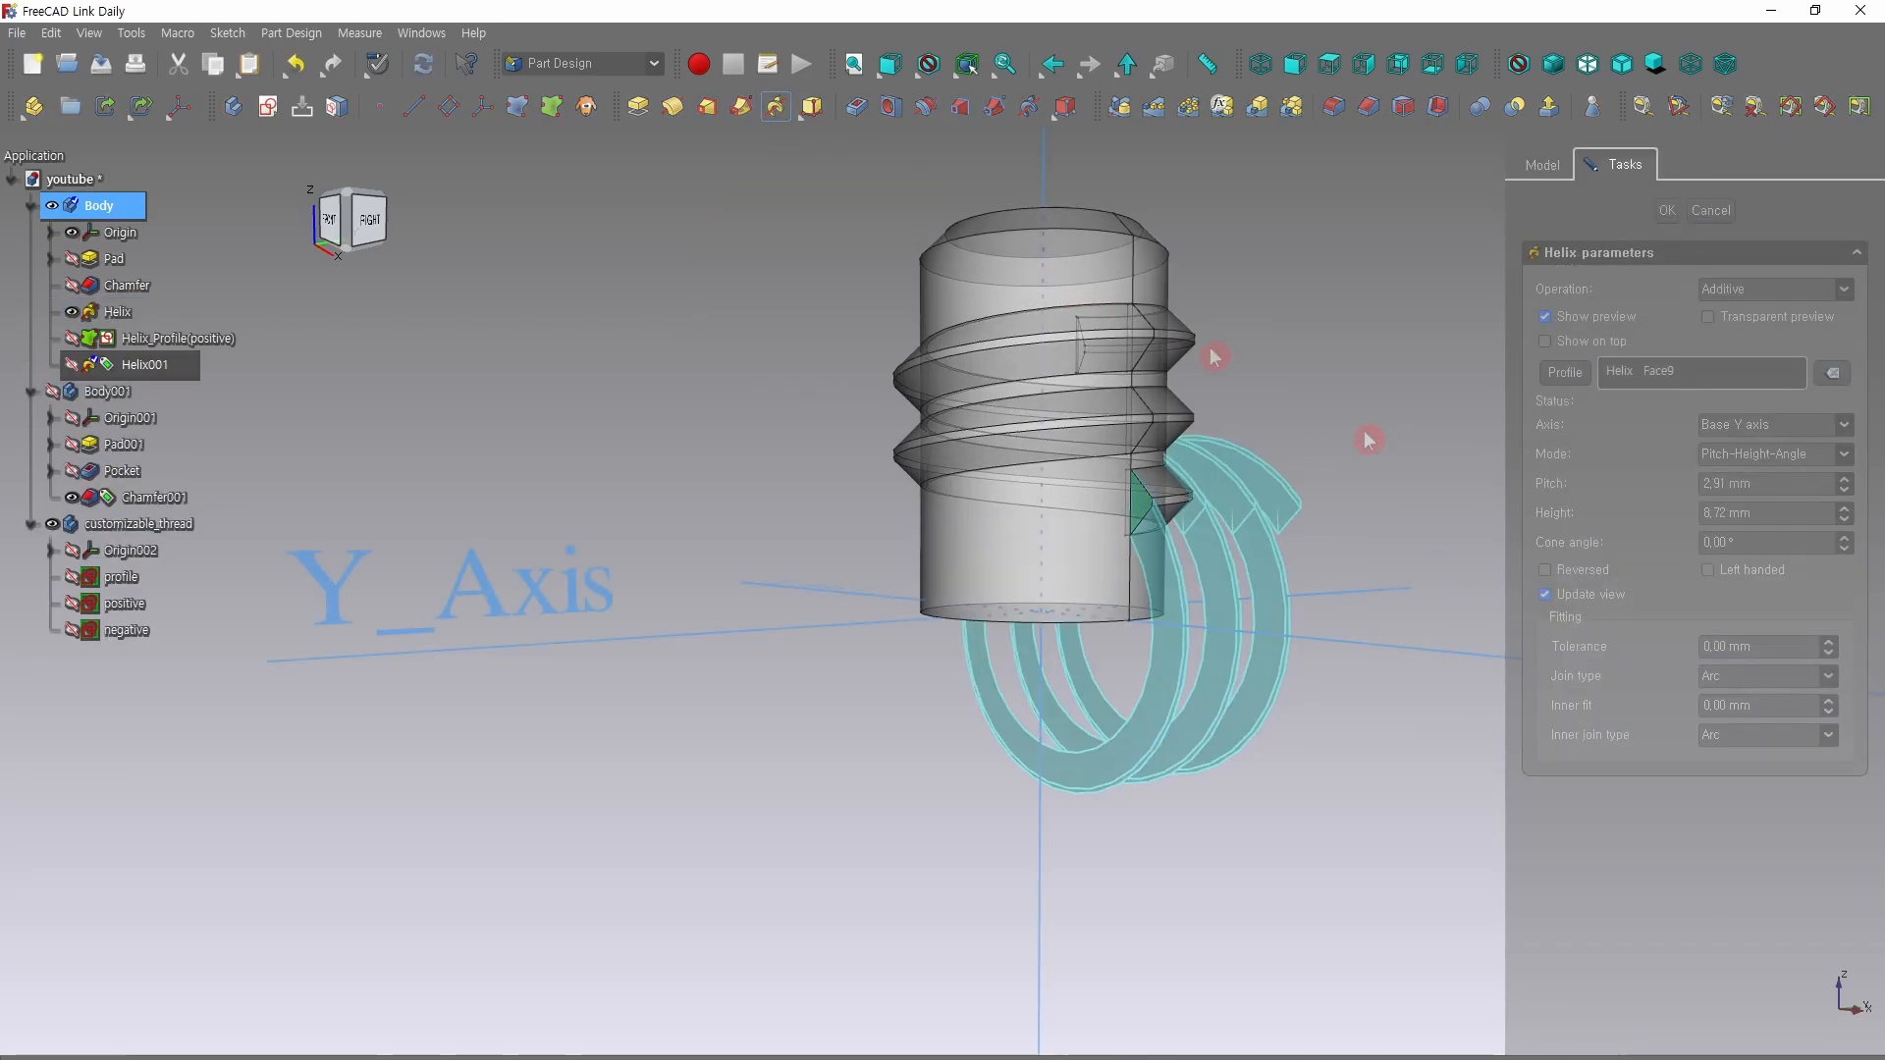
left_click(1845, 425)
left_click(1828, 467)
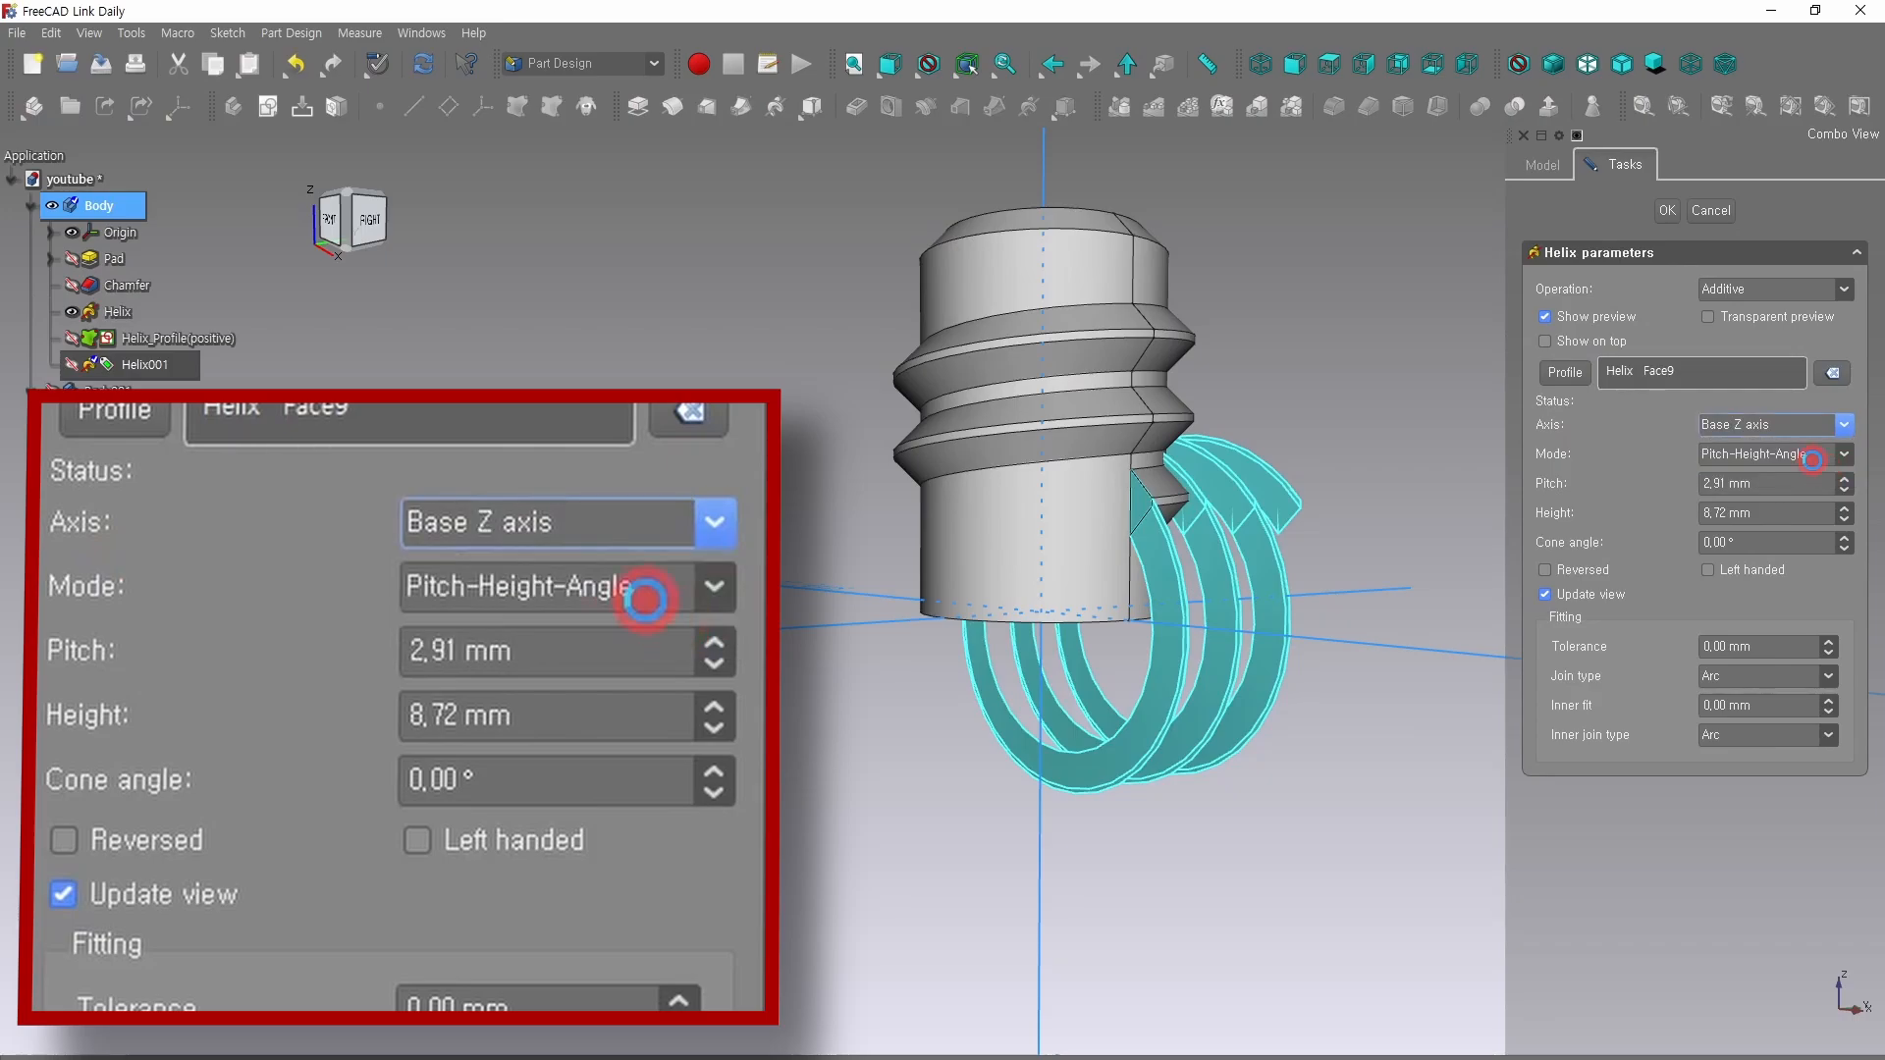
left_click(1595, 574)
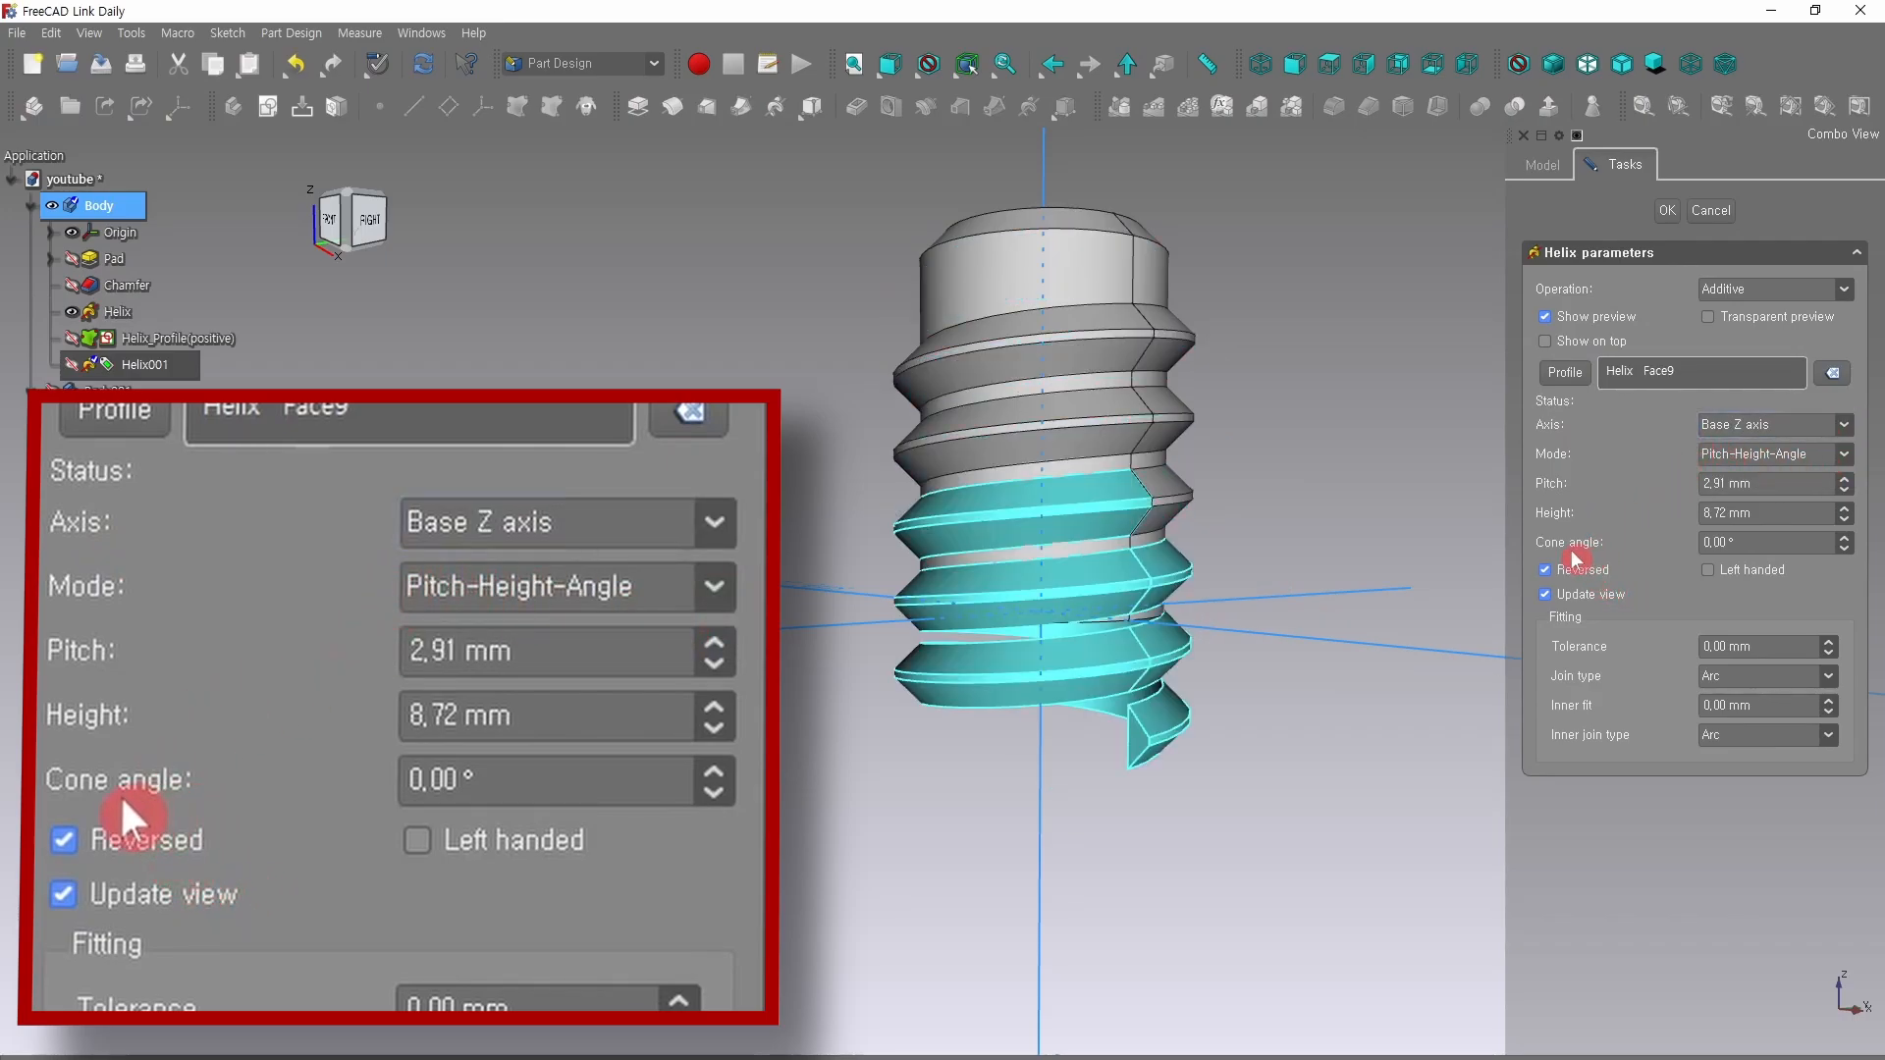
Link the lower end helix's pitch to the expression <<profile>>.Constraints.pitch.
left_click(1822, 484)
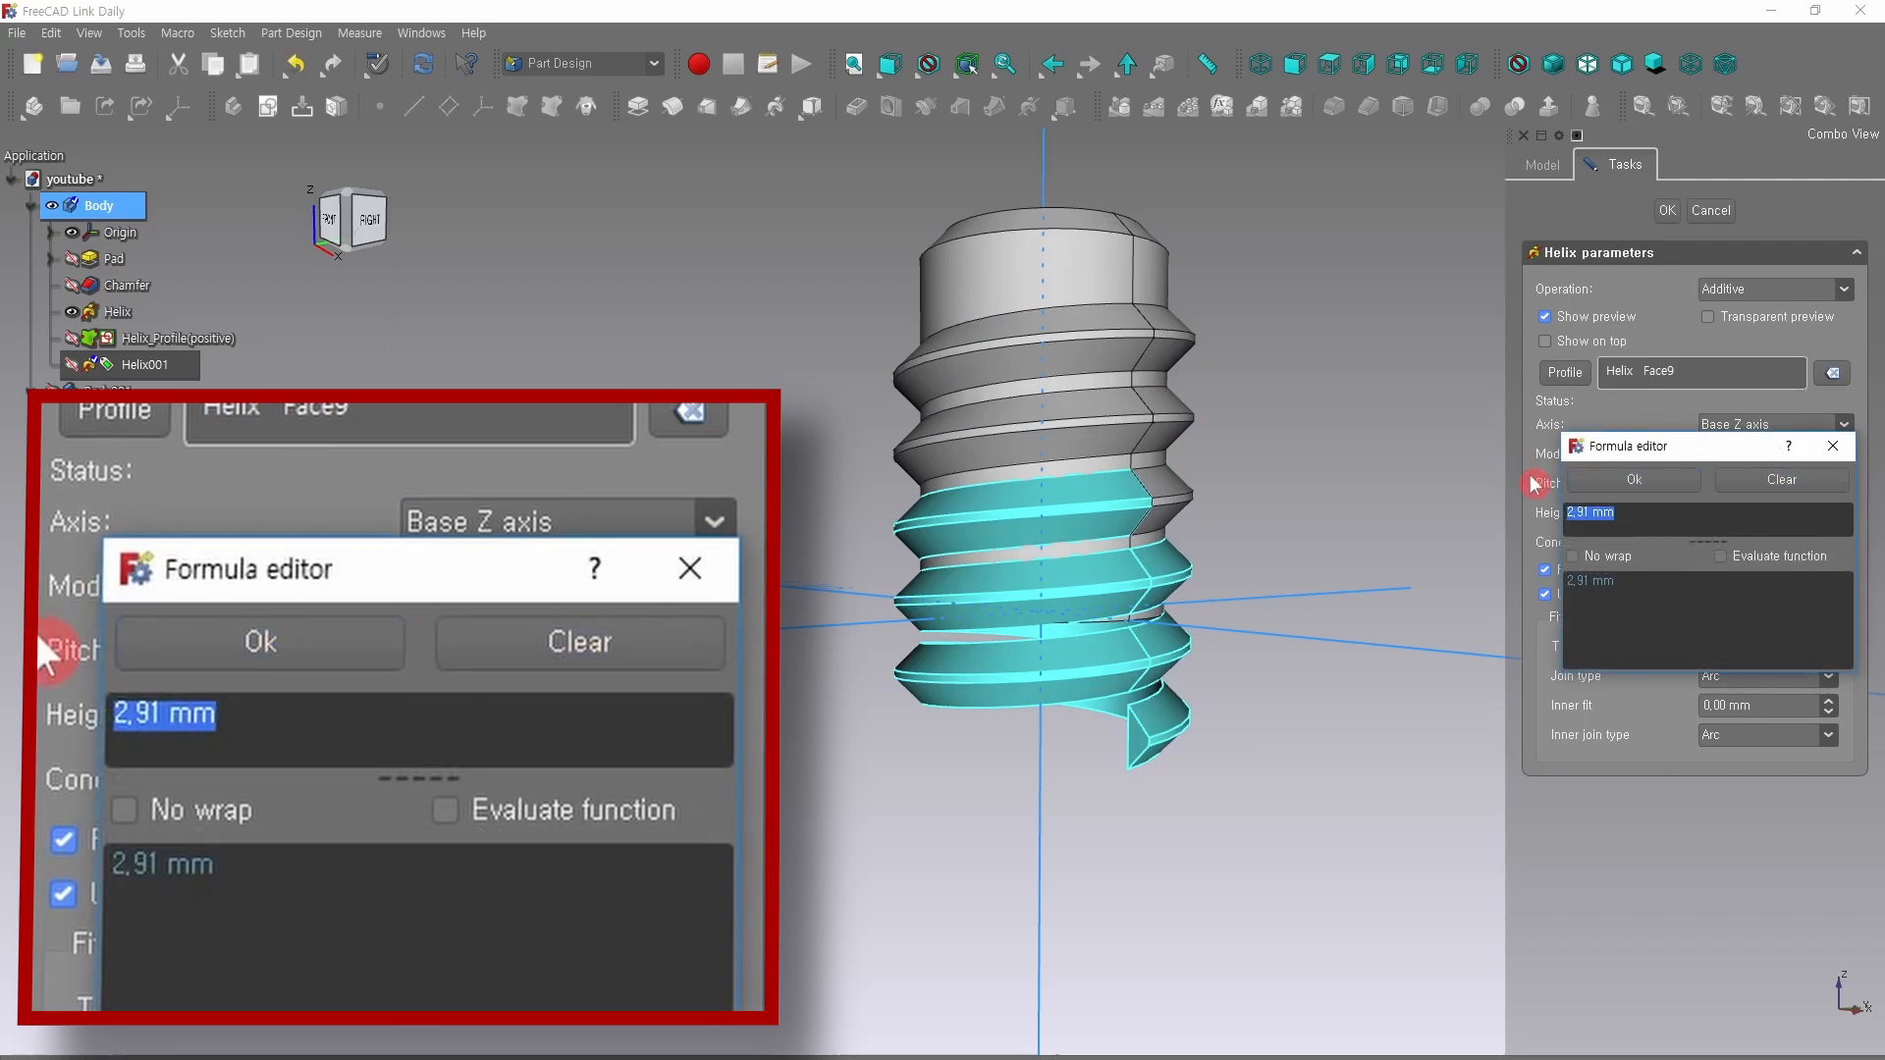
key("BackSpace")
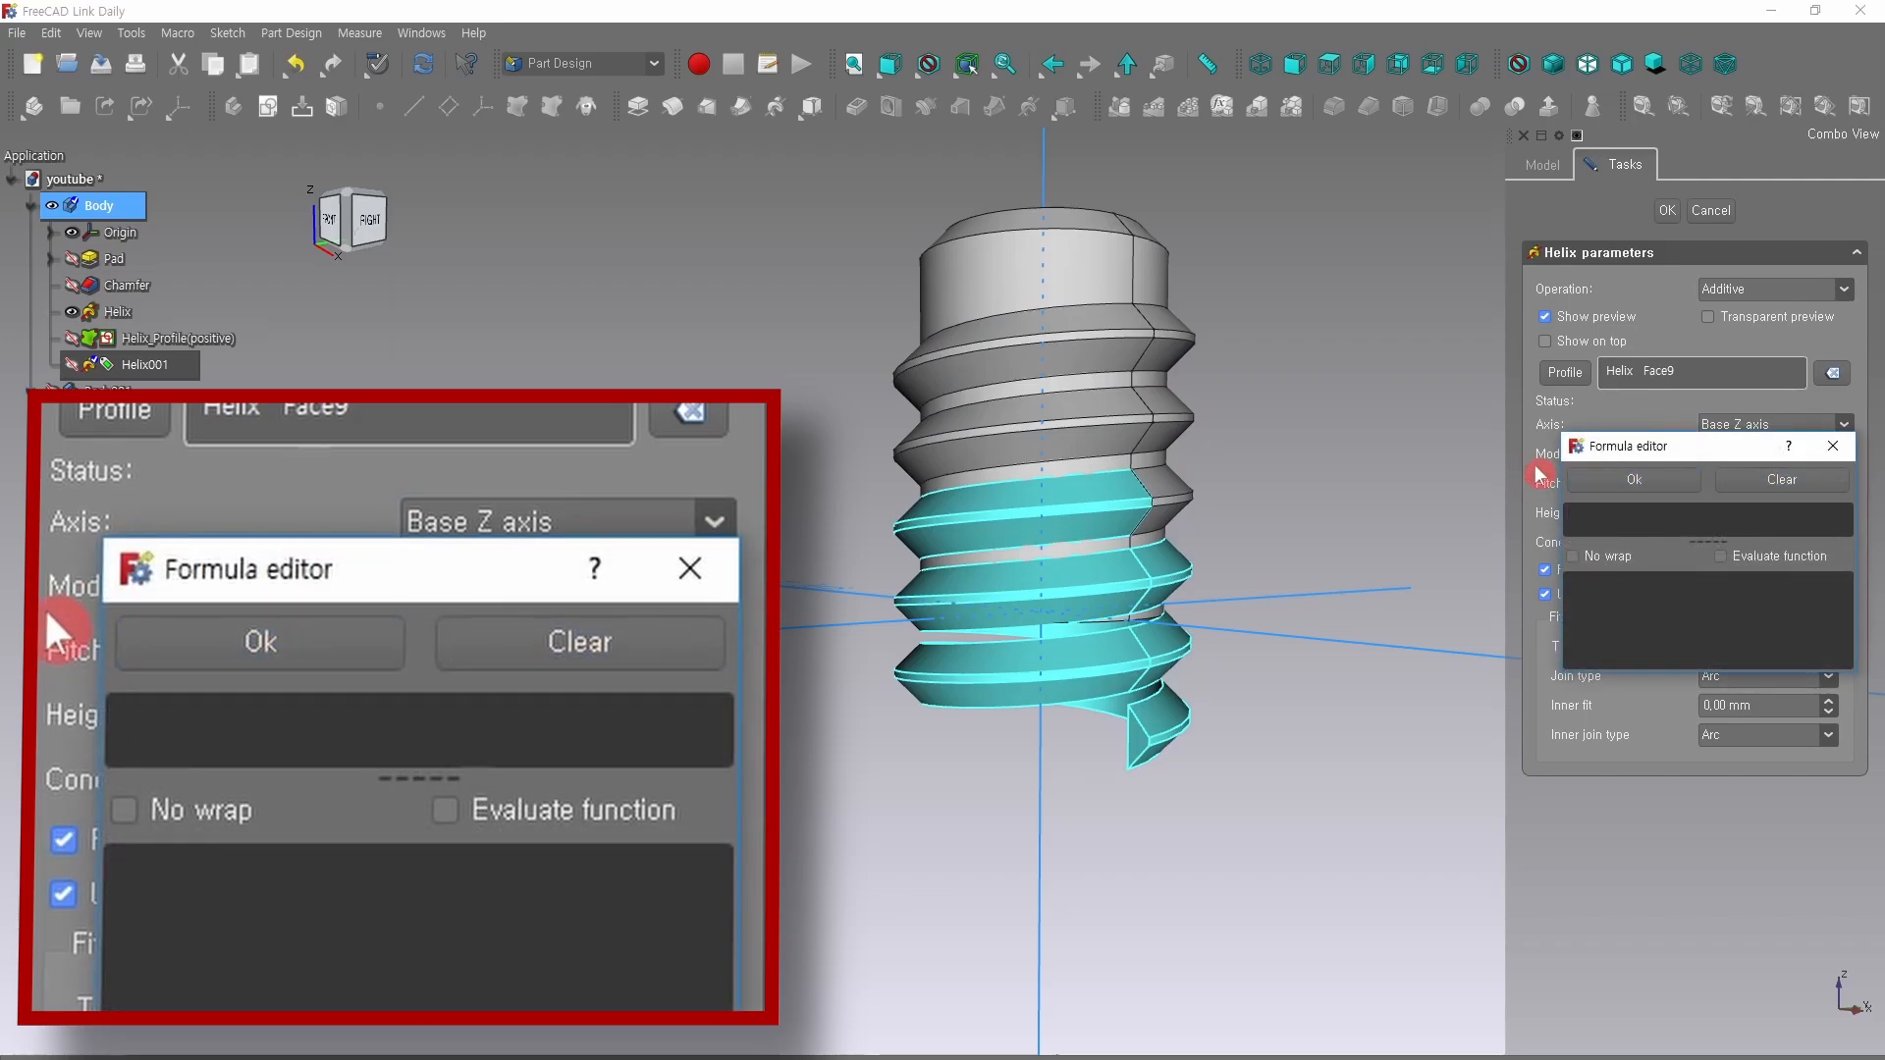
type("pro")
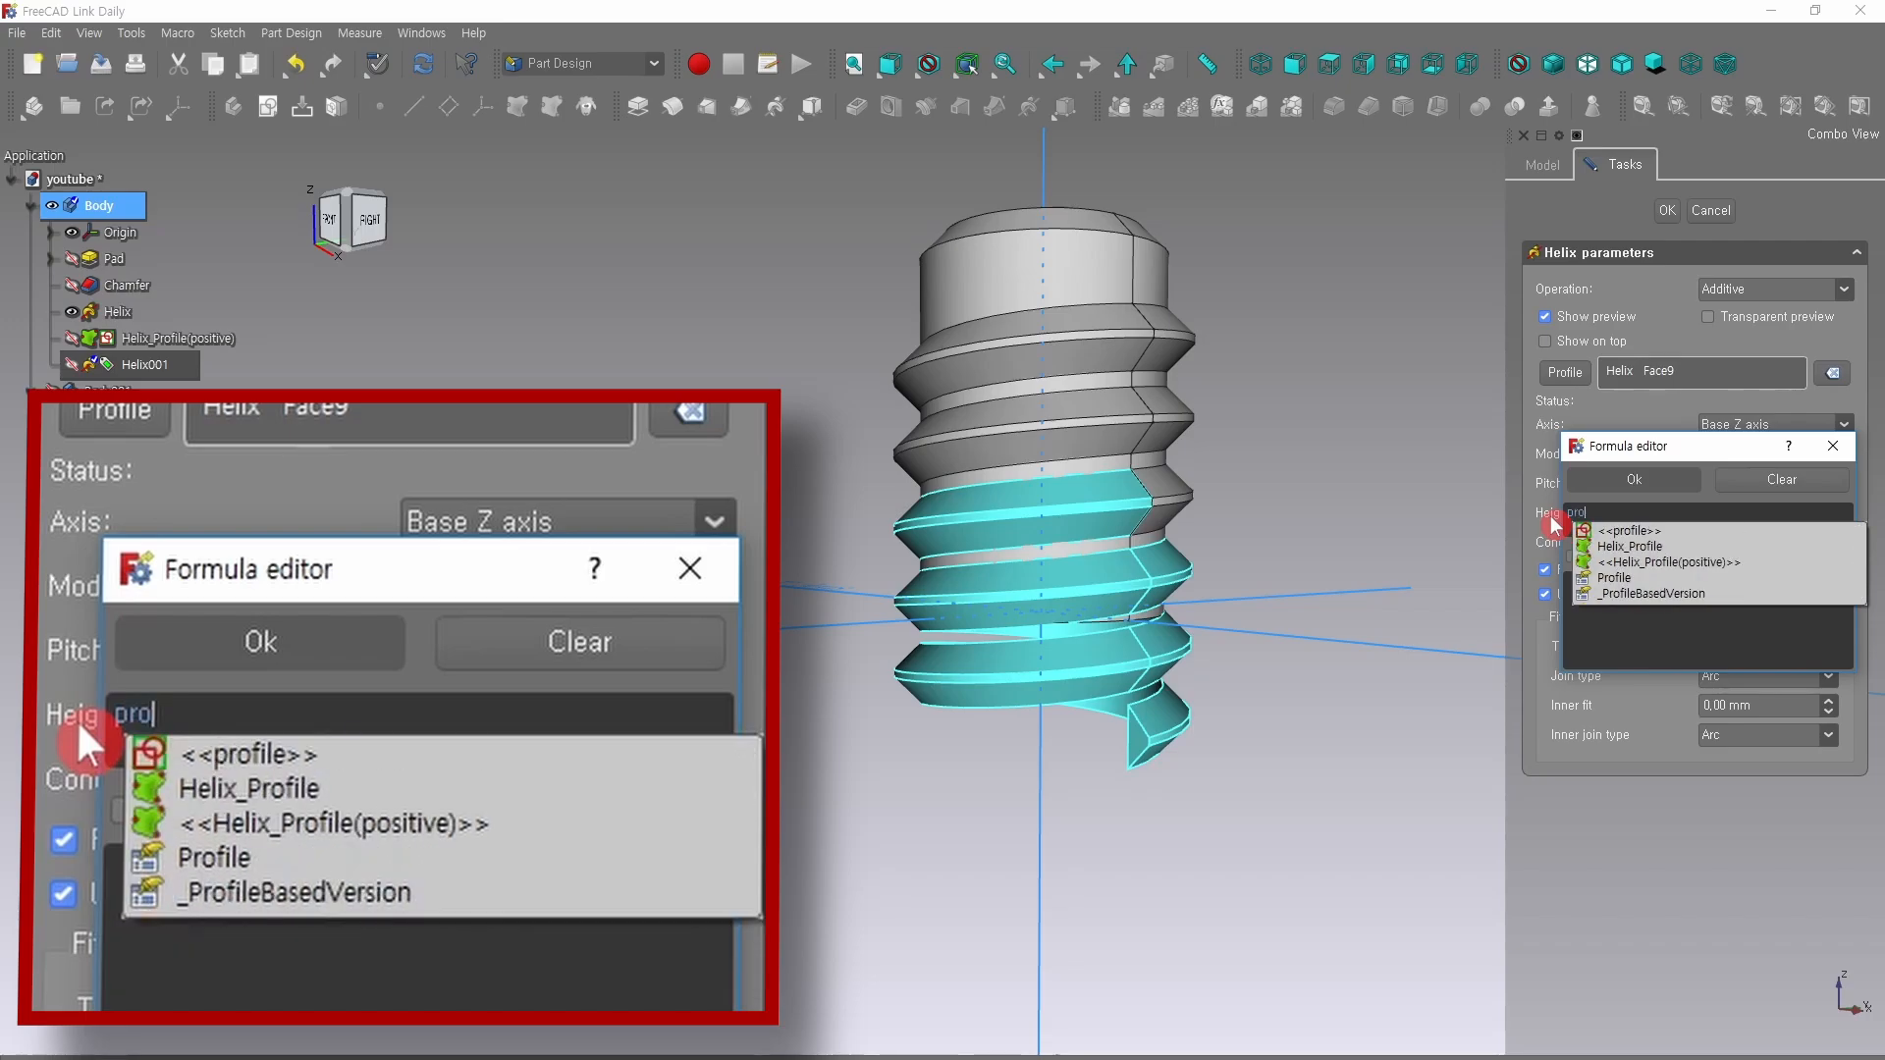
left_click(1634, 531)
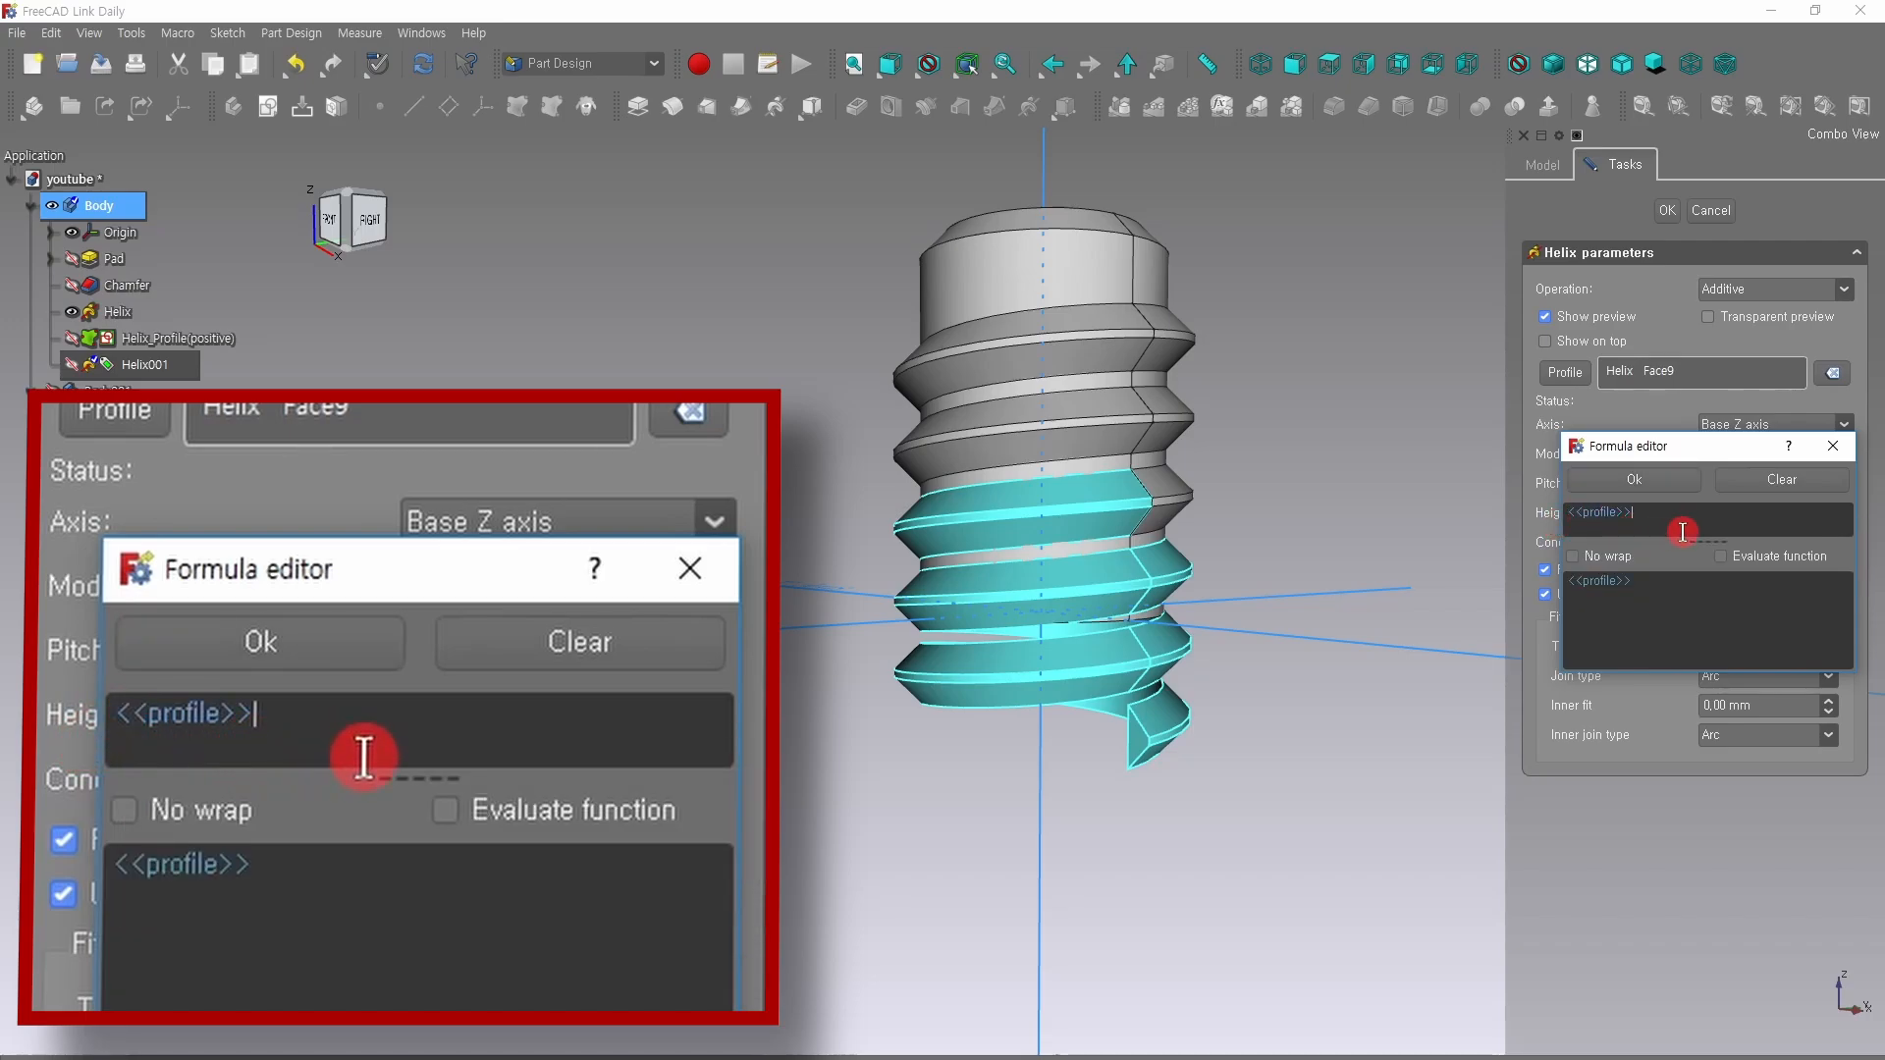
type(".co")
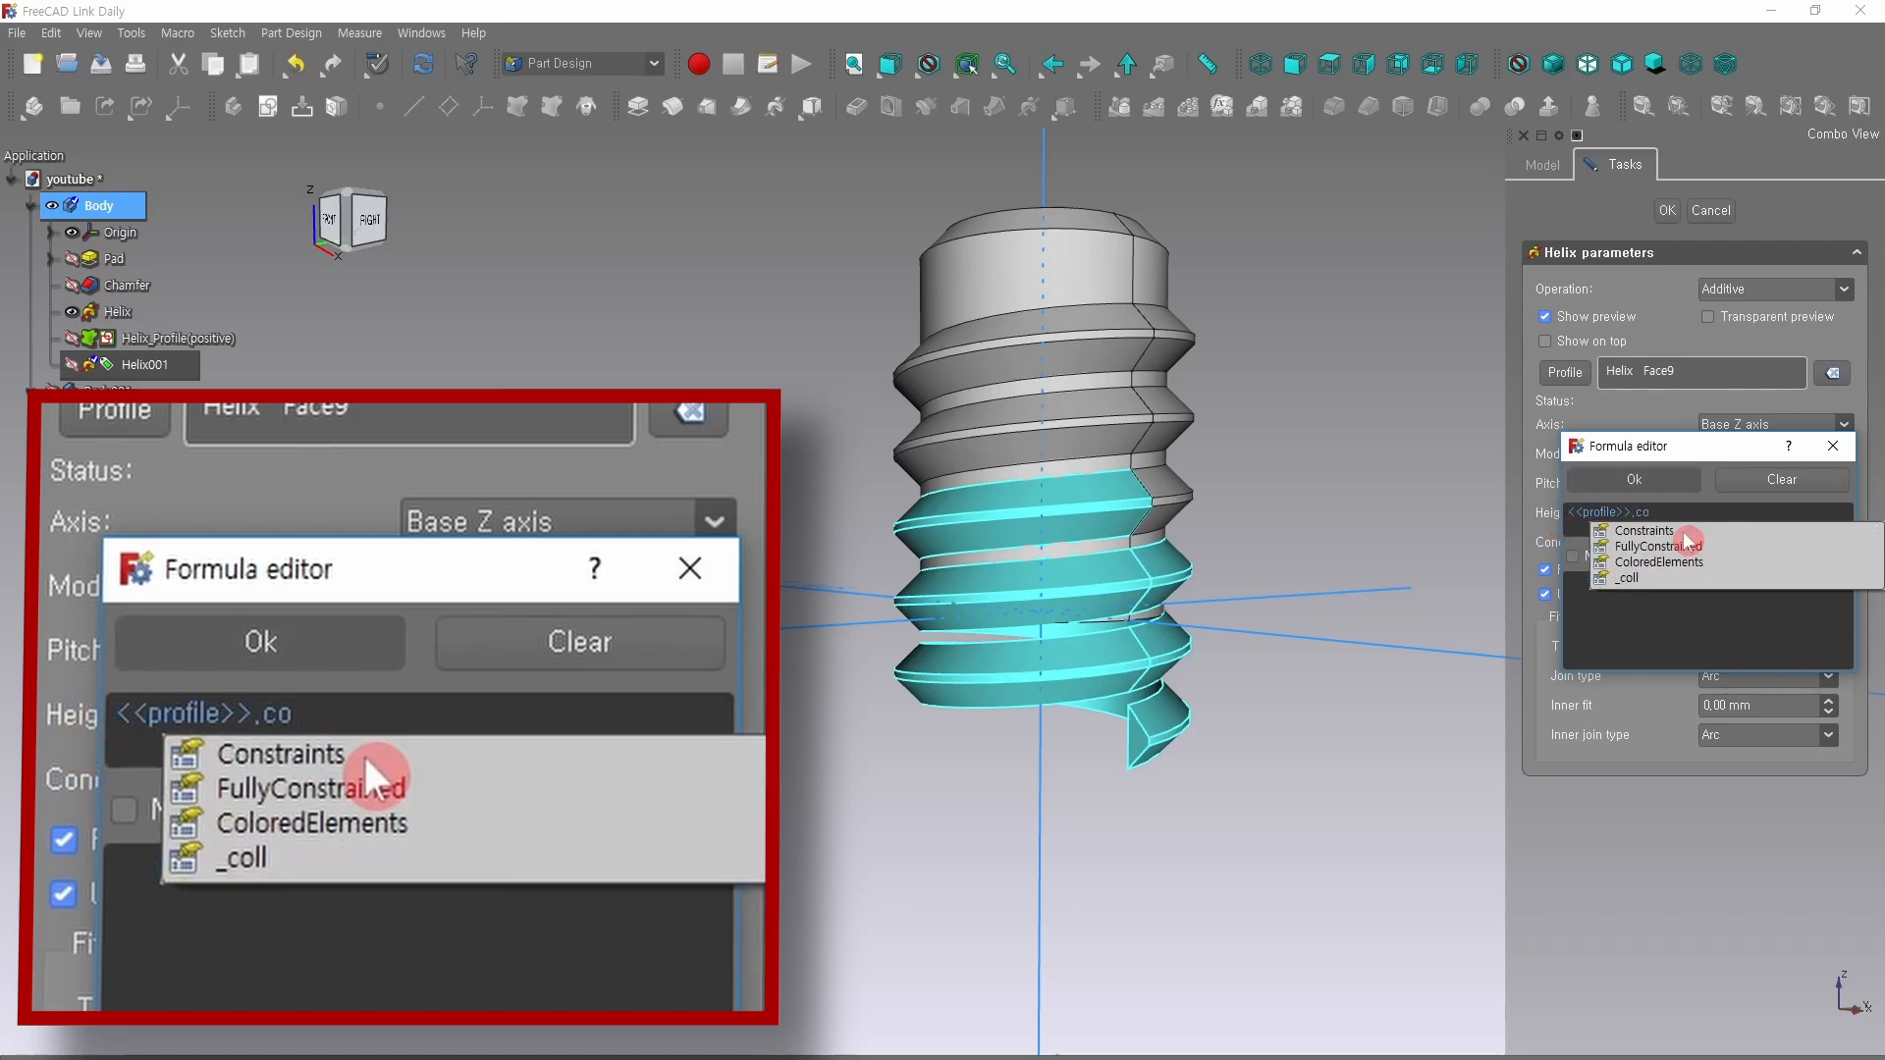
left_click(1683, 535)
type(".")
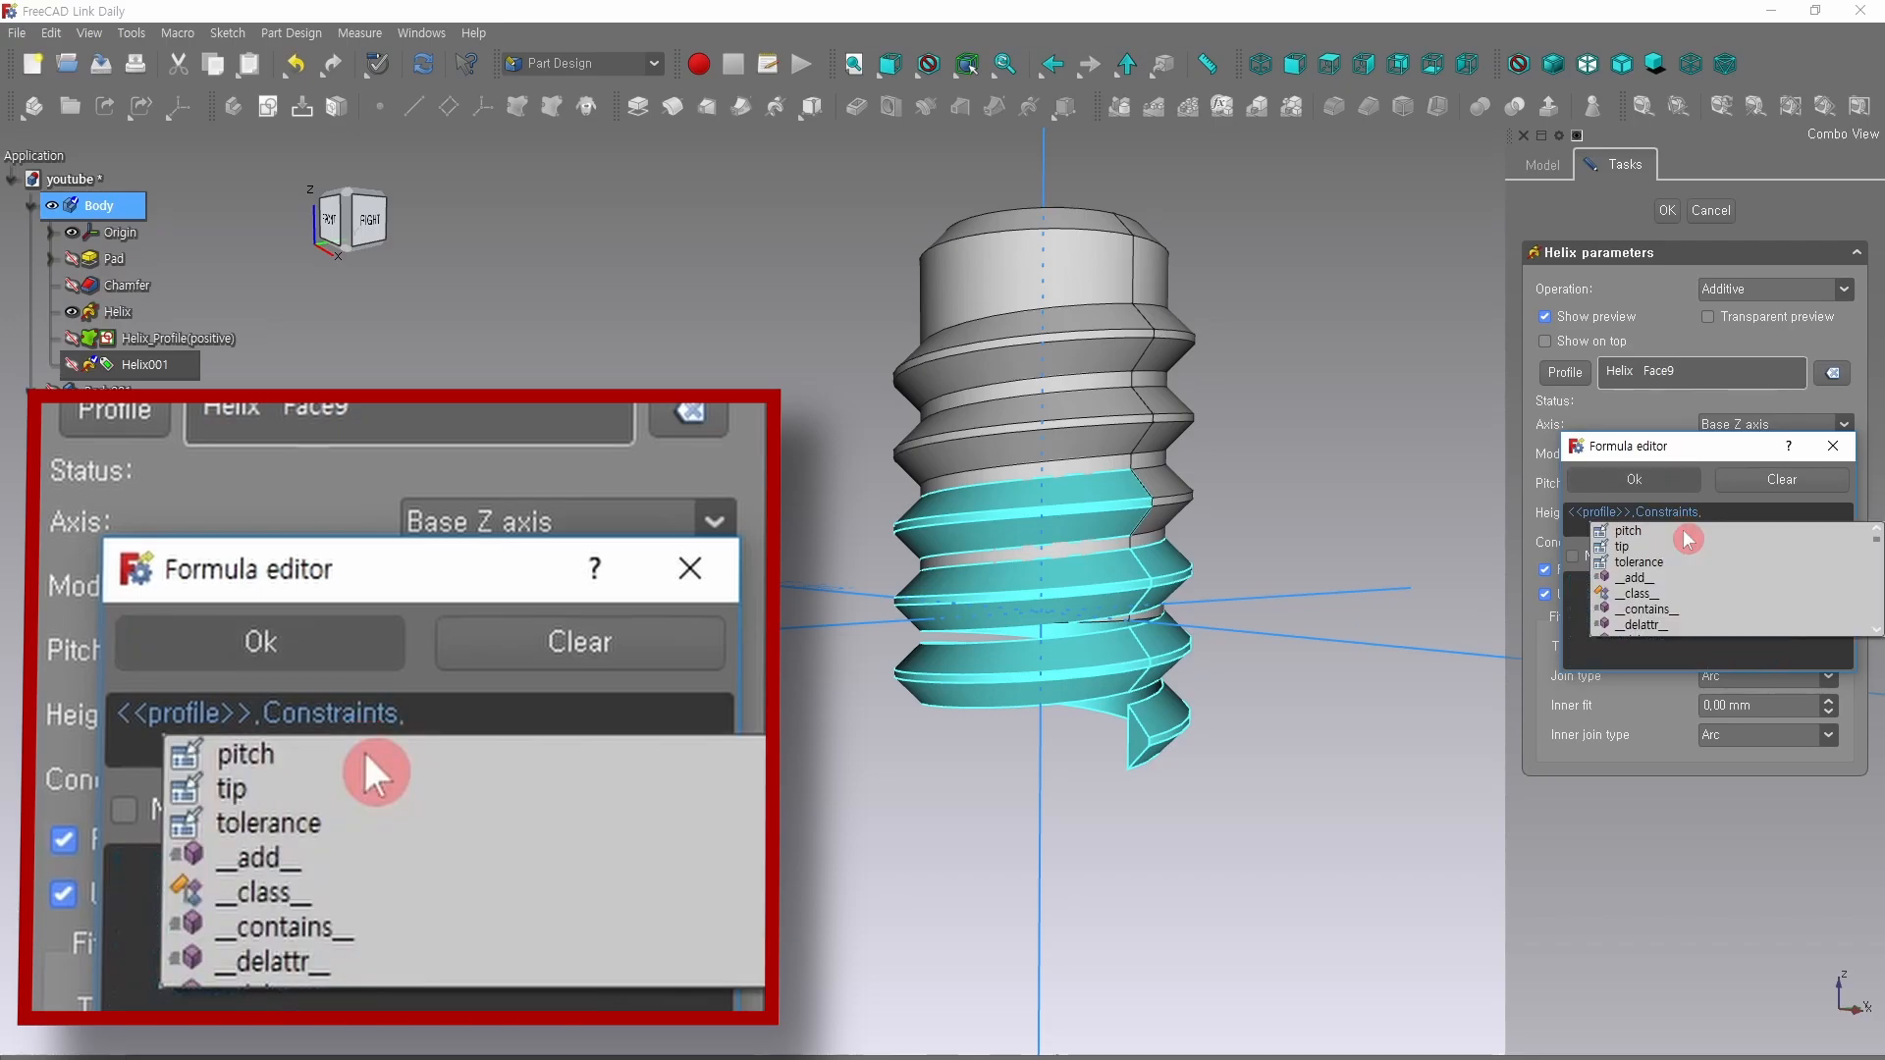
left_click(1686, 532)
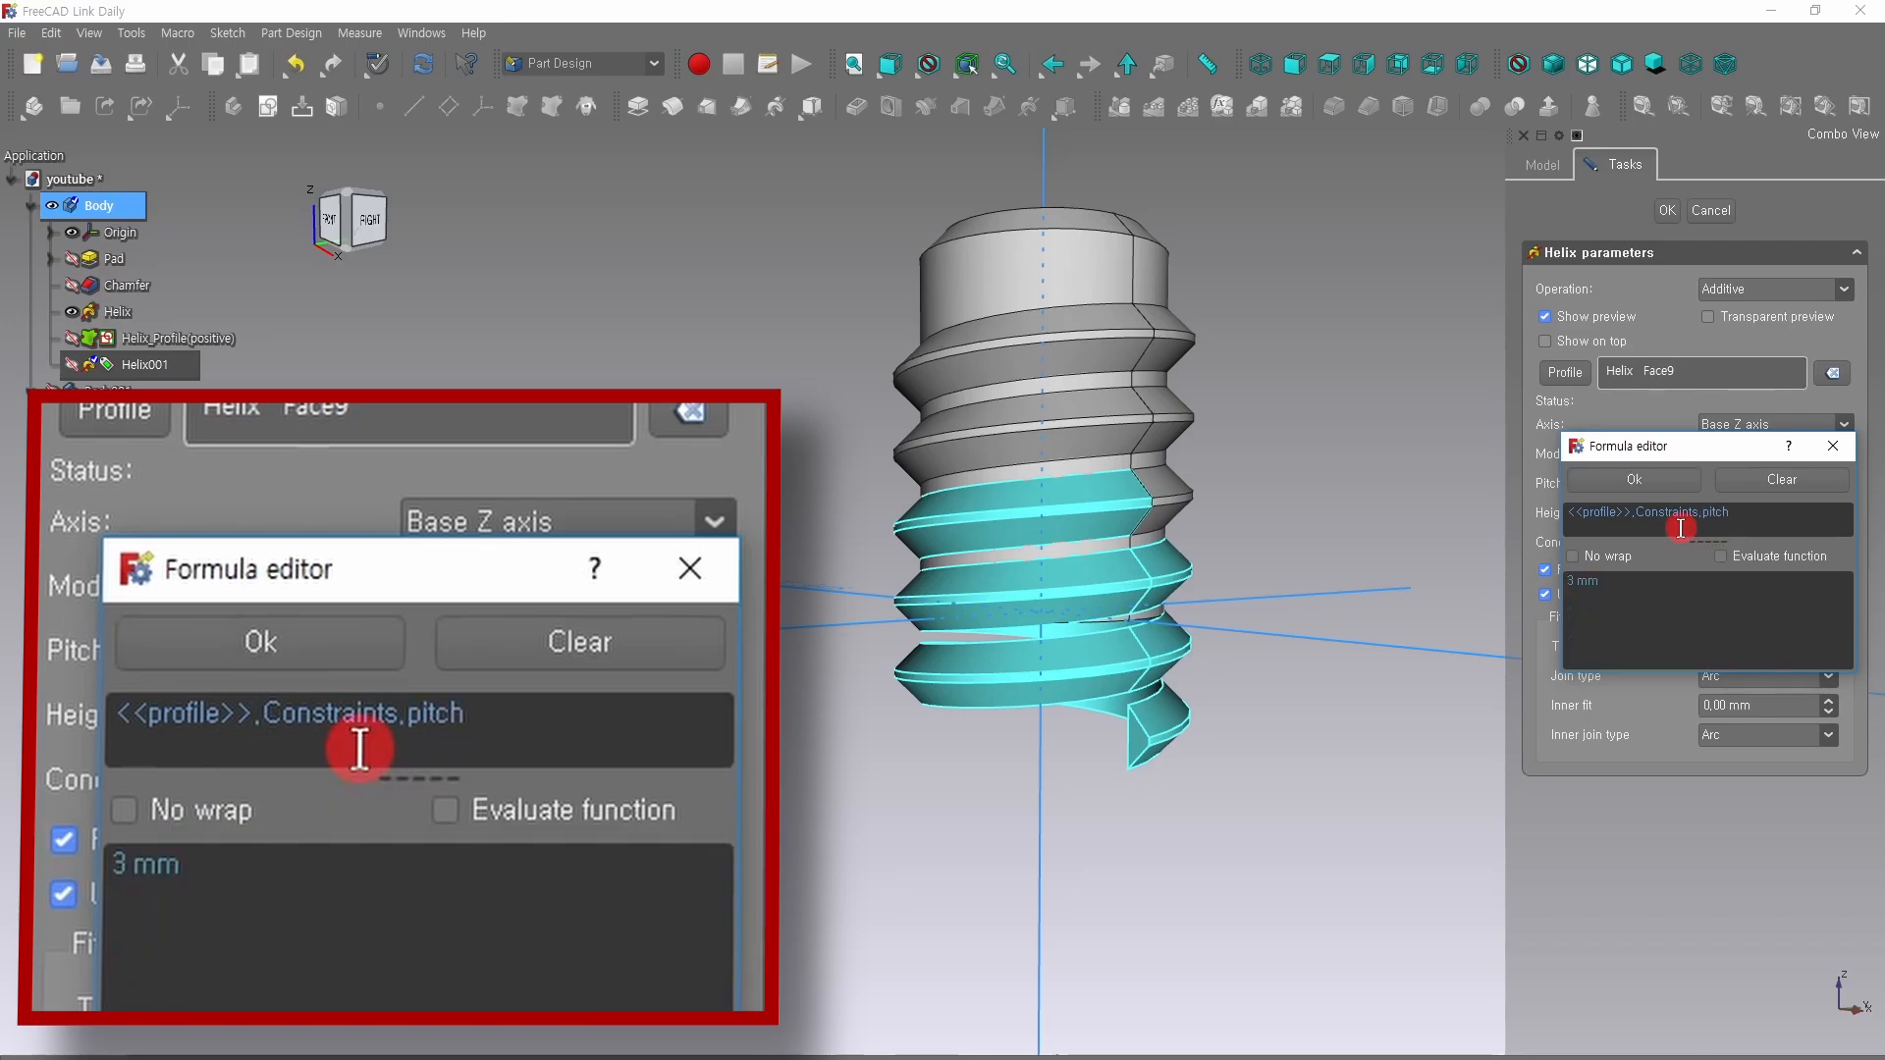
left_click(1659, 481)
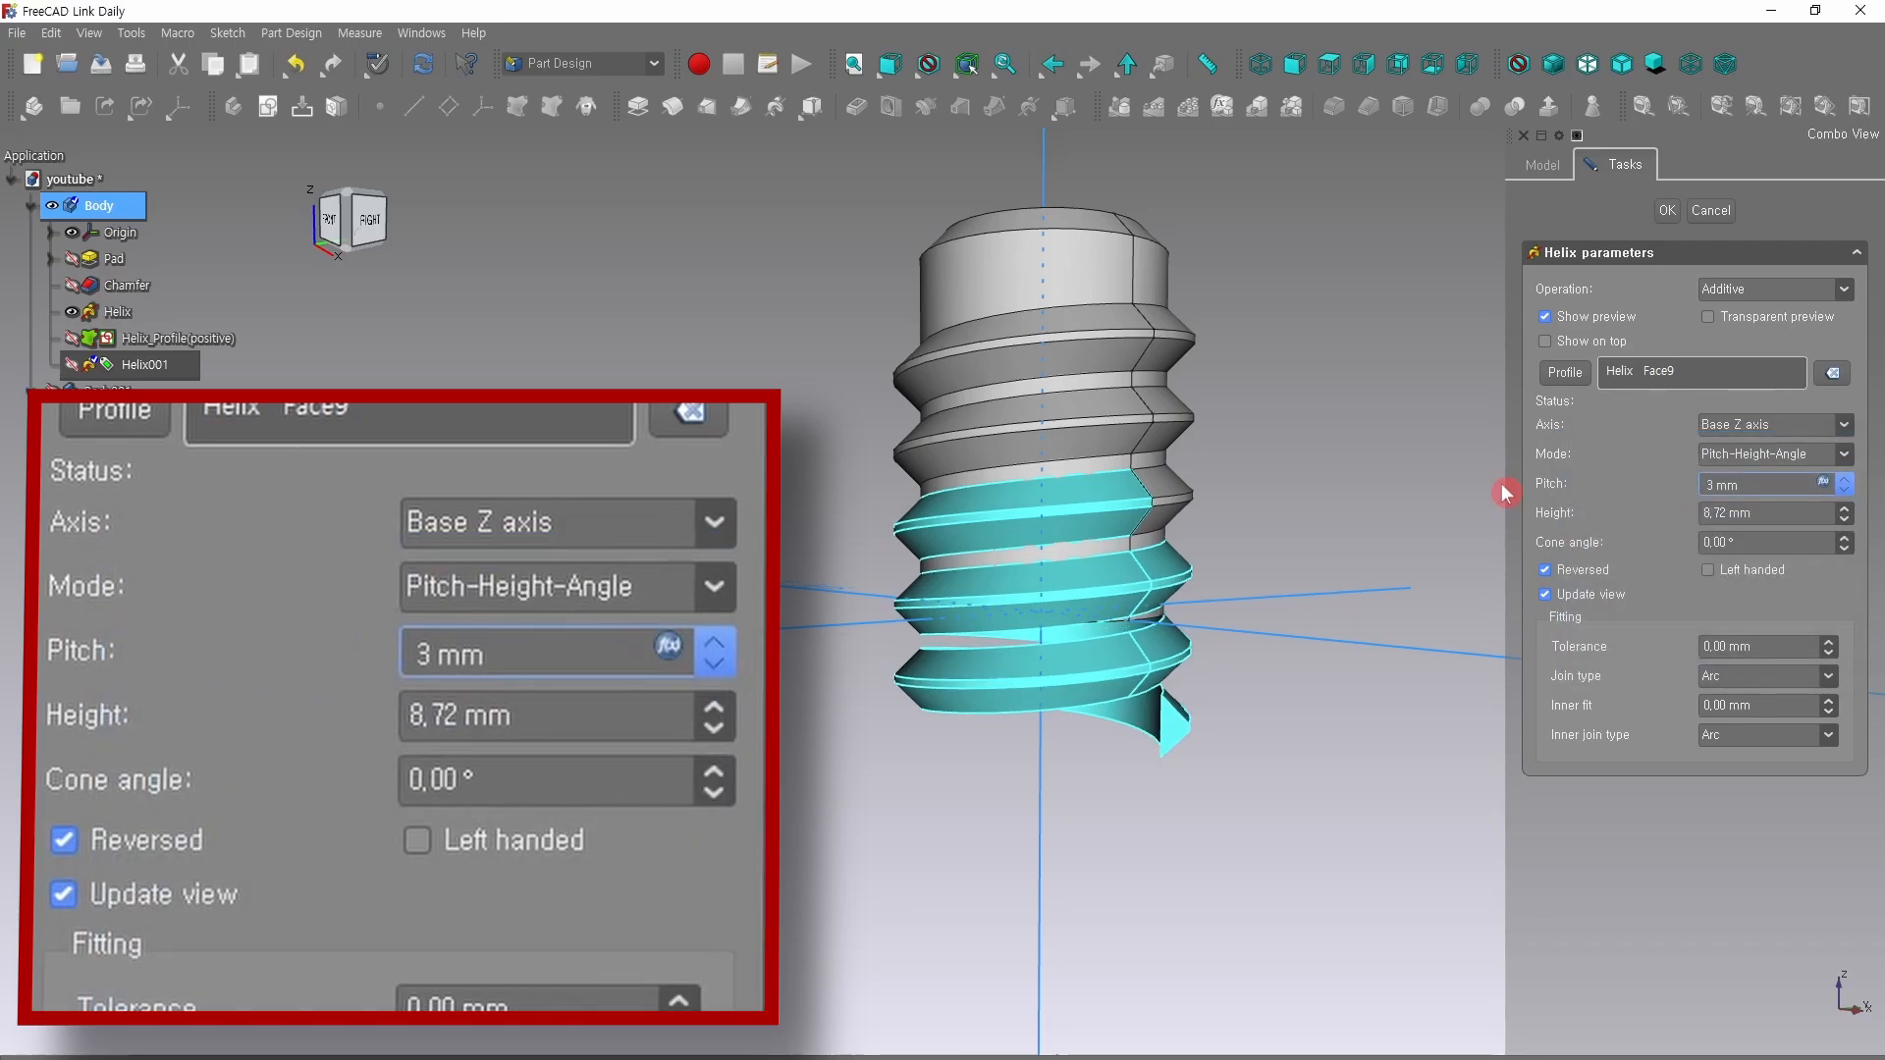
Set the lower end helix's height to 2 mm and cone angle to -30°, and accept the feature.
left_click(1710, 514)
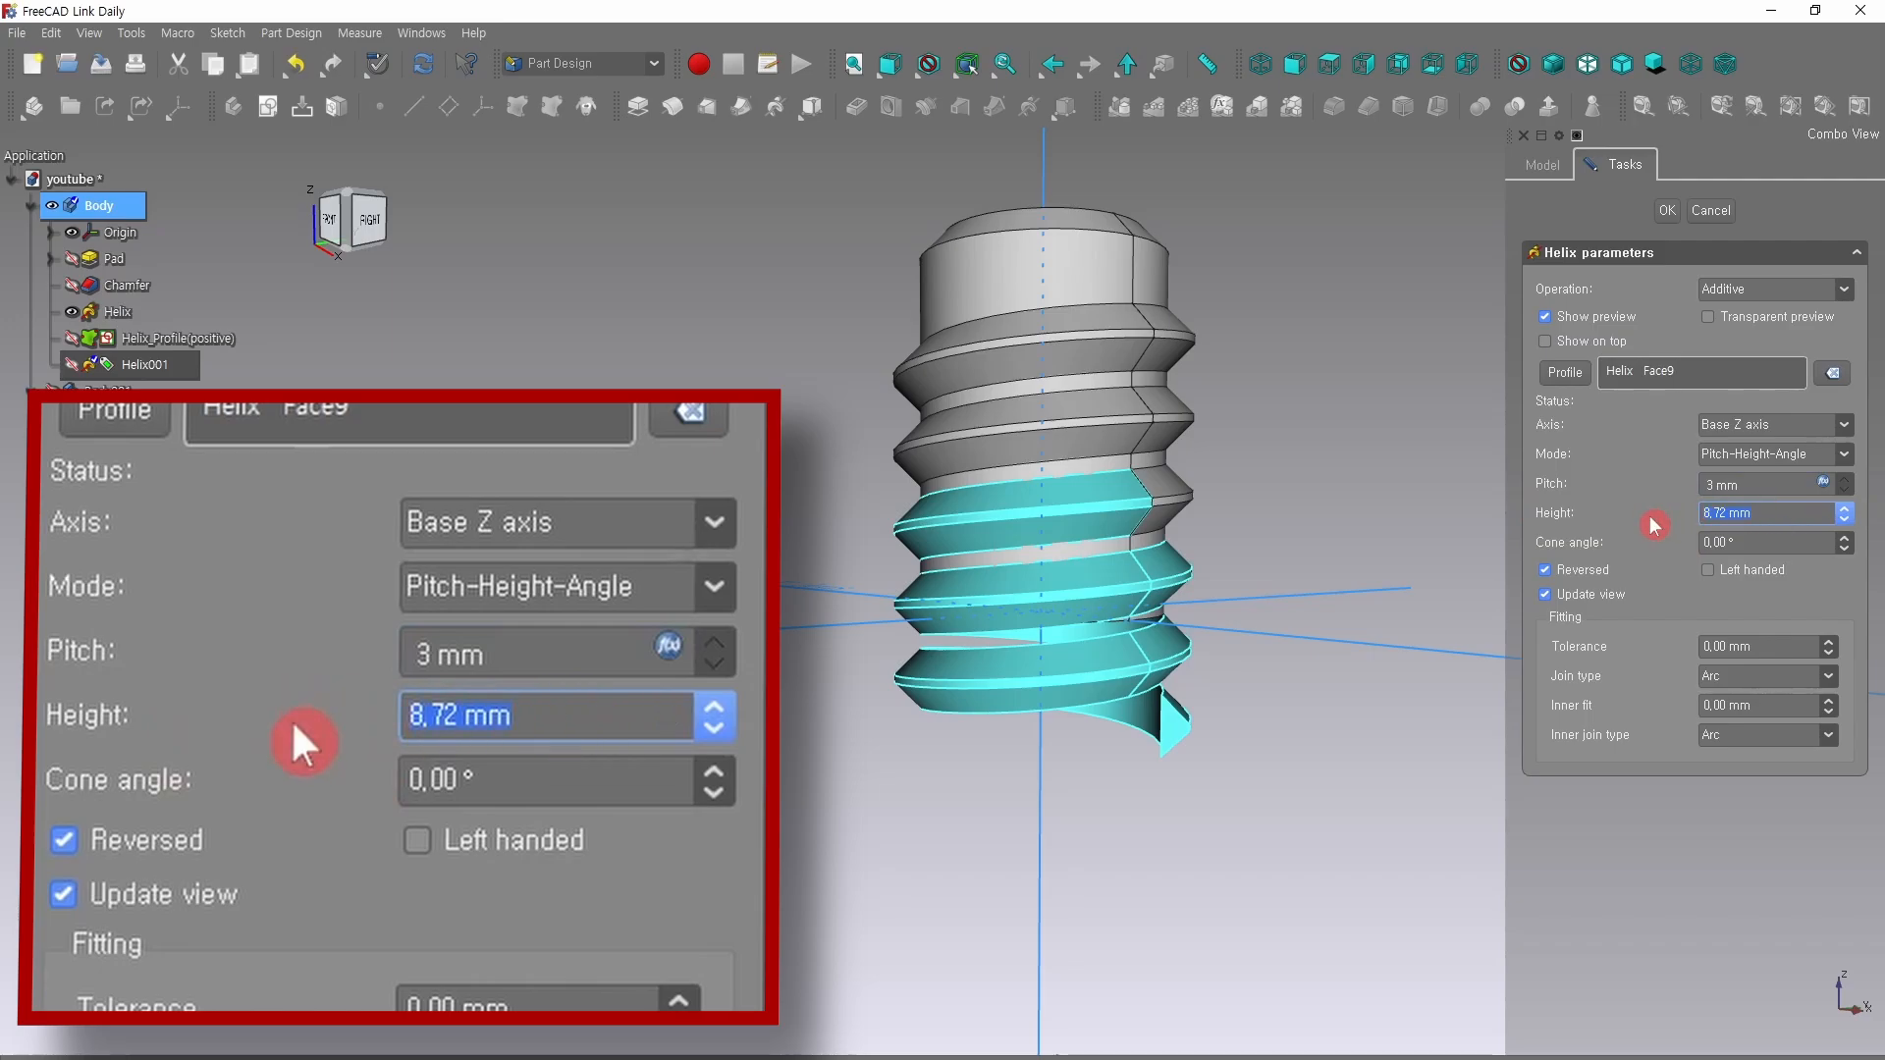
type("2")
key("Tab")
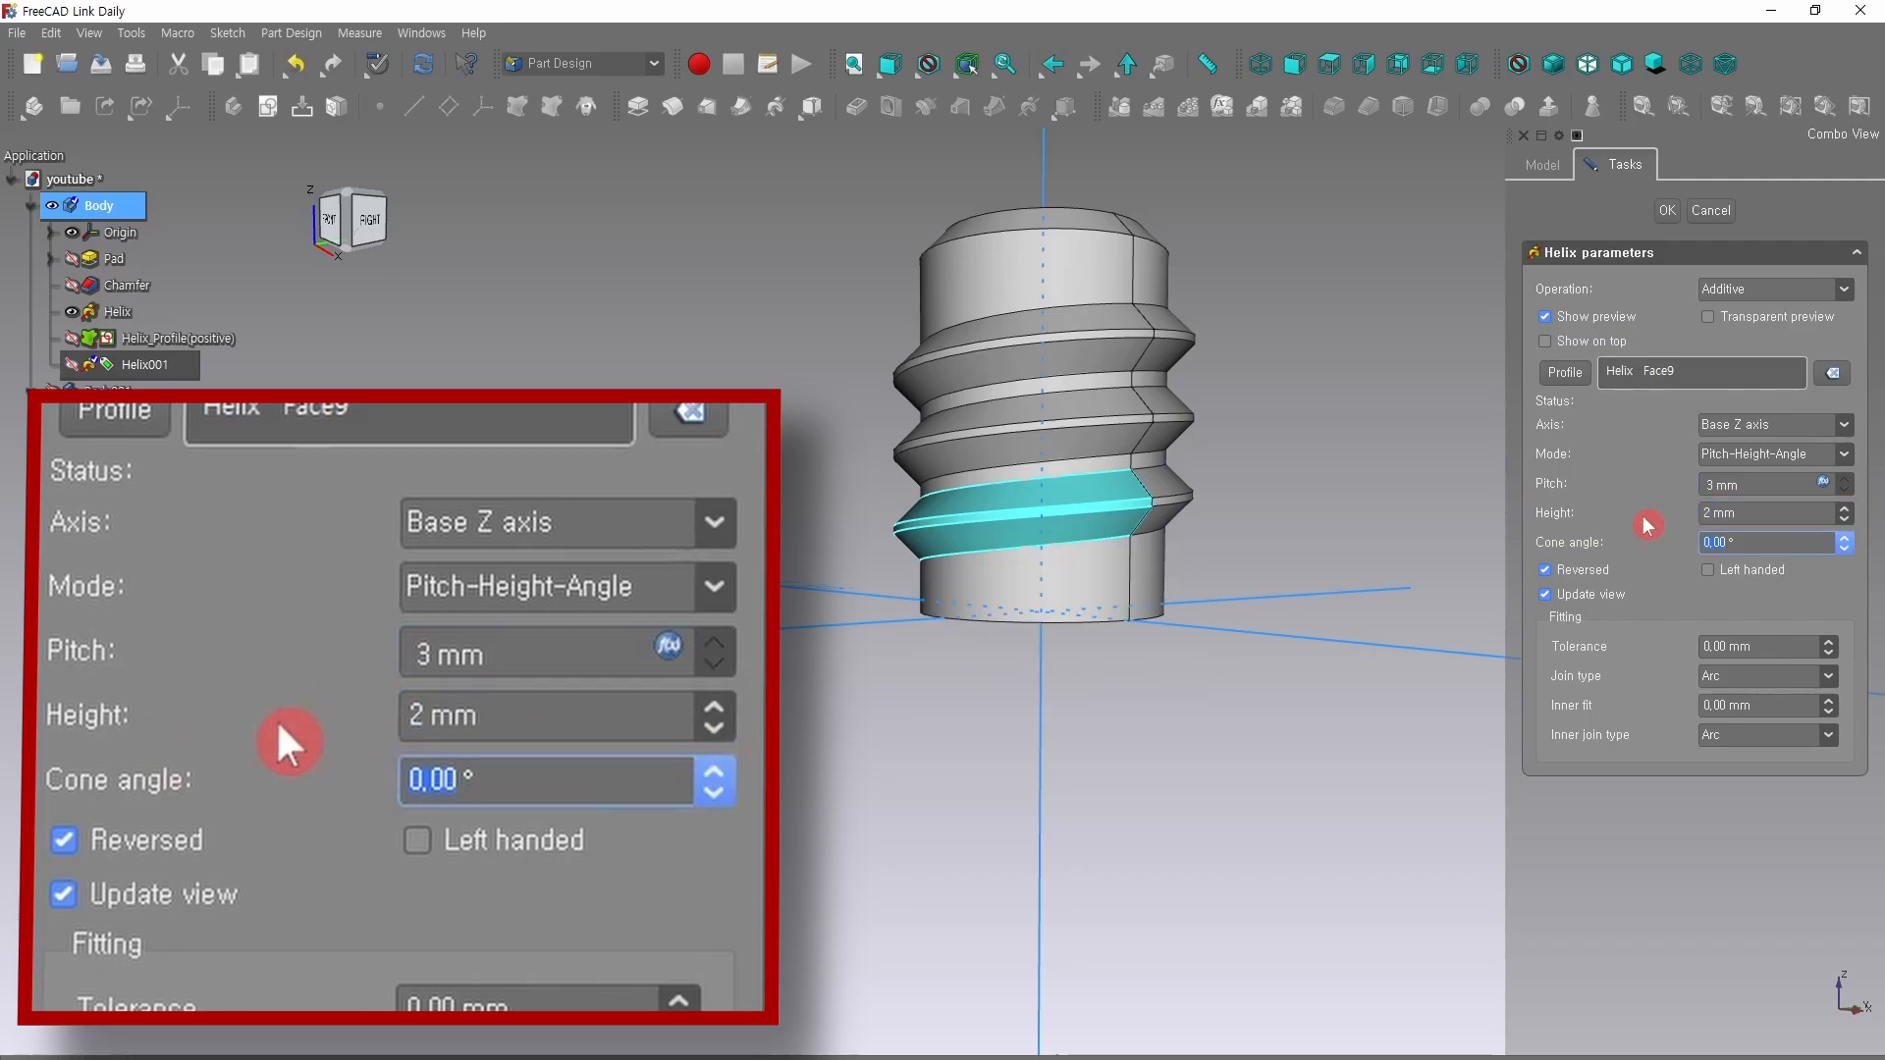
type("-30")
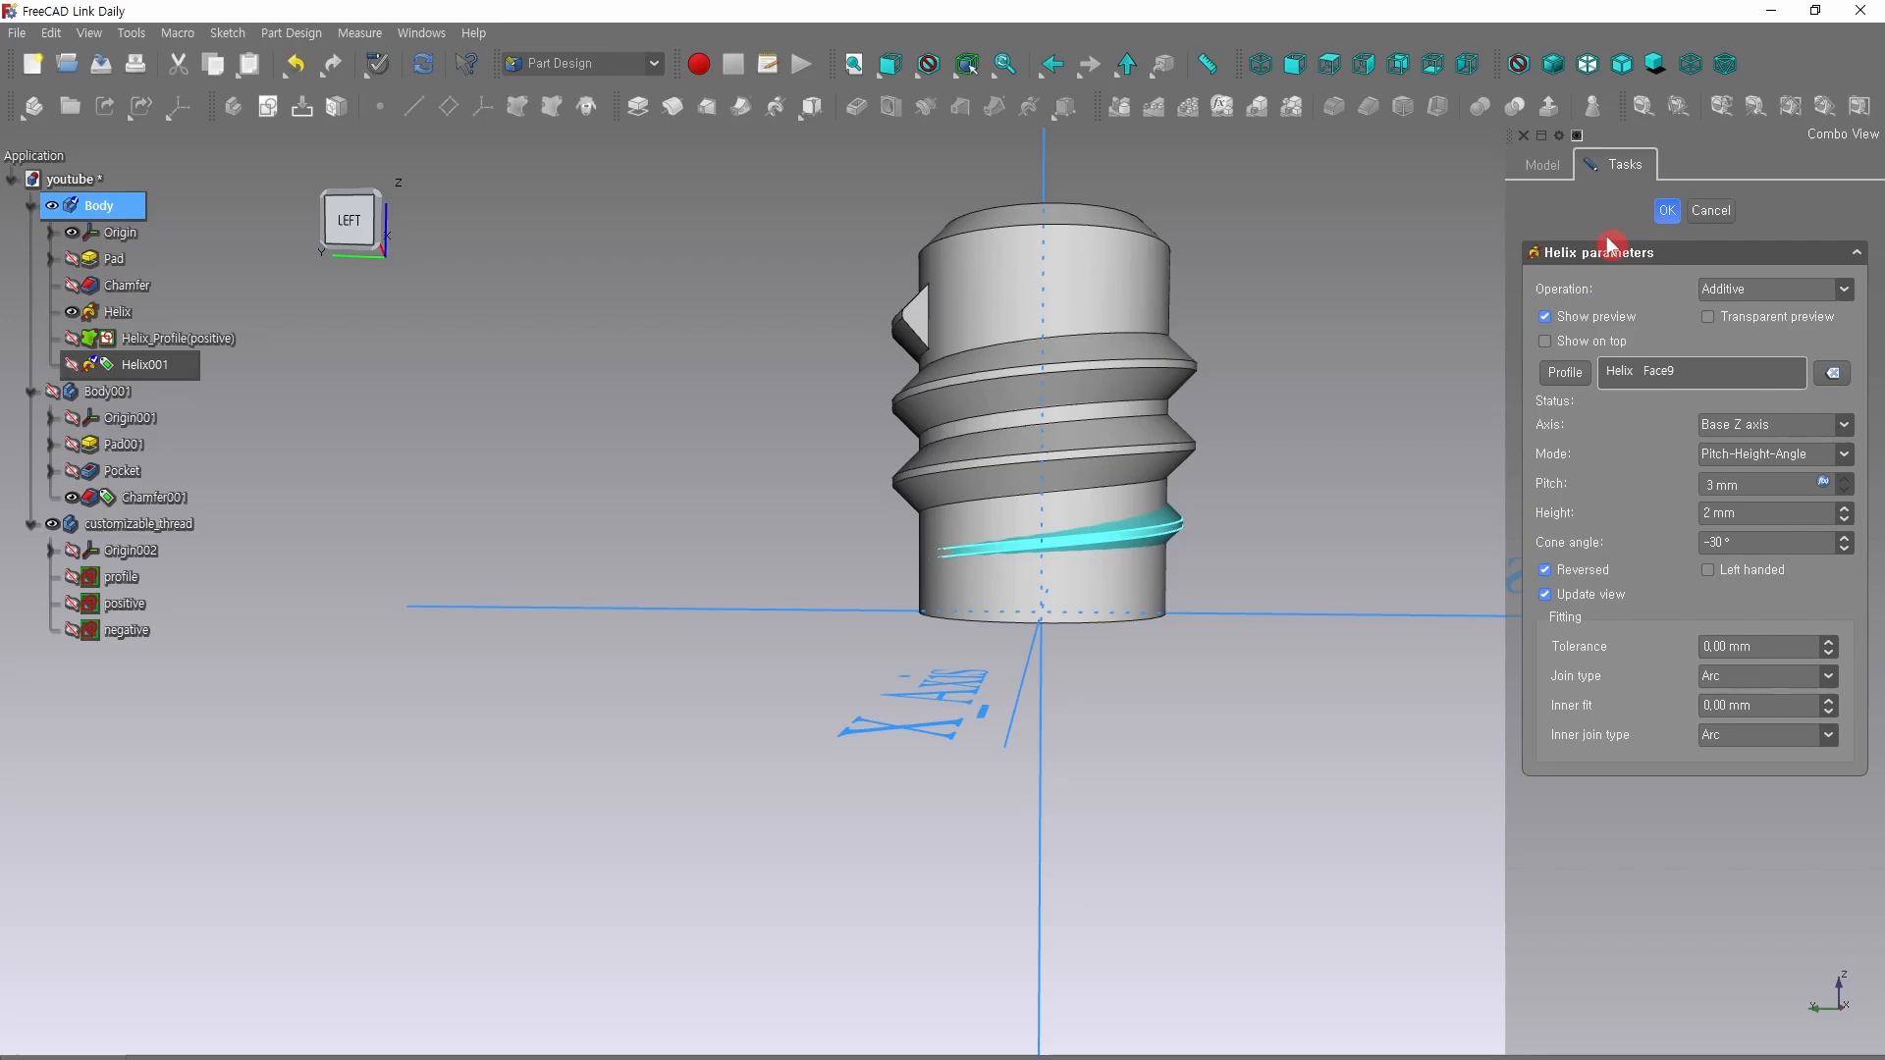
key("Return")
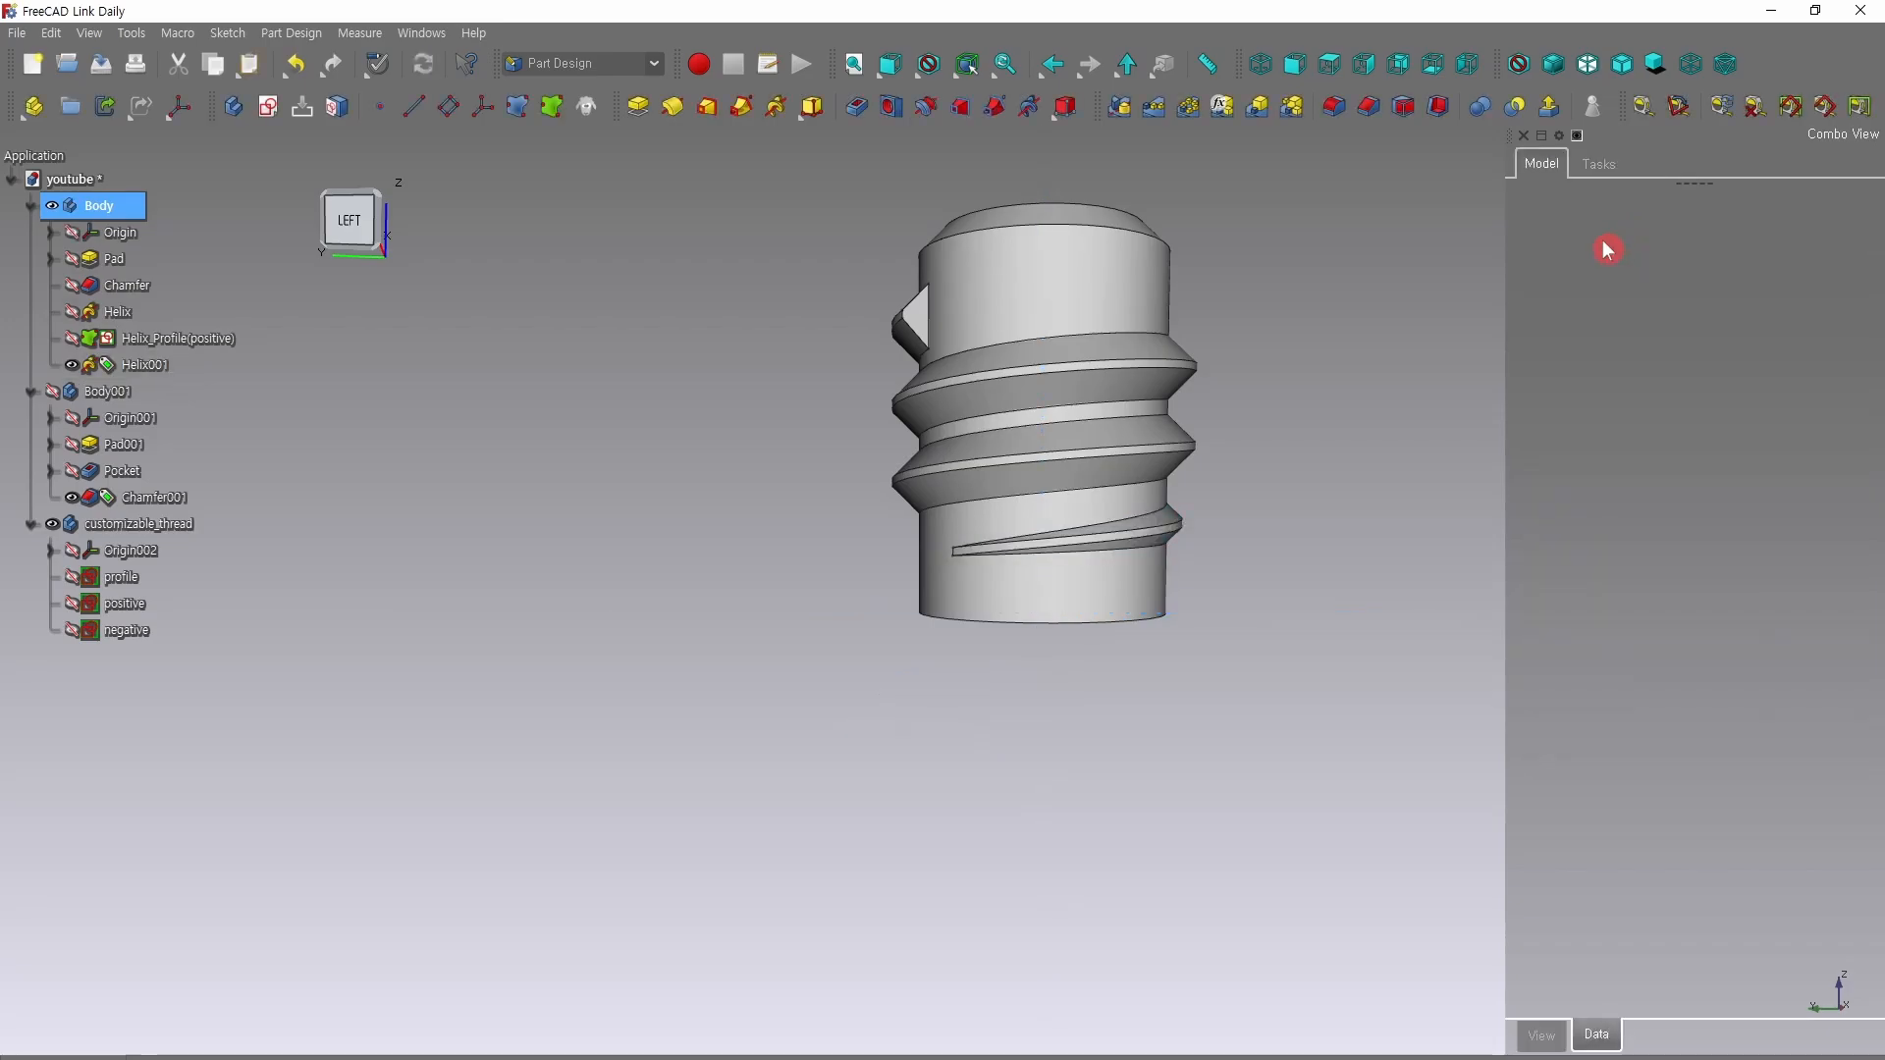
Create an additive helix from the thread's upper end face around the Base Z axis.
left_click(934, 327)
left_click(773, 106)
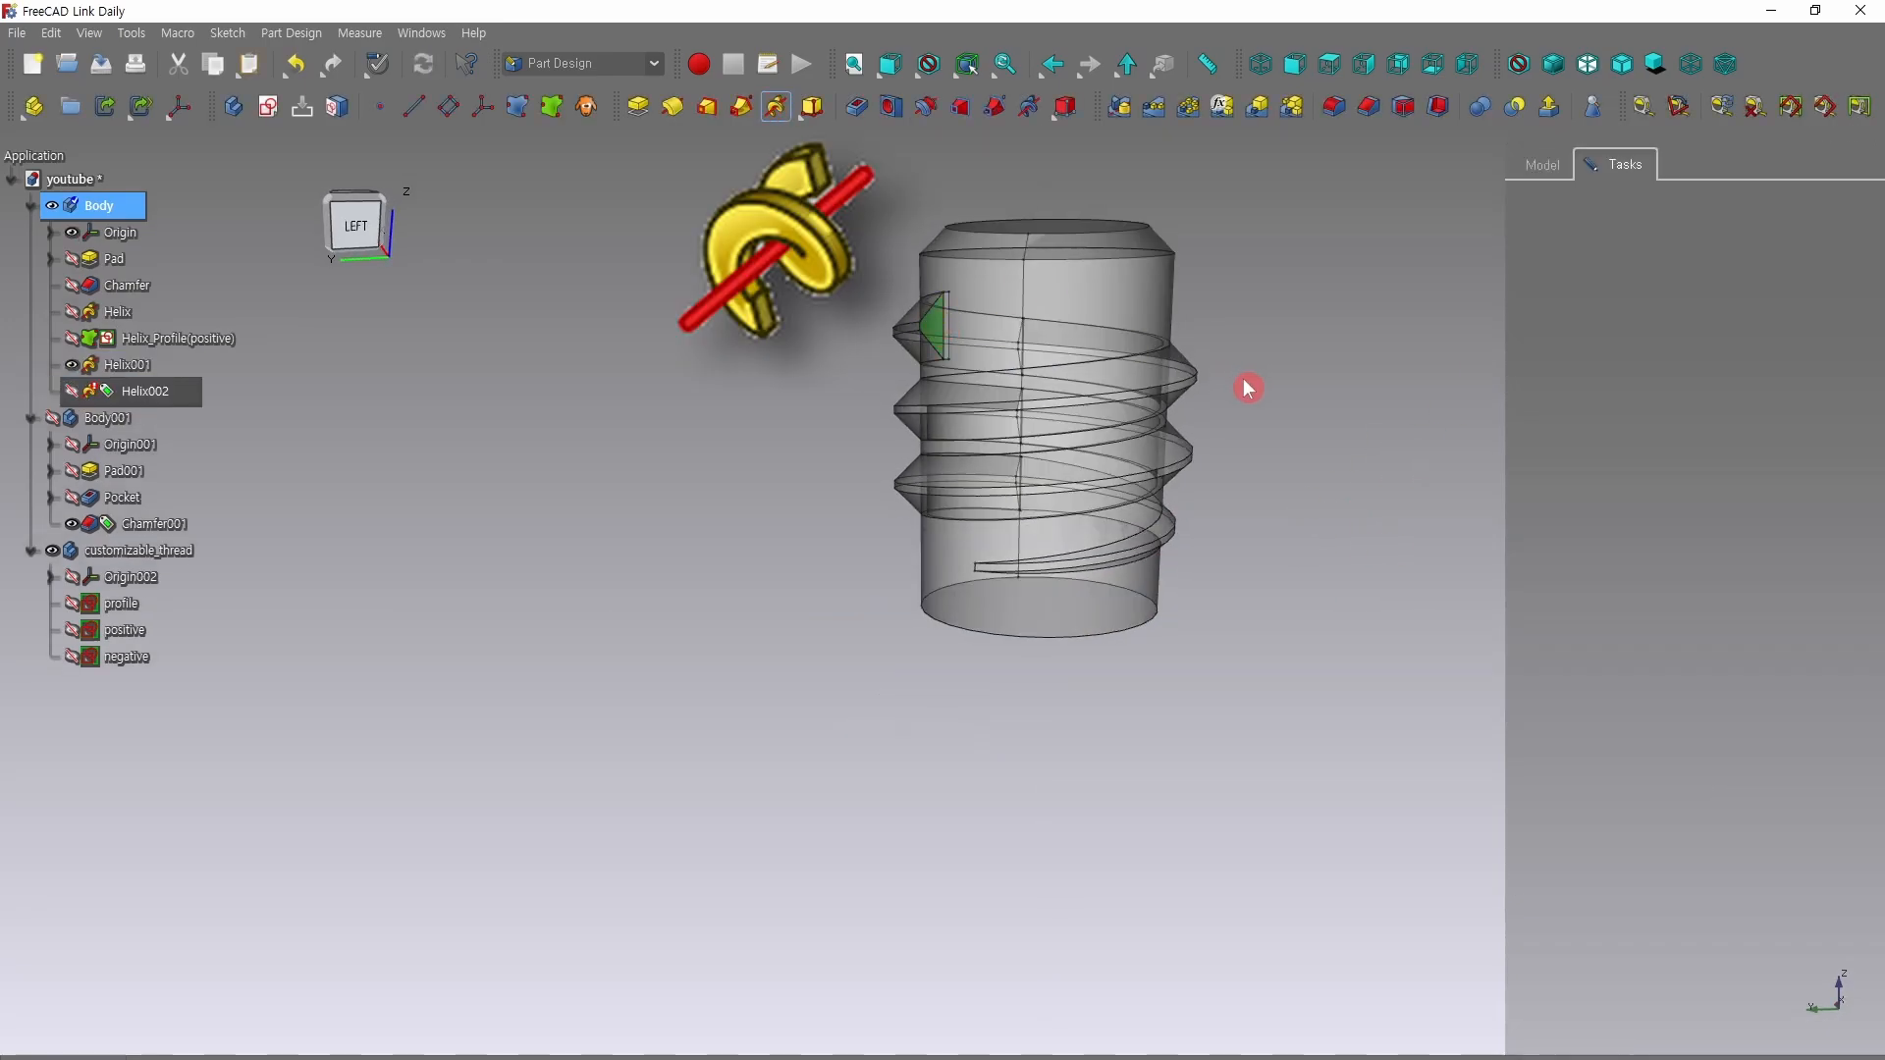
left_click(1844, 424)
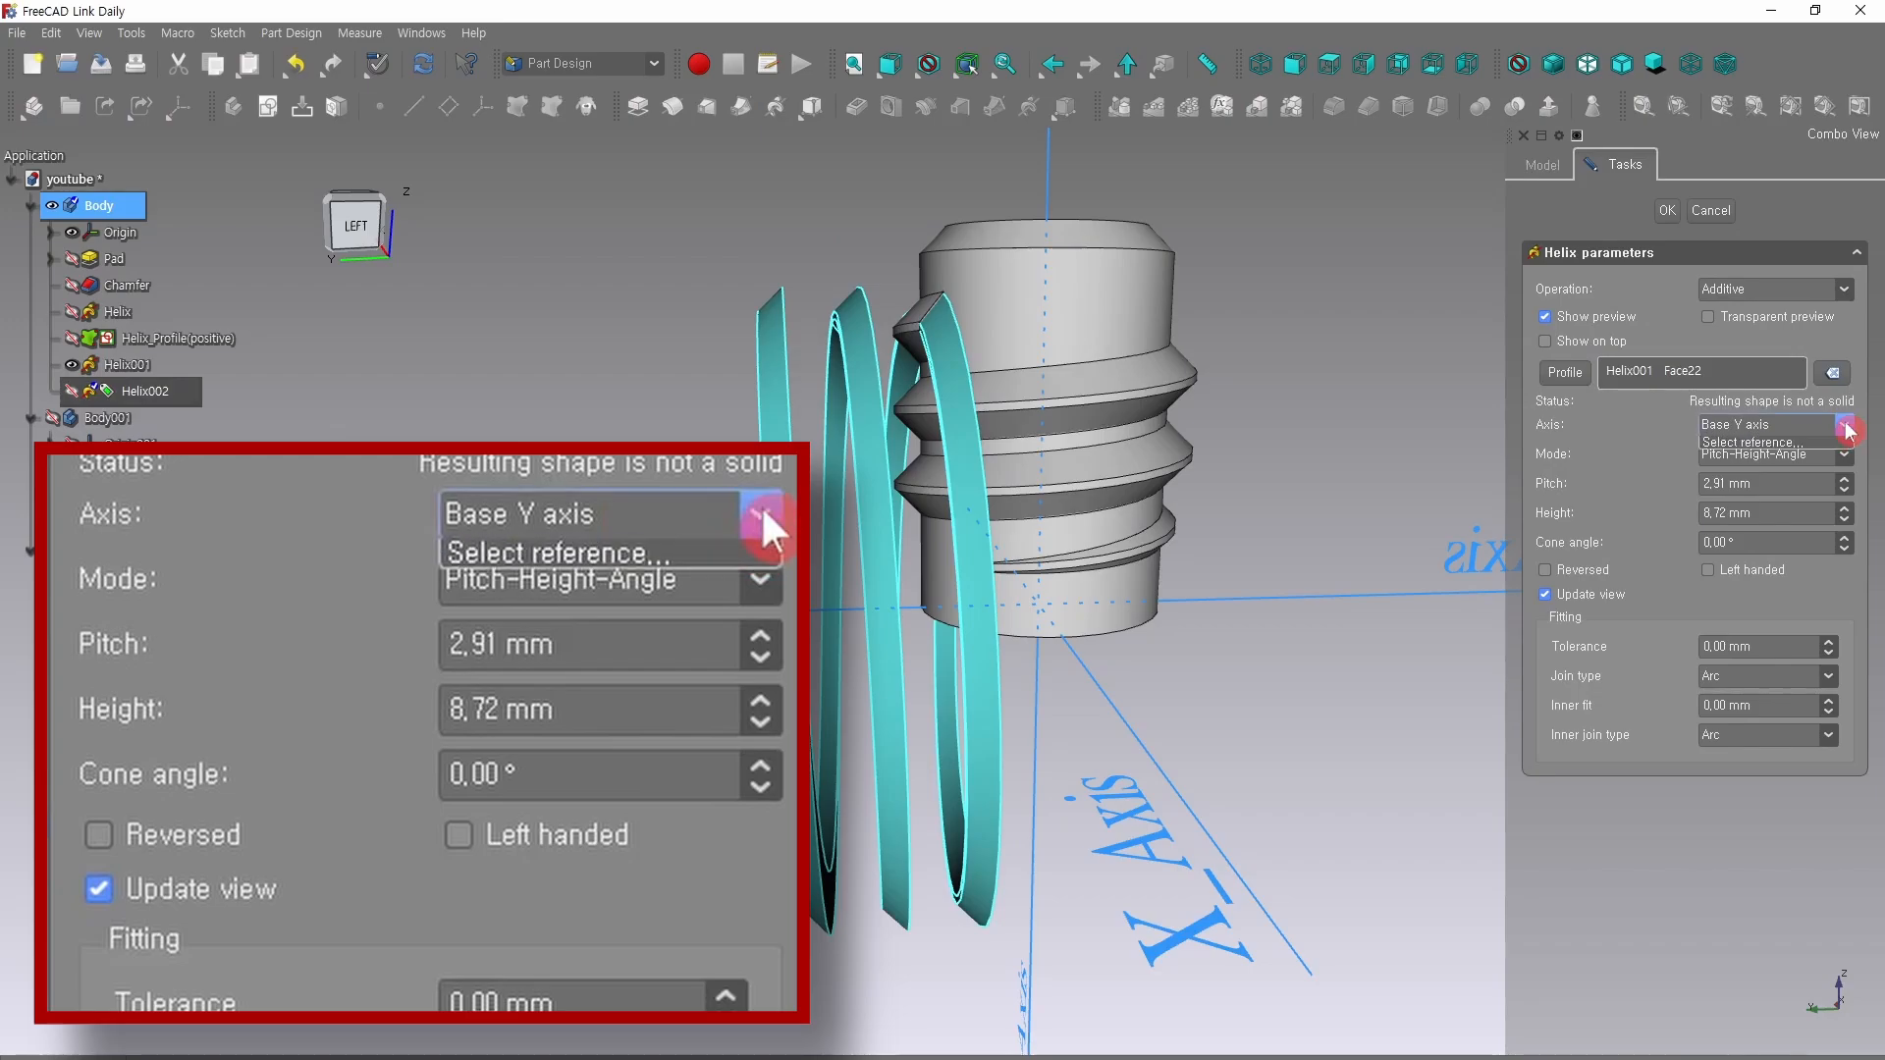
left_click(1823, 462)
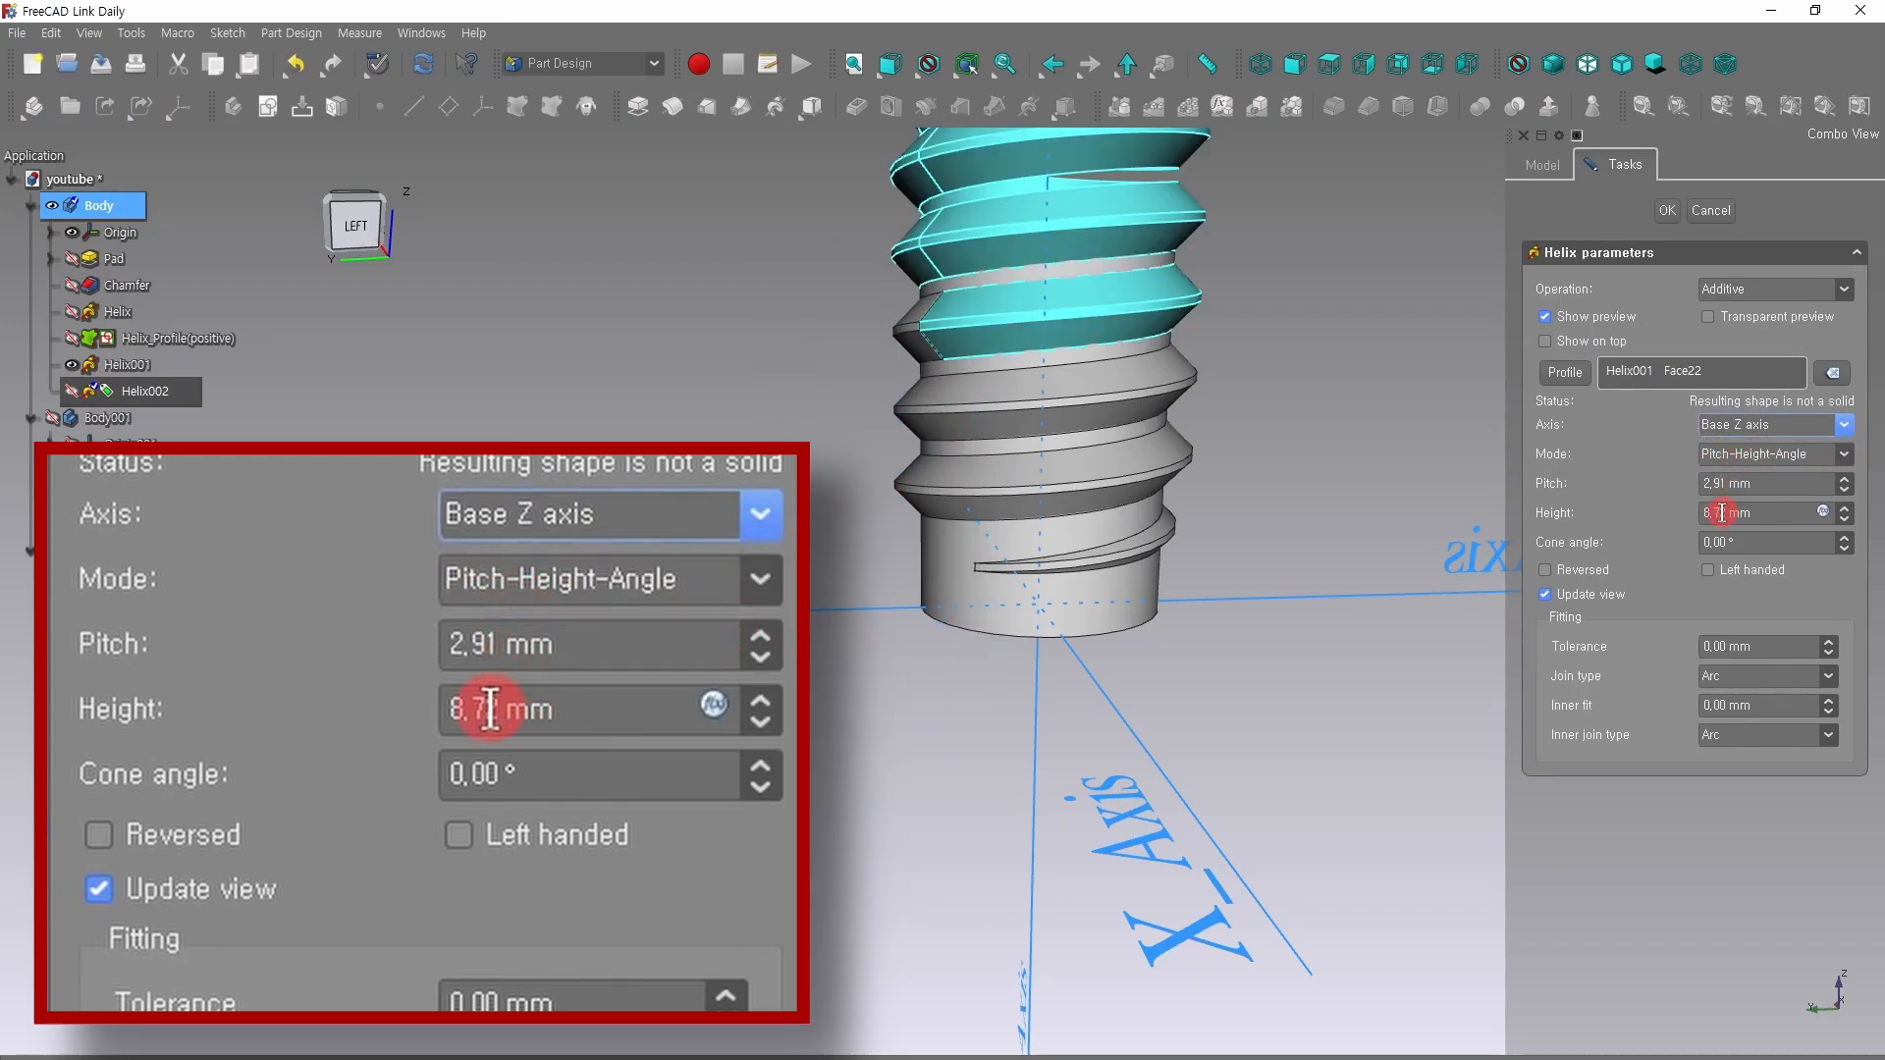
Link the upper end helix's pitch to the expression <<profile>>.Constraints.pitch.
left_click(1823, 484)
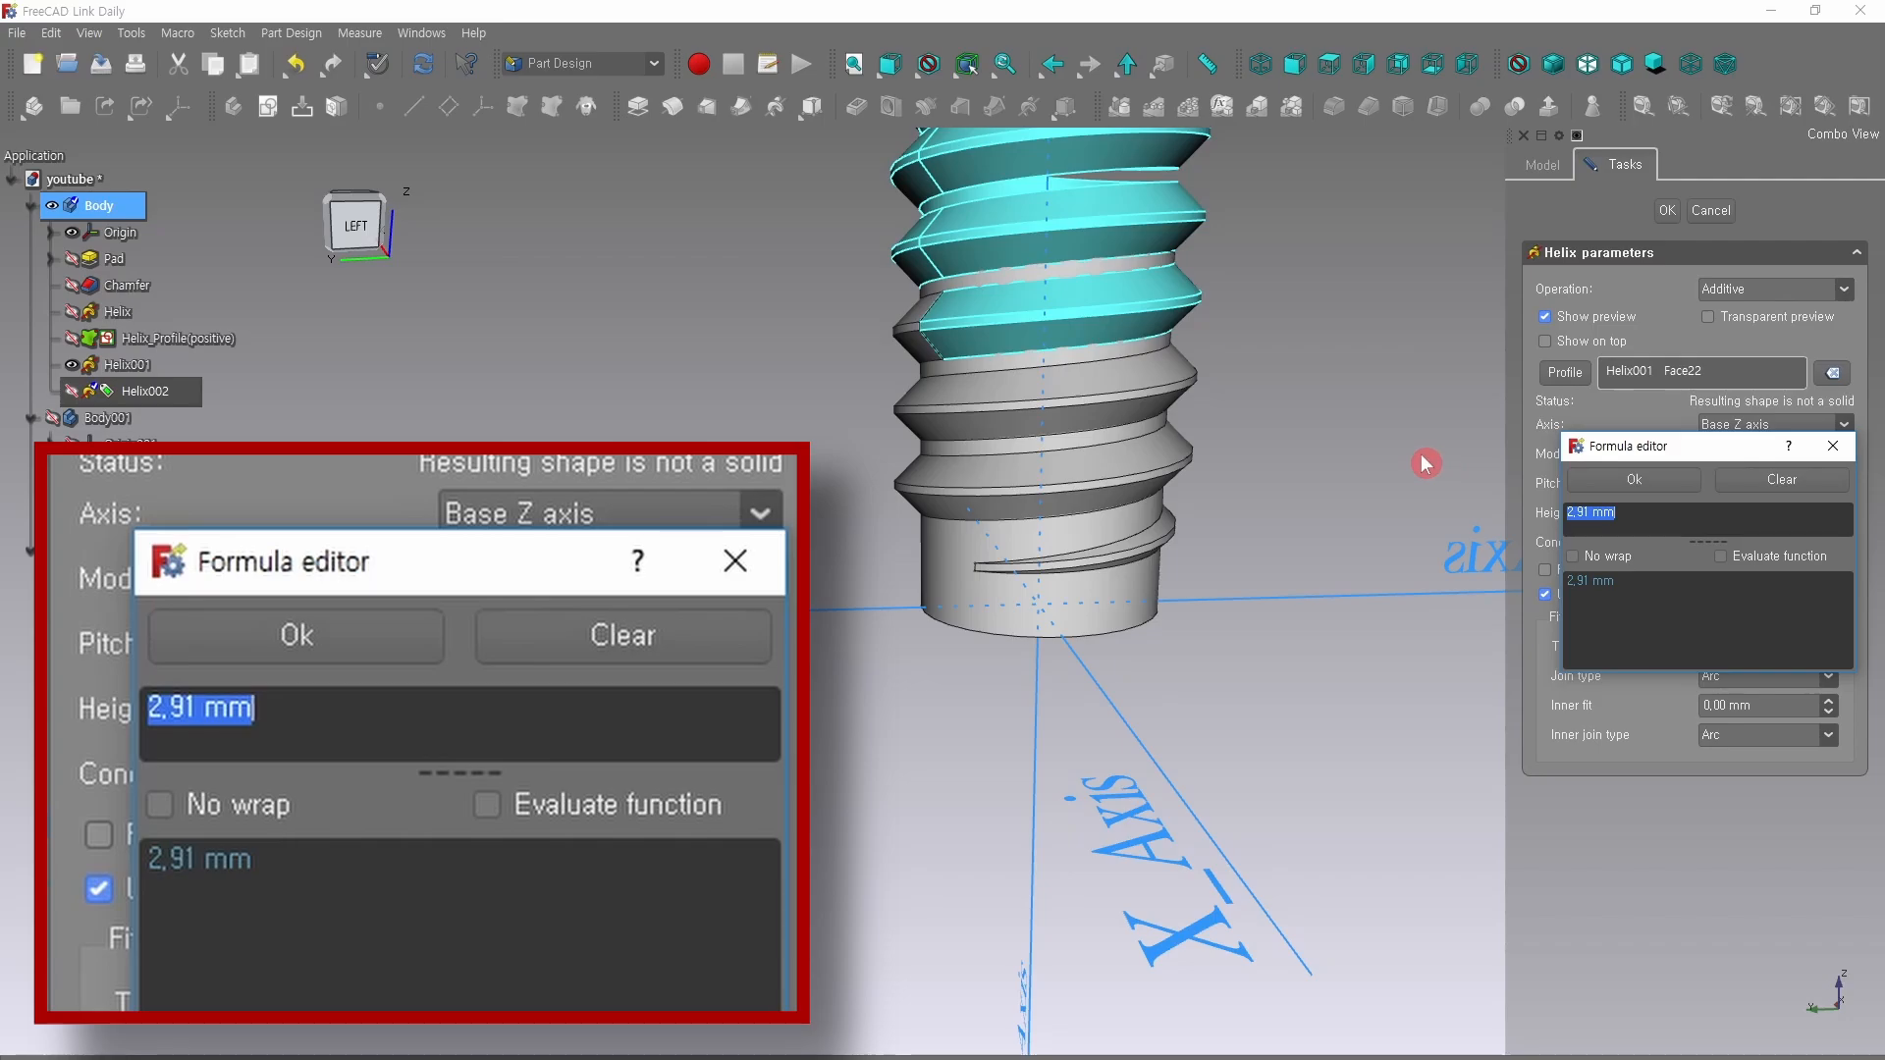
type("pro")
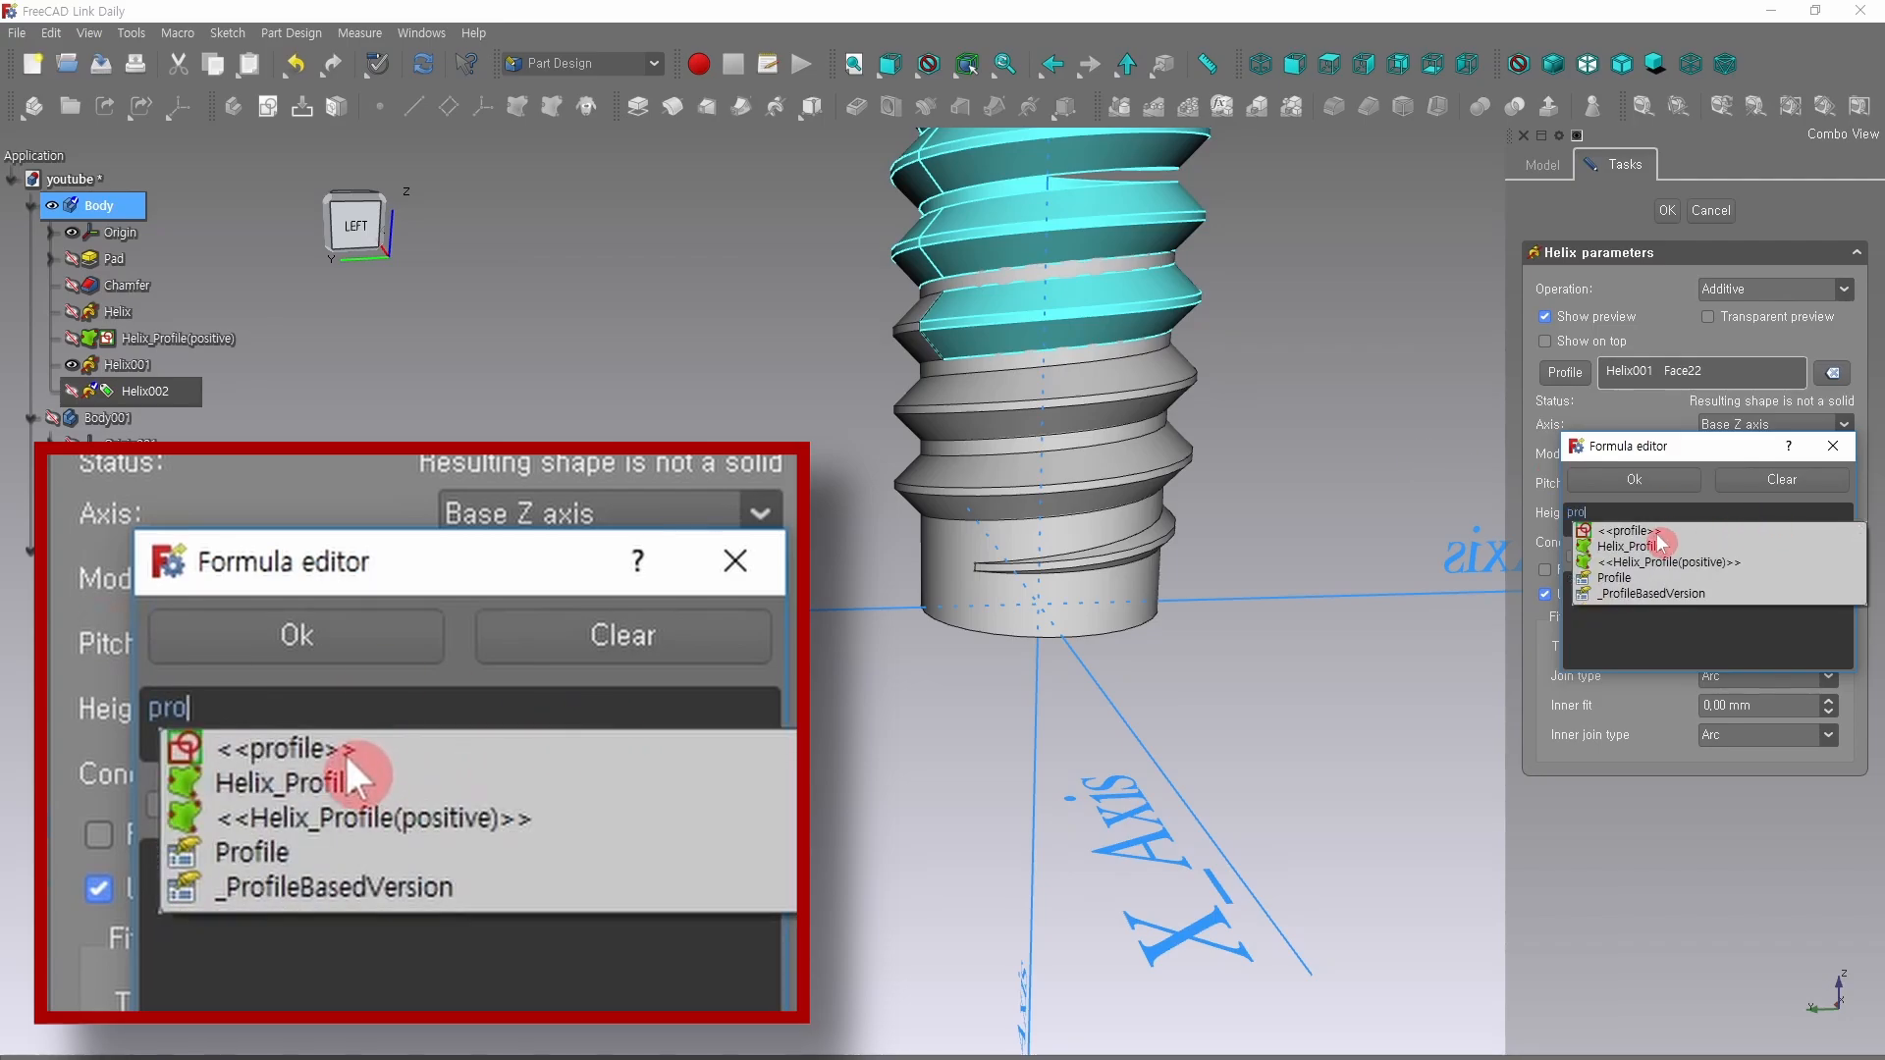
left_click(1657, 535)
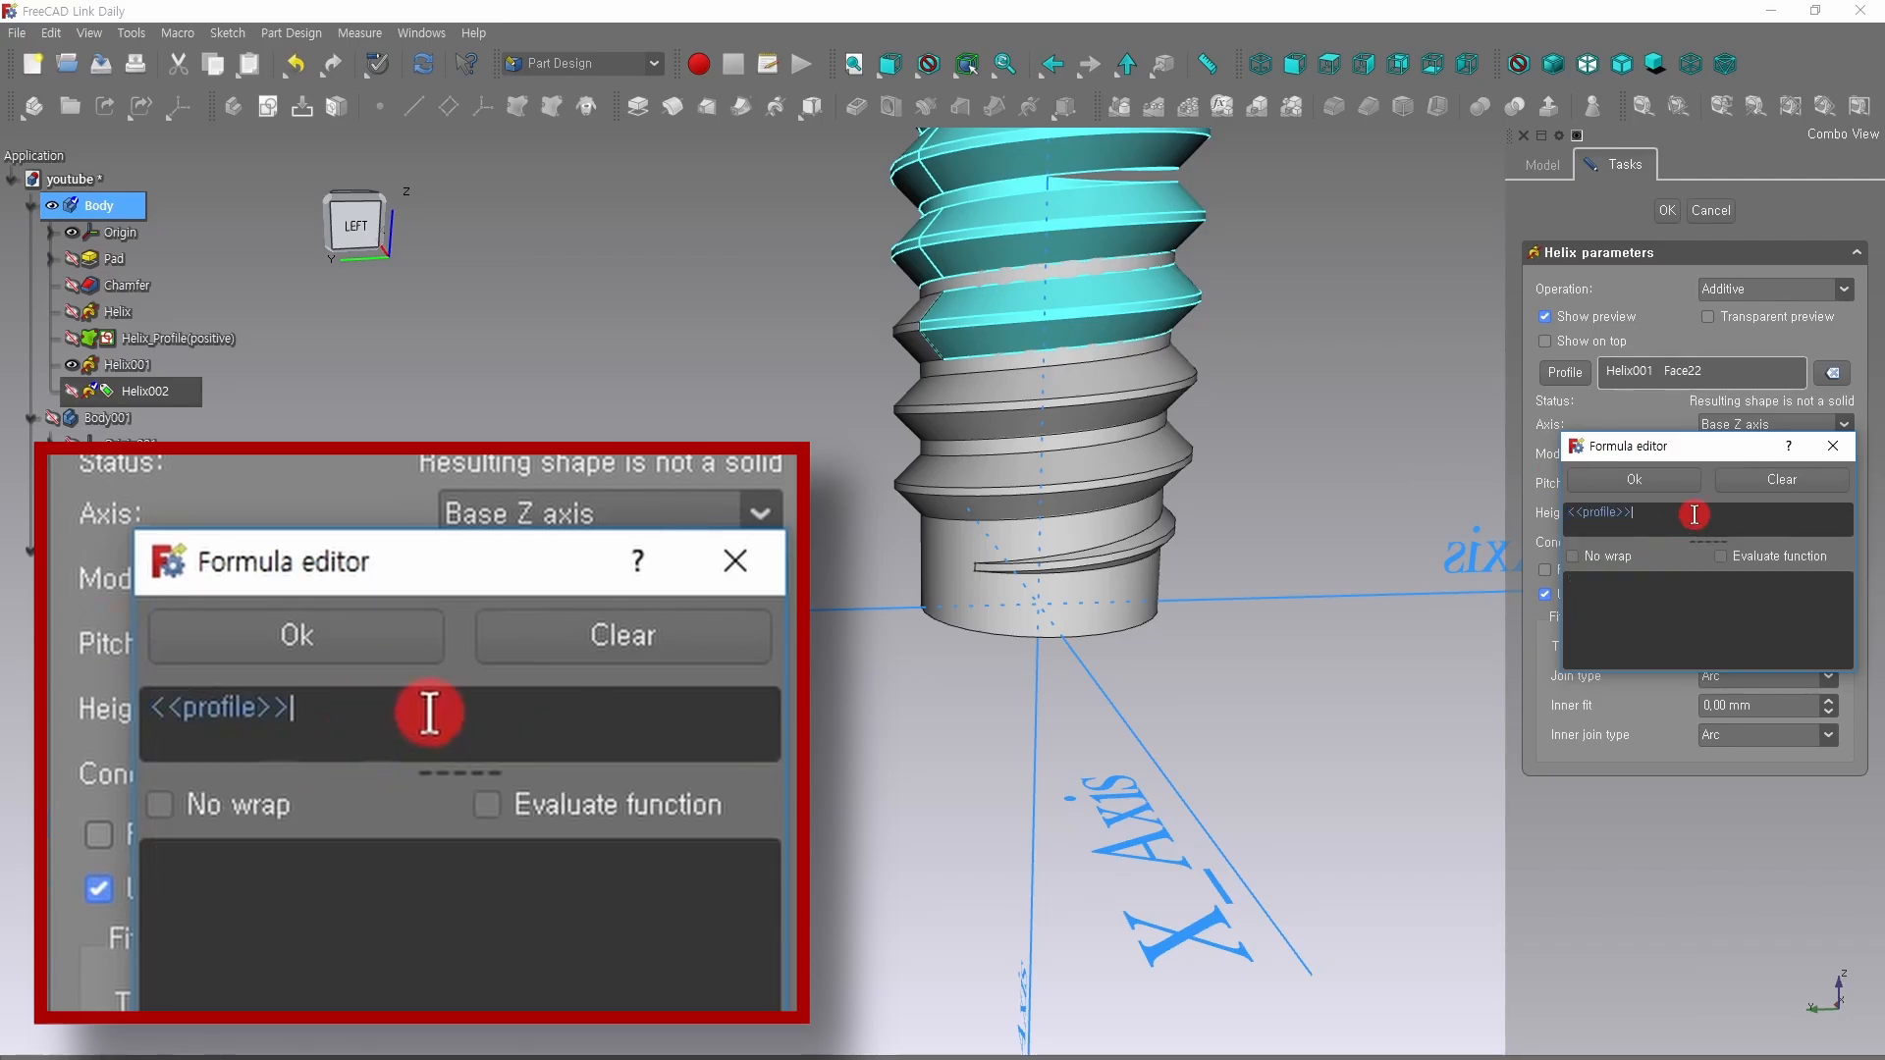
type(".col")
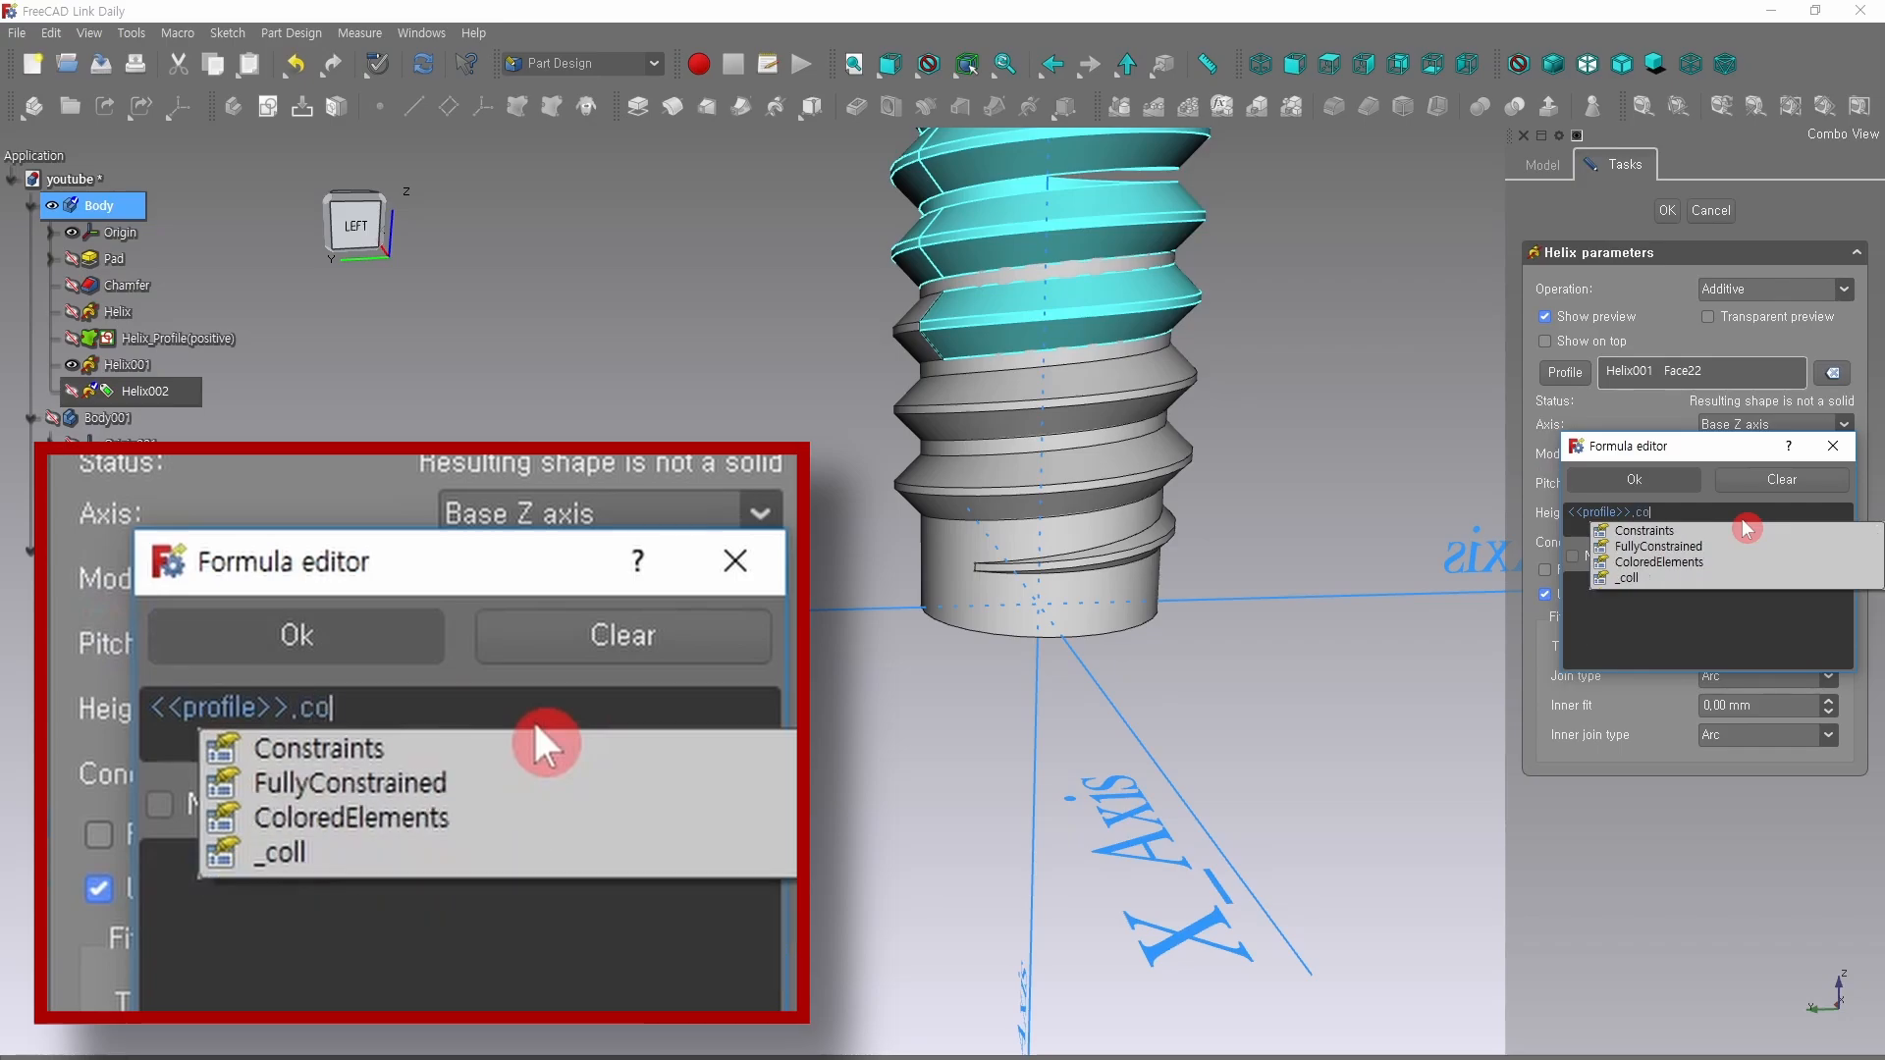
left_click(1649, 530)
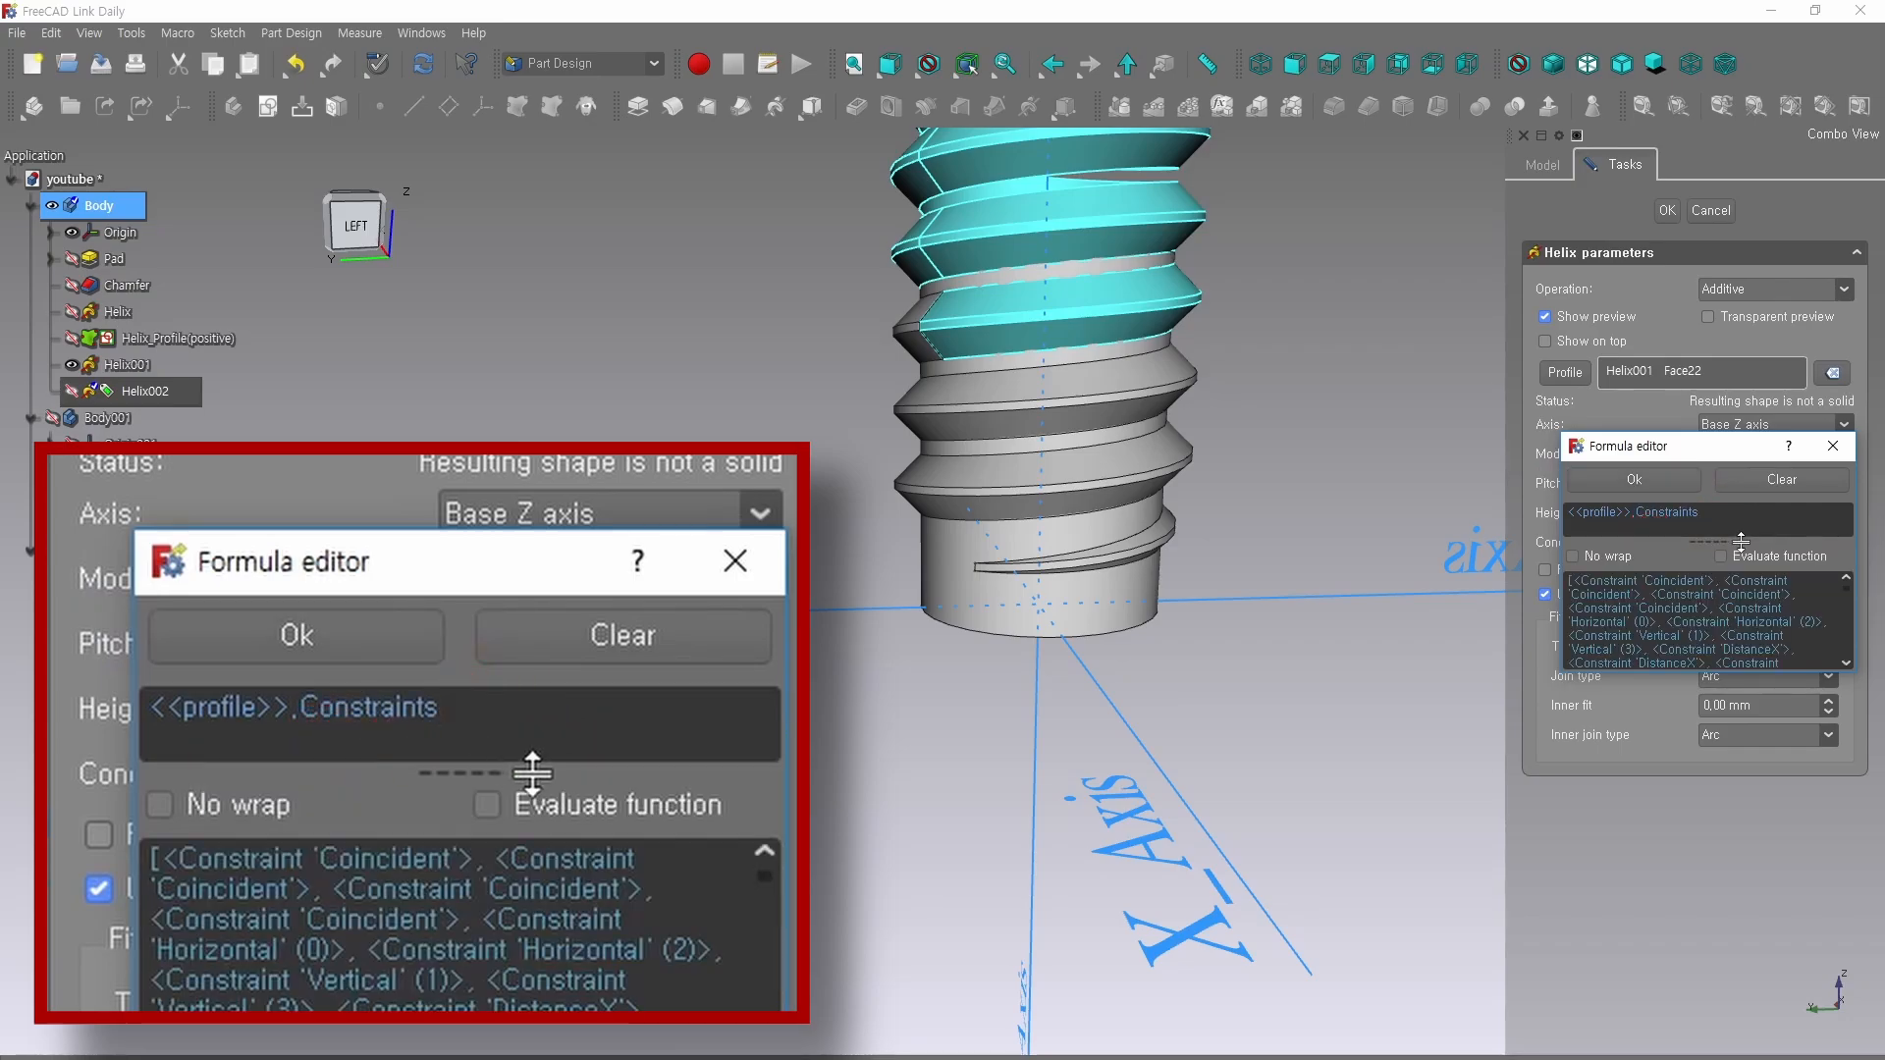
type(".")
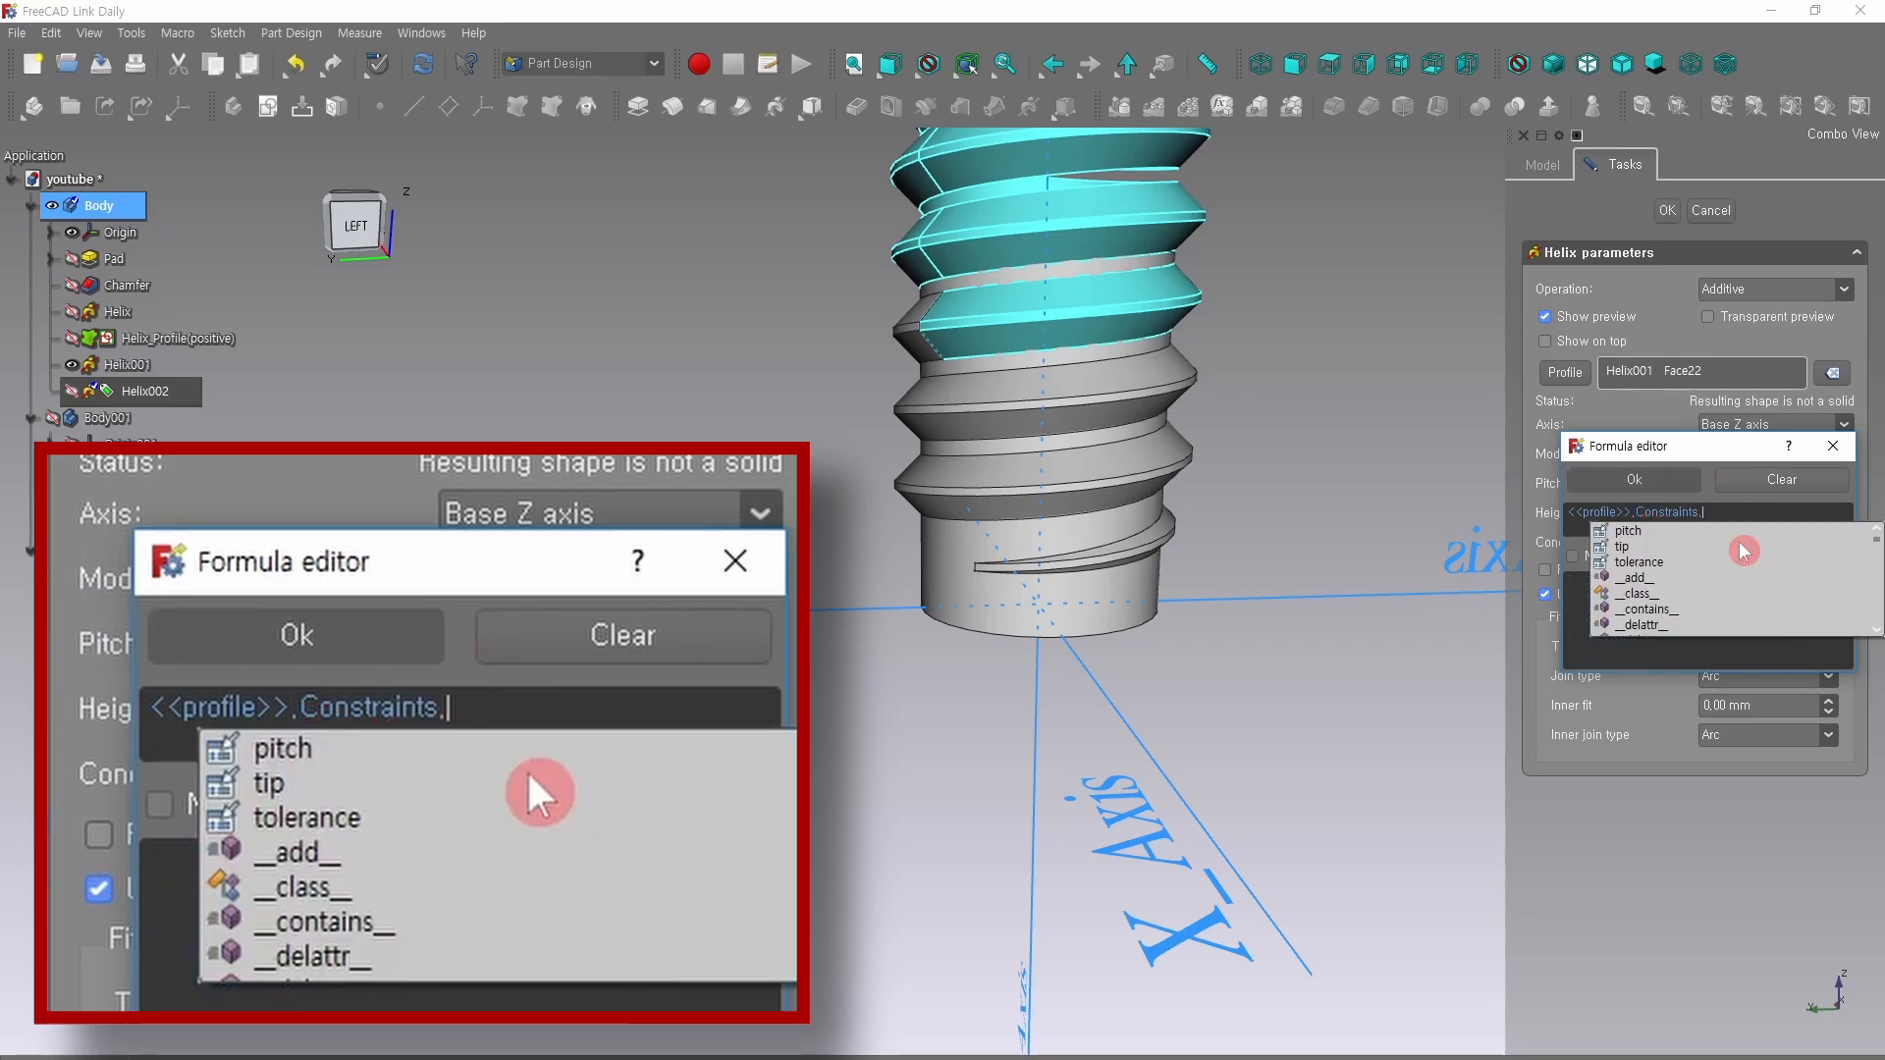
left_click(1621, 530)
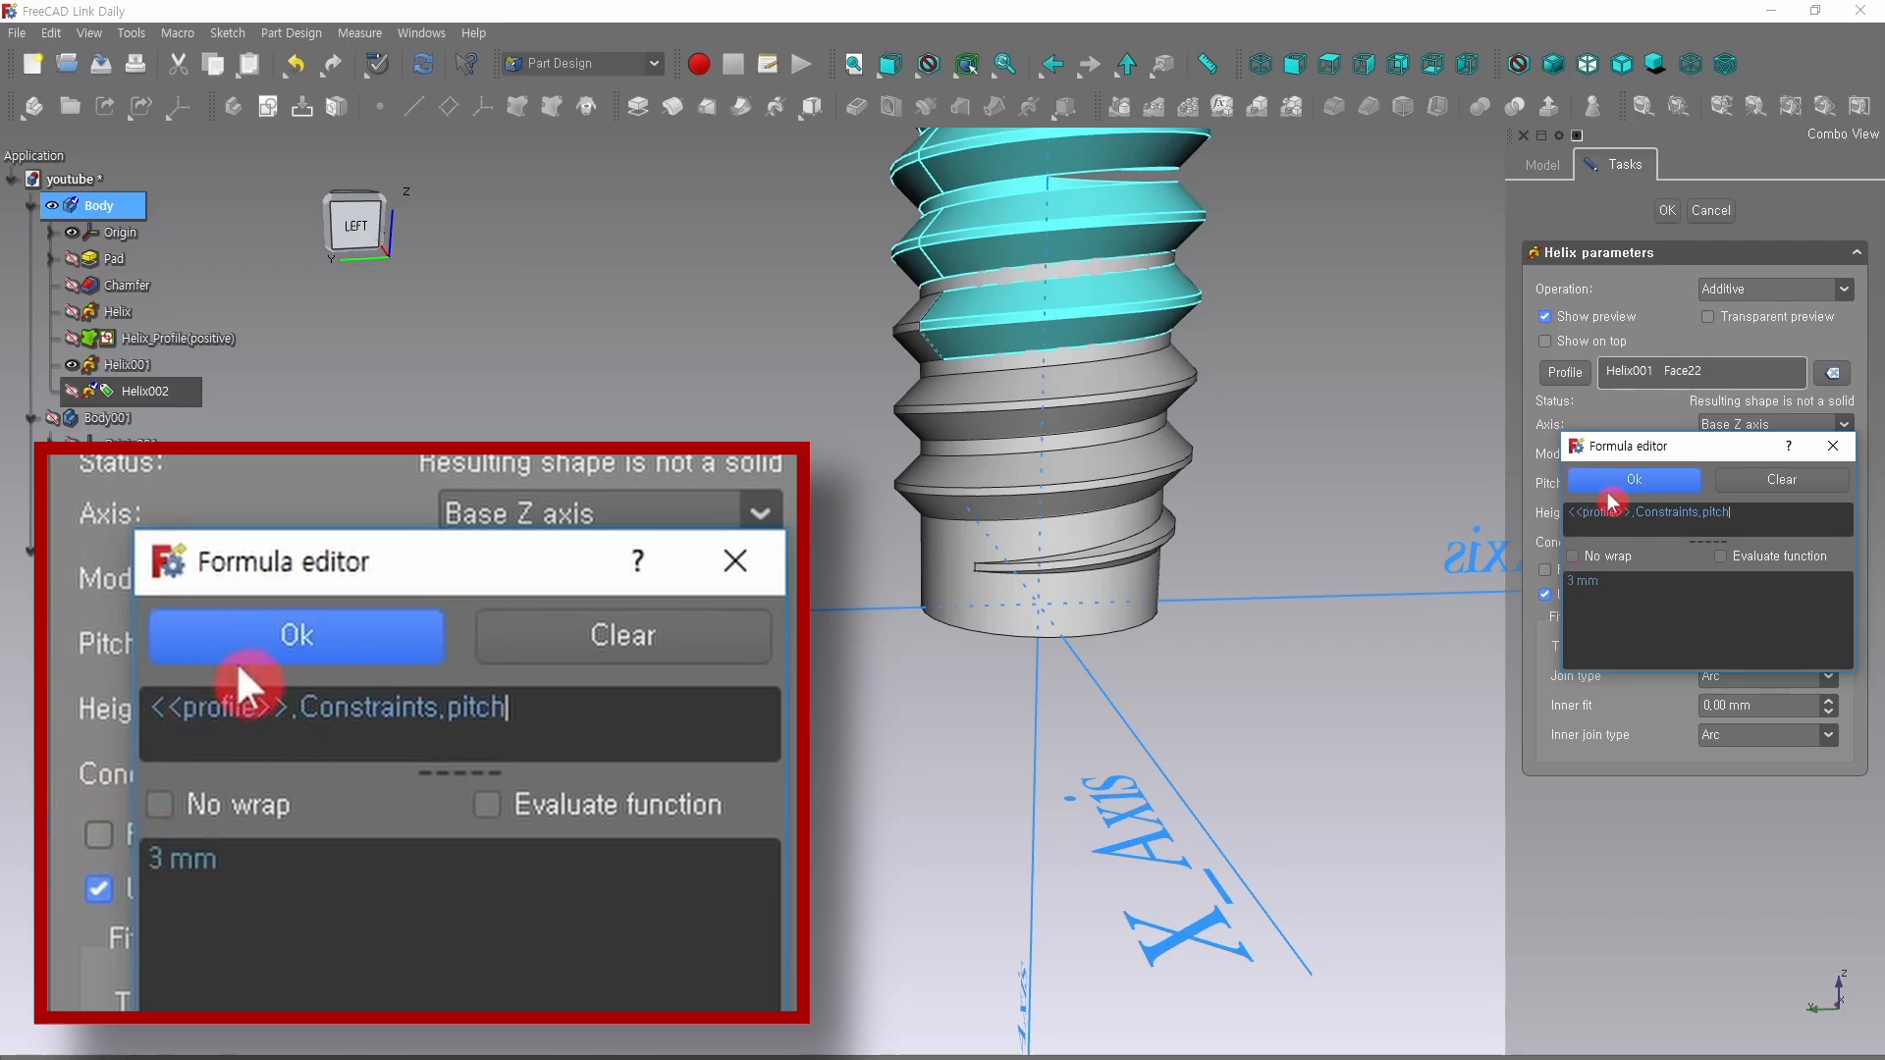
left_click(1615, 481)
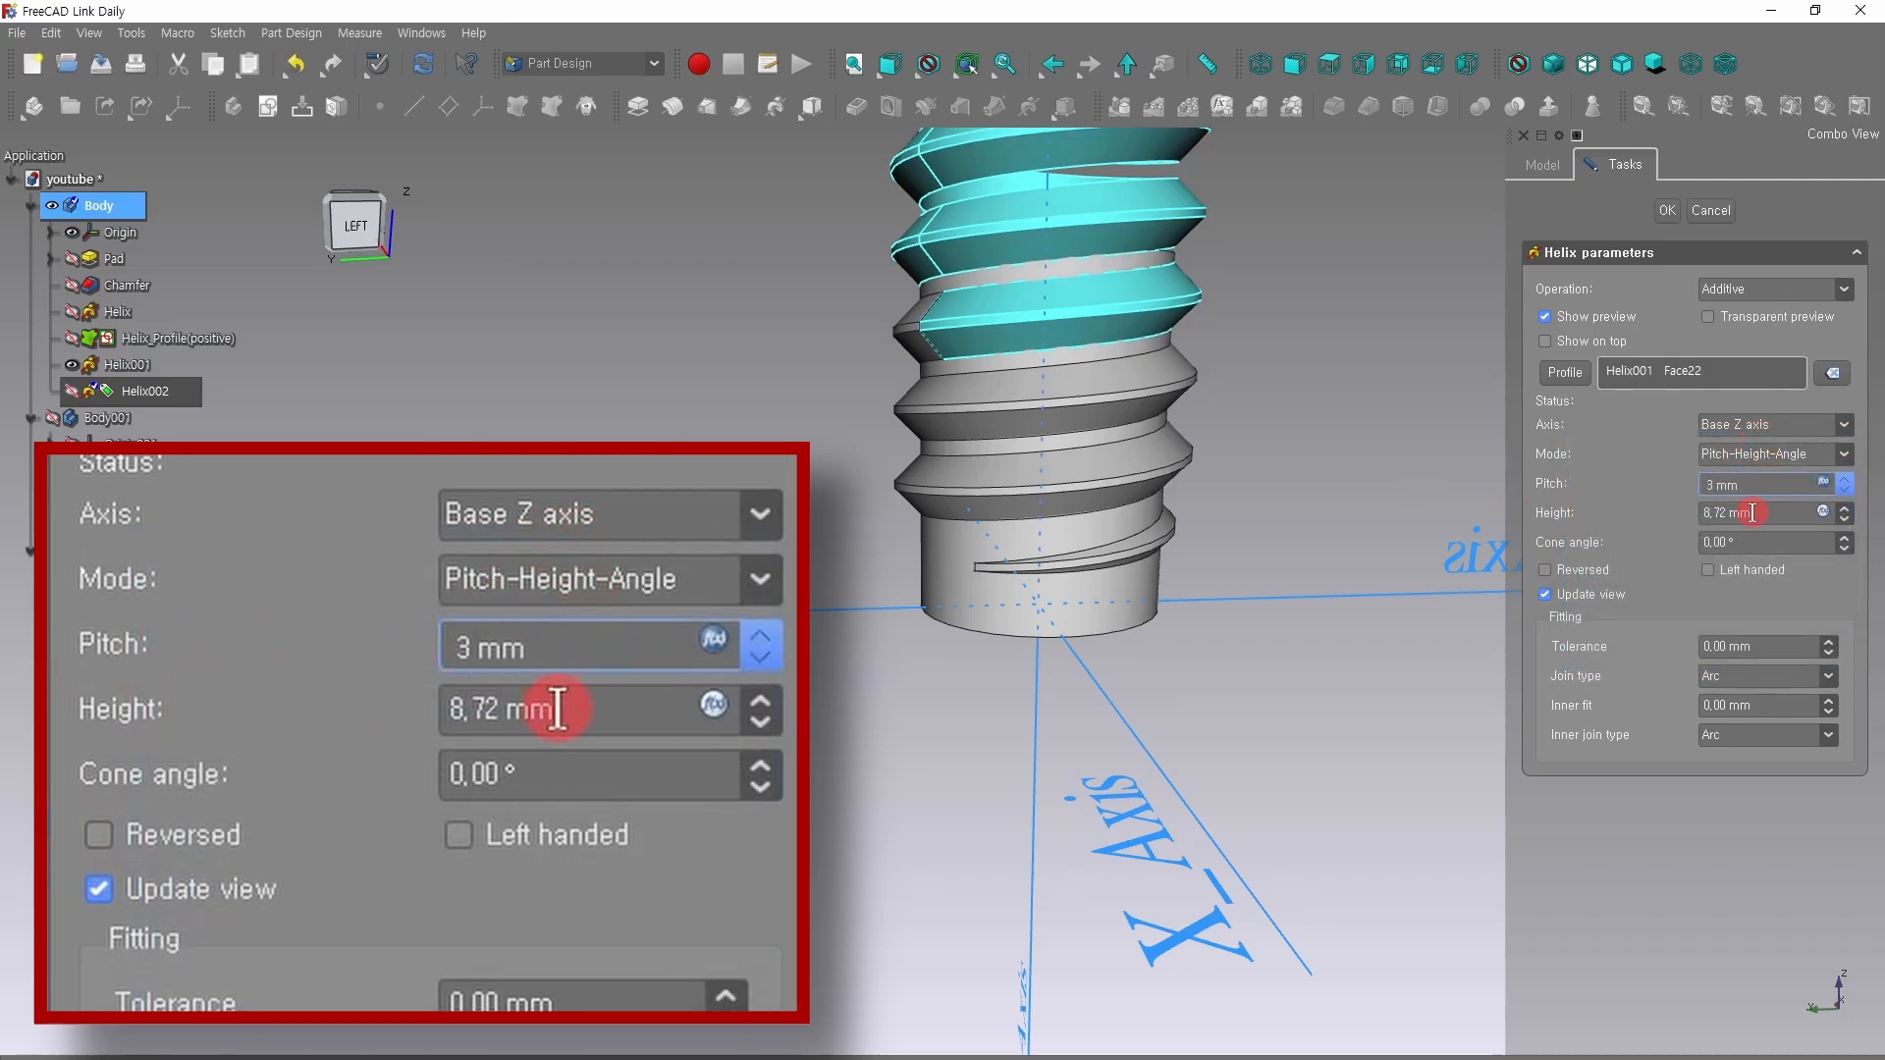
Set the upper end helix's height to 2 mm and cone angle to -30°, and accept the feature.
left_click(1770, 518)
key("ctrl+a")
type("2")
key("Tab")
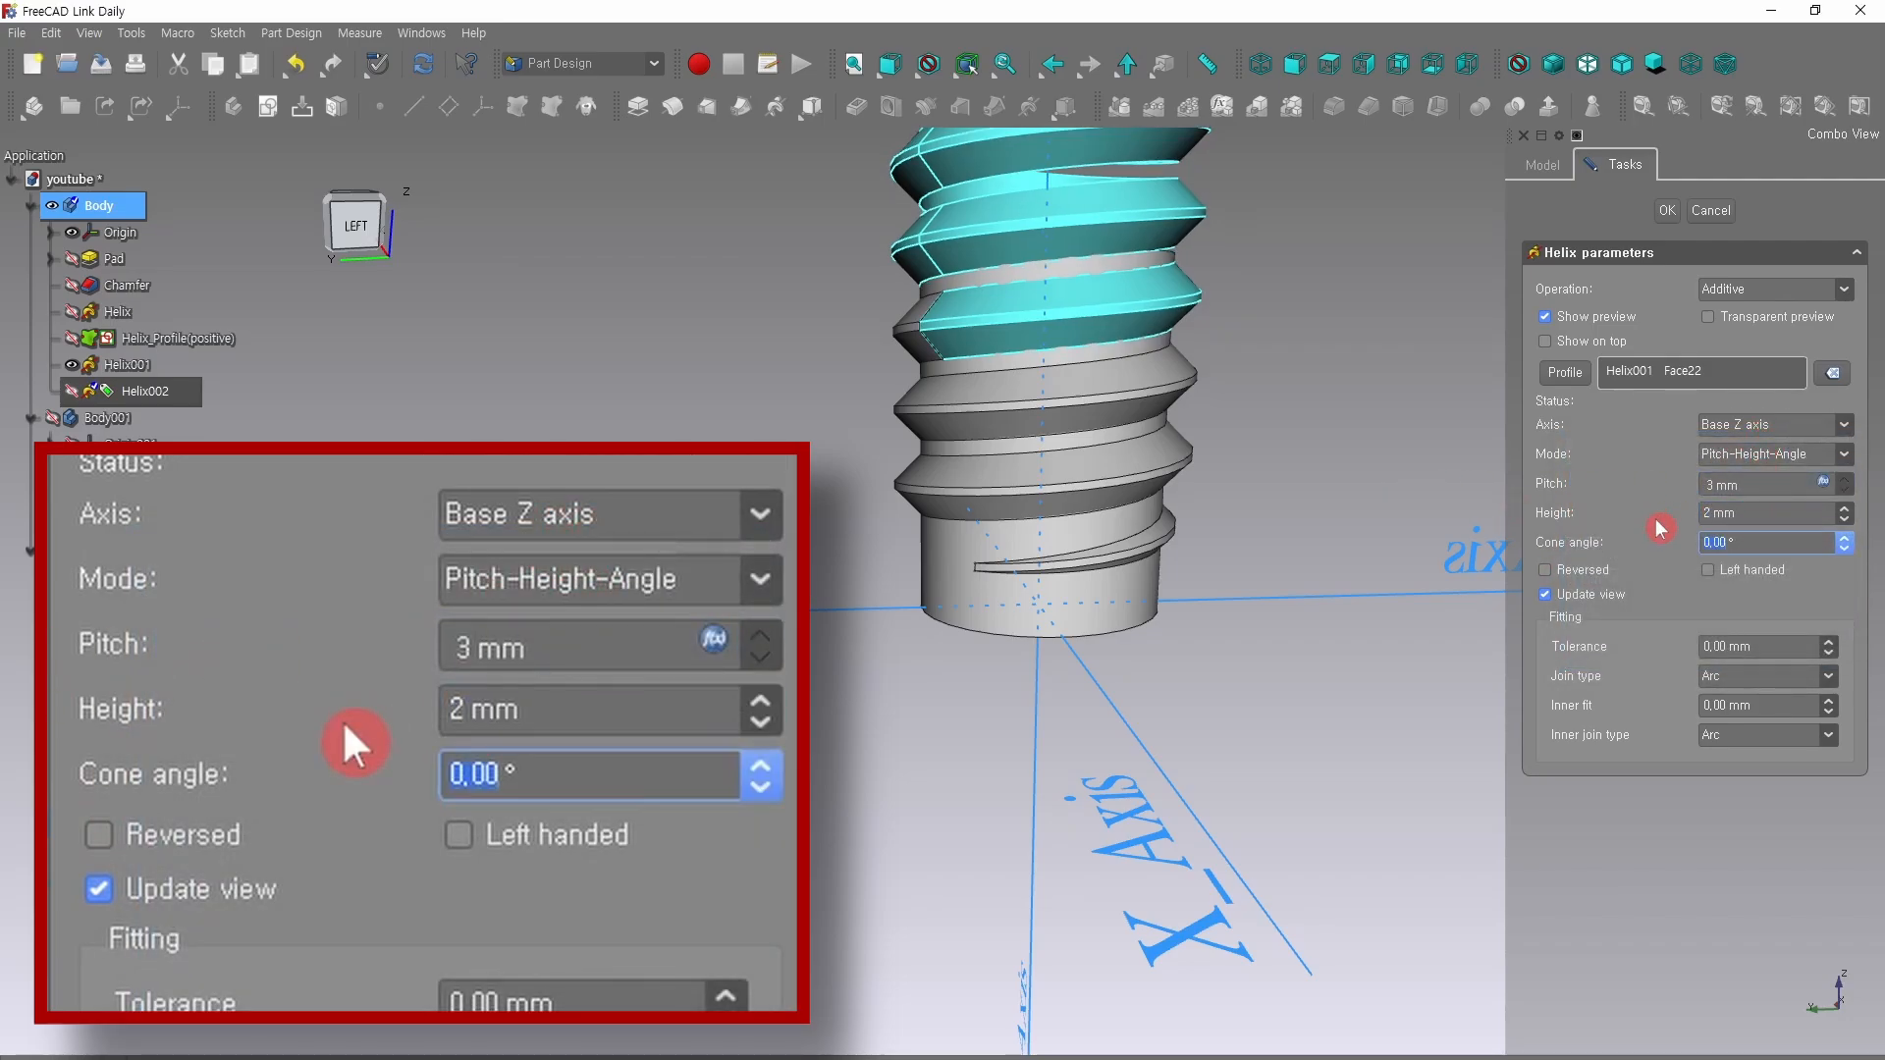
type("-30")
key("Tab")
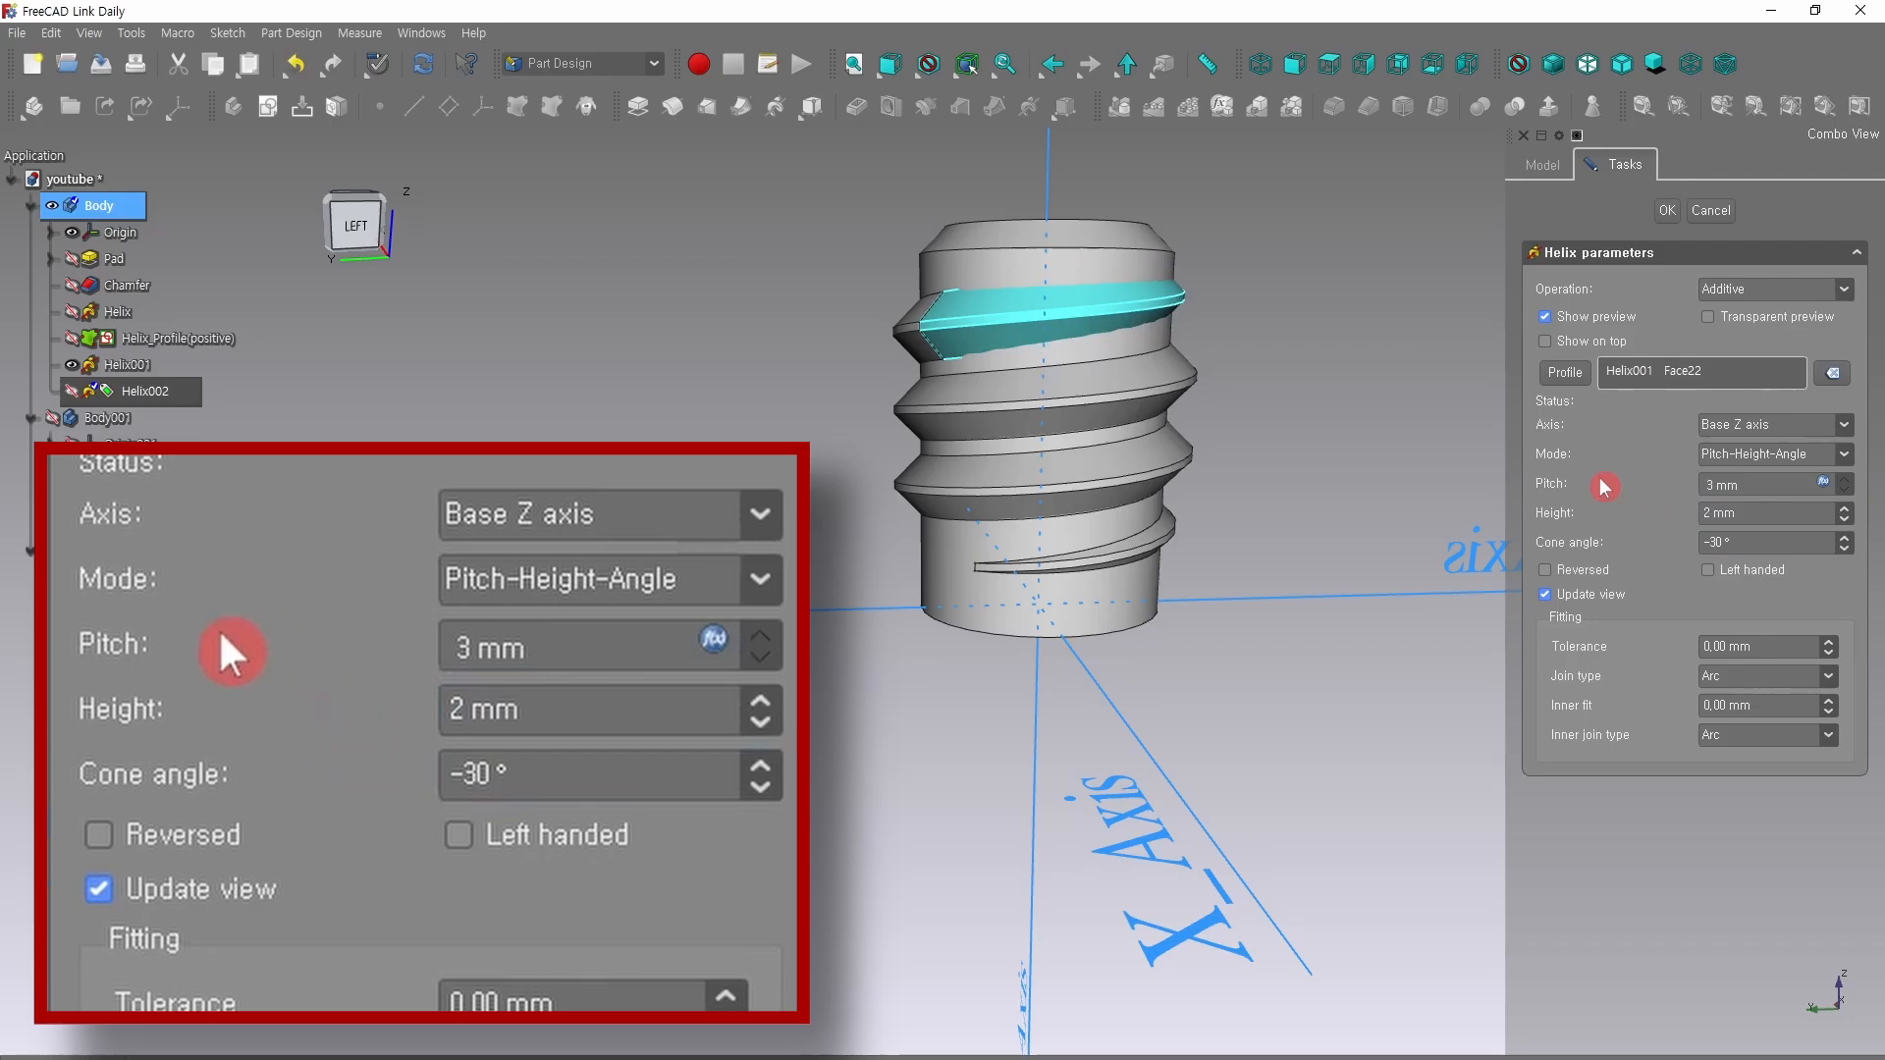
middle_click_drag(1319, 488, 1031, 481)
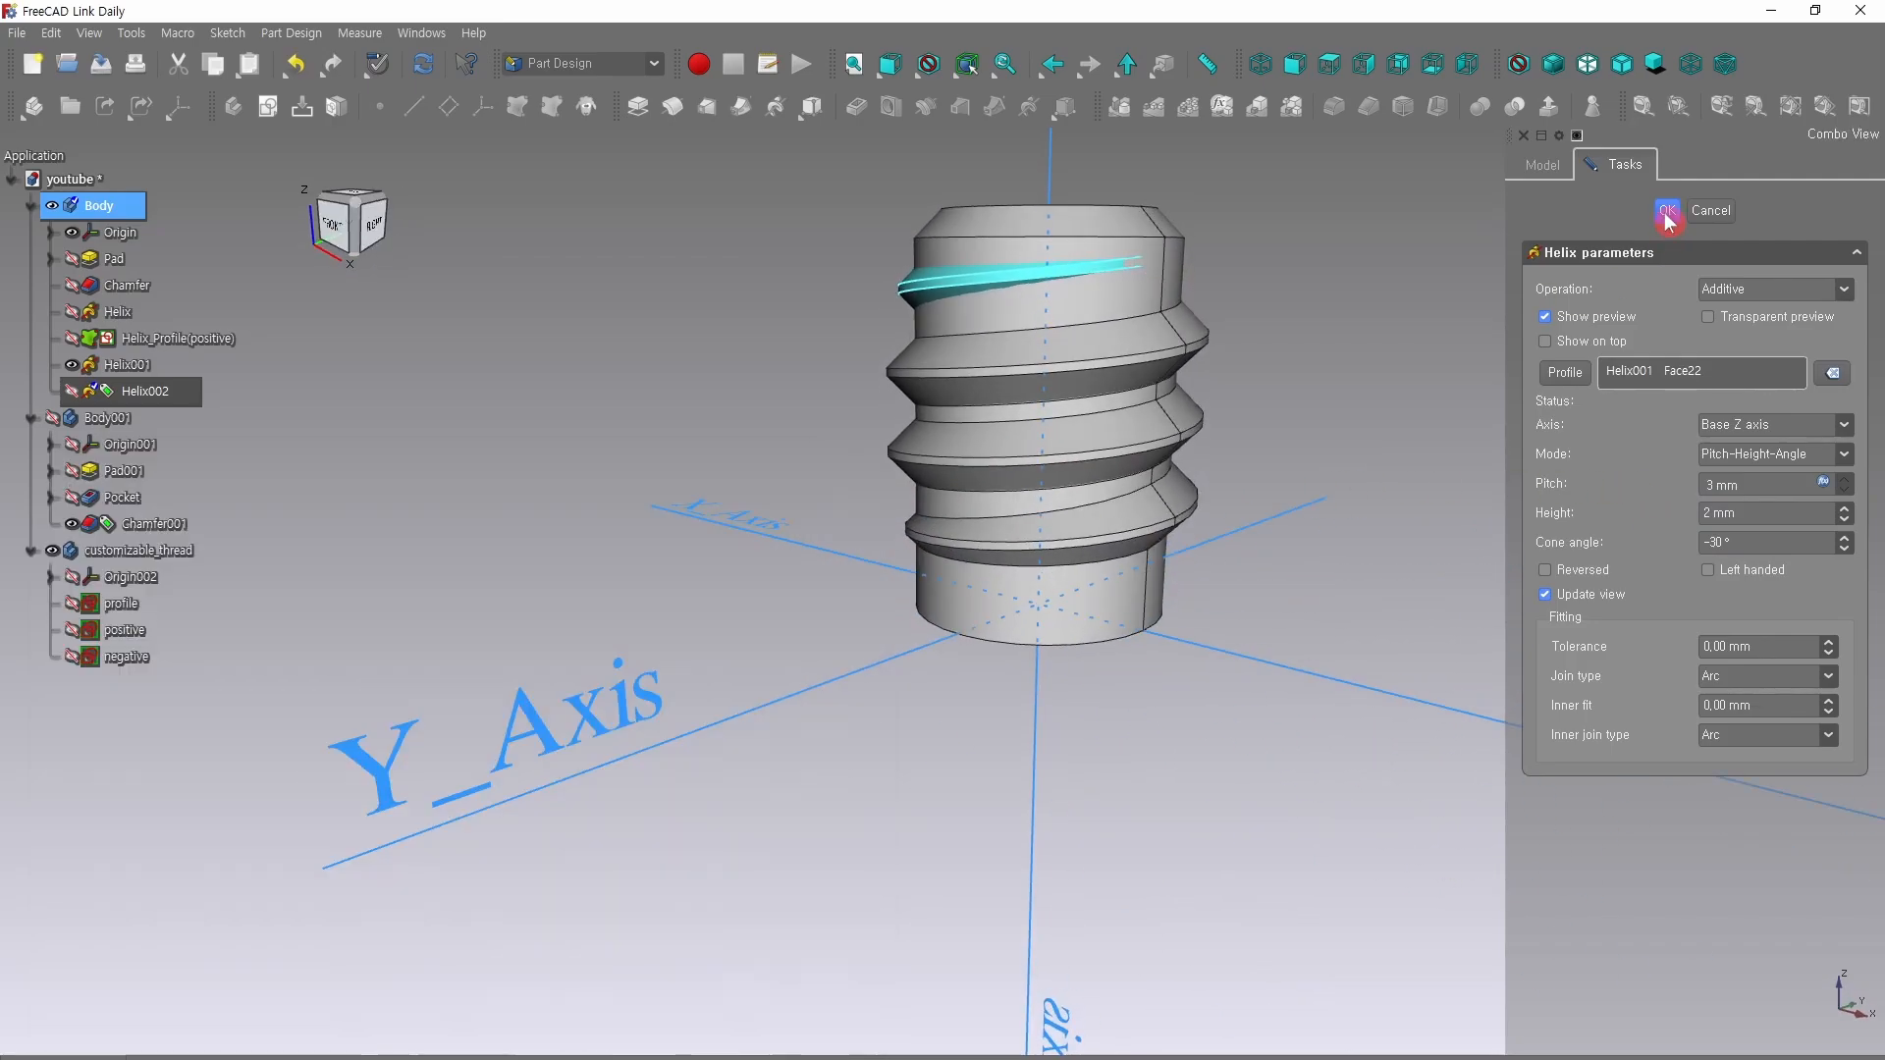
Save the document with the finished external thread.
scroll(1394, 339, "down", 3)
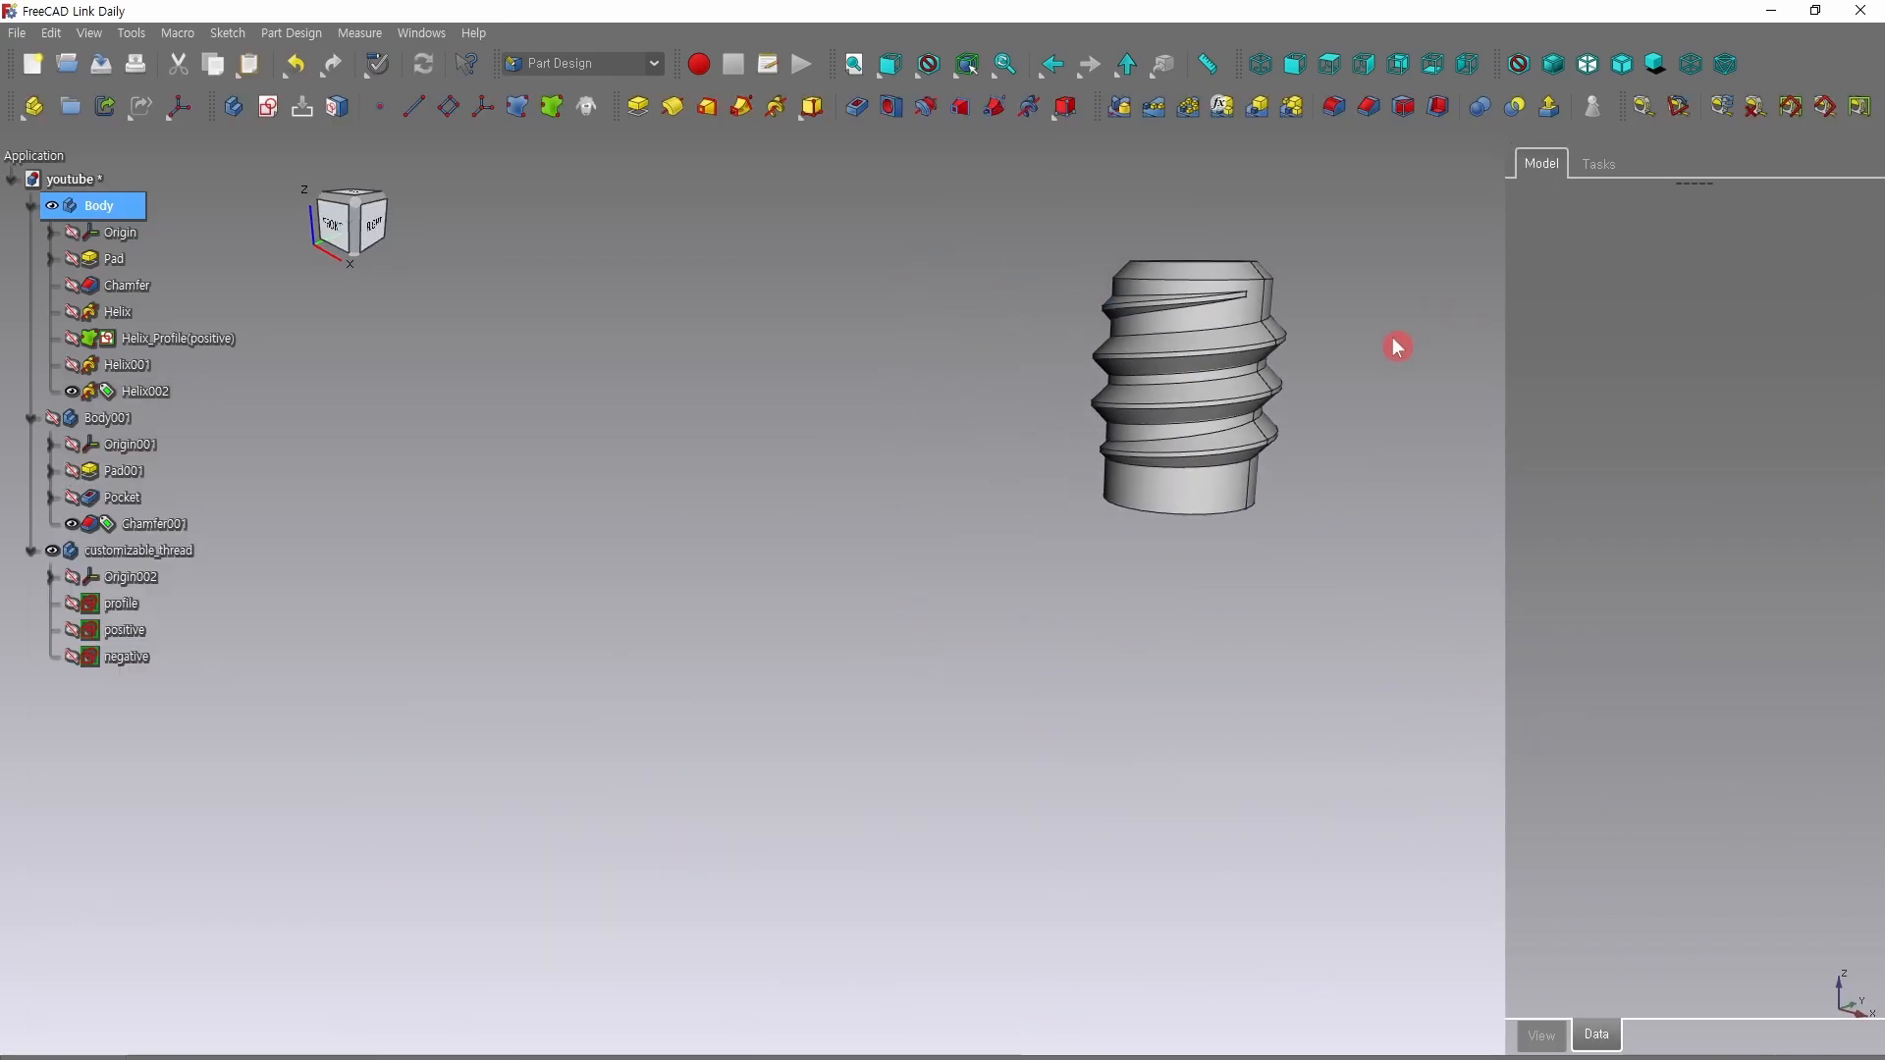
middle_click_drag(1393, 338, 1190, 458)
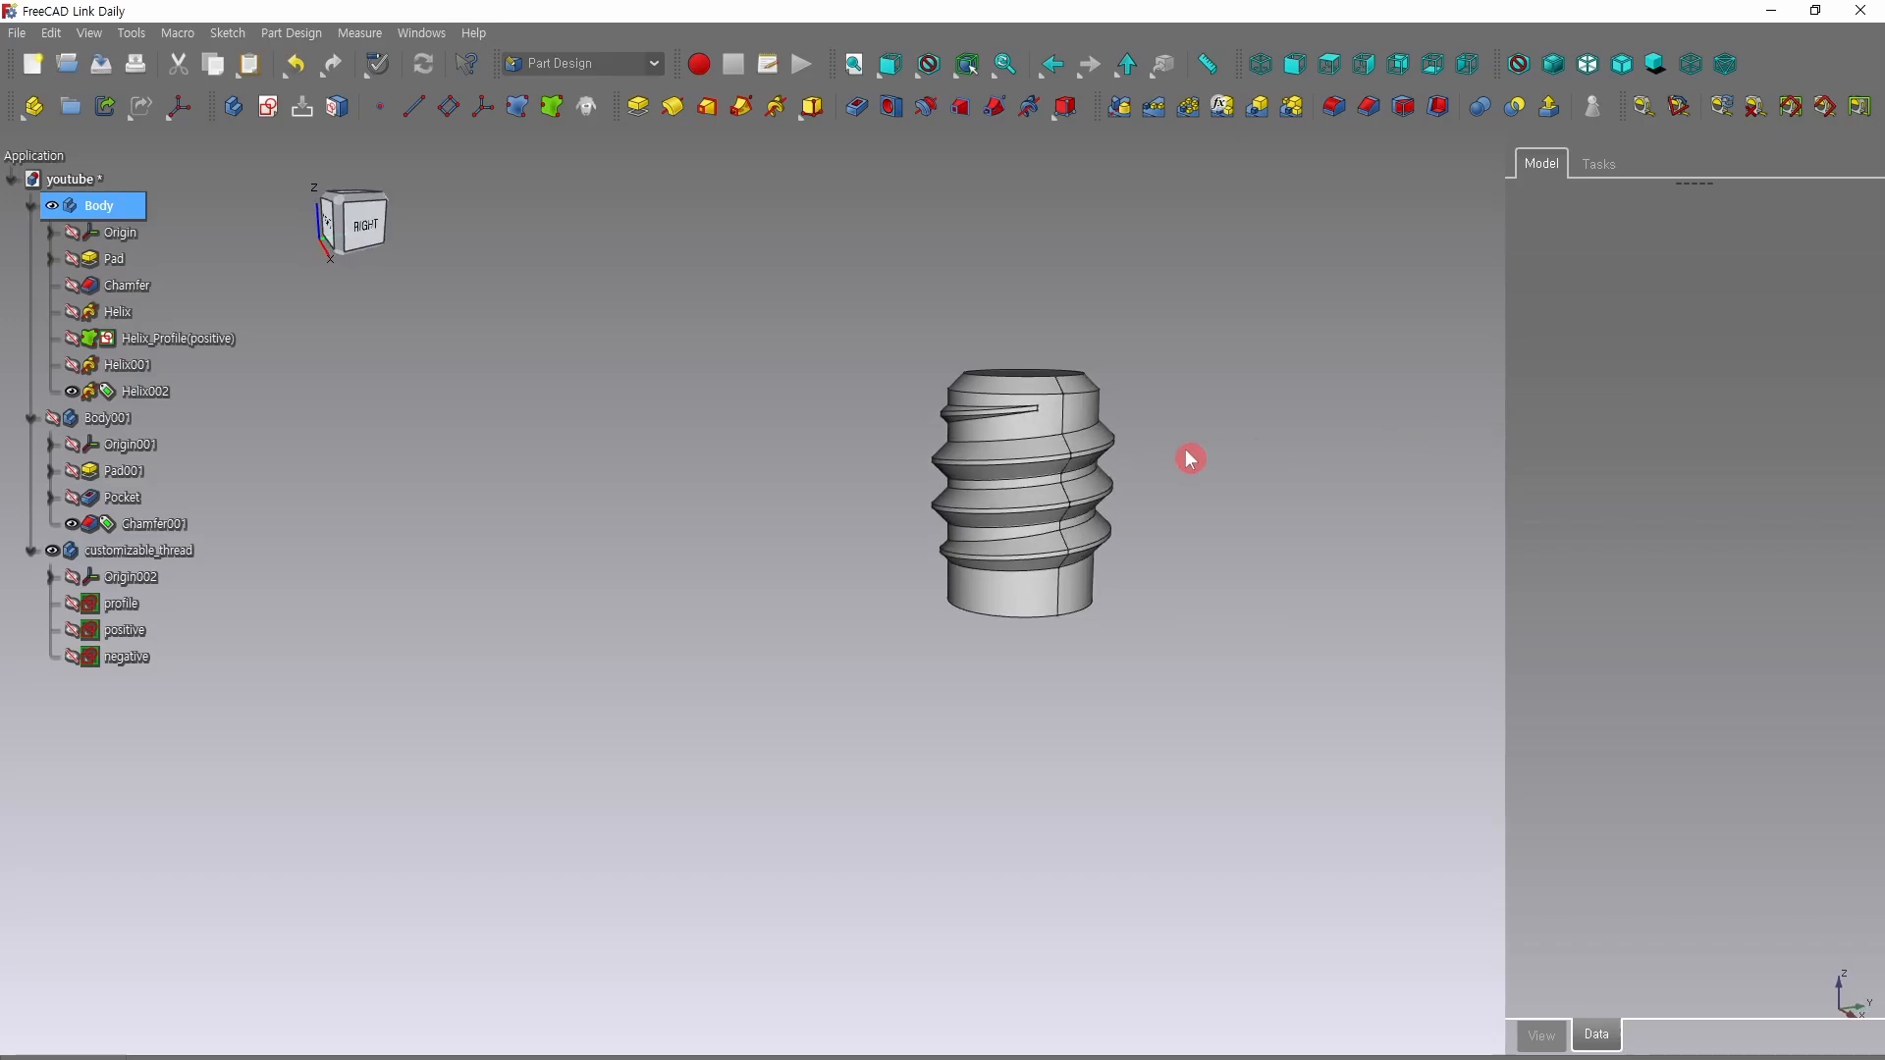
key("ctrl+s")
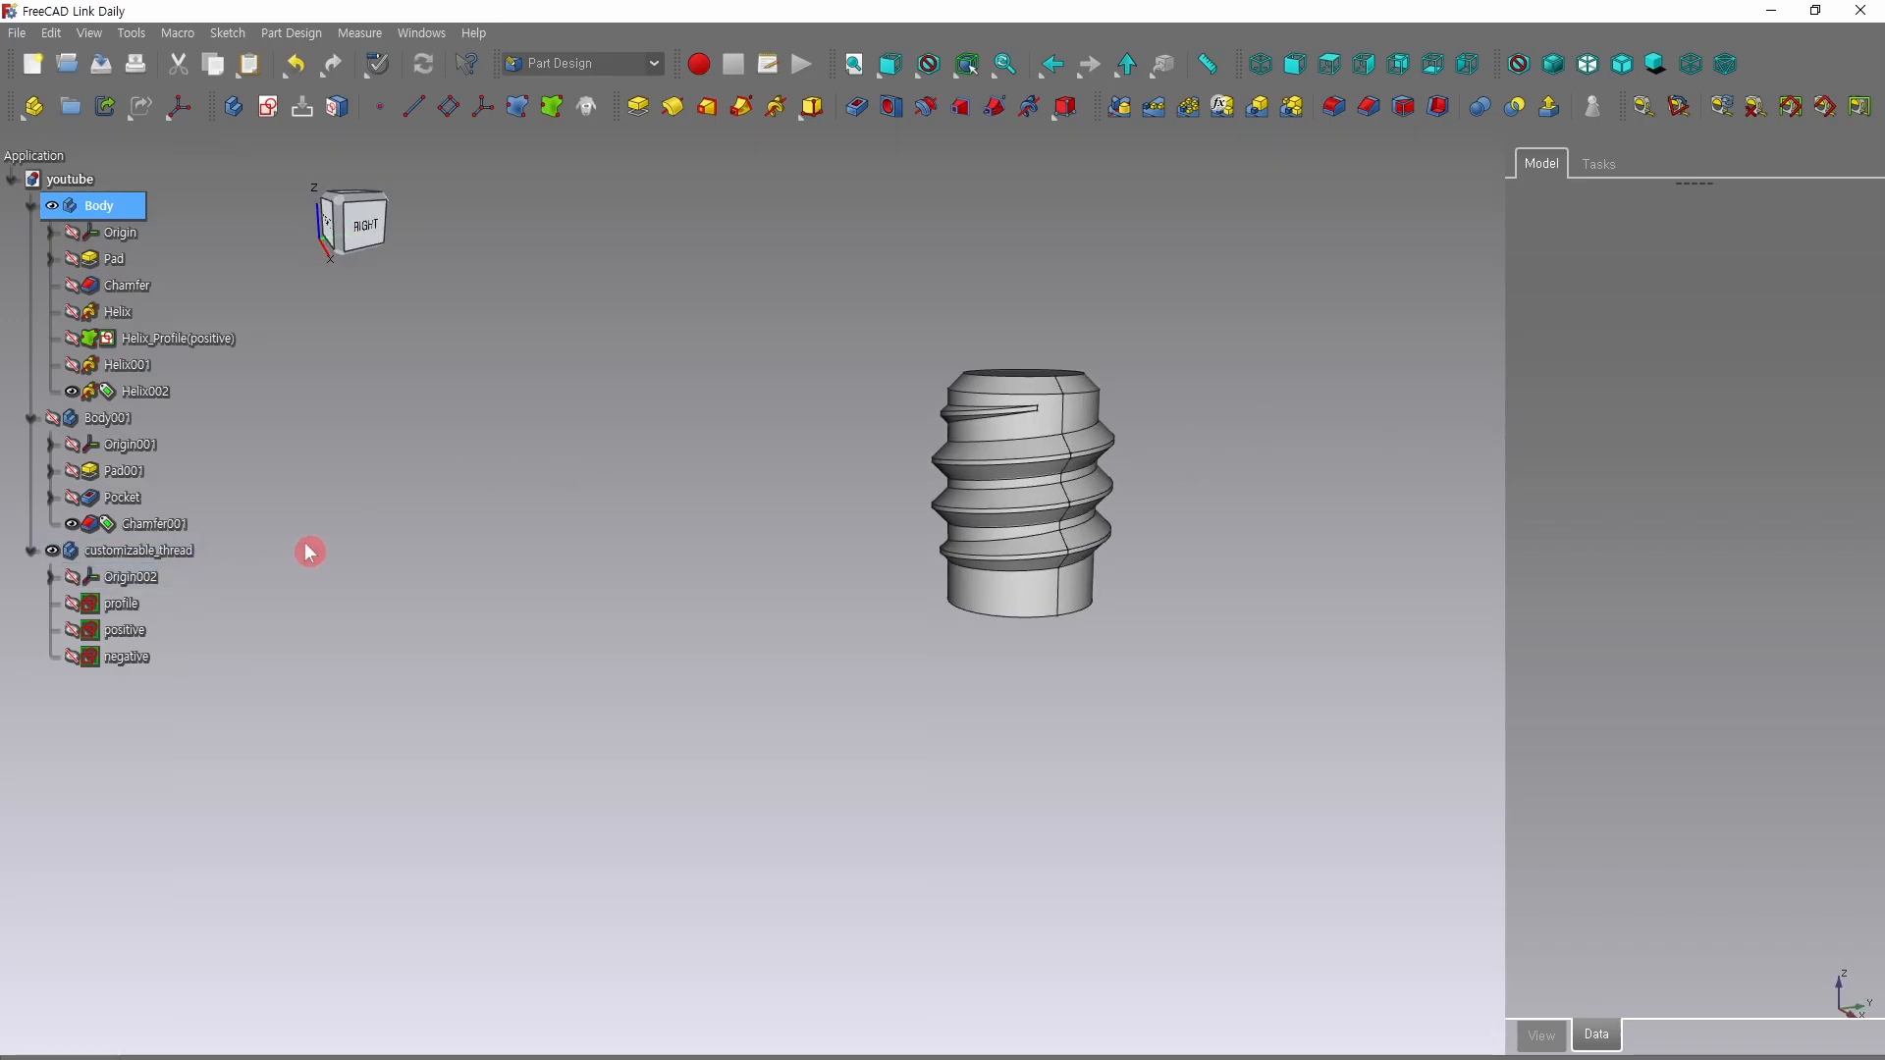
Hide the externally threaded Body, and show Body001 as the active body.
left_click(52, 205)
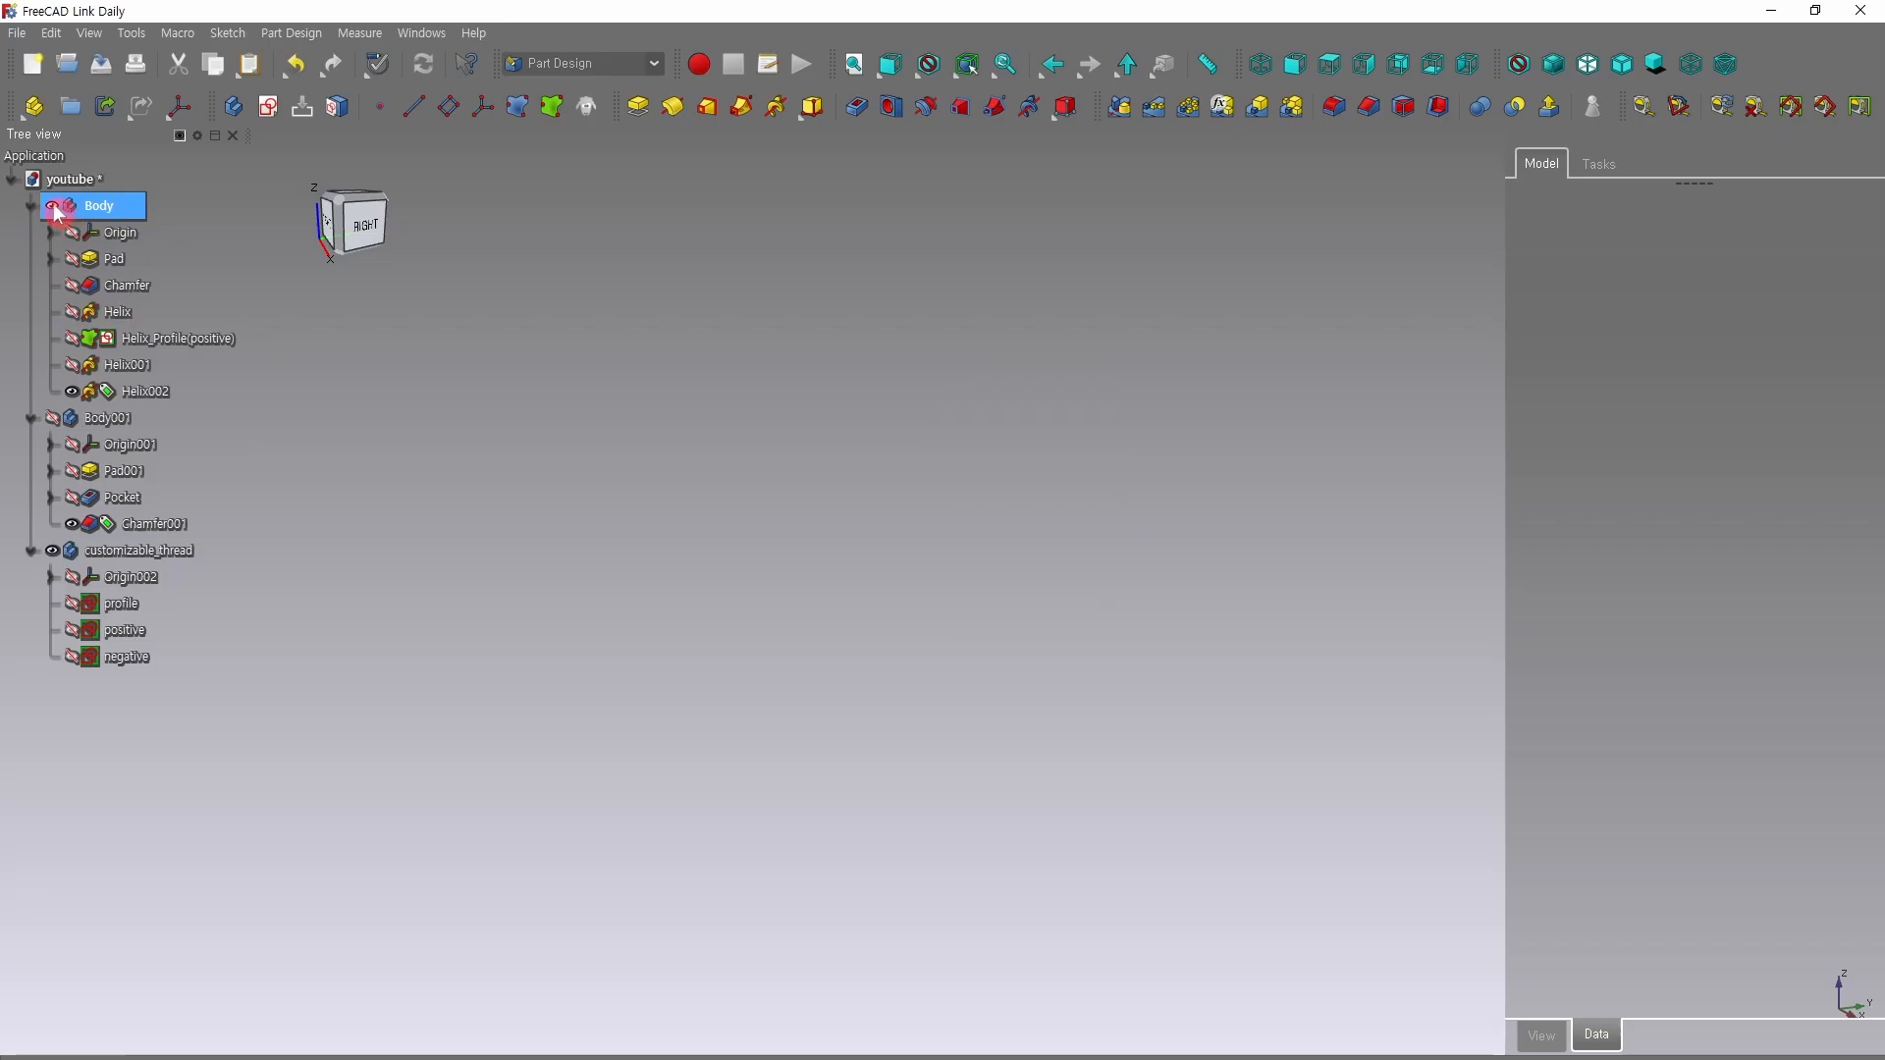
left_click(59, 420)
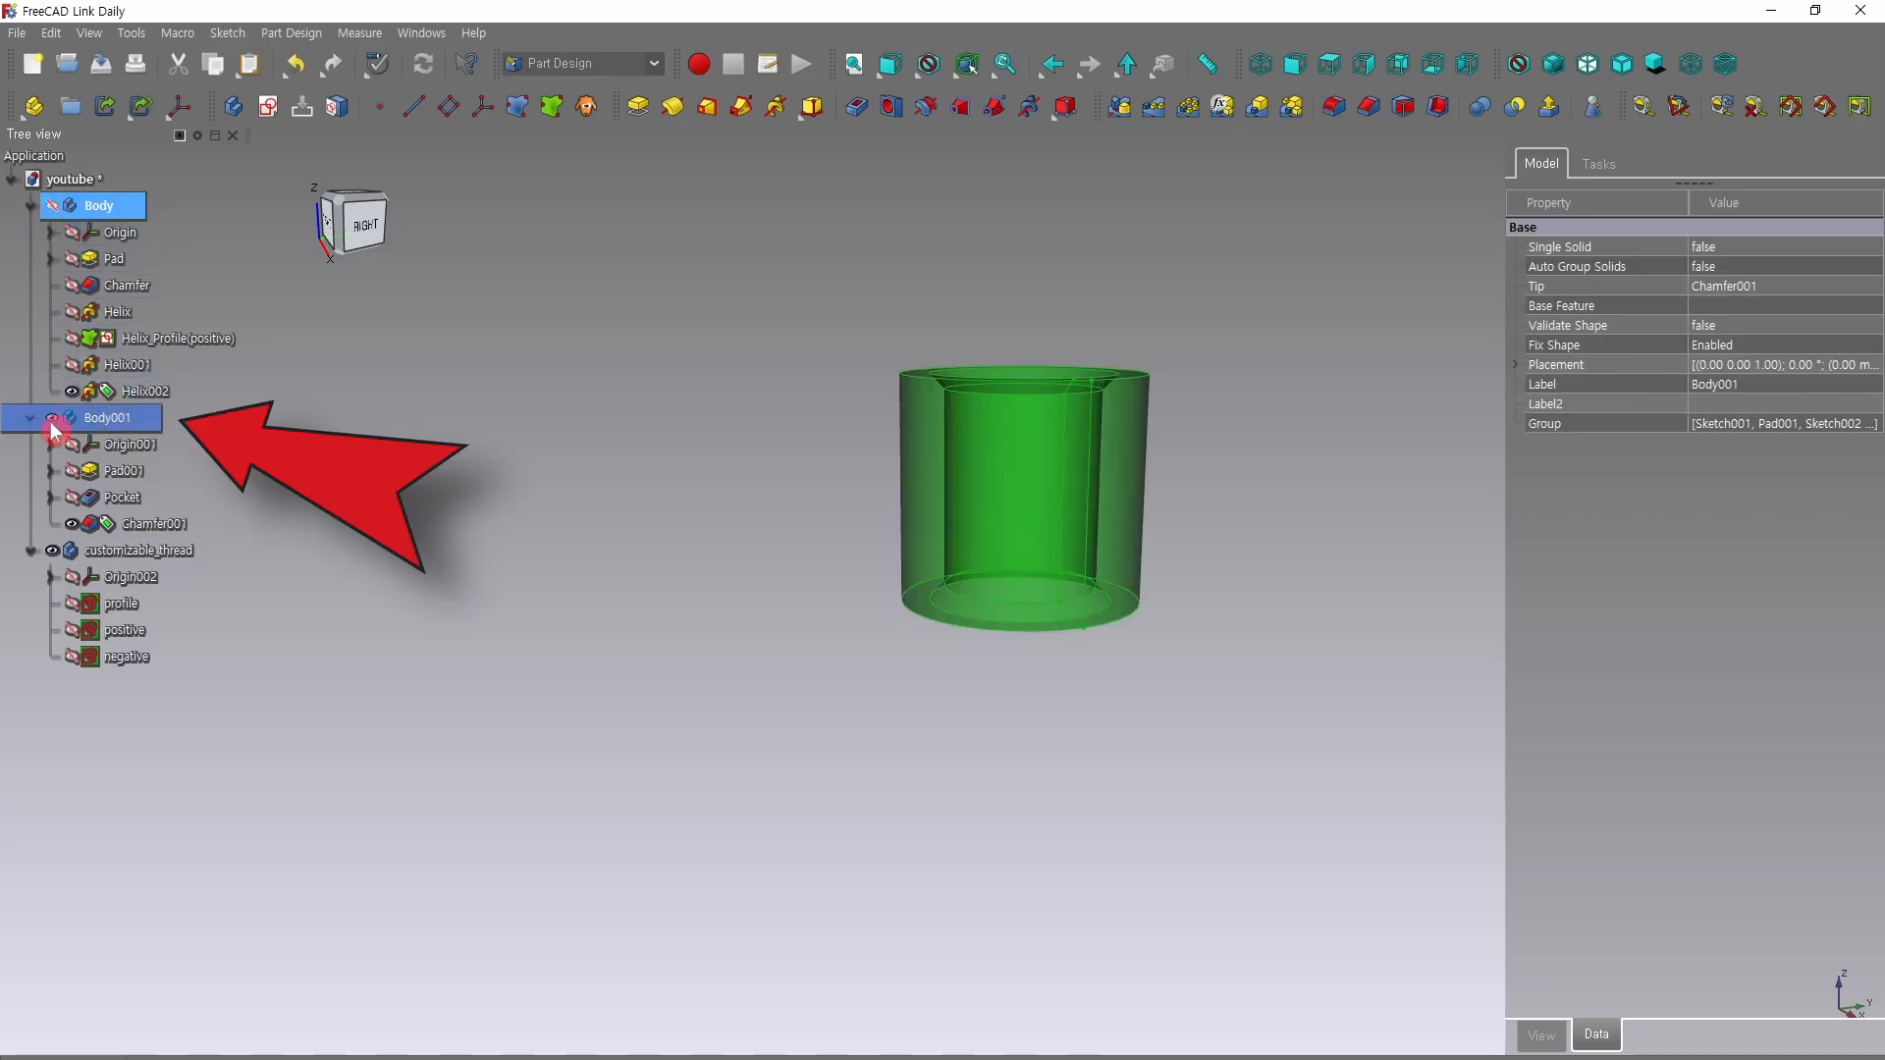
double_click(102, 426)
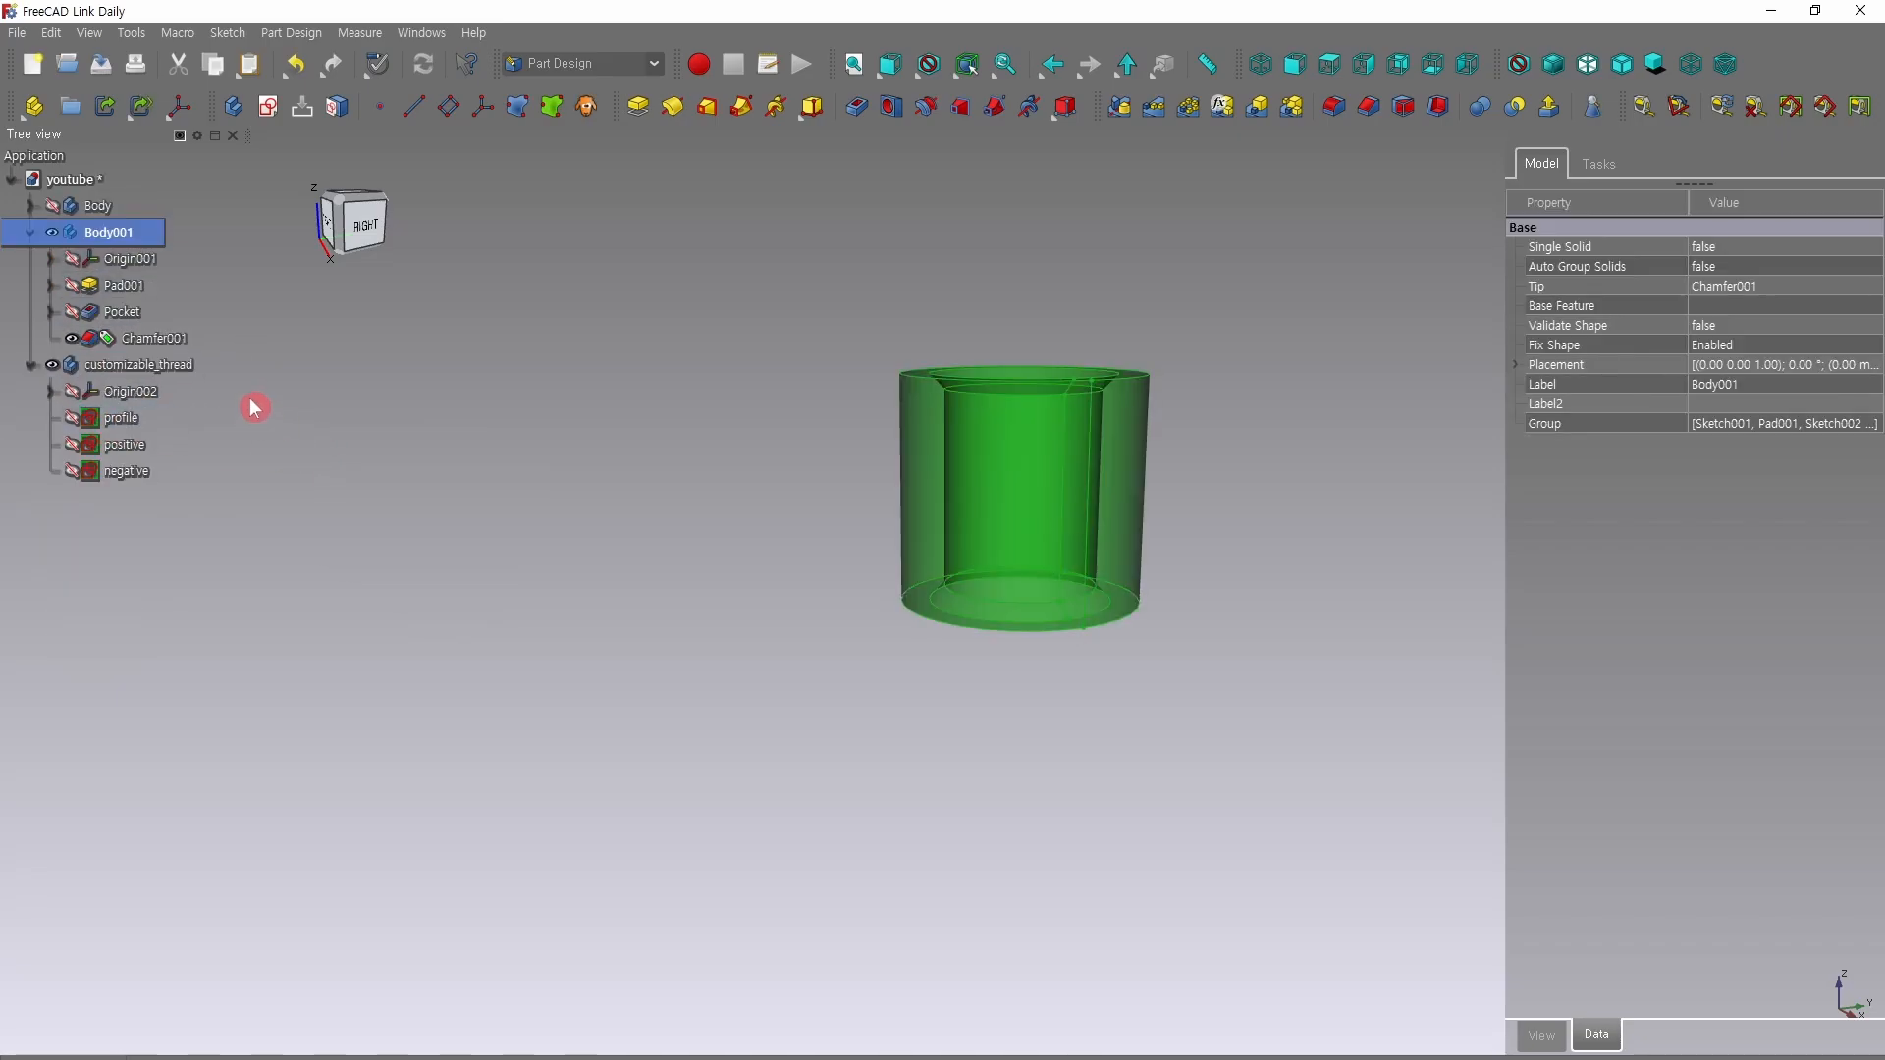
Create a subtractive helix in Body001 from the negative sketch, with a height of 15 mm.
left_click(150, 472)
middle_click_drag(644, 499, 815, 438)
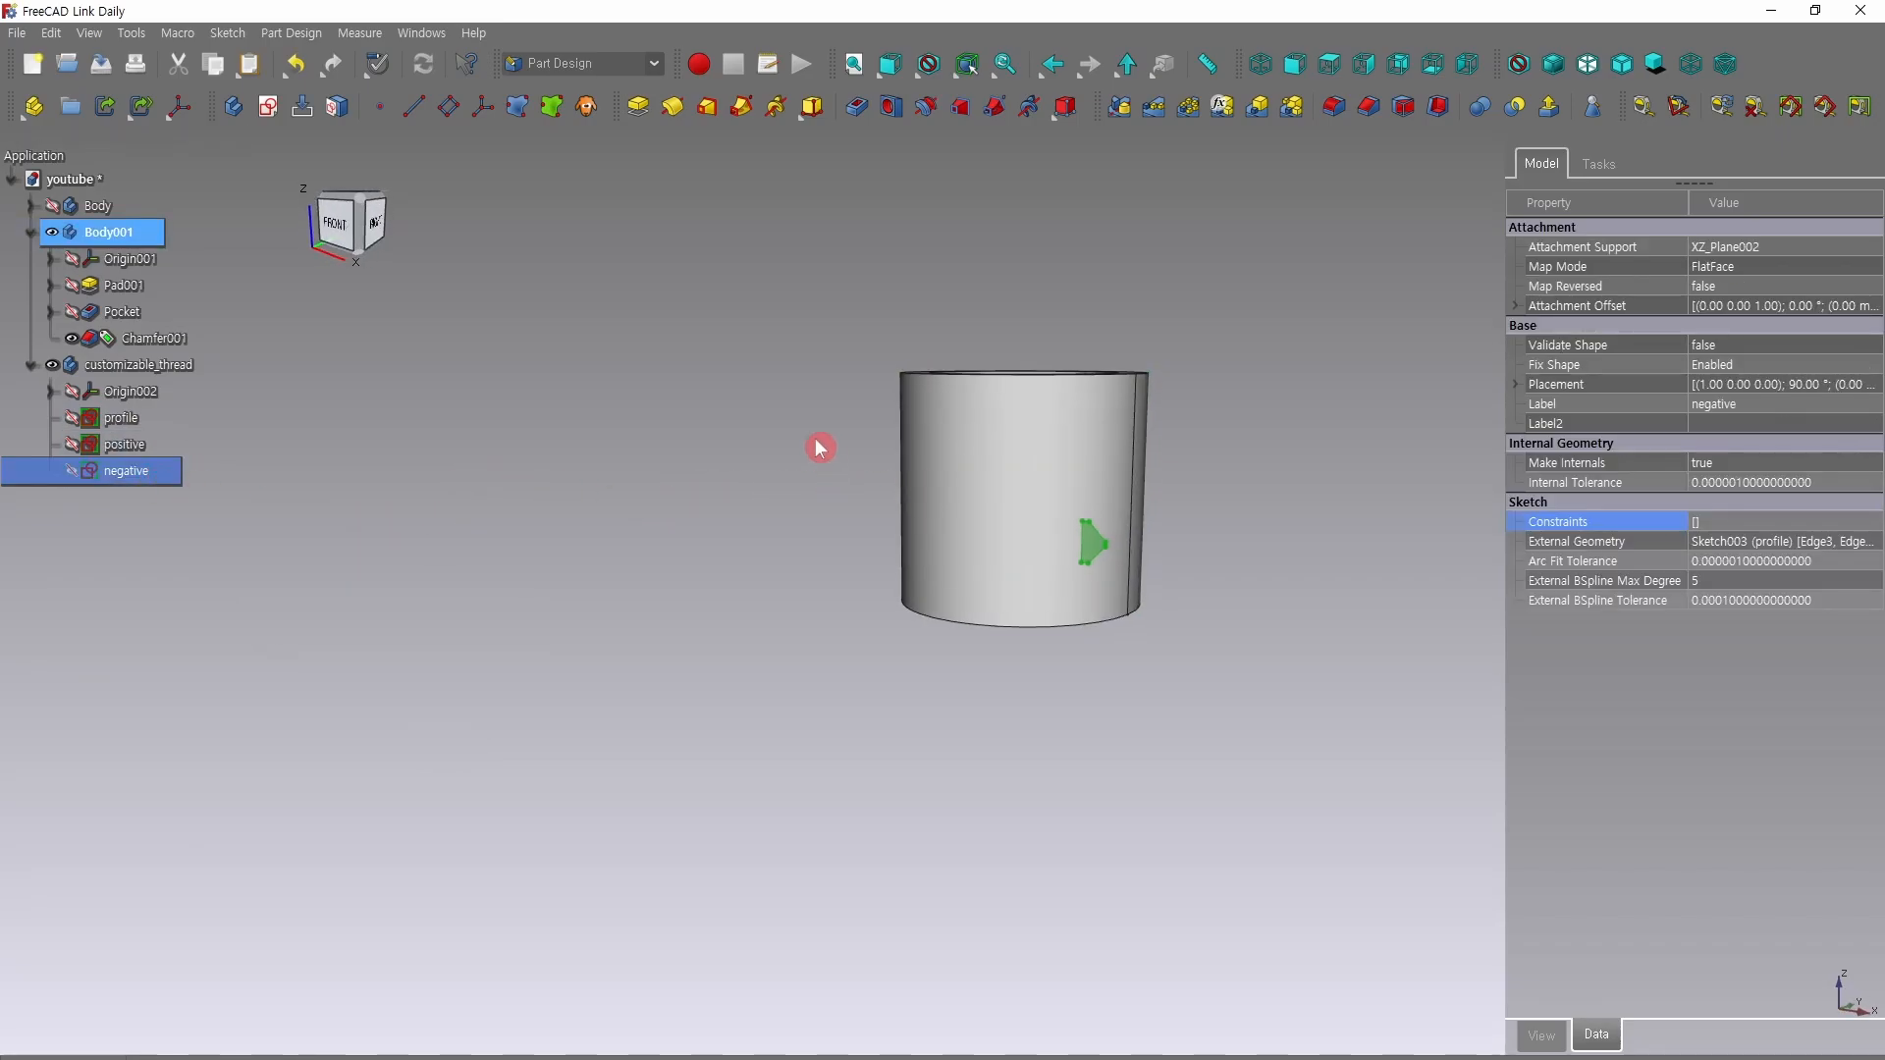
left_click(1028, 108)
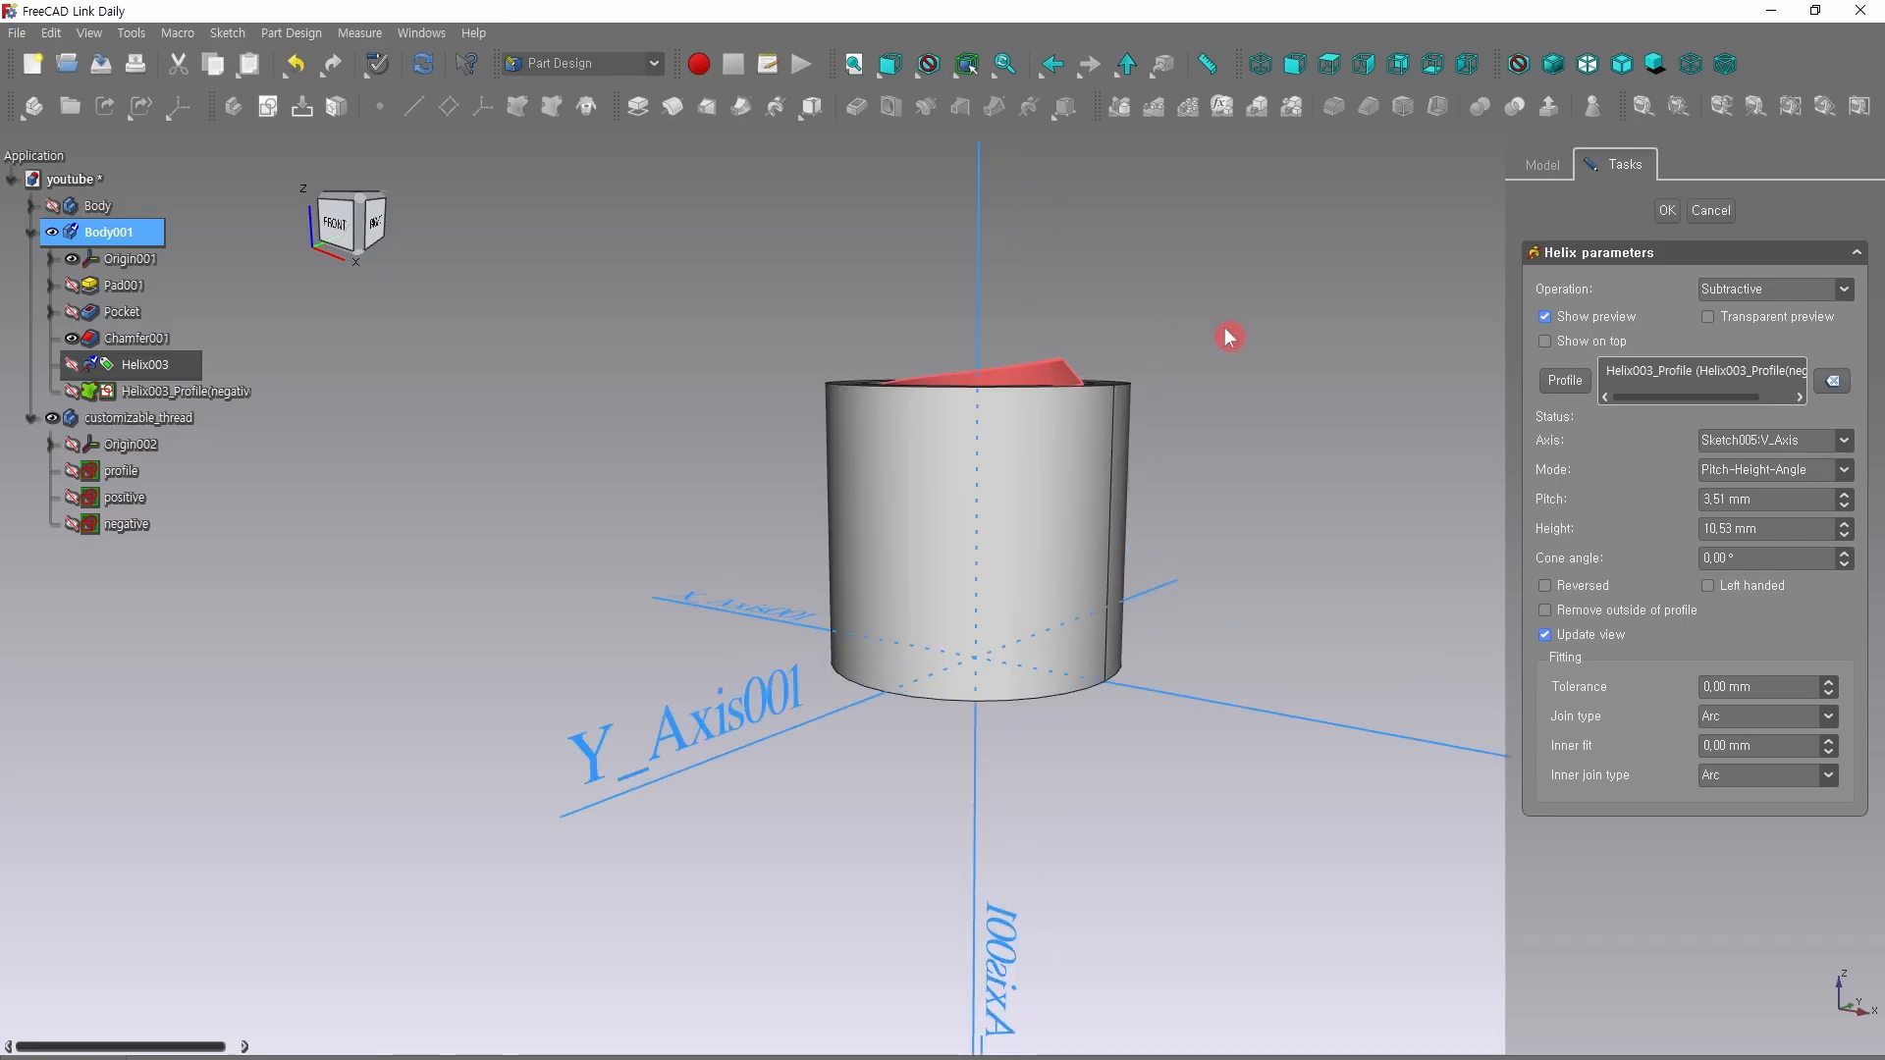
middle_click_drag(1225, 329, 1078, 424)
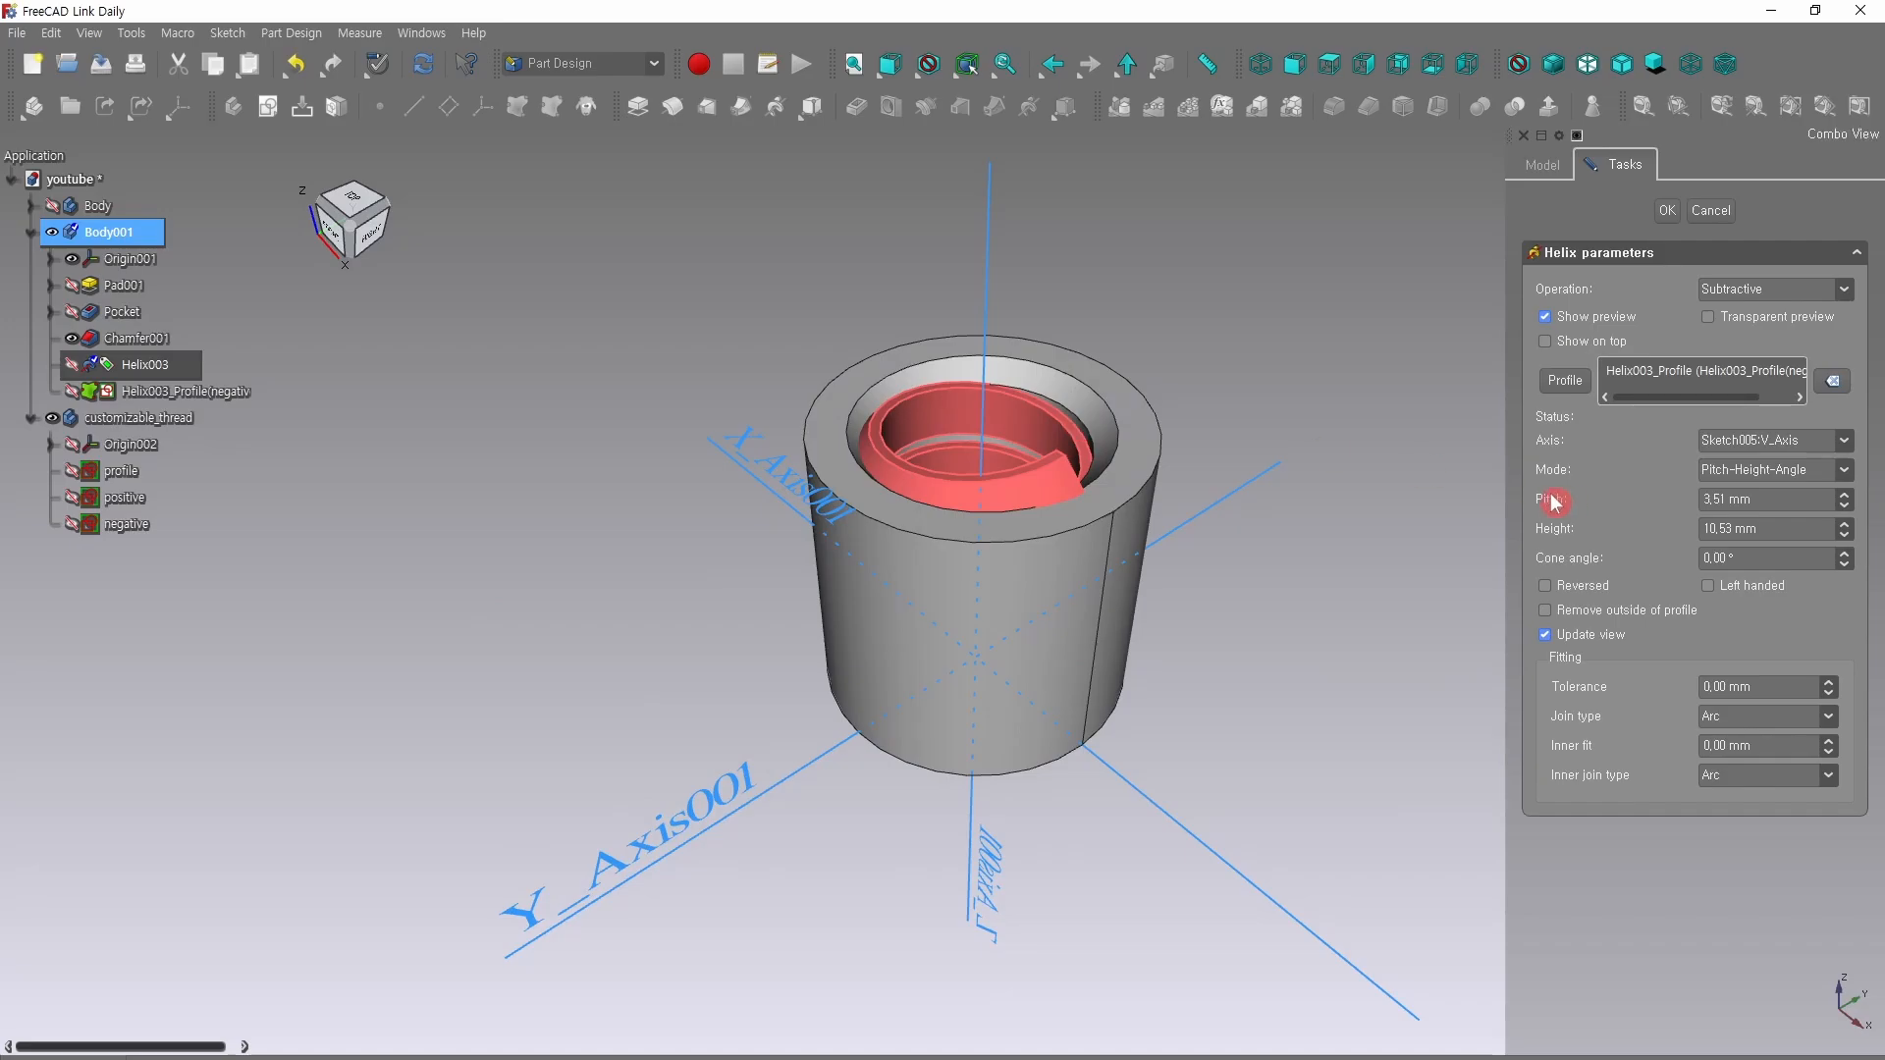
left_click(1716, 531)
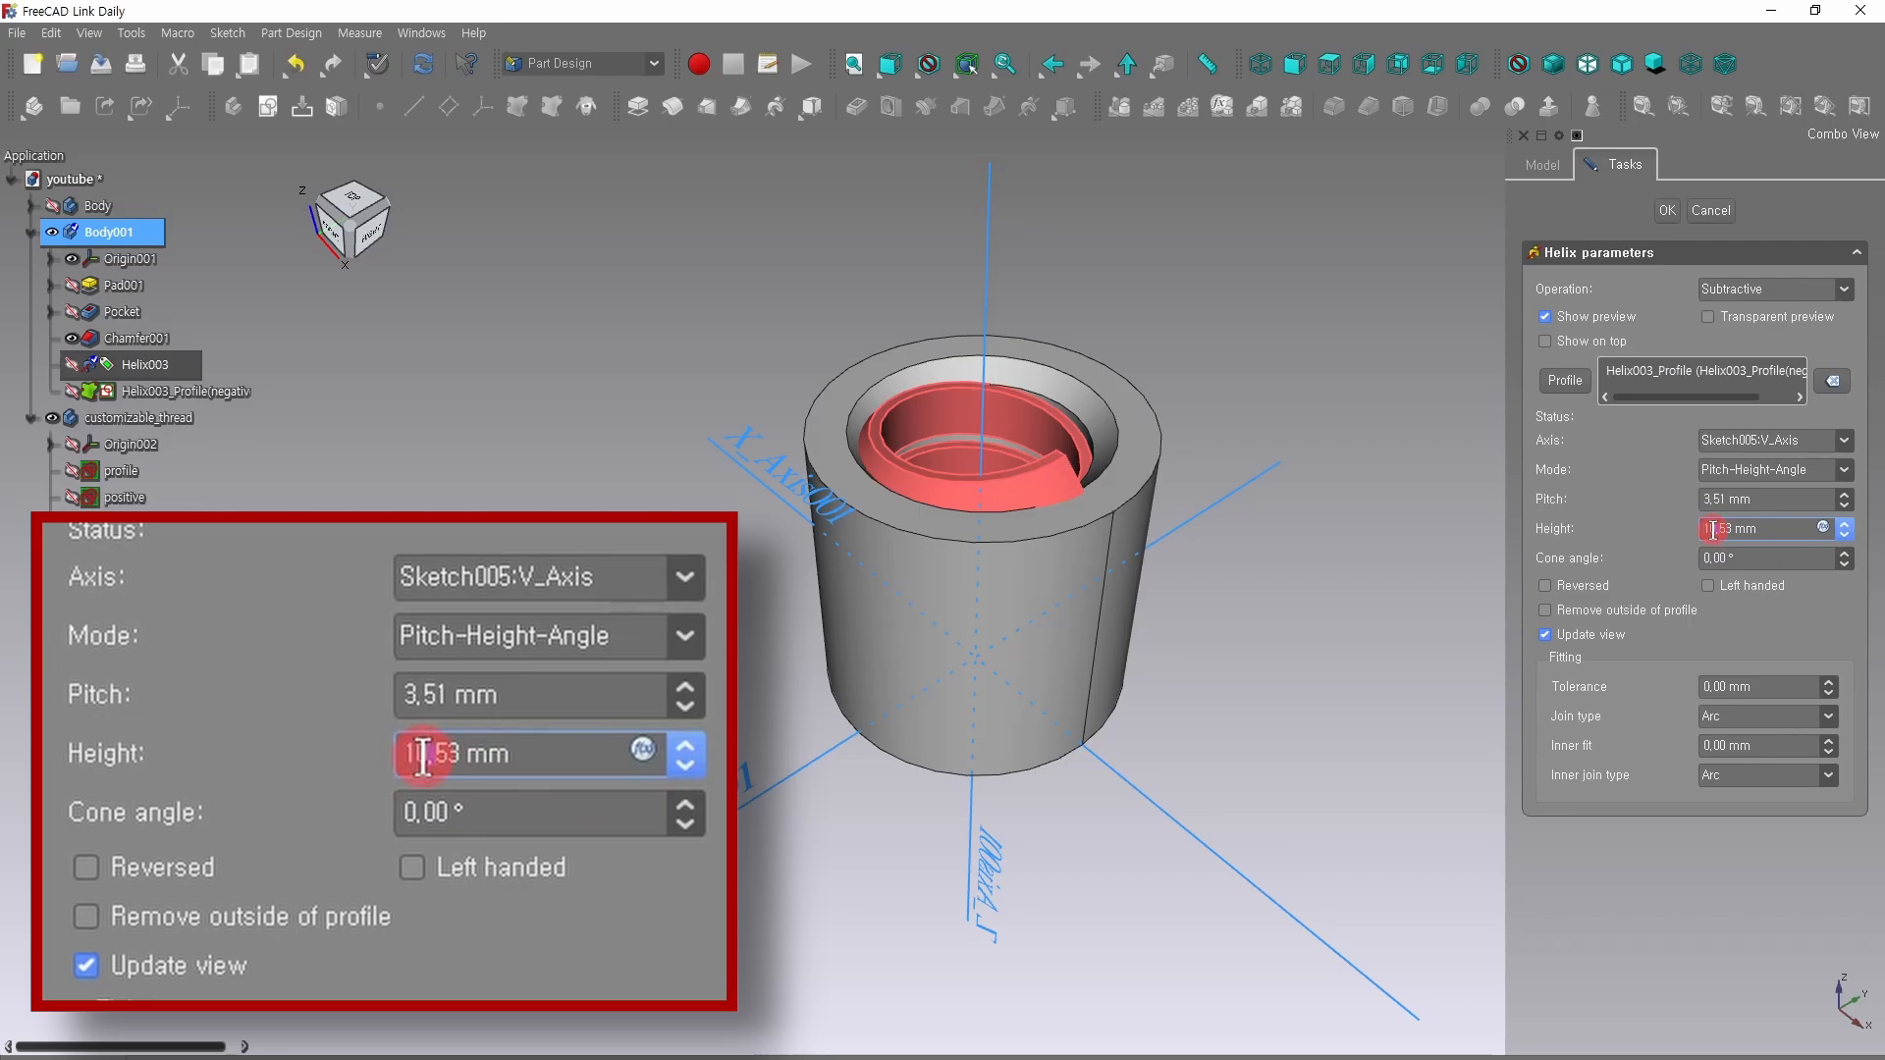
type("15")
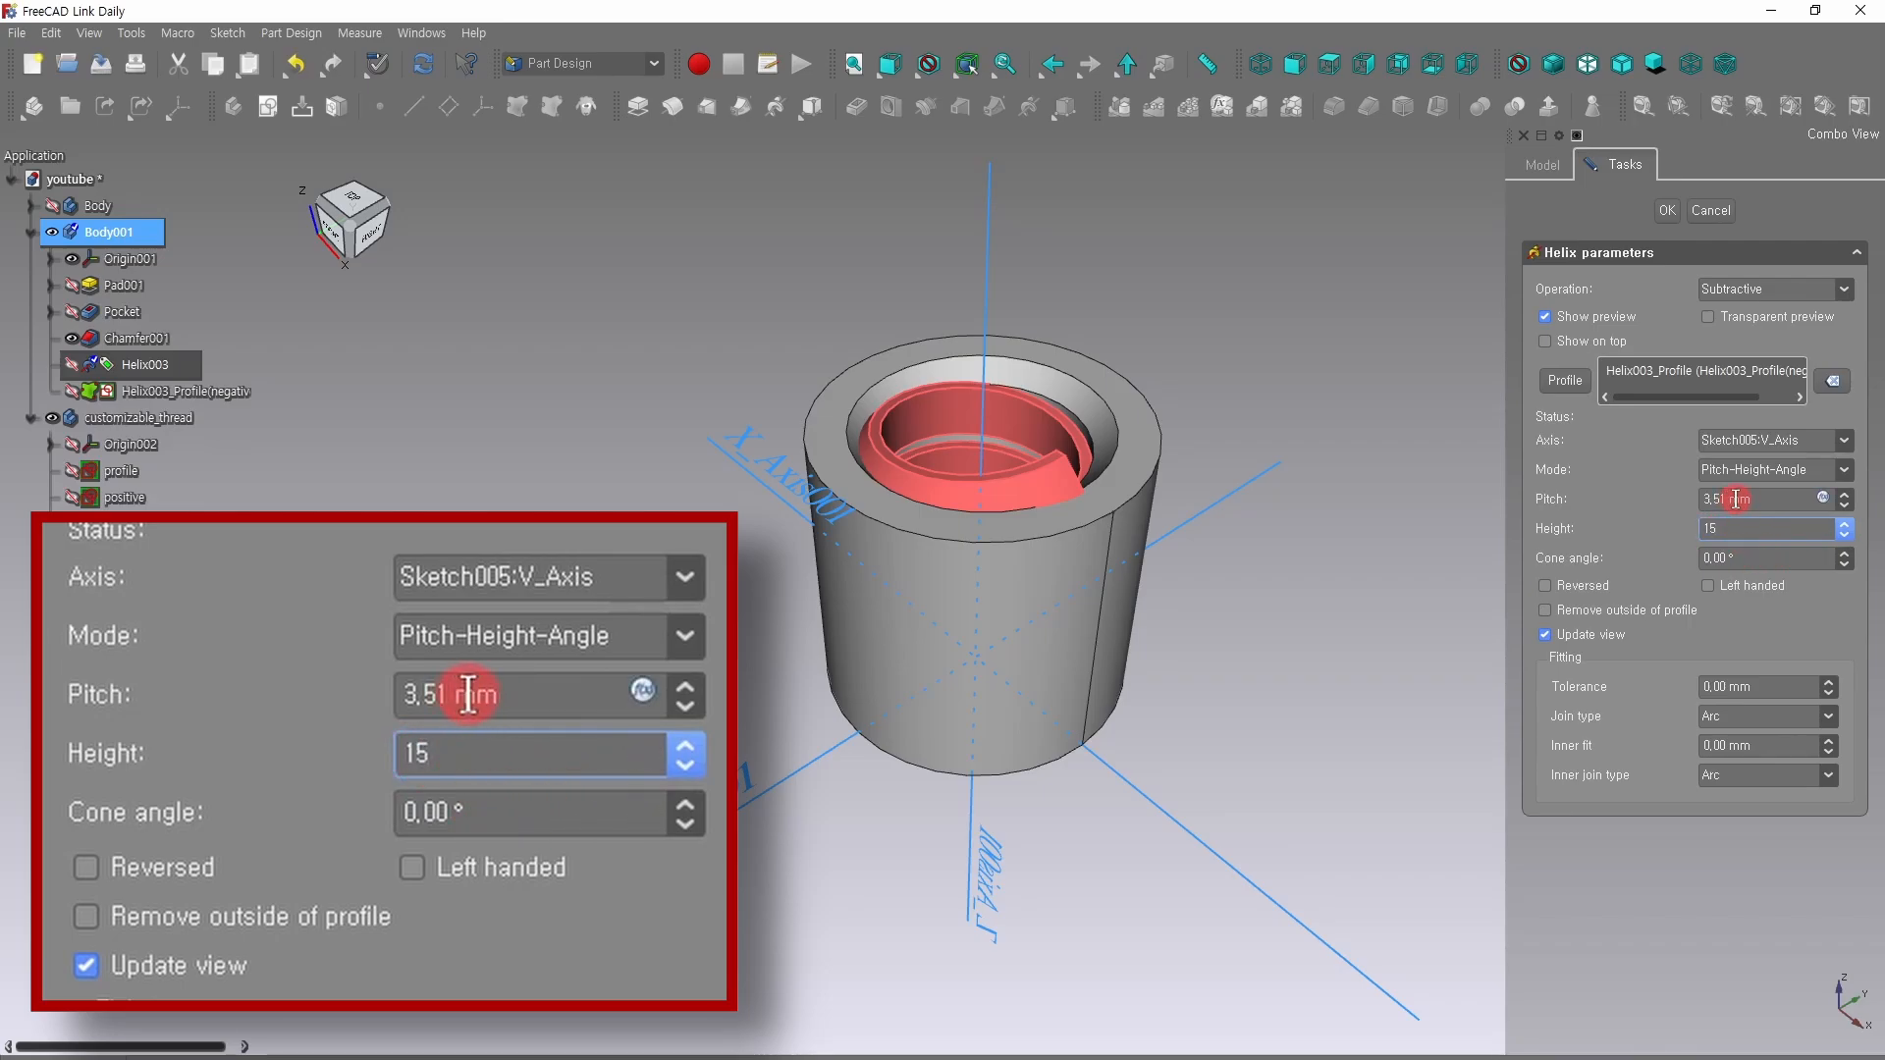
Link the subtractive helix's pitch to the expression <<profile>>.Constraints.pitch and accept the feature.
left_click(1793, 500)
left_click(1823, 498)
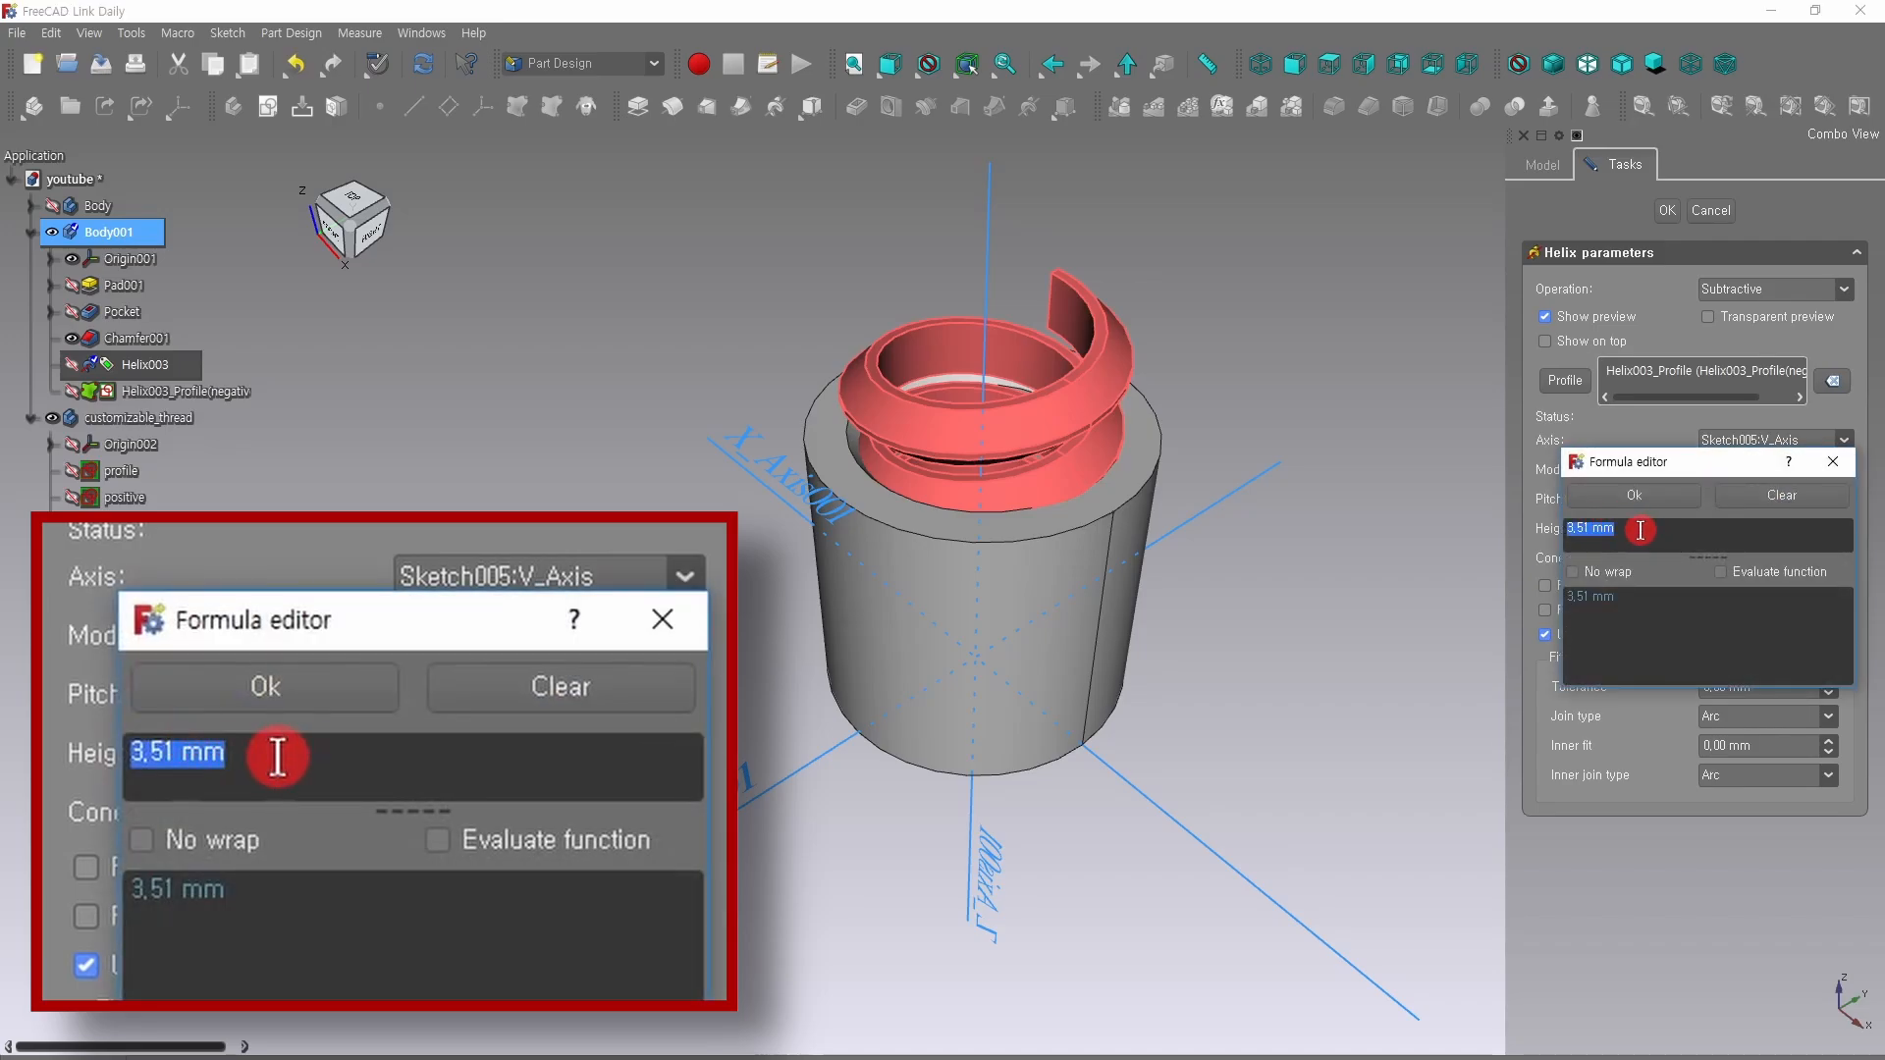
type("pro")
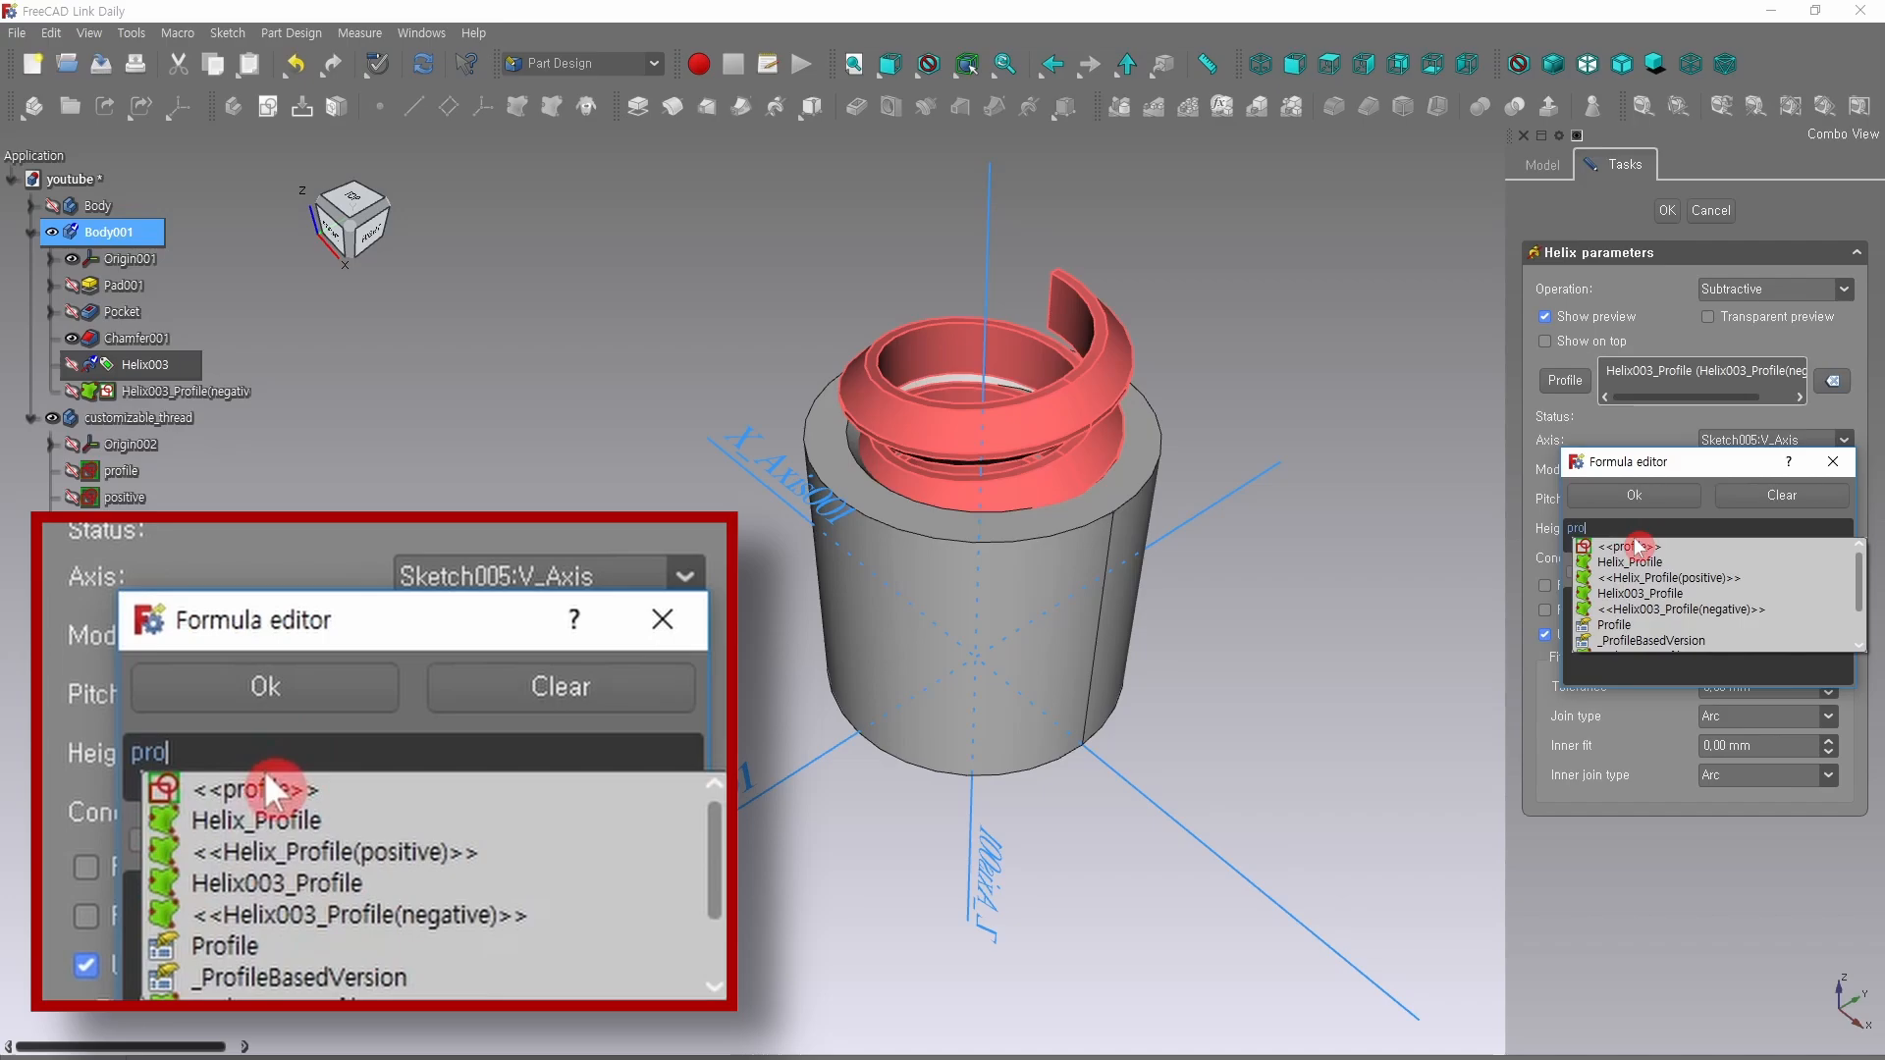
left_click(1632, 546)
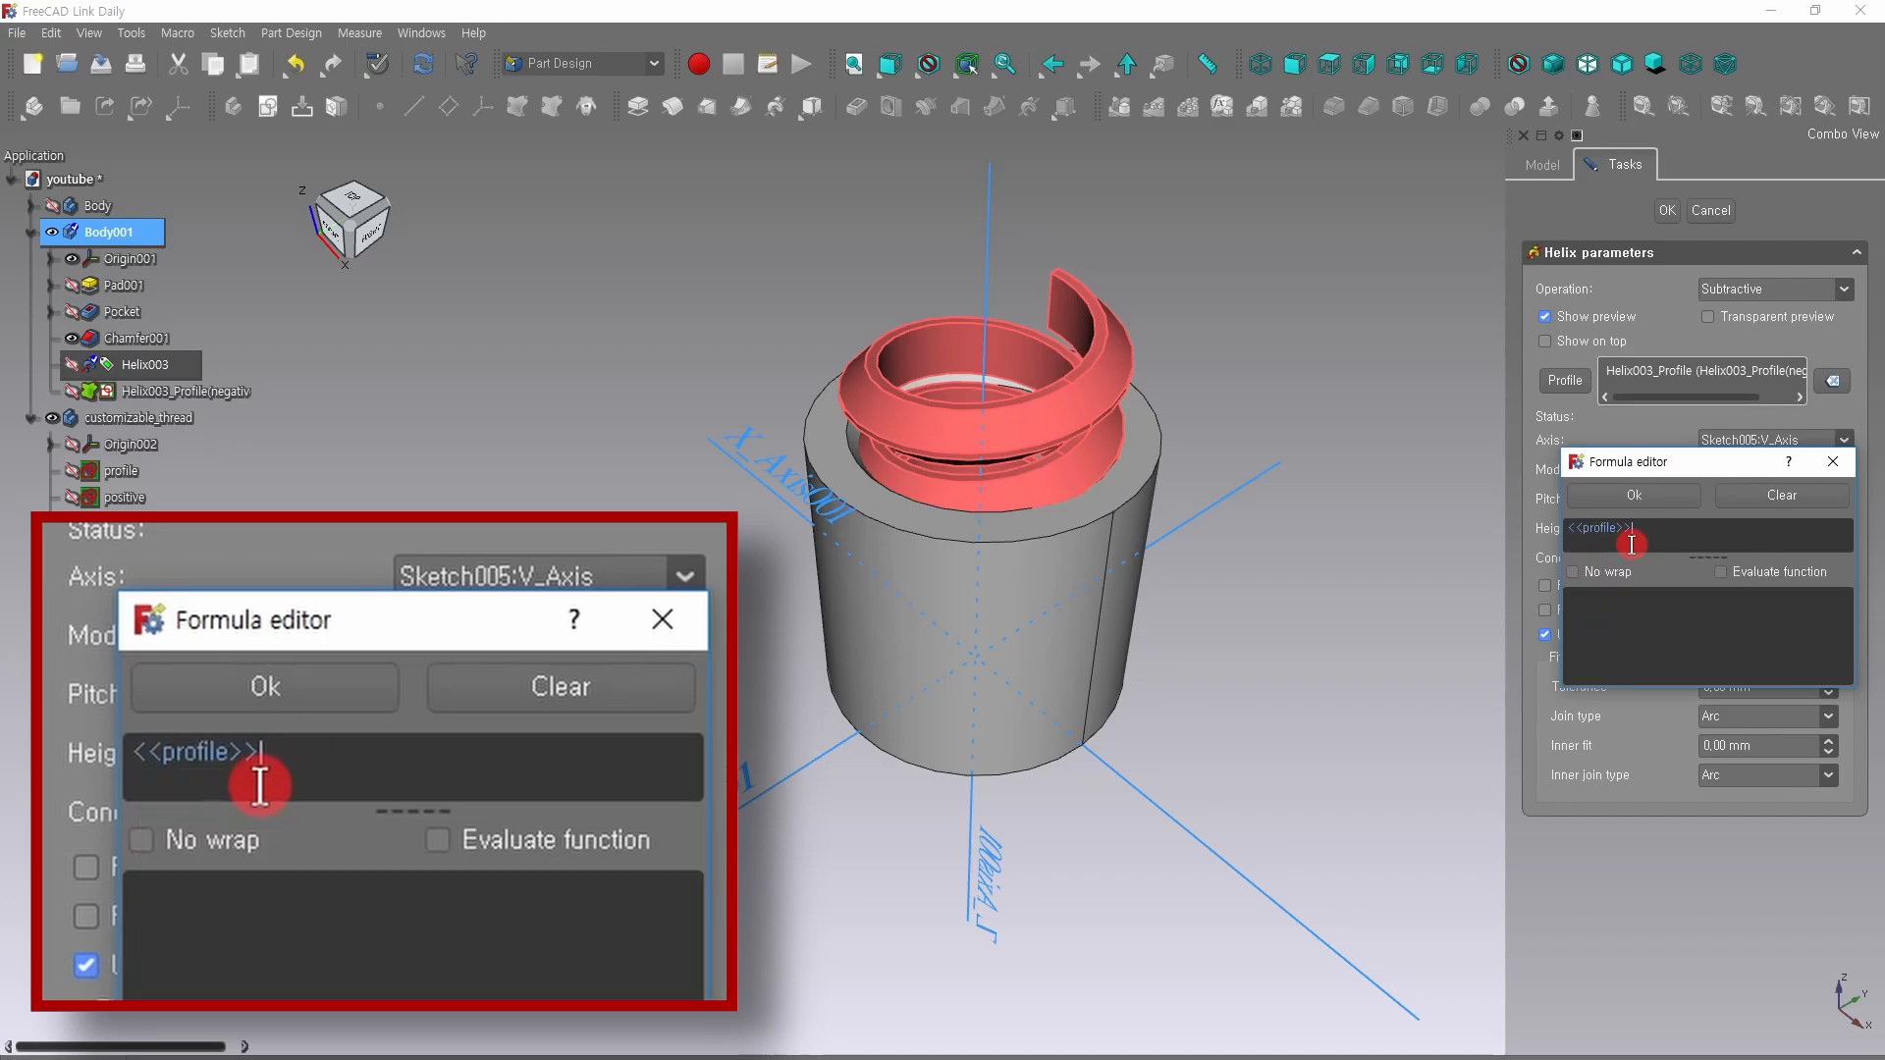
type(".co")
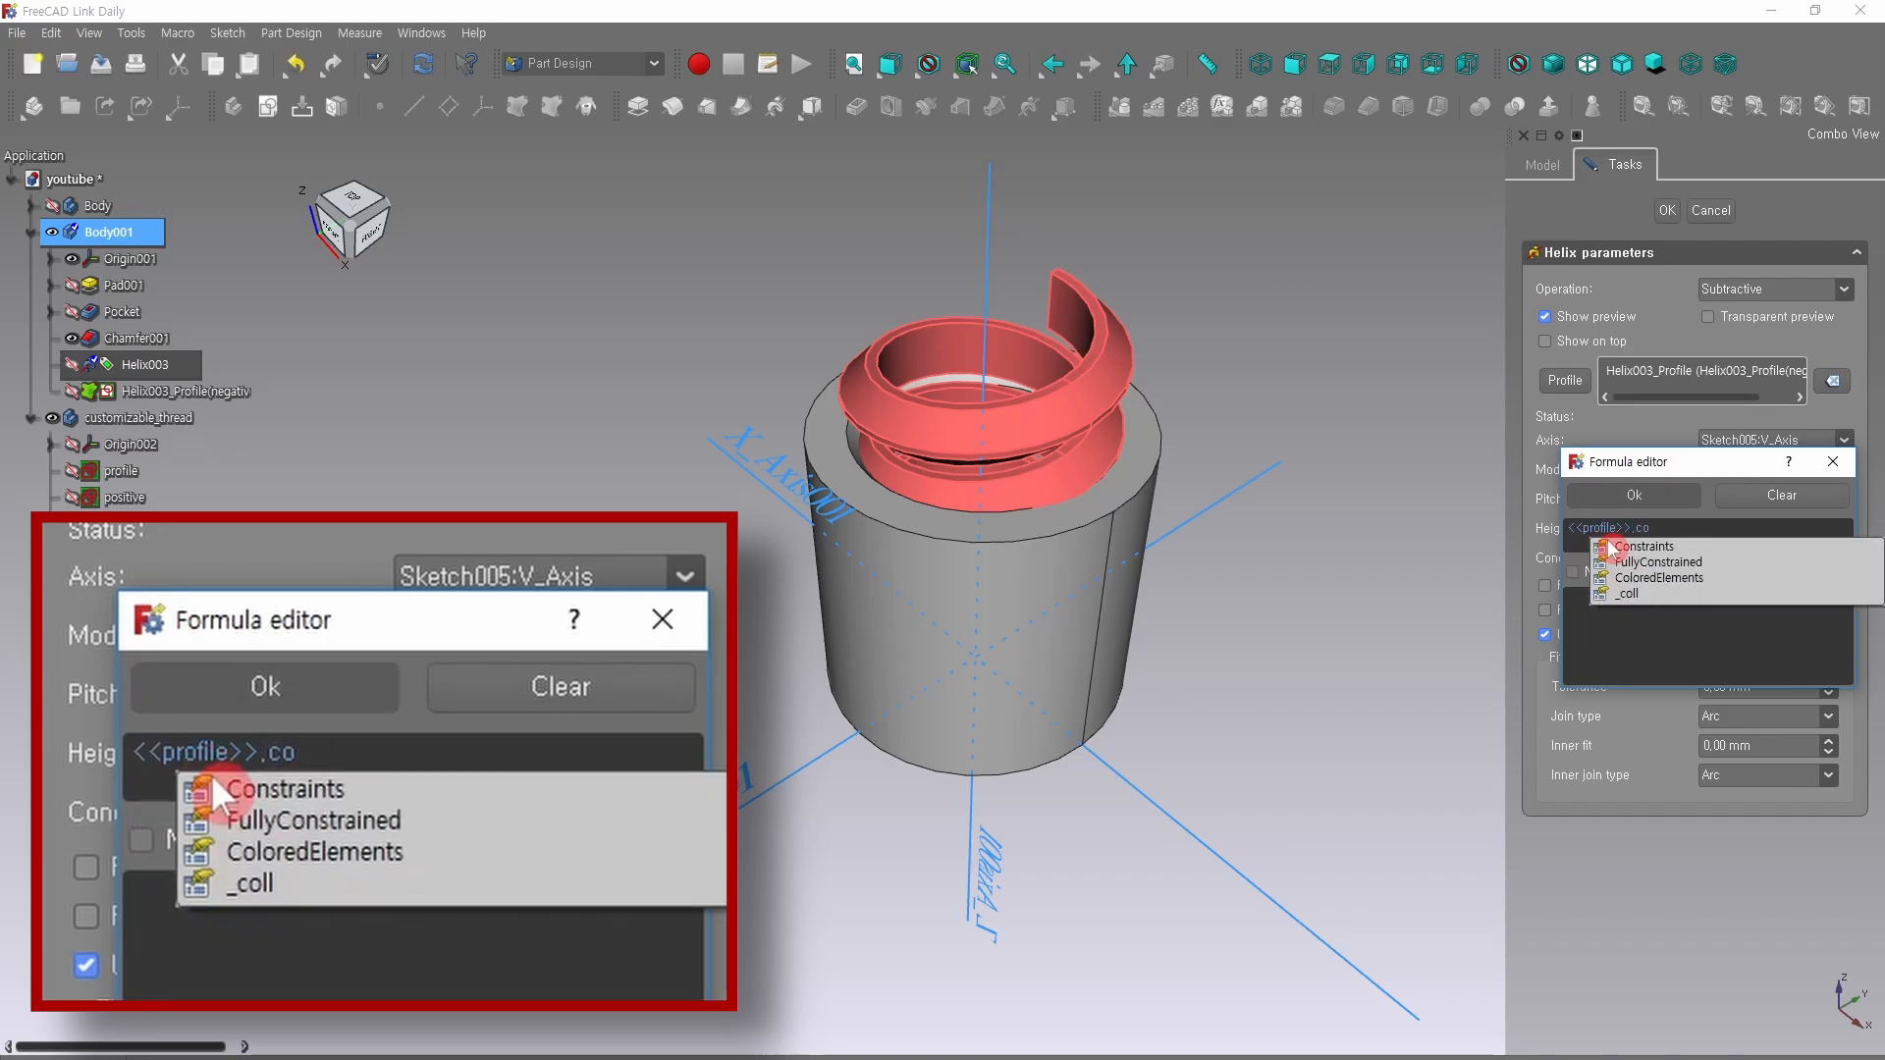
left_click(1659, 550)
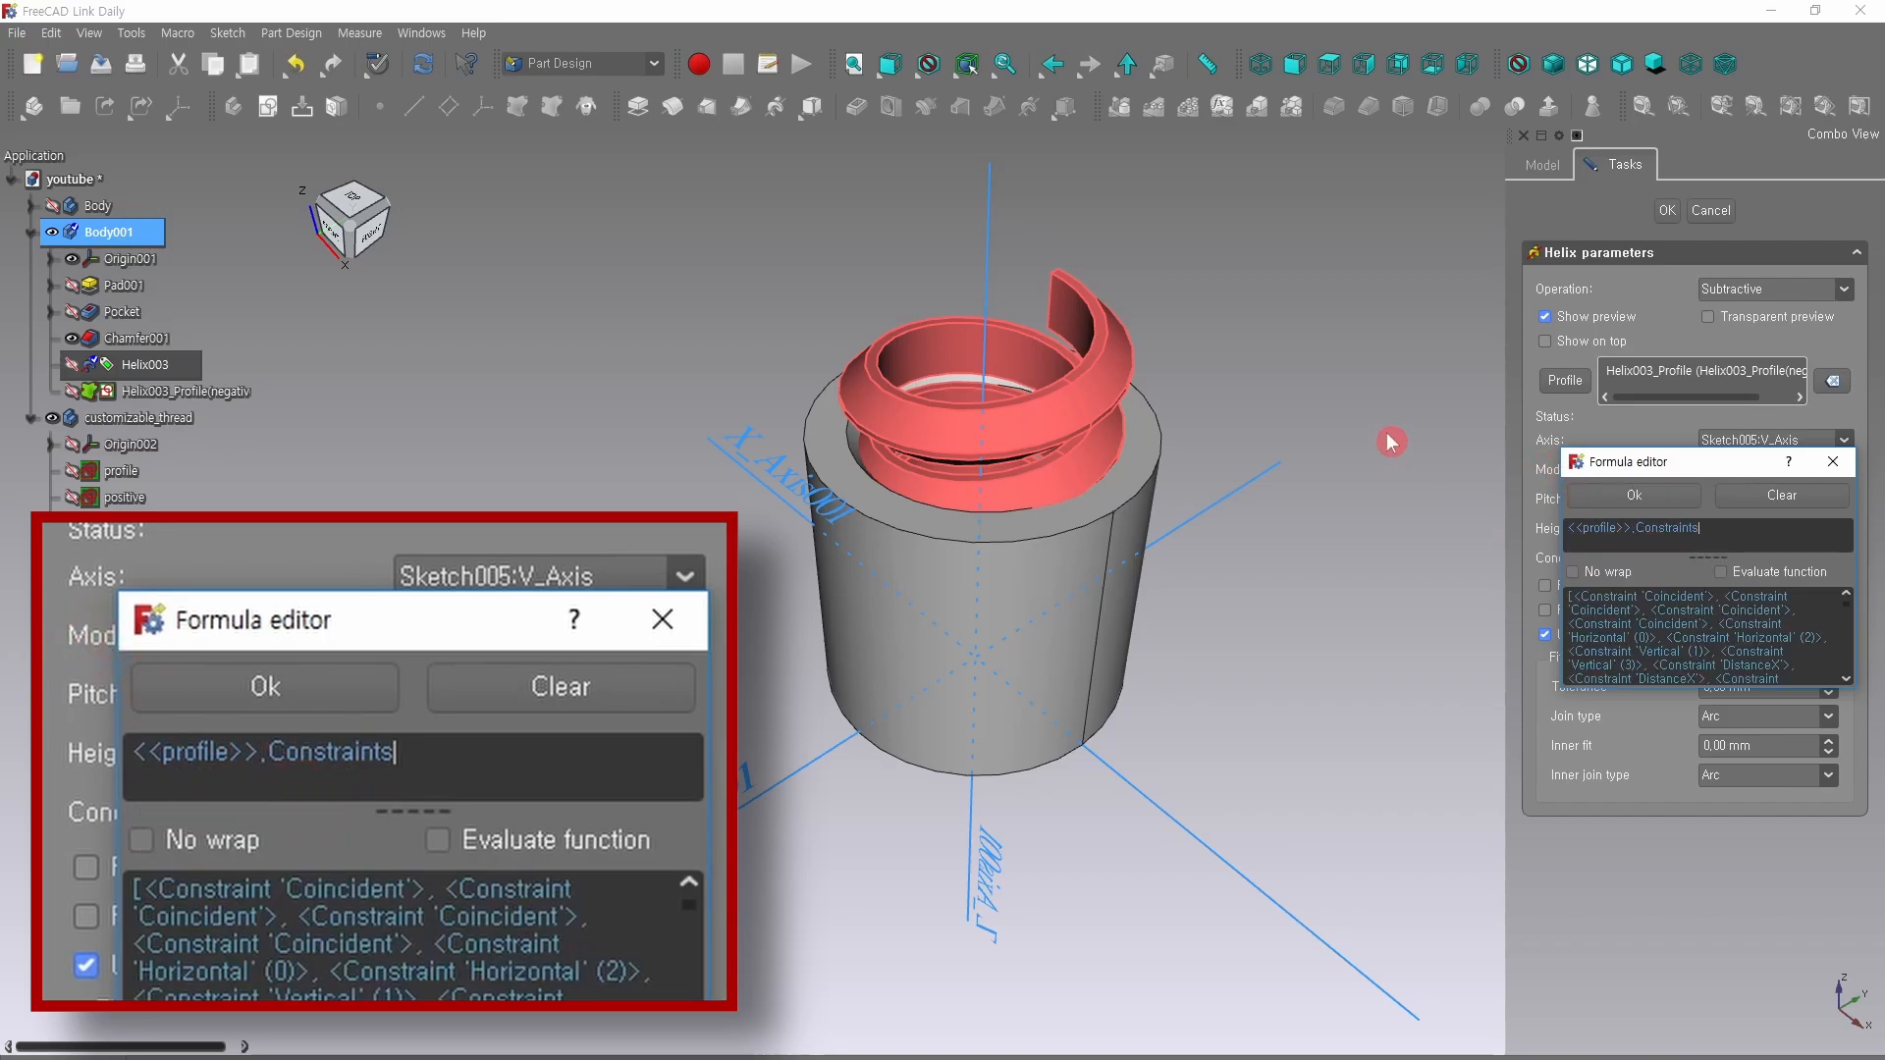
type(".")
left_click(1638, 547)
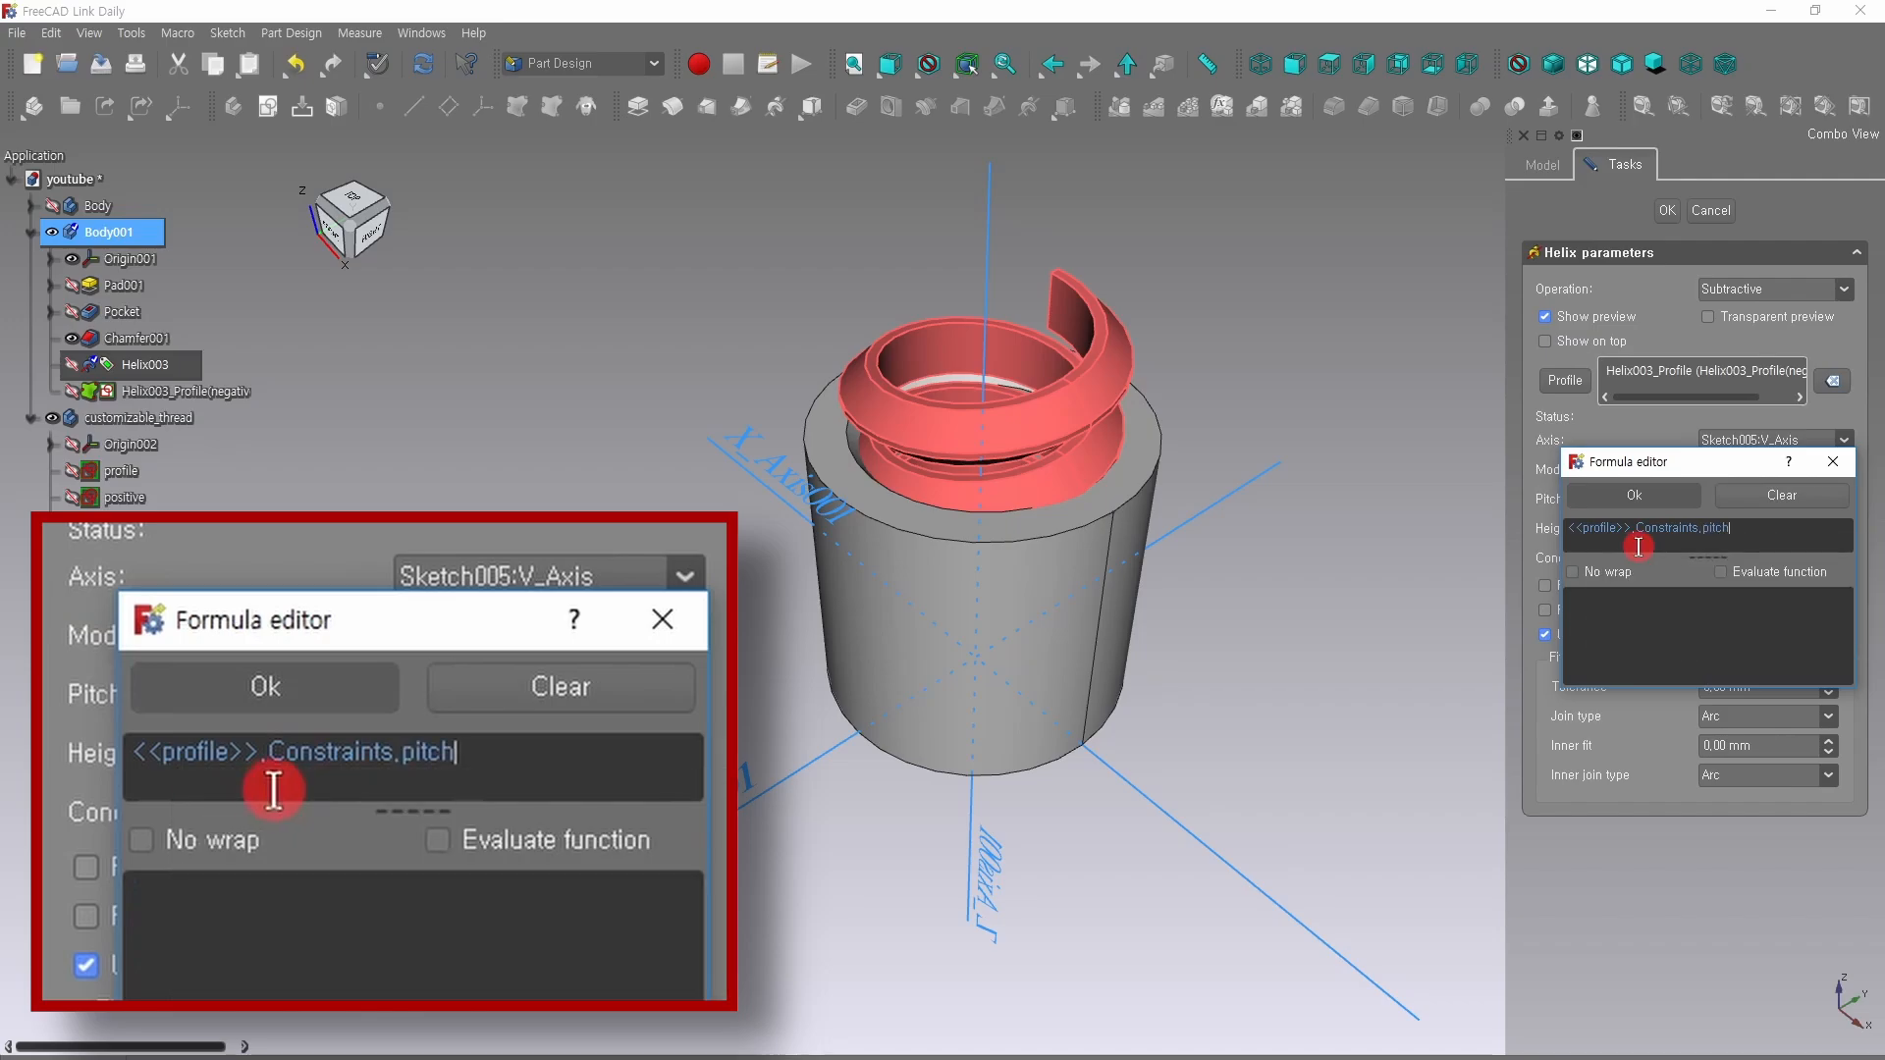
left_click(1649, 493)
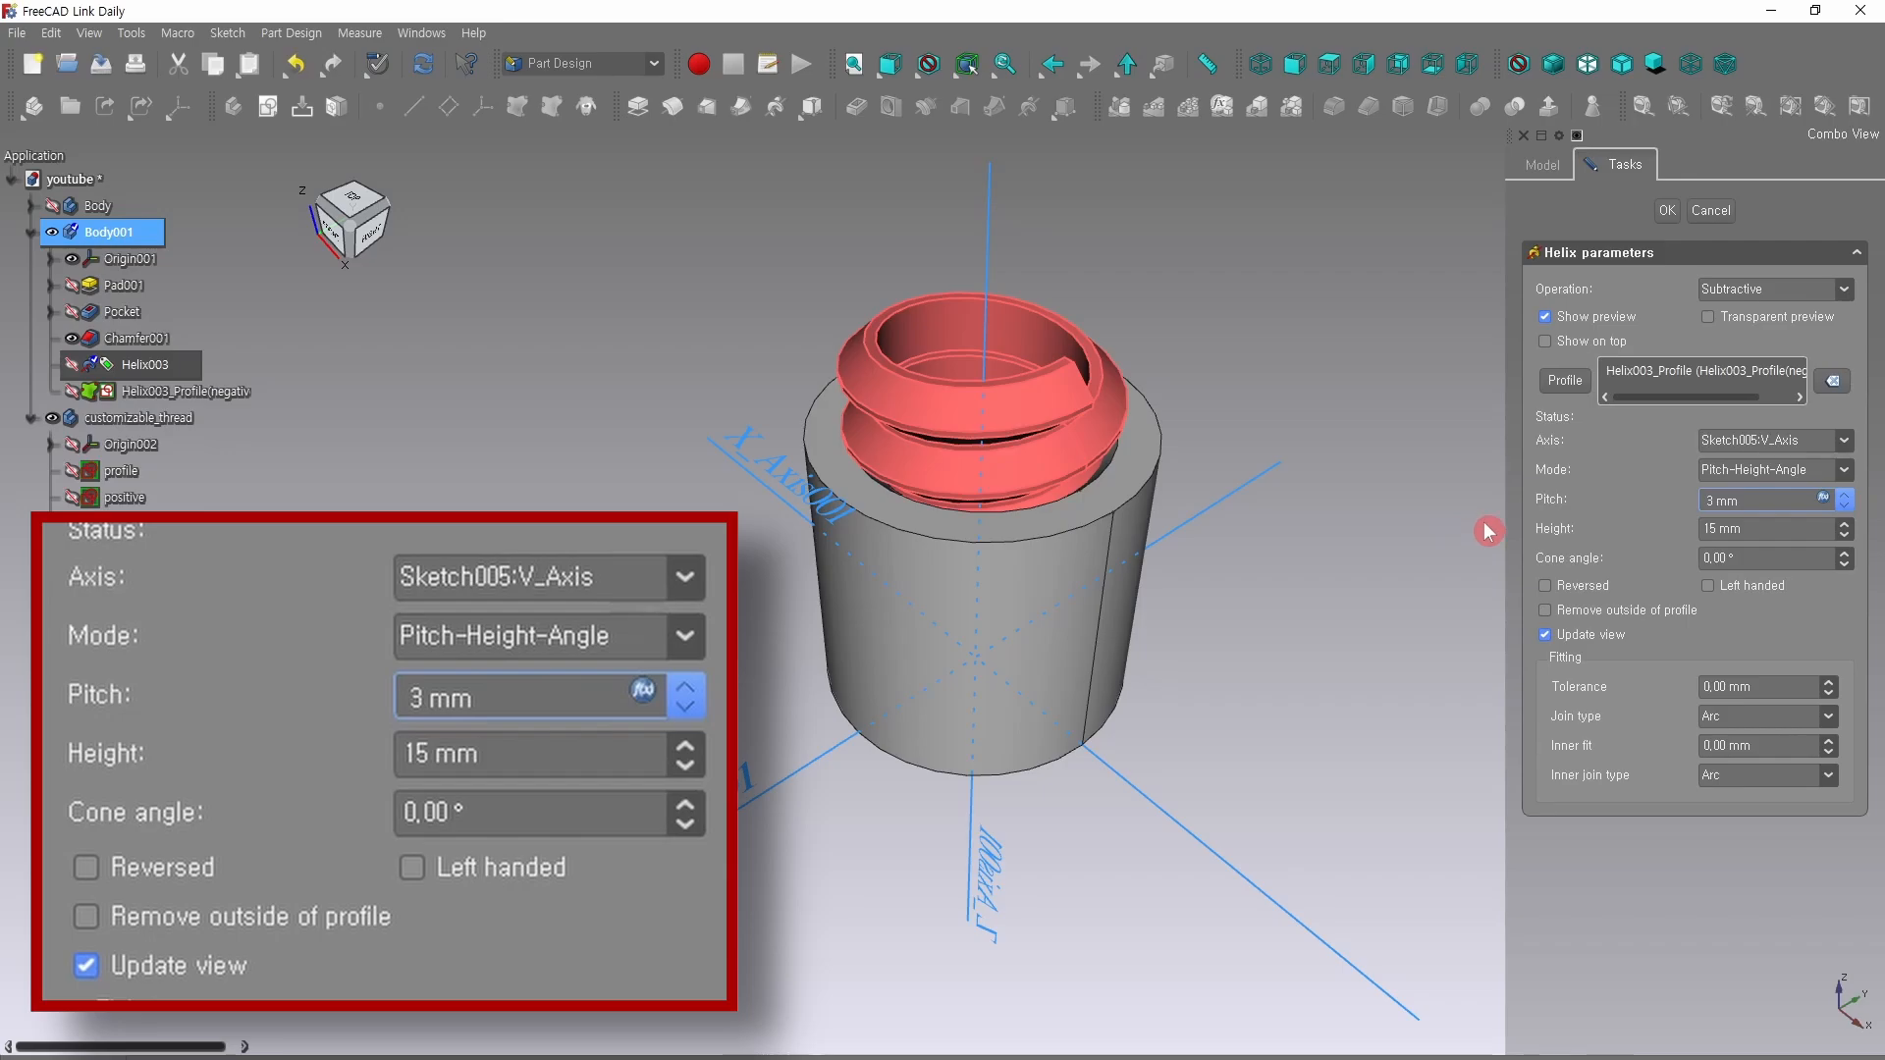
left_click(1662, 213)
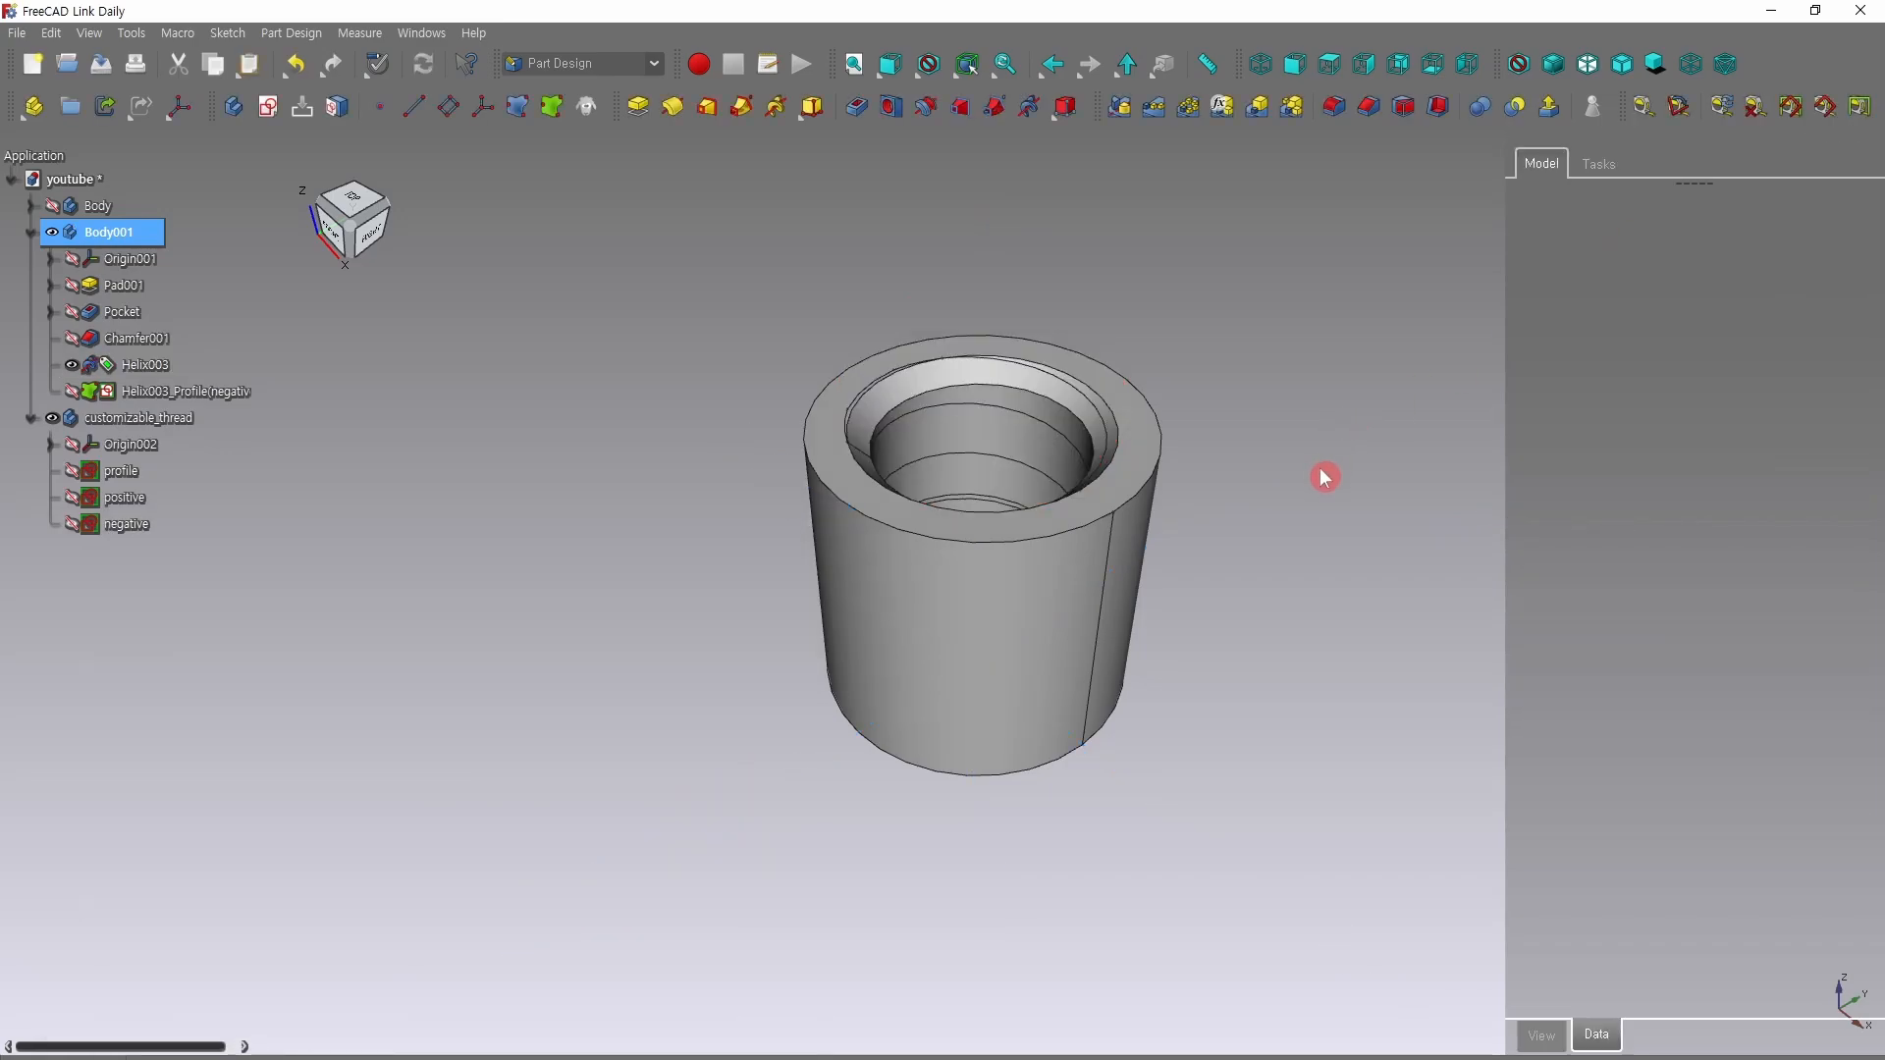
Set the z position in the placement of the Helix003_Profile(negative) binder to -6 mm.
scroll(1313, 470, "down", 1)
middle_click_drag(1306, 469, 1283, 472)
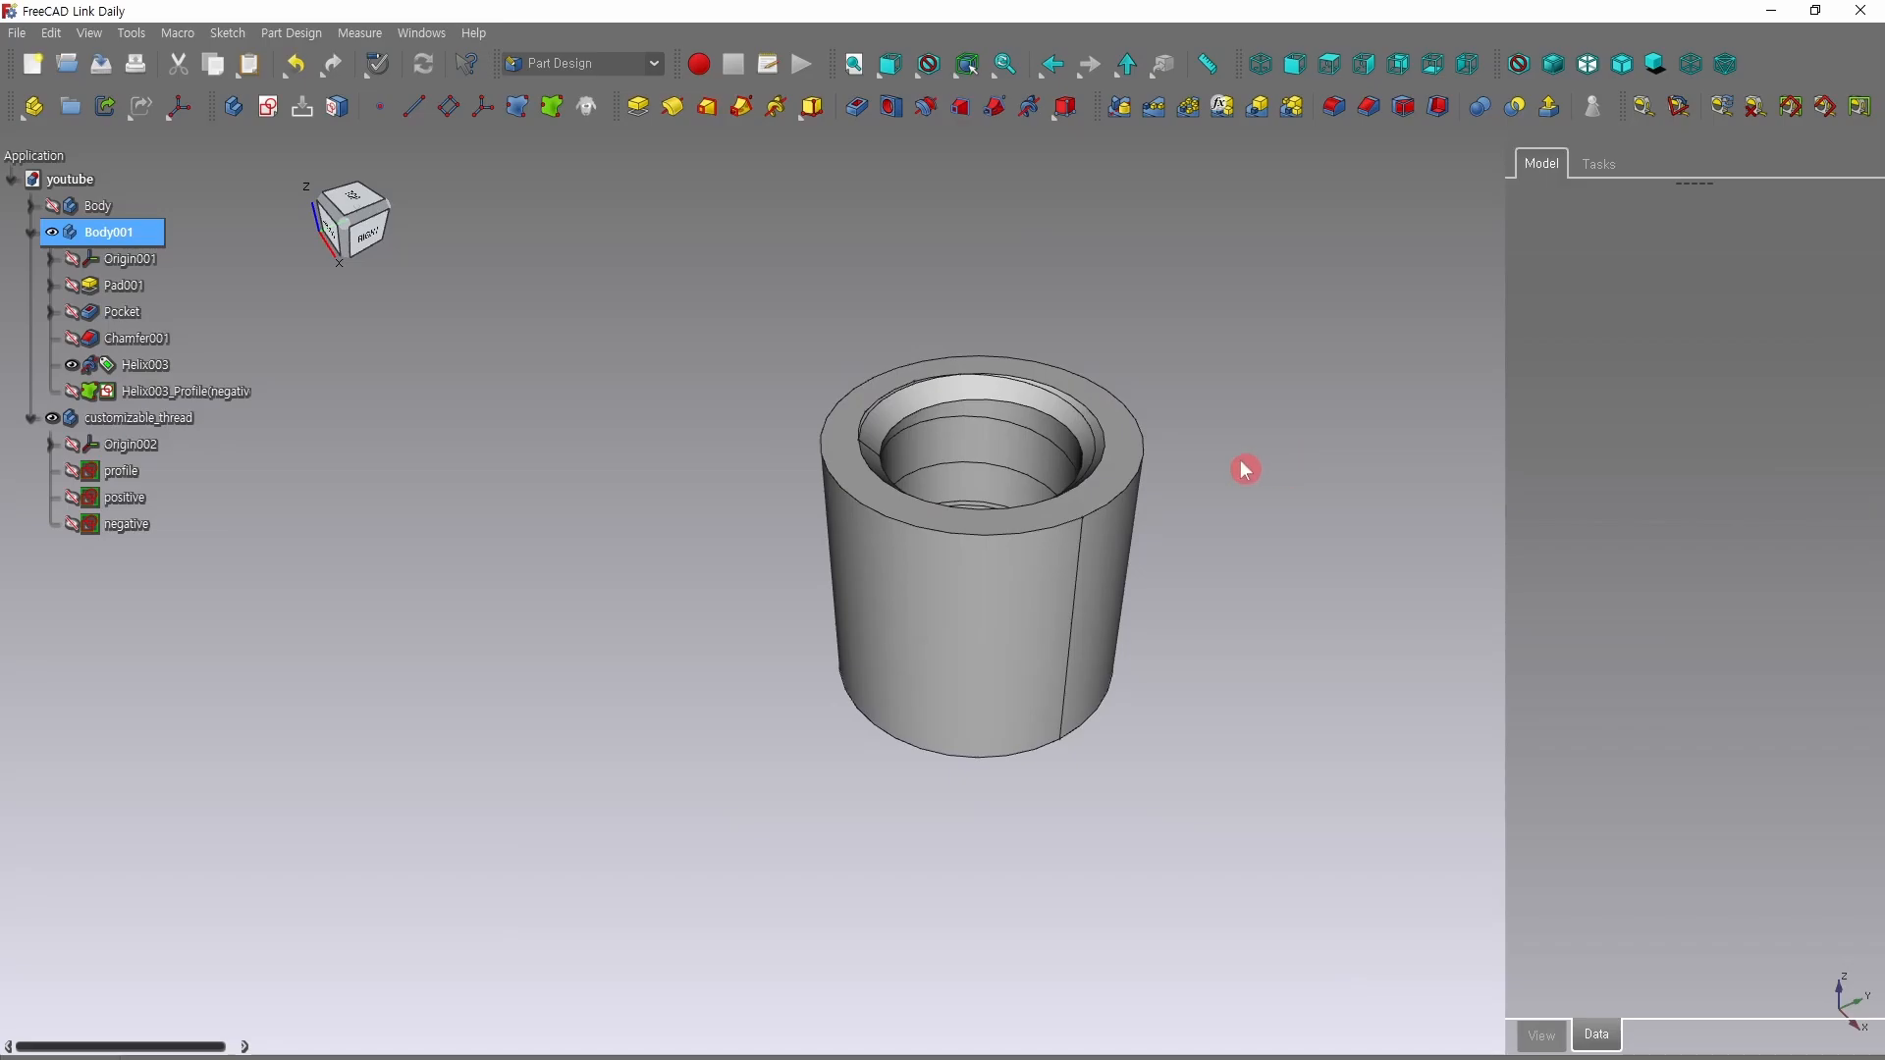
left_click(150, 390)
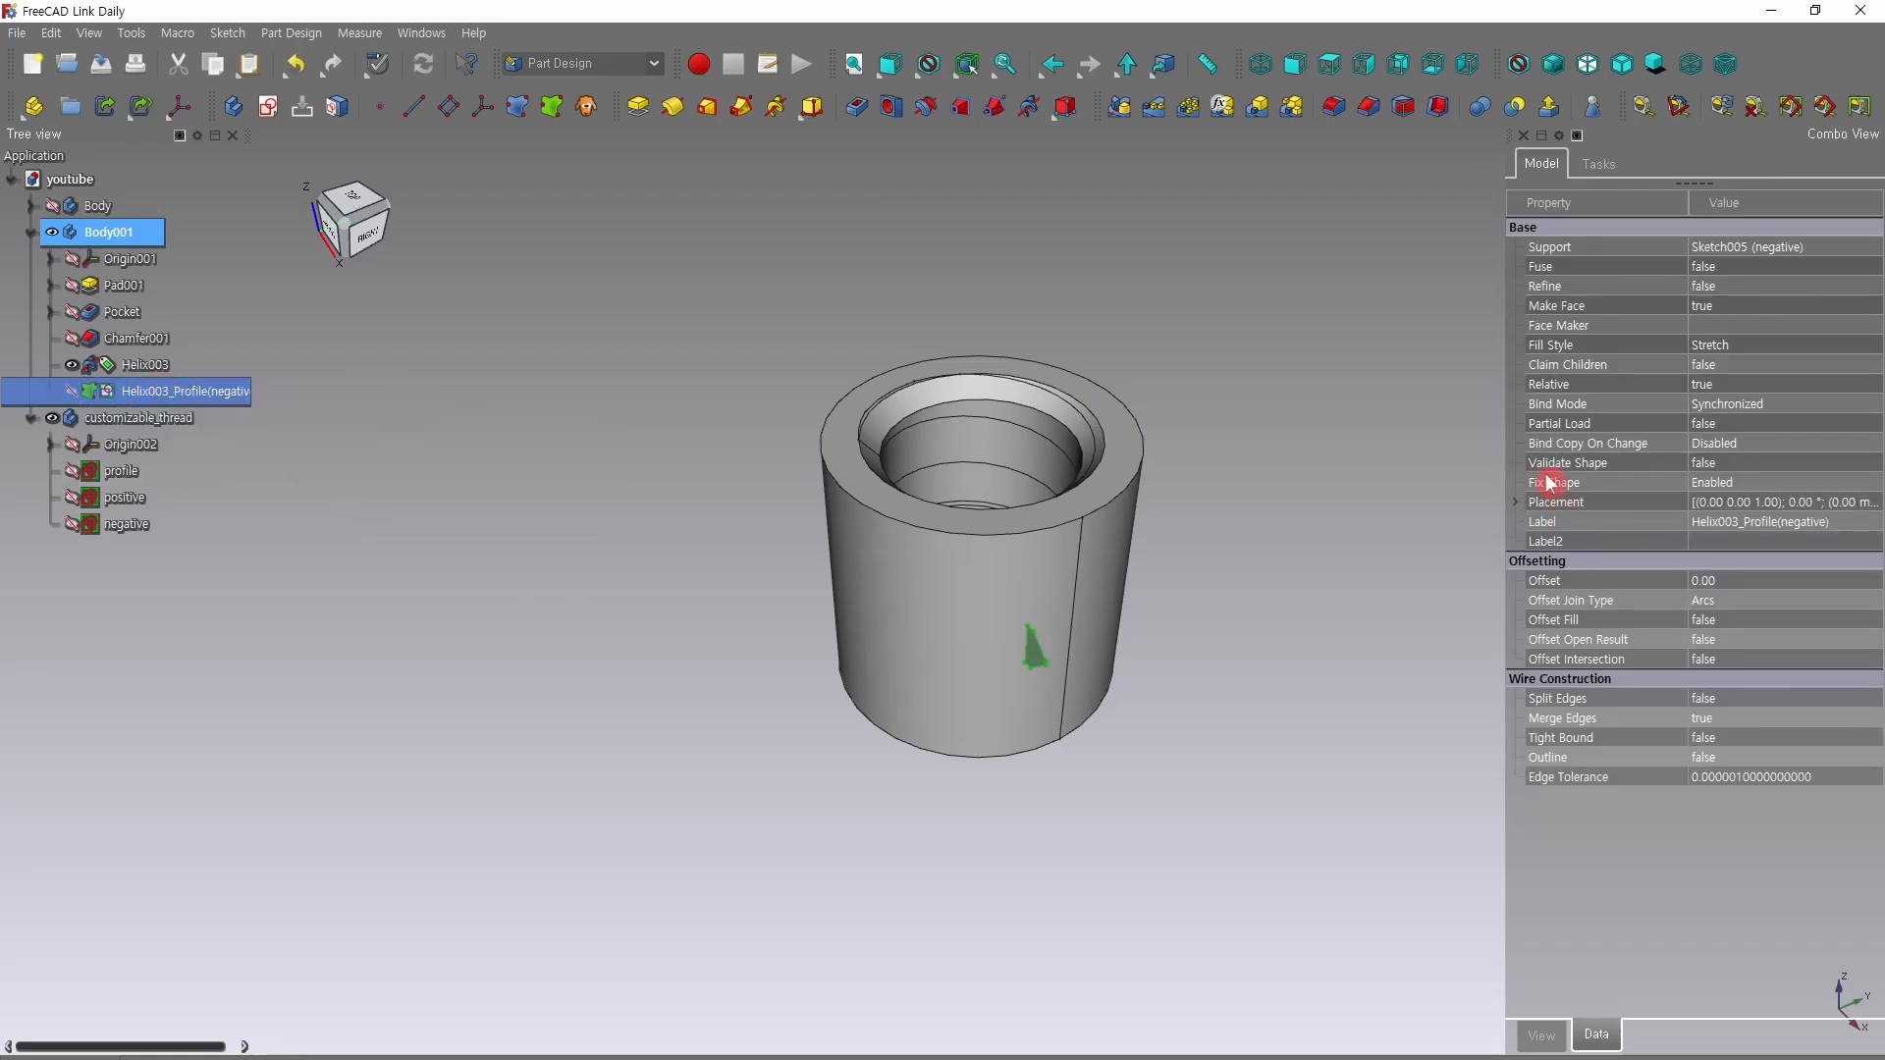
left_click(1517, 501)
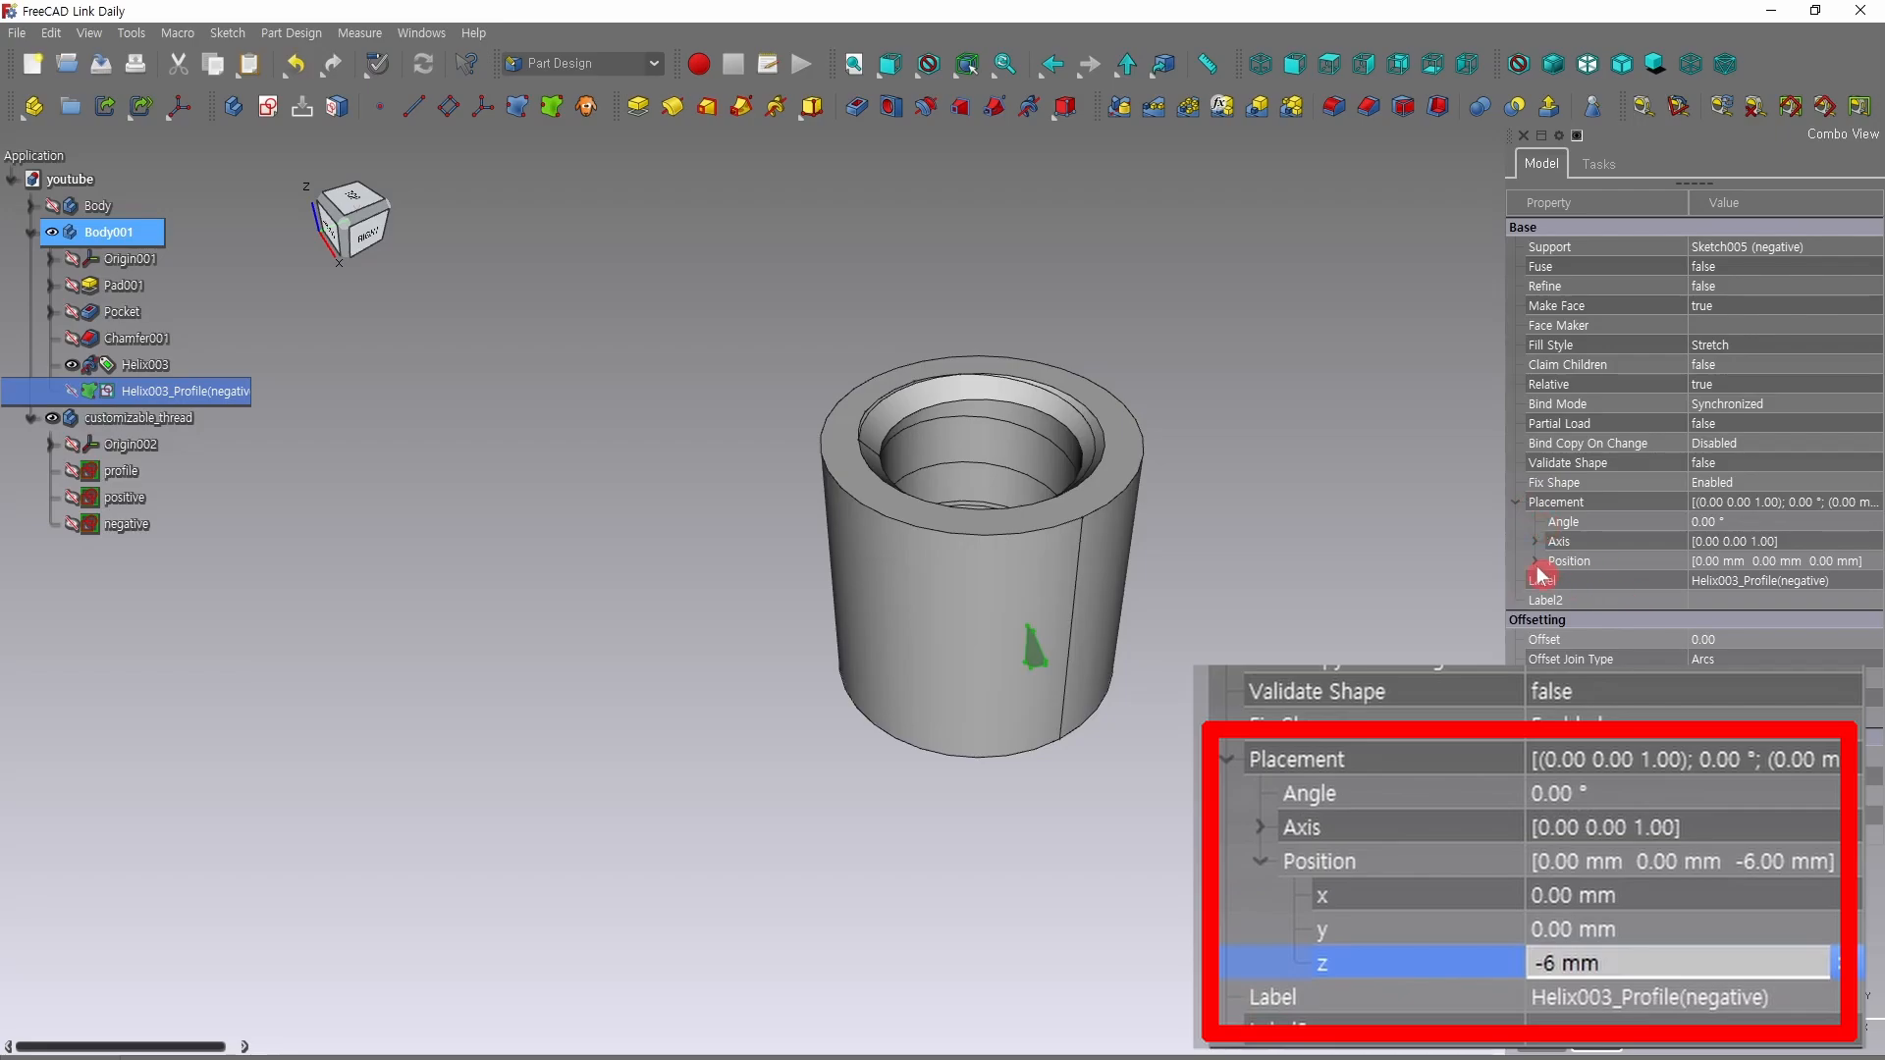
left_click(1536, 561)
left_click(1706, 620)
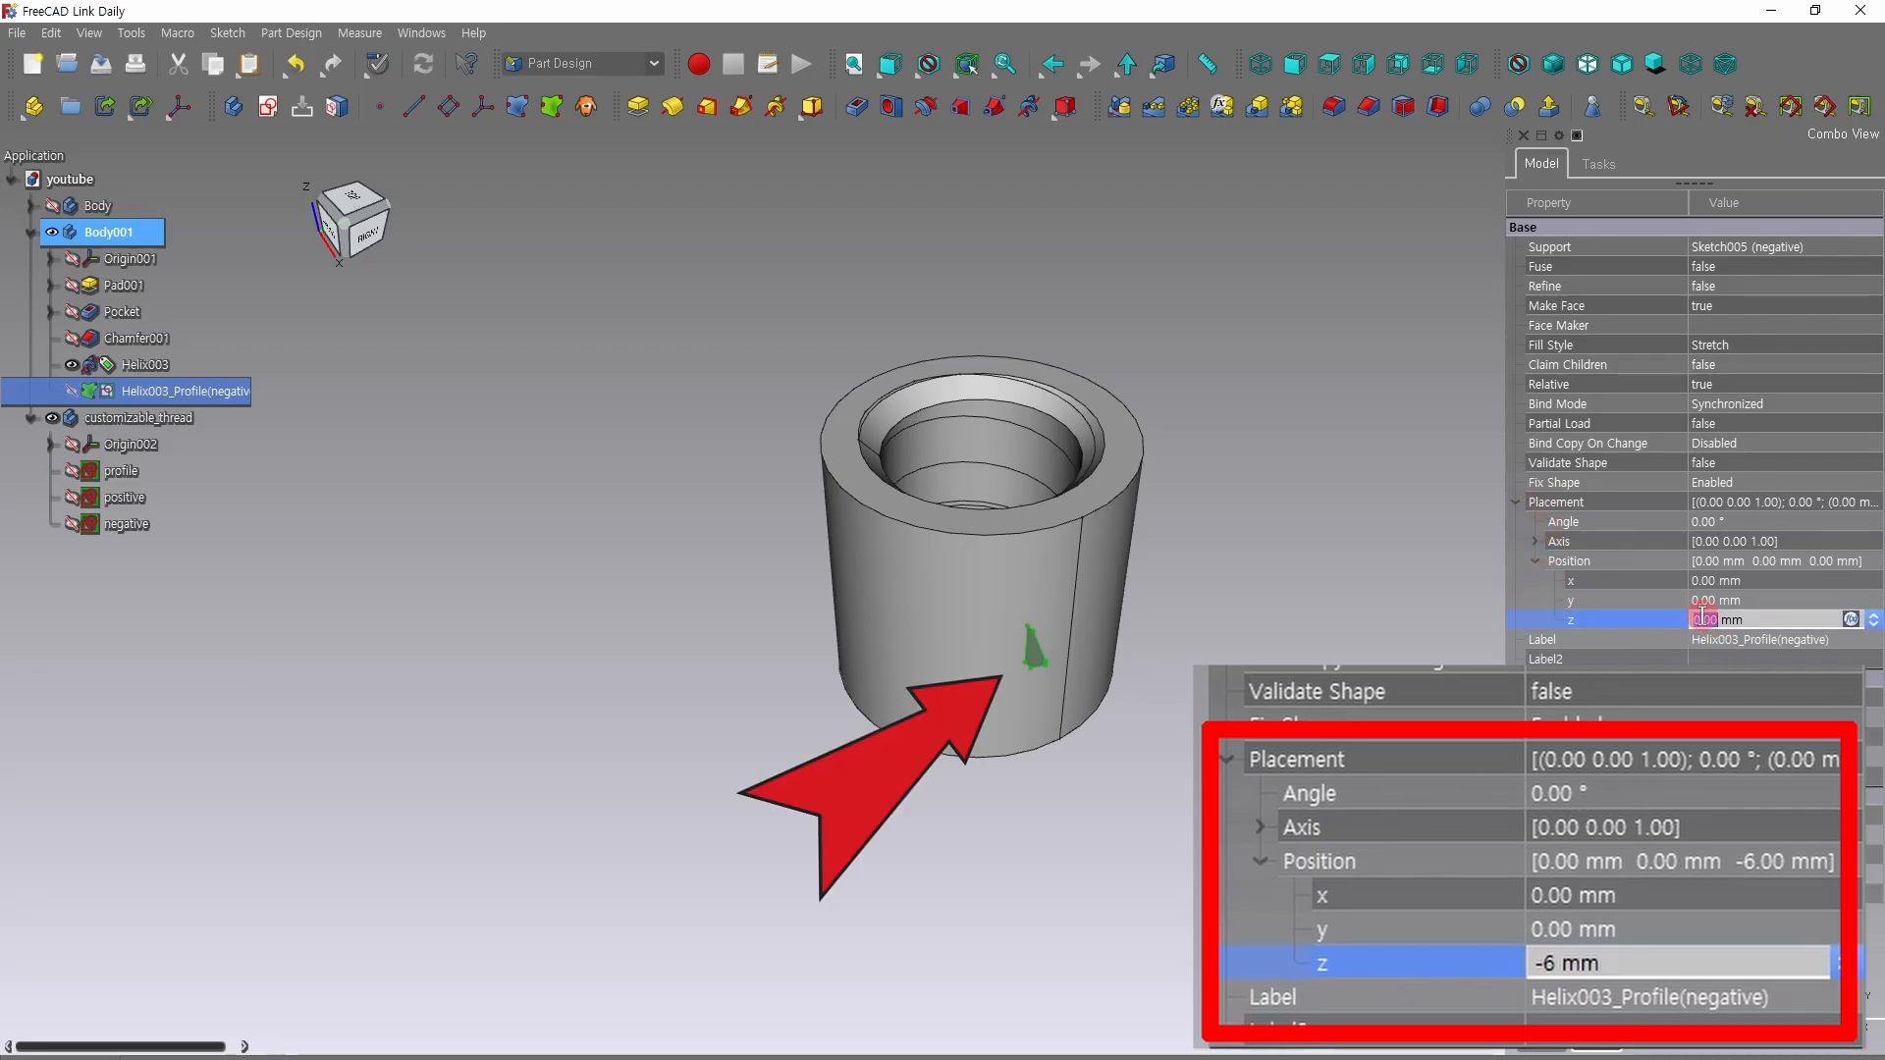
type("-6")
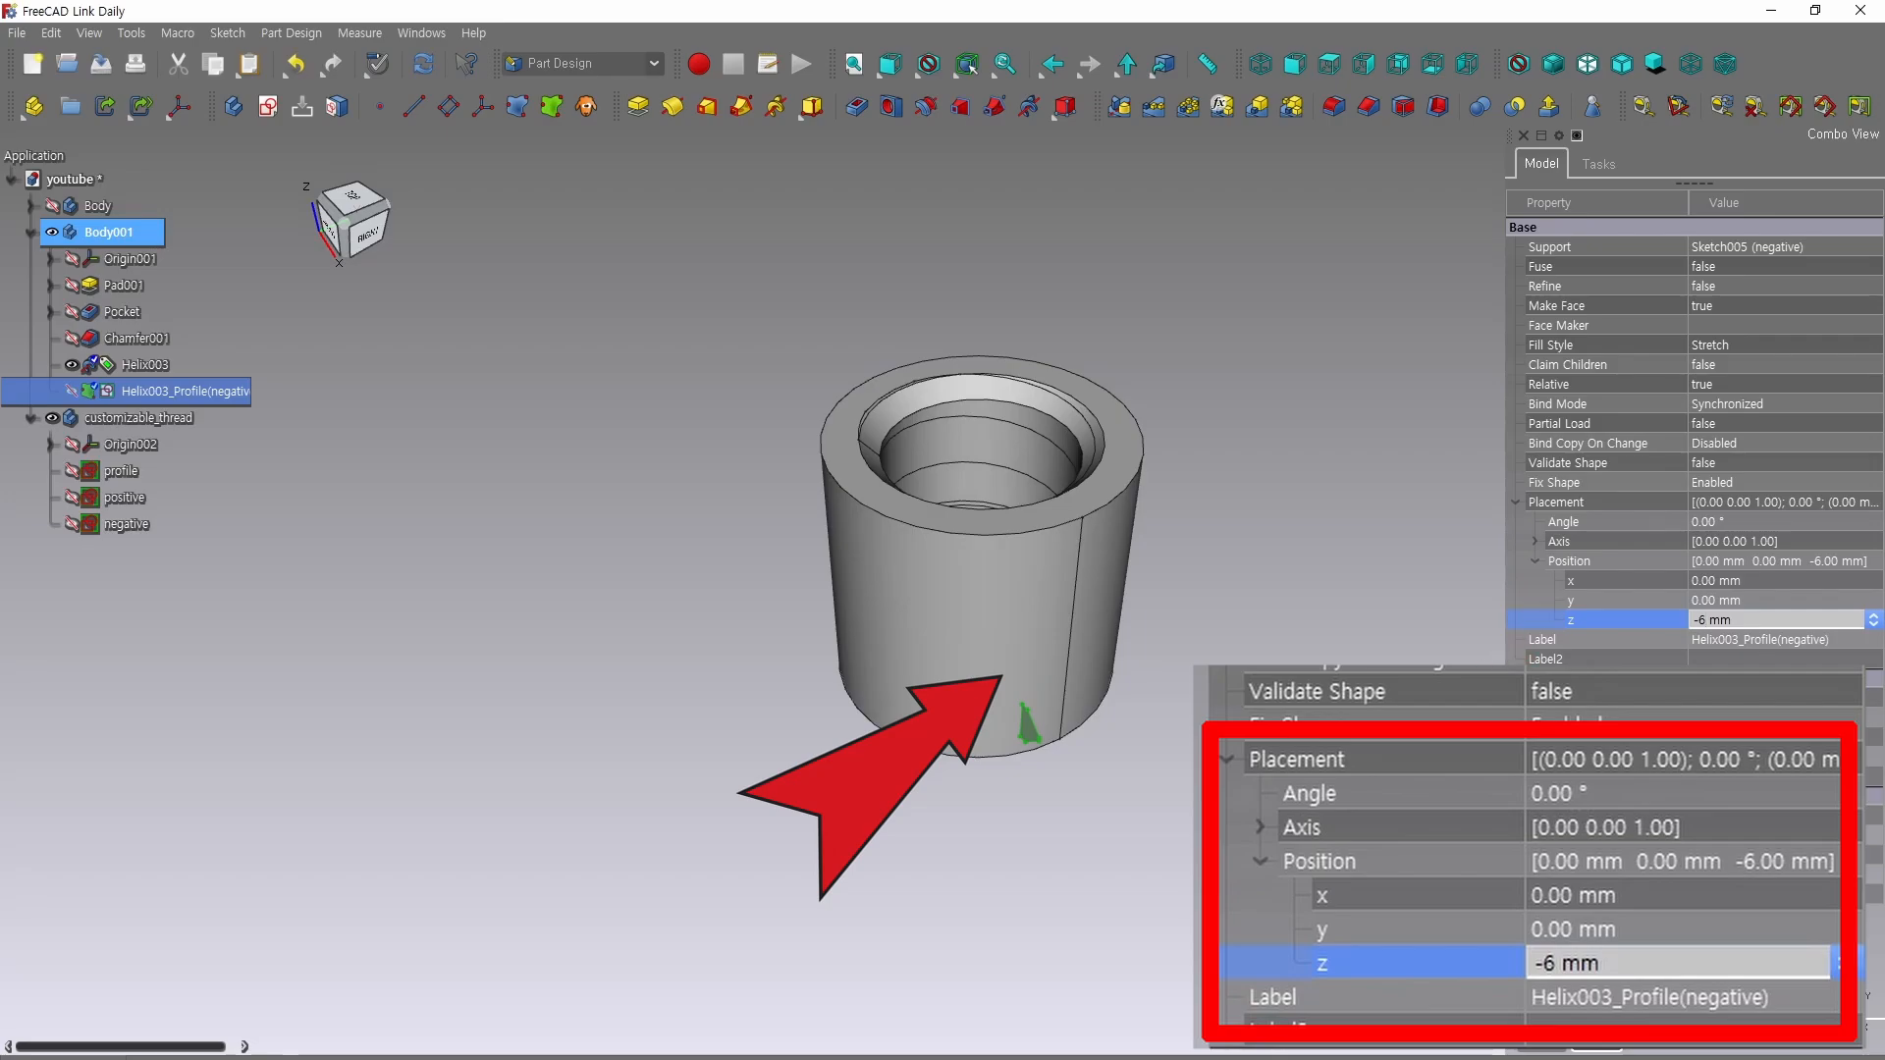
Apply the -6 mm z position of the Helix003_Profile(negative) binder and inspect the profile at the body's lower end.
key("Return")
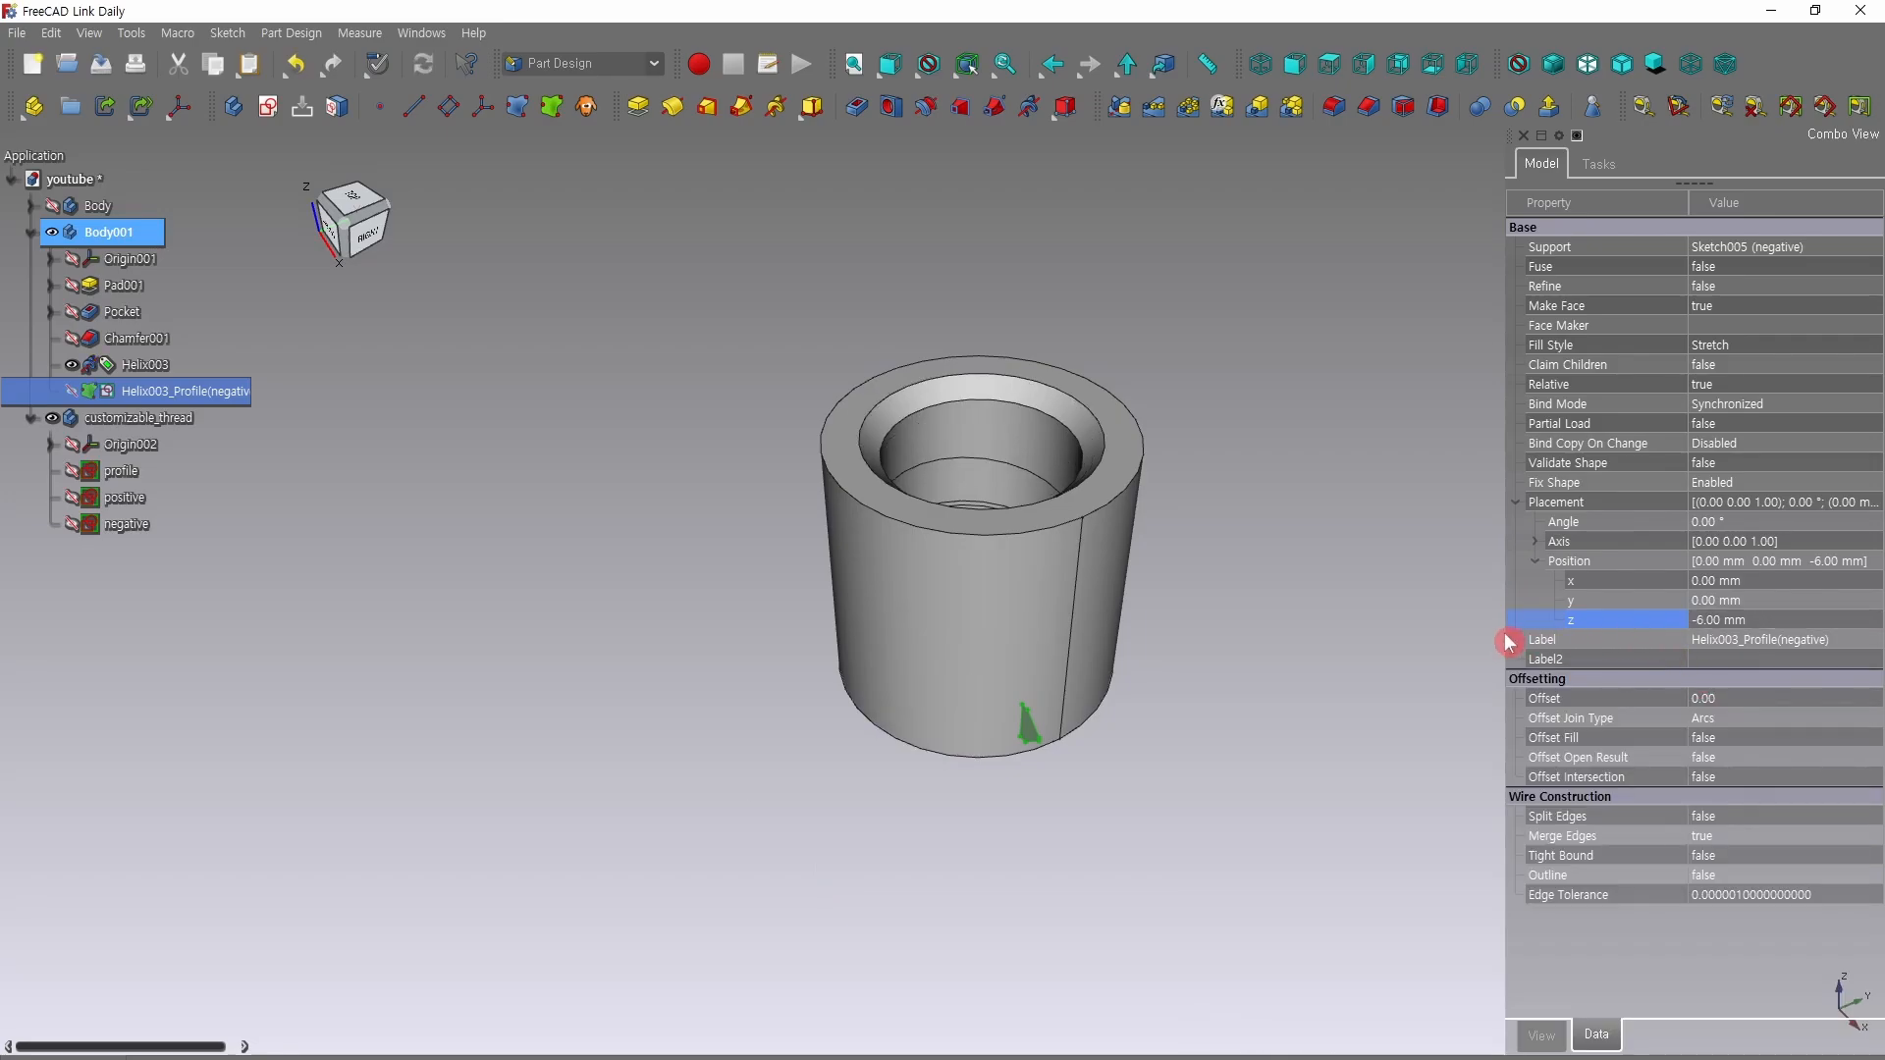
middle_click_drag(1330, 644, 1403, 501)
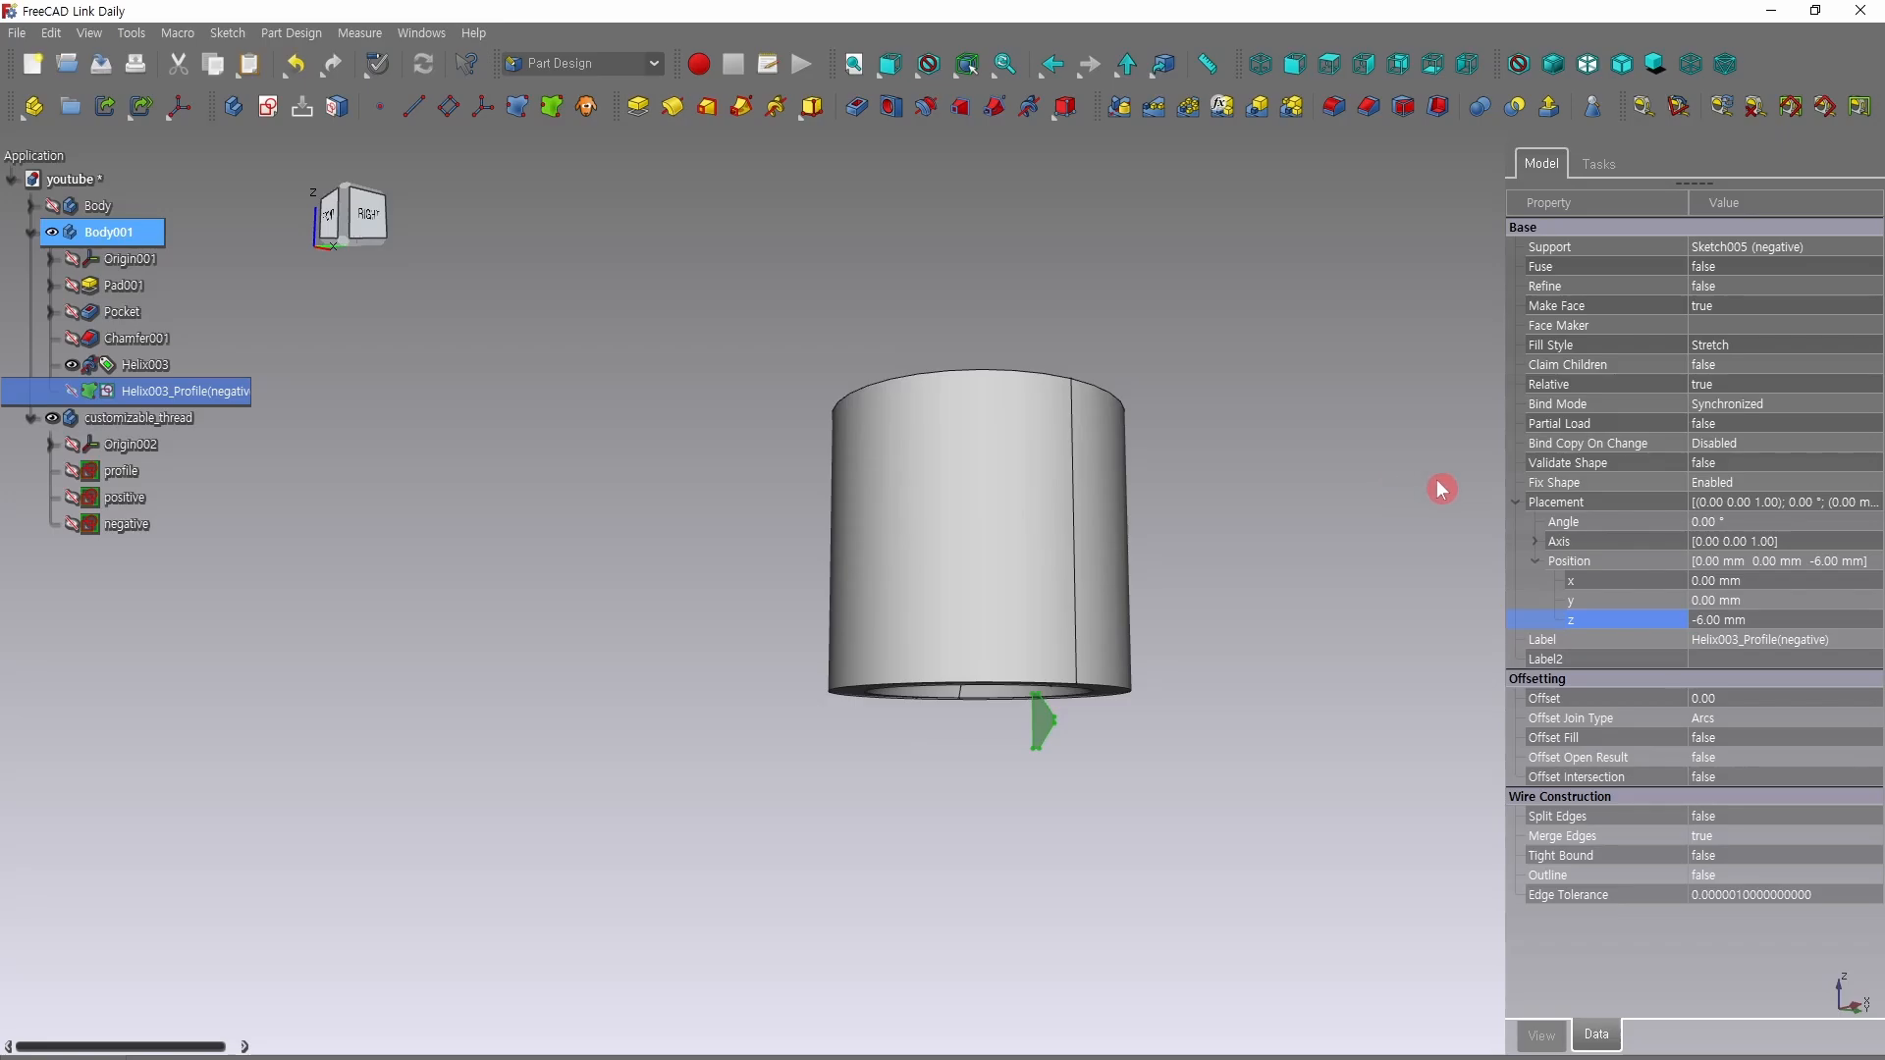
scroll(1119, 705, "up", 5)
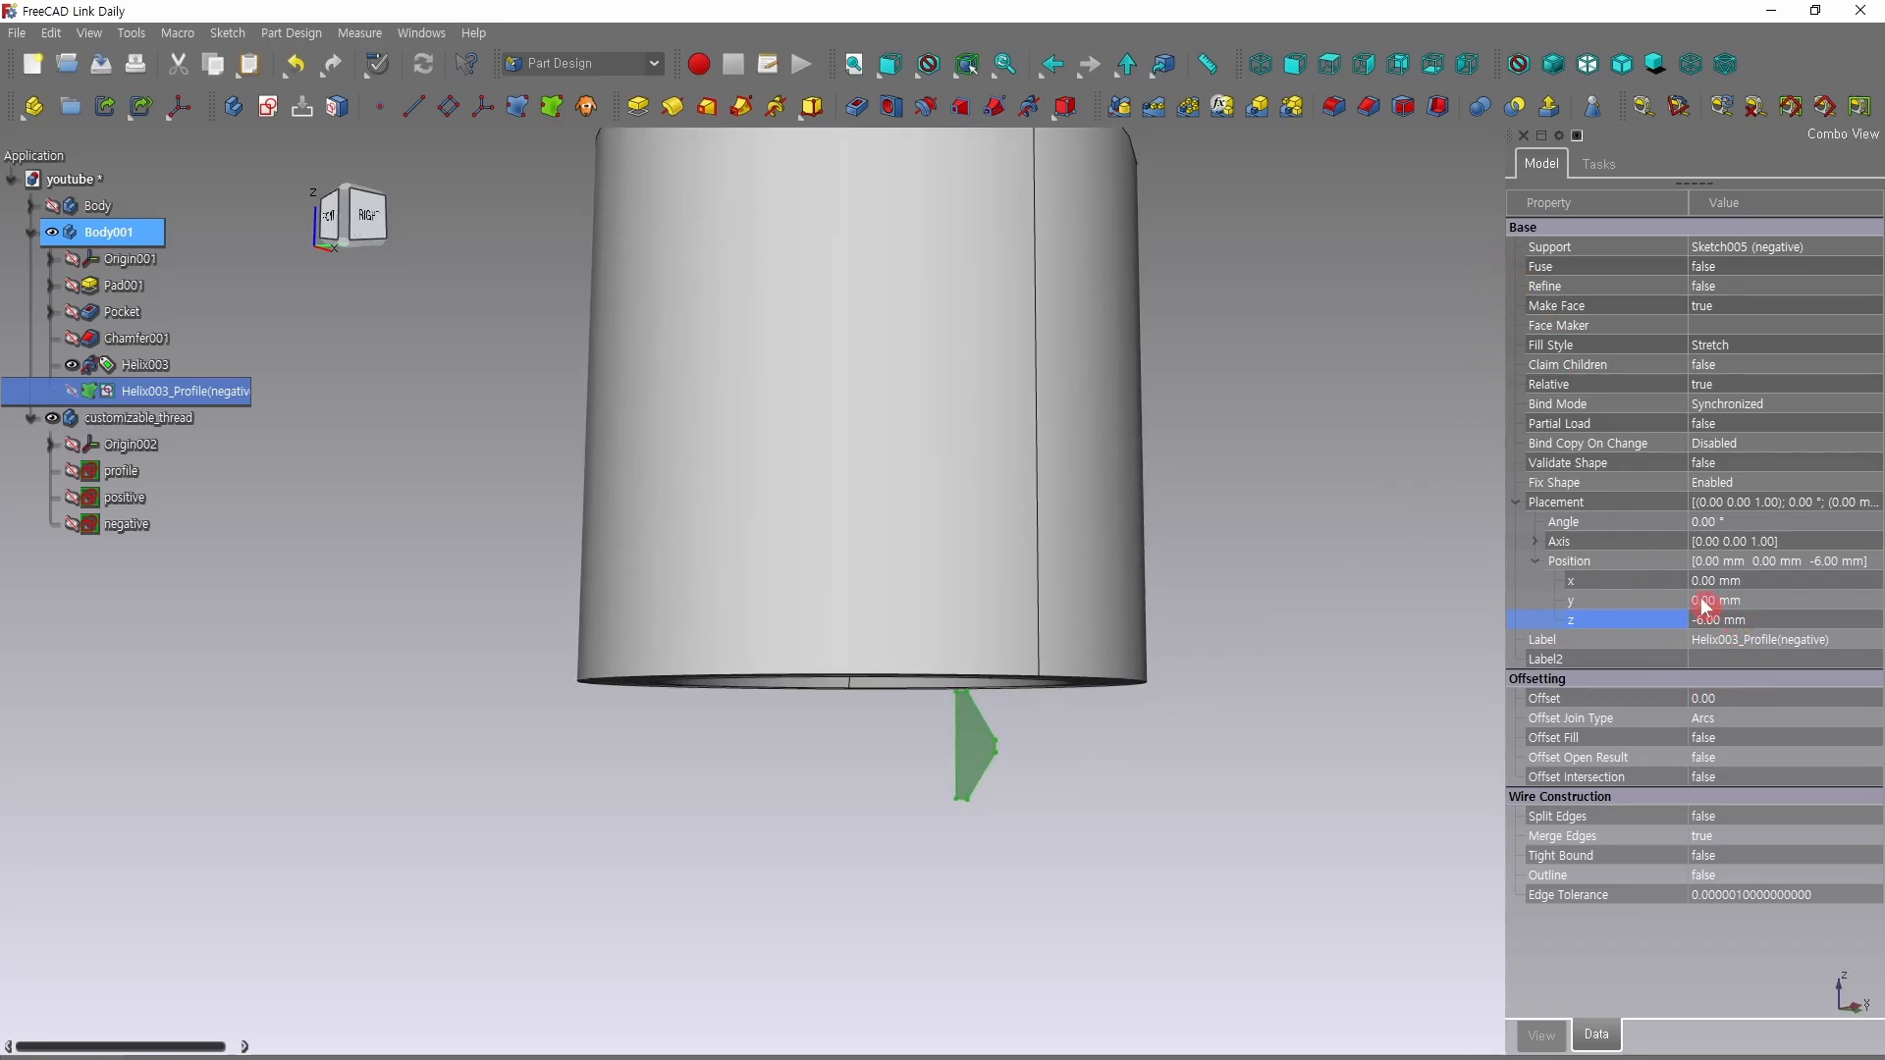
Edit the subtractive helix Helix003 and set its height to 18 mm.
left_click(496, 488)
left_click(163, 371)
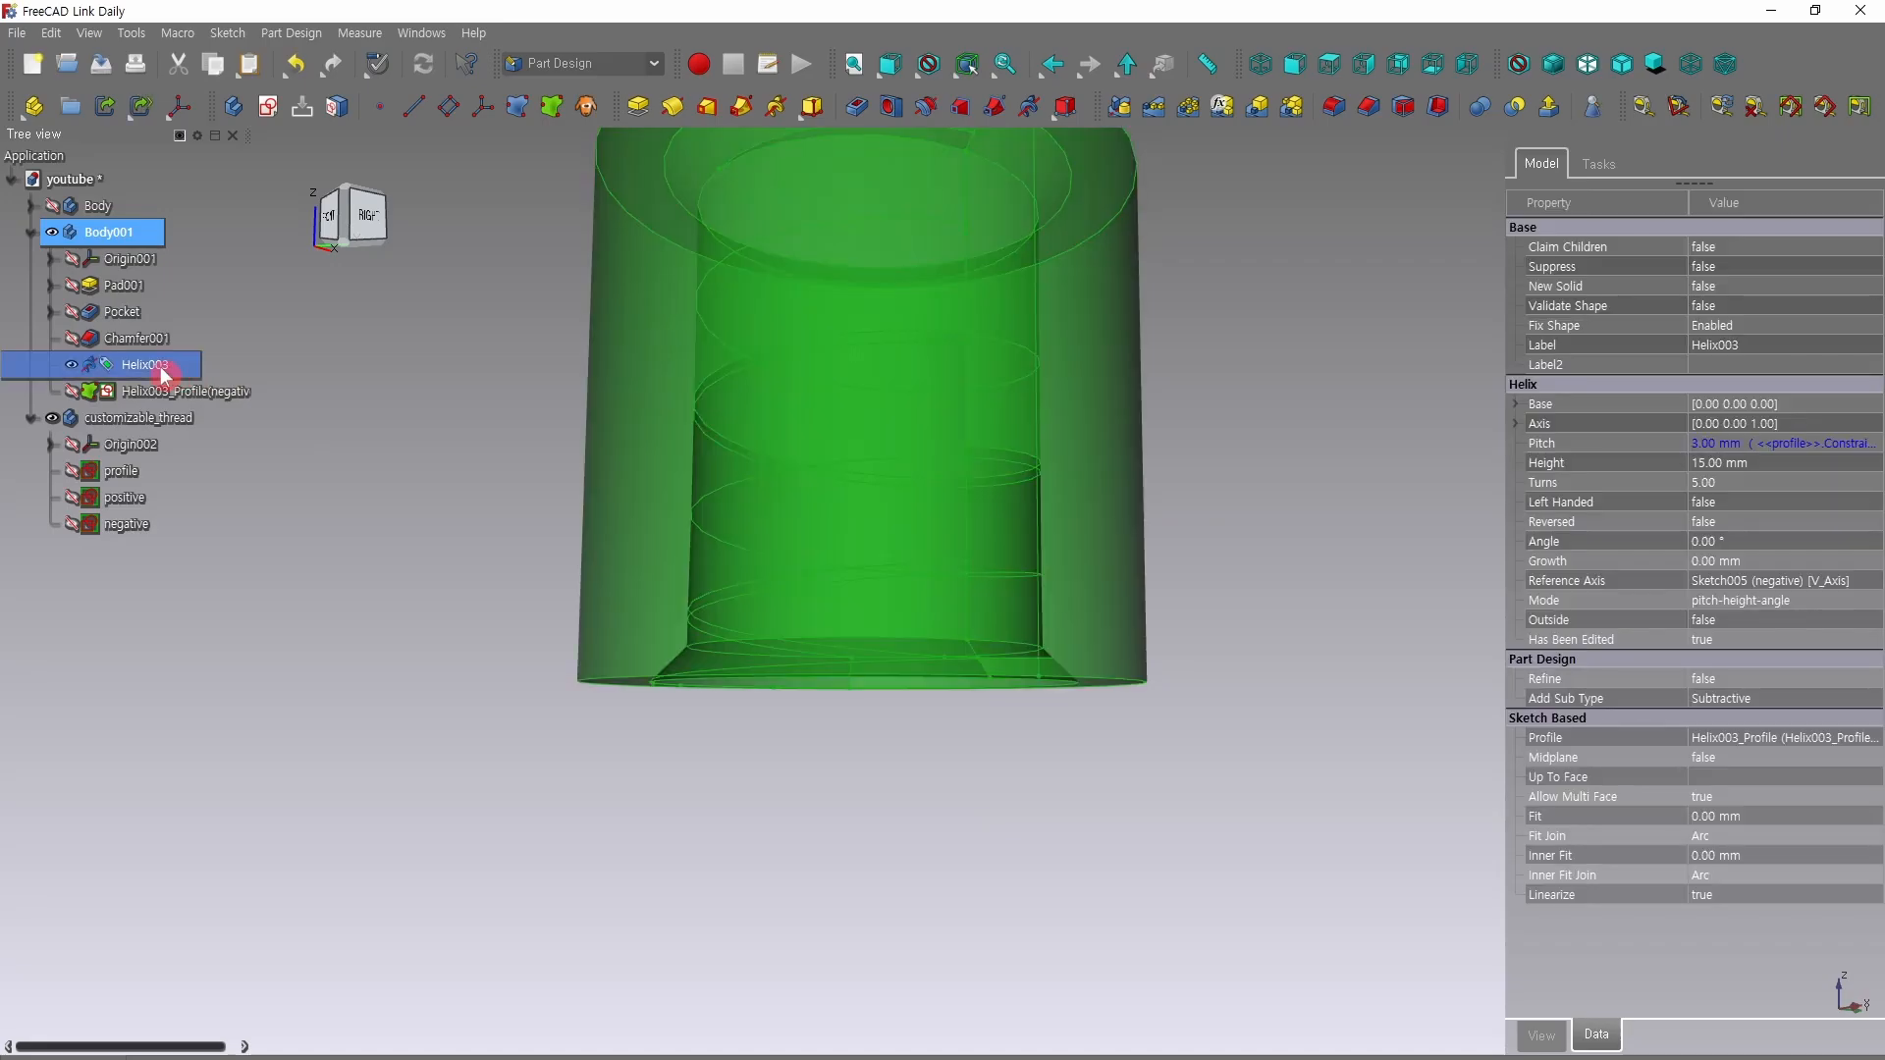
double_click(163, 371)
scroll(1216, 551, "down", 3)
middle_click_drag(1237, 472, 1300, 522)
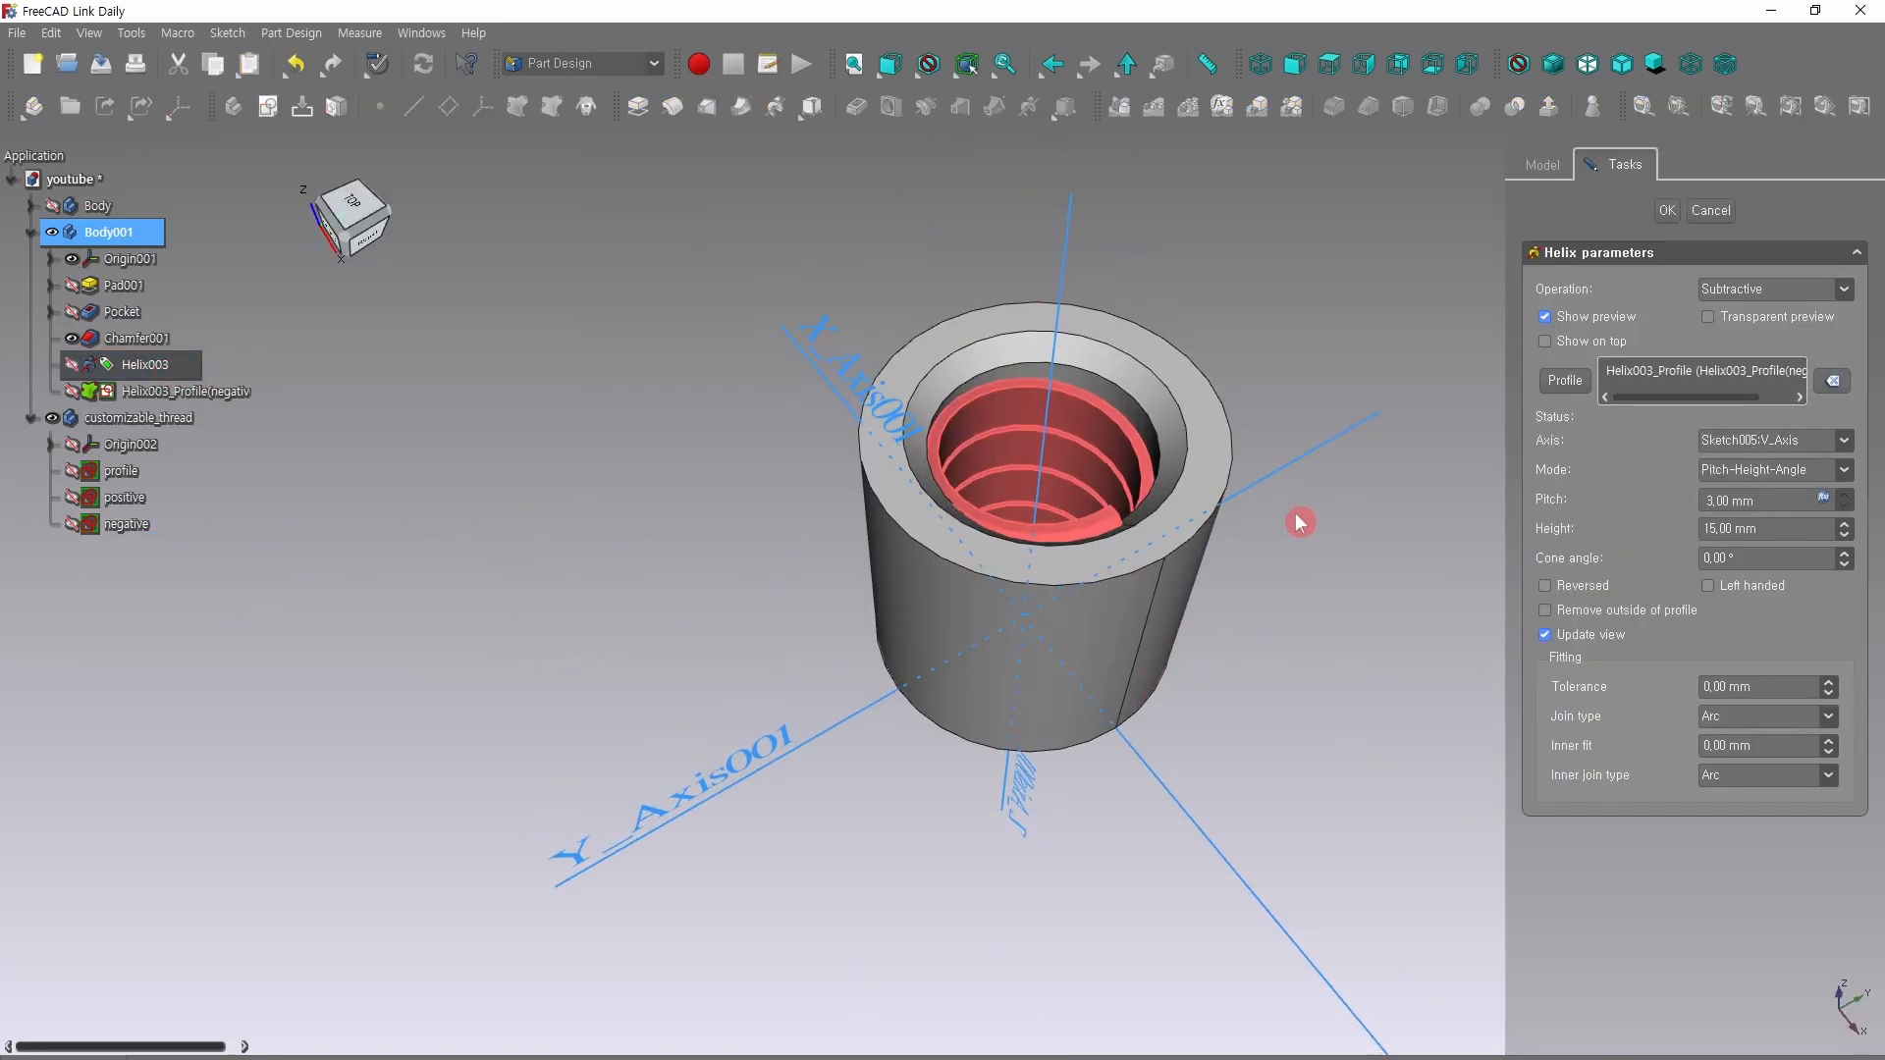
scroll(1286, 506, "up", 5)
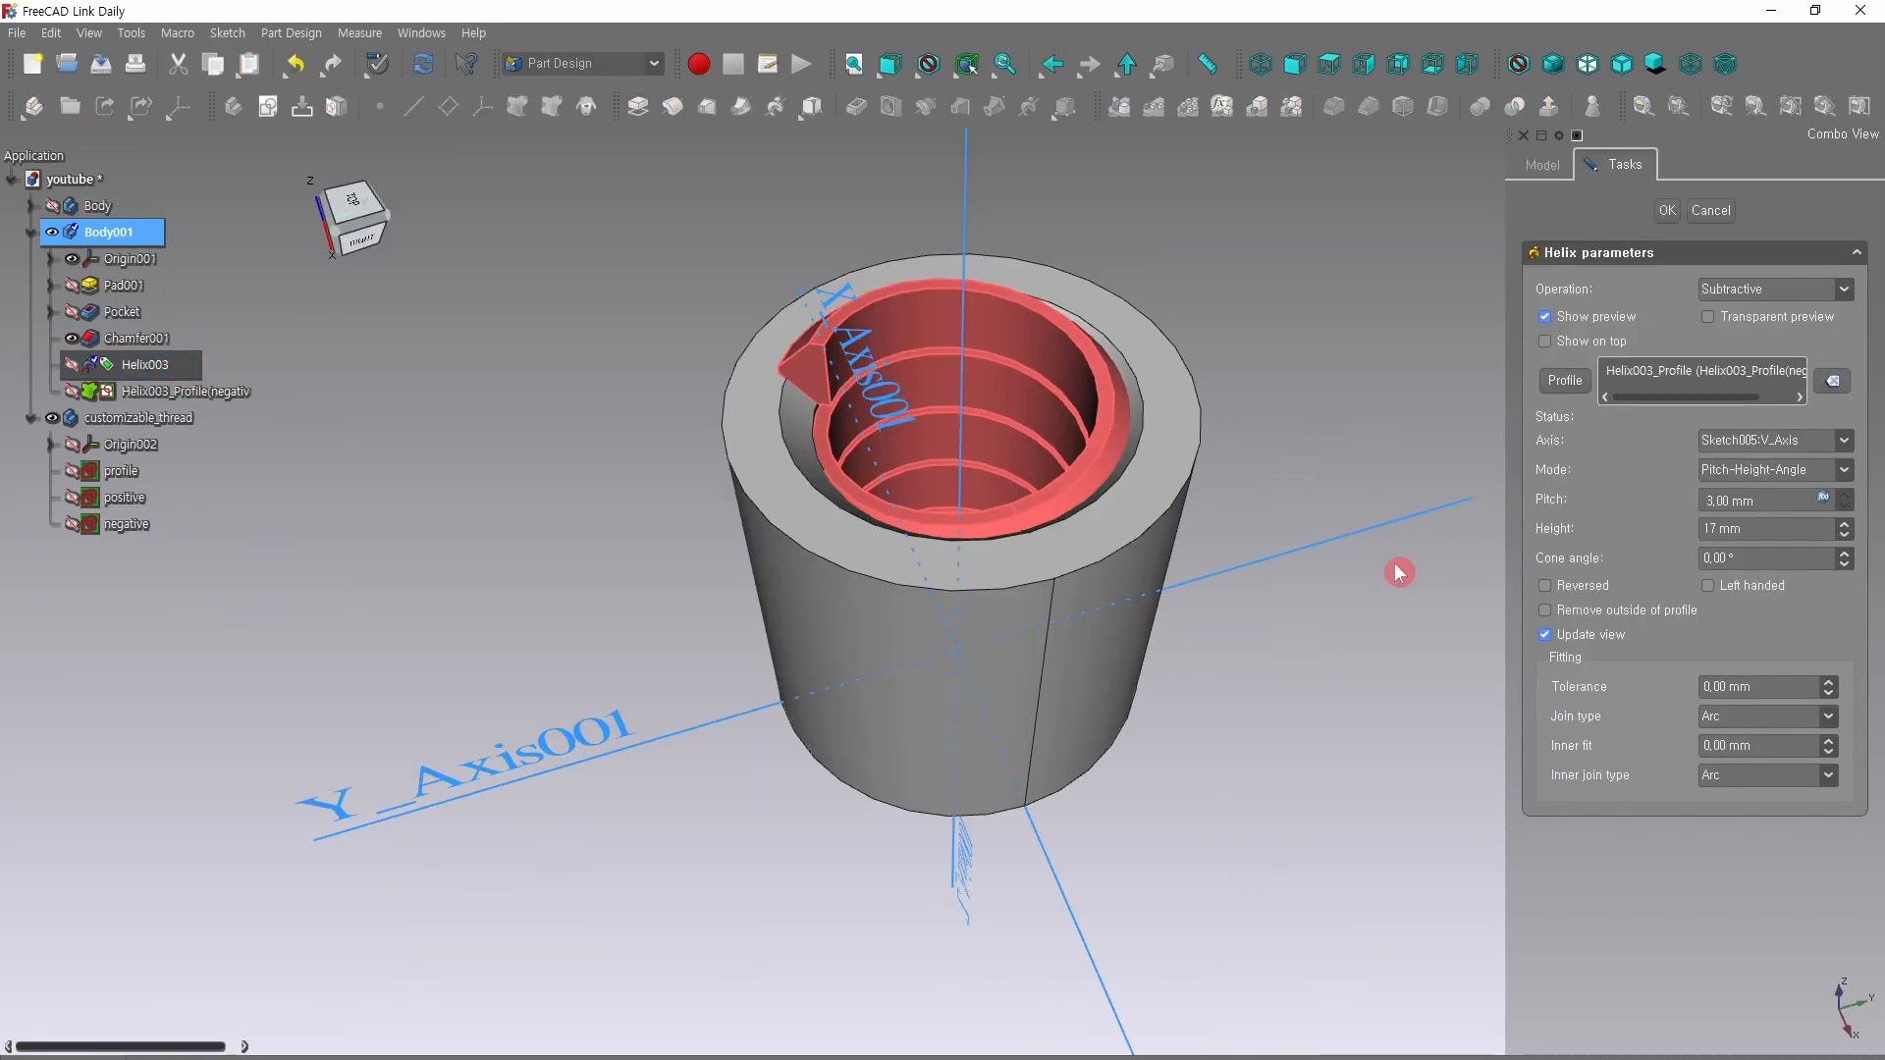
middle_click_drag(1399, 573, 1695, 631)
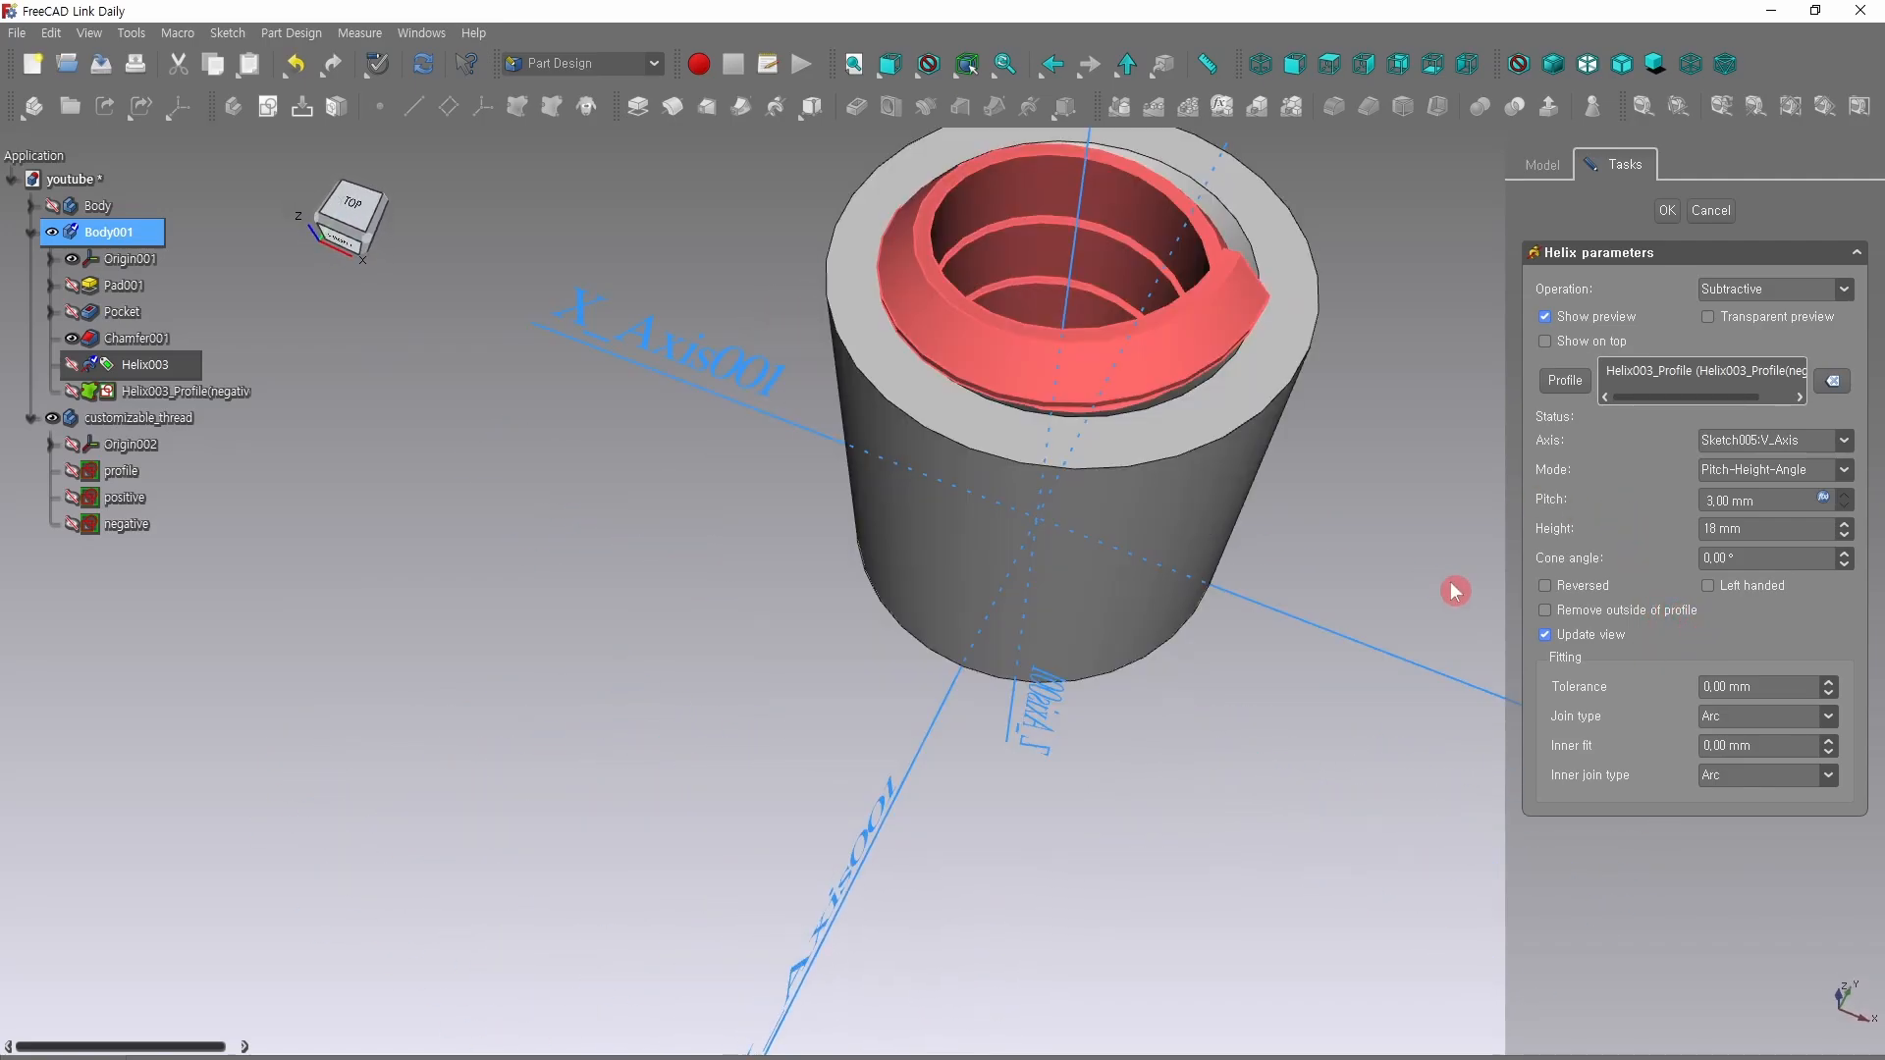
middle_click_drag(1455, 591, 1404, 524)
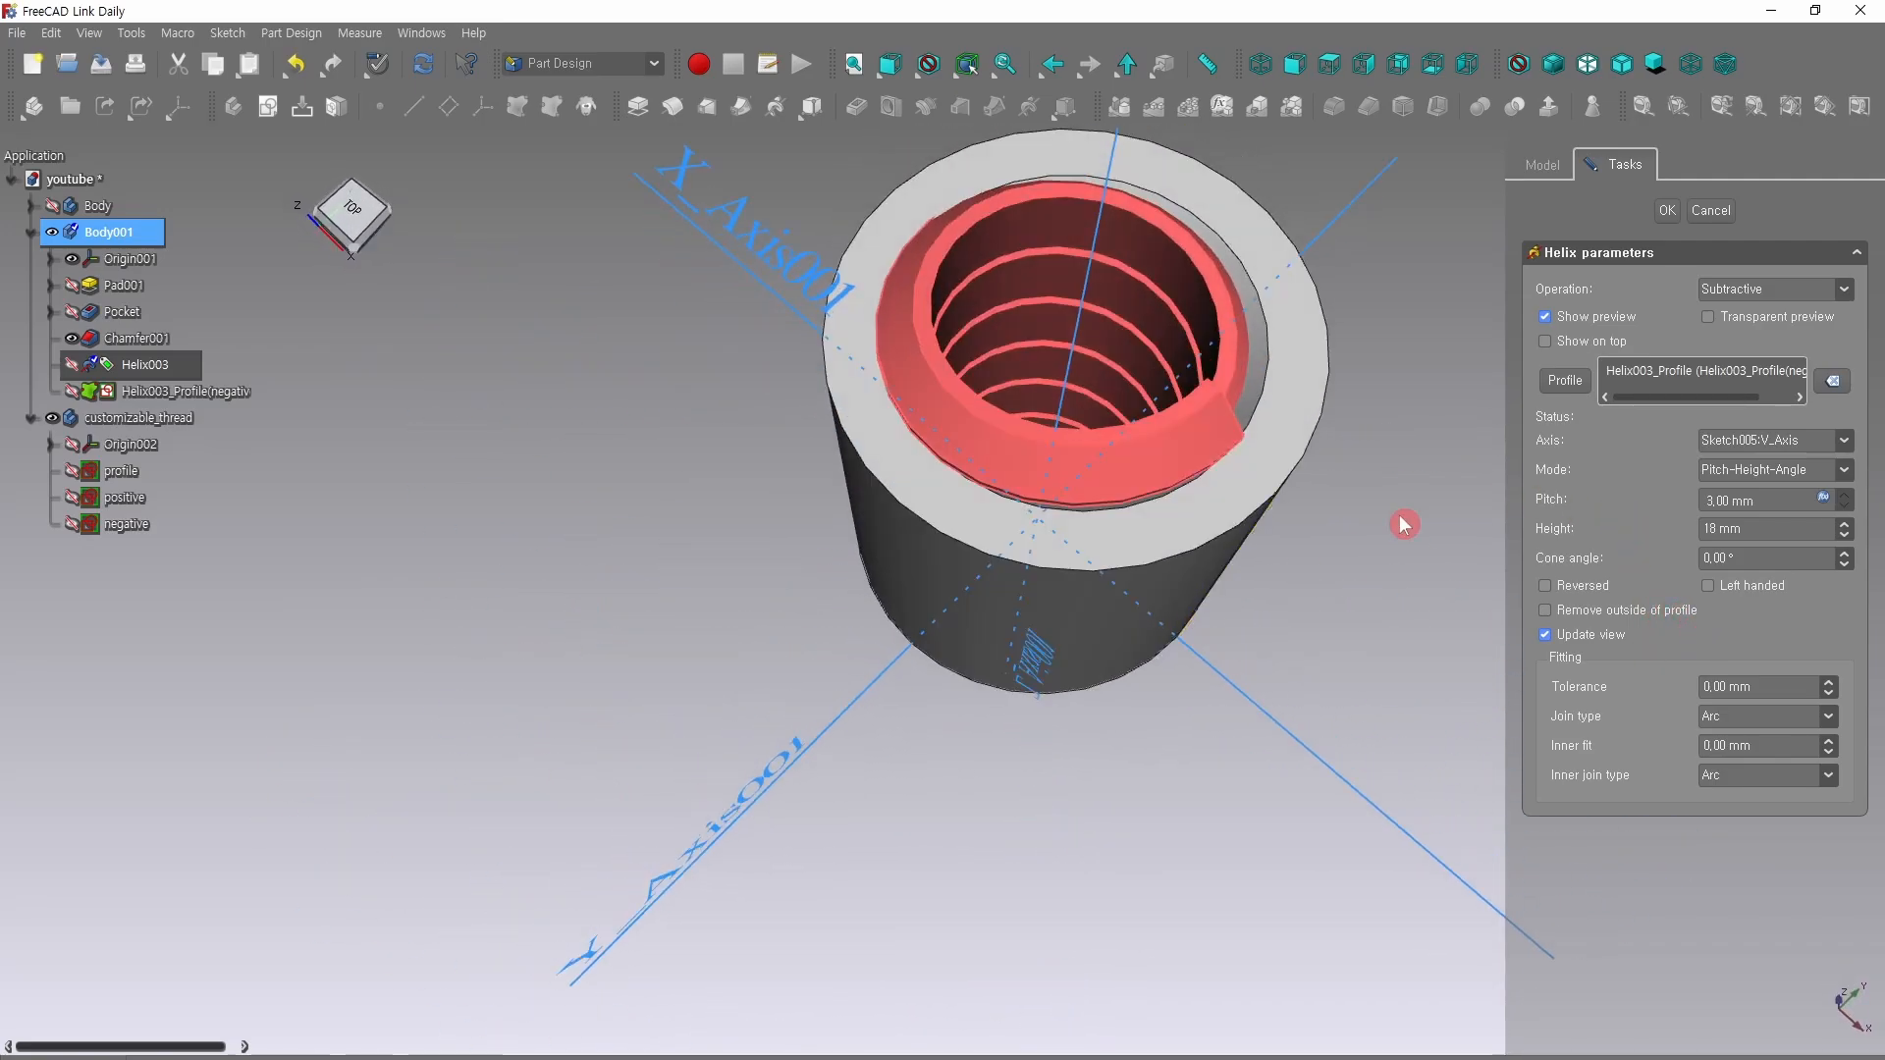
Turn off the helix preview, set the cone angle to 0.001°, and accept the feature.
left_click(1575, 316)
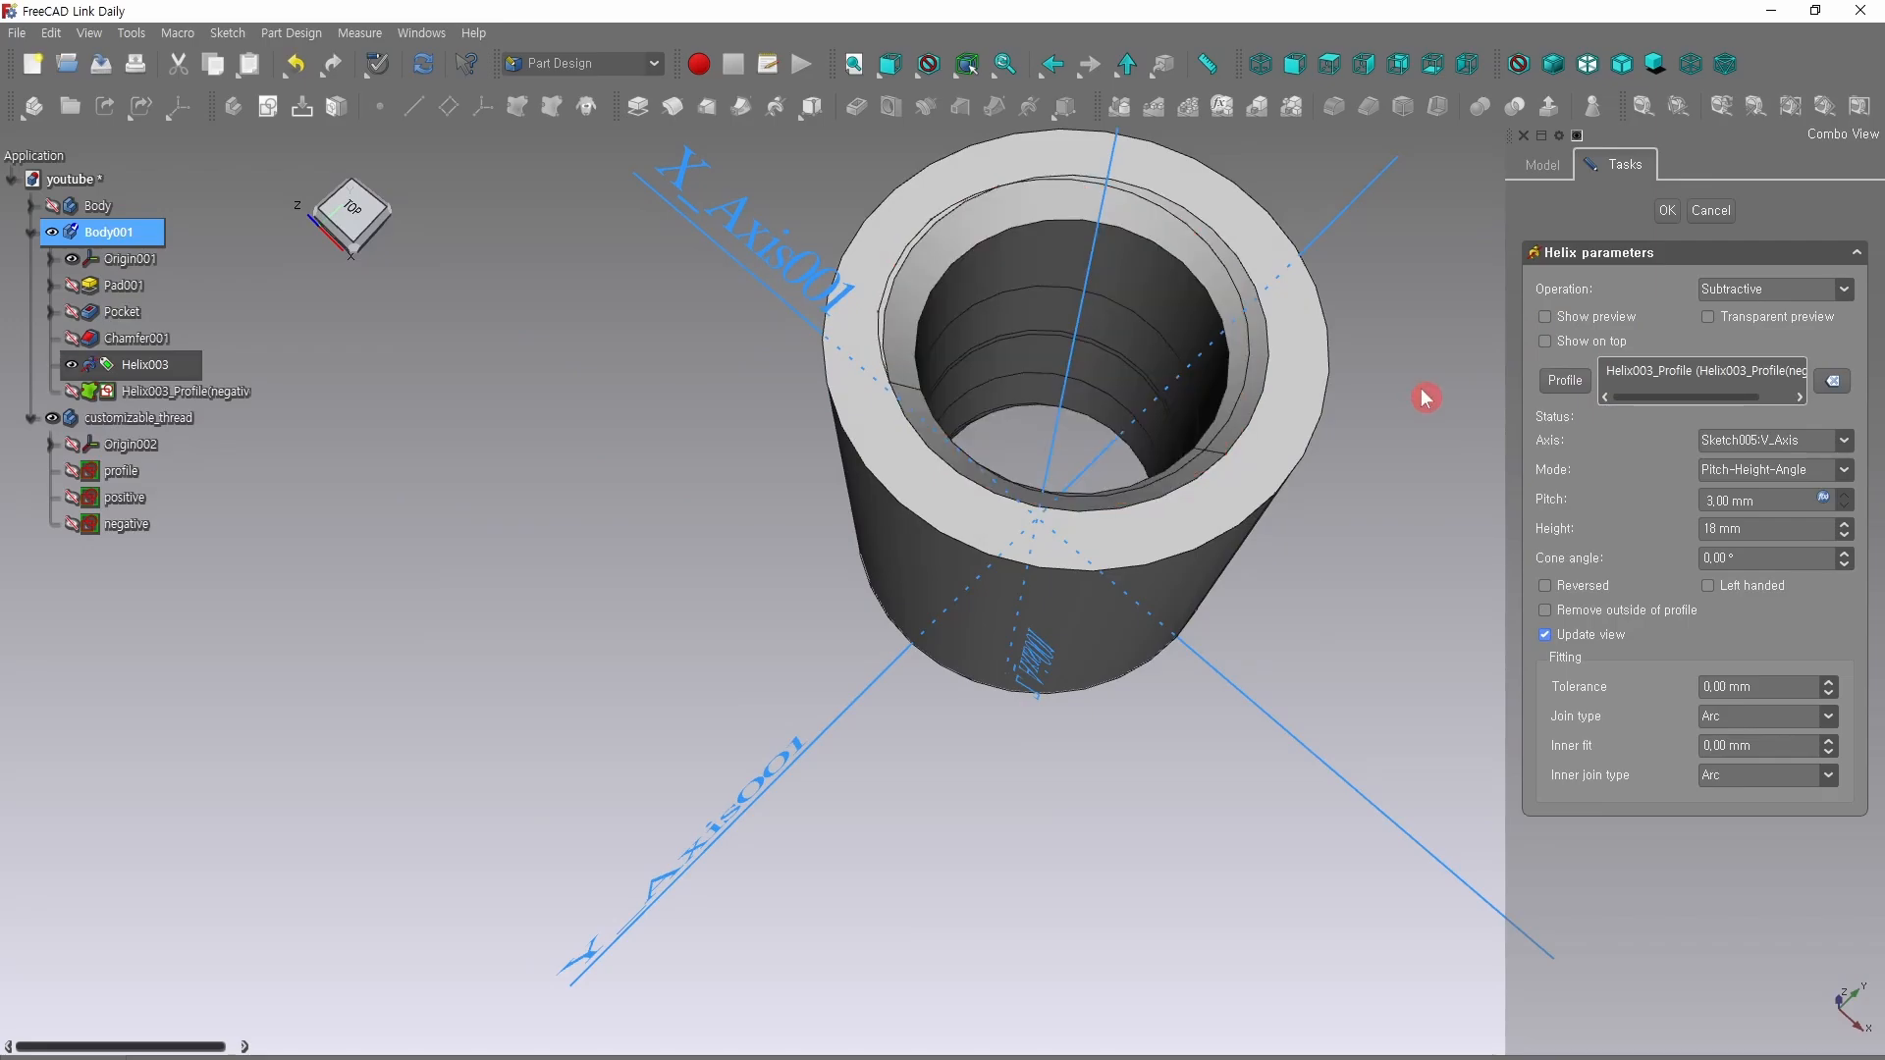
middle_click_drag(1426, 397, 1363, 453)
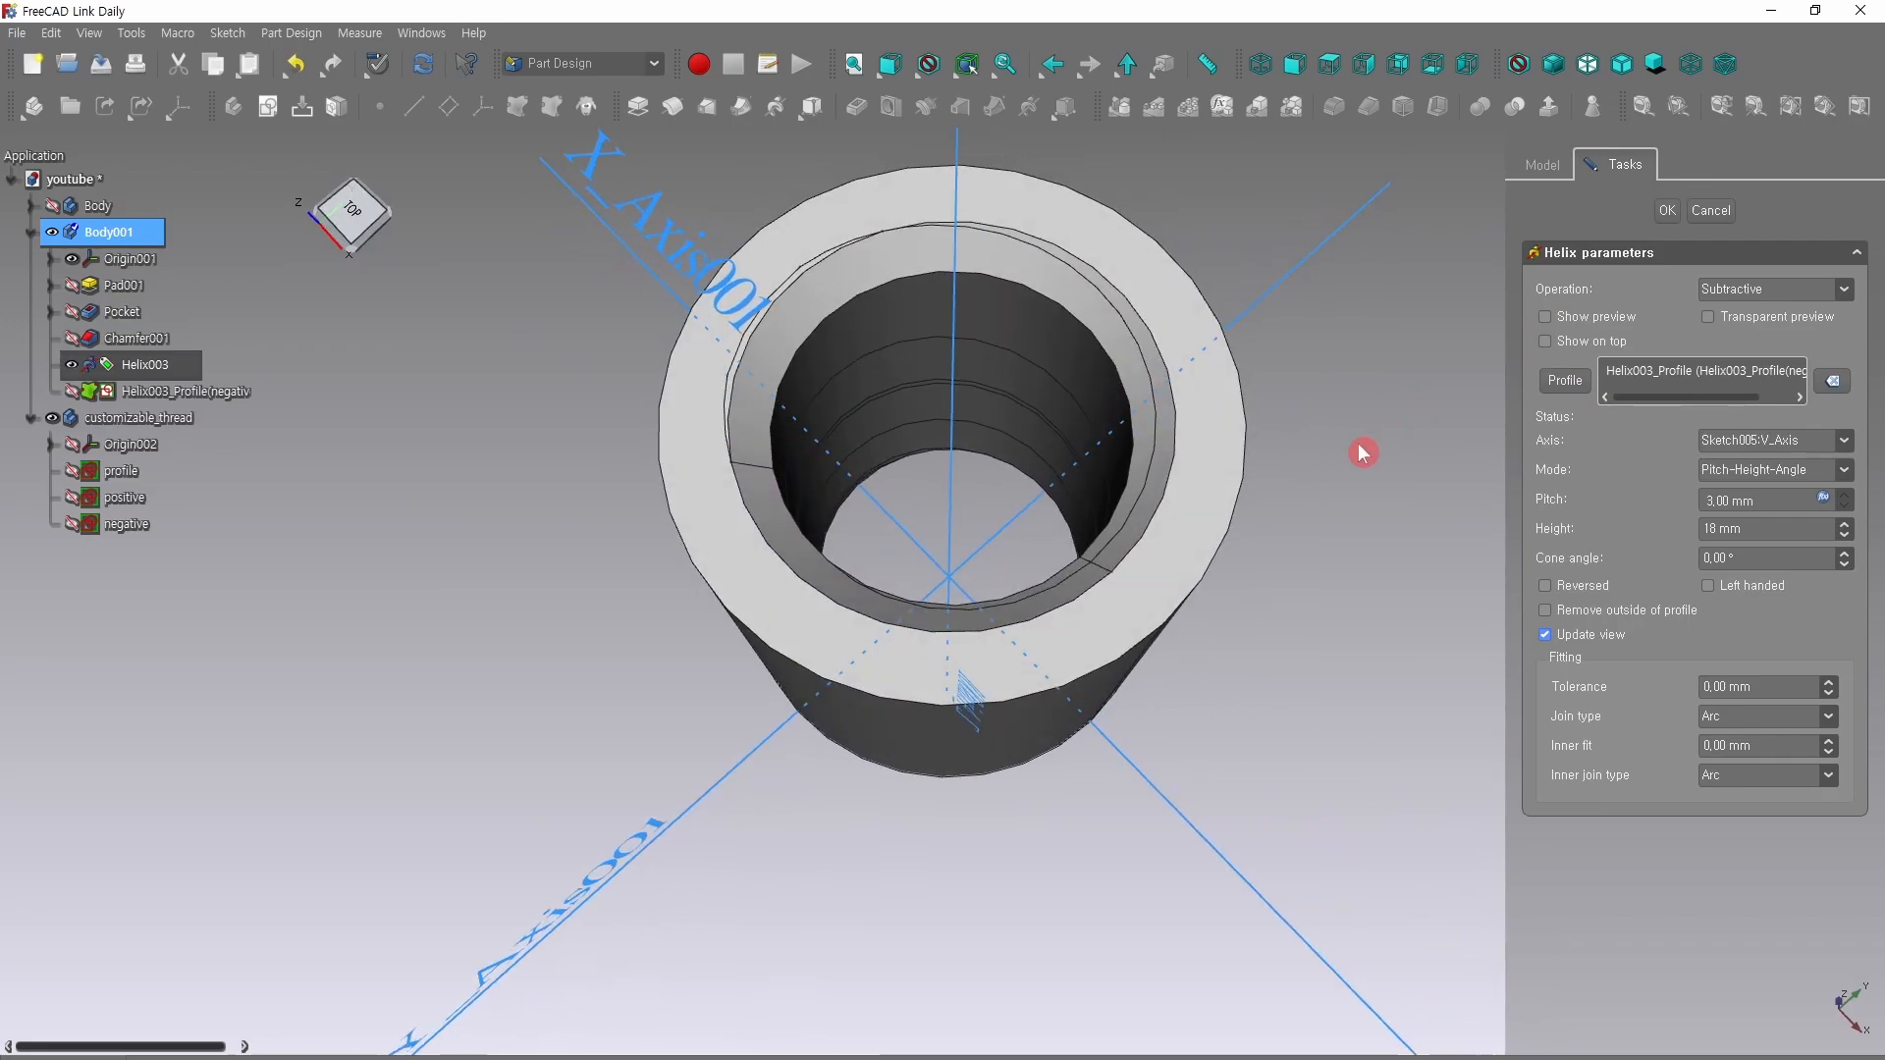
left_click(1732, 560)
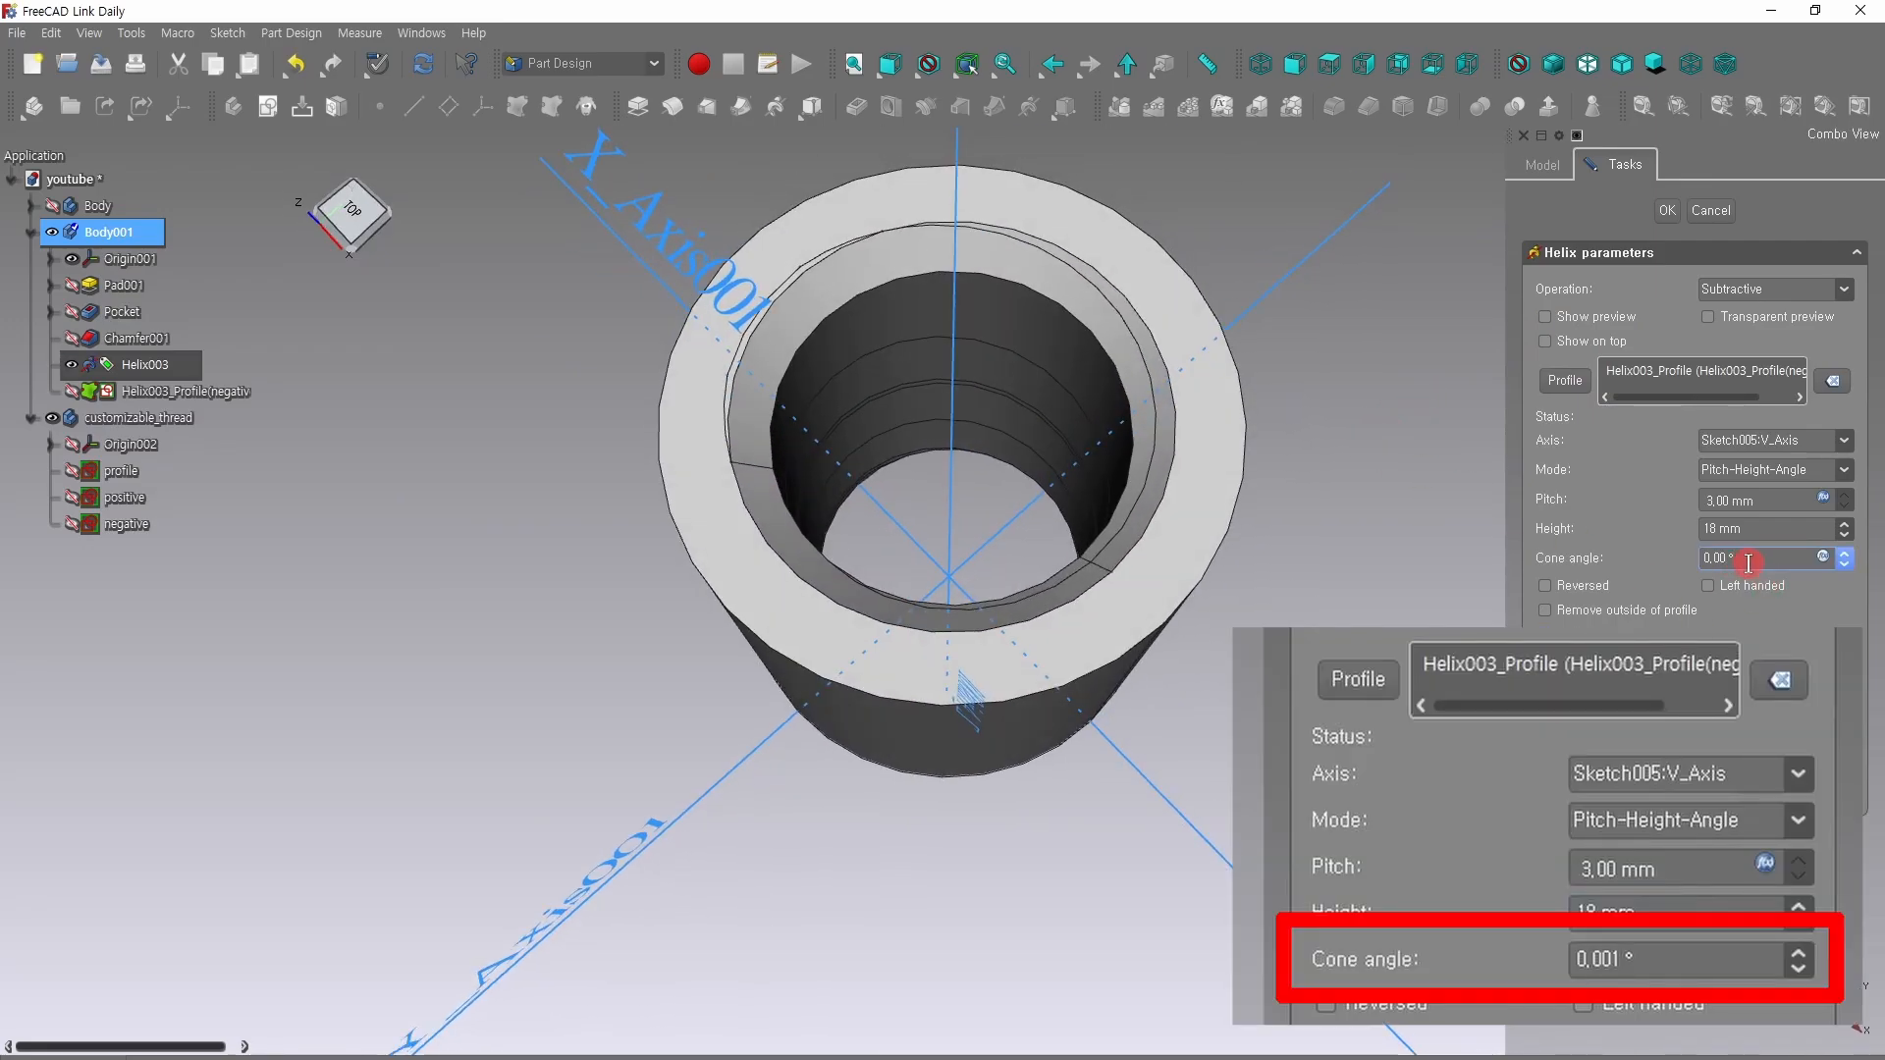
left_click_drag(1748, 562, 1608, 558)
type("0,001")
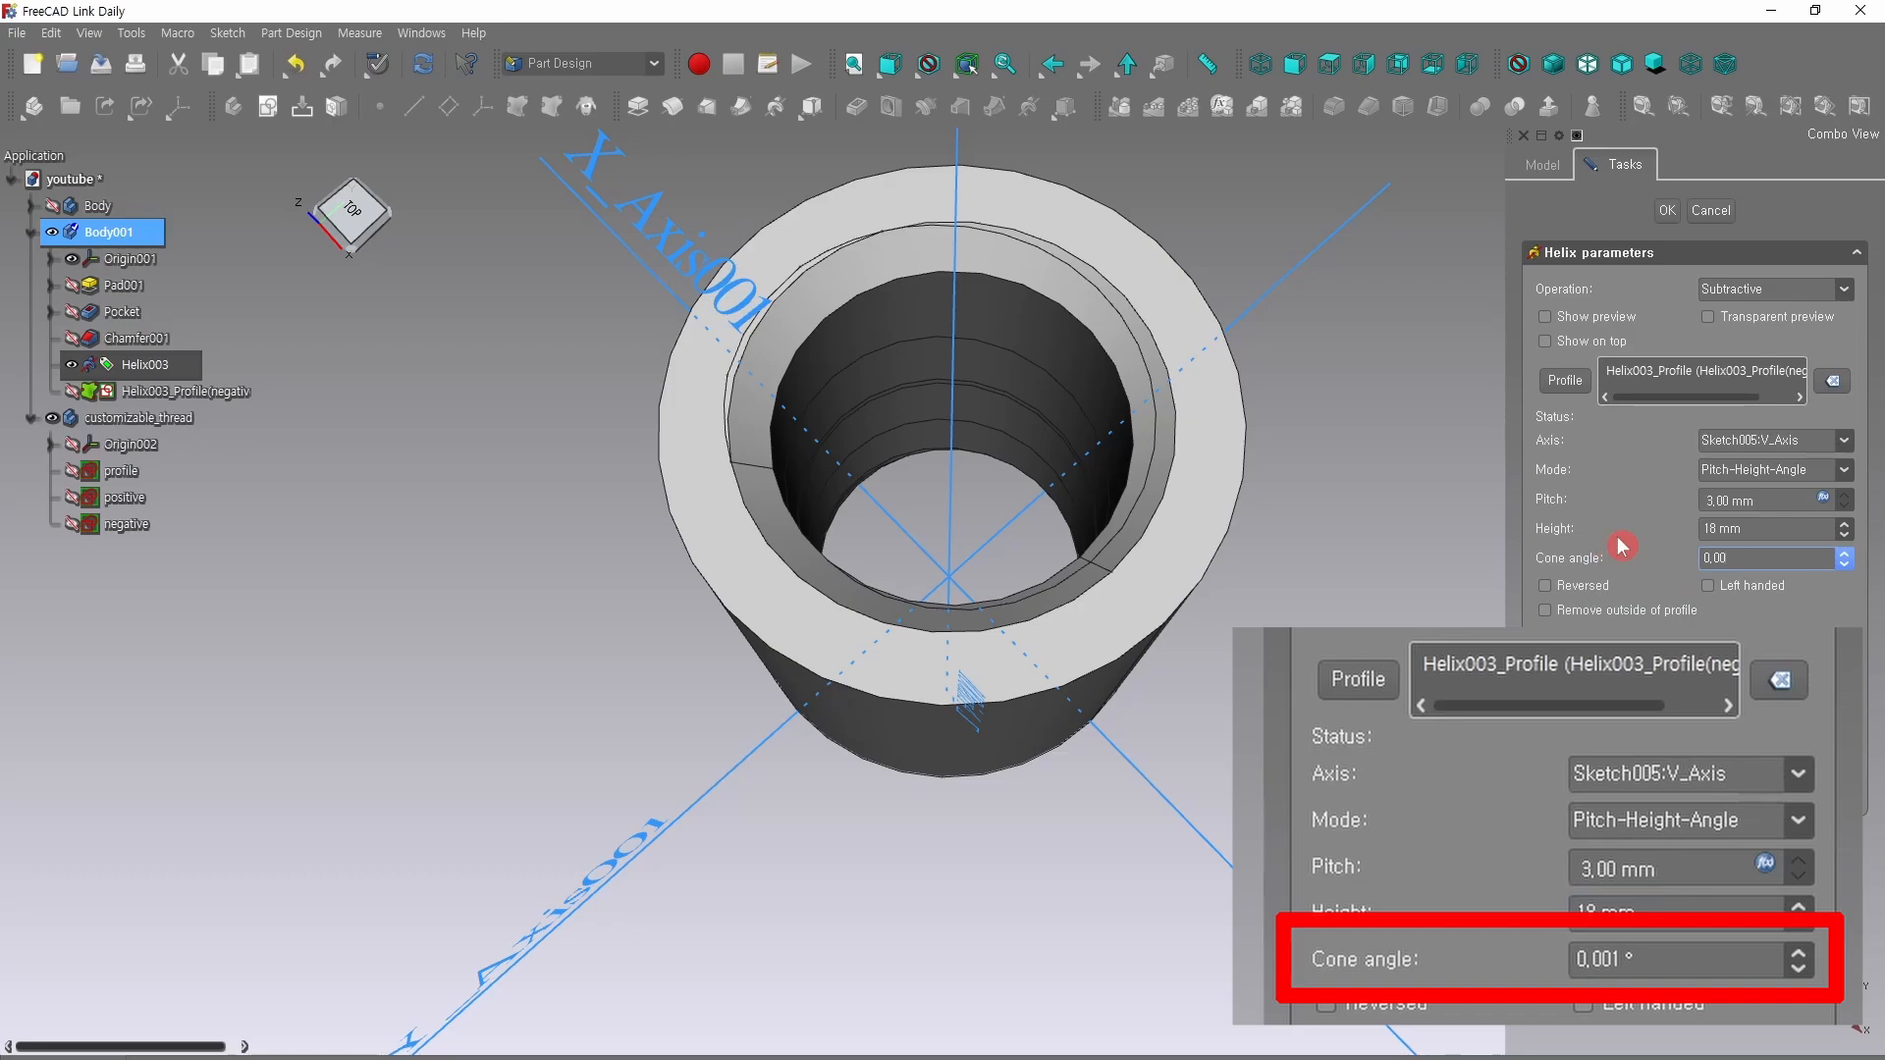
left_click(1754, 531)
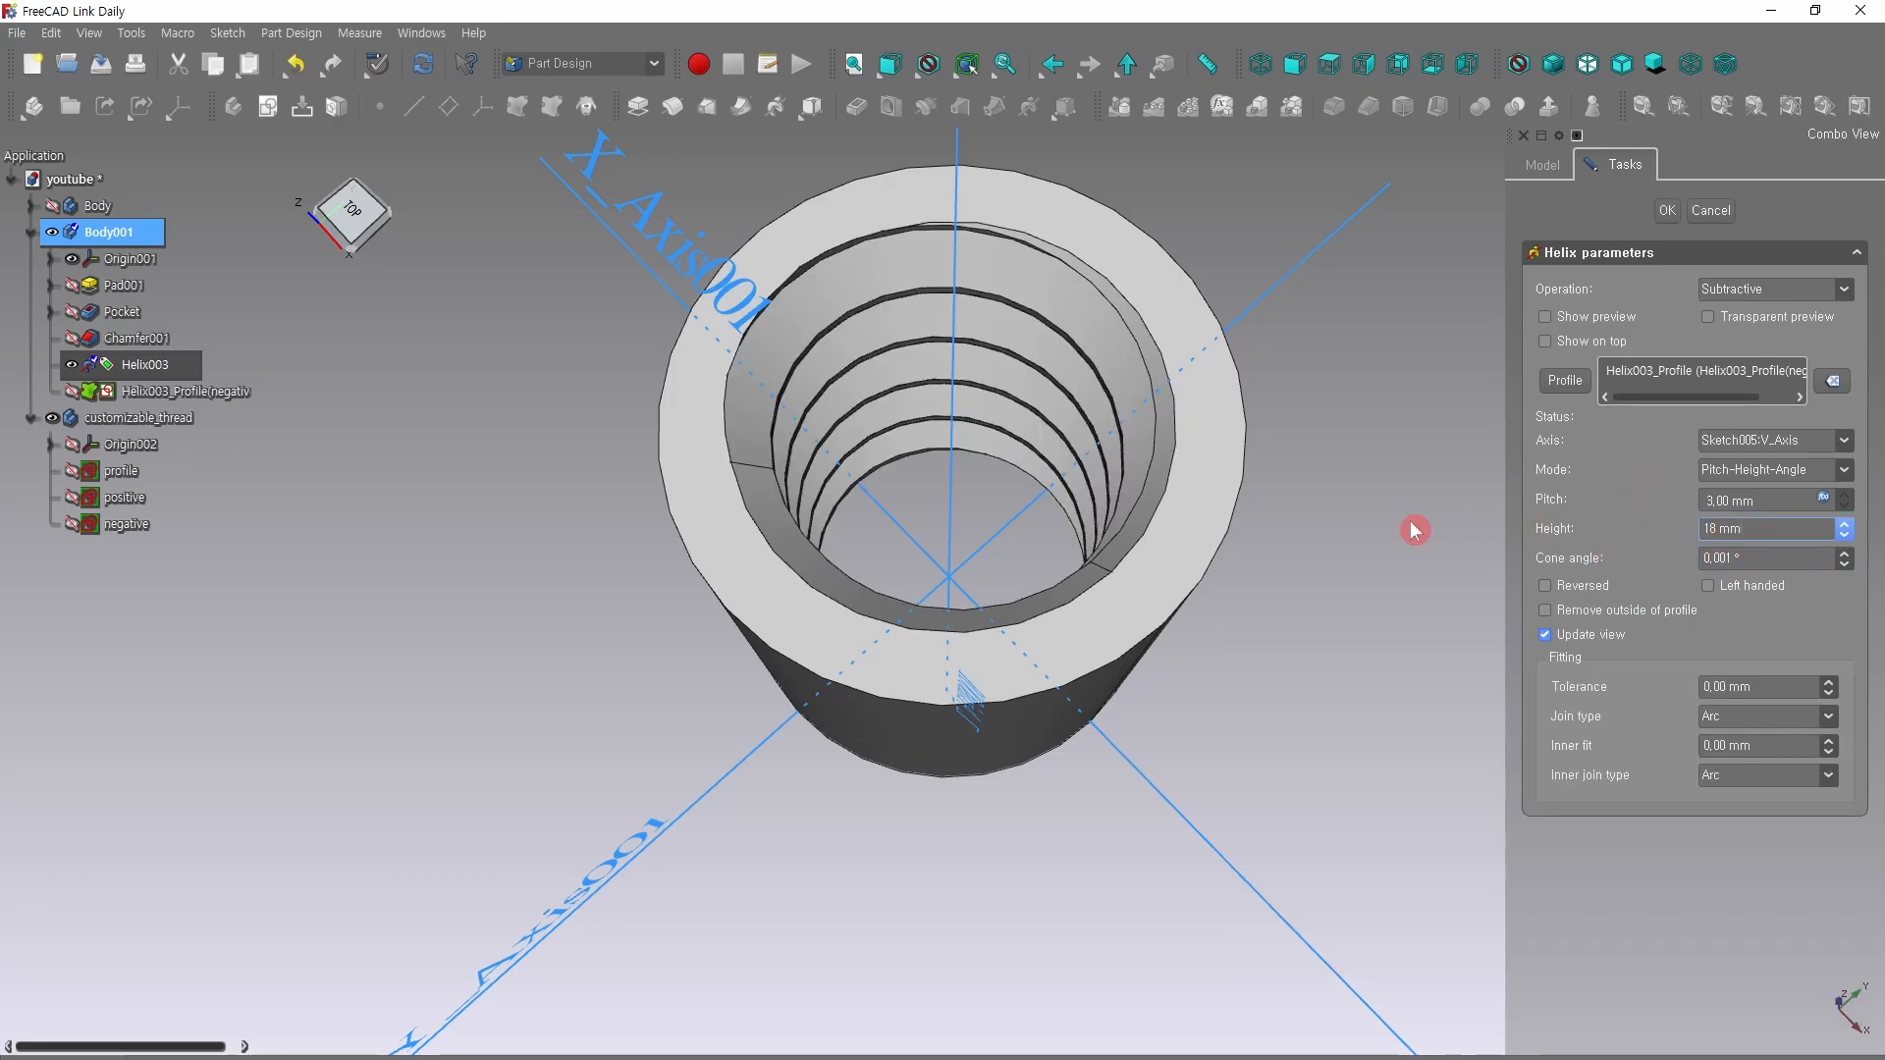
middle_click_drag(1413, 531, 1217, 457)
left_click(1666, 210)
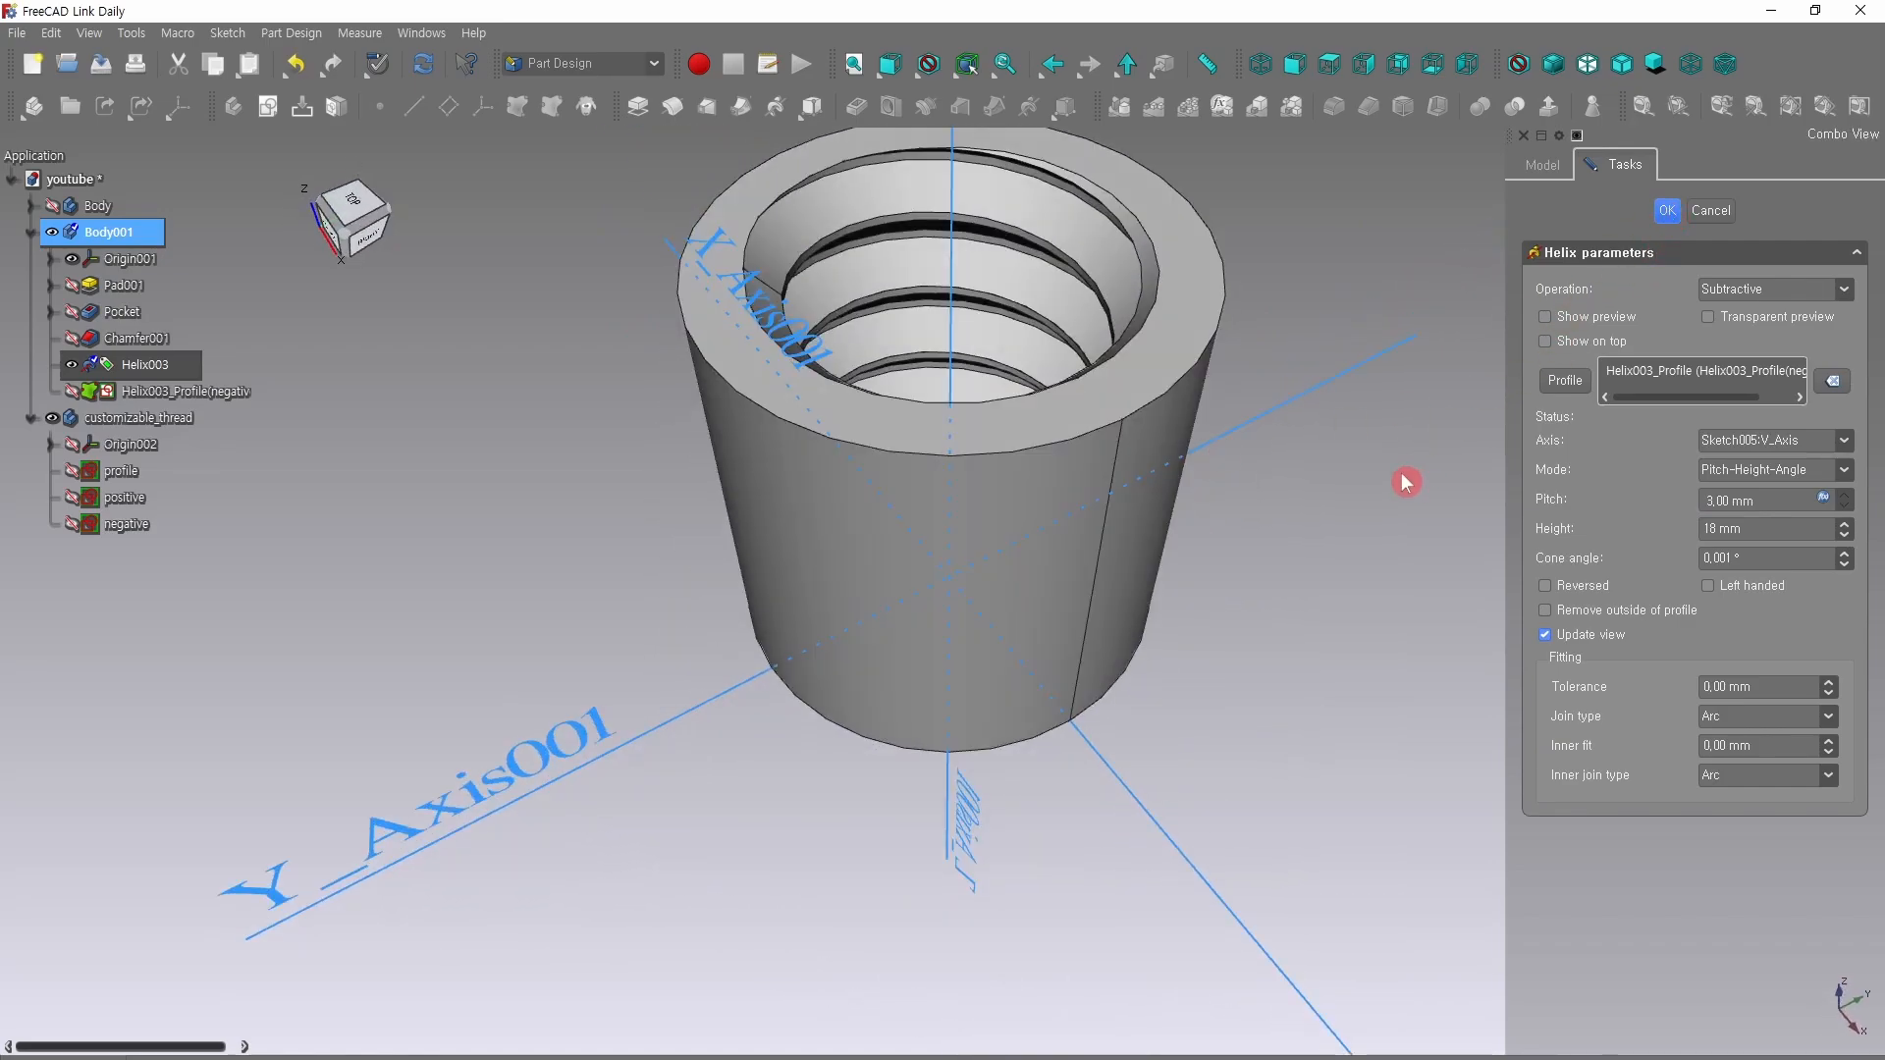
Reopen Helix003 and check its cone angle in the formula editor, leaving the value as it is.
middle_click_drag(1401, 468, 1254, 509)
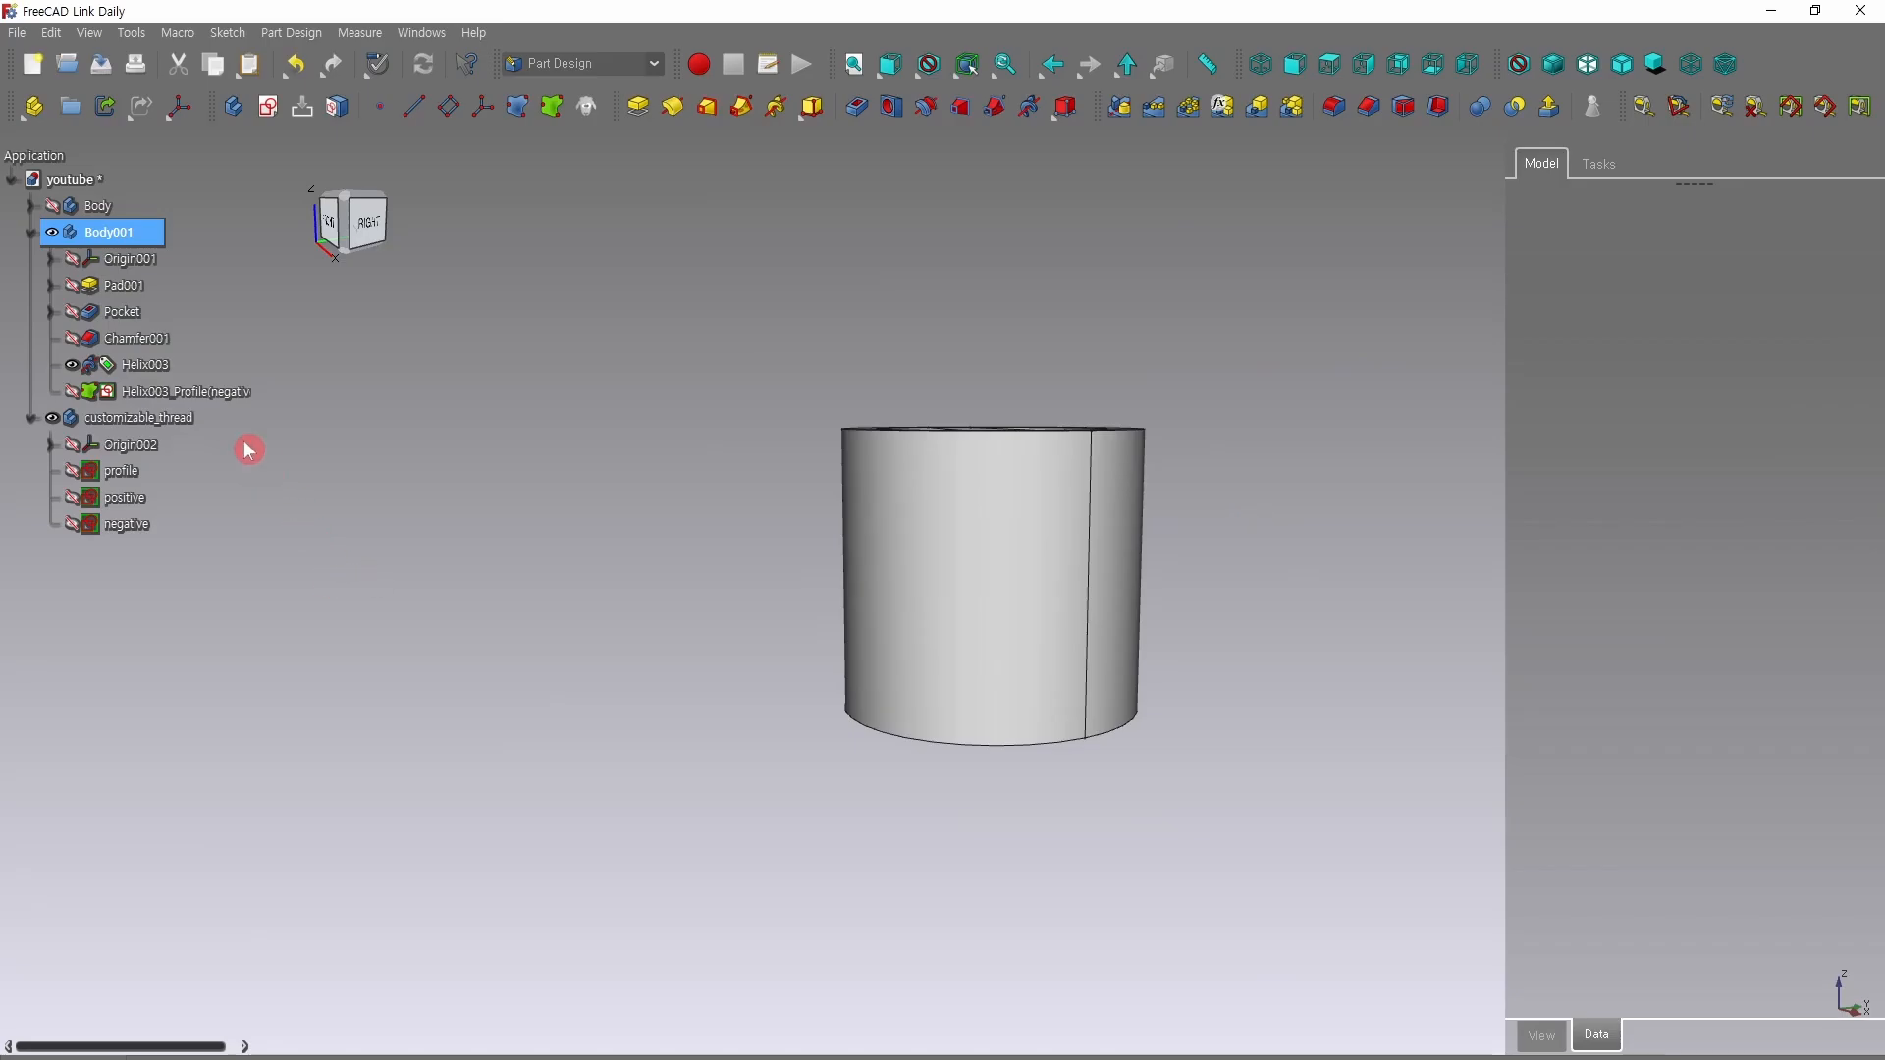
double_click(145, 364)
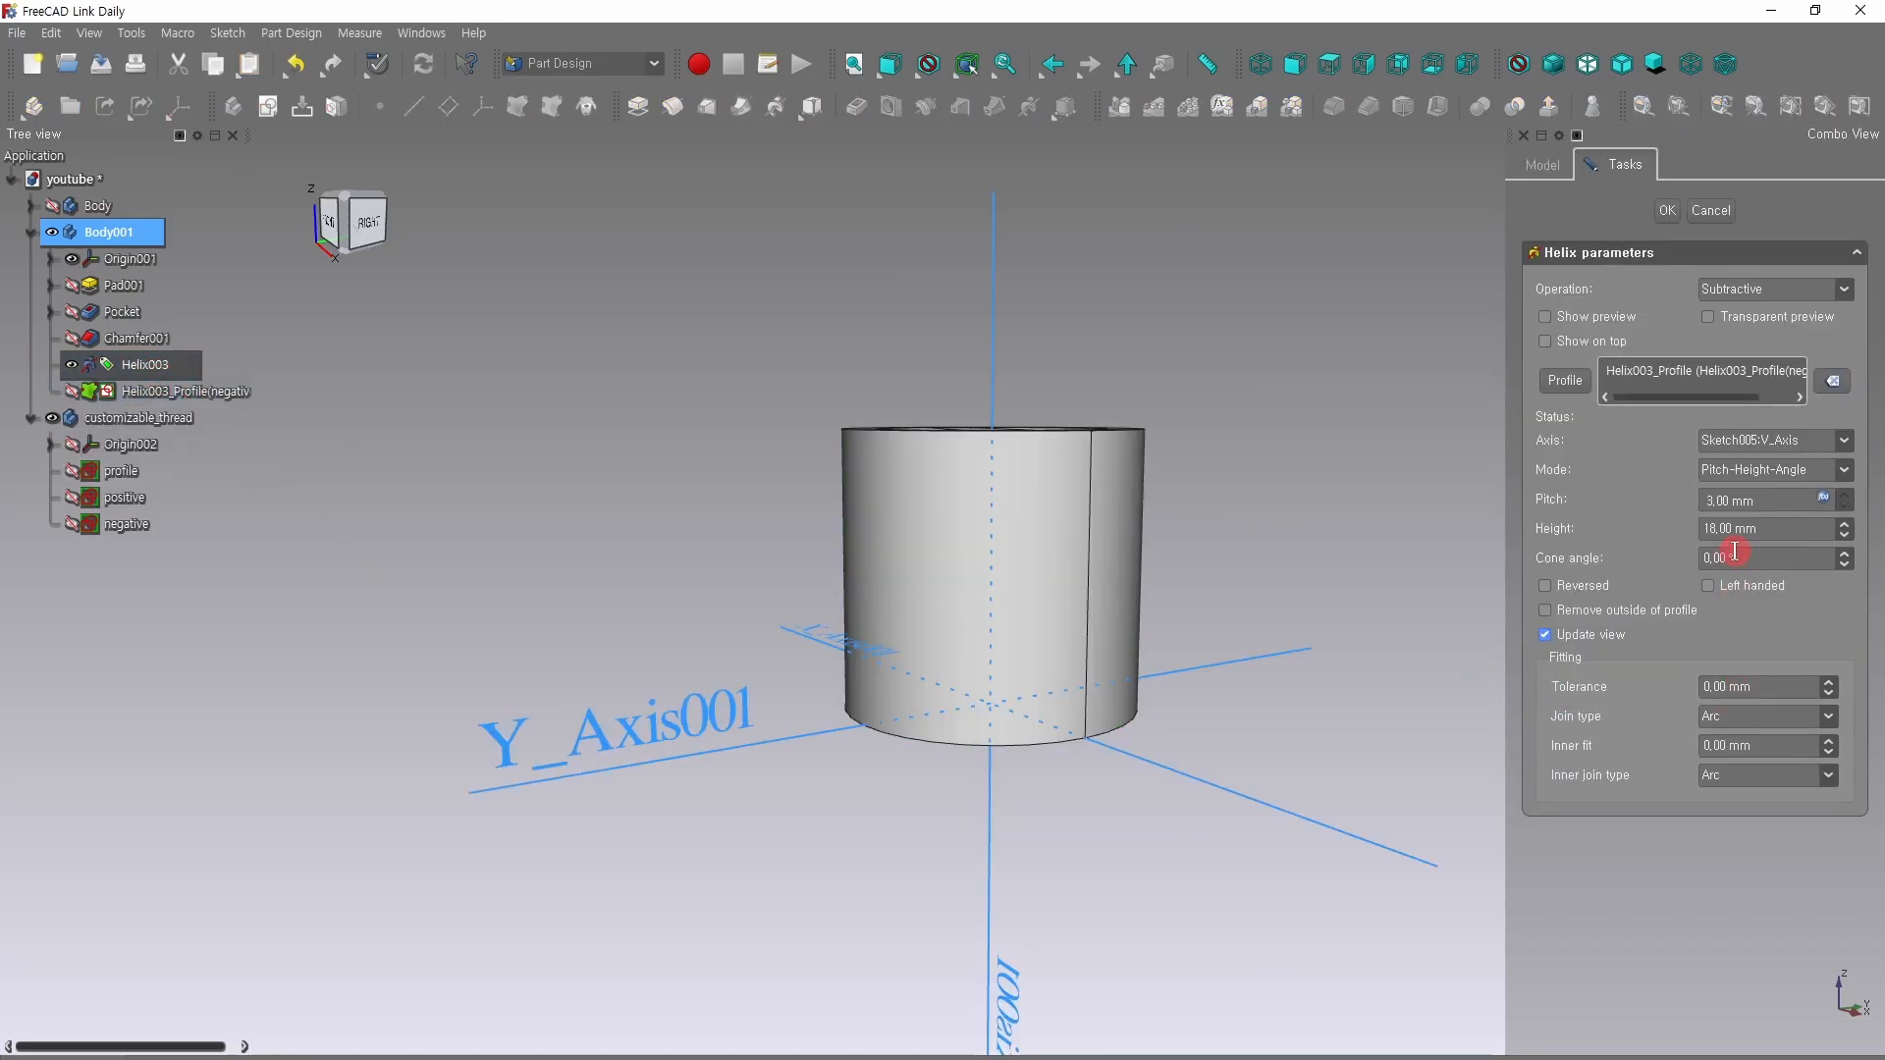
left_click(1737, 559)
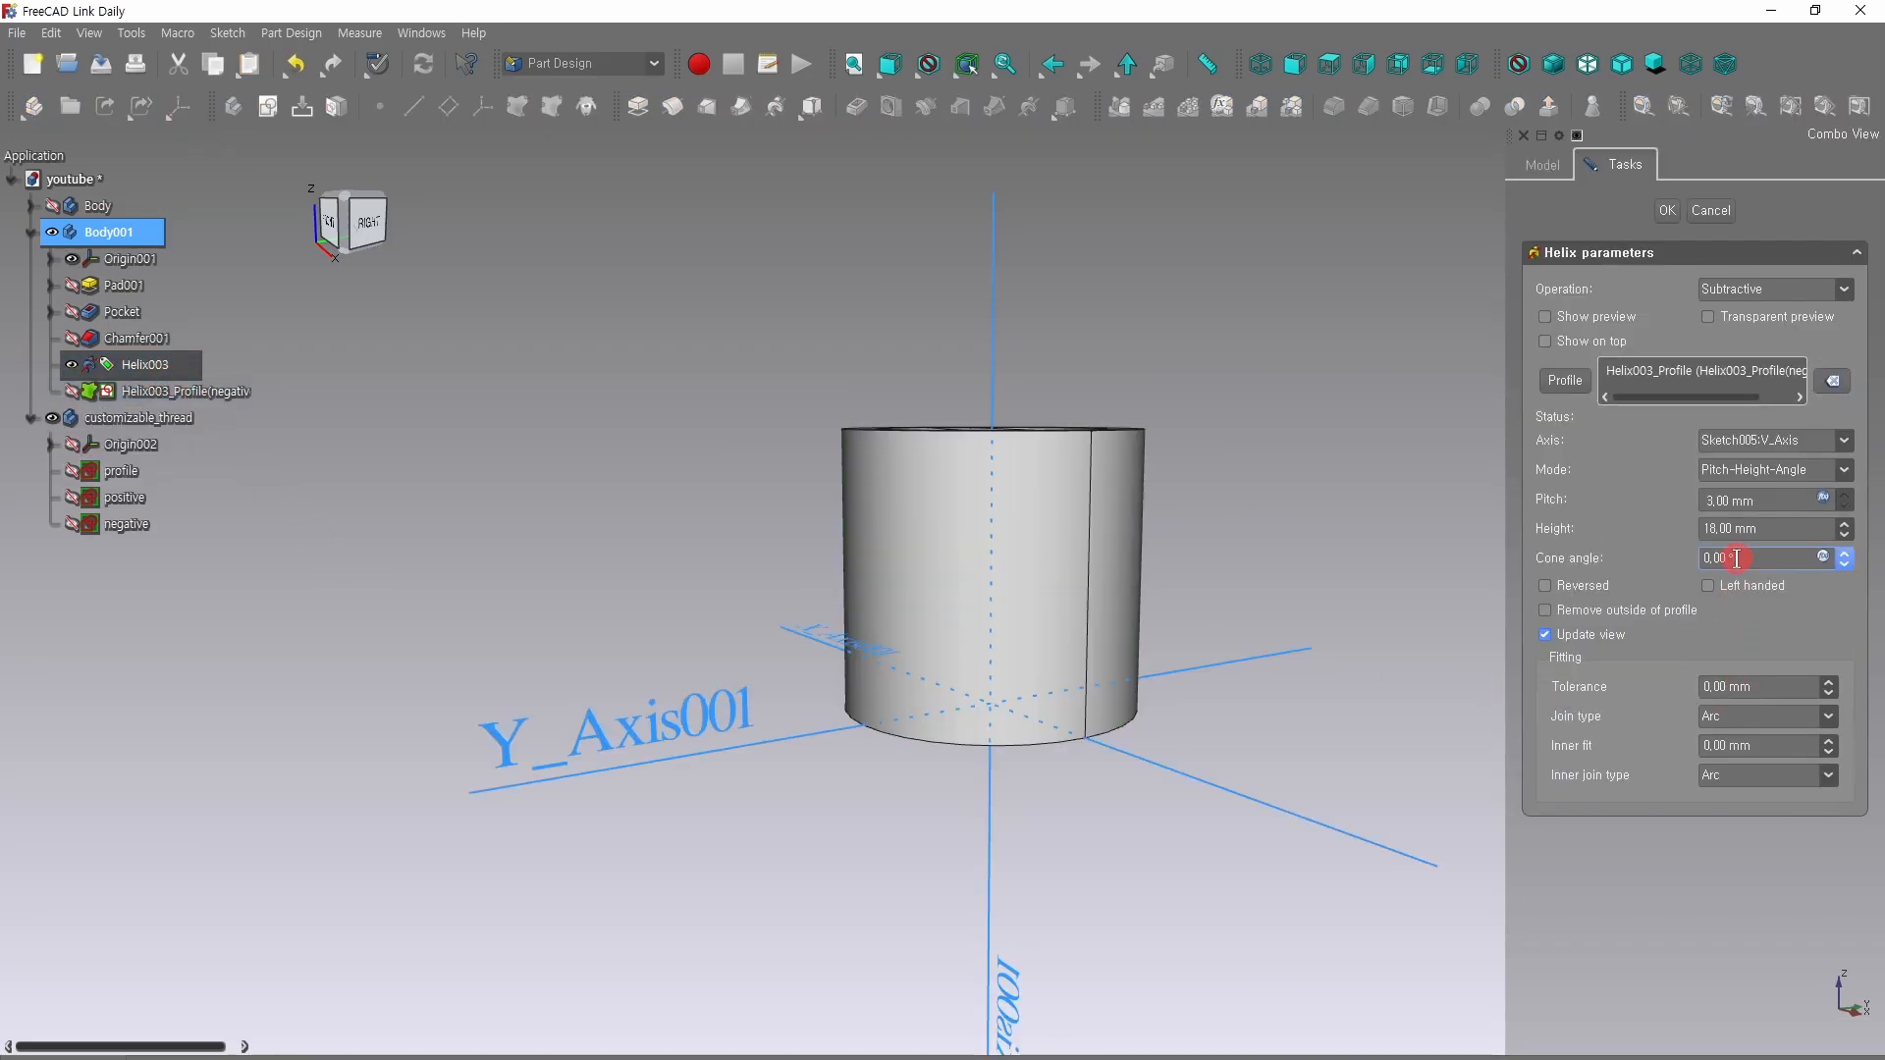
left_click(1823, 558)
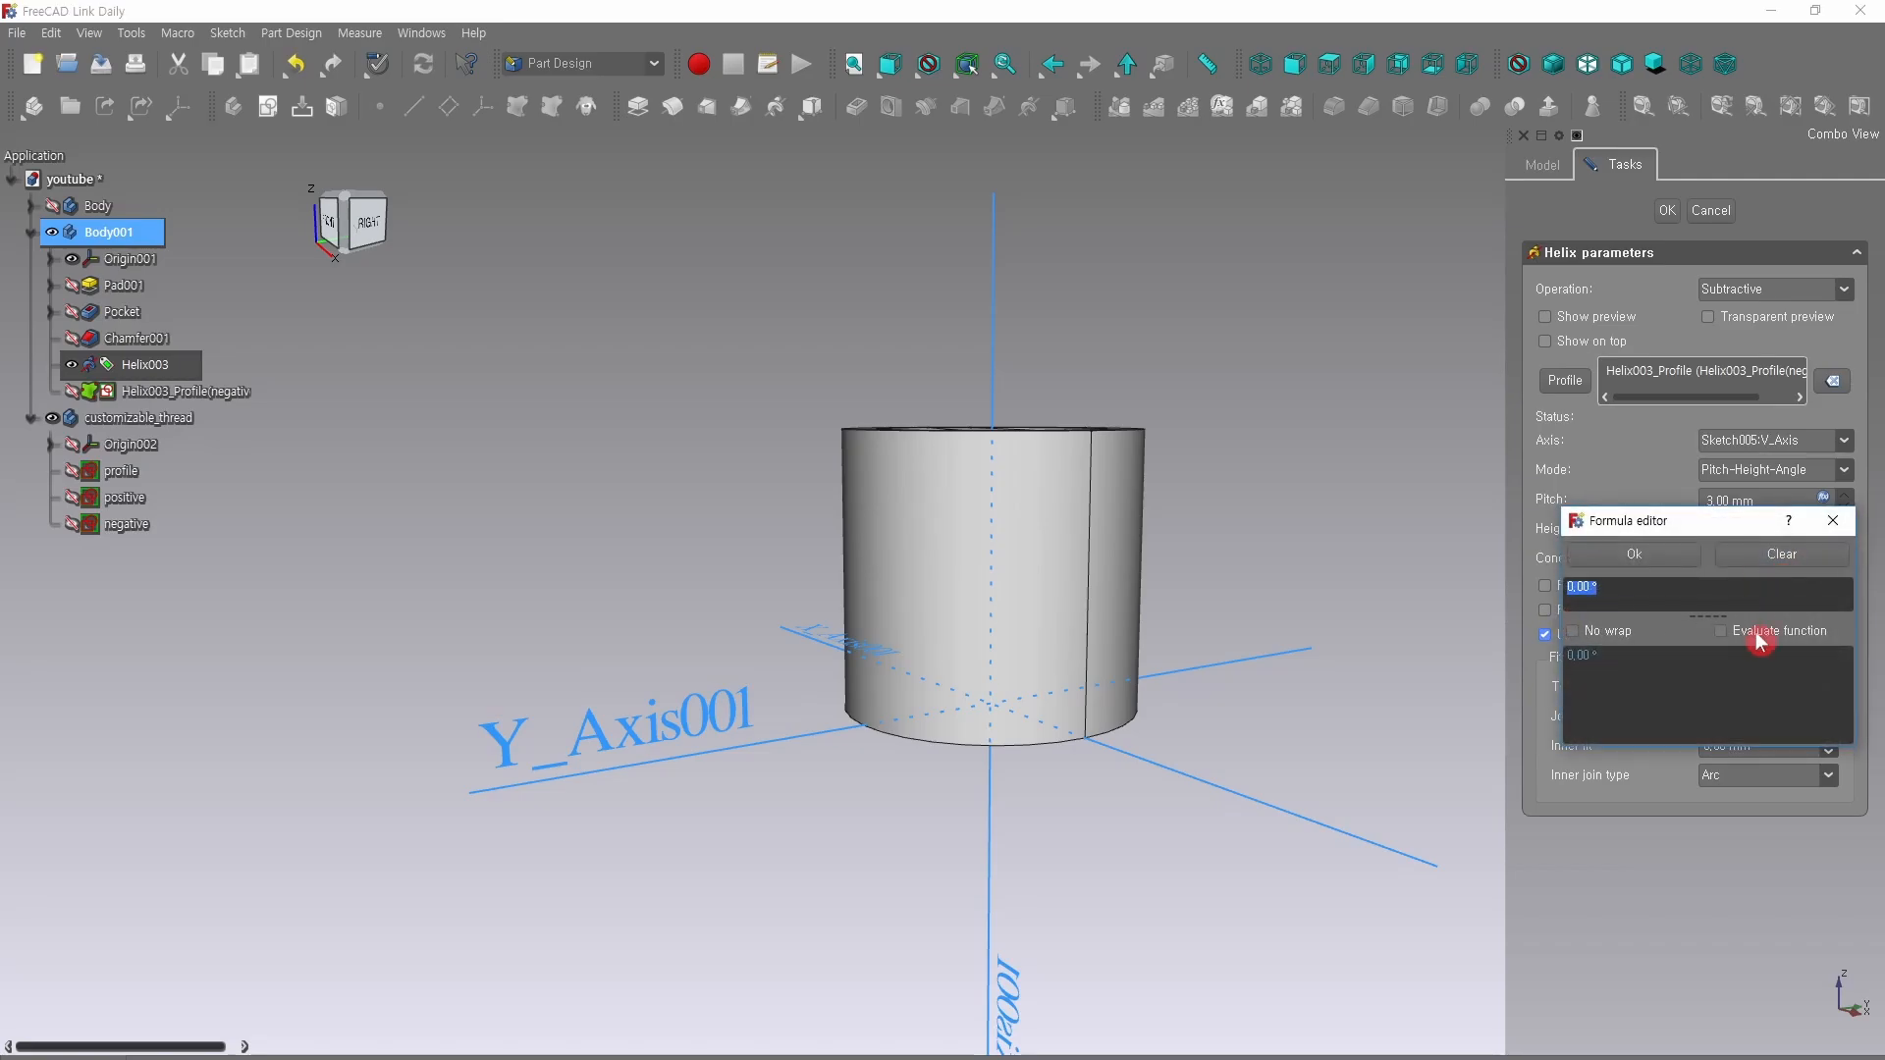
left_click(1832, 521)
left_click(1667, 210)
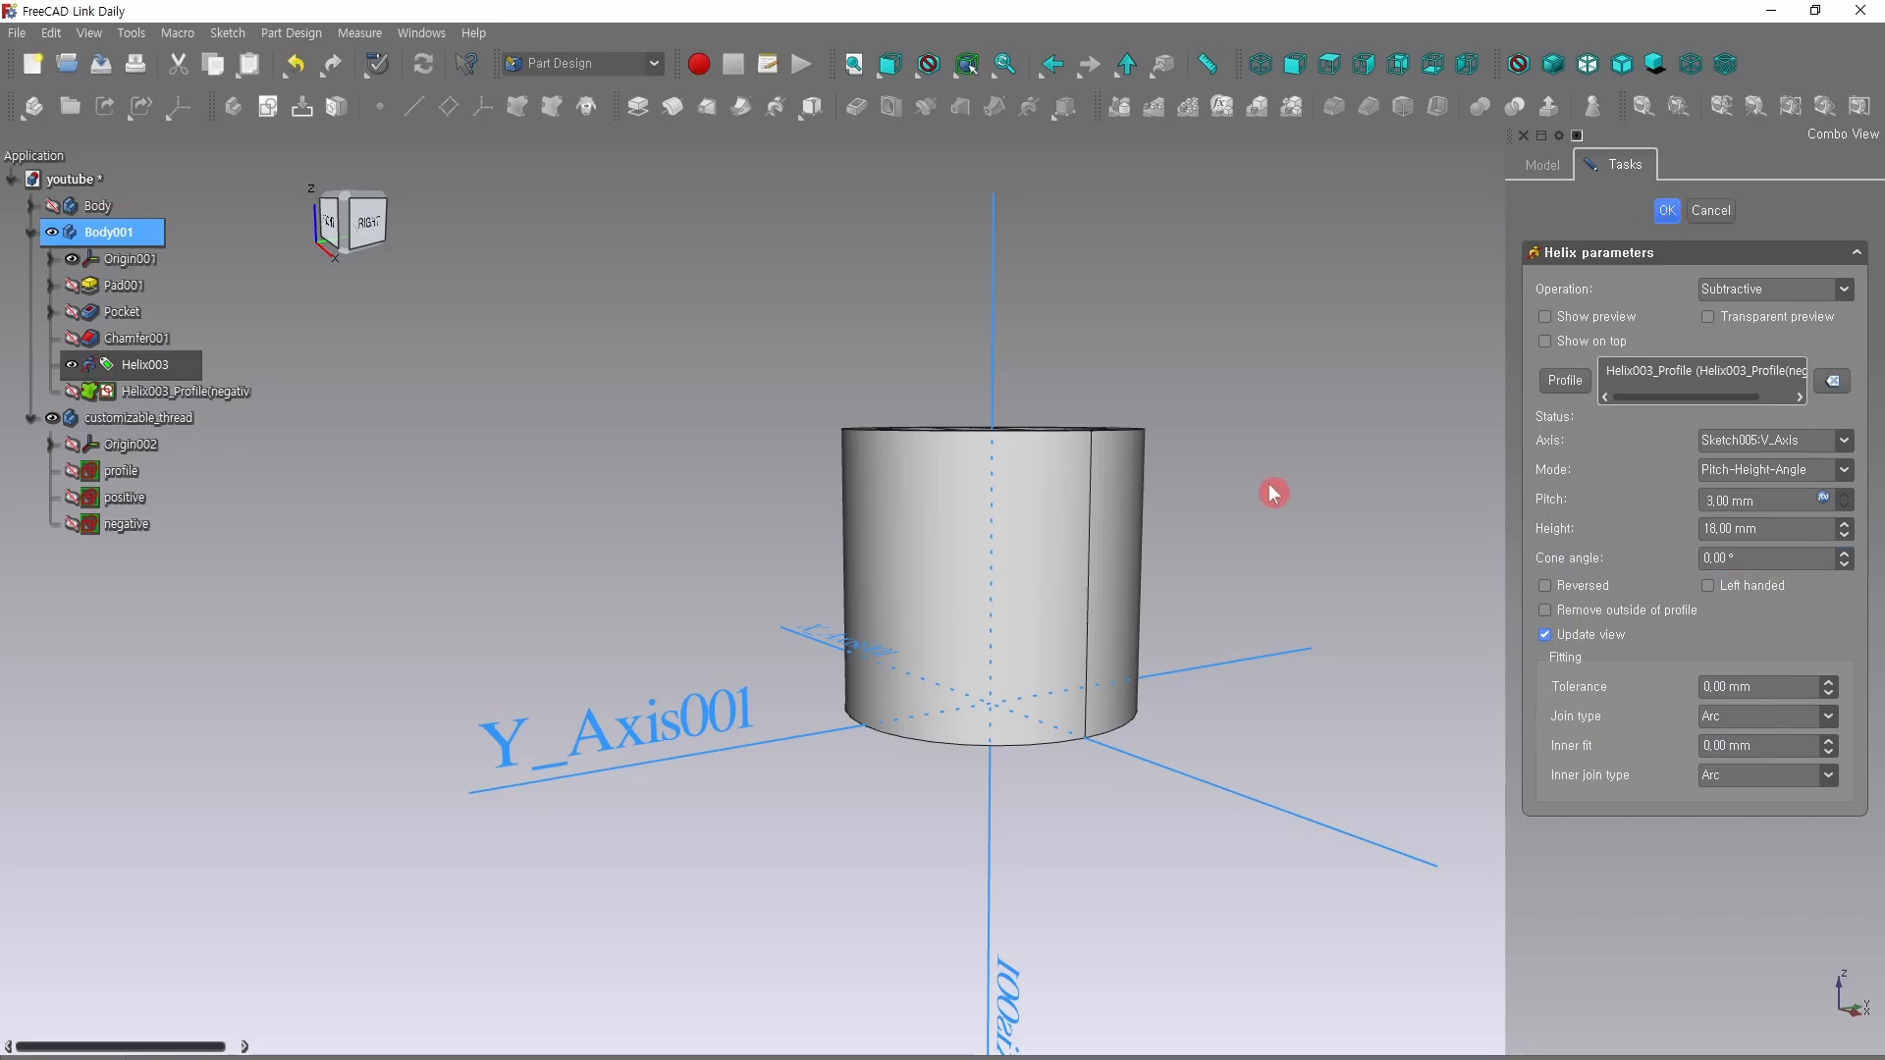
Examine the internal thread of Body001 from above and below.
middle_click_drag(1230, 565, 1104, 731)
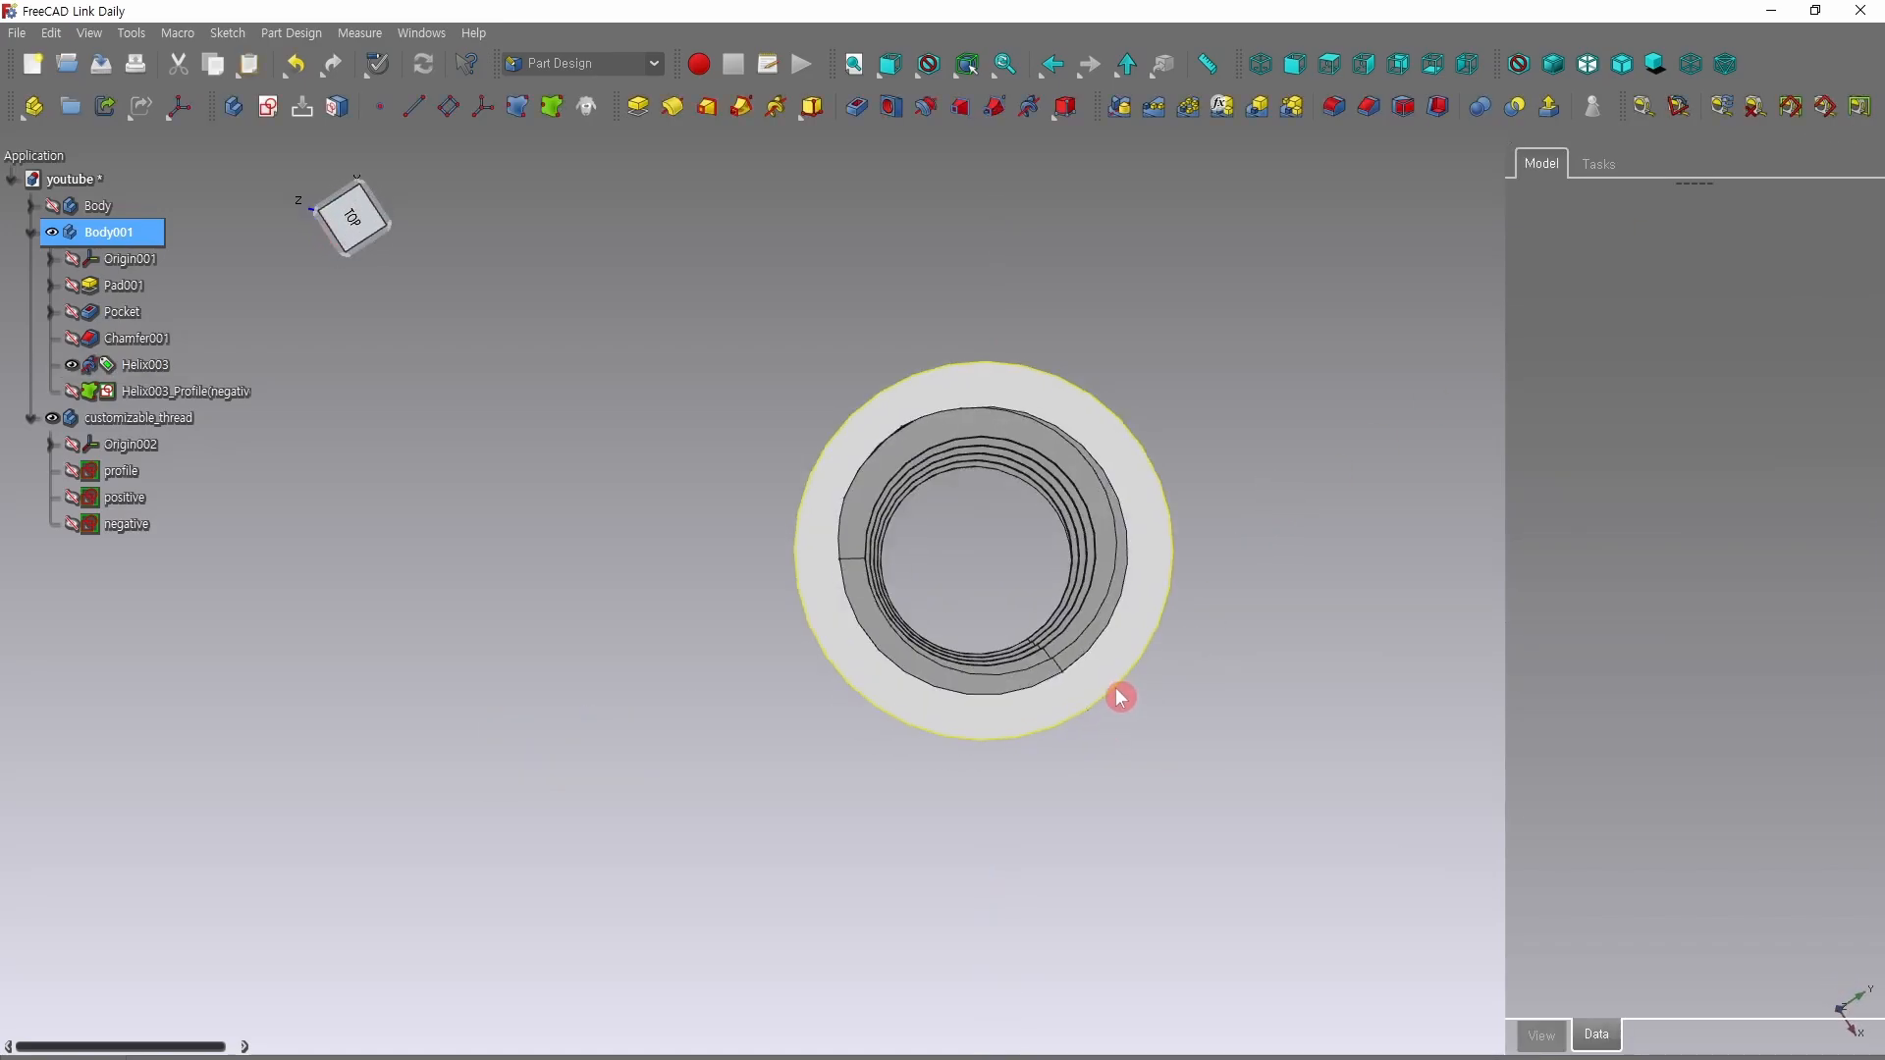
scroll(1119, 696, "up", 3)
middle_click_drag(1244, 686, 1119, 235)
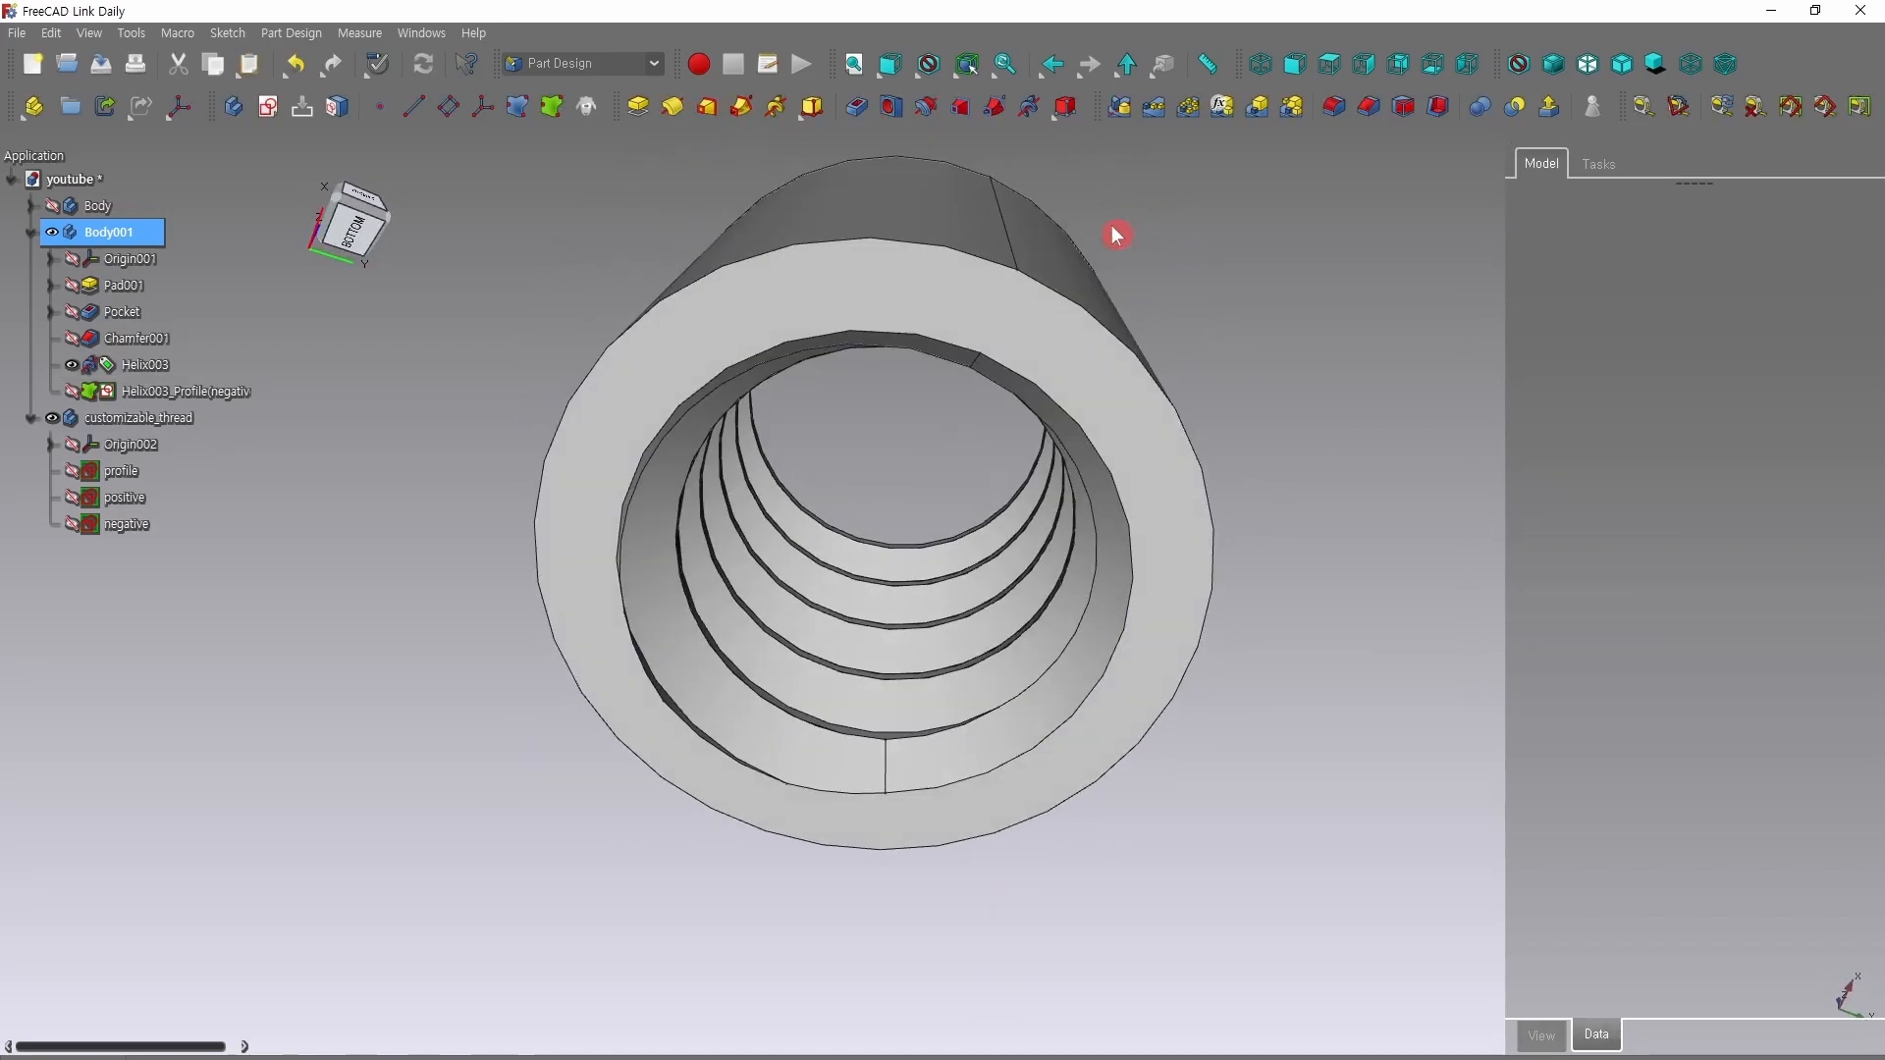
middle_click_drag(1401, 644, 1329, 870)
scroll(1289, 628, "down", 3)
scroll(1289, 628, "down", 1)
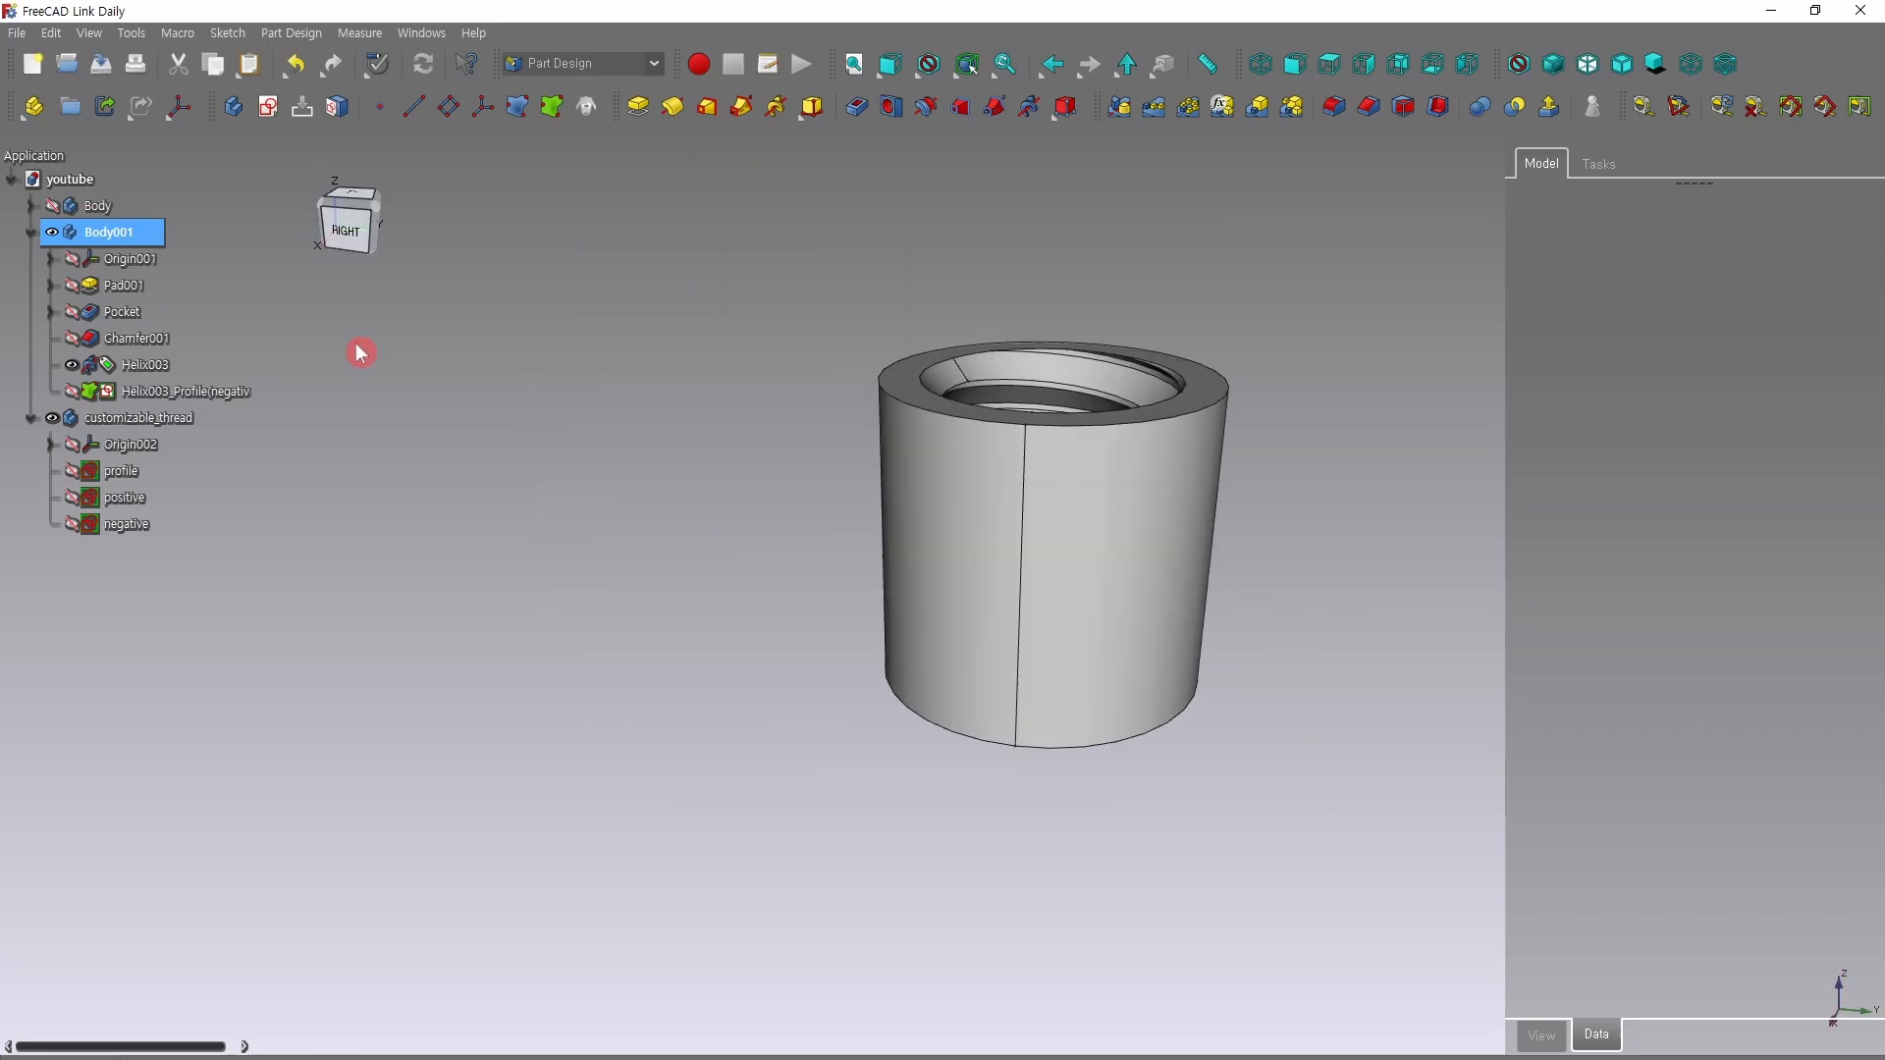
Hide the customizable_thread body, and set the profile sketch's tip constraint to 0.1 mm.
left_click(56, 419)
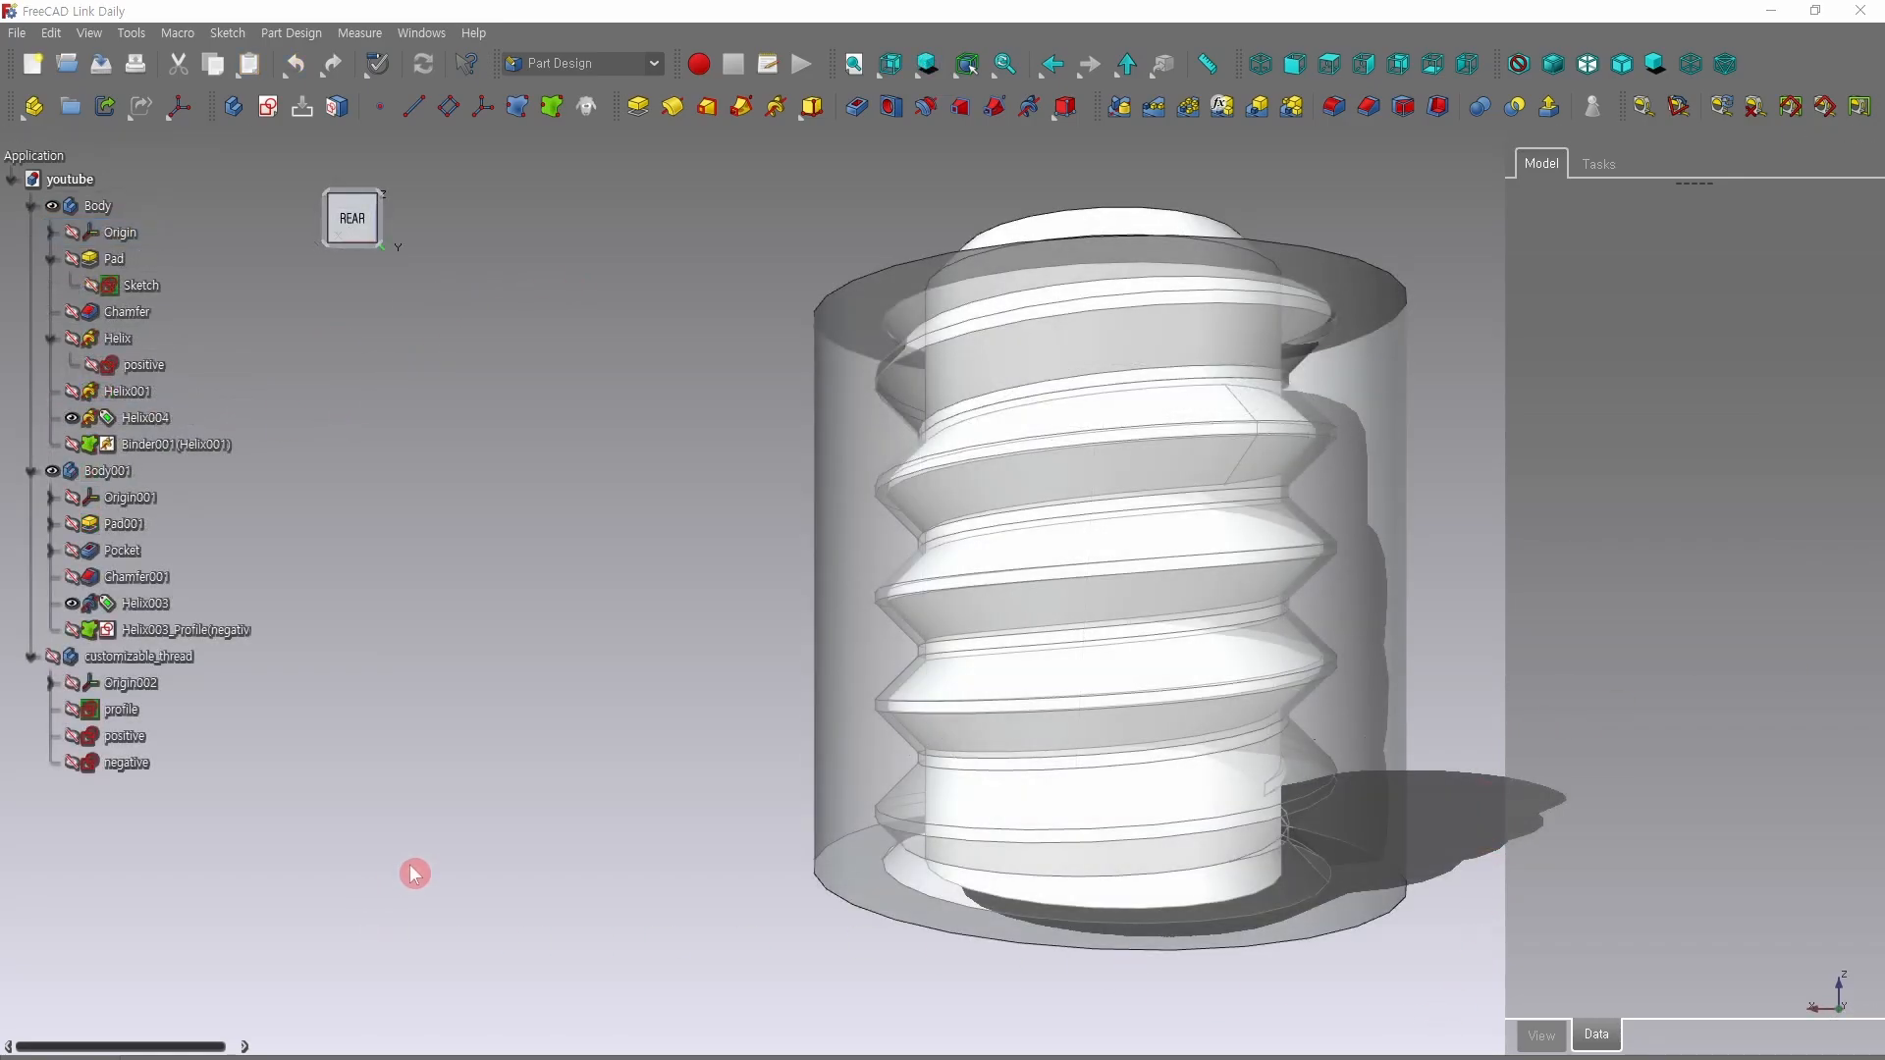
left_click(137, 713)
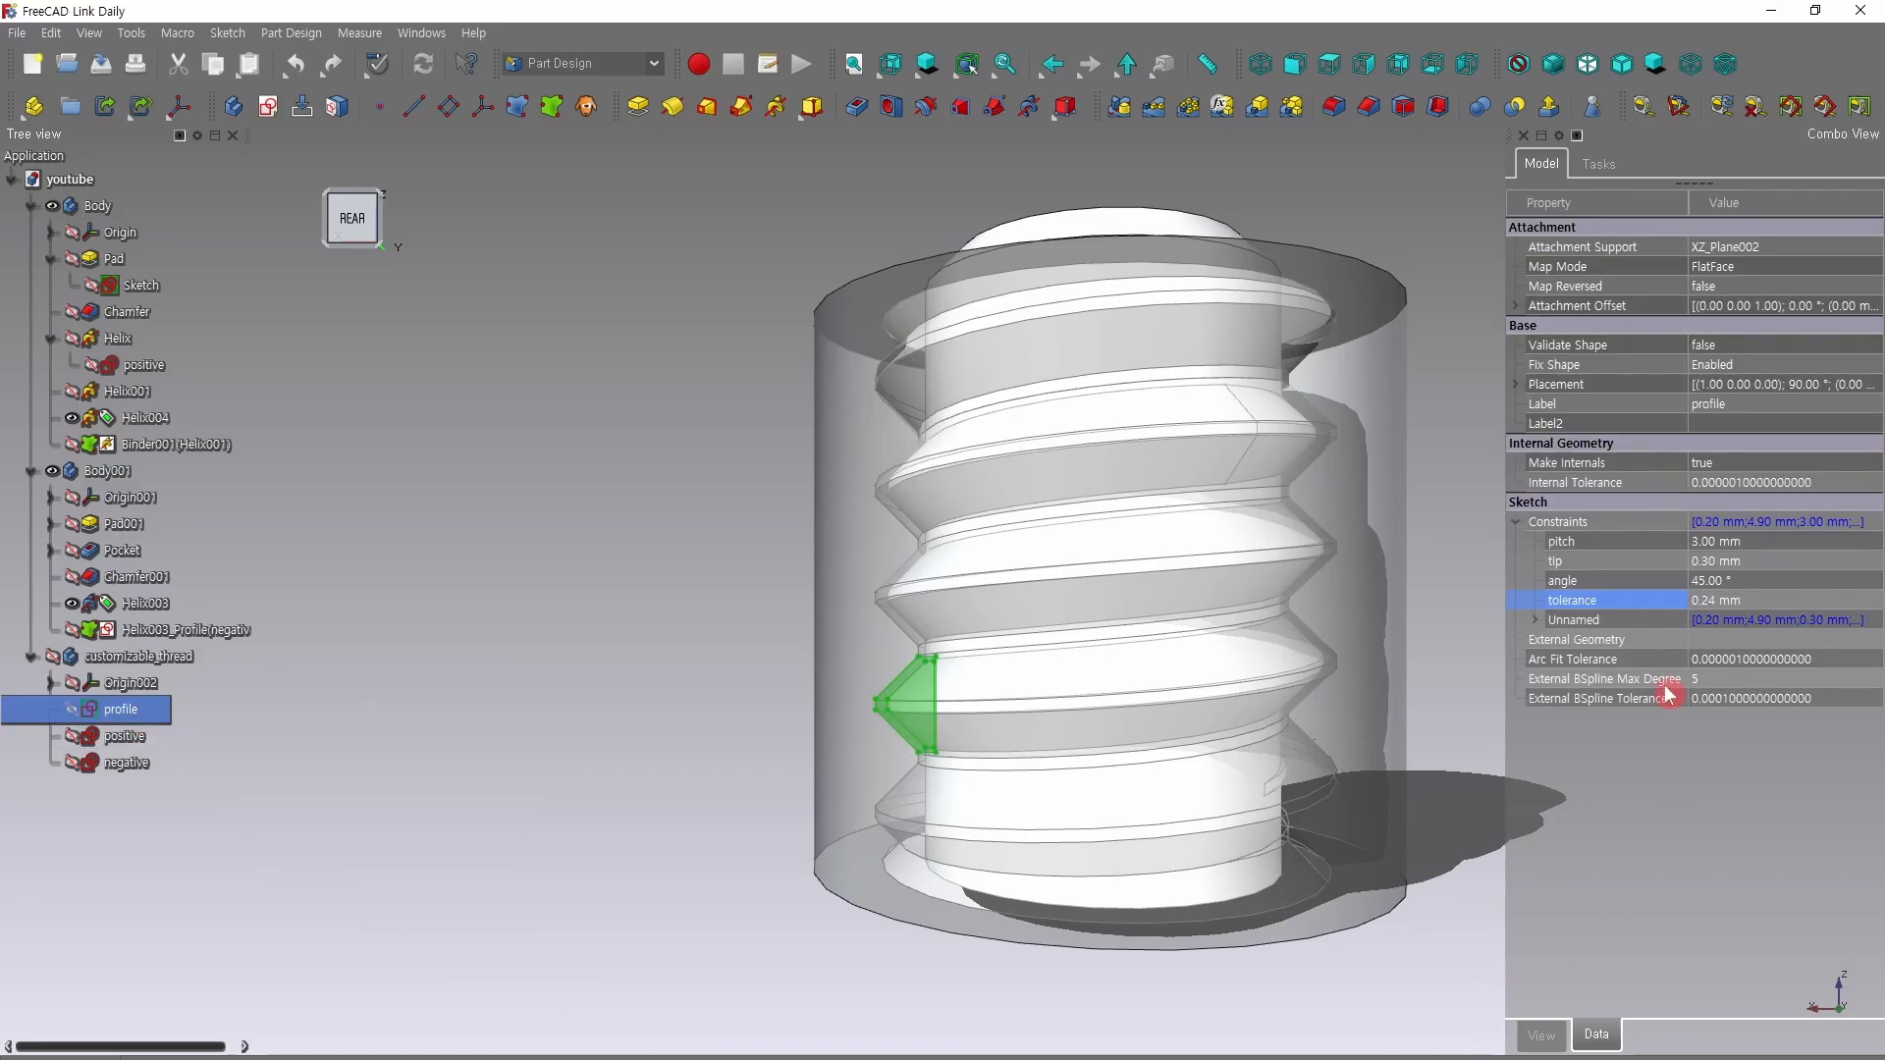
mouse_move(1631, 688)
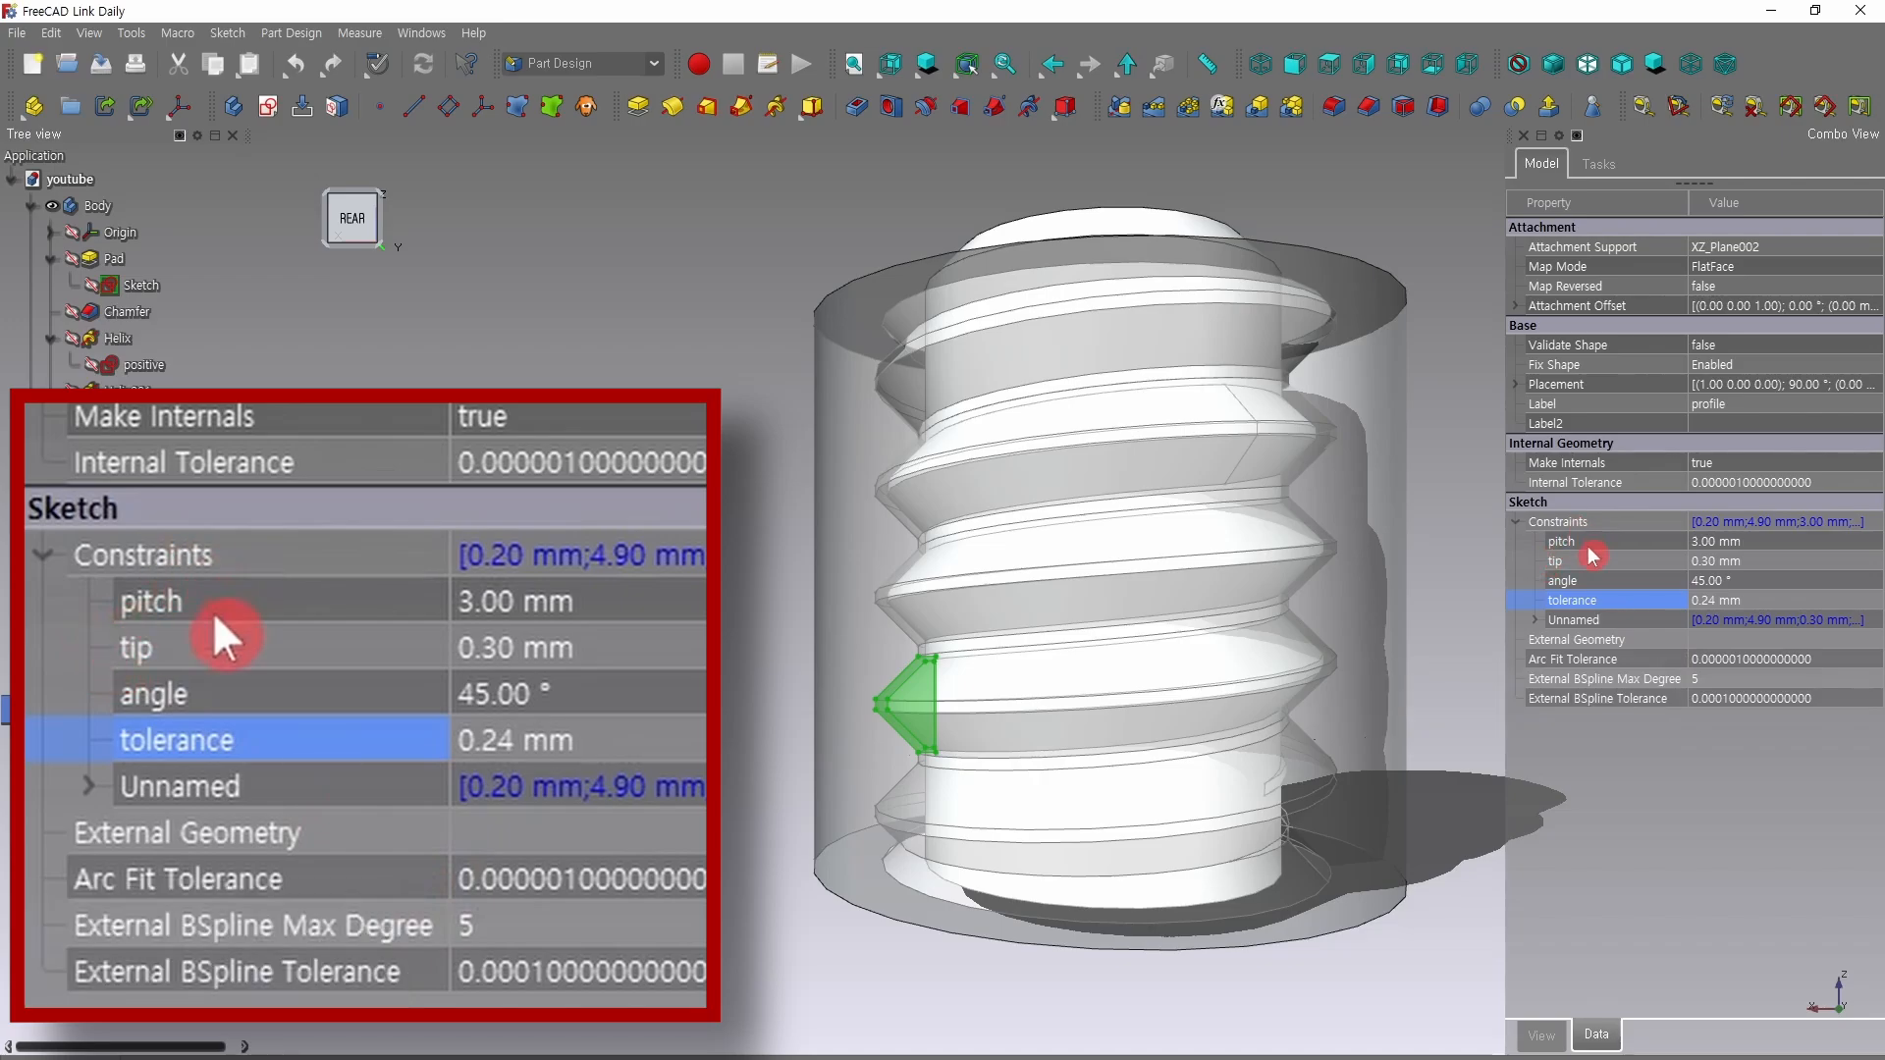
left_click(1723, 561)
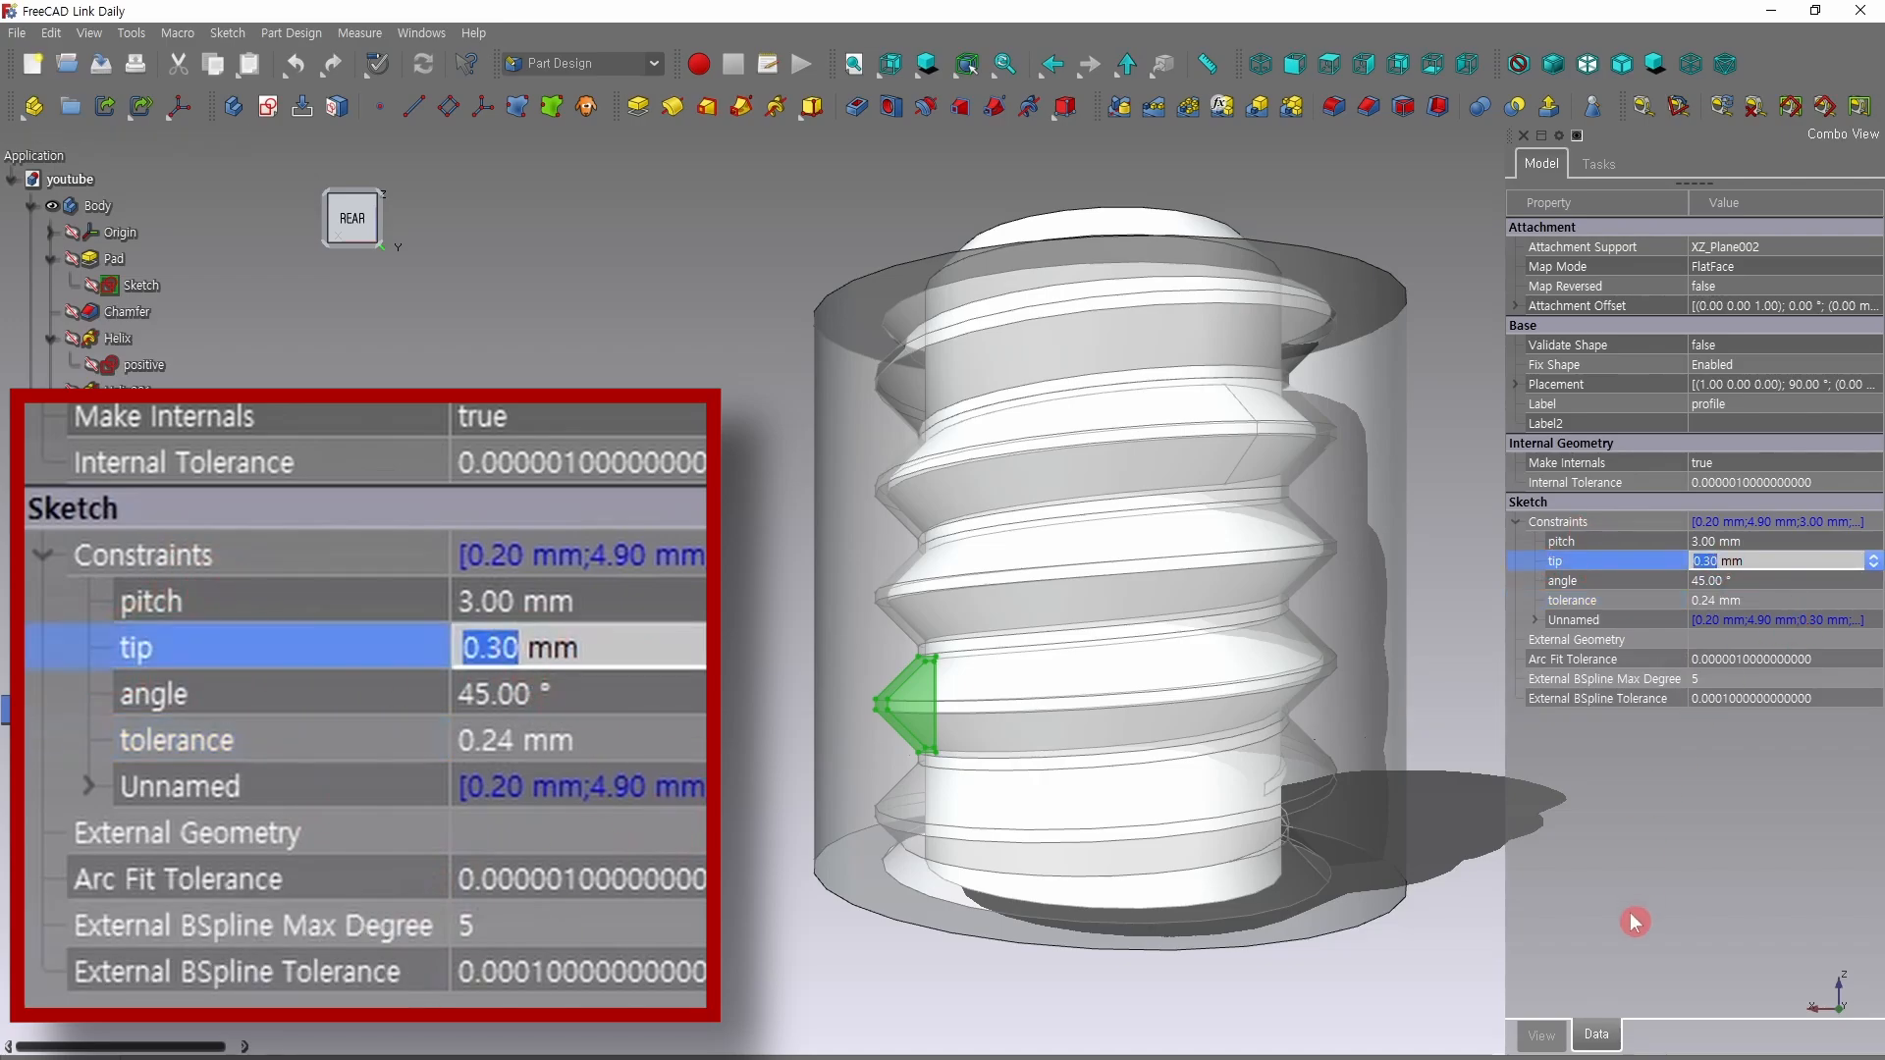
type("0.1")
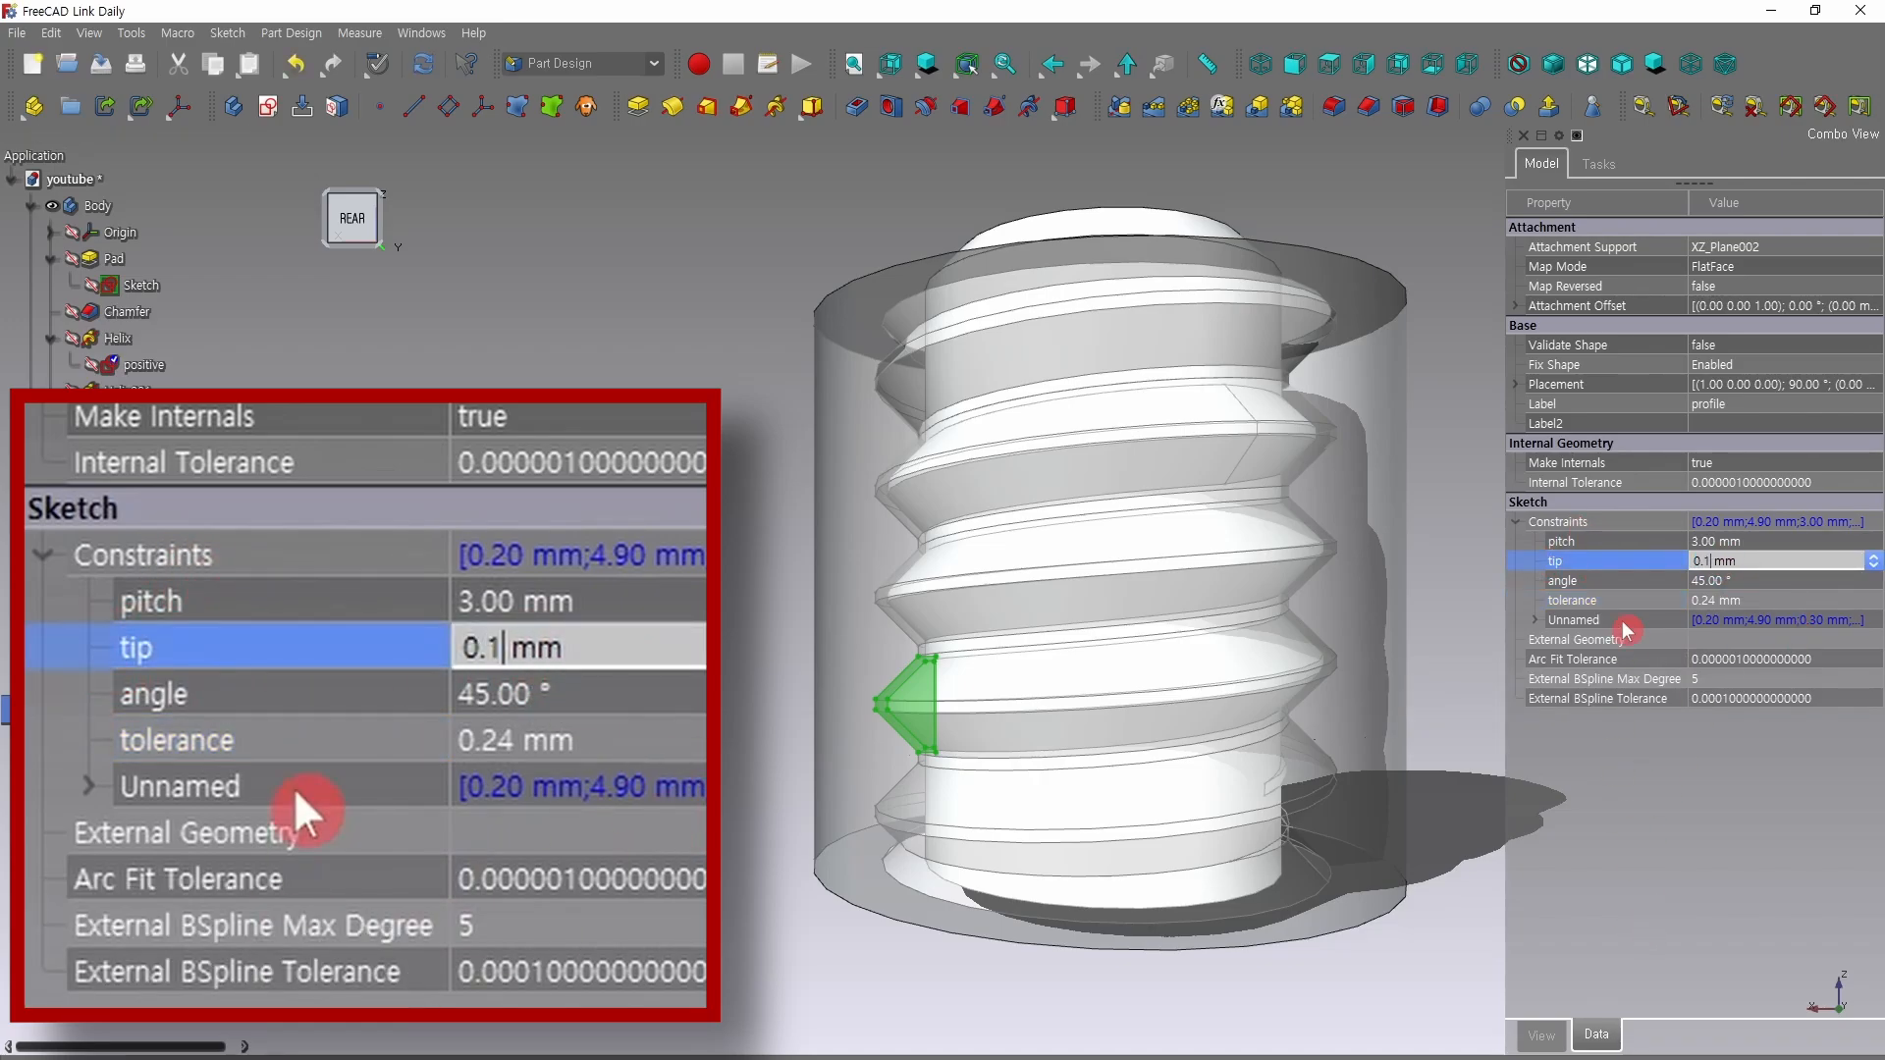
key("Return")
Try tolerance constraint values of 0.15, 0.4 and 0.6 mm in the profile sketch to compare the thread clearance.
left_click(1721, 601)
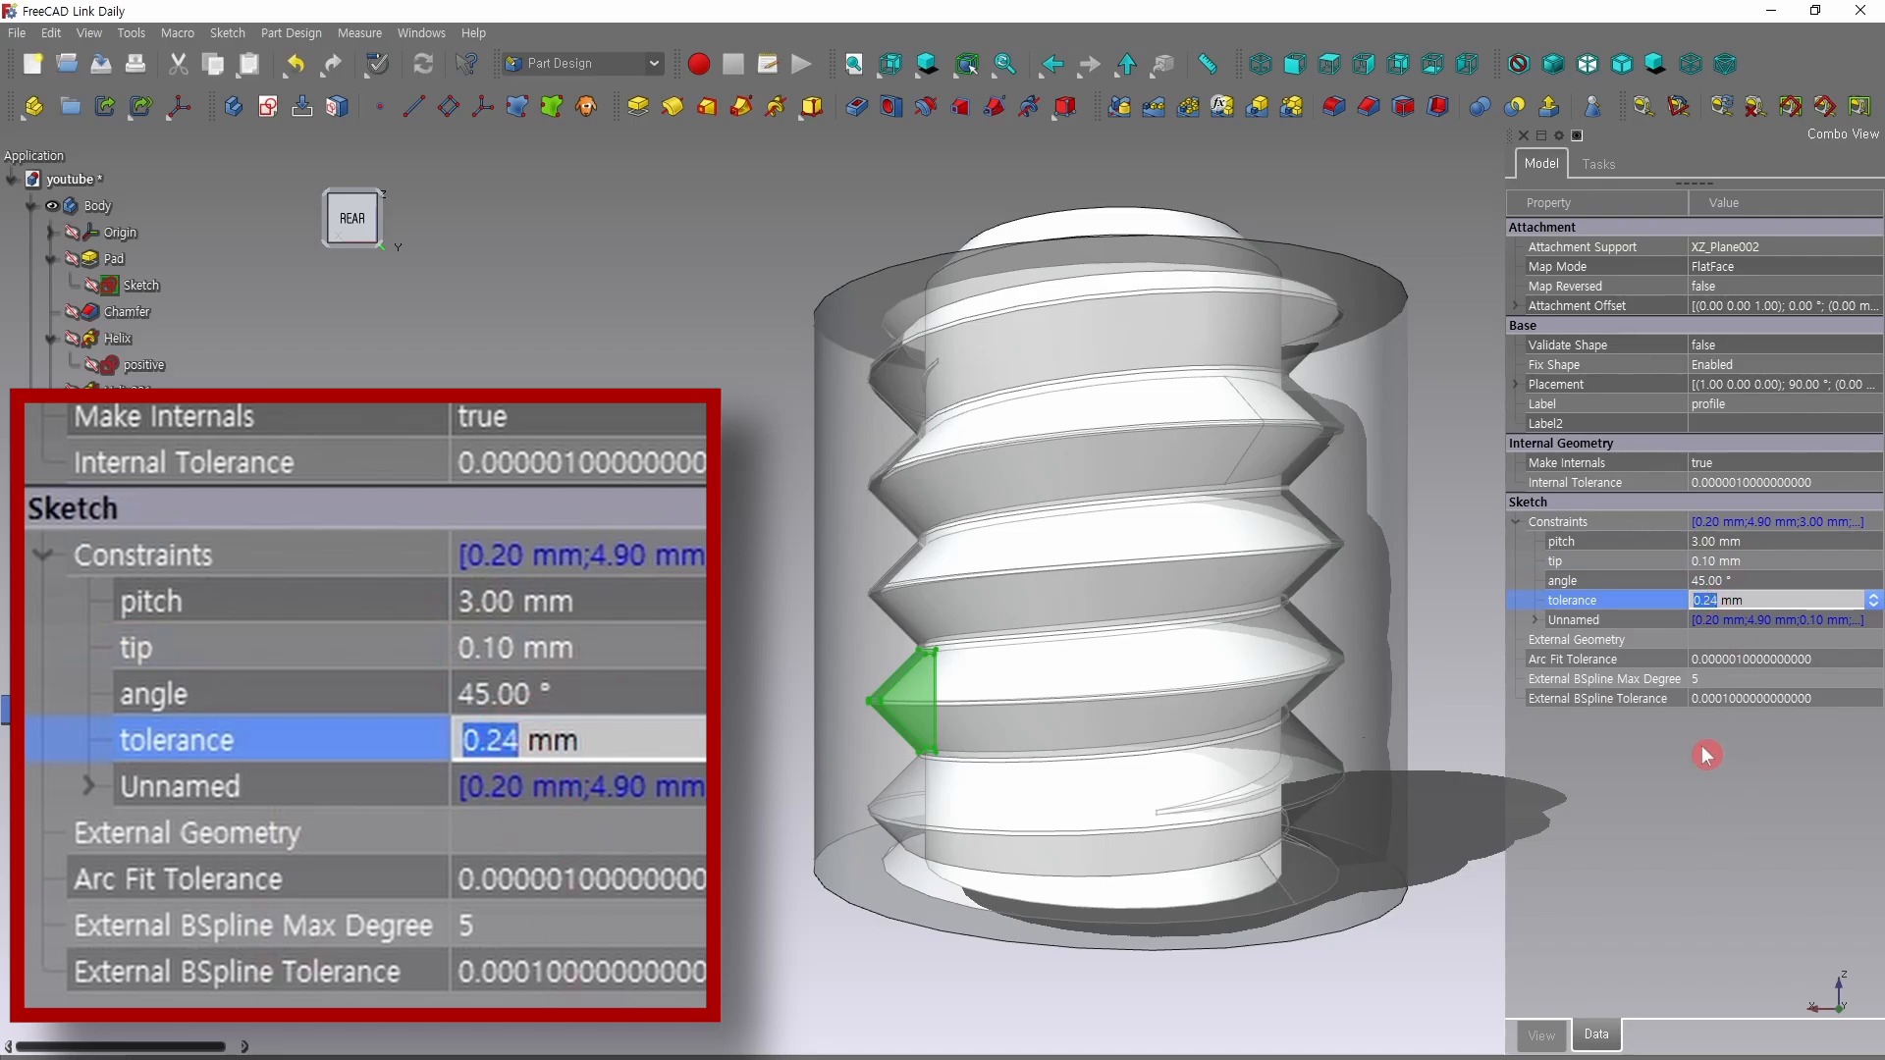
type("0.15")
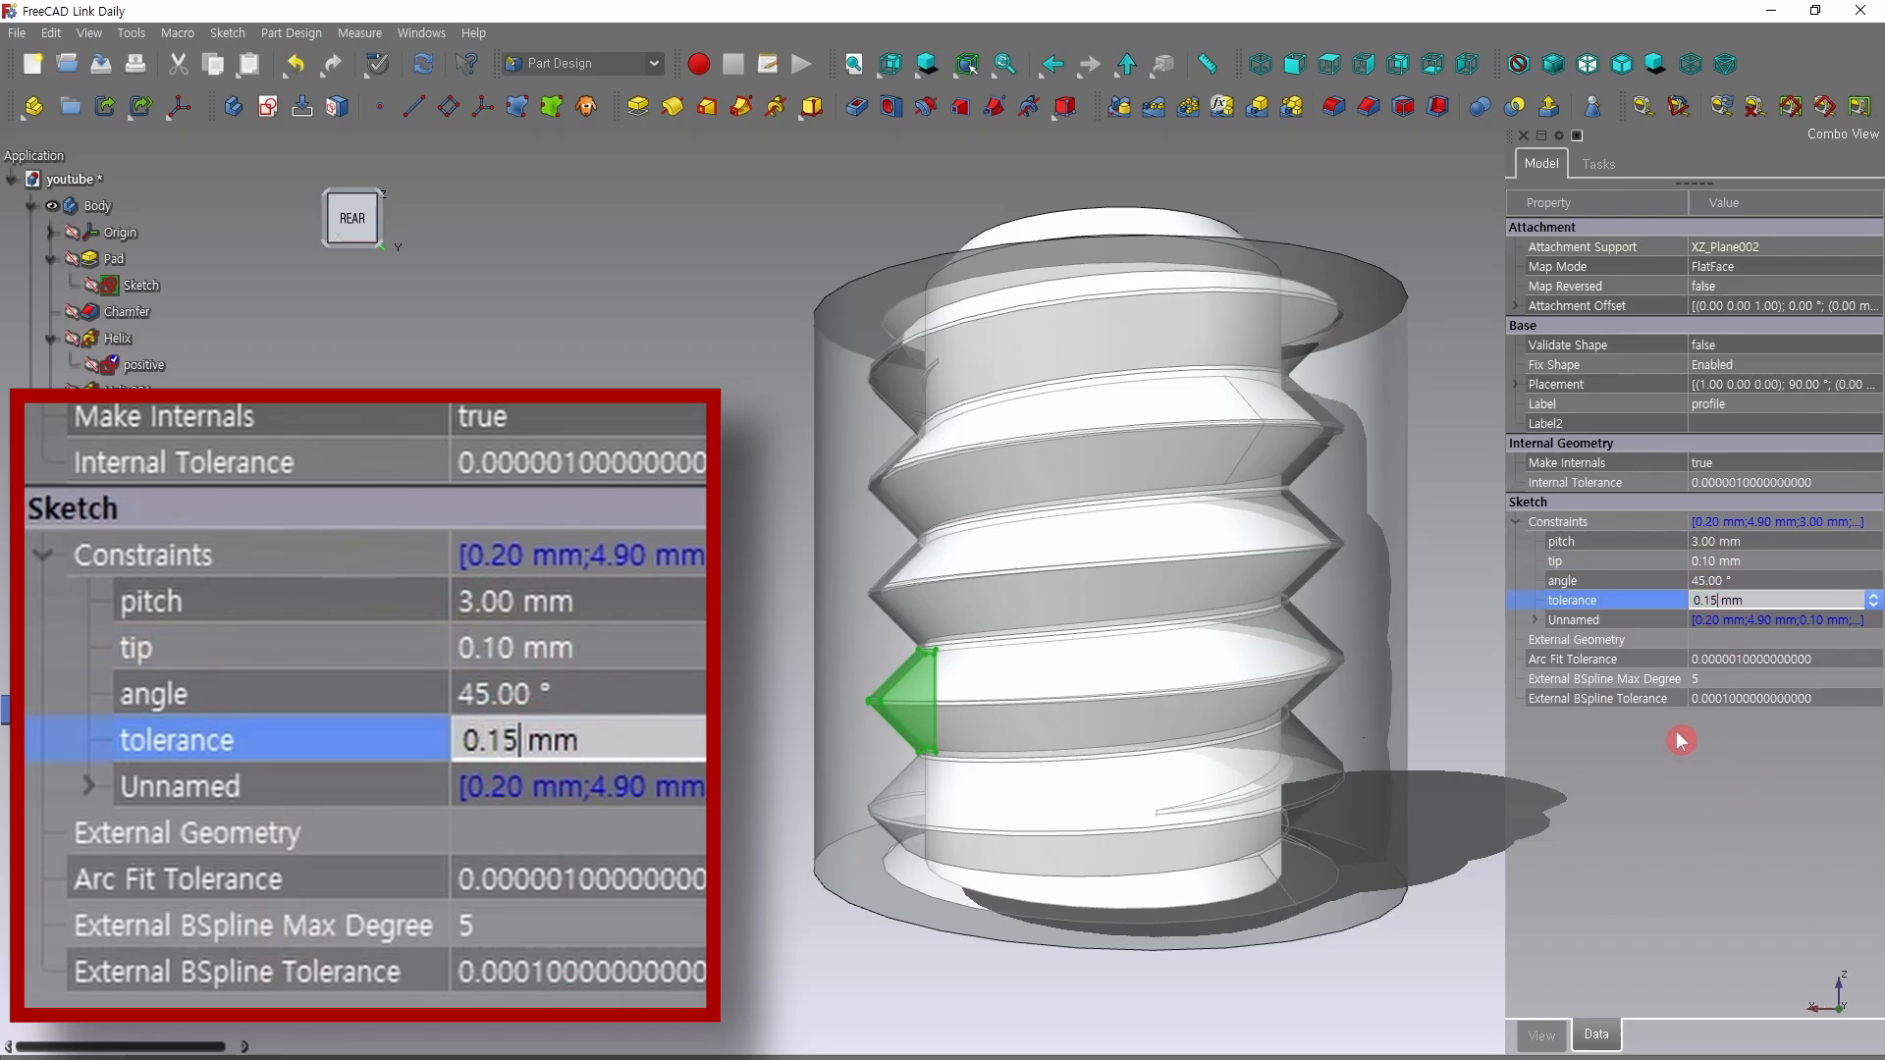
double_click(1720, 600)
type("0.4")
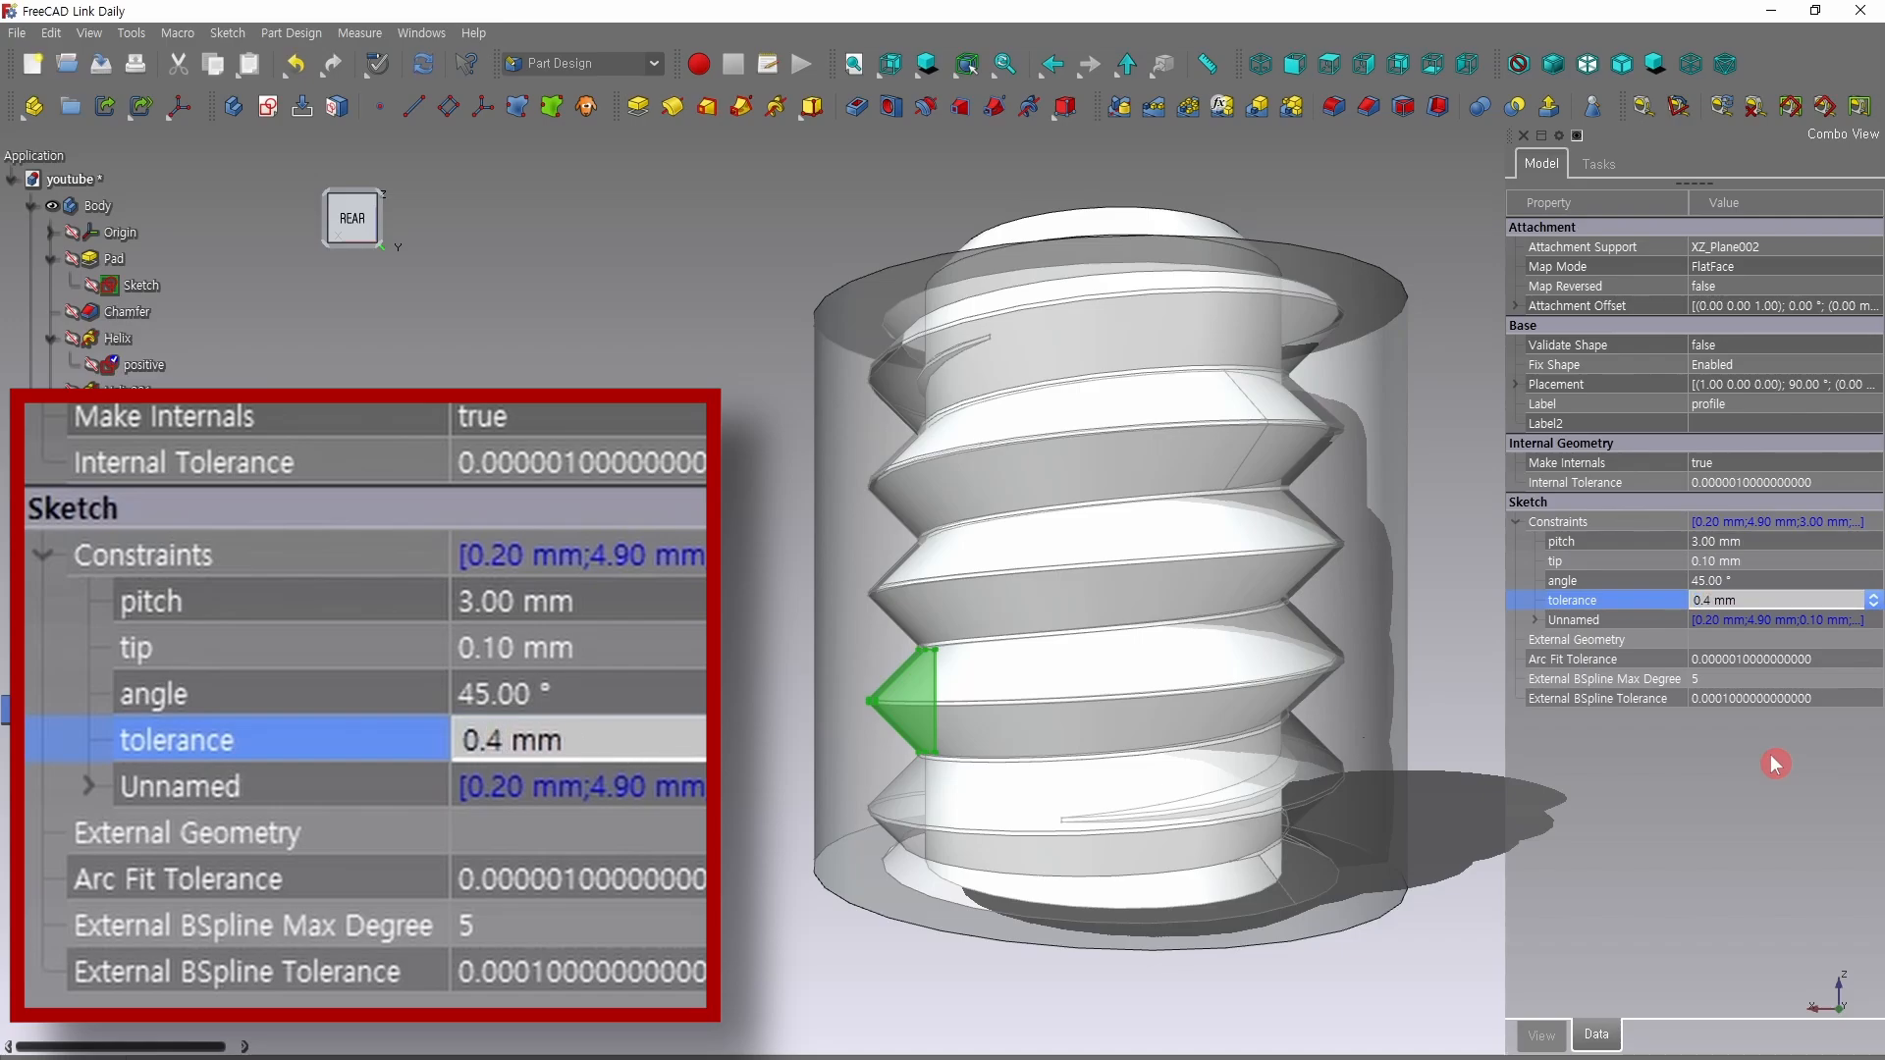
key("Return")
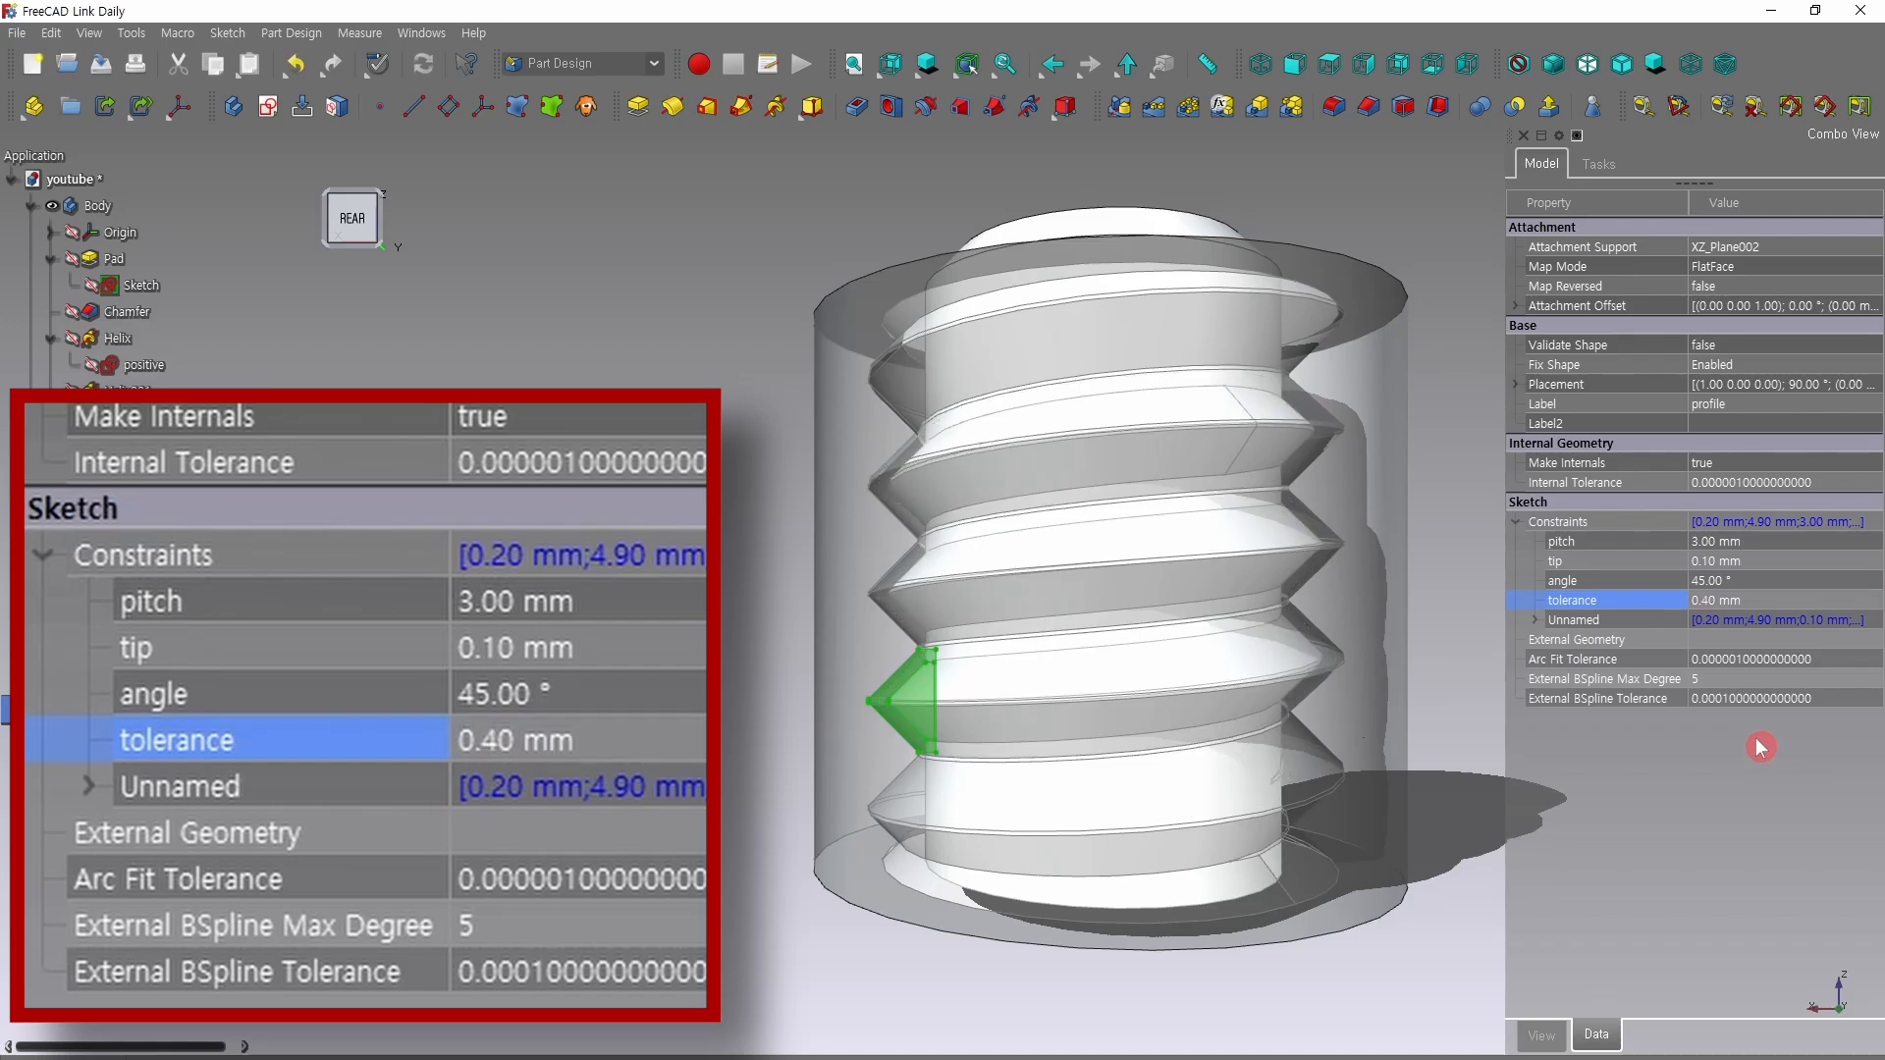
left_click(1725, 601)
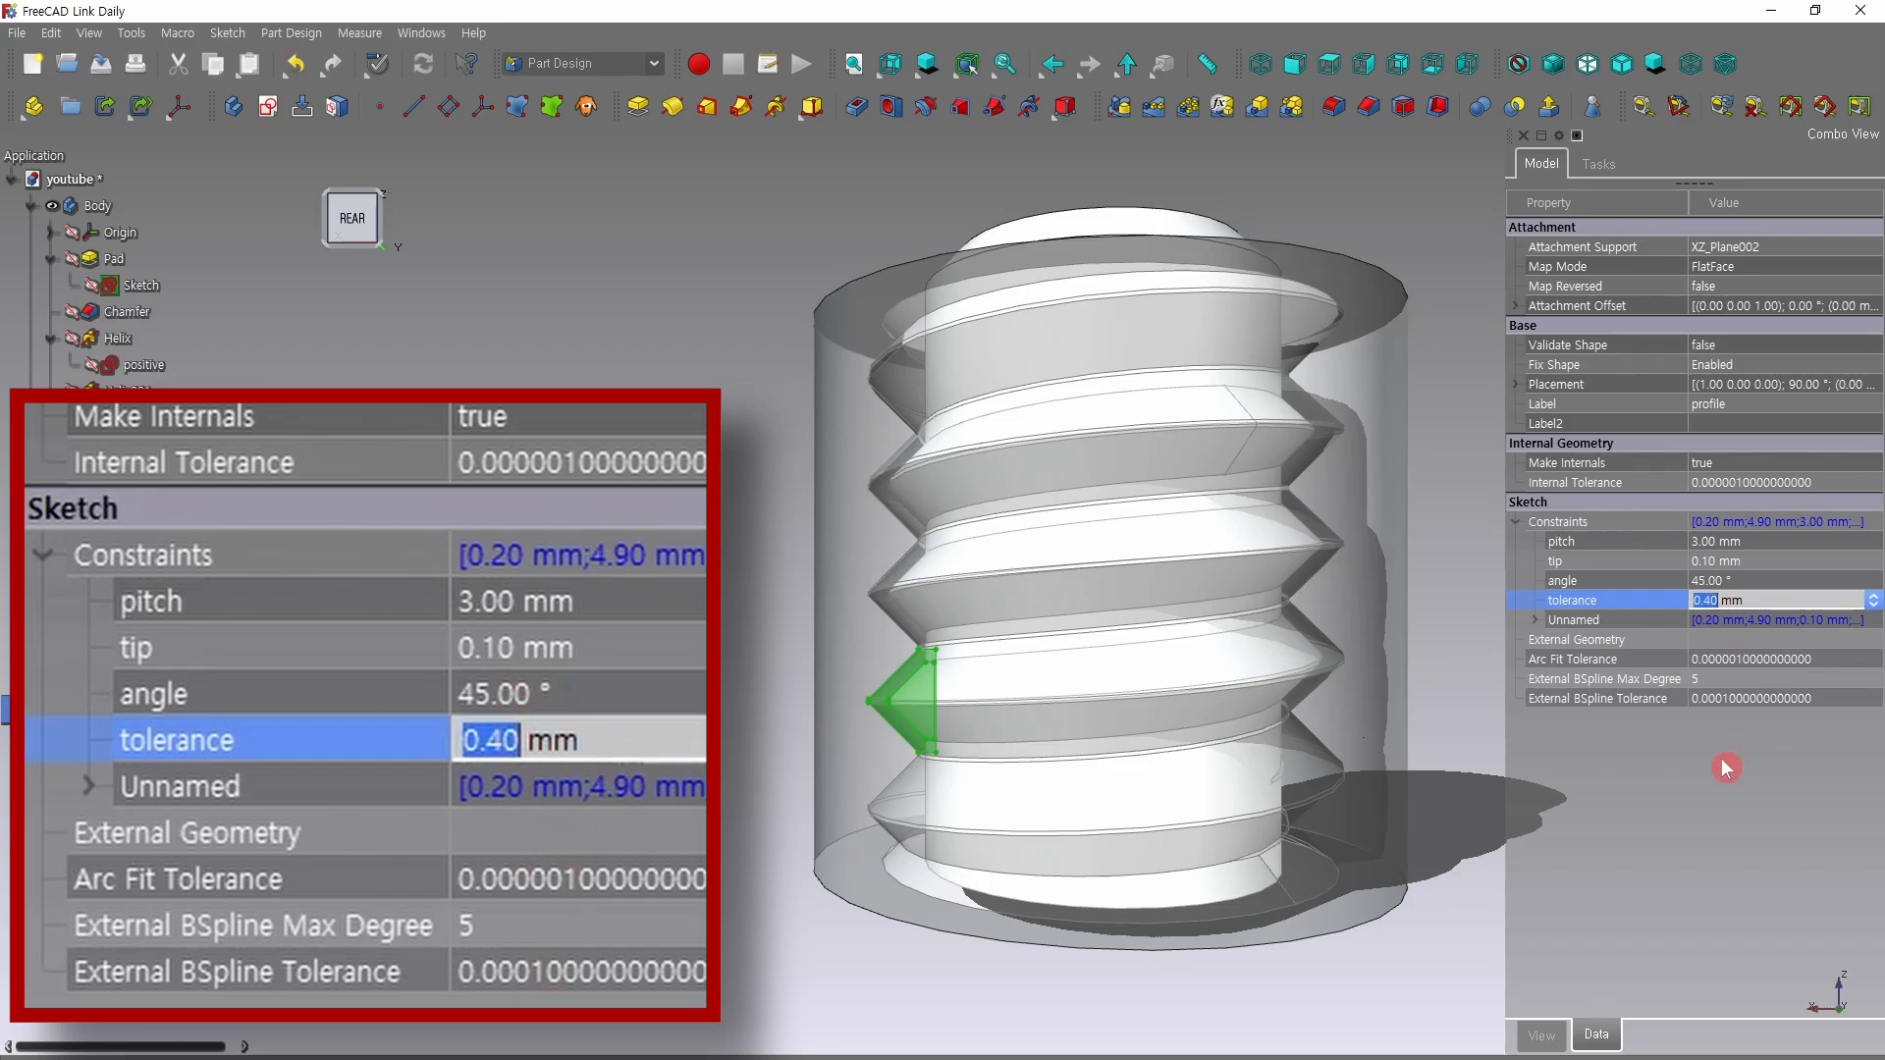
type("0.6")
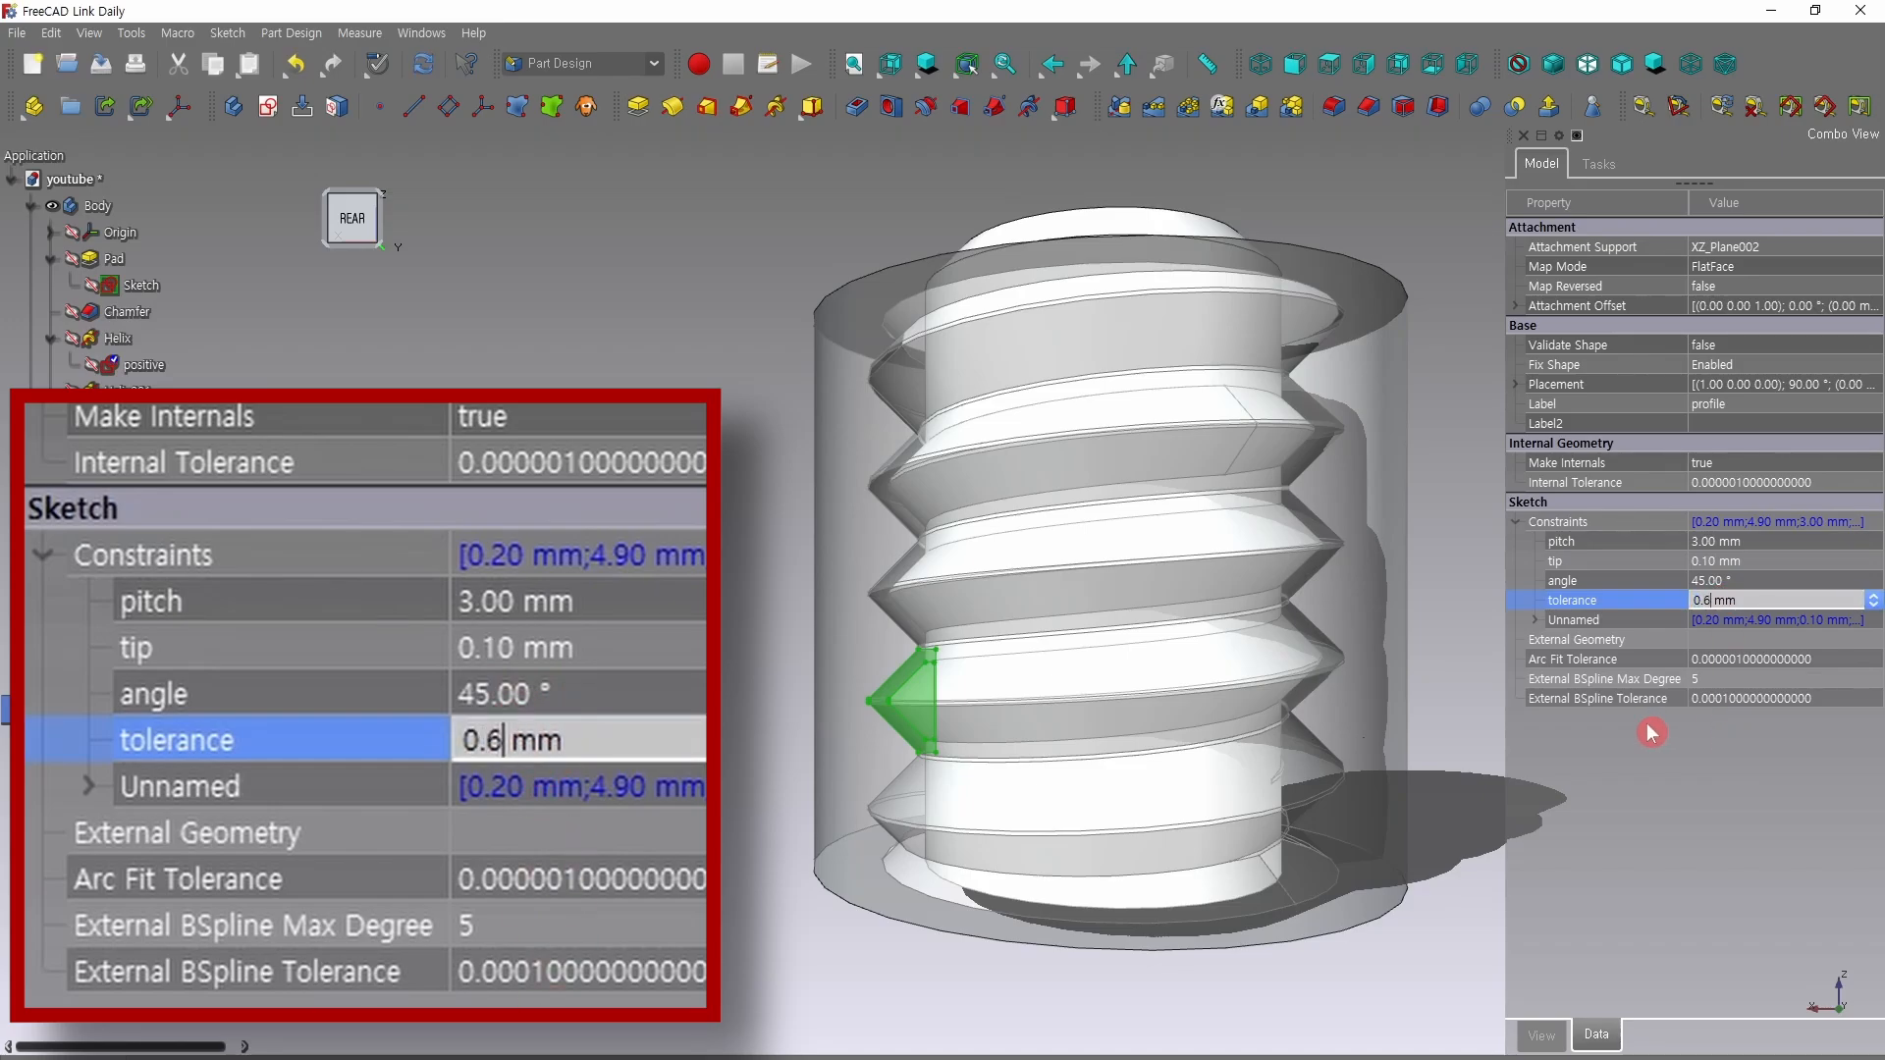
key("Return")
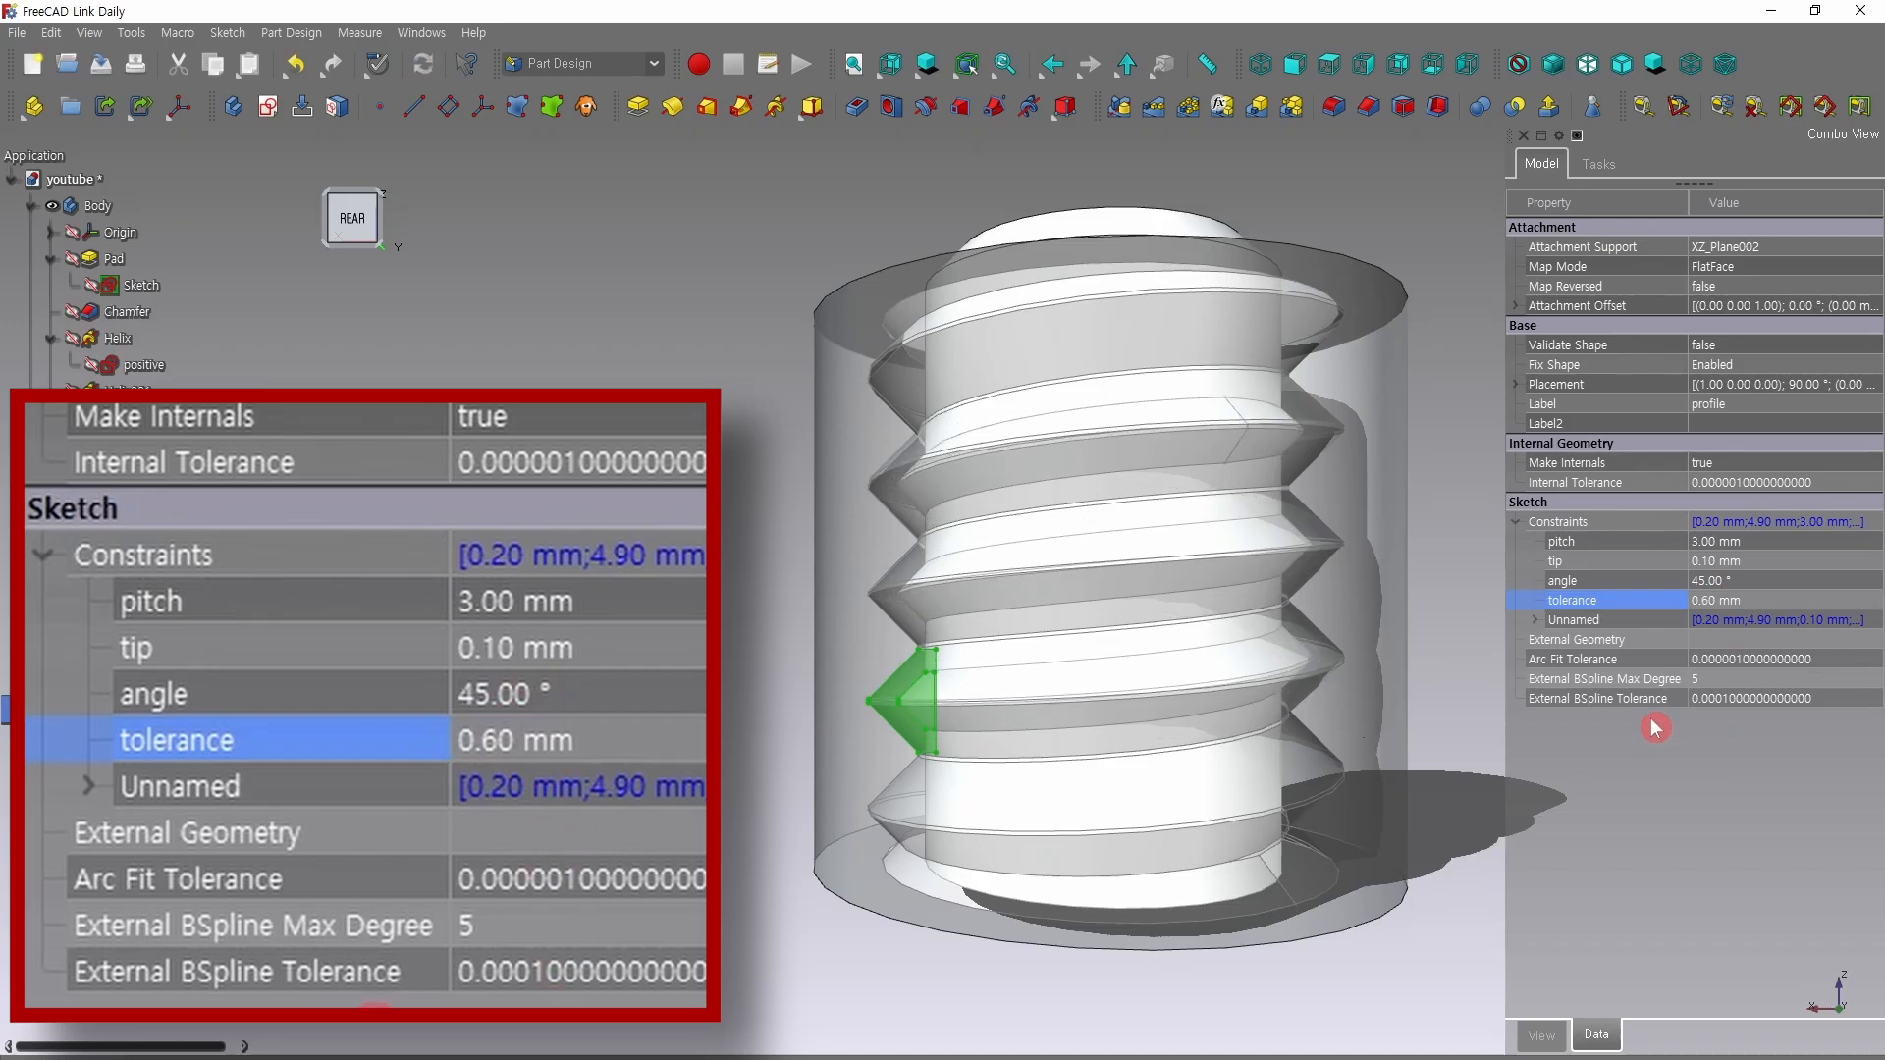
Set the profile sketch's tolerance constraint to 0.24 mm.
left_click(1713, 602)
type("0.24")
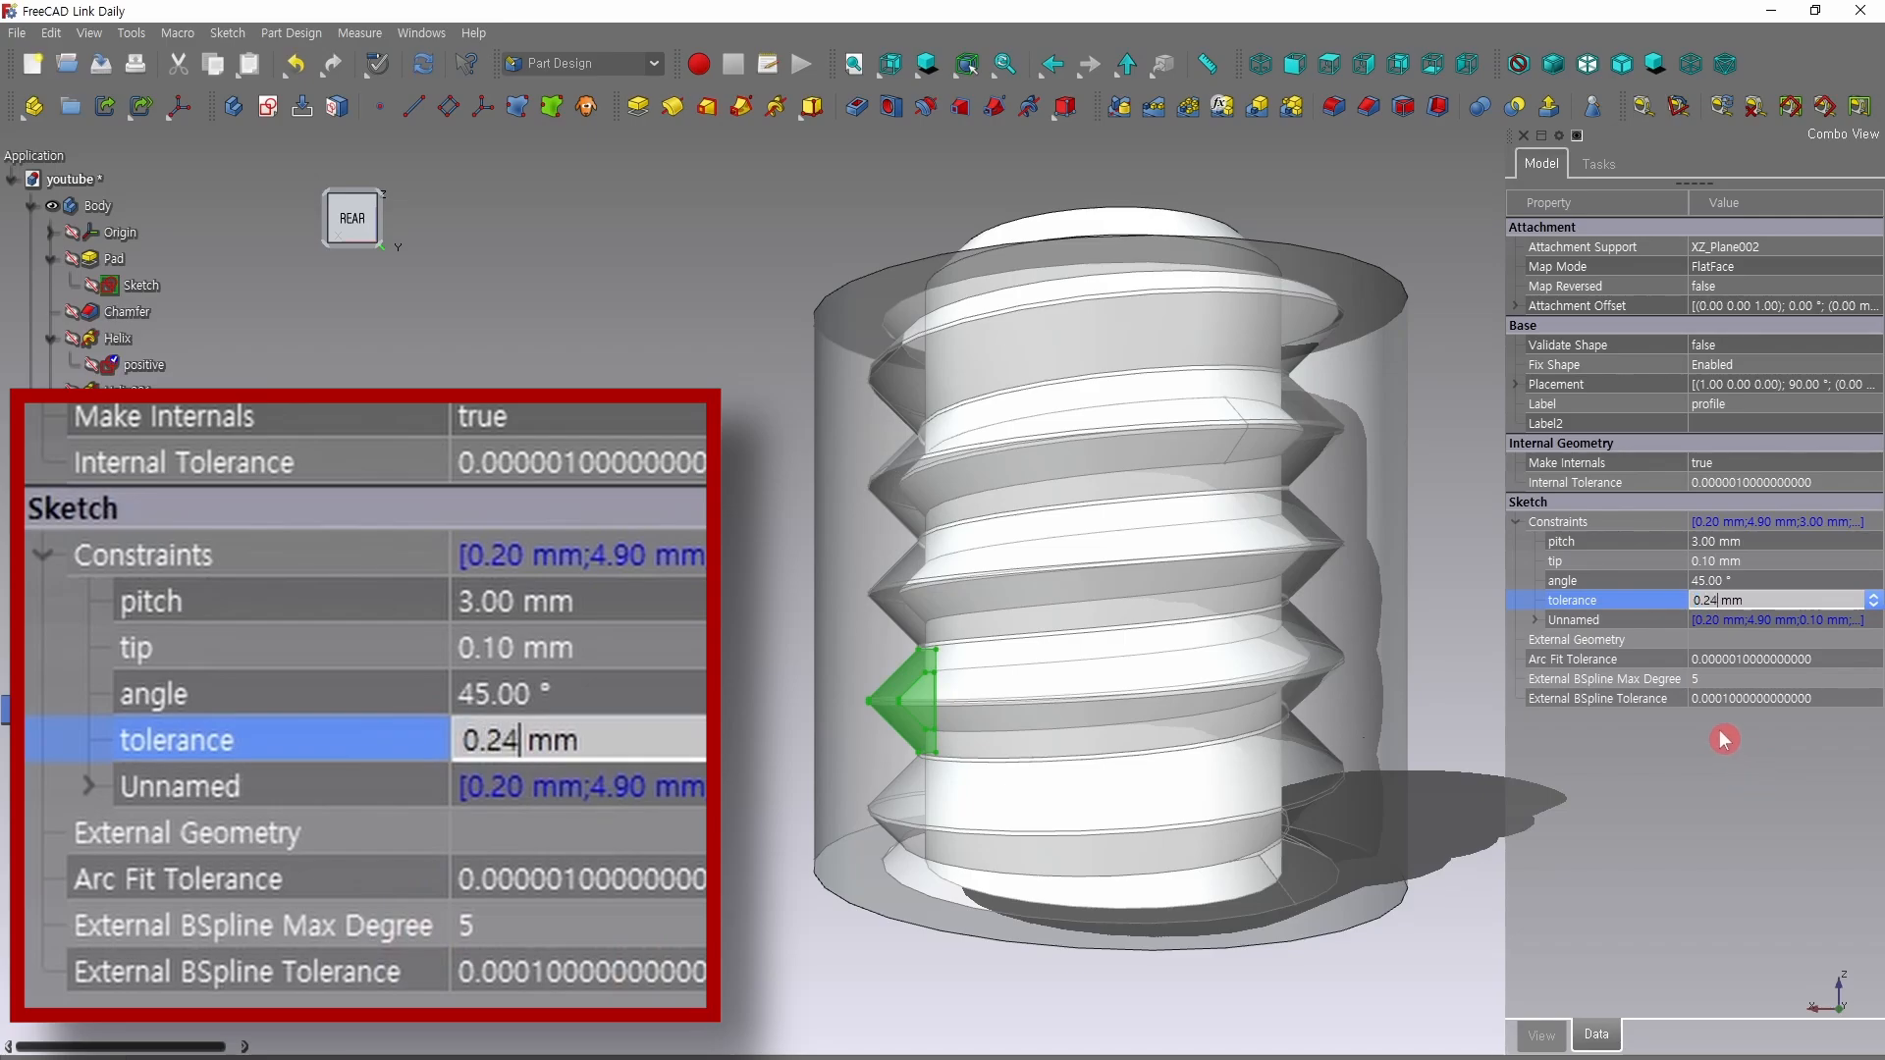
key("Return")
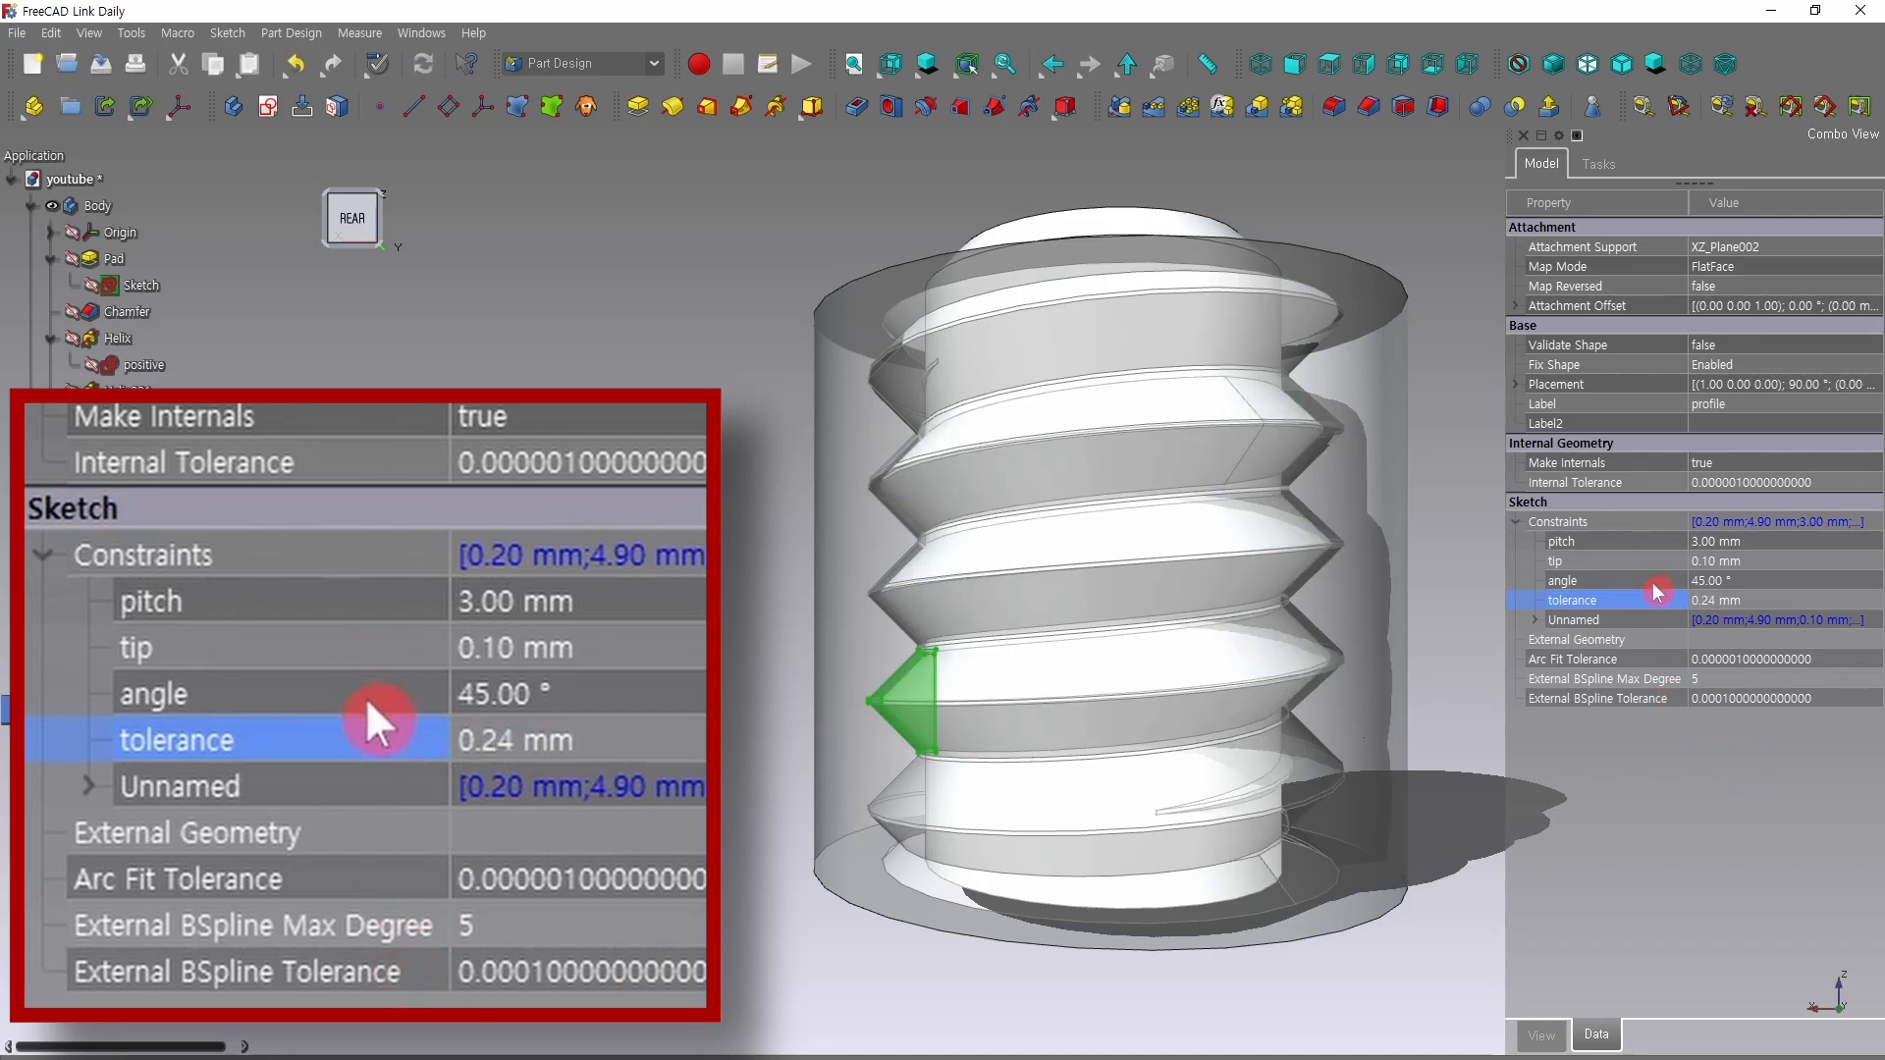
Try tip constraint values of 0.5, 1 and 0.2 mm in the profile sketch to compare the thread crests.
left_click(1718, 562)
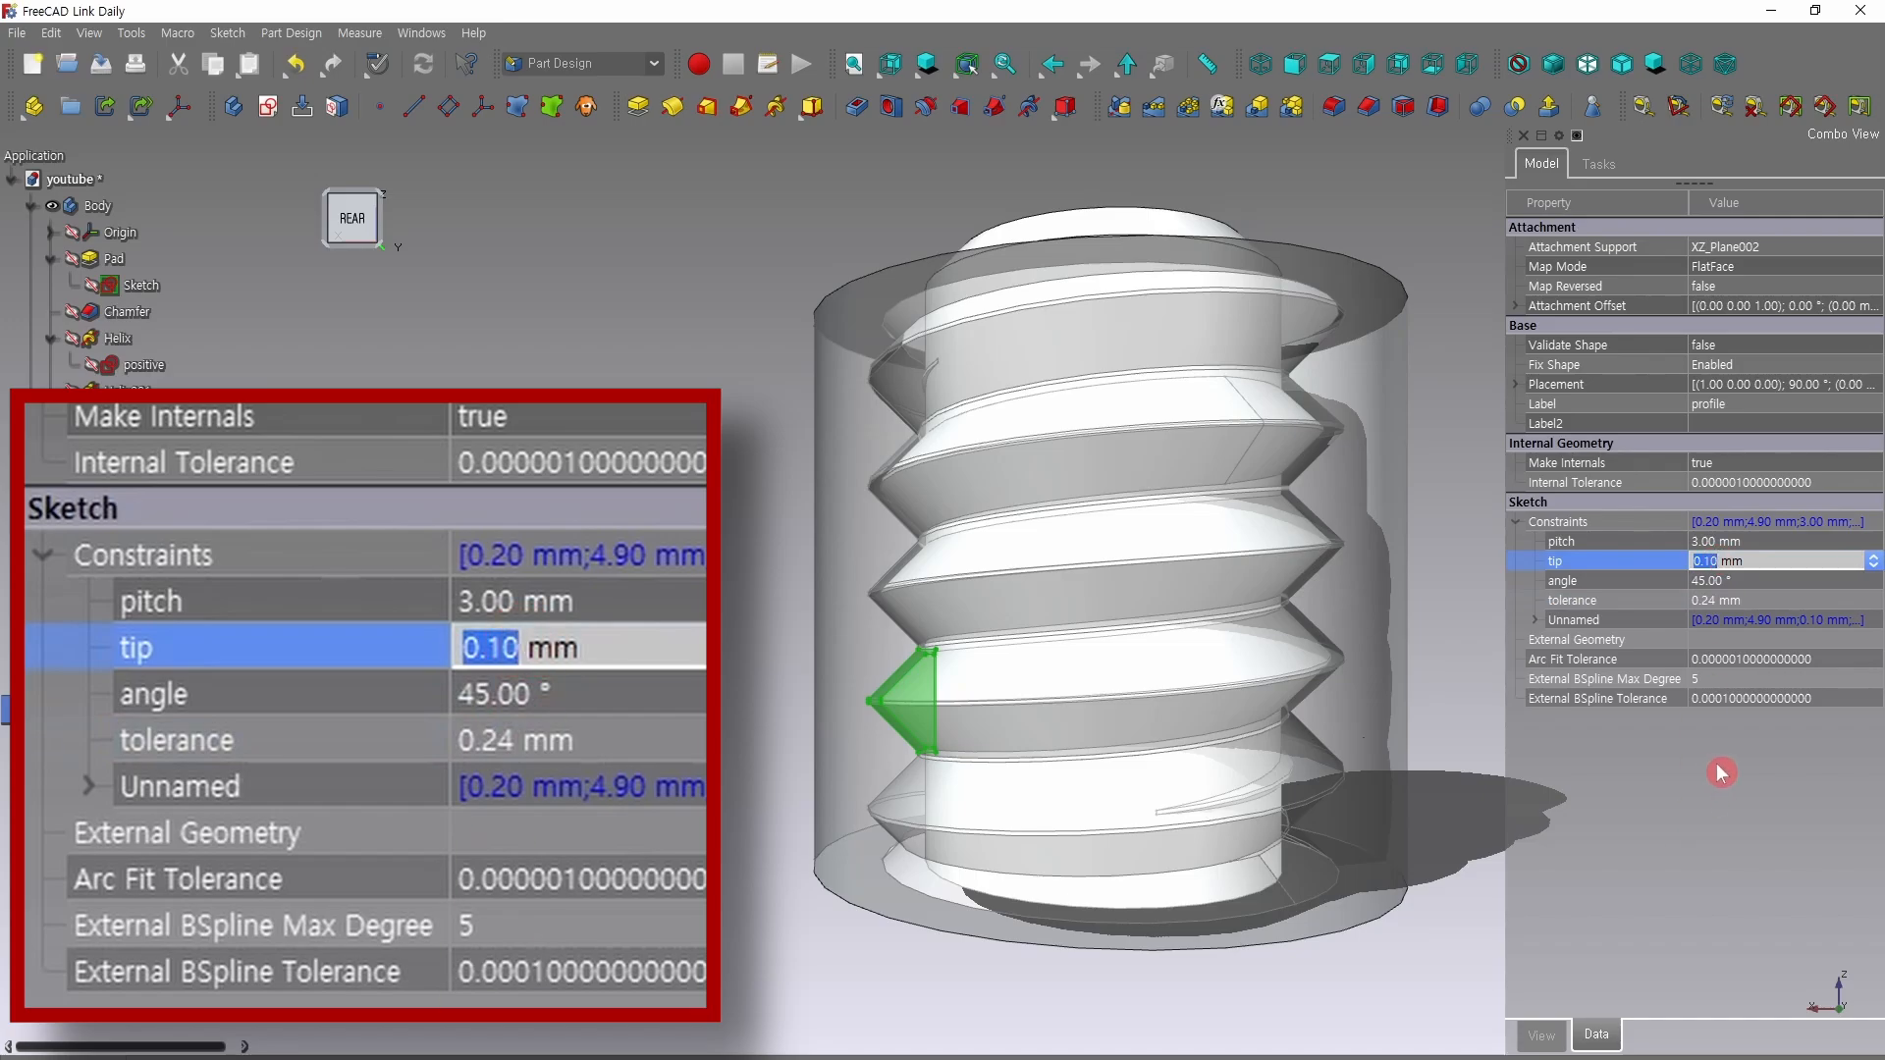
type("0.5")
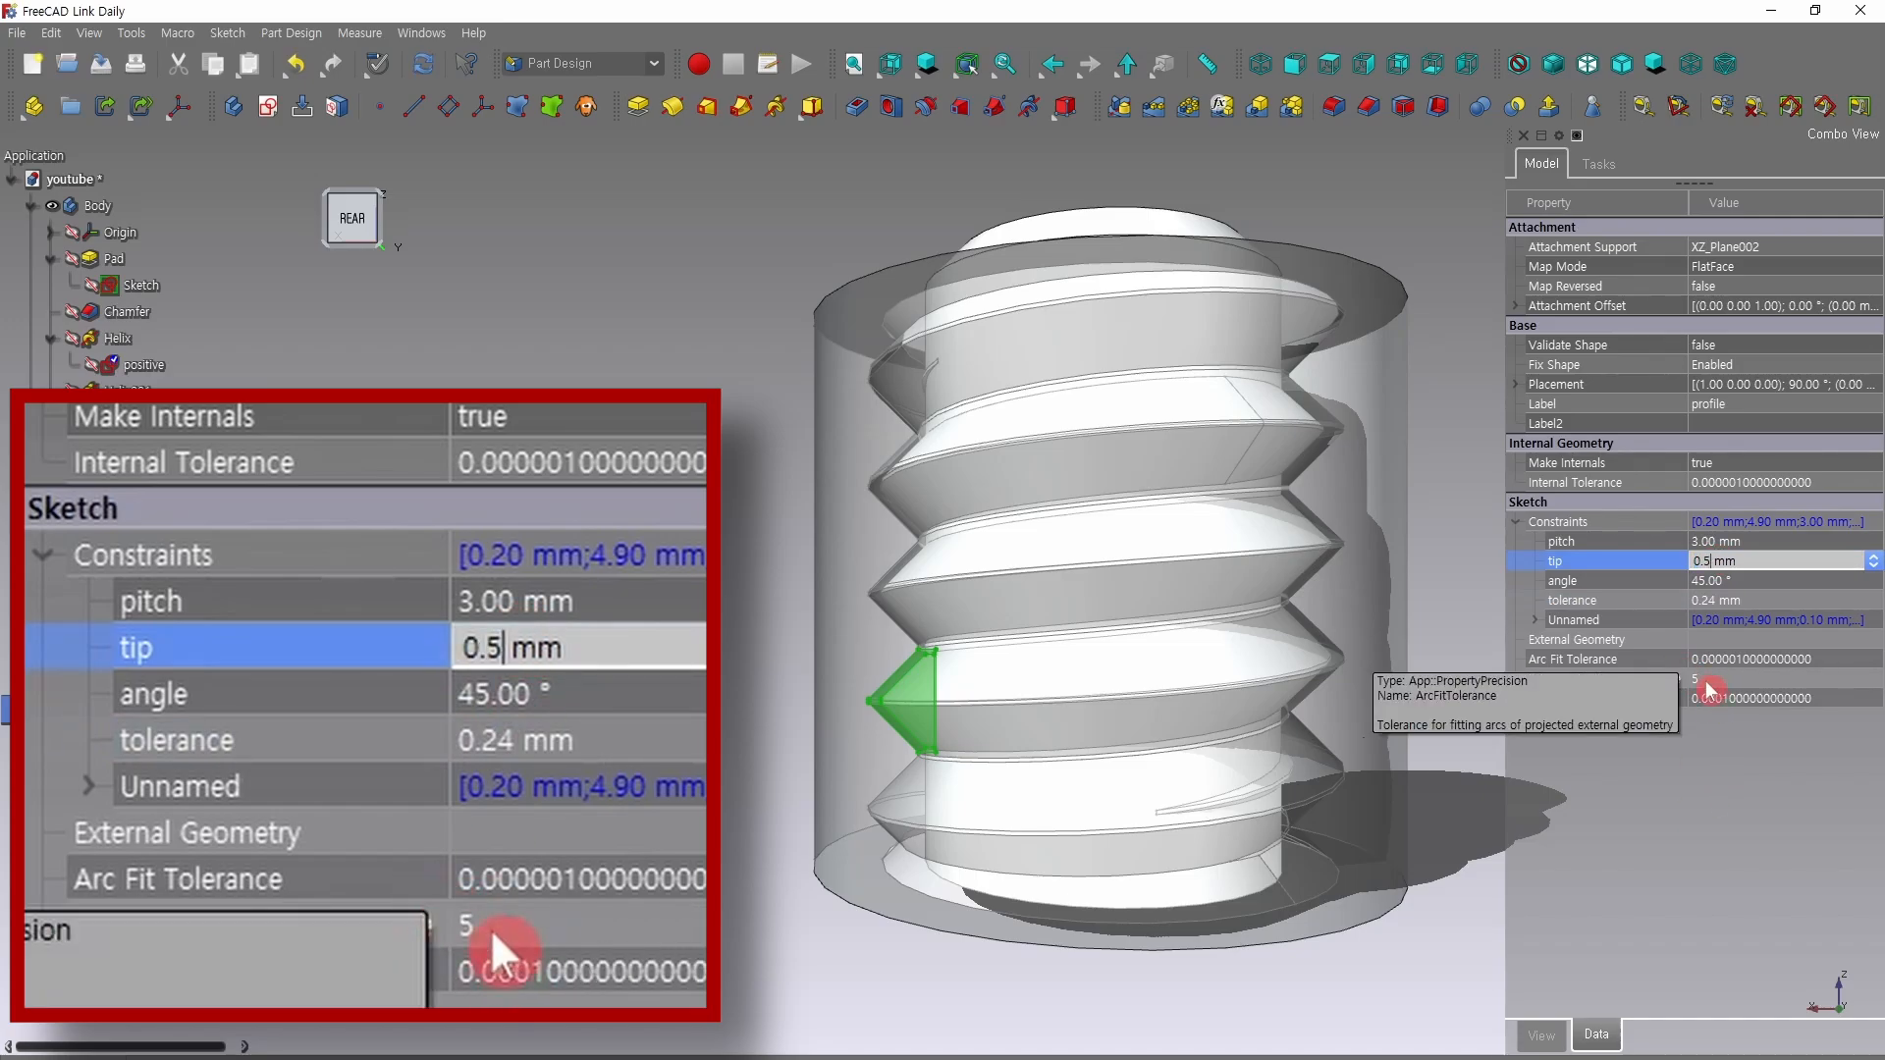
key("Return")
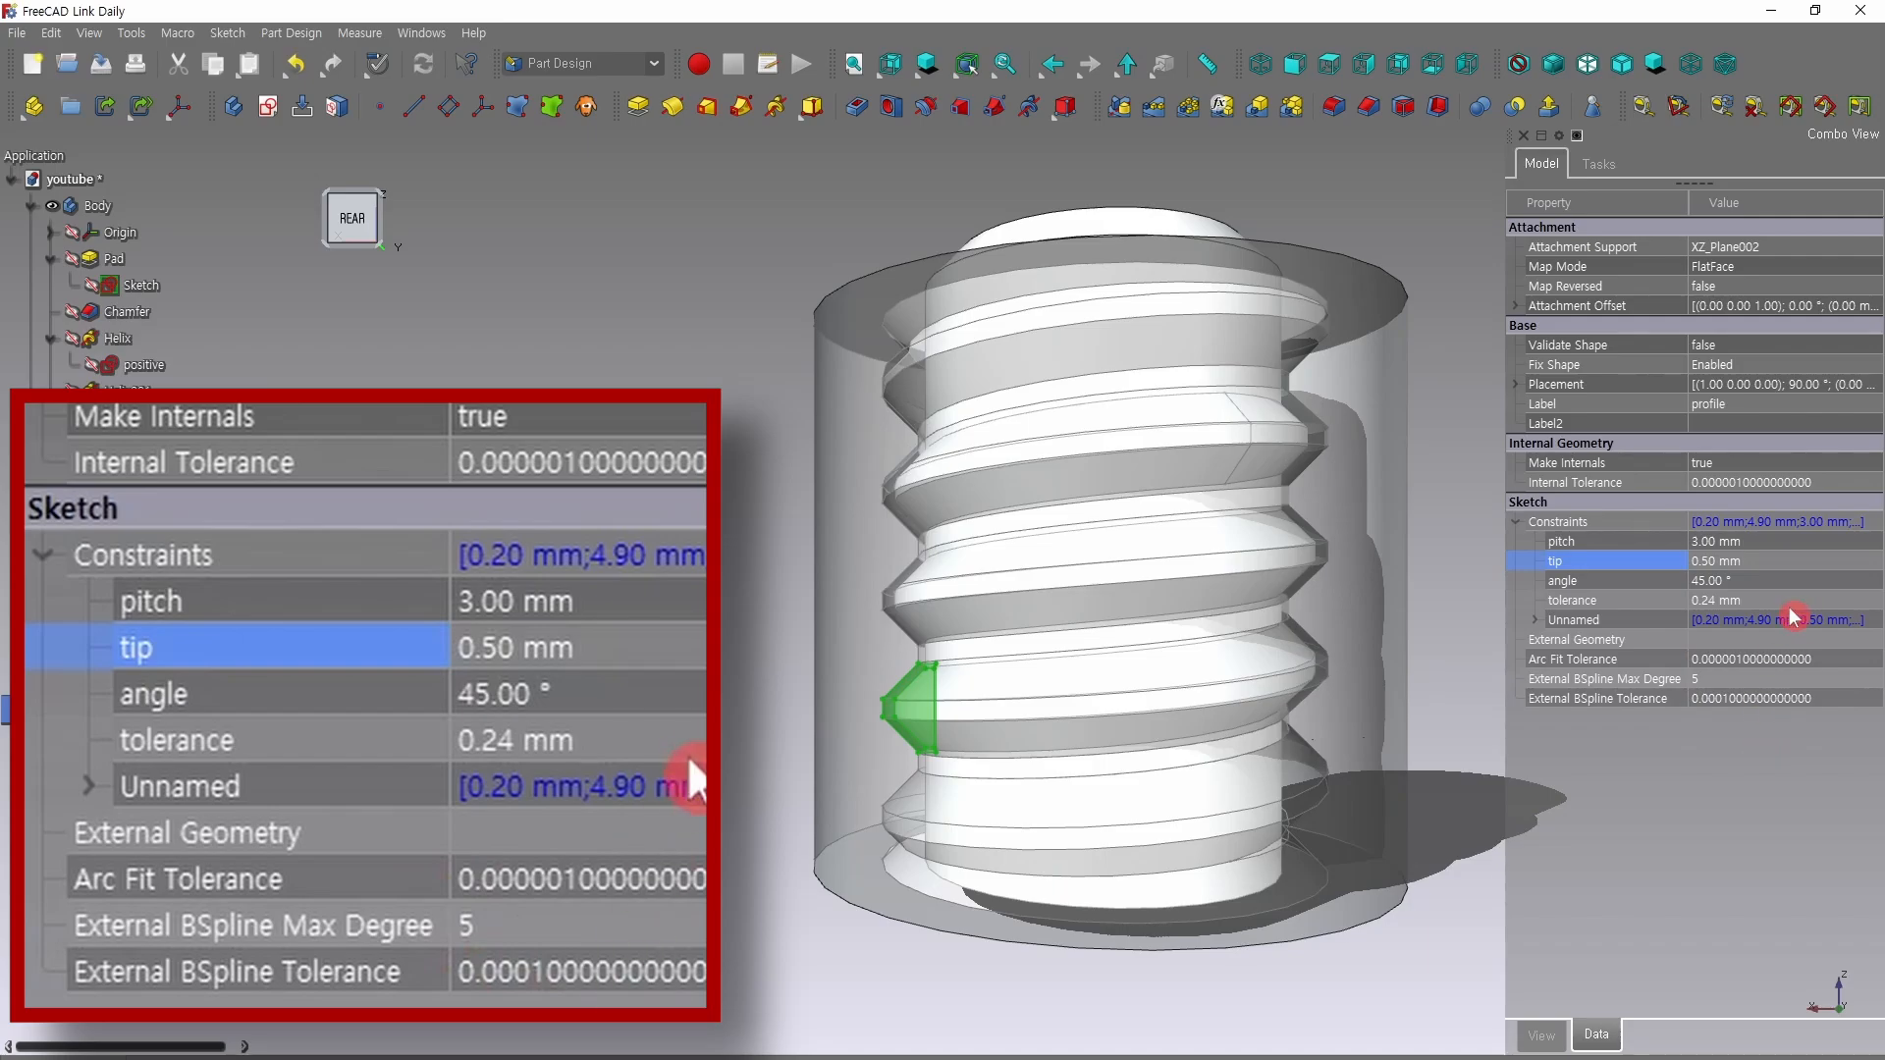
left_click(1731, 562)
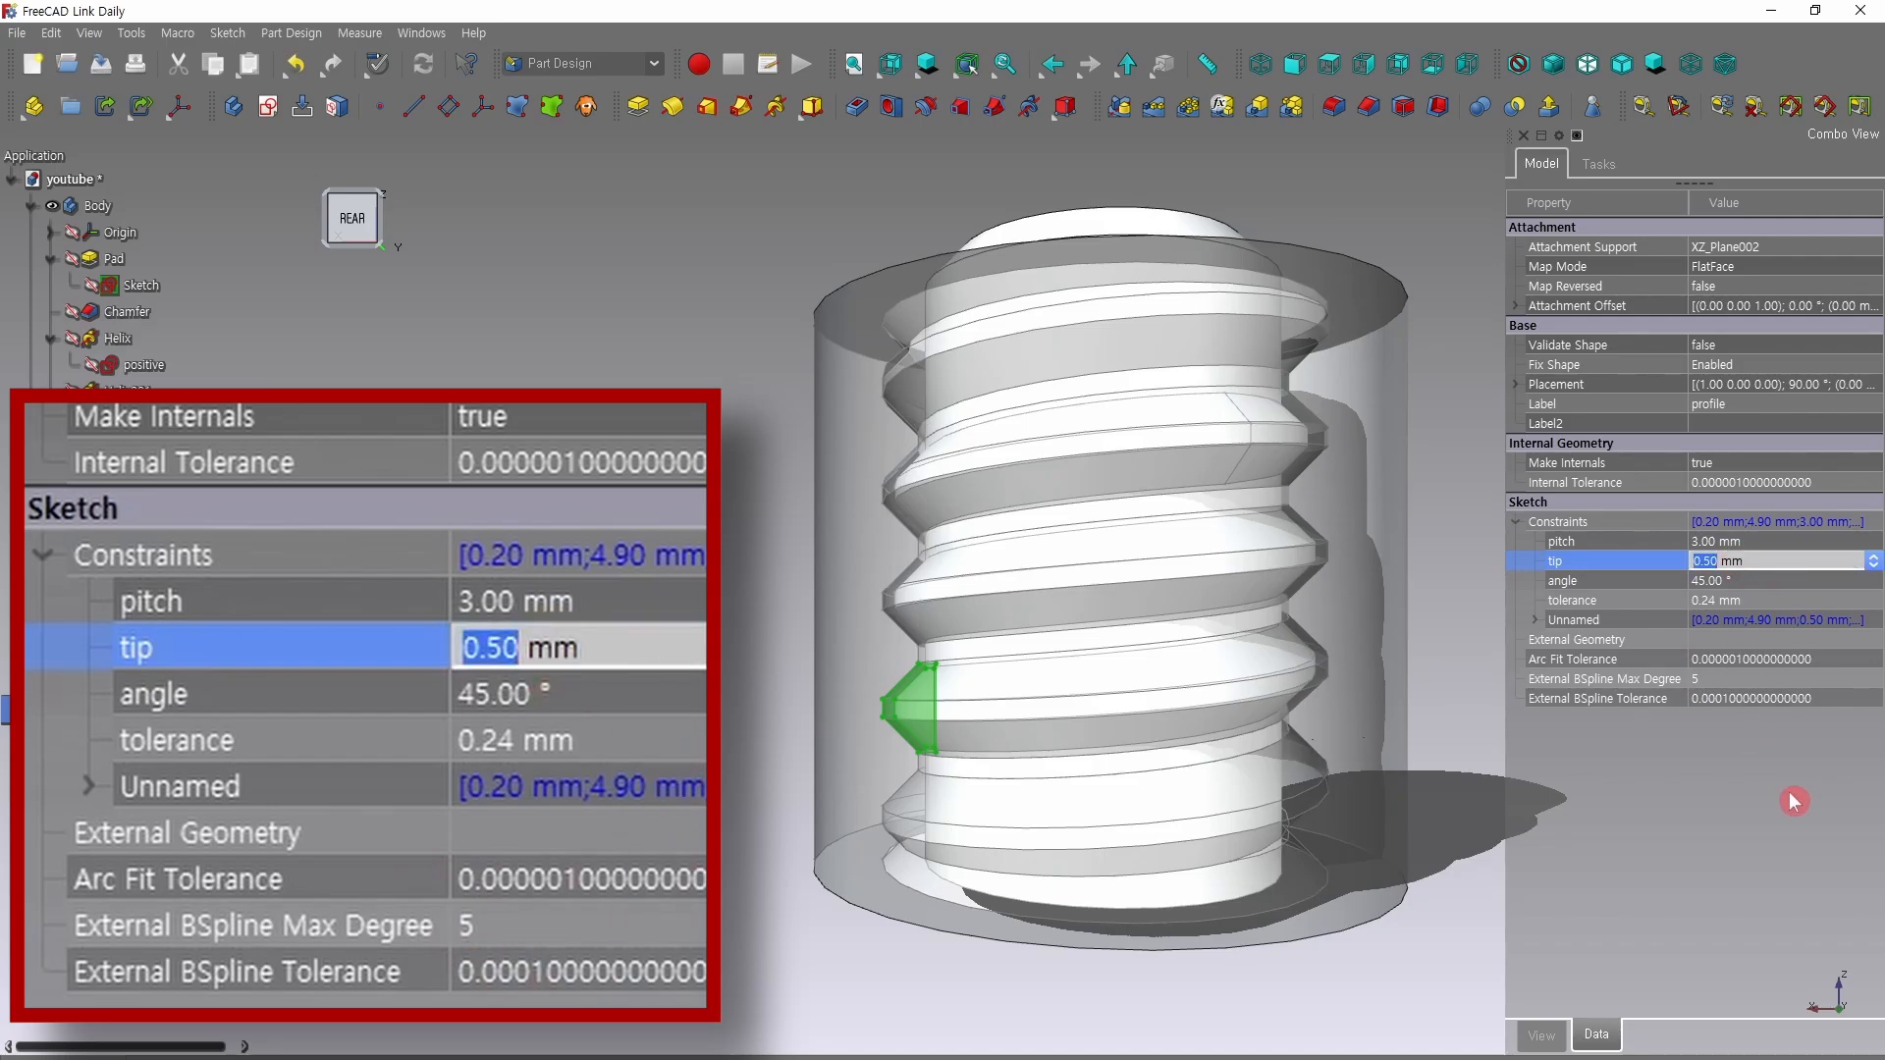
type("1")
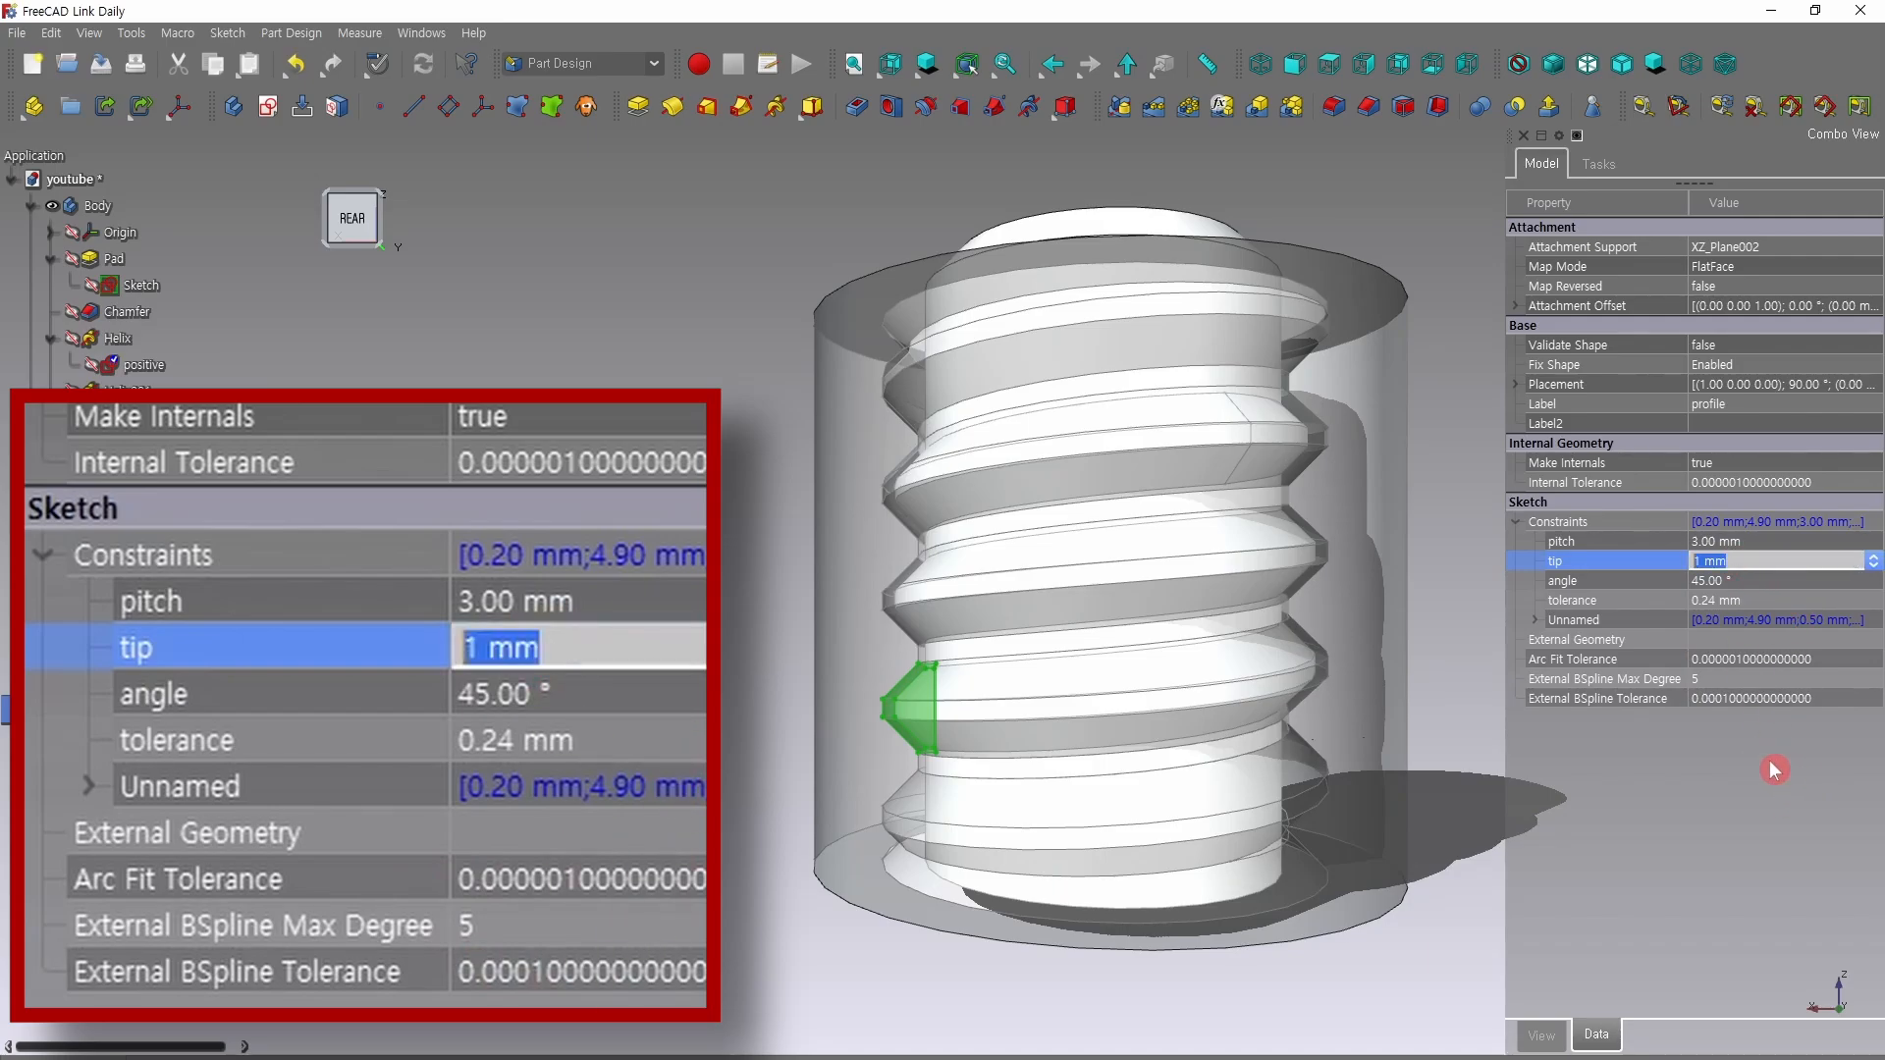
key("Return")
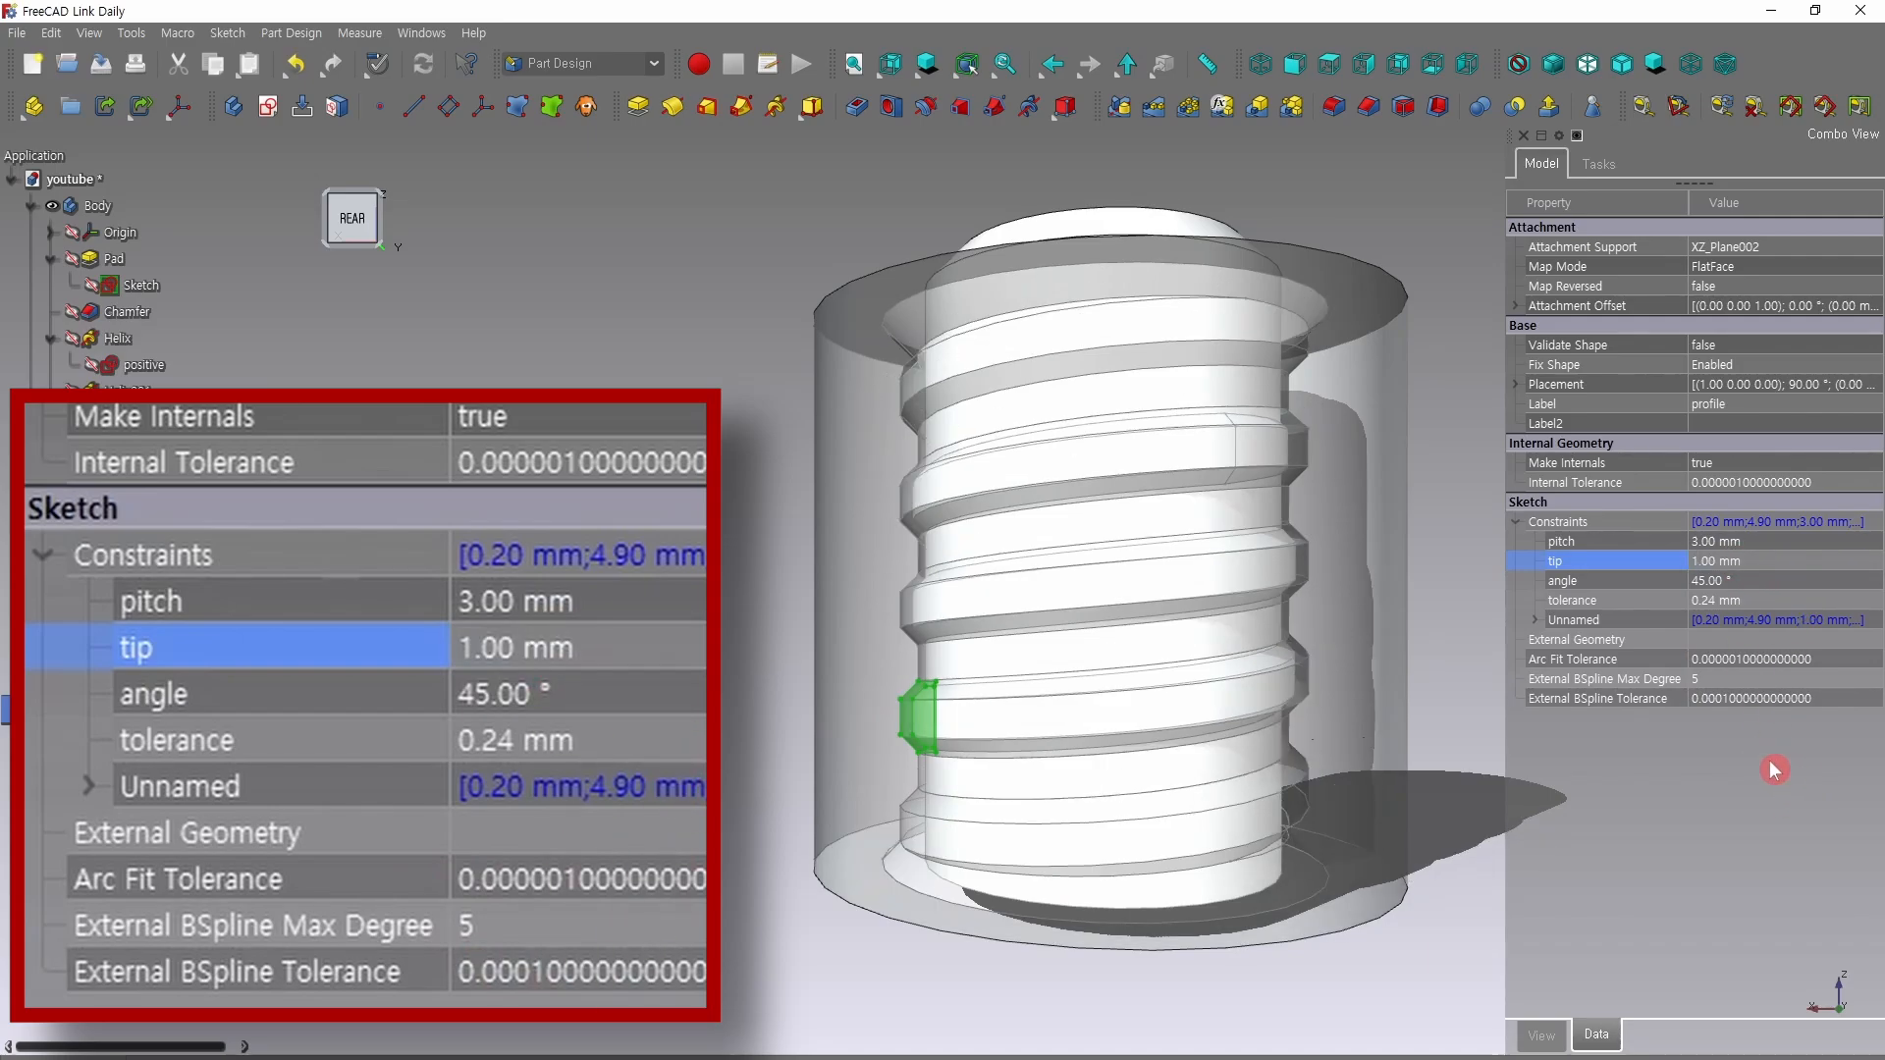
left_click(1725, 567)
type("0.")
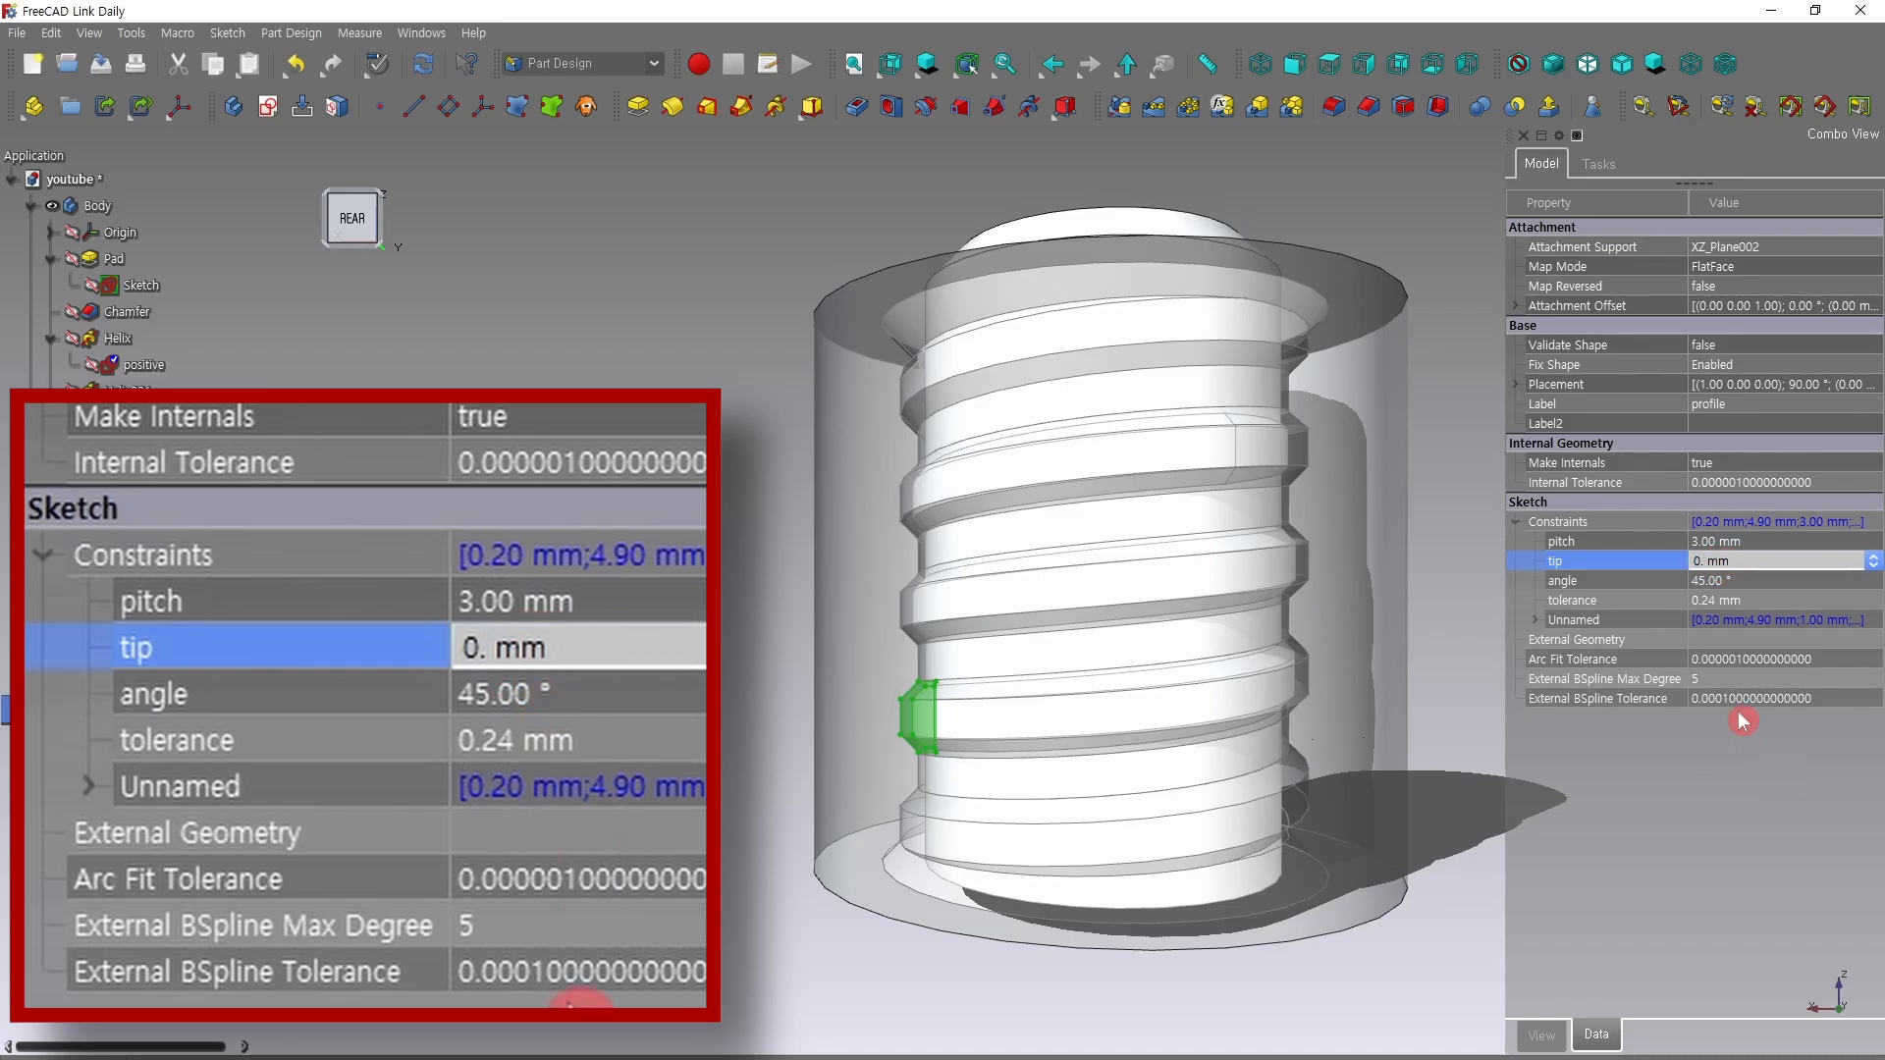
type("2")
key("Return")
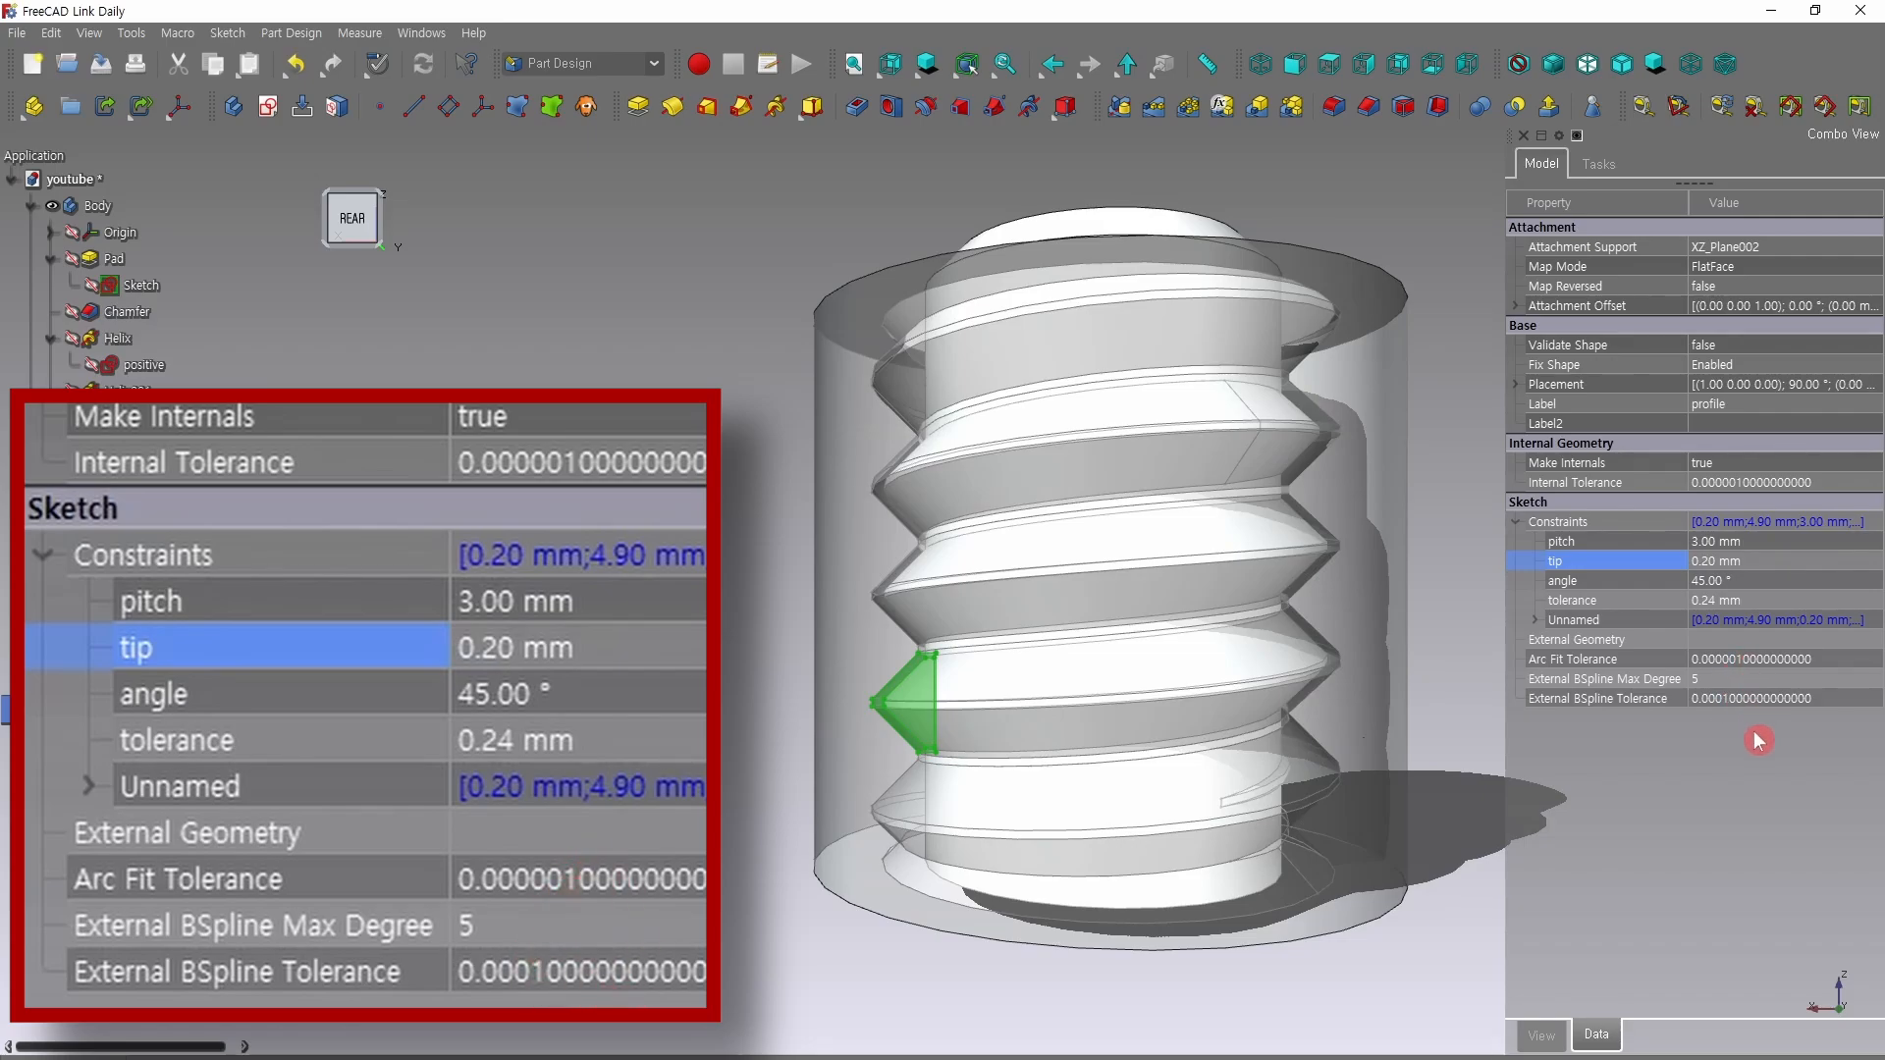
Try angle constraint values of 60°, 30° and 10° in the profile sketch to compare the thread depth.
left_click(1725, 581)
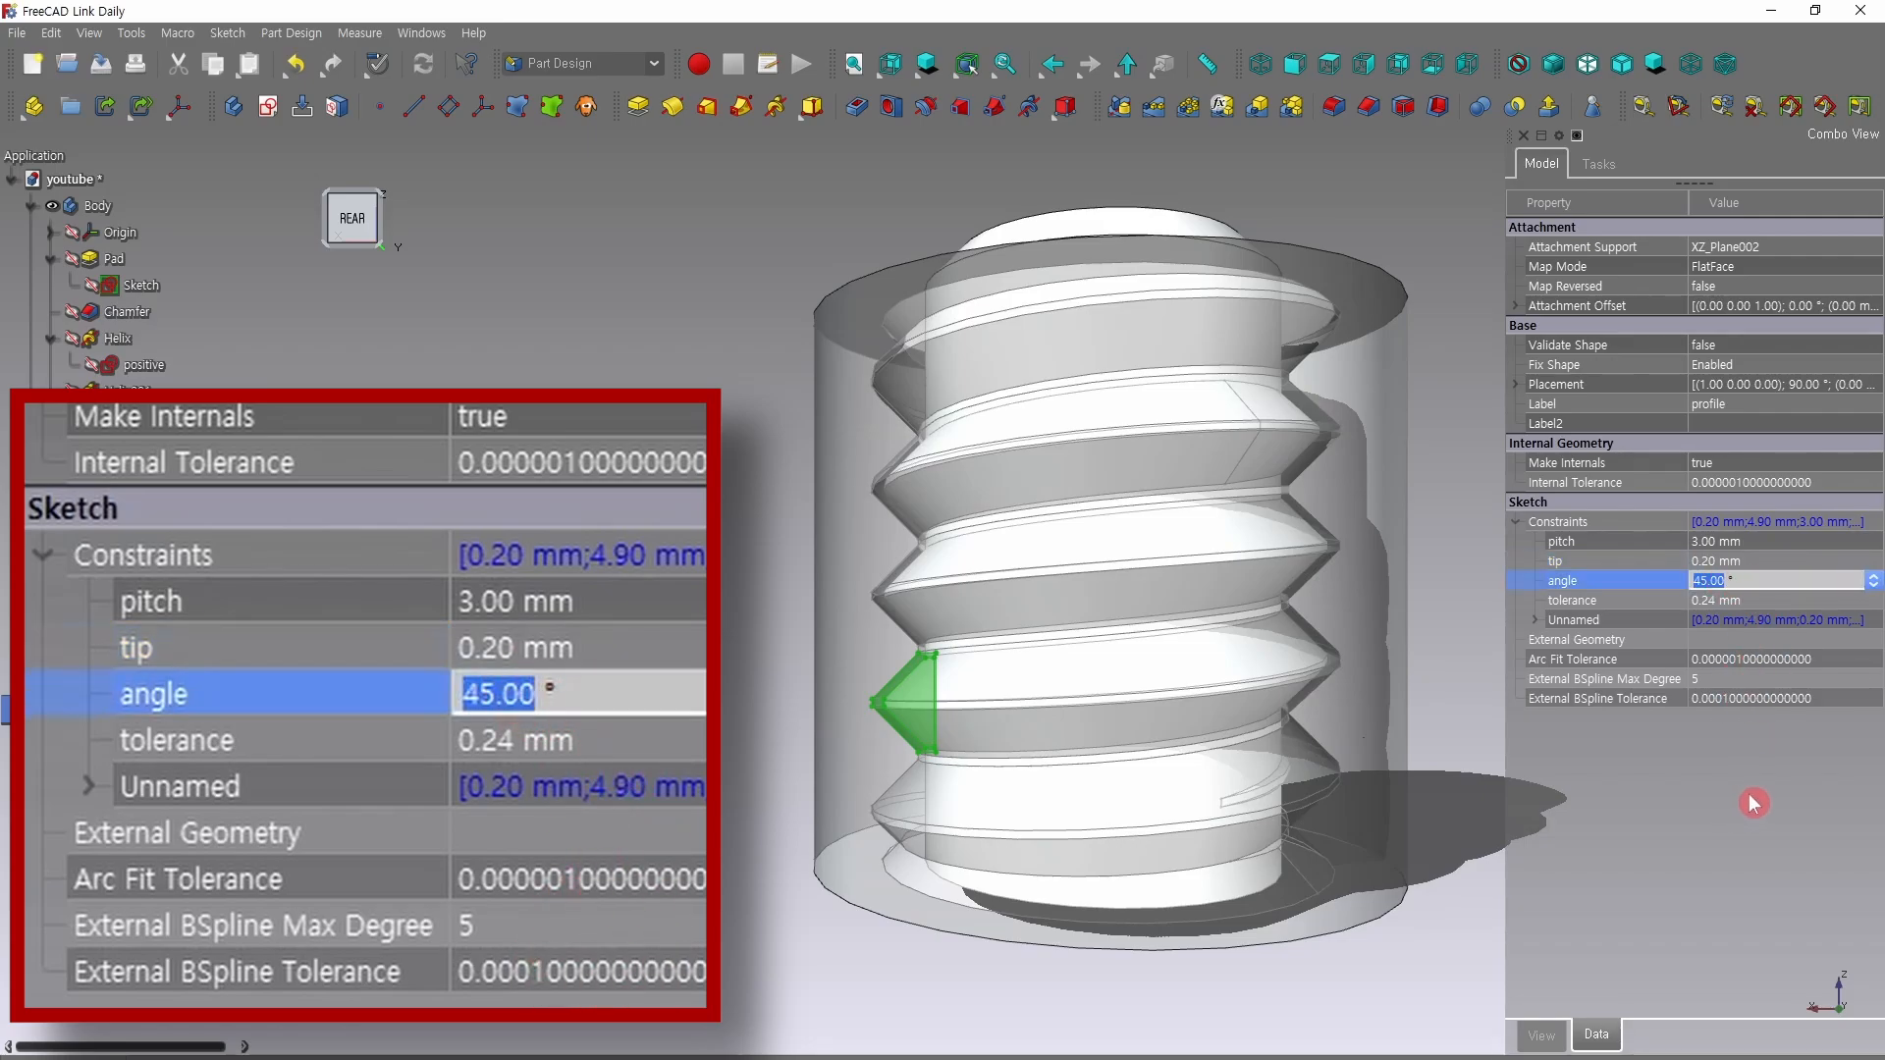
type("60")
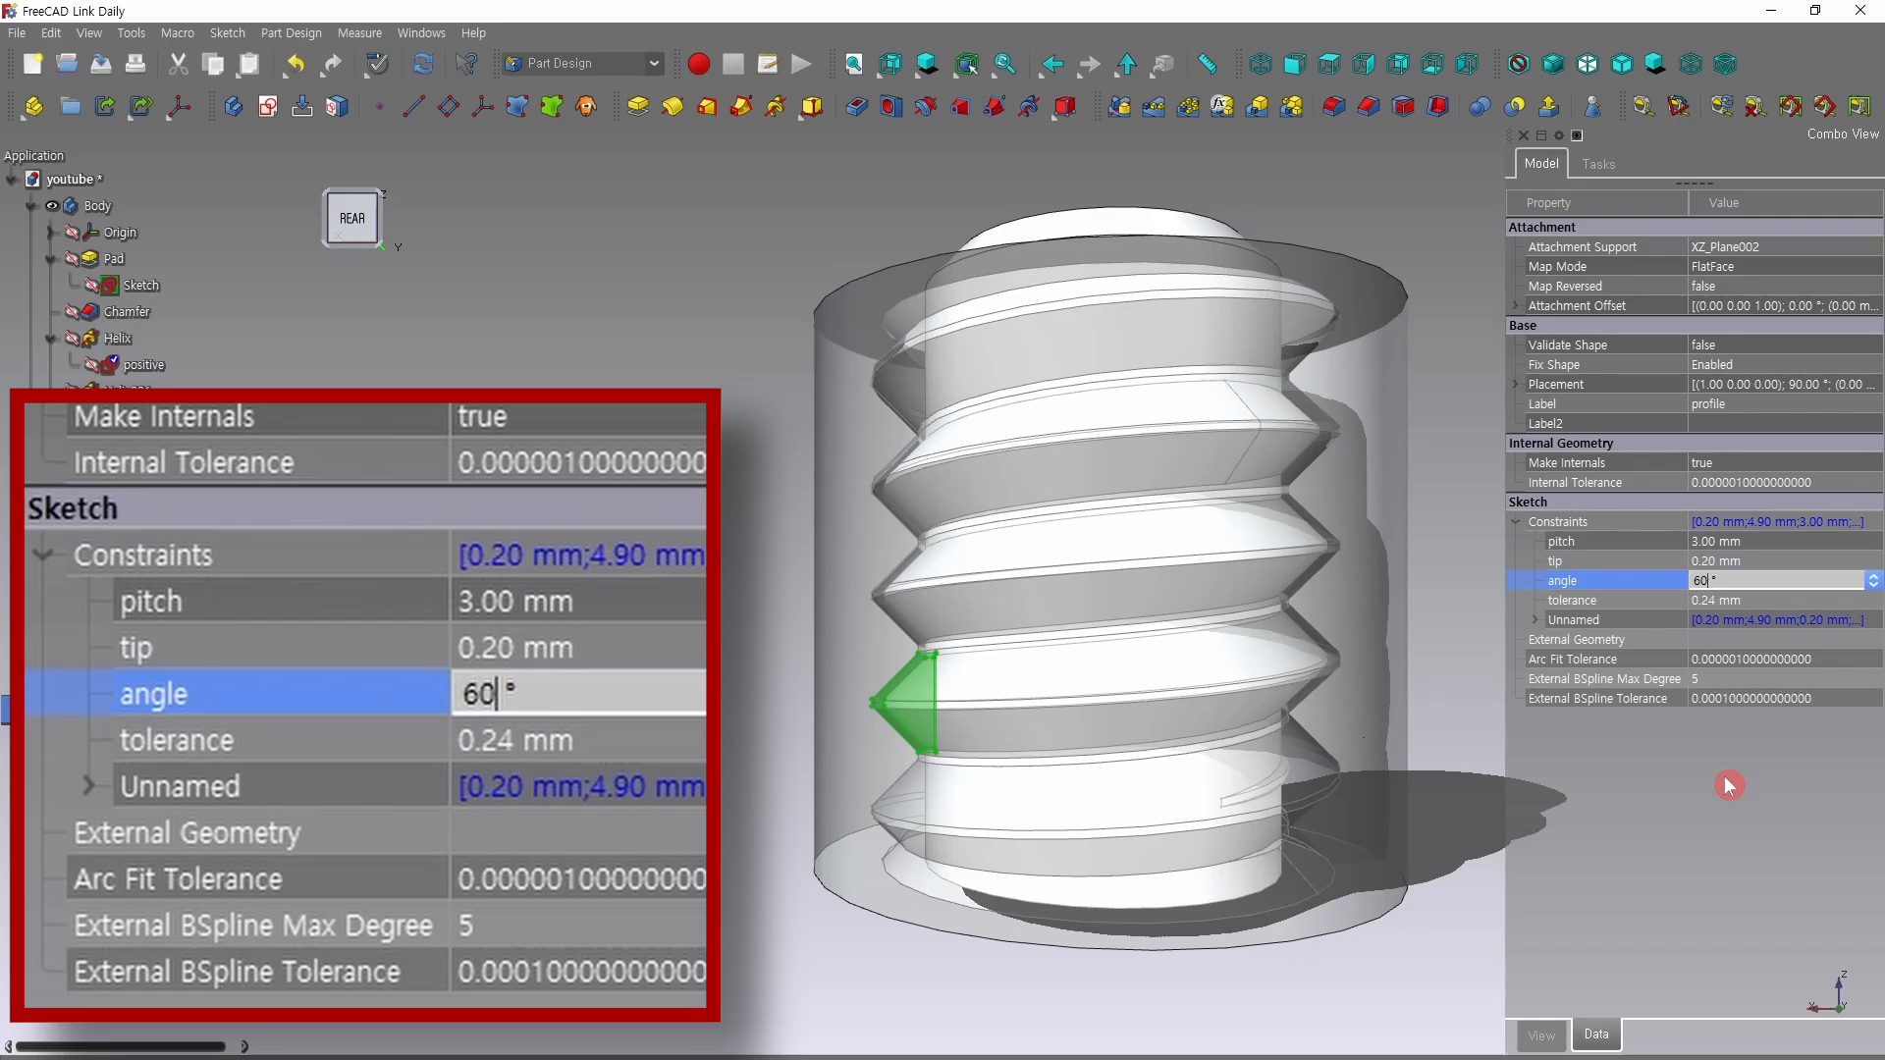
key("Return")
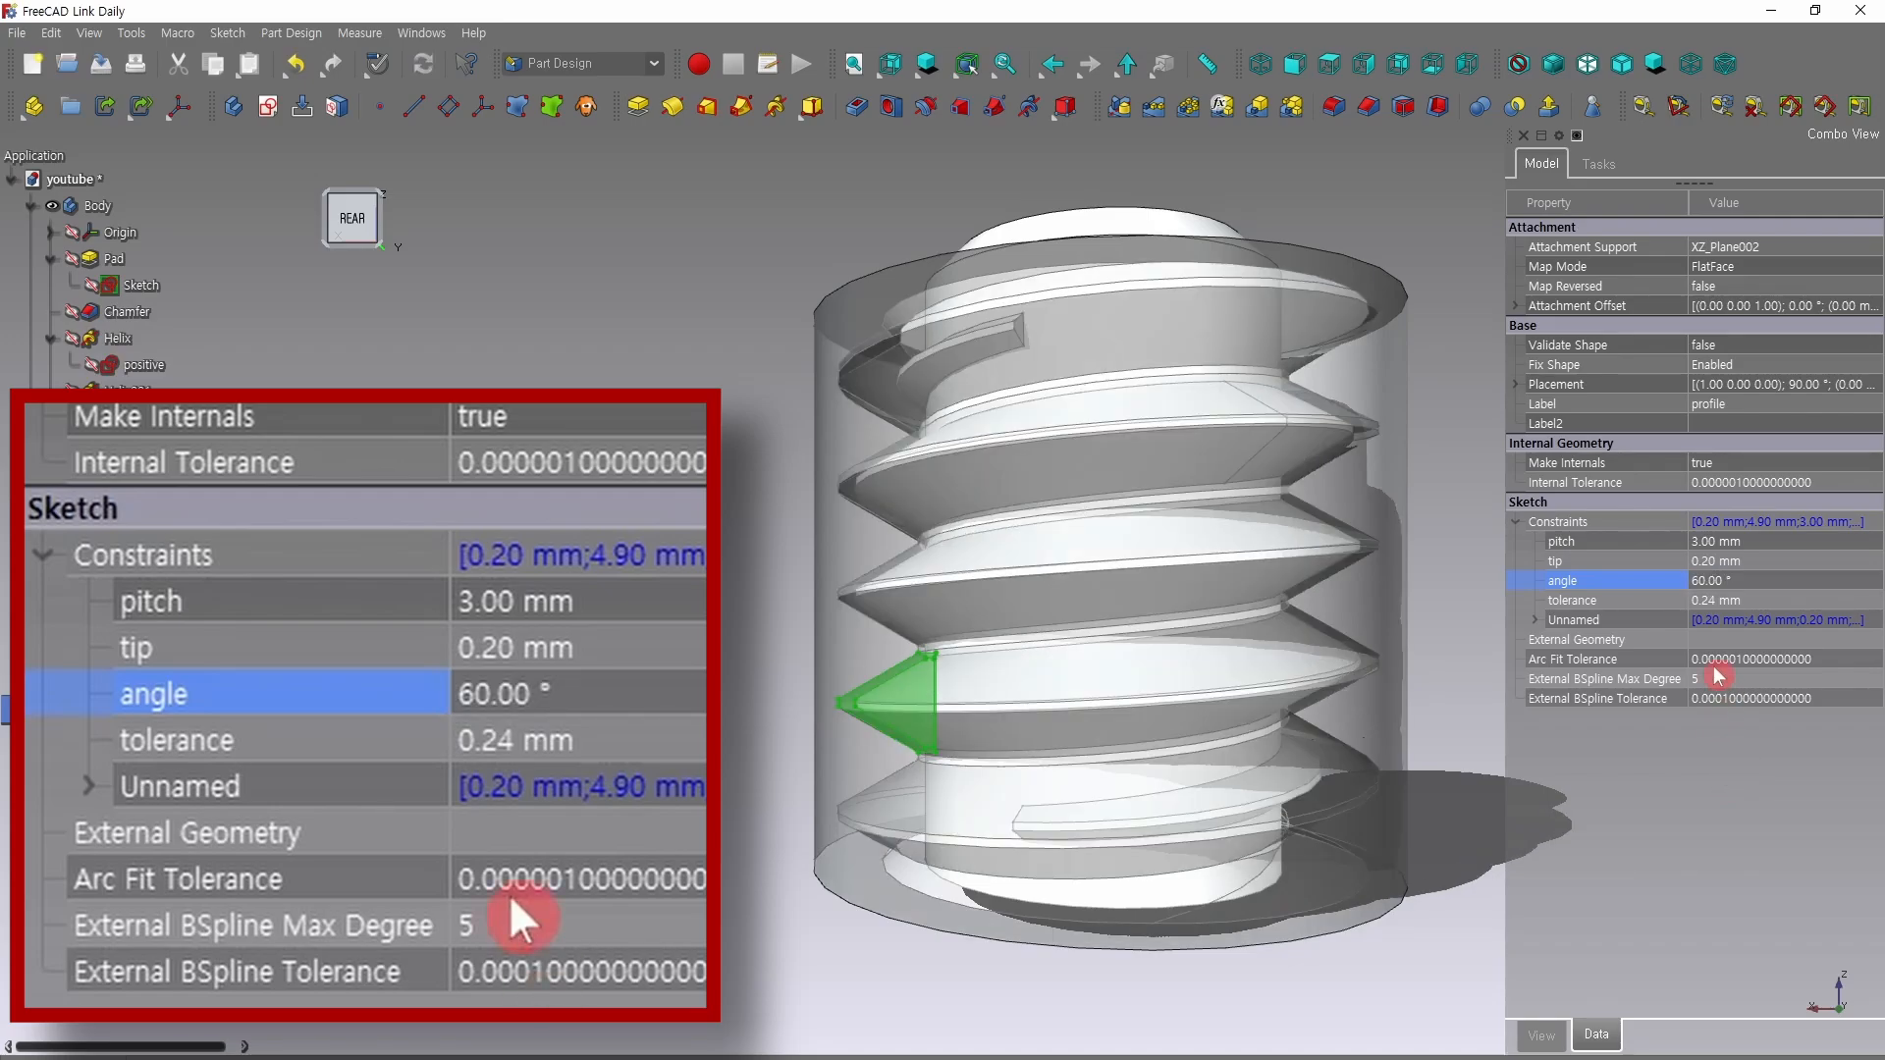
left_click(1715, 581)
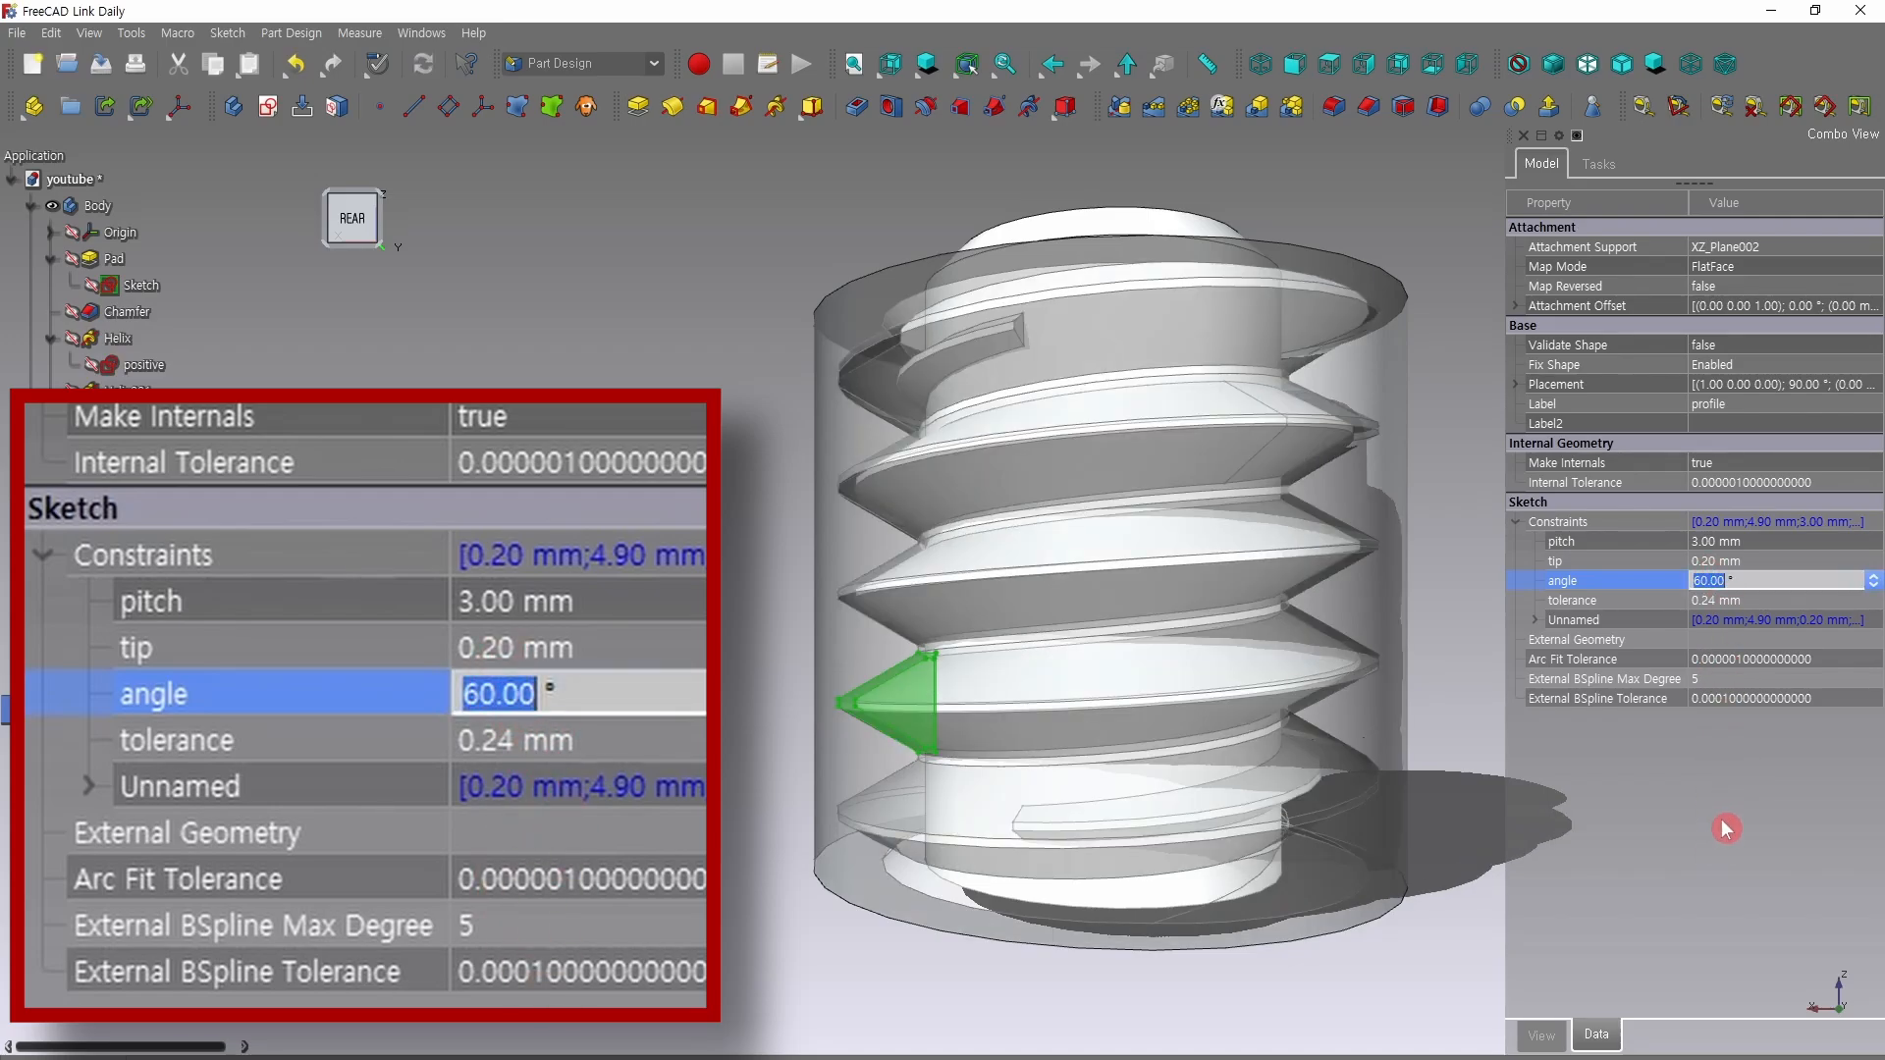
type("30")
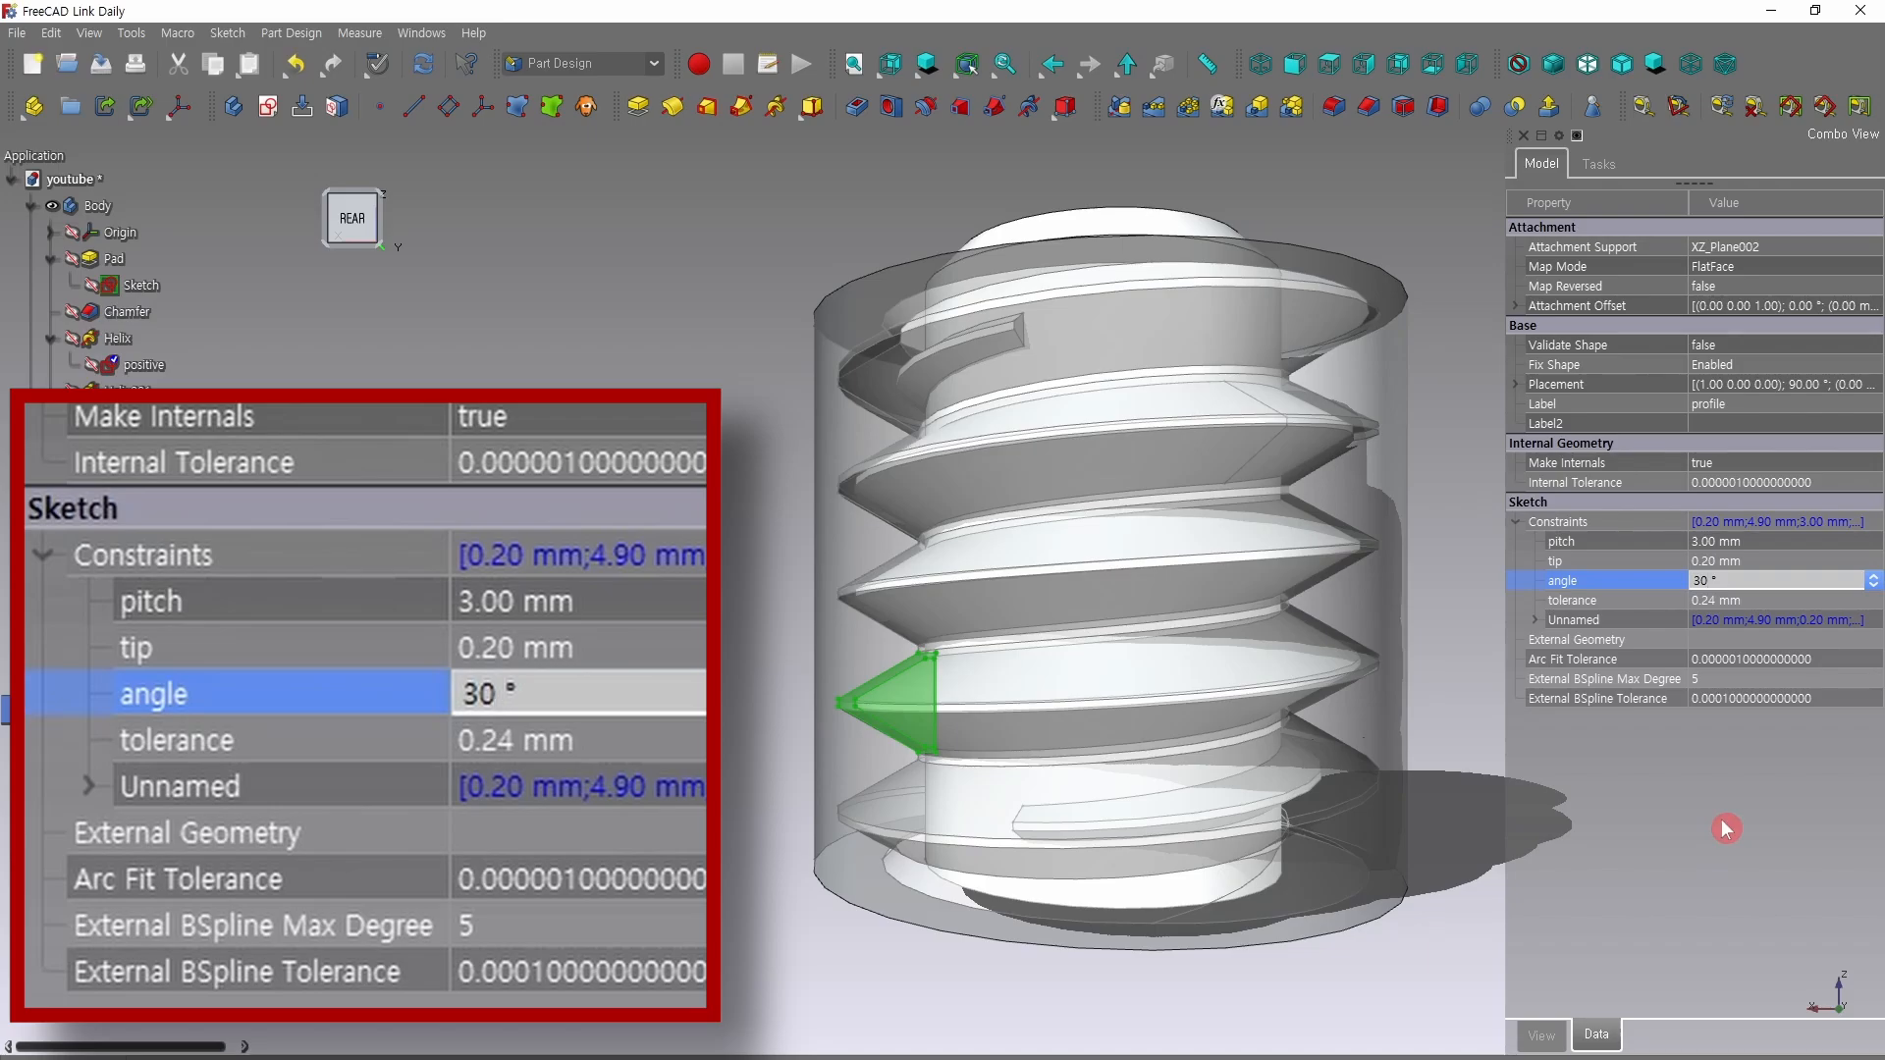
key("Return")
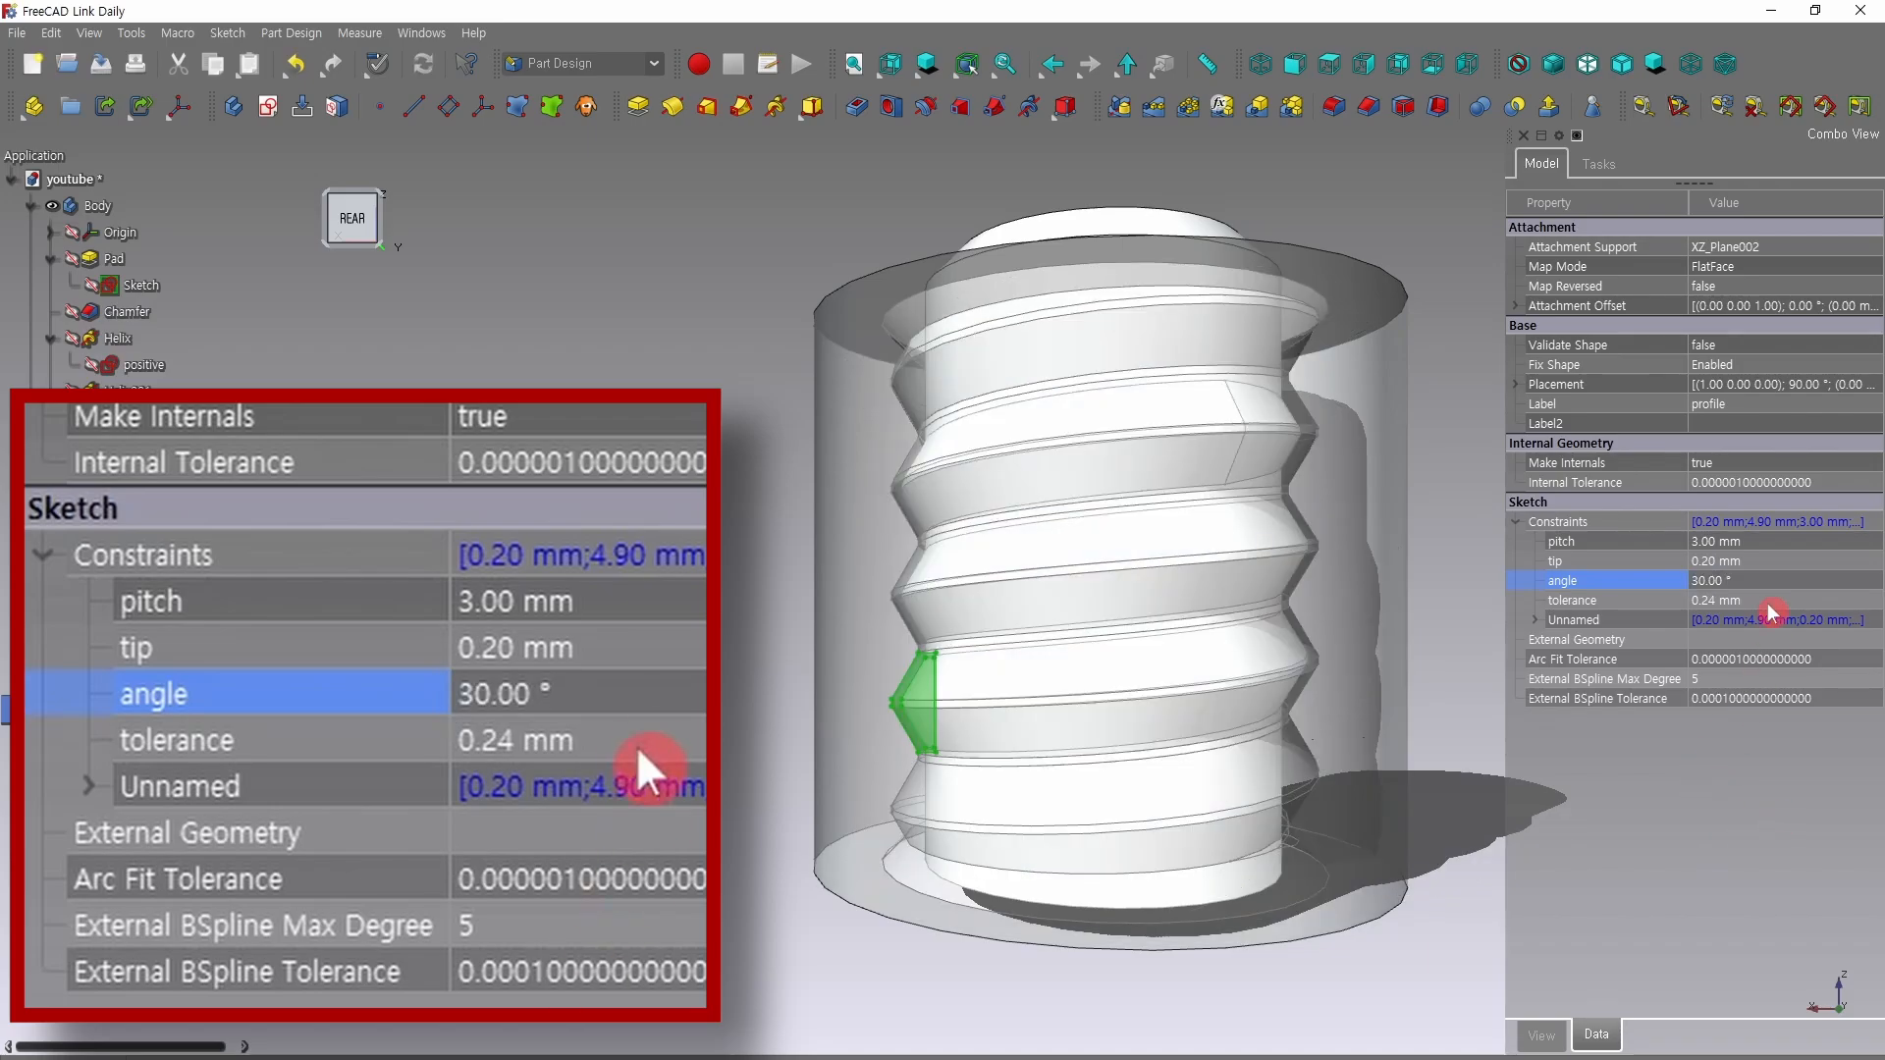
left_click(1728, 580)
type("10")
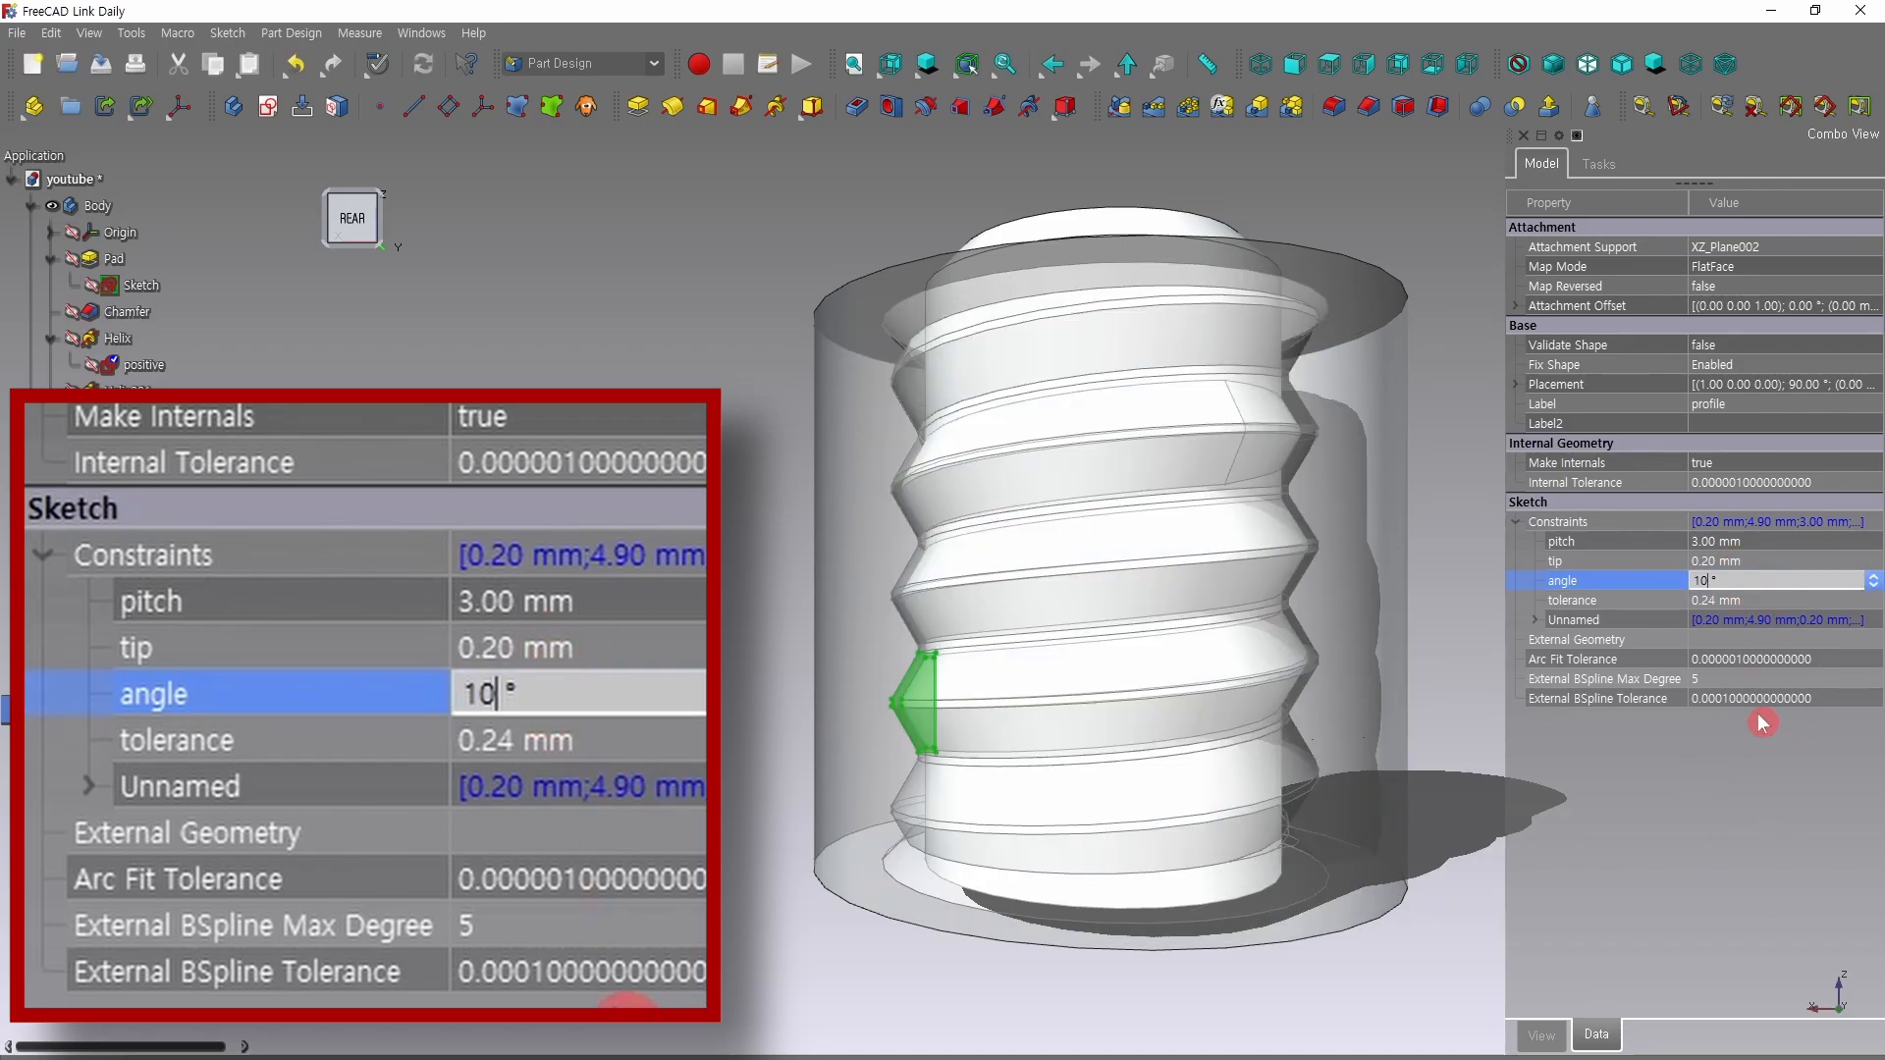
key("Return")
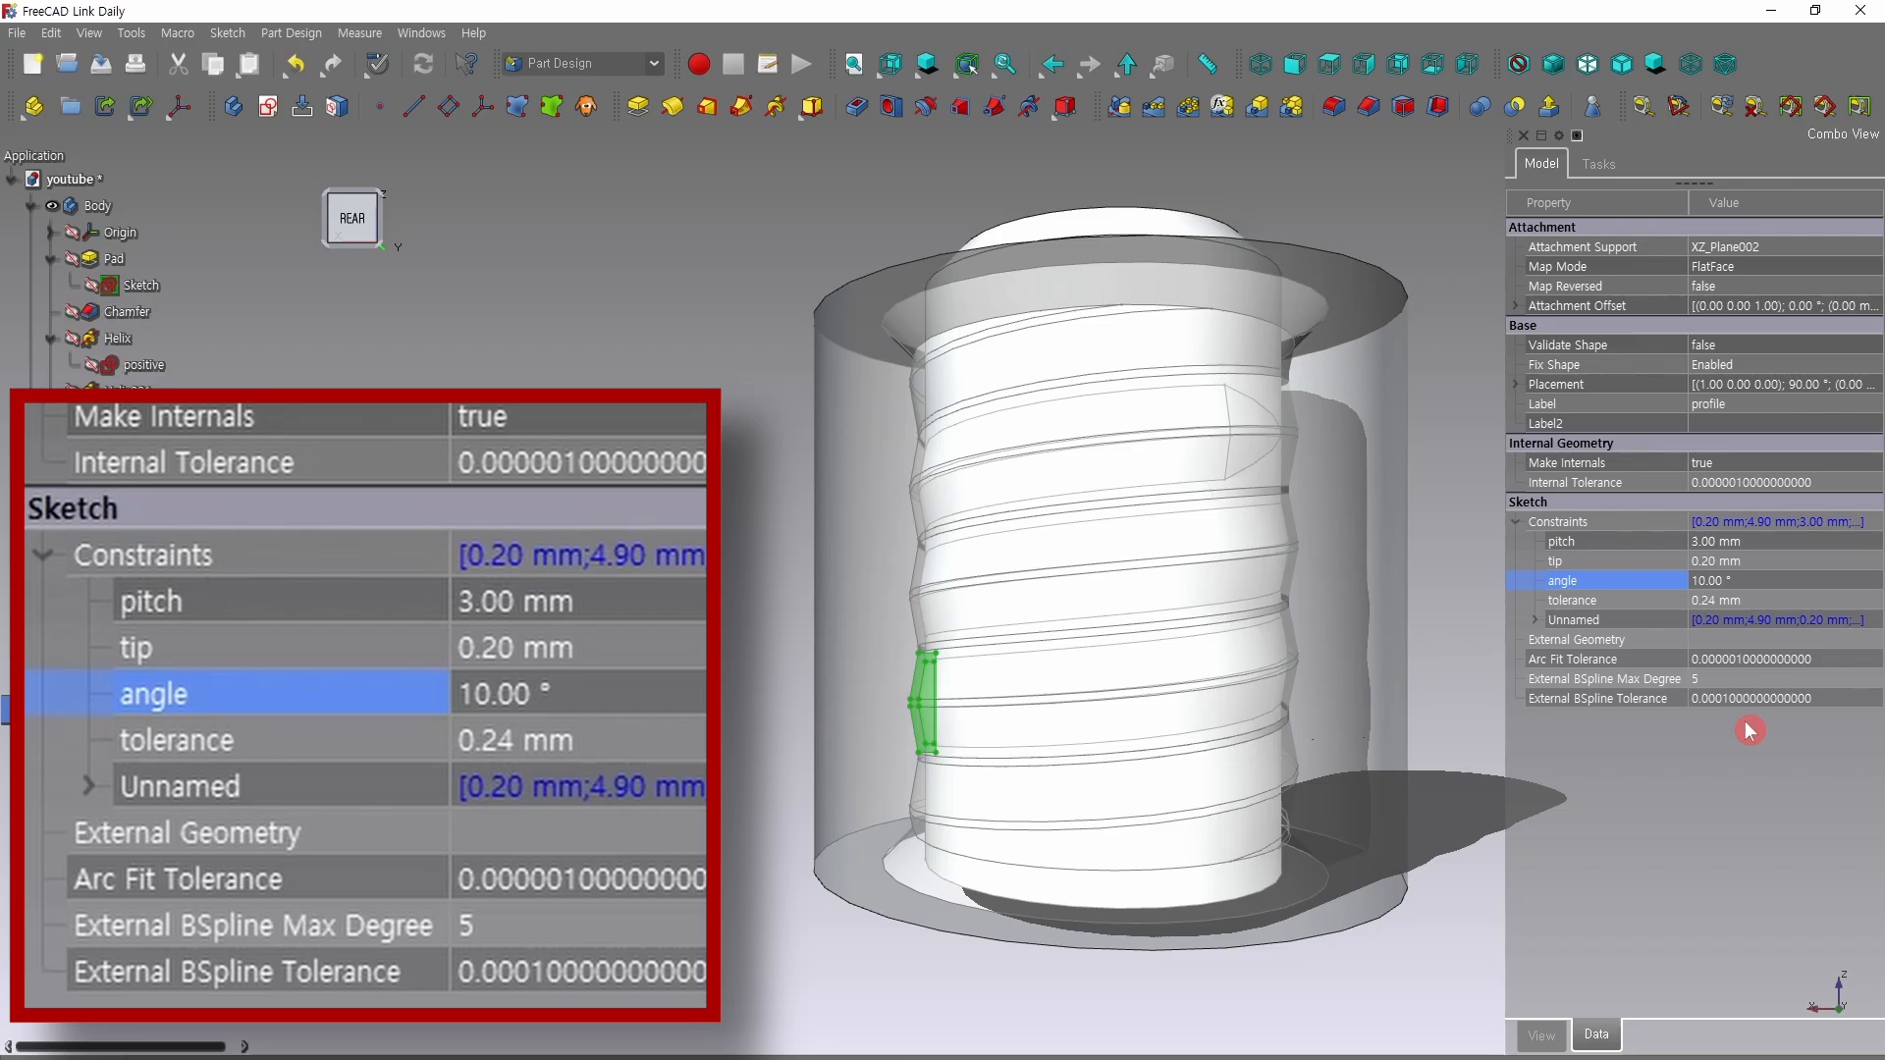
Set the profile sketch's angle constraint to 45° and its tip constraint to 0.1 mm.
left_click(1721, 581)
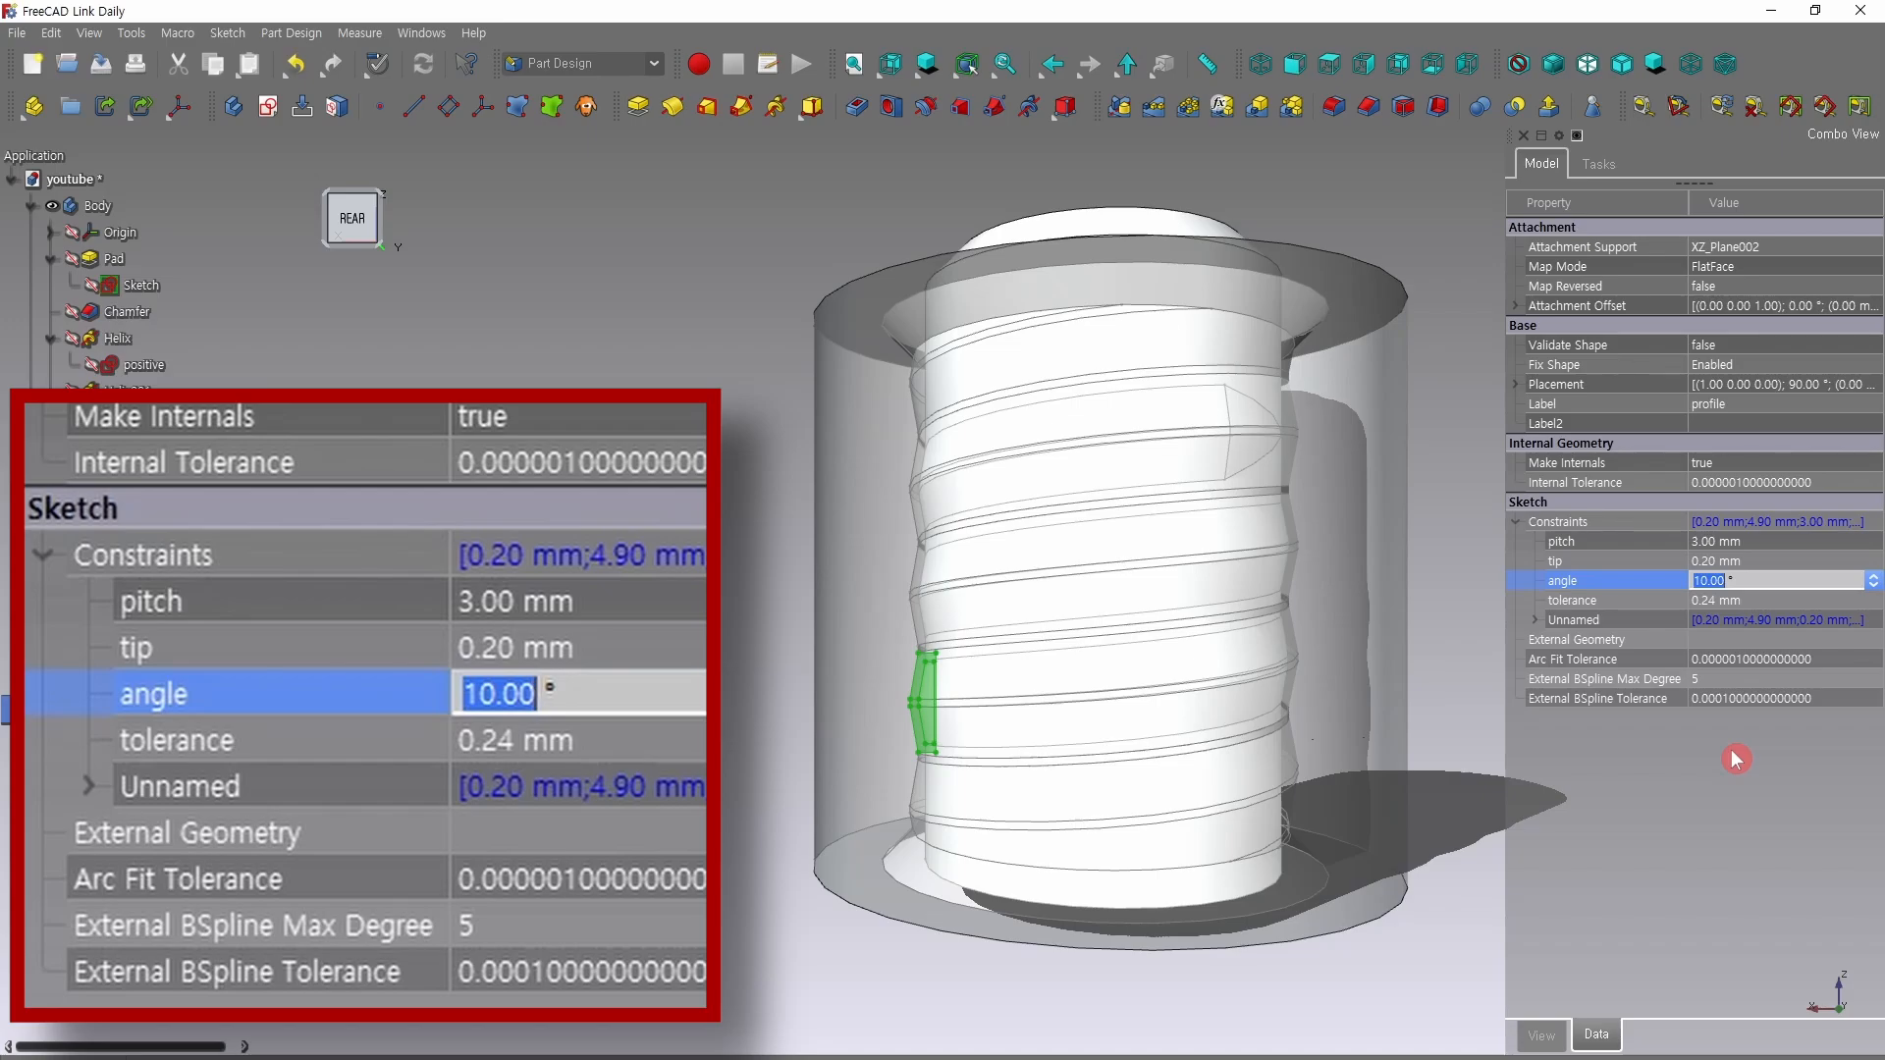
type("45")
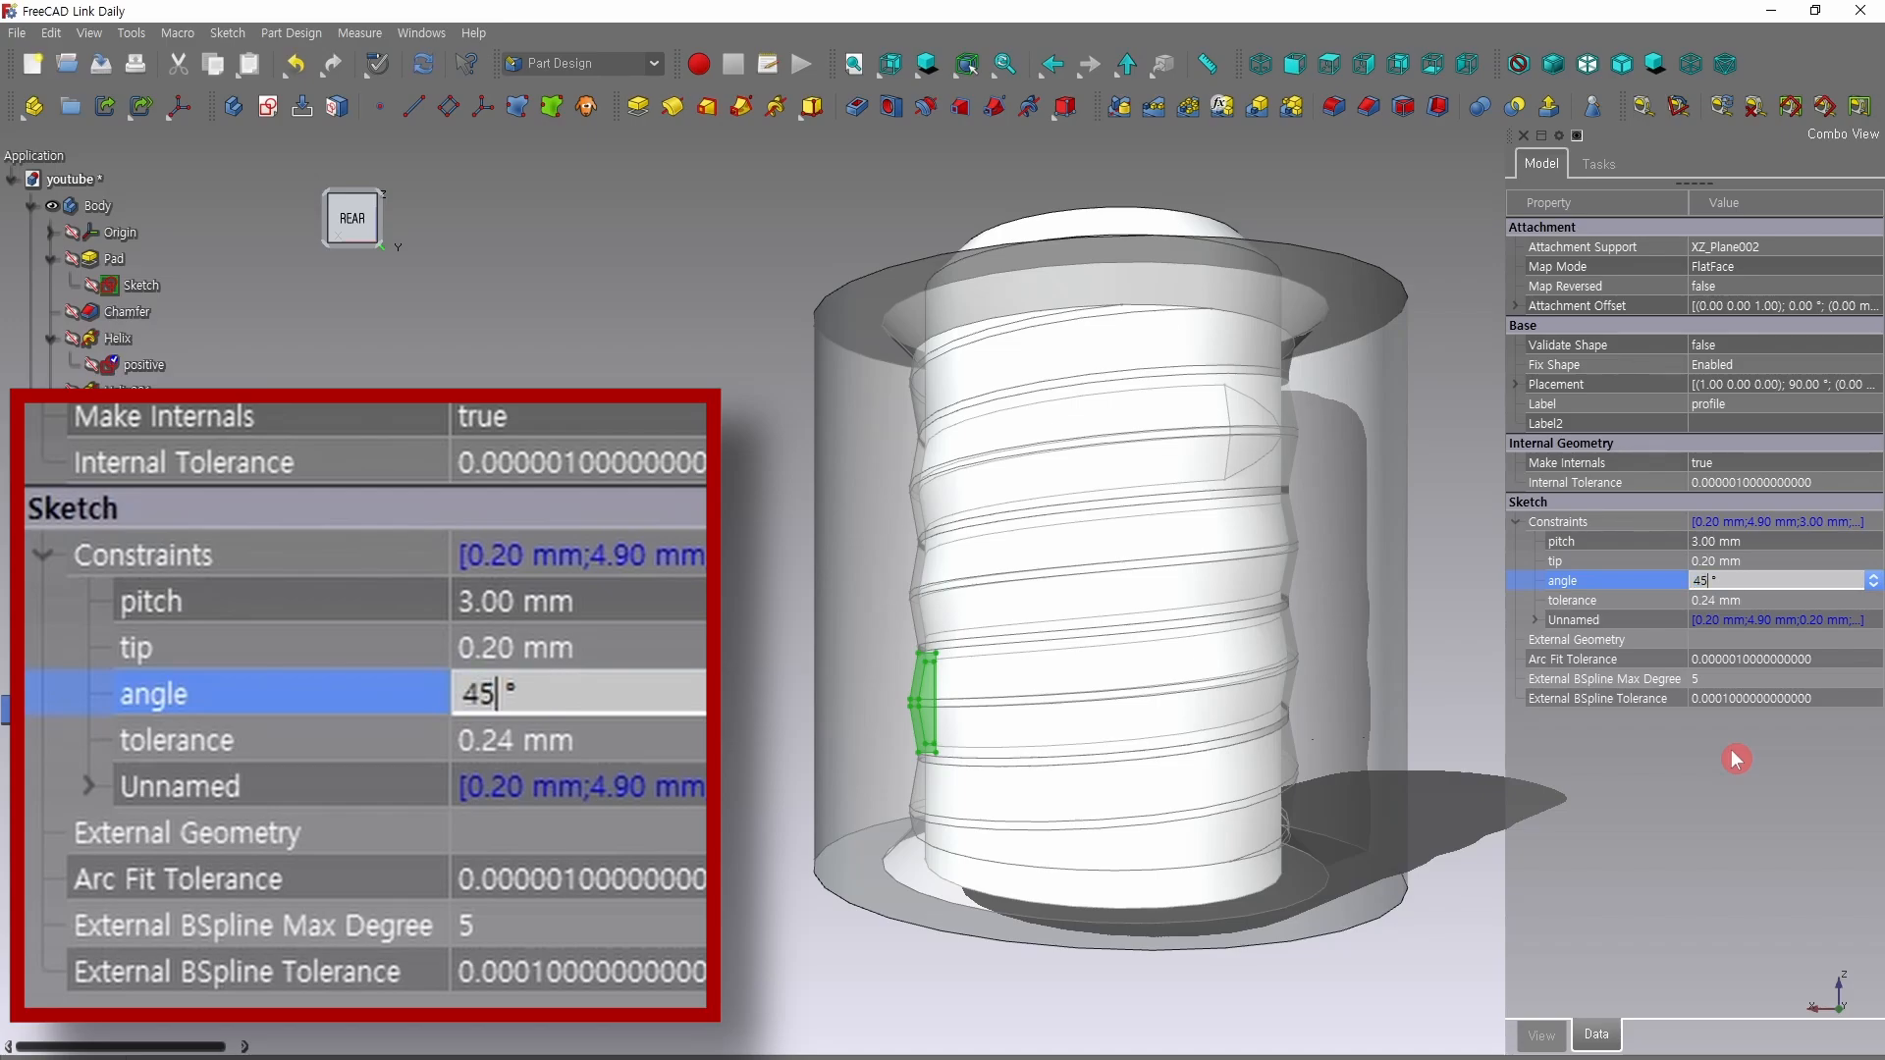
key("Return")
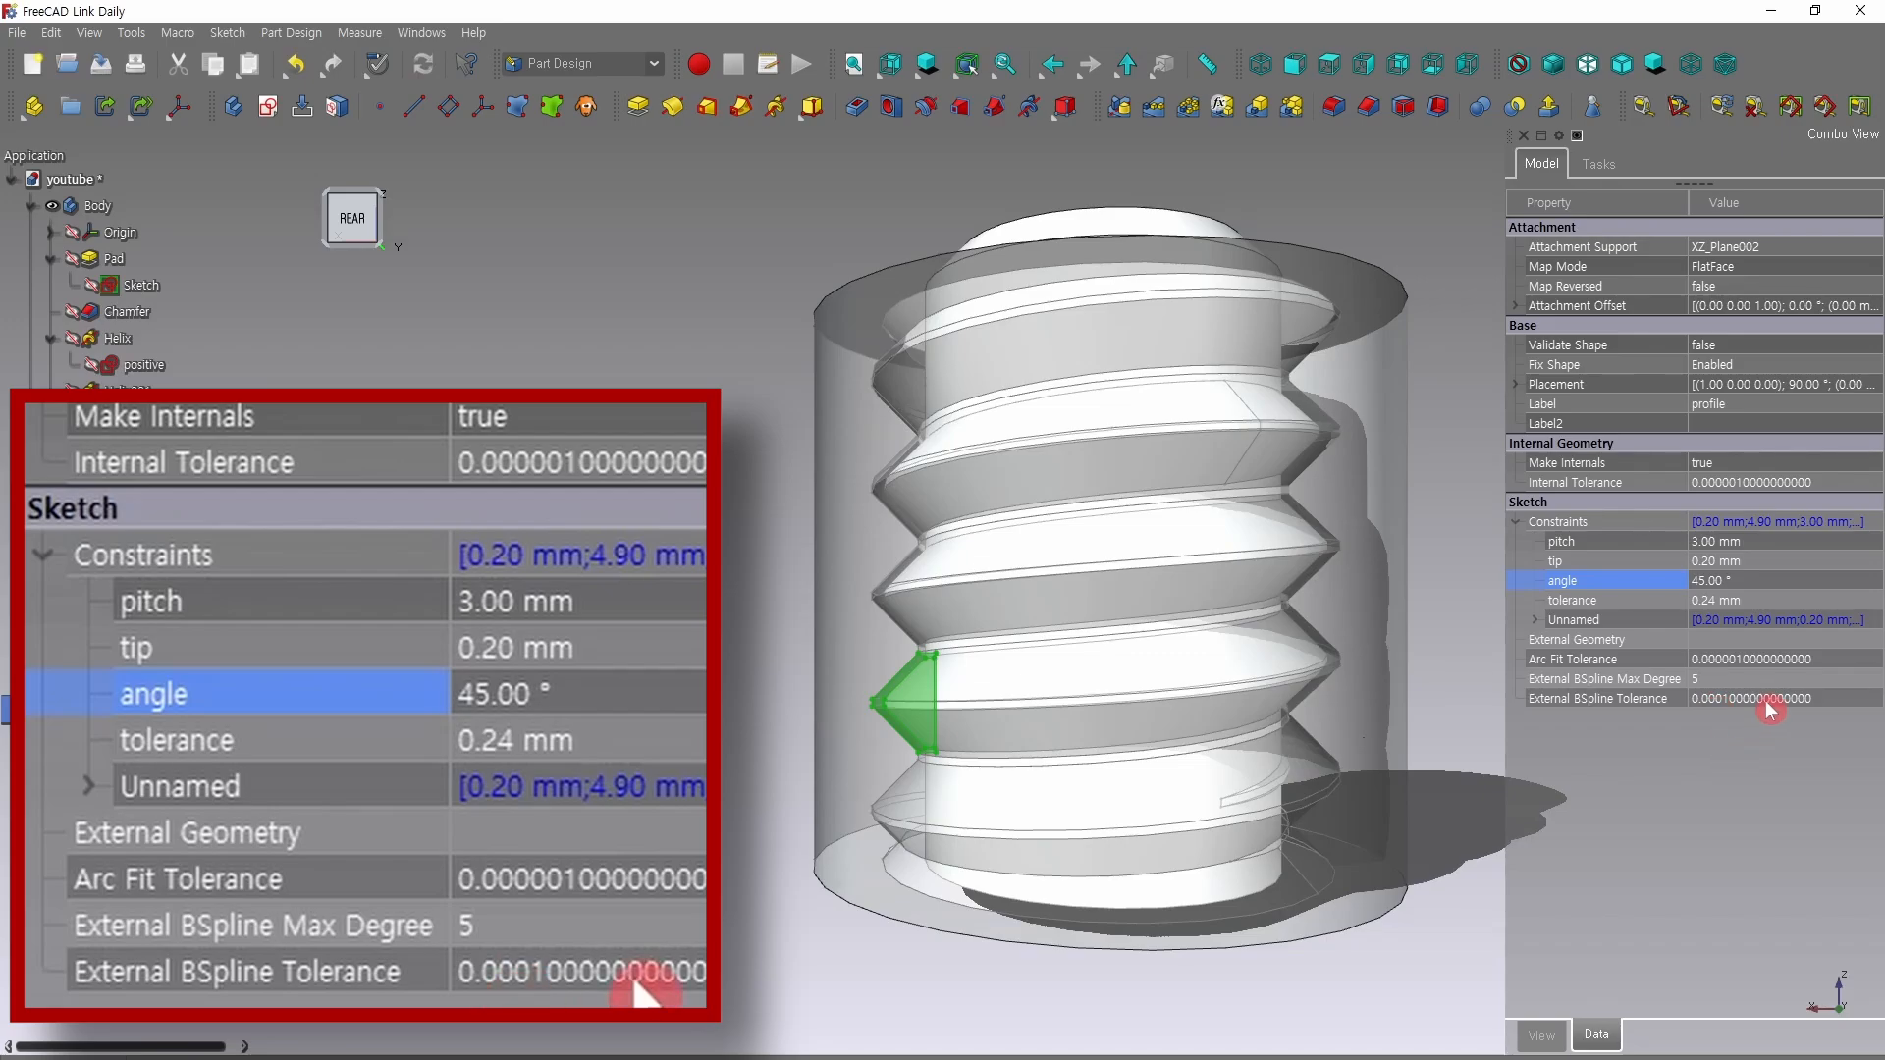
left_click(1767, 560)
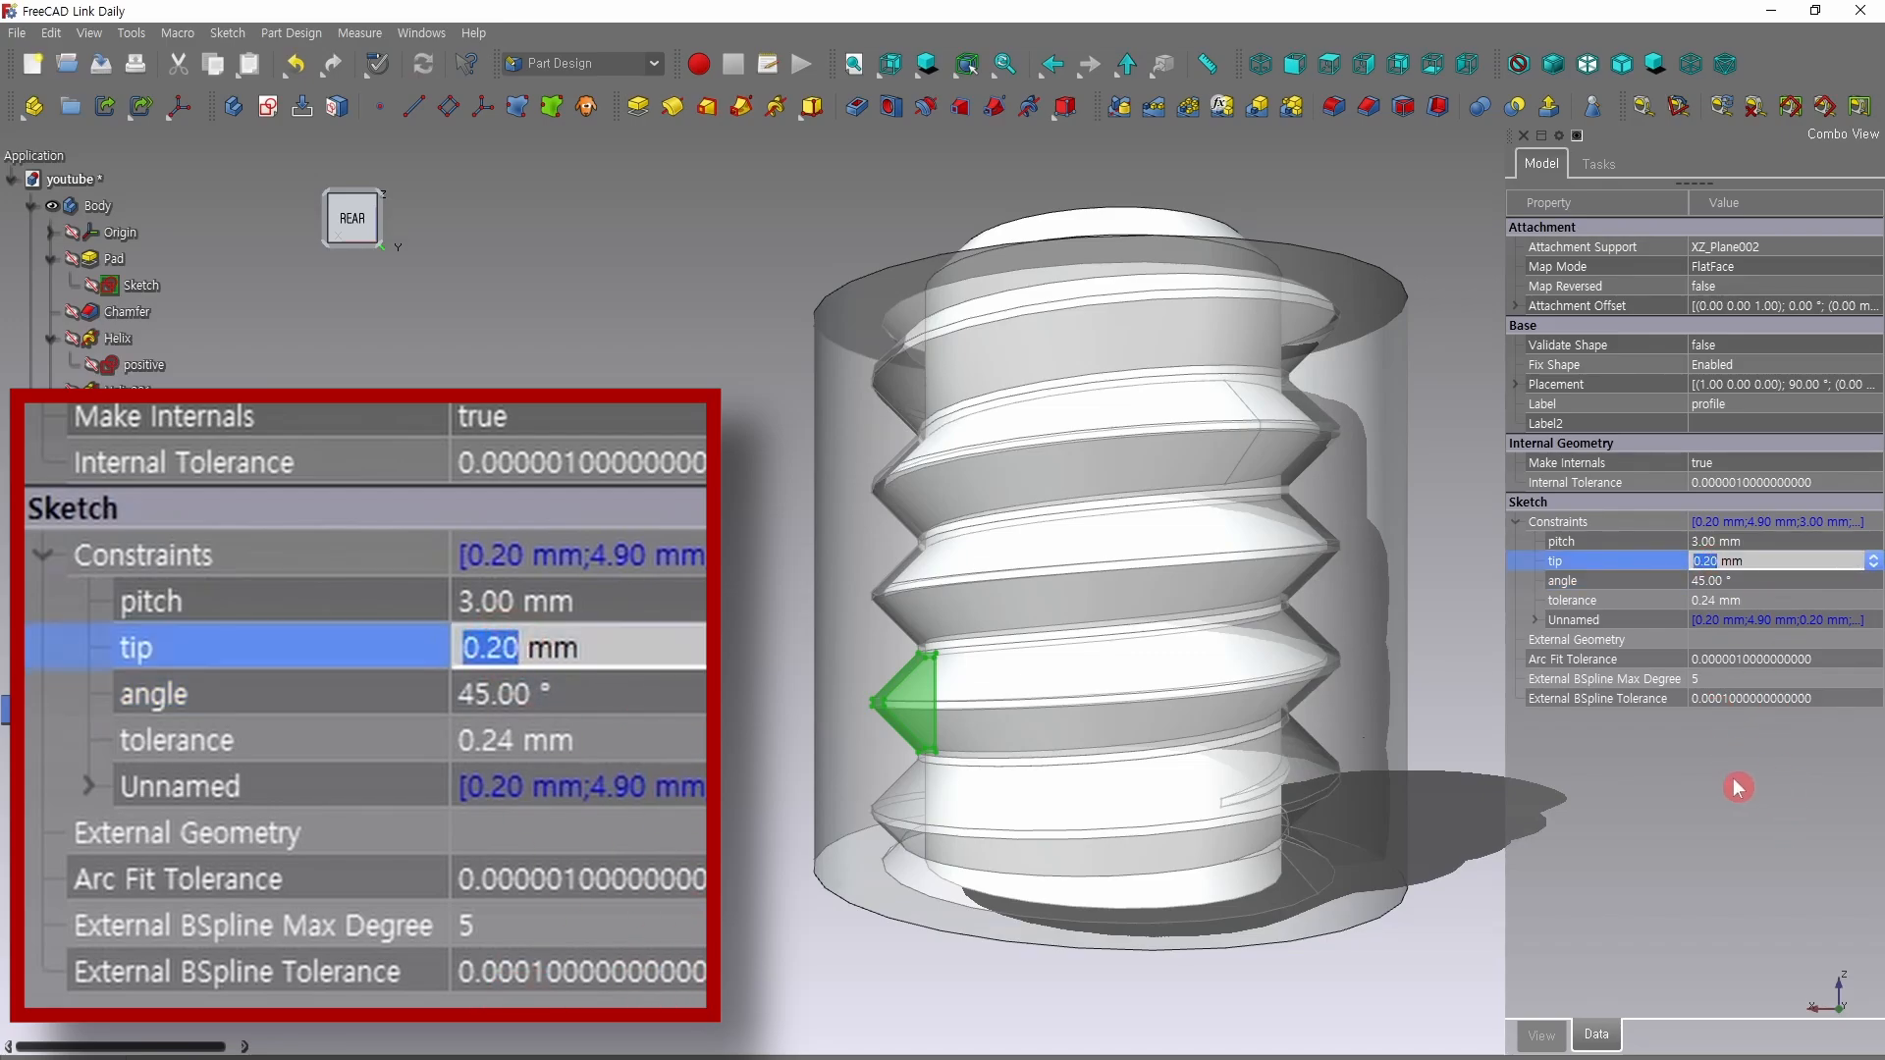
type("0.1")
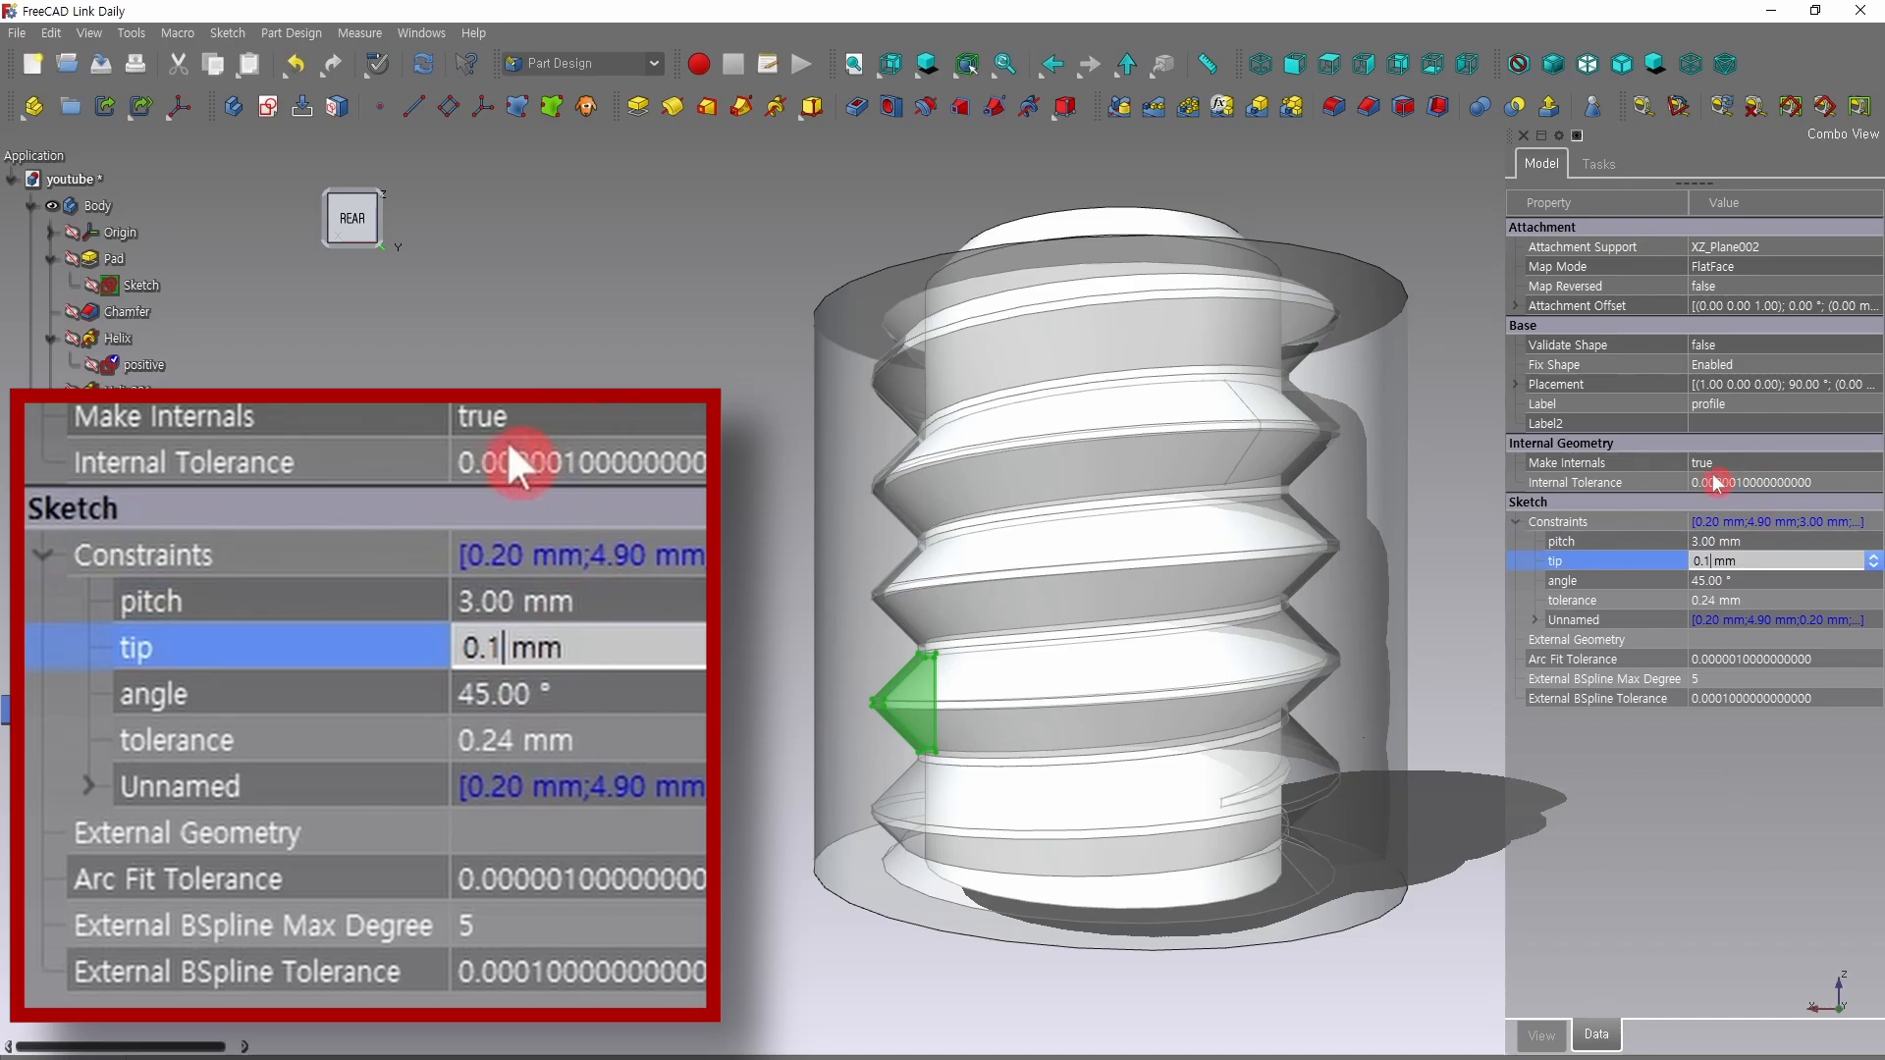
key("Return")
Set the profile sketch's pitch constraint to 1 mm.
left_click(1727, 541)
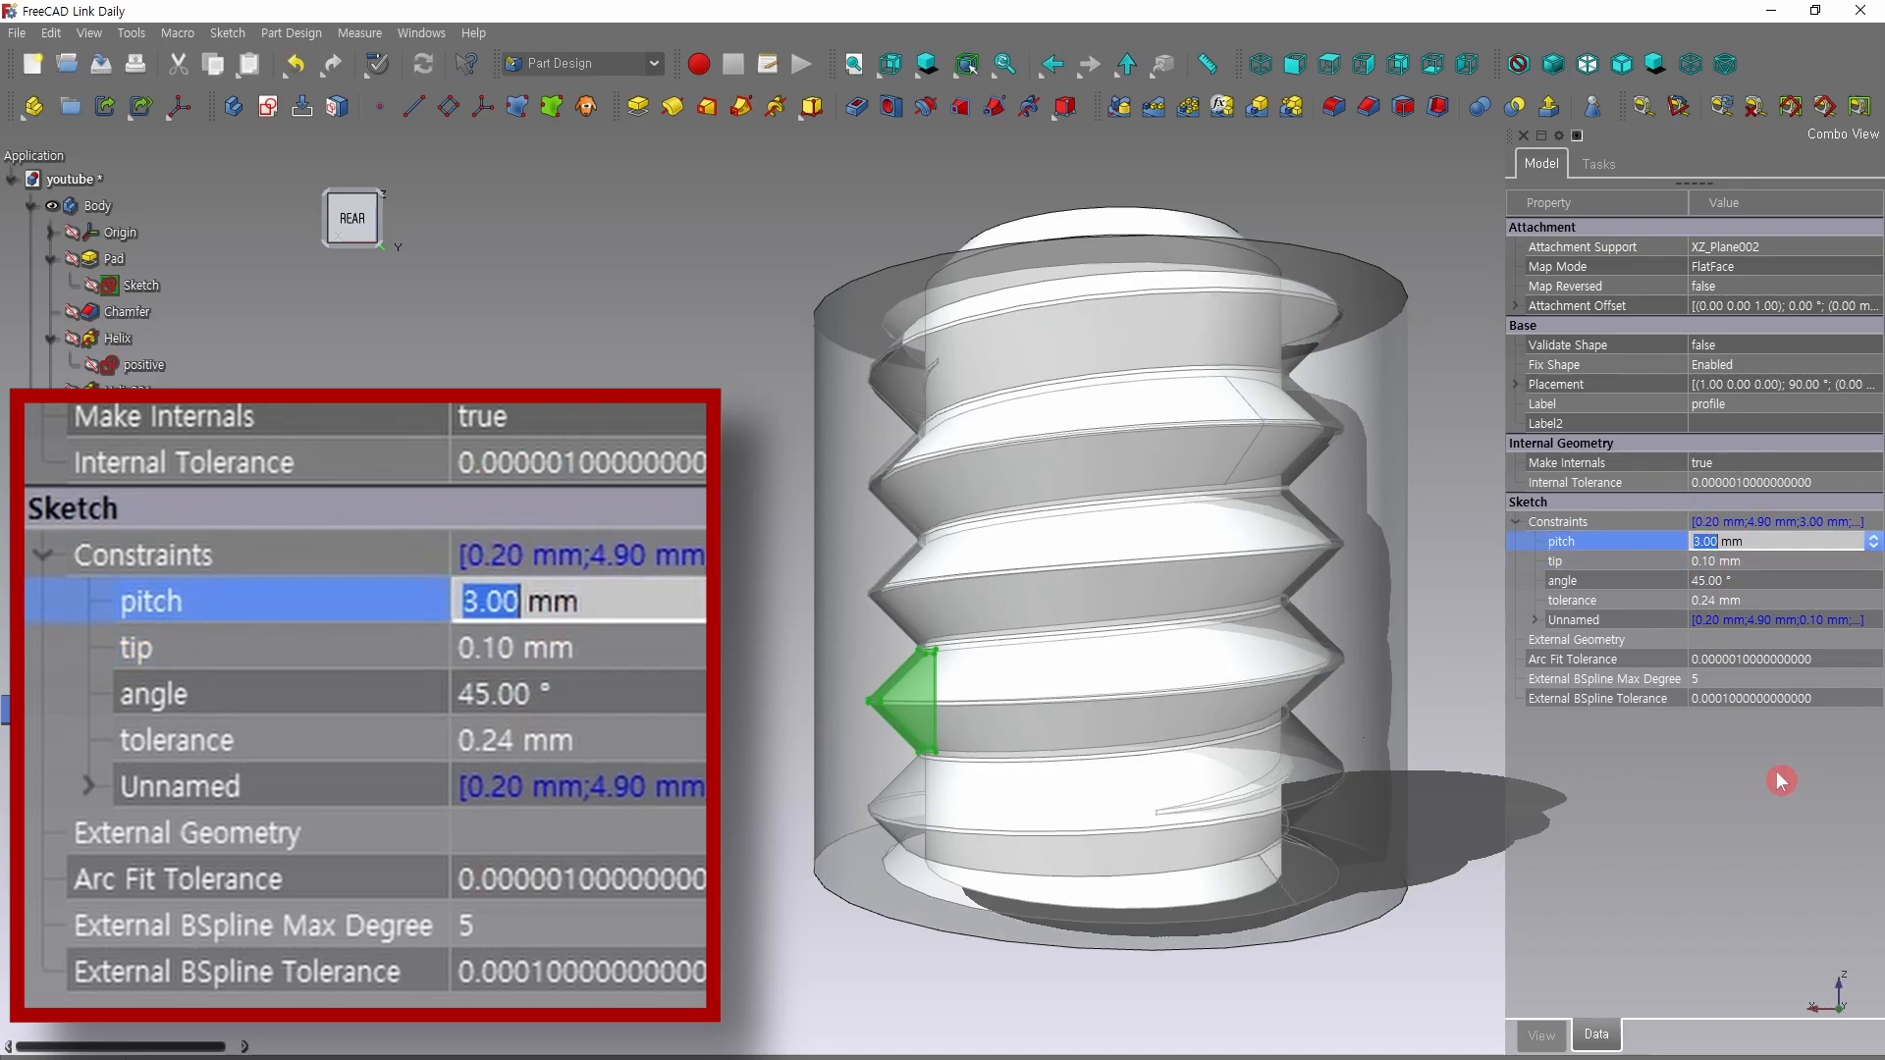
key("BackSpace")
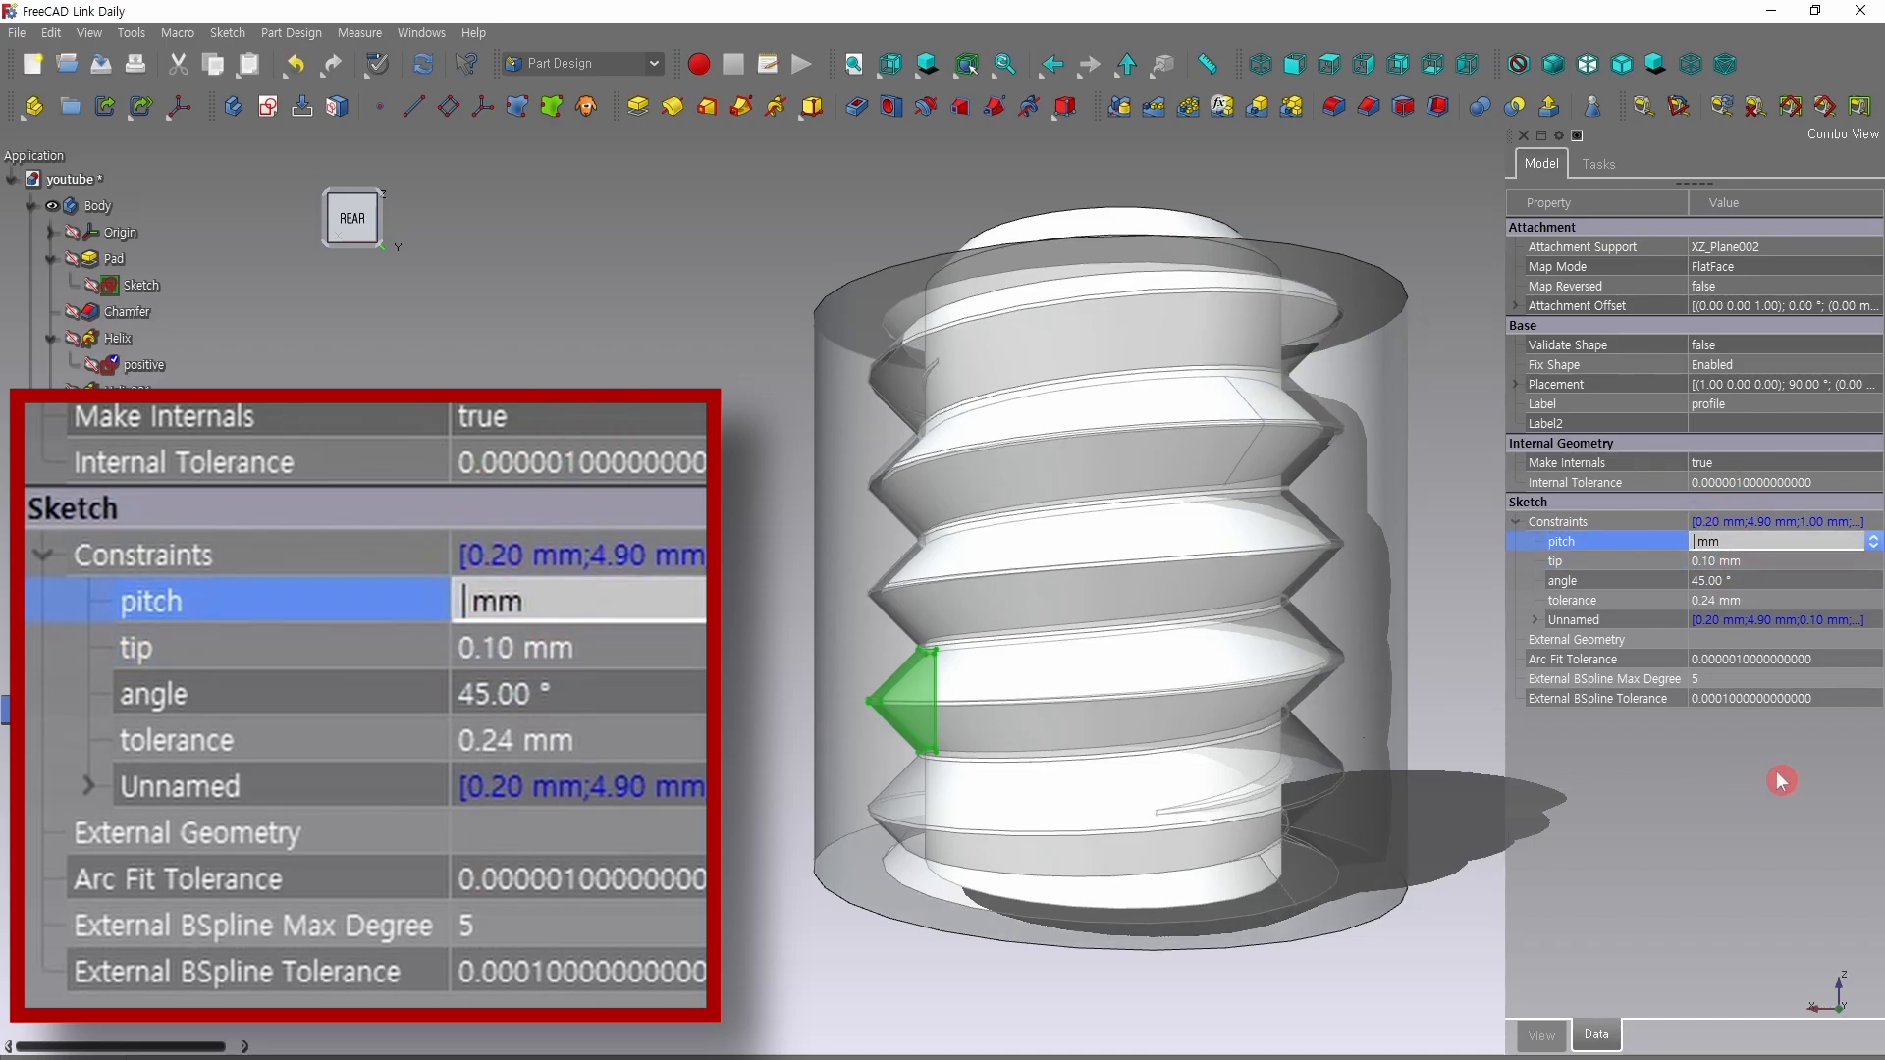
type("1")
key("Return")
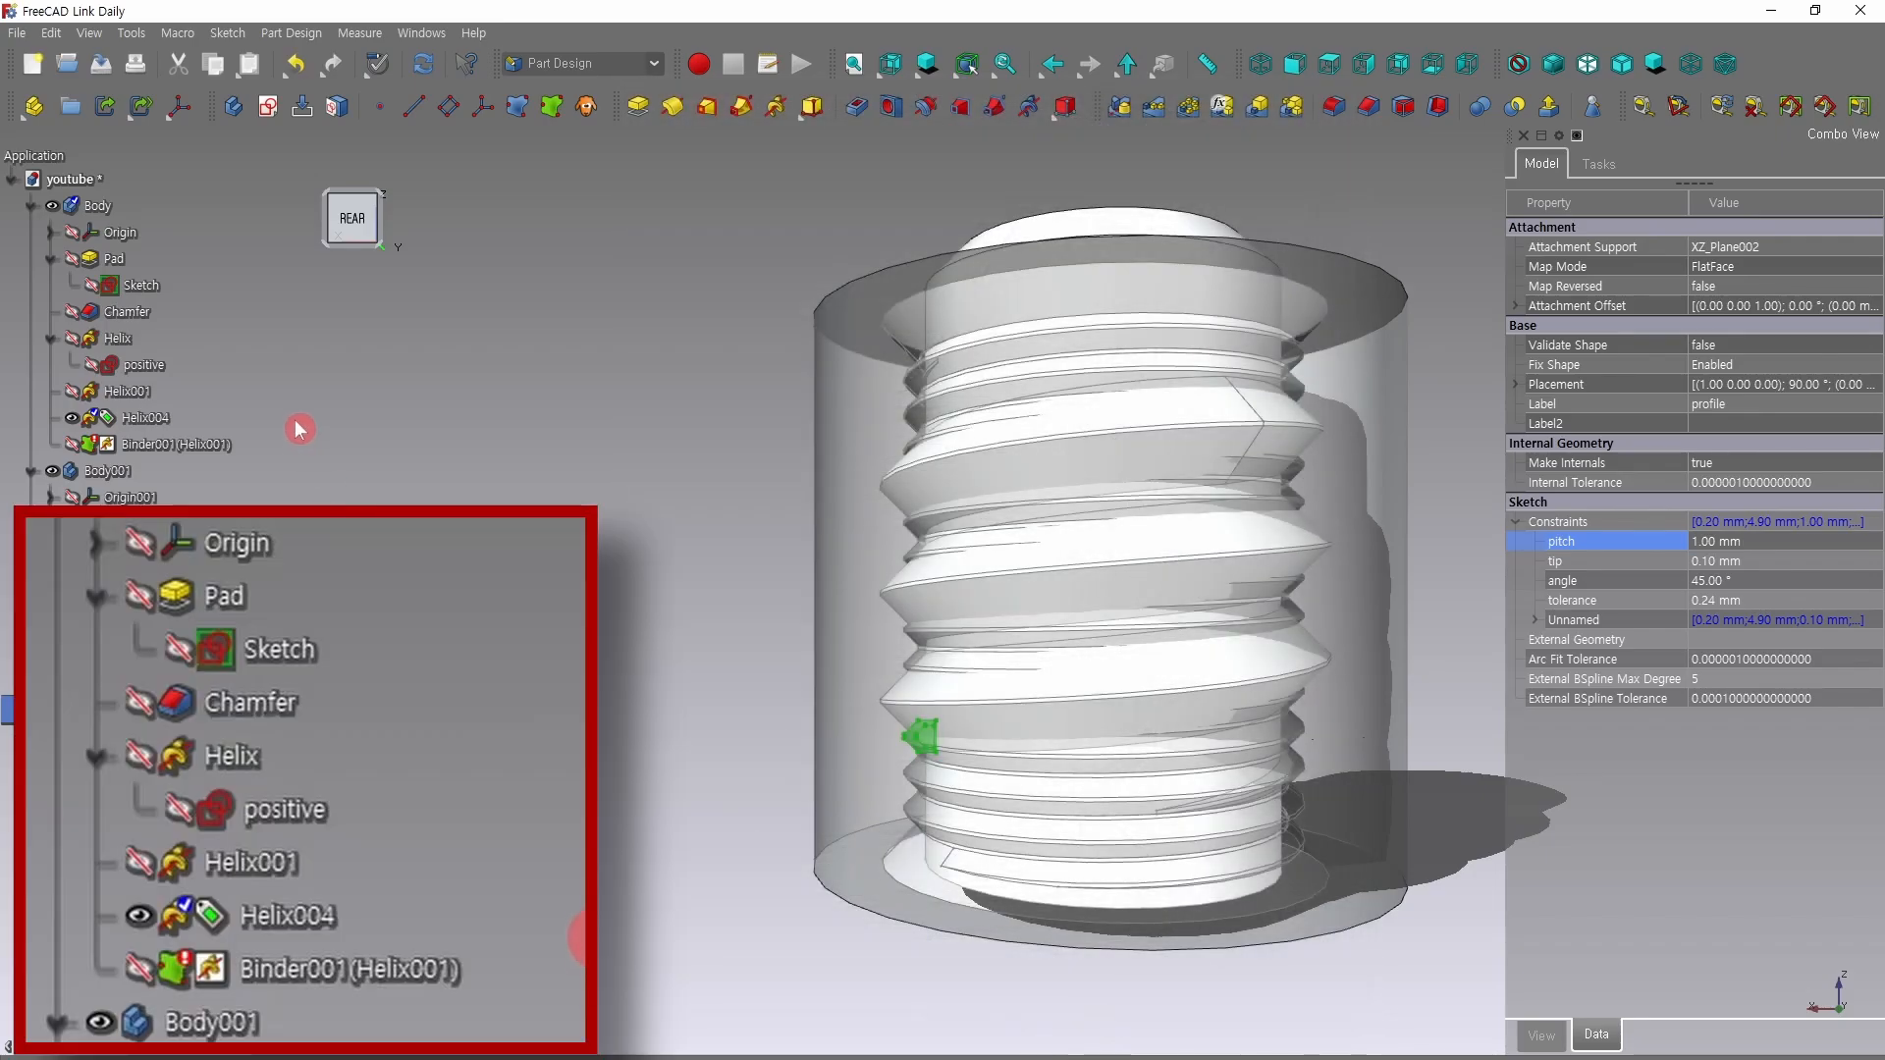
Show Helix001 instead of Helix004 as the visible feature of the externally threaded body.
left_click(232, 422)
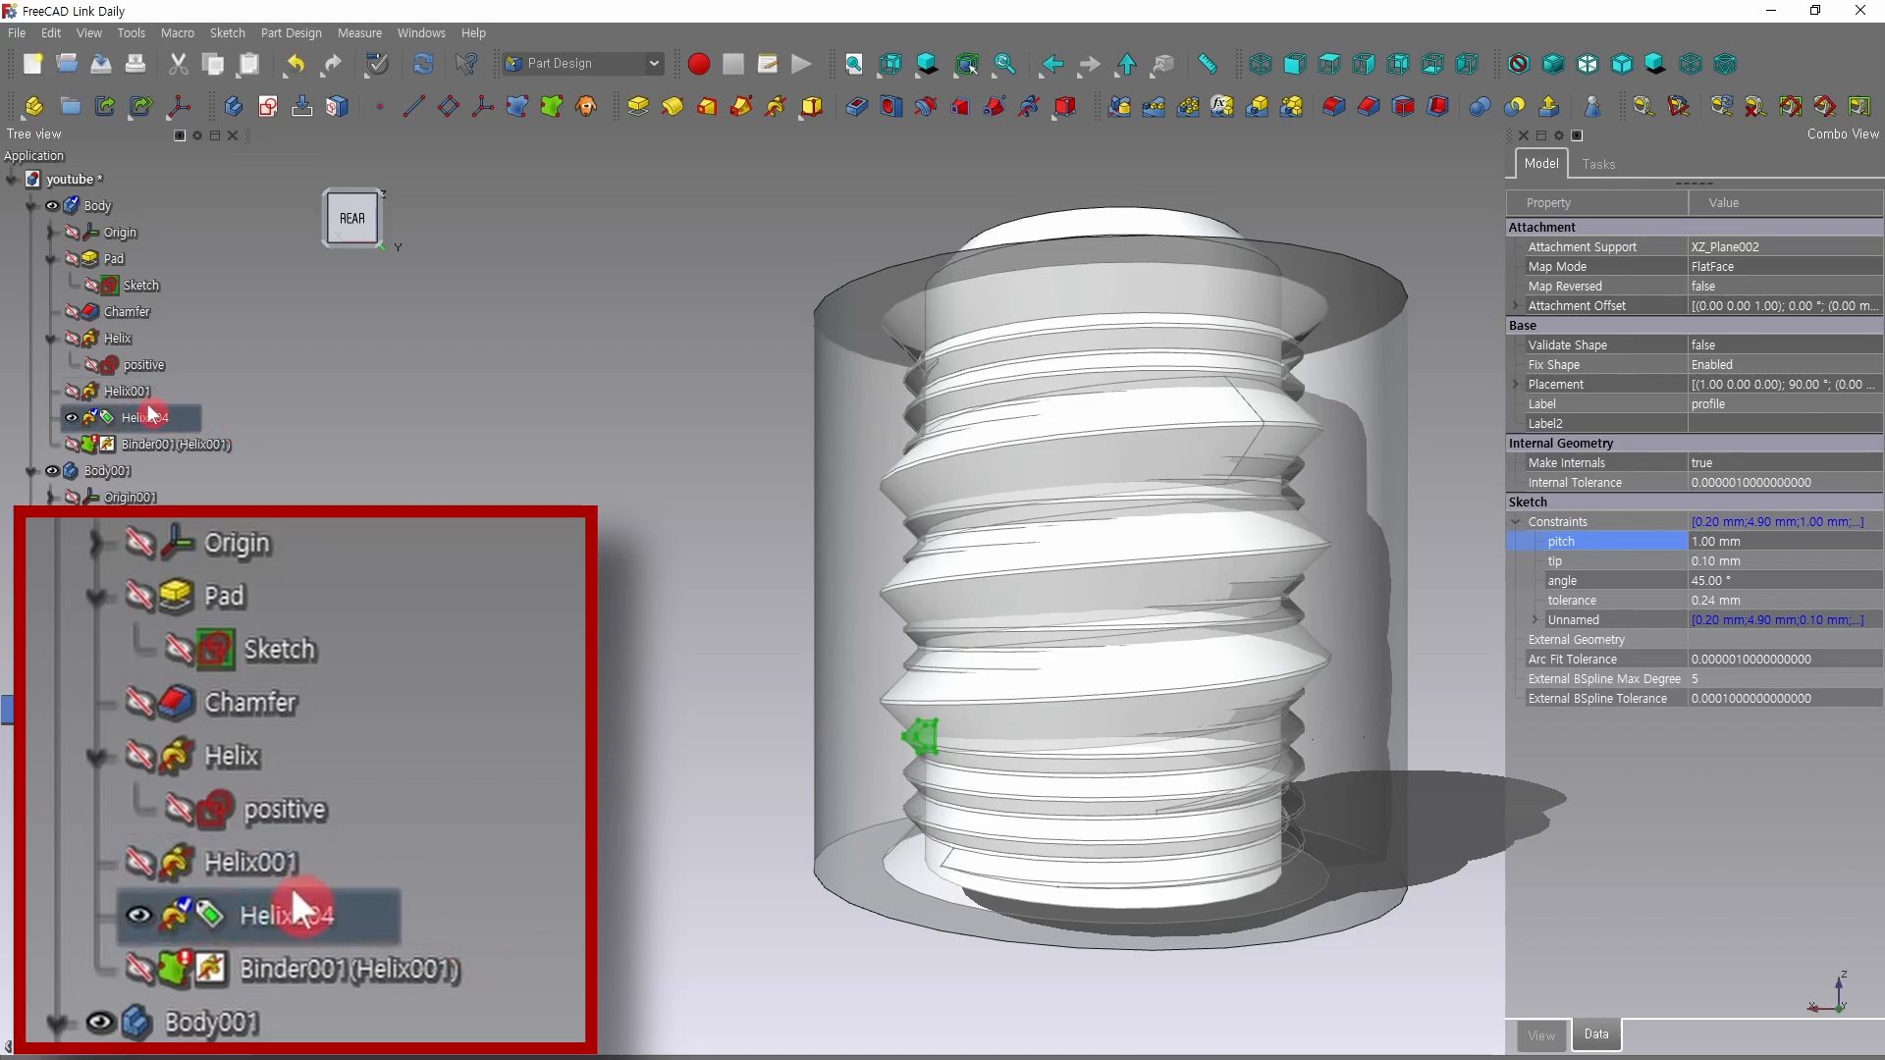
left_click(69, 392)
left_click(70, 390)
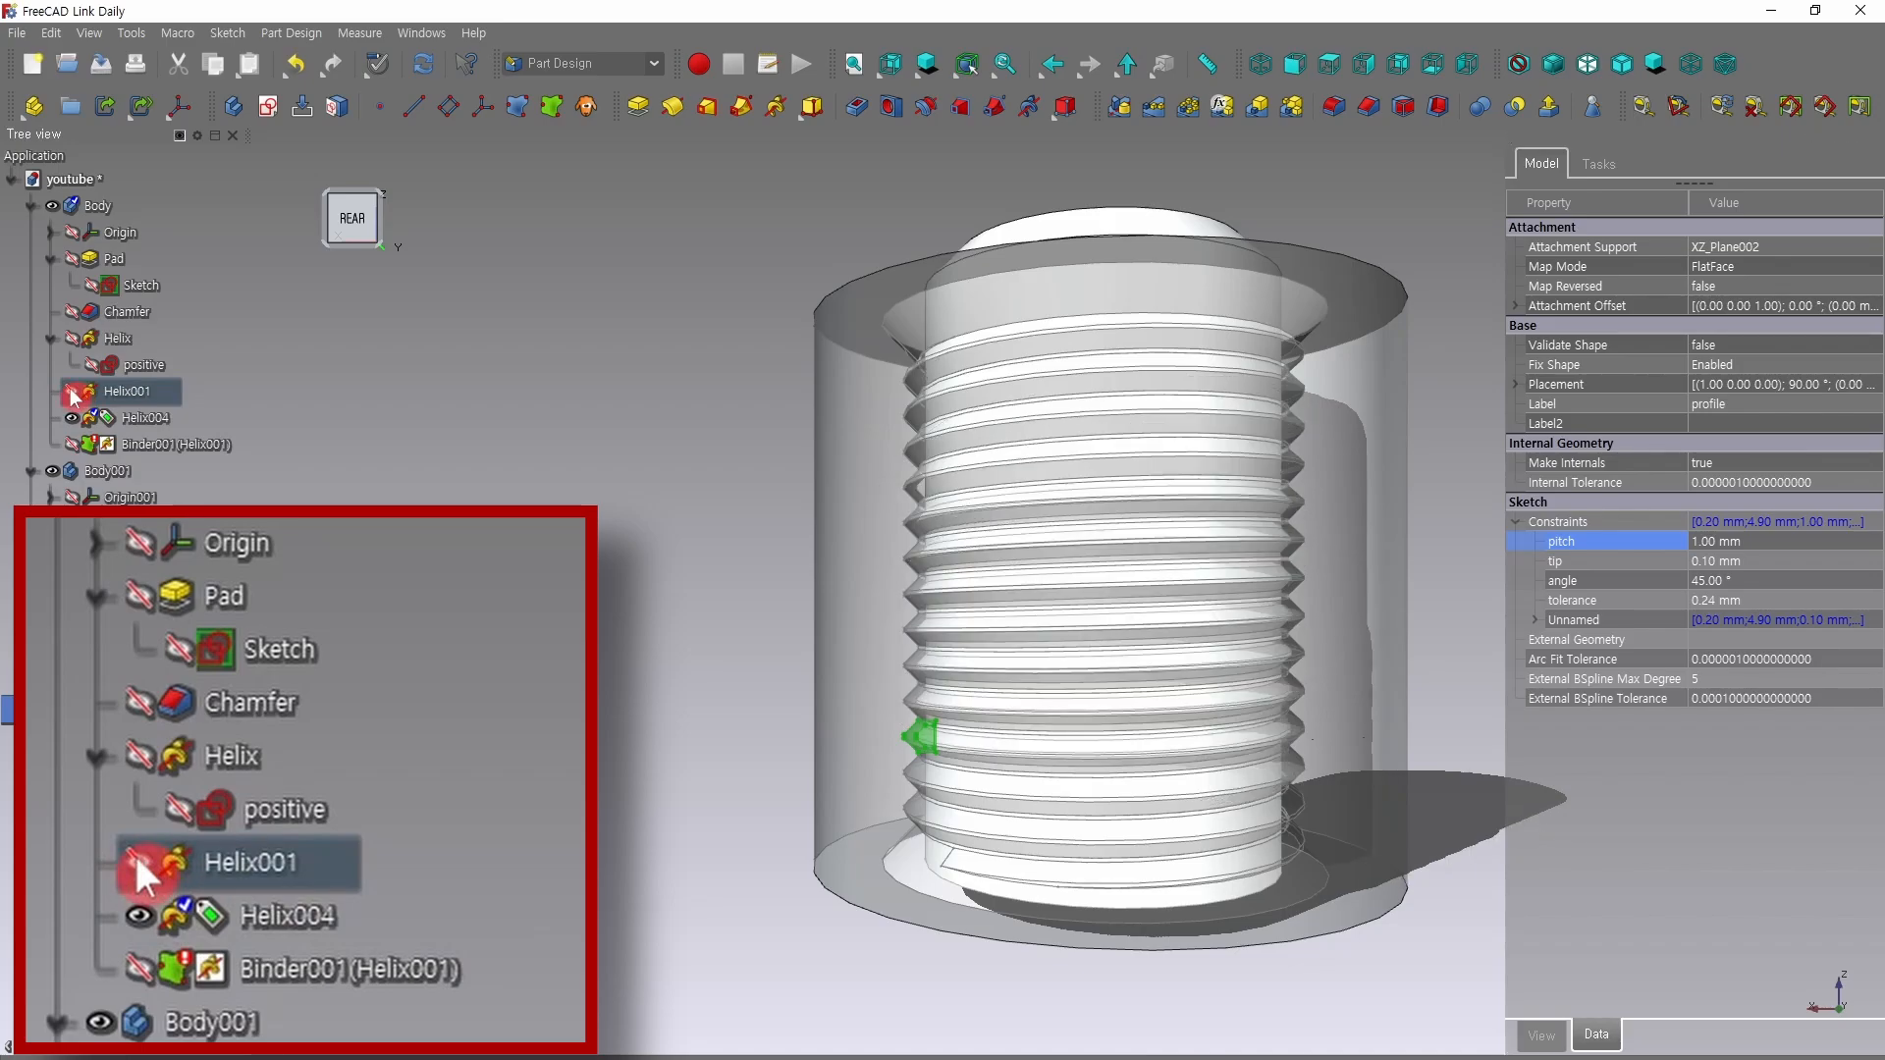
left_click(72, 392)
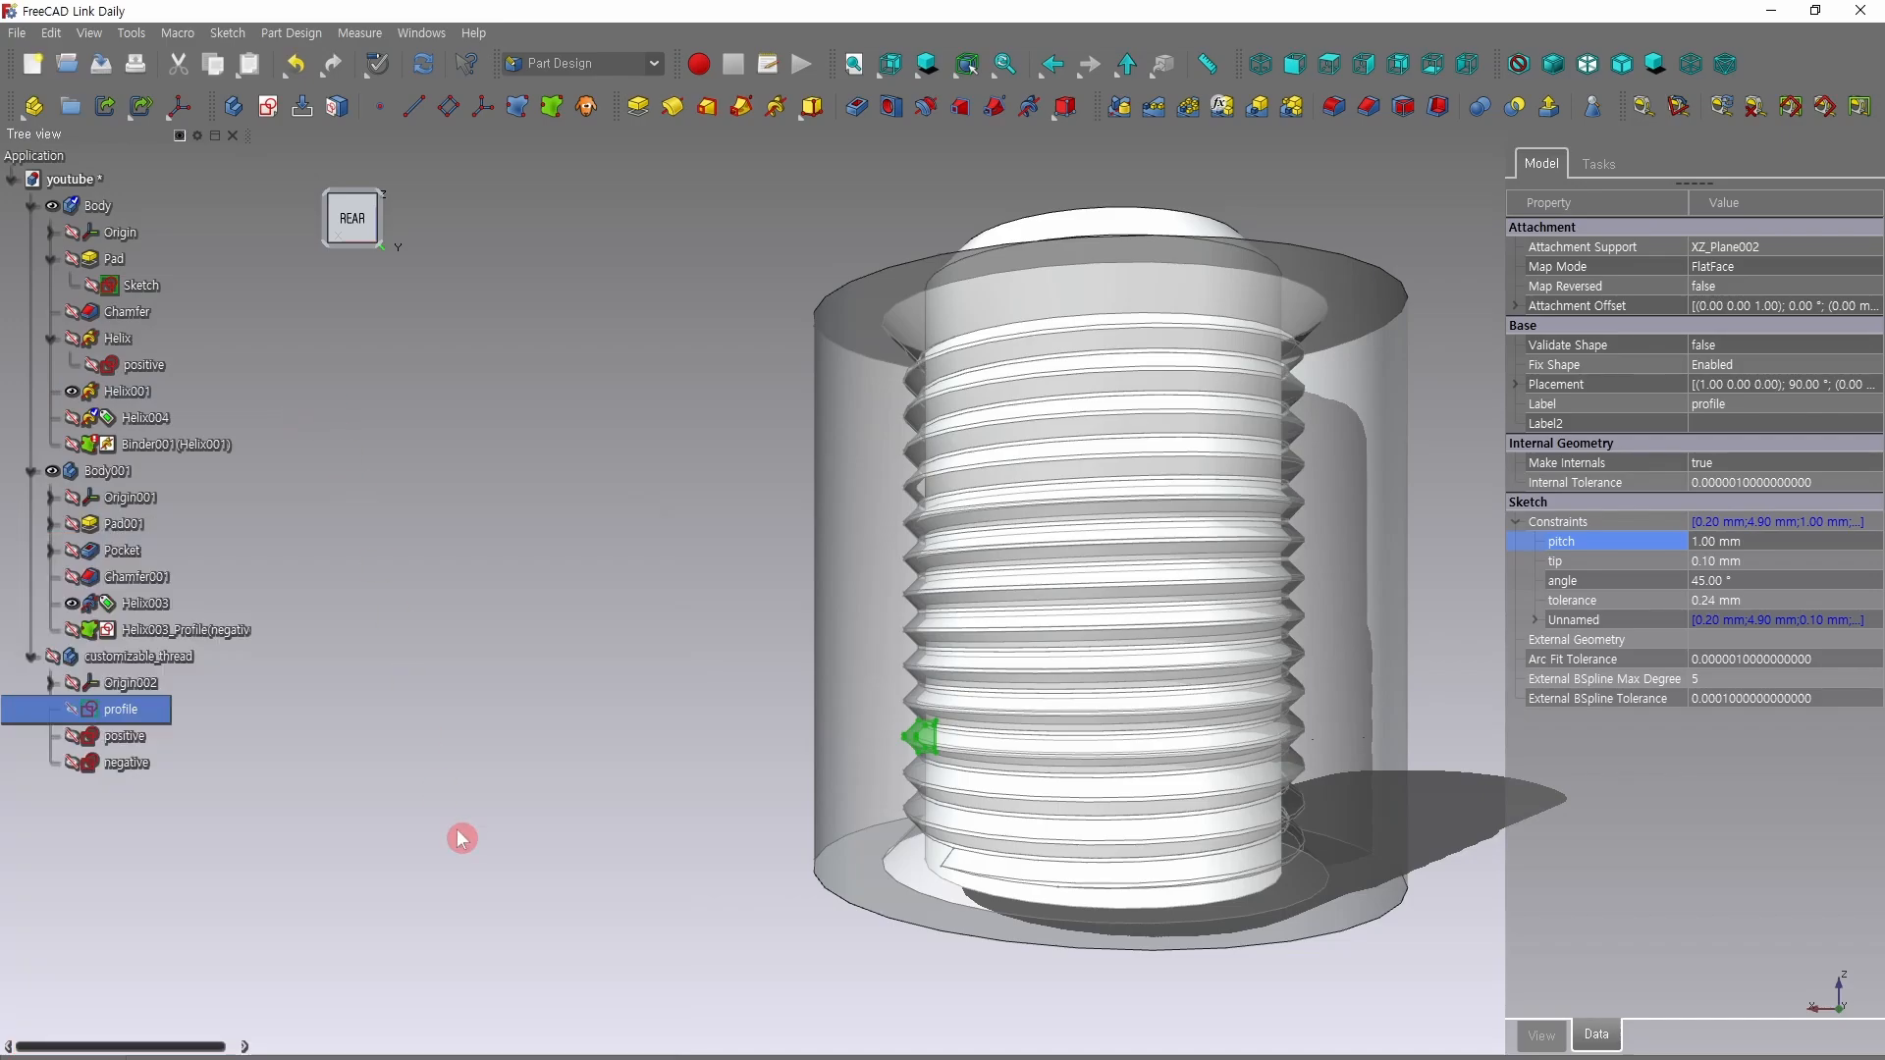
Try a pitch constraint of 2 mm in the profile sketch, and finish with a pitch of 4 mm.
left_click(1713, 539)
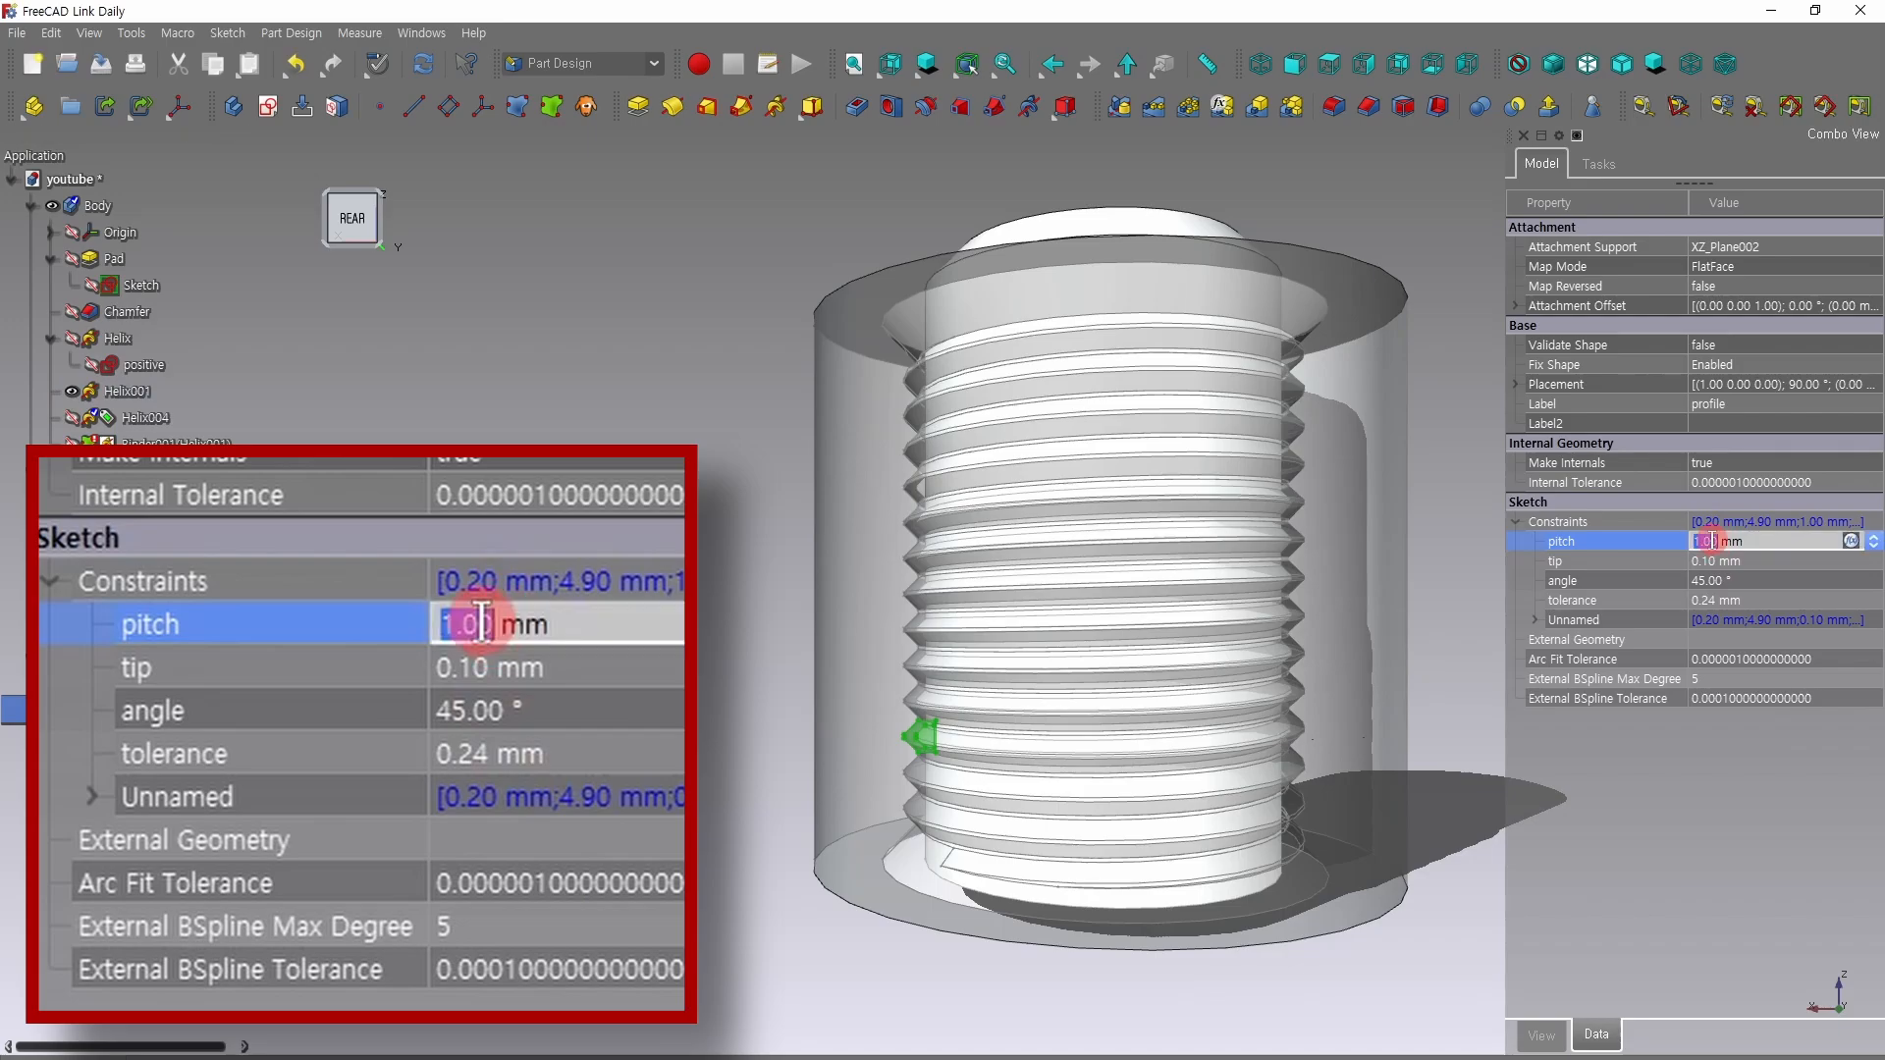
type("2")
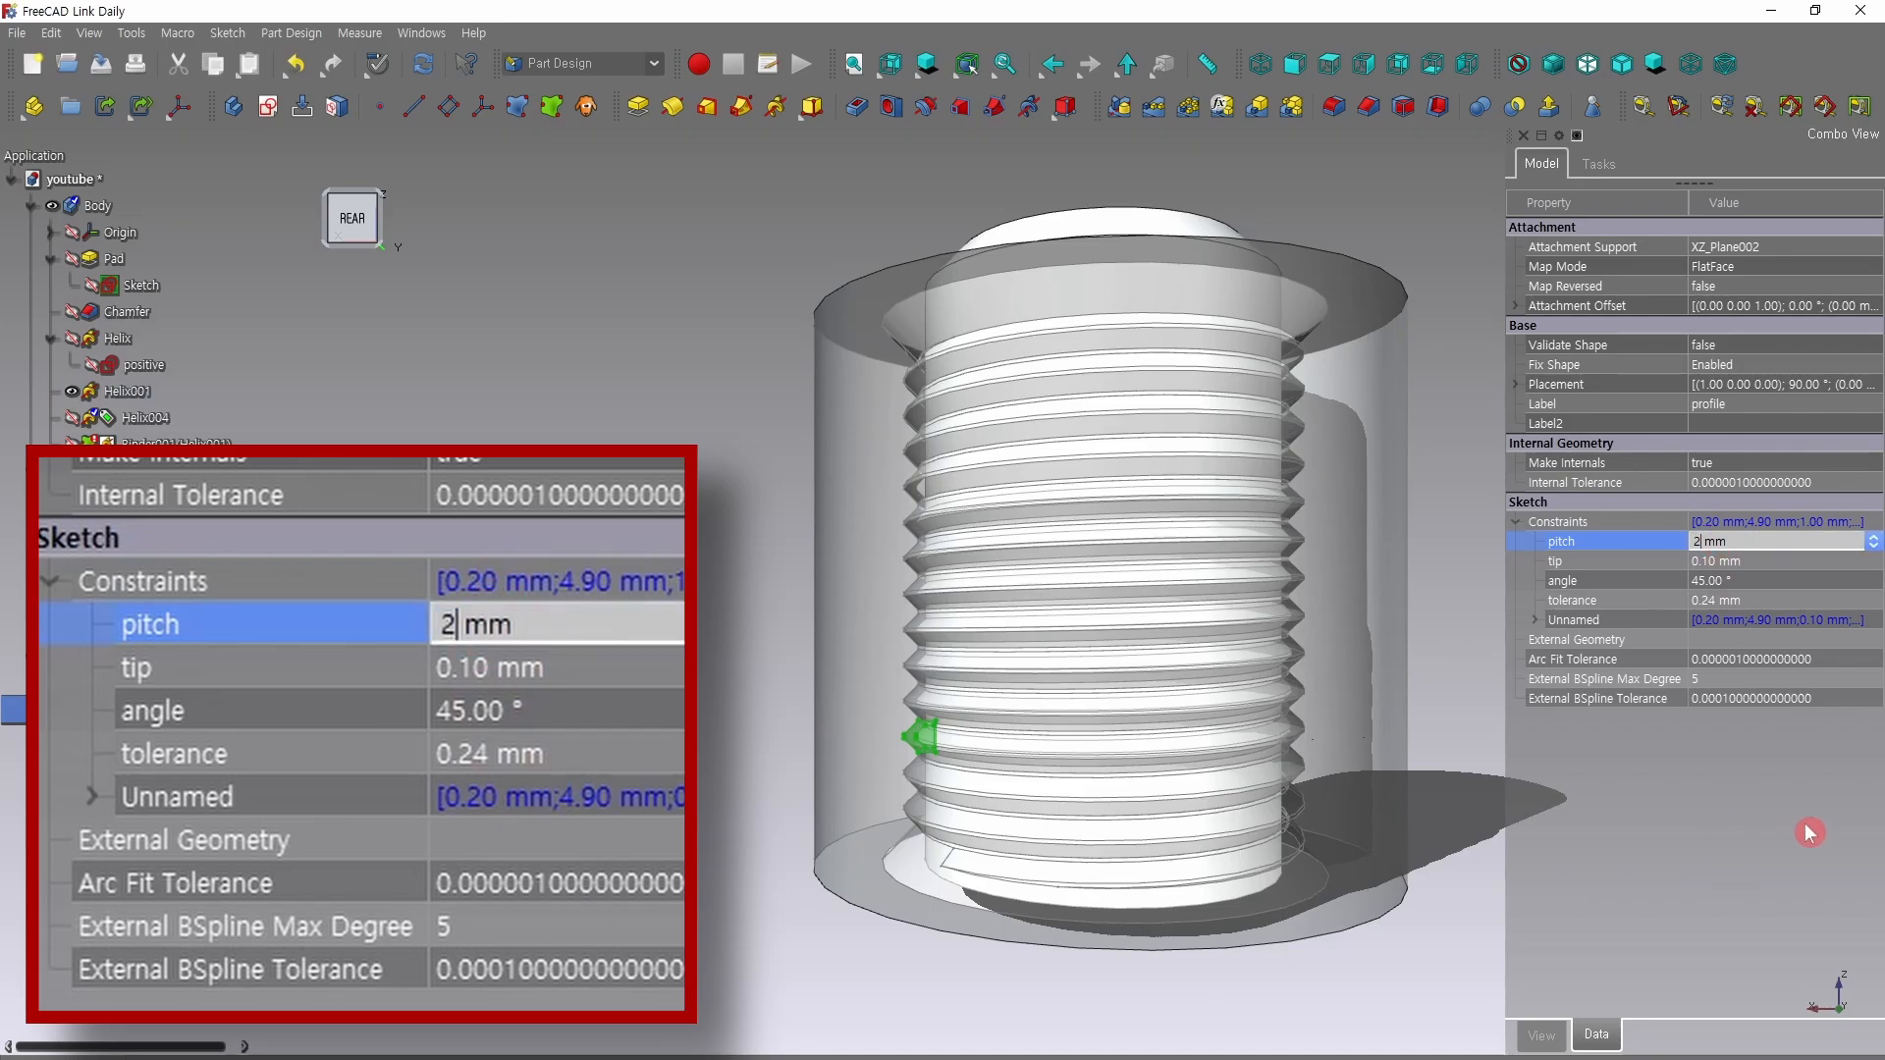
key("Return")
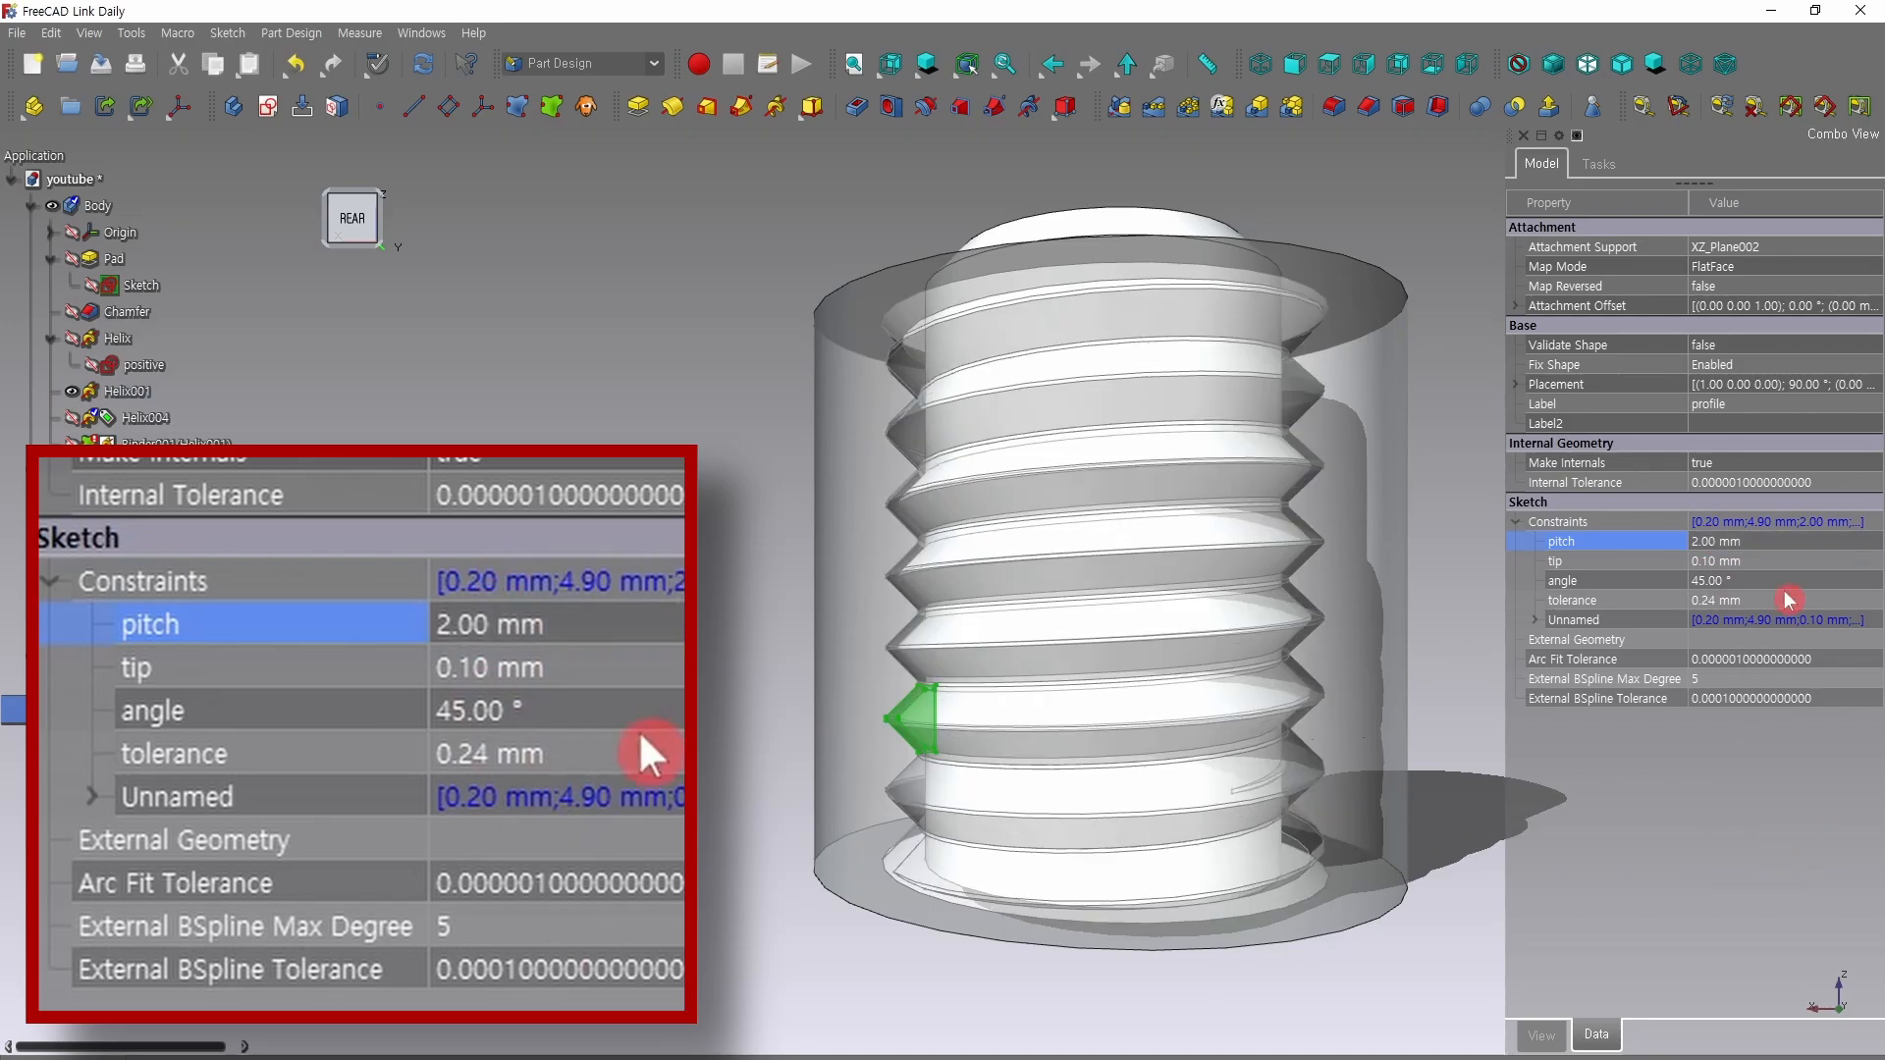
left_click(1708, 541)
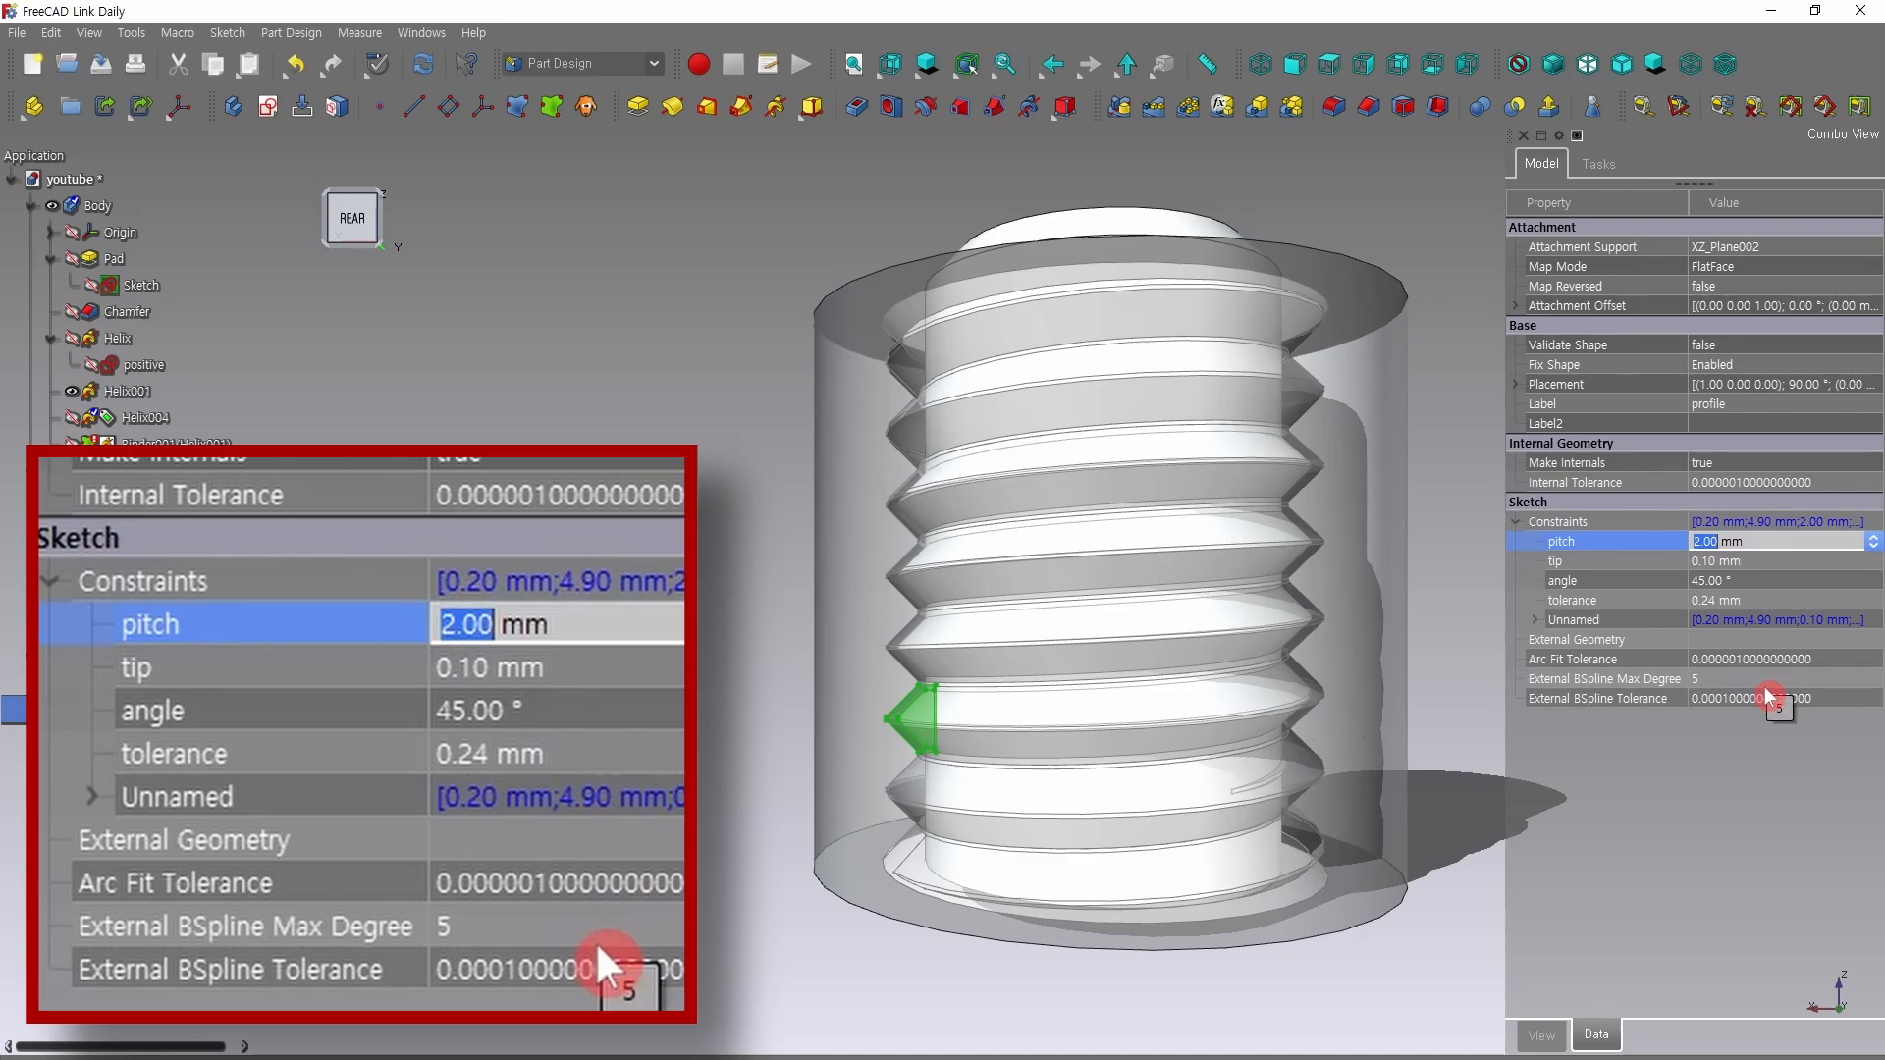
type("4")
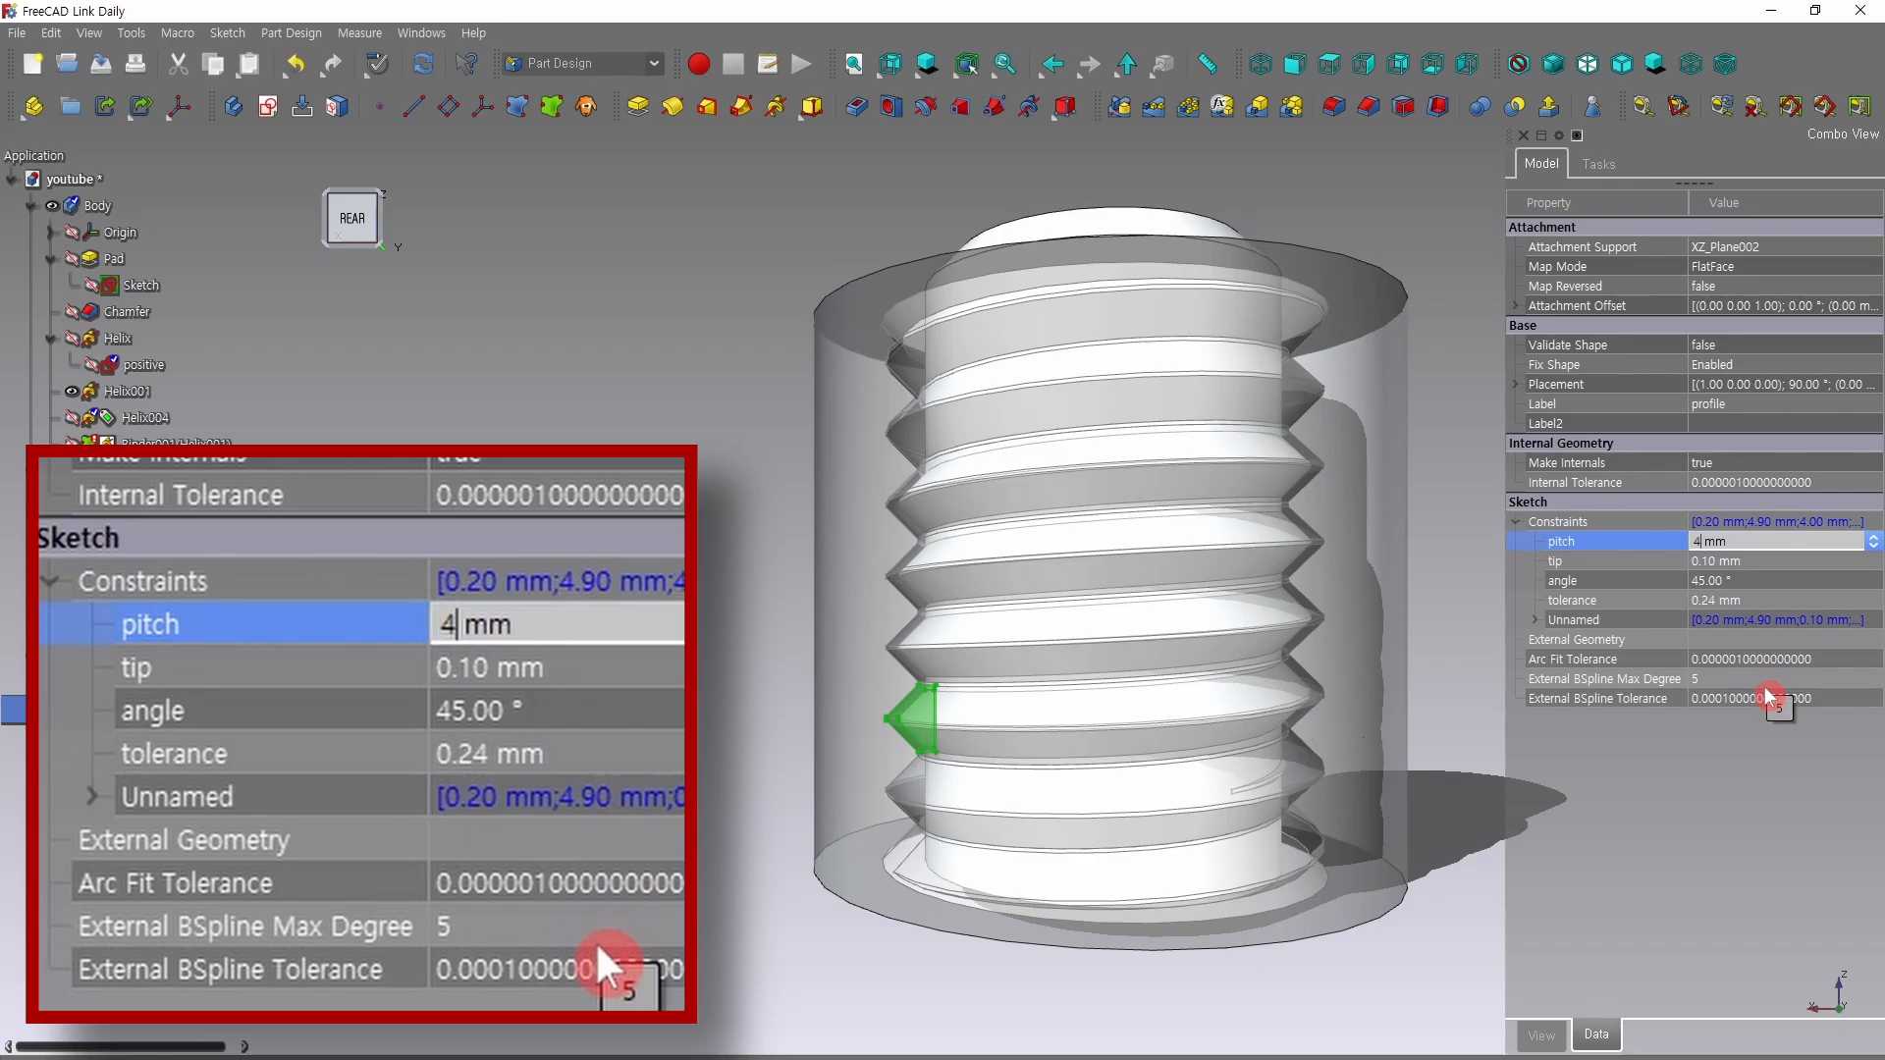
key("Return")
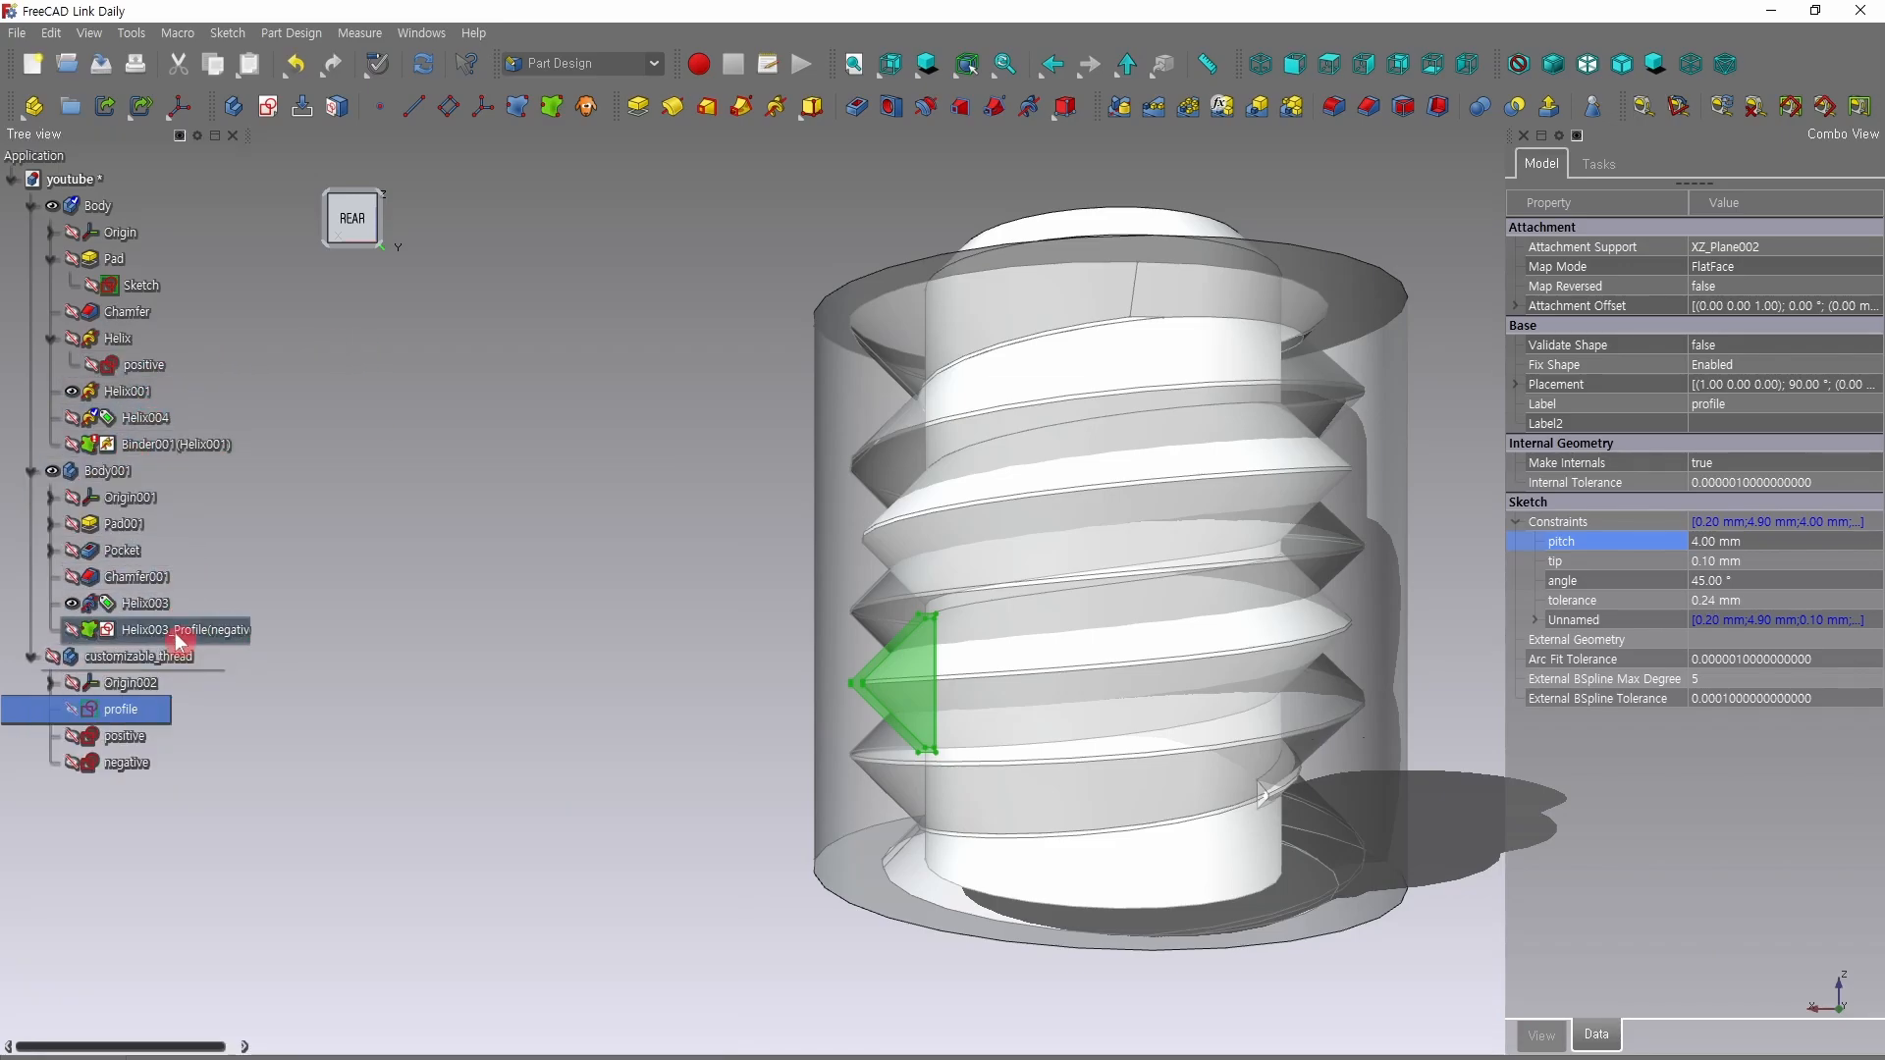
Set the Z position of the Helix003_Profile(negative) binder's placement to 0 mm.
left_click(181, 631)
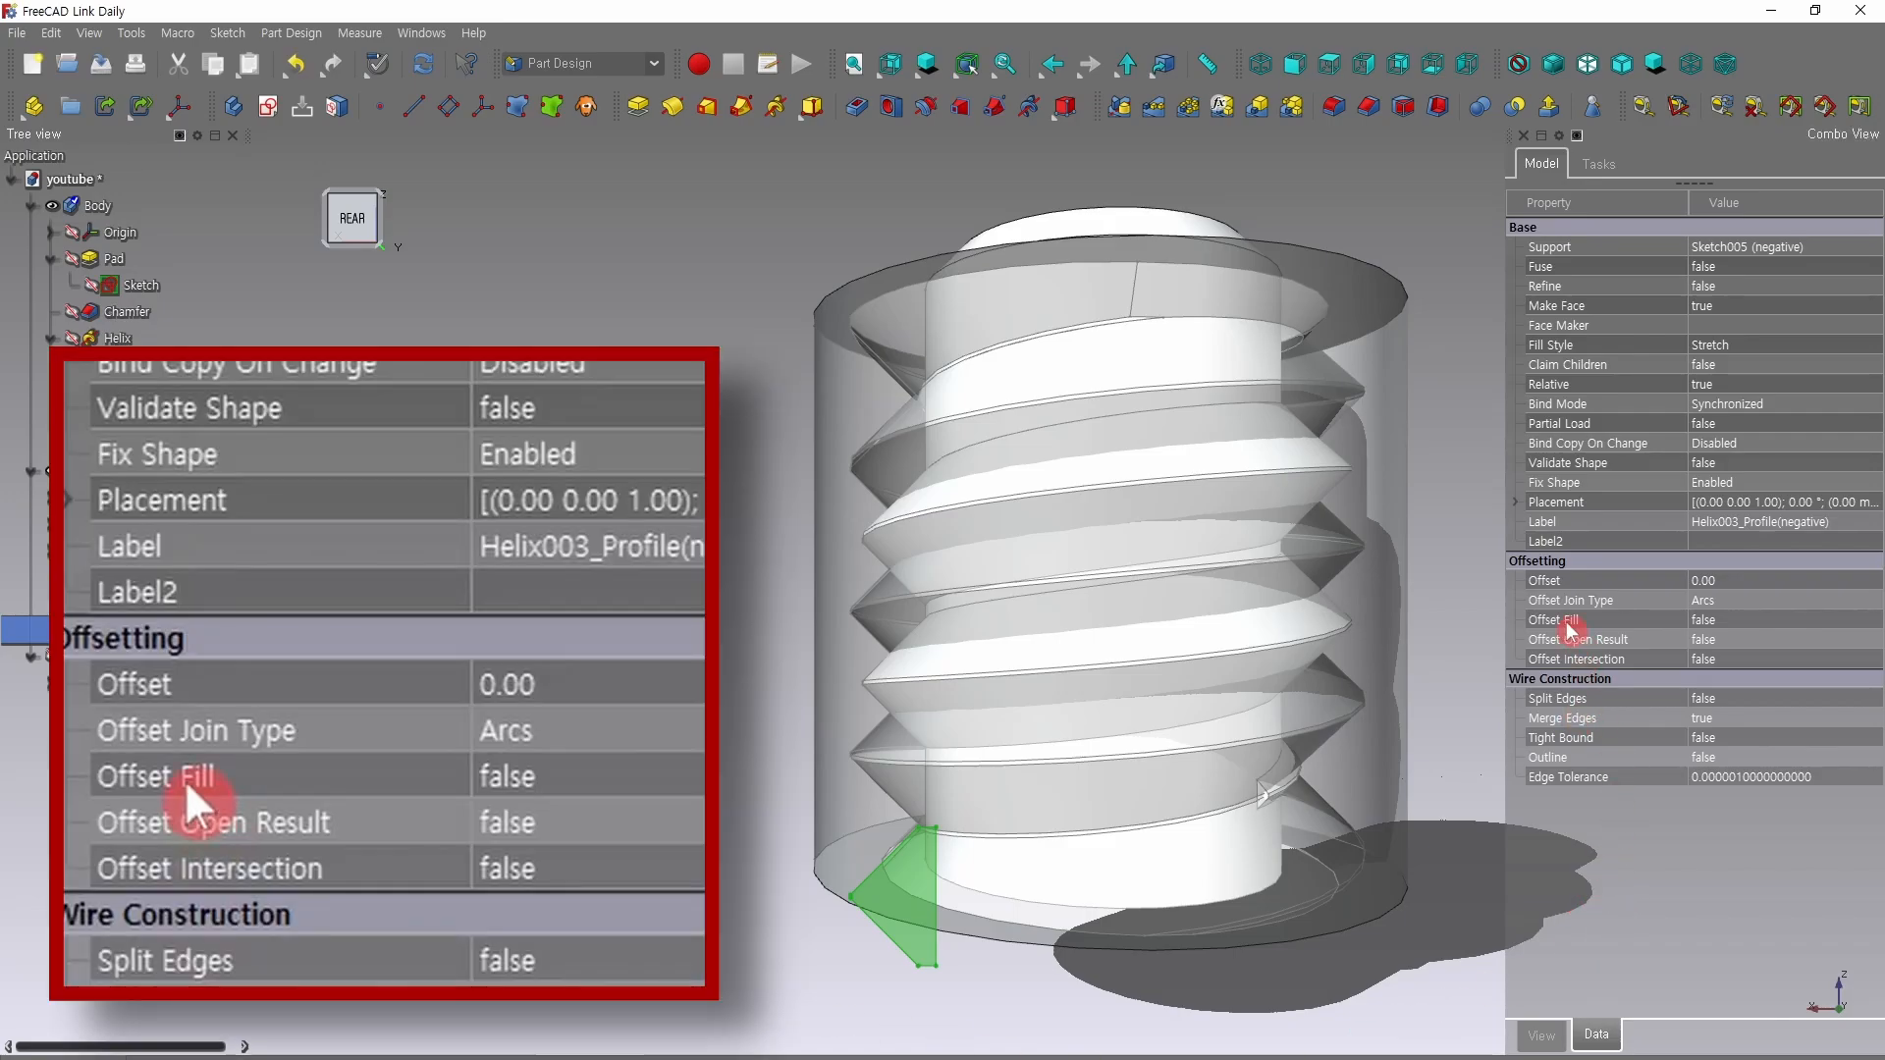
left_click(1517, 504)
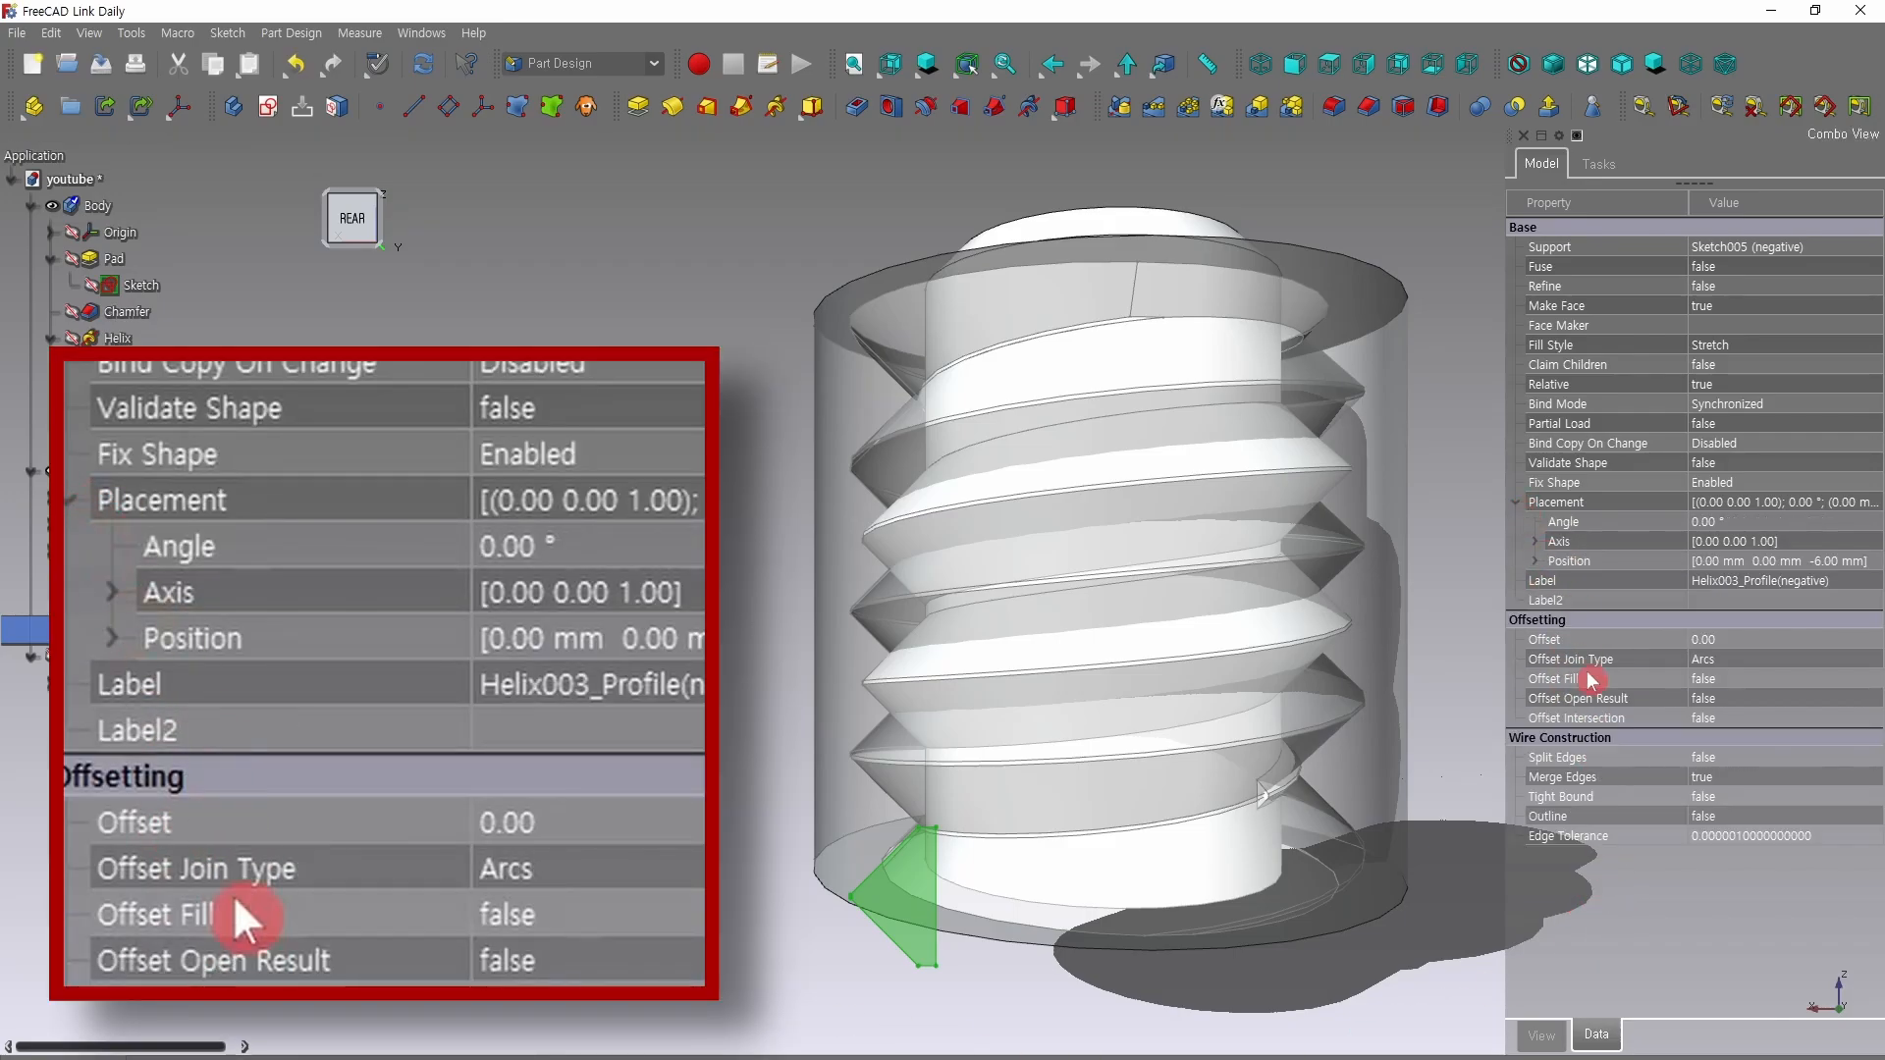
left_click(1537, 563)
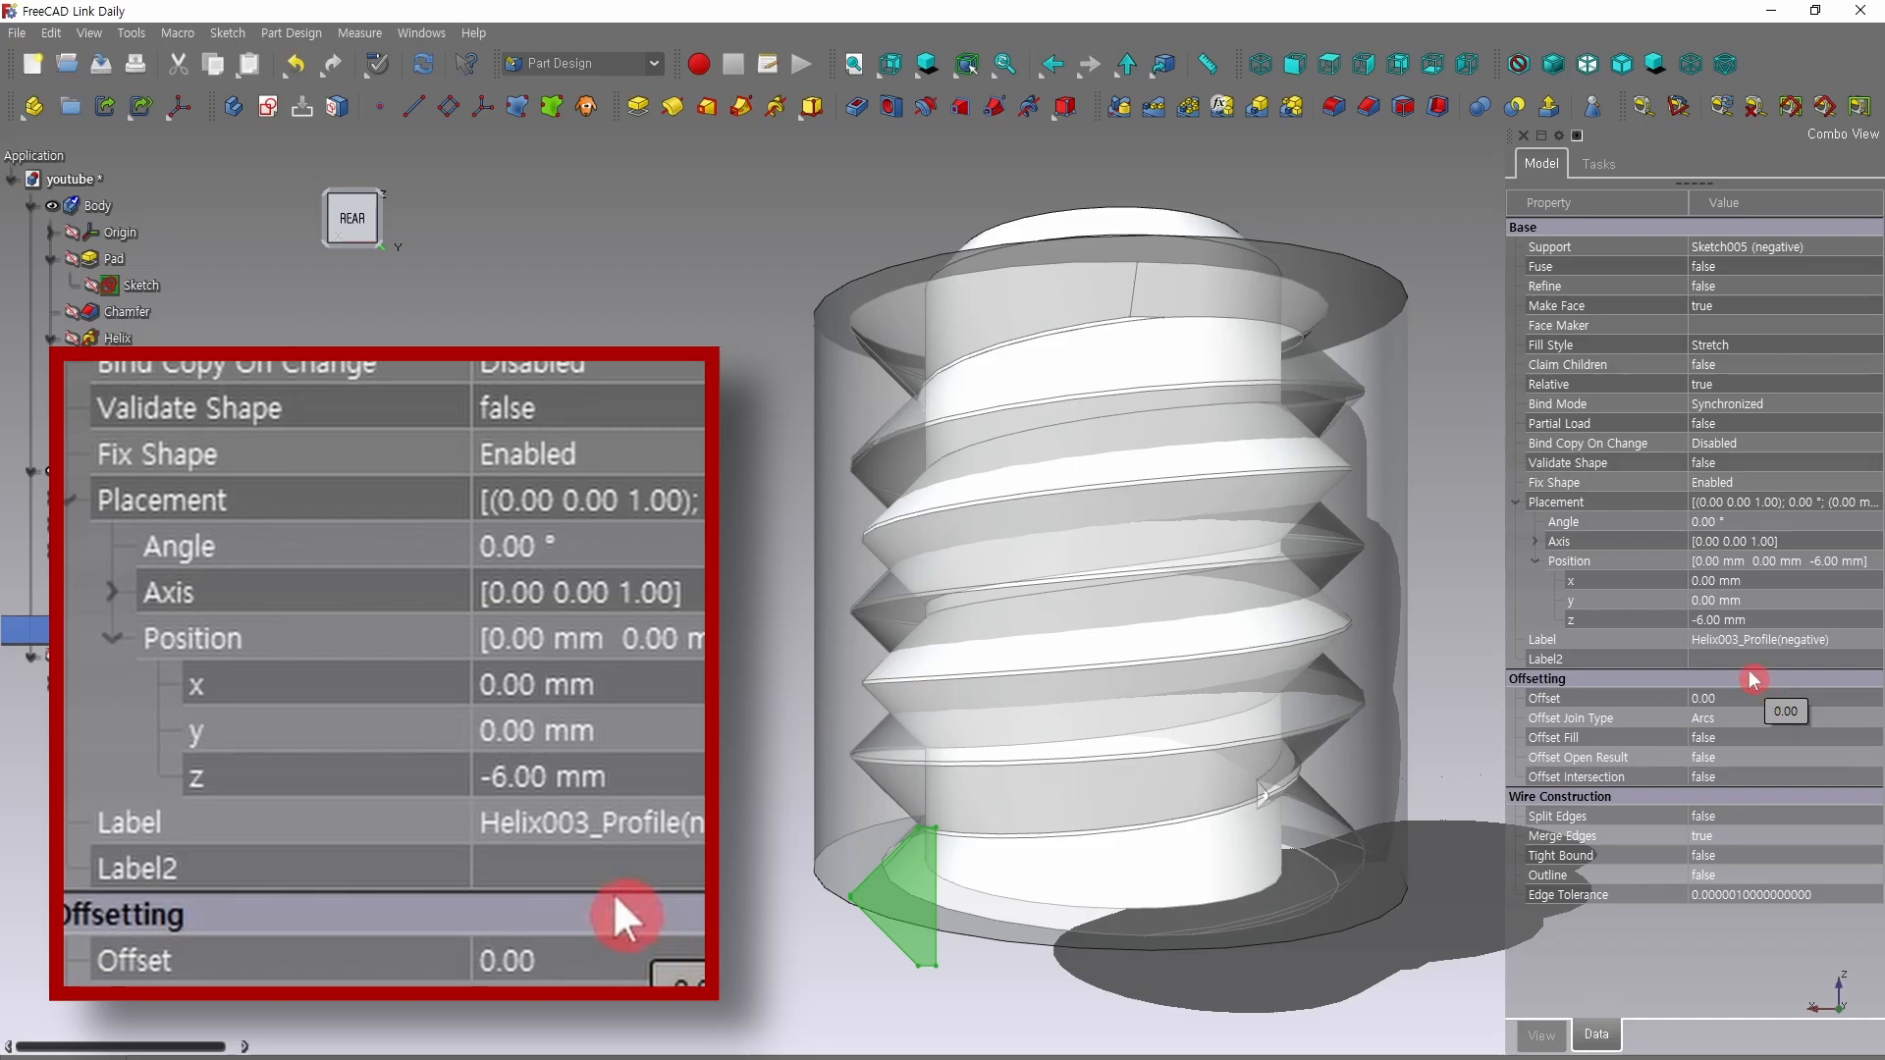
left_click(1713, 619)
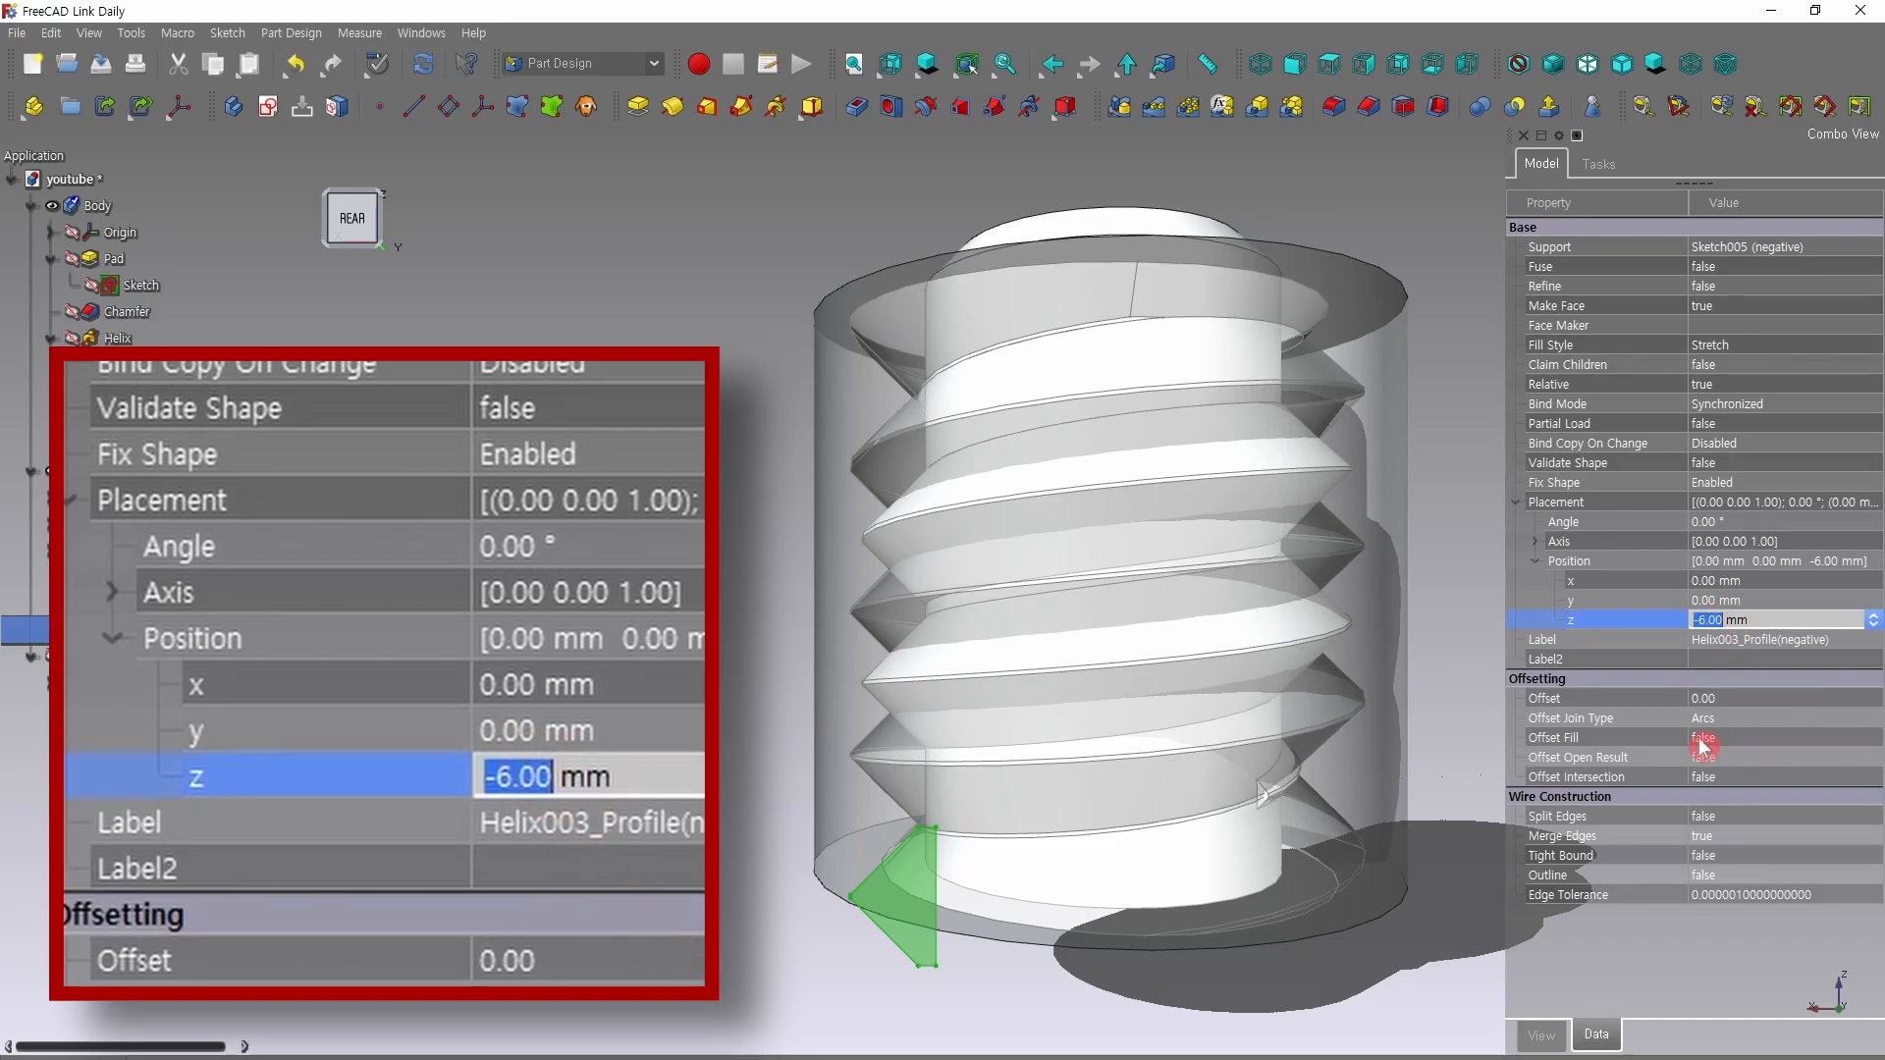
type("0")
key("Return")
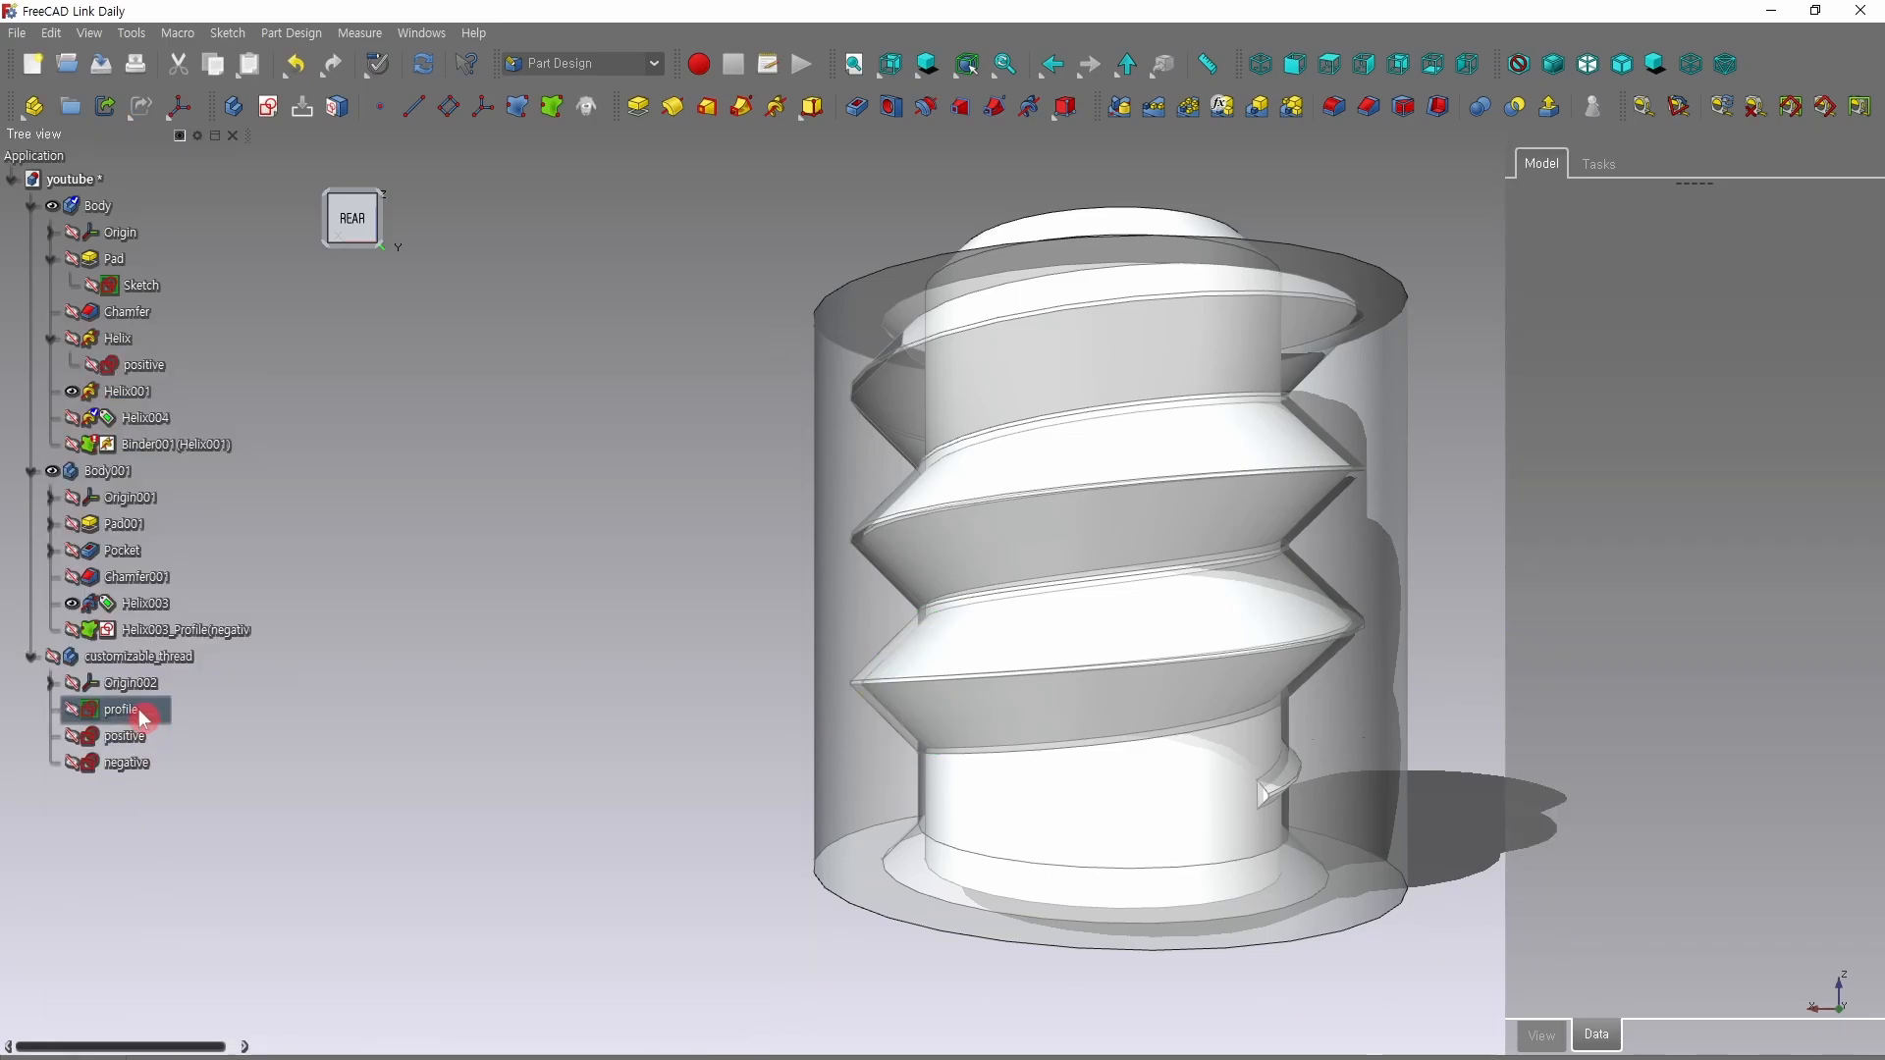
Try pitch constraints of 2 mm and 5 mm in the profile sketch.
left_click(157, 711)
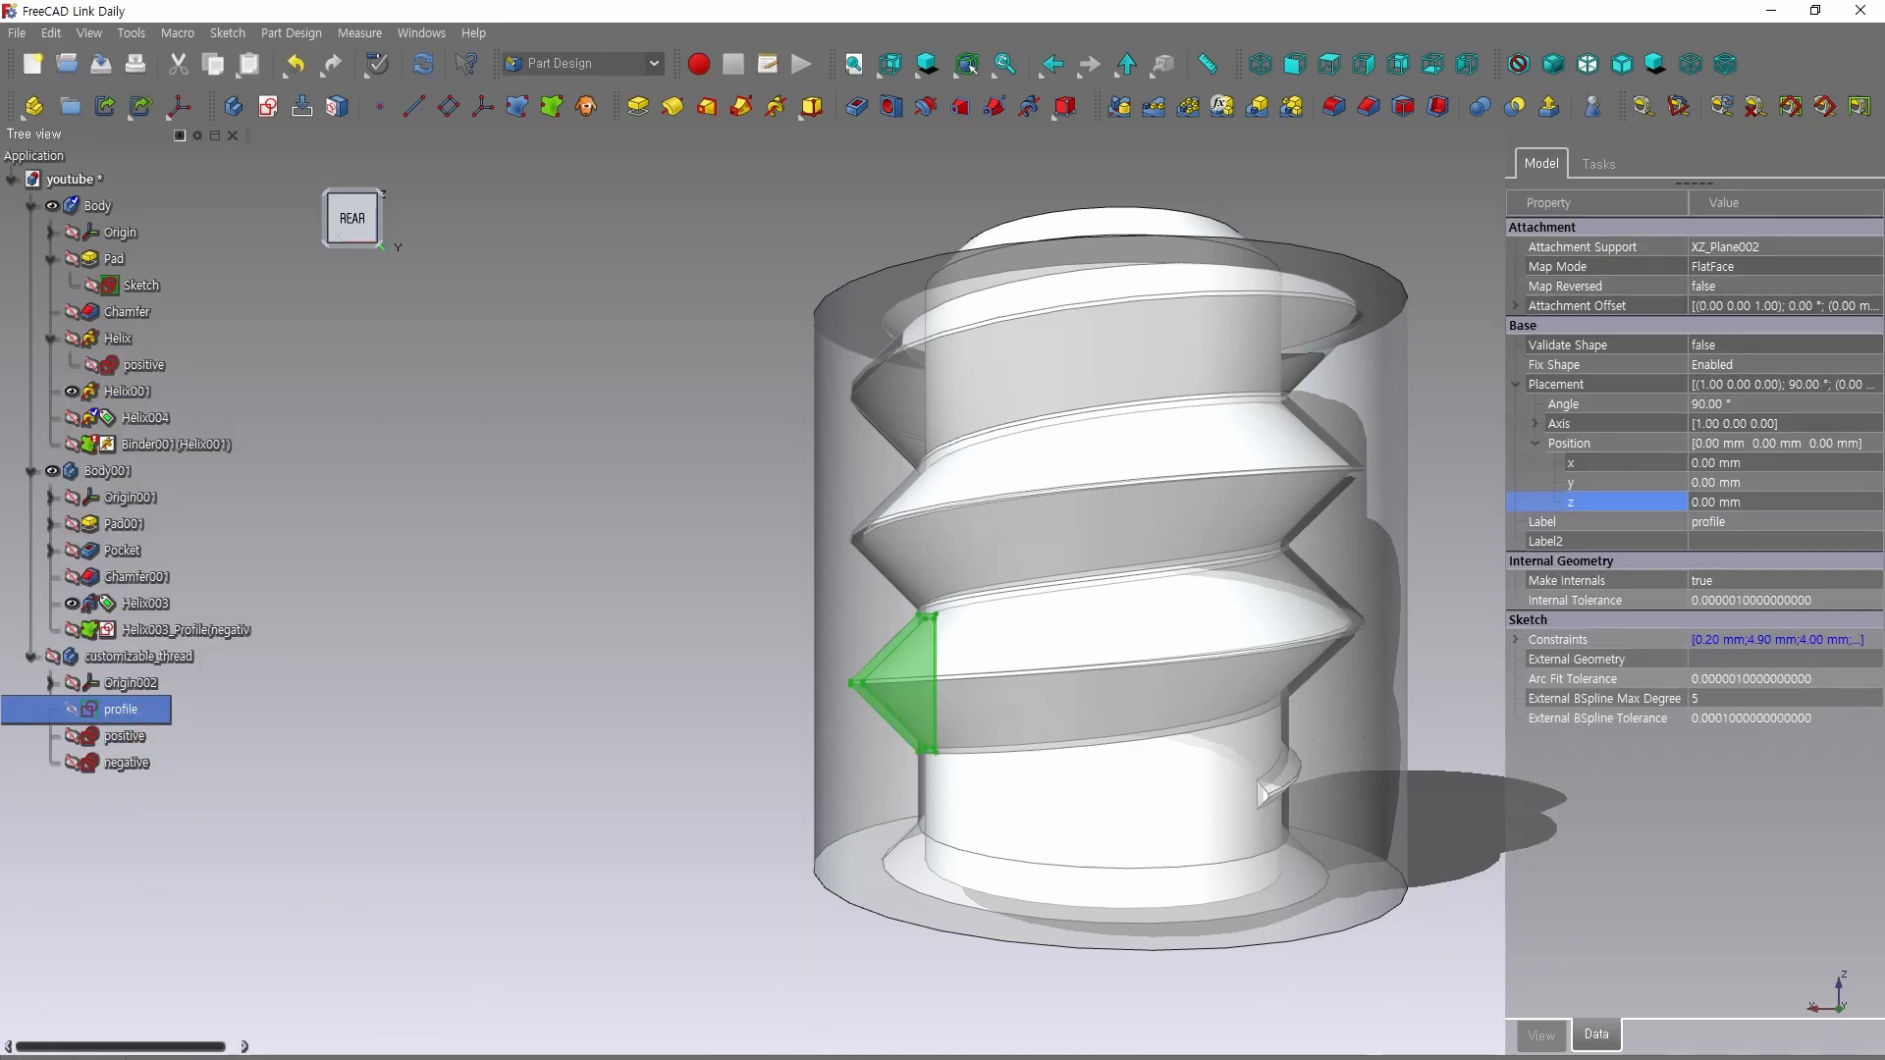
left_click(1517, 384)
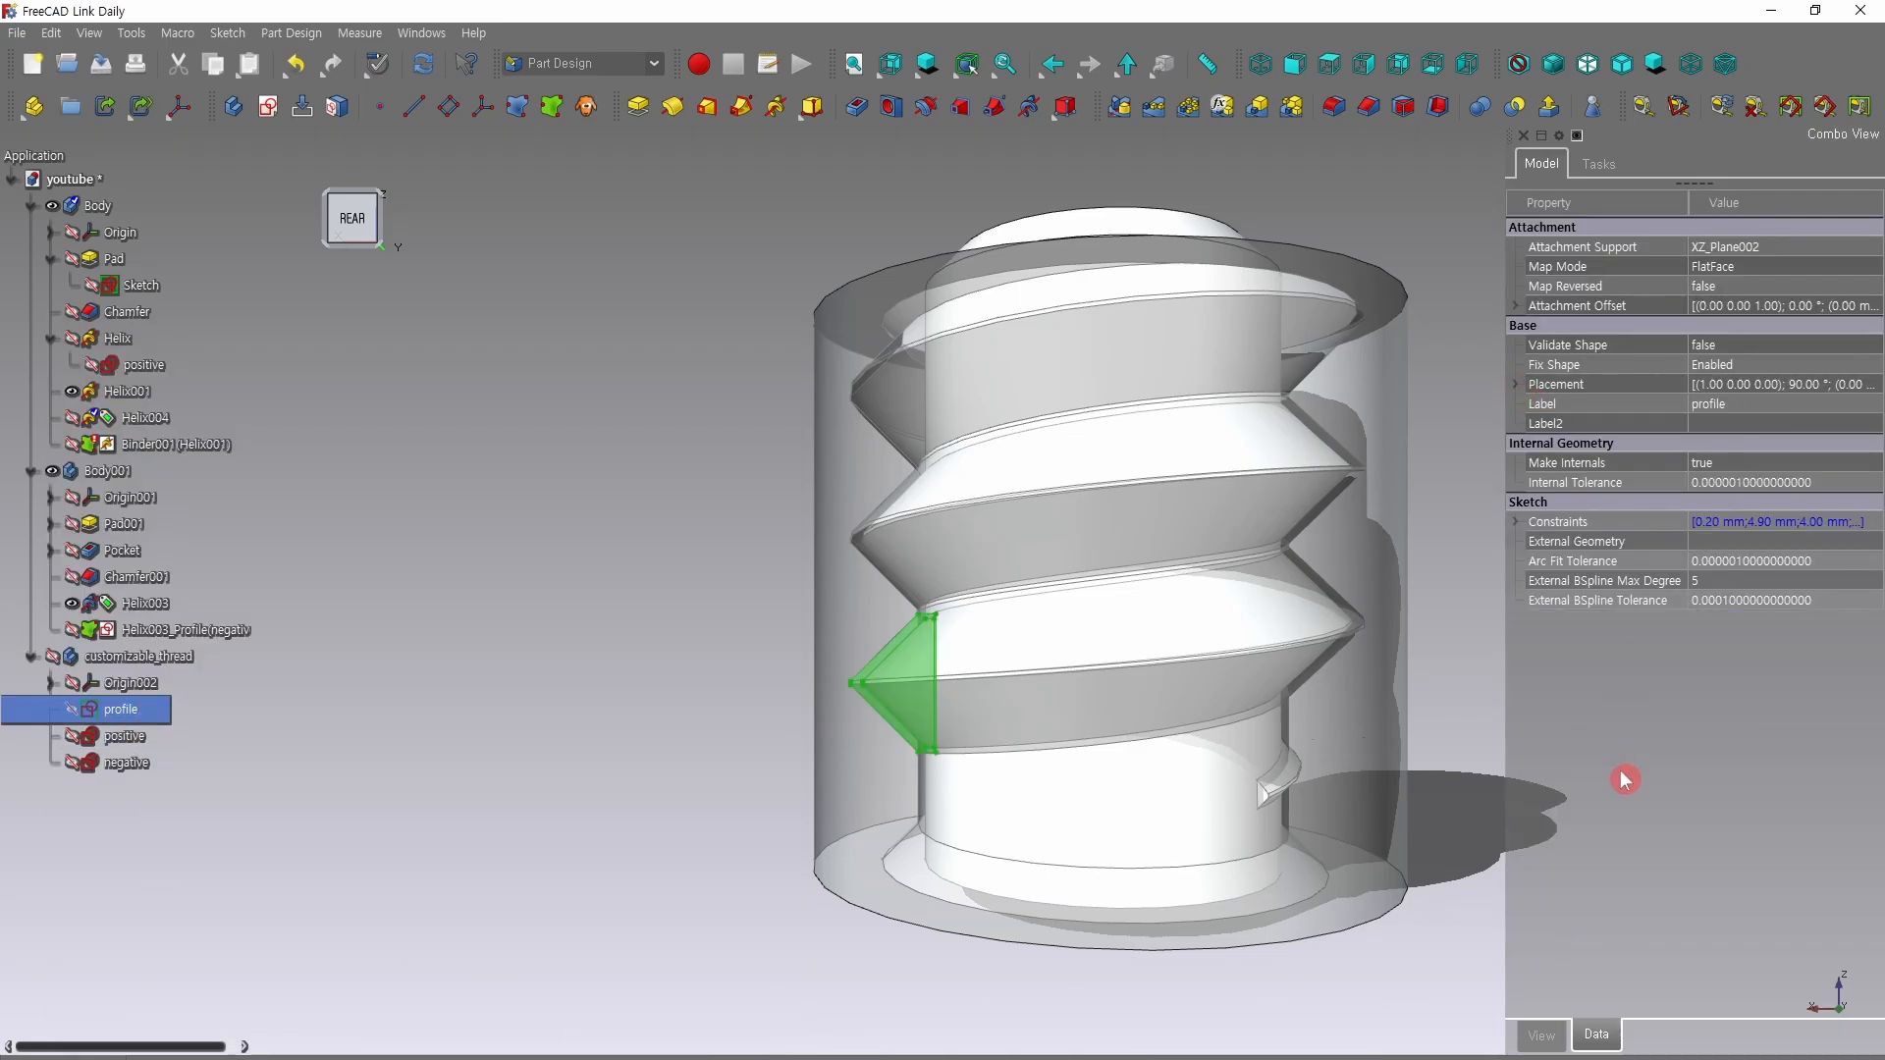
left_click(1517, 521)
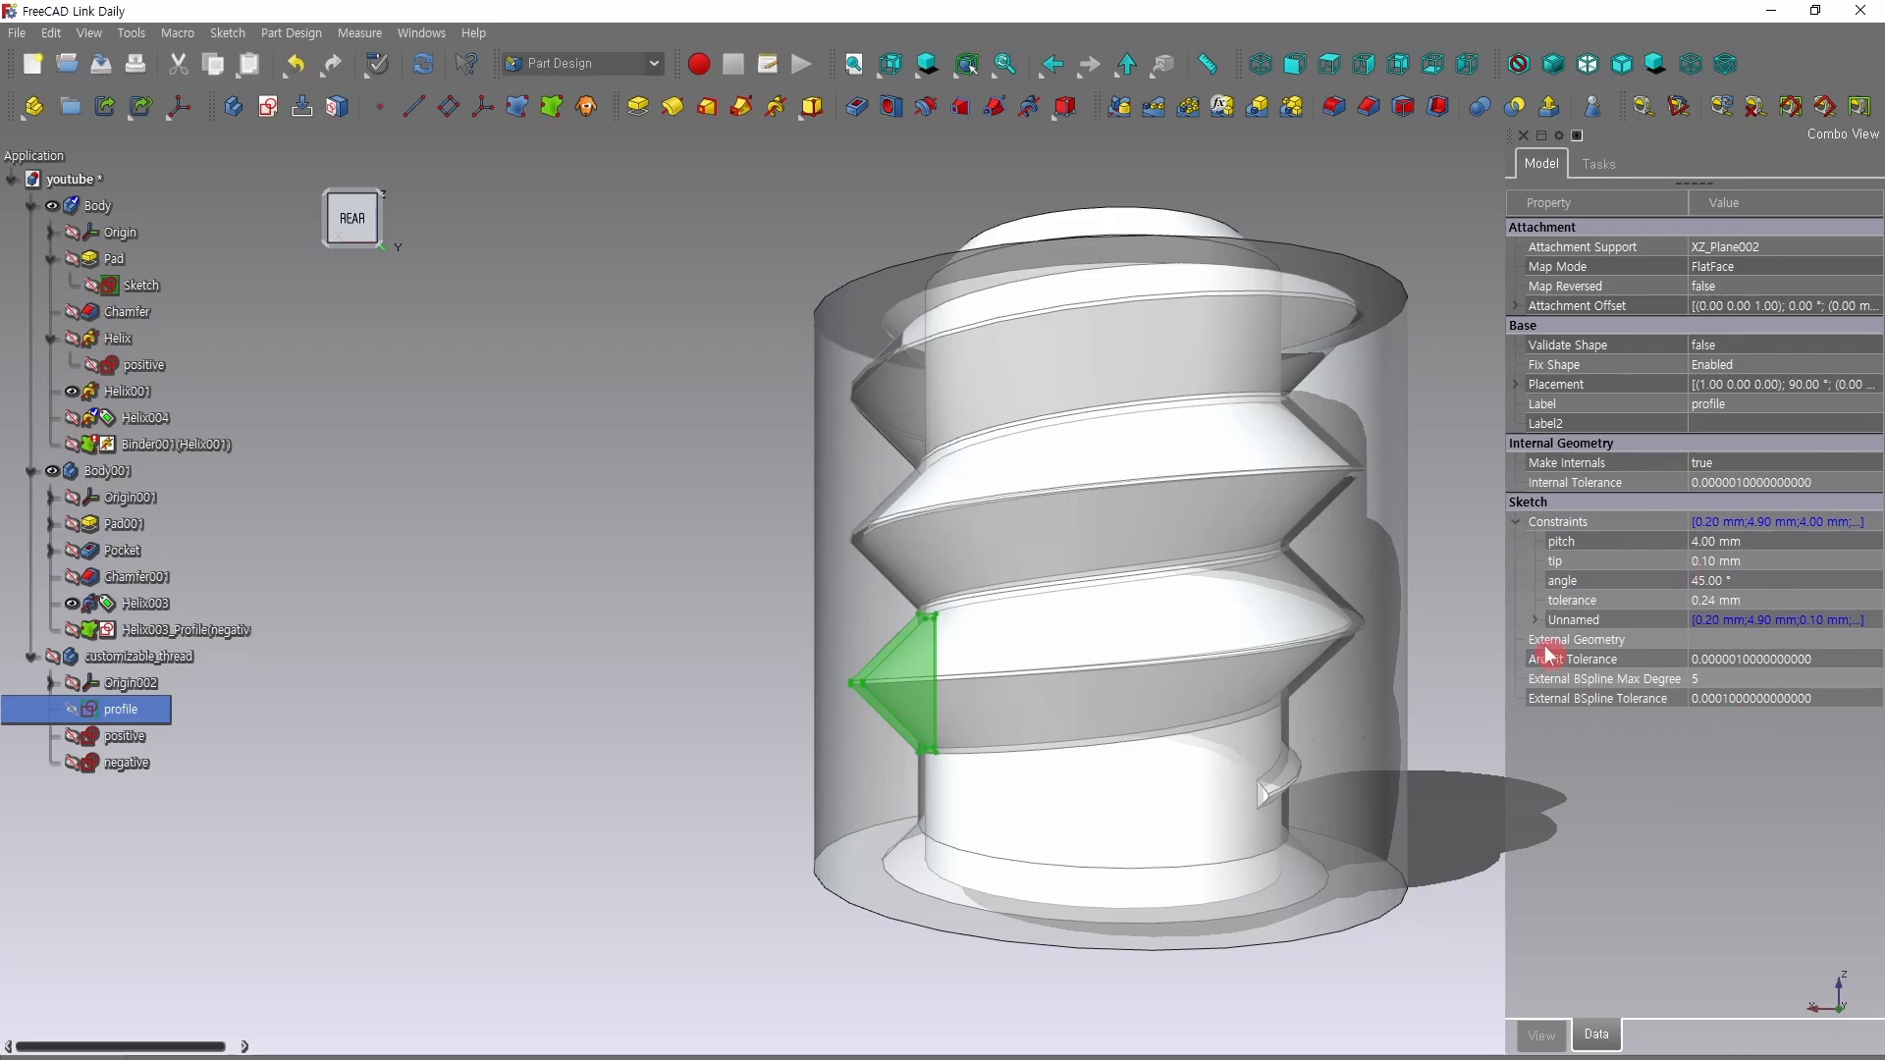
left_click(1714, 541)
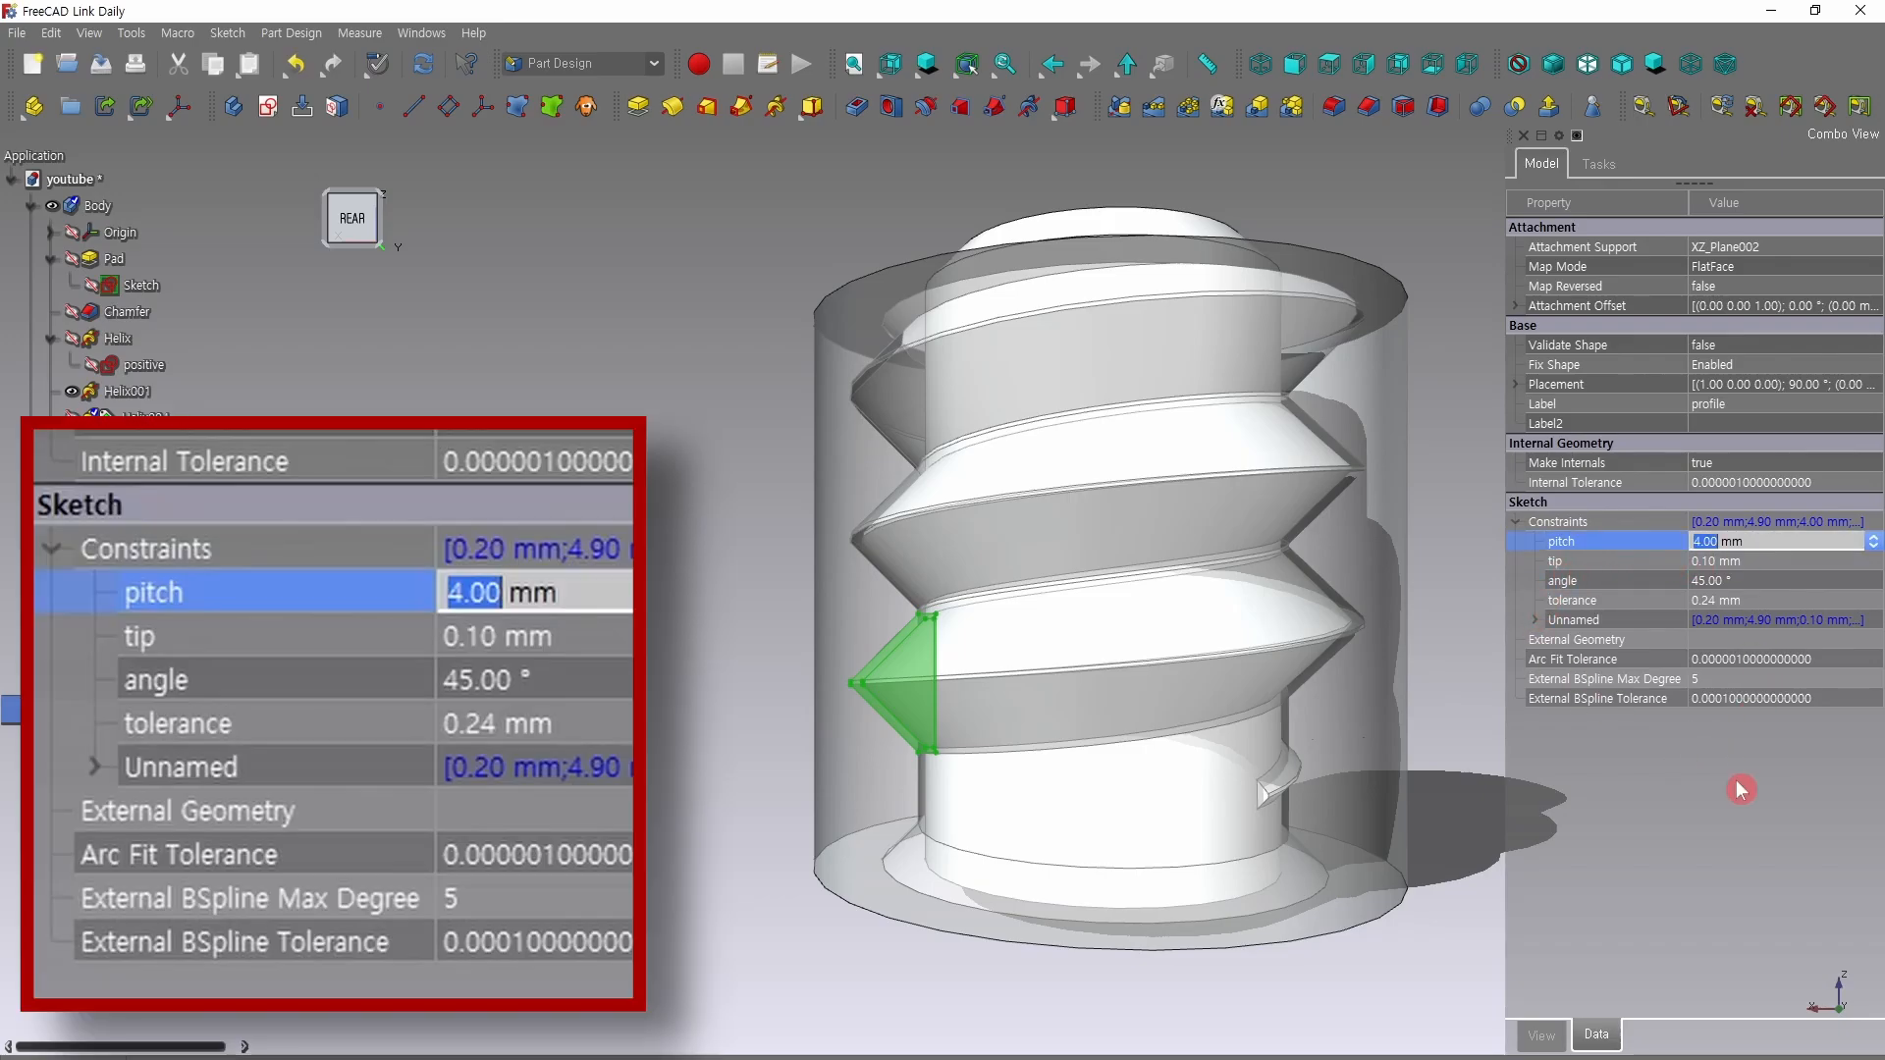
type("2")
key("Return")
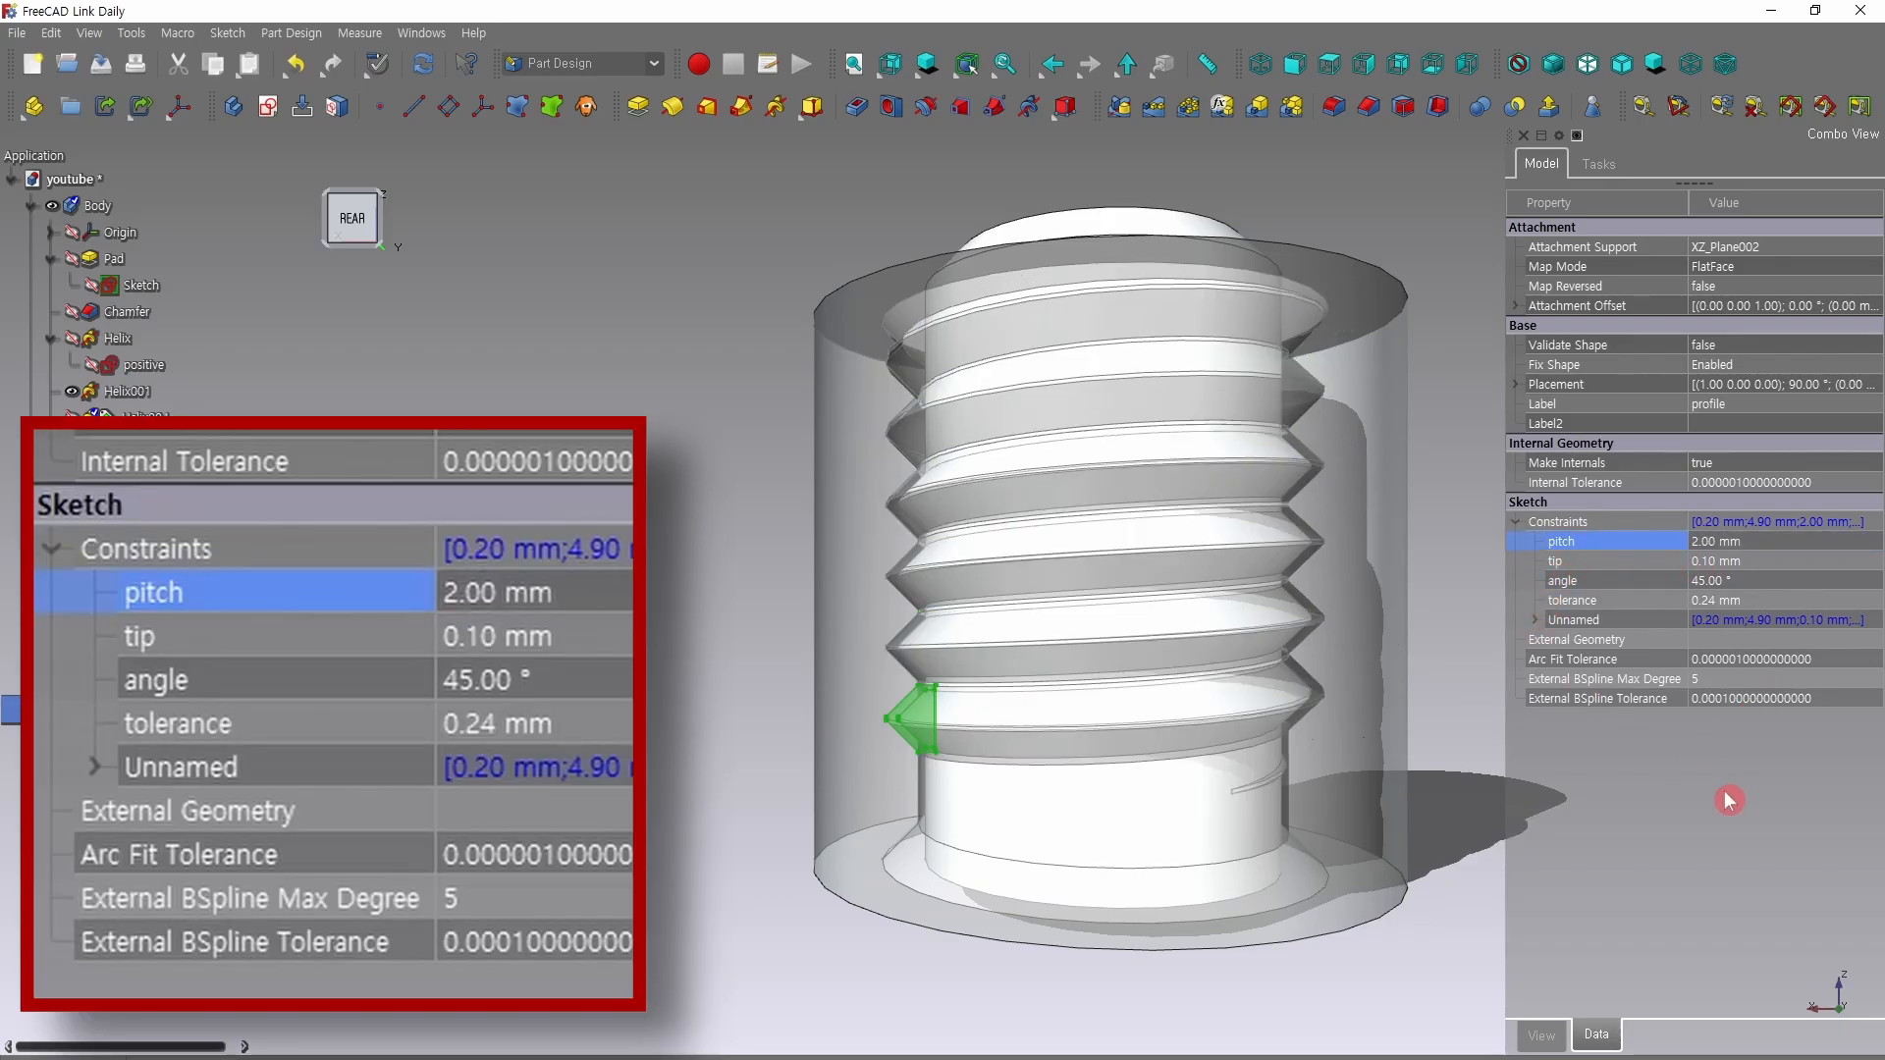
left_click(1708, 541)
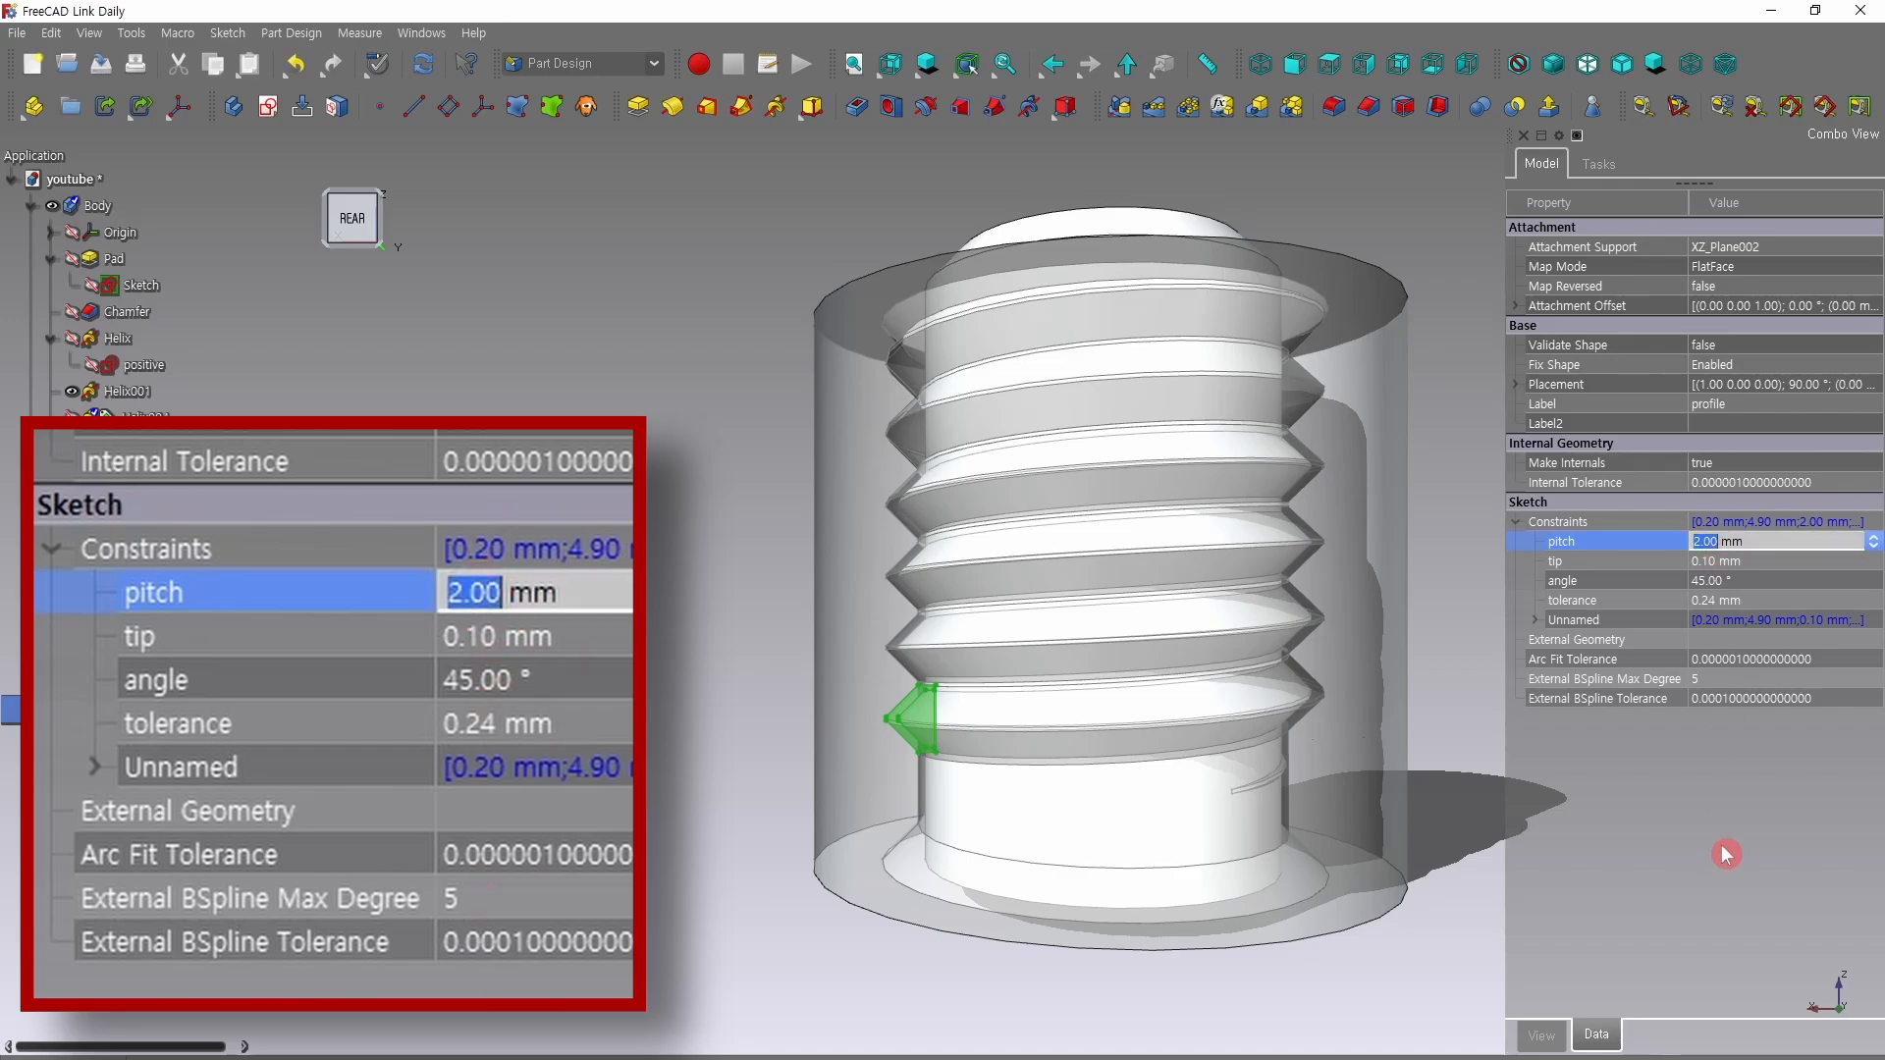
type("5")
key("Return")
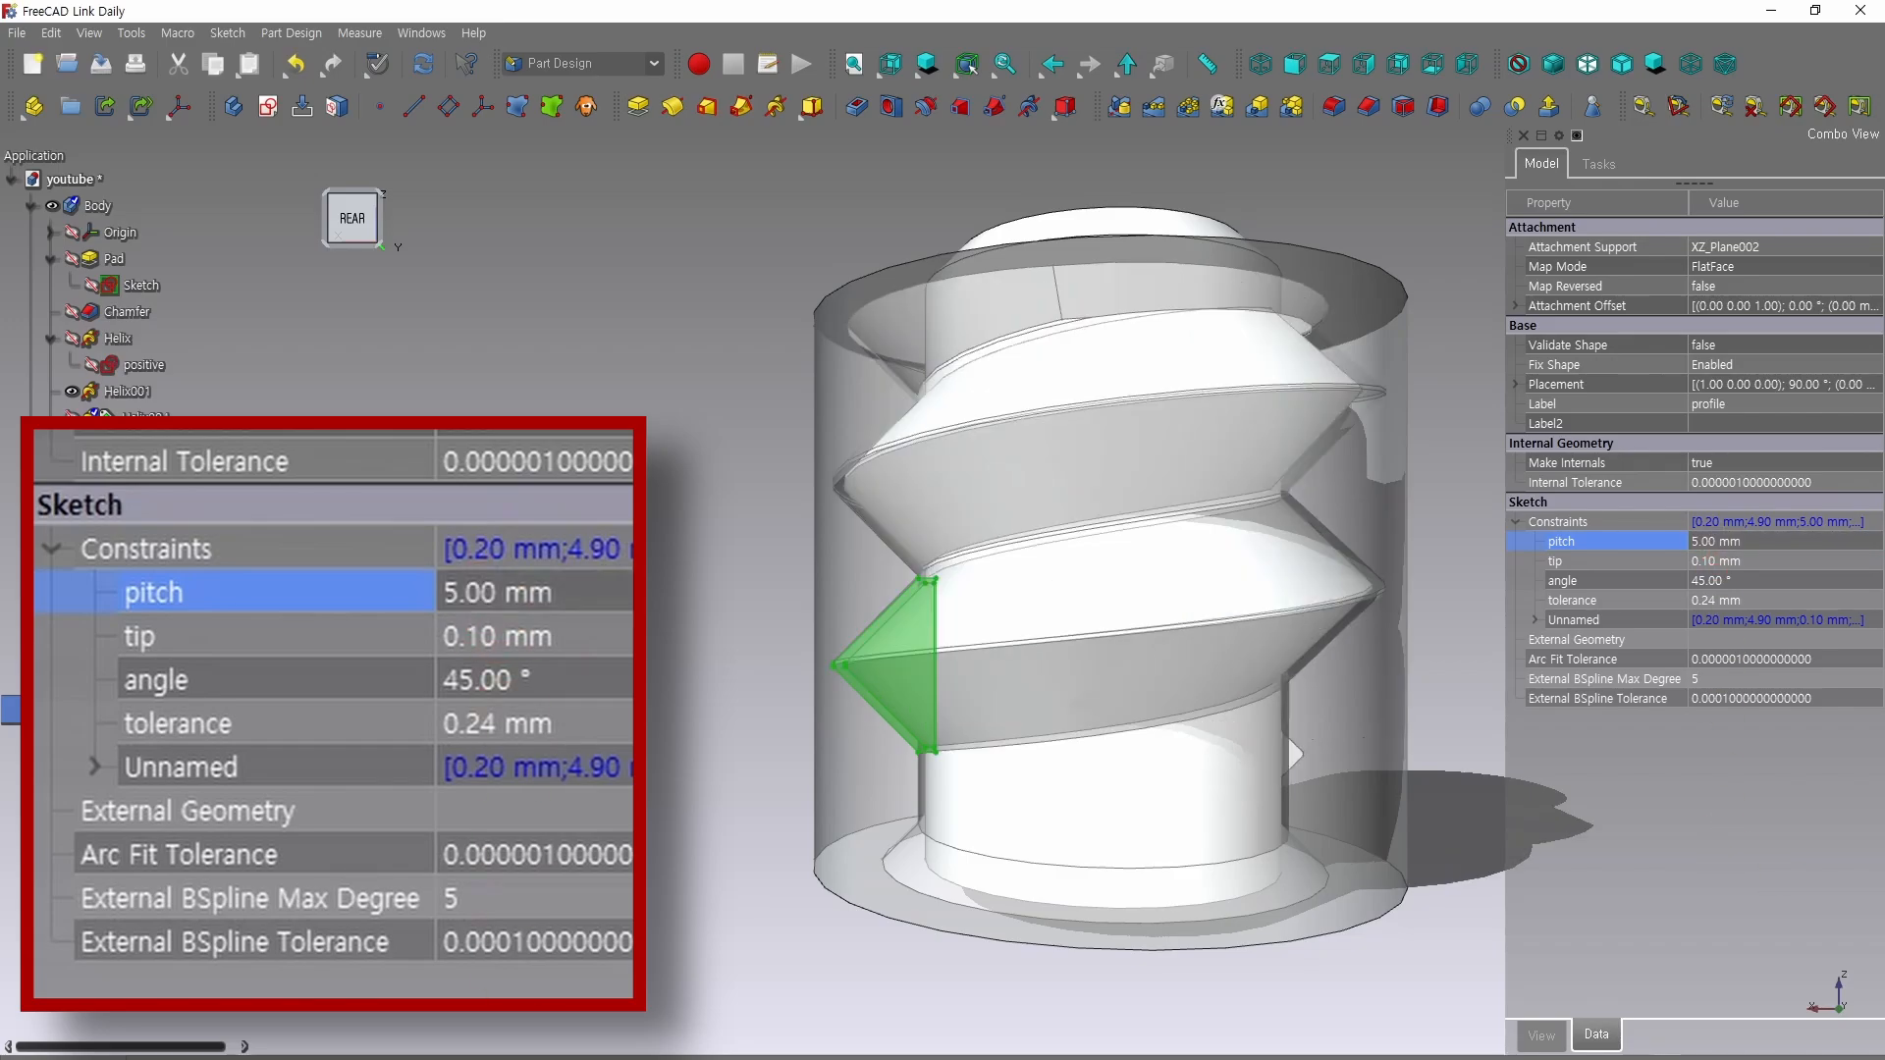
Try pitch constraints of 2.5 mm, 1.5 mm and 3.3 mm in the profile sketch.
left_click(1708, 541)
type("2.5")
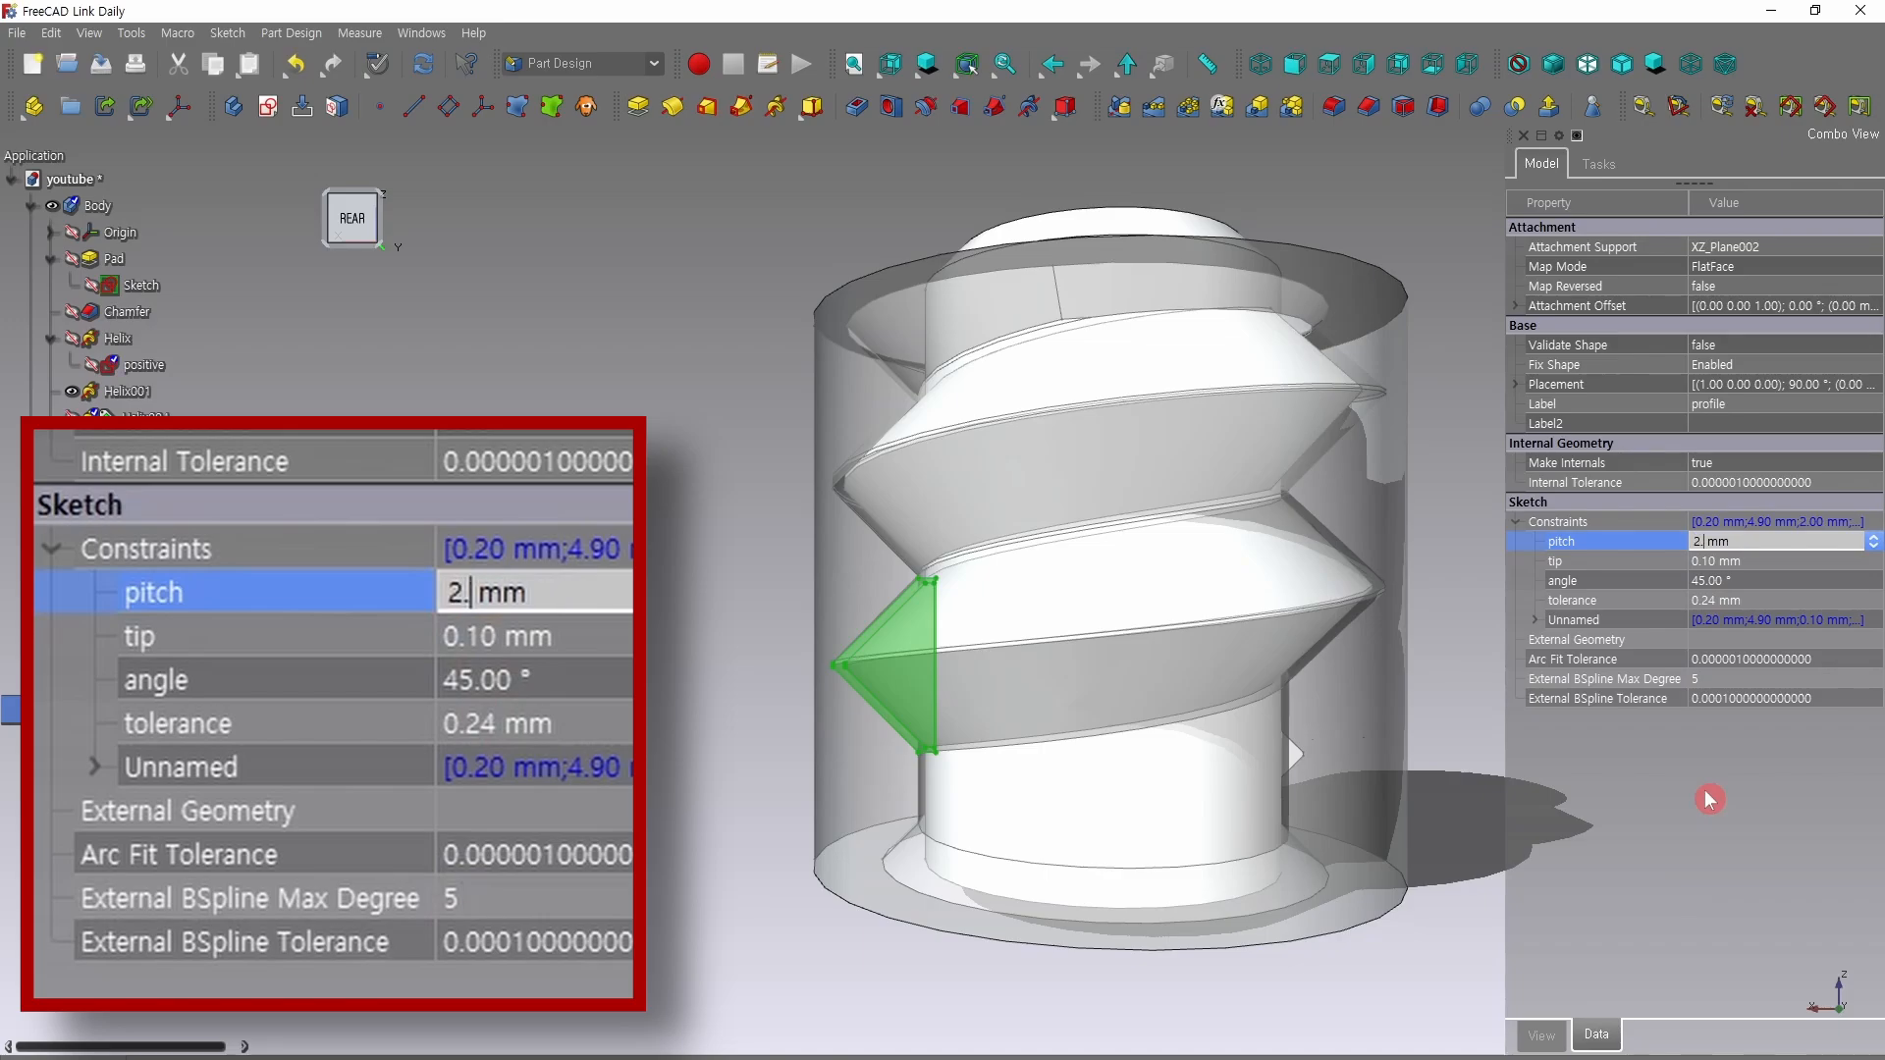
key("Return")
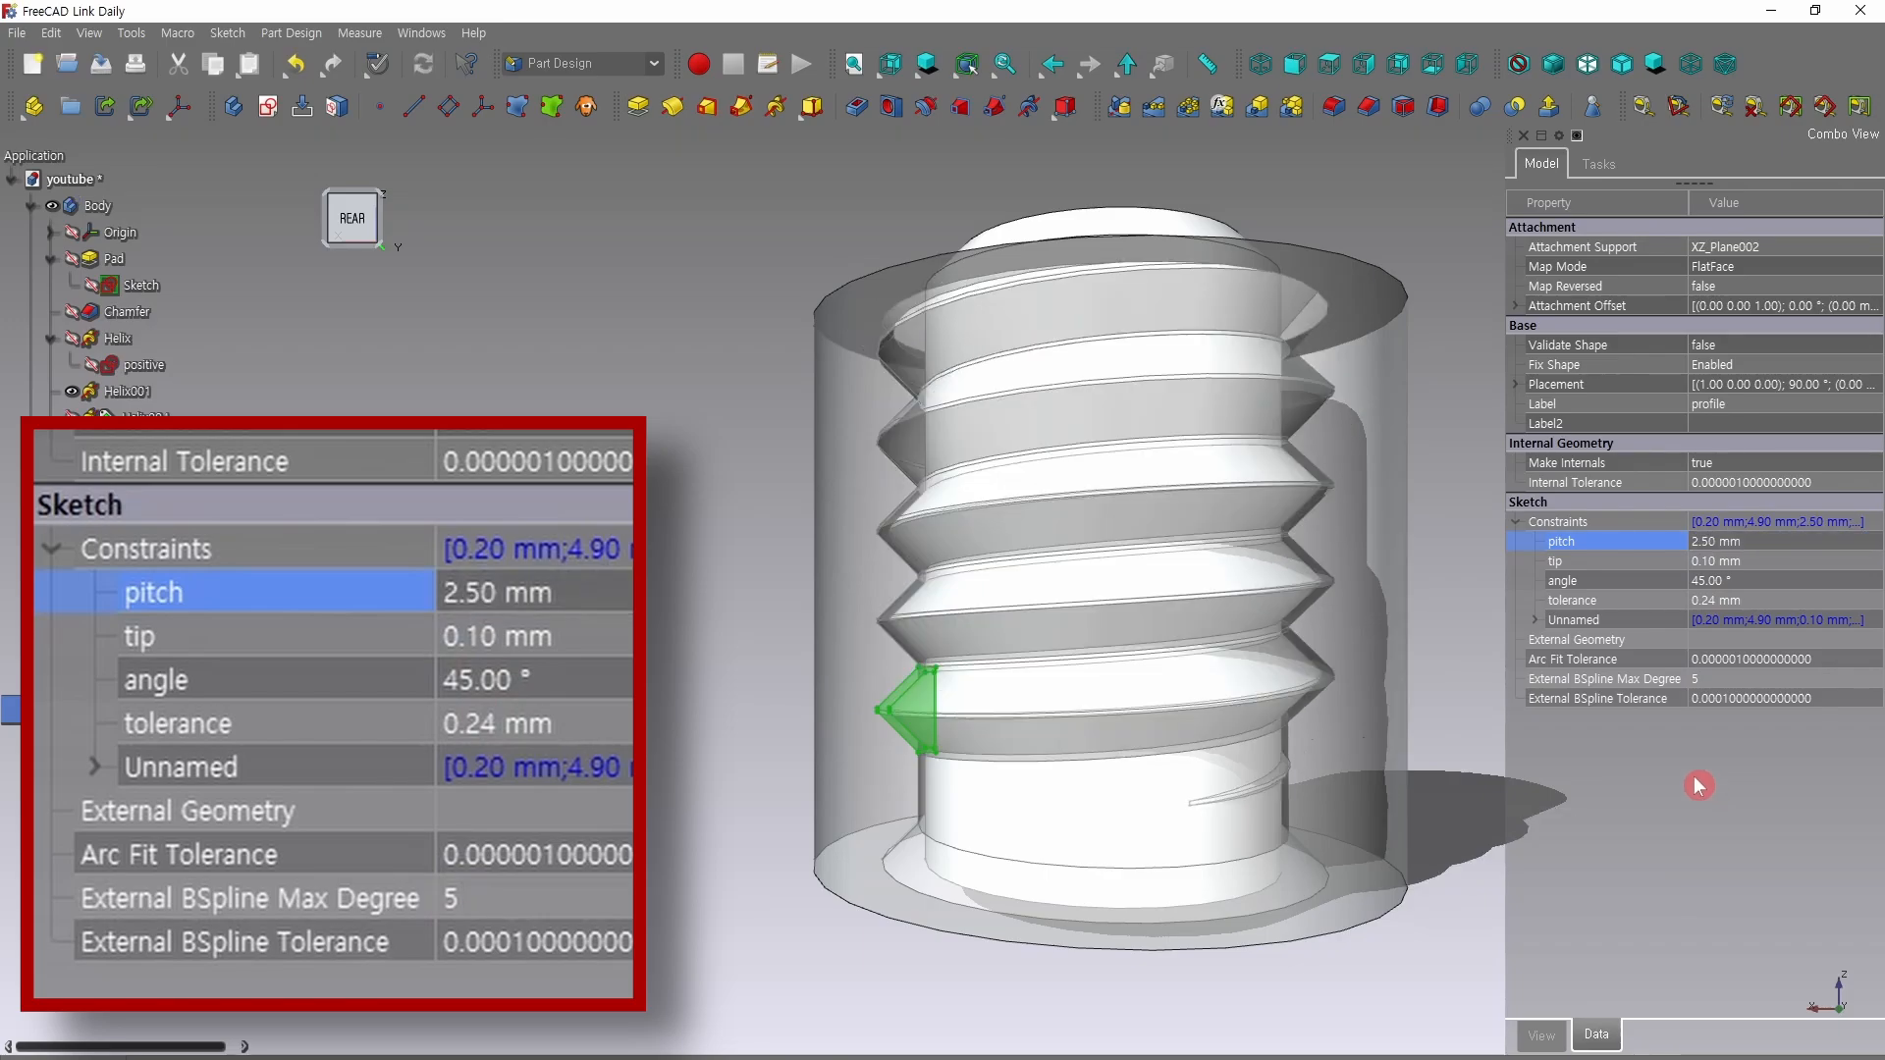
left_click(1706, 541)
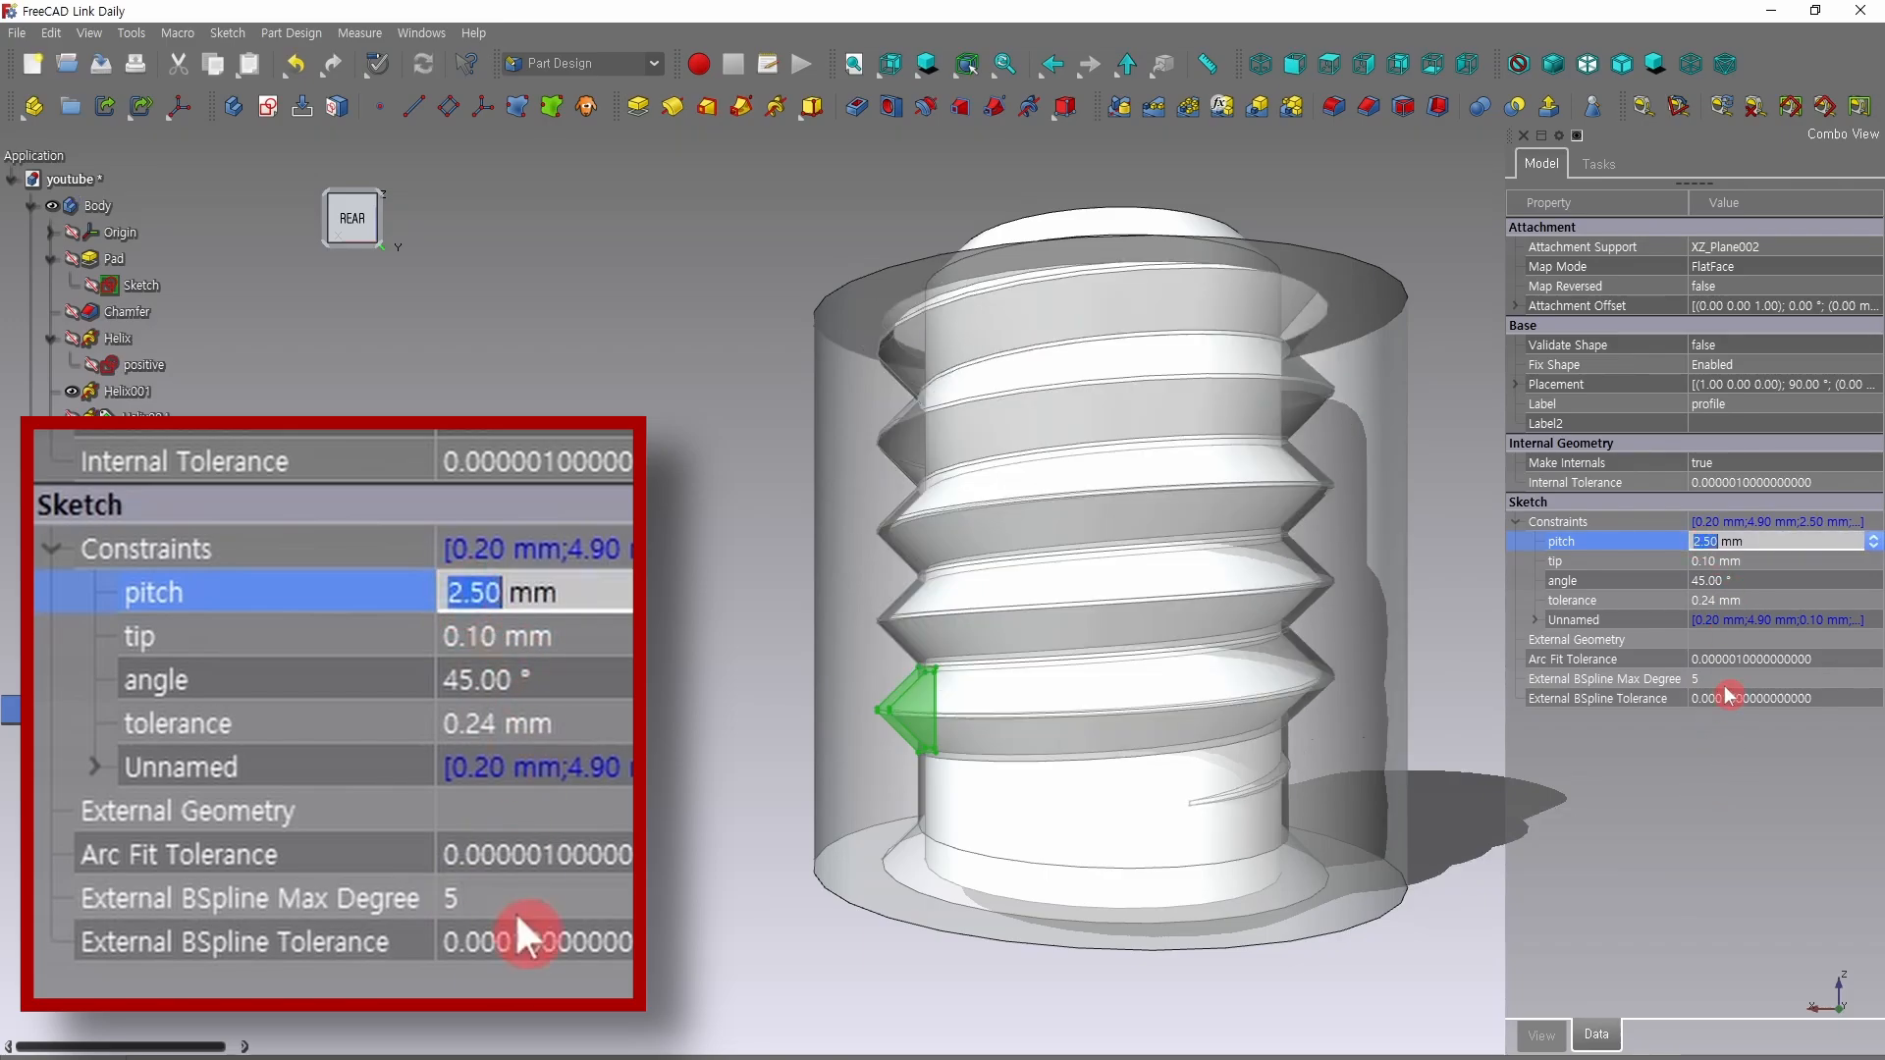
type("1.5")
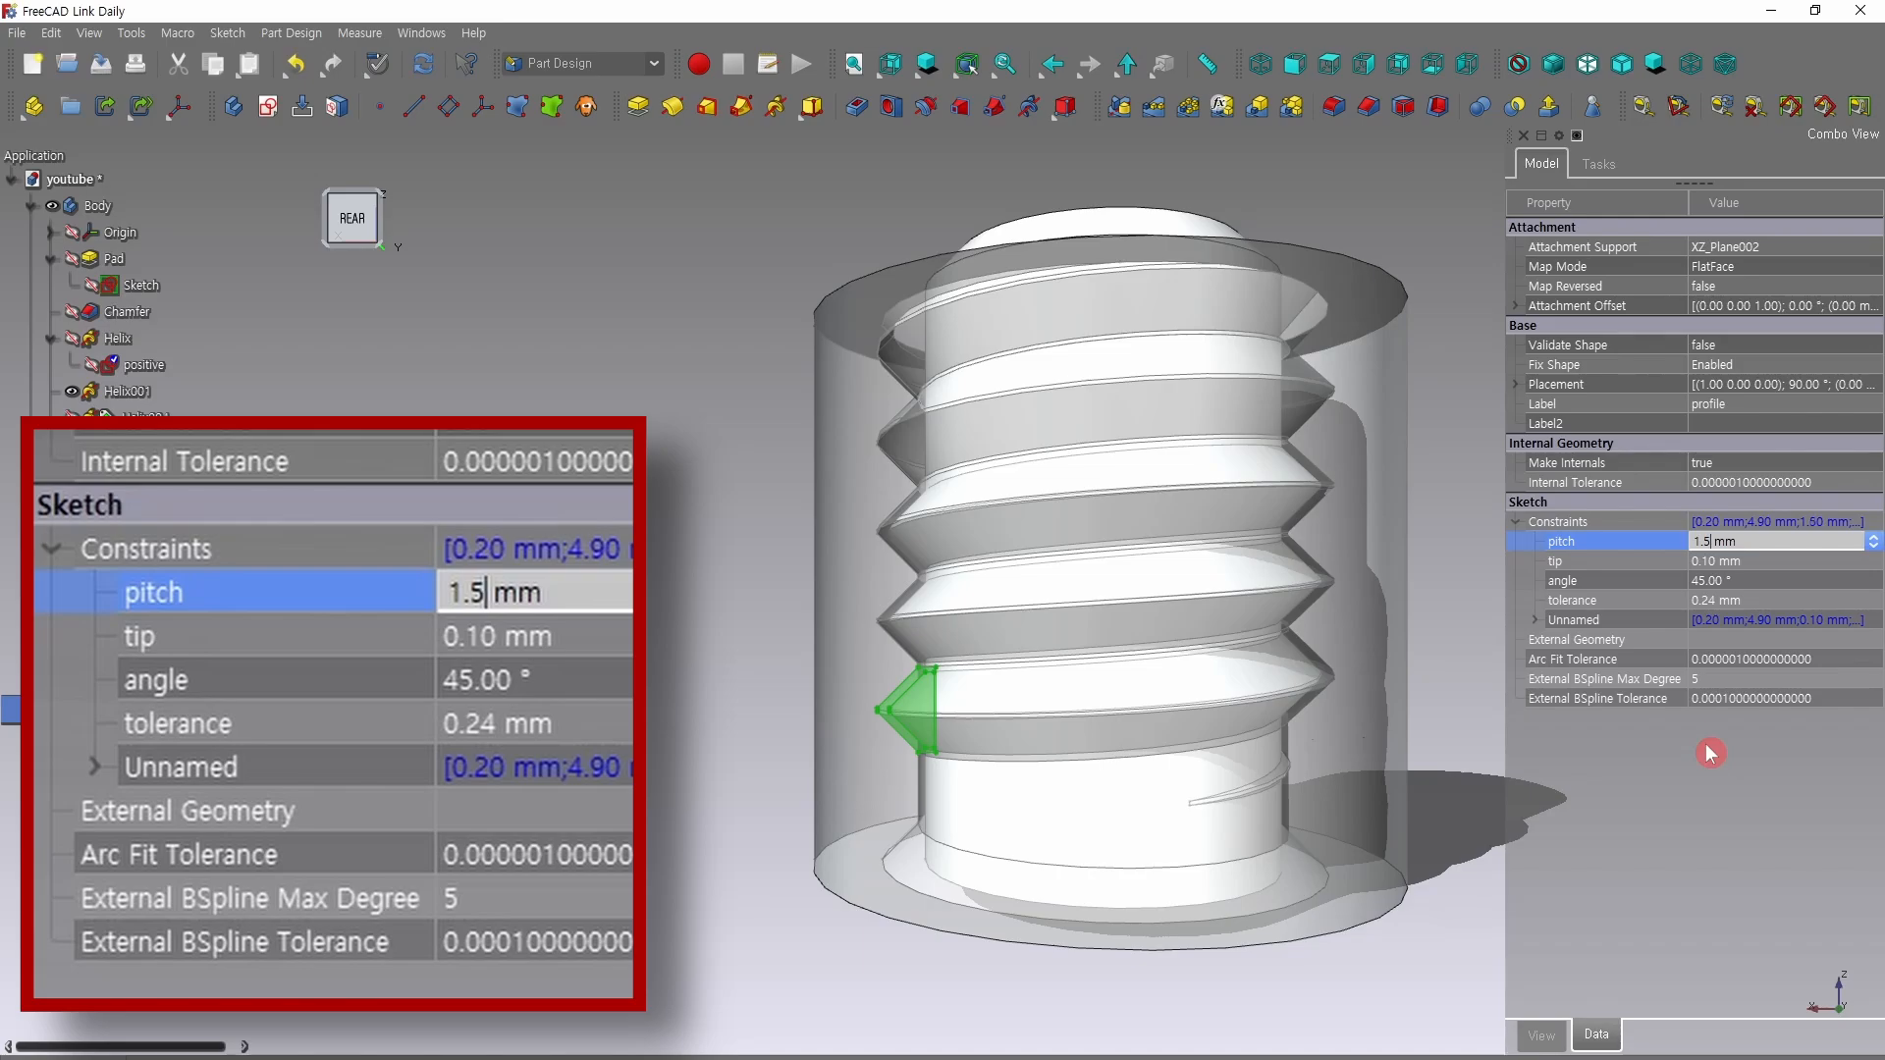
key("Return")
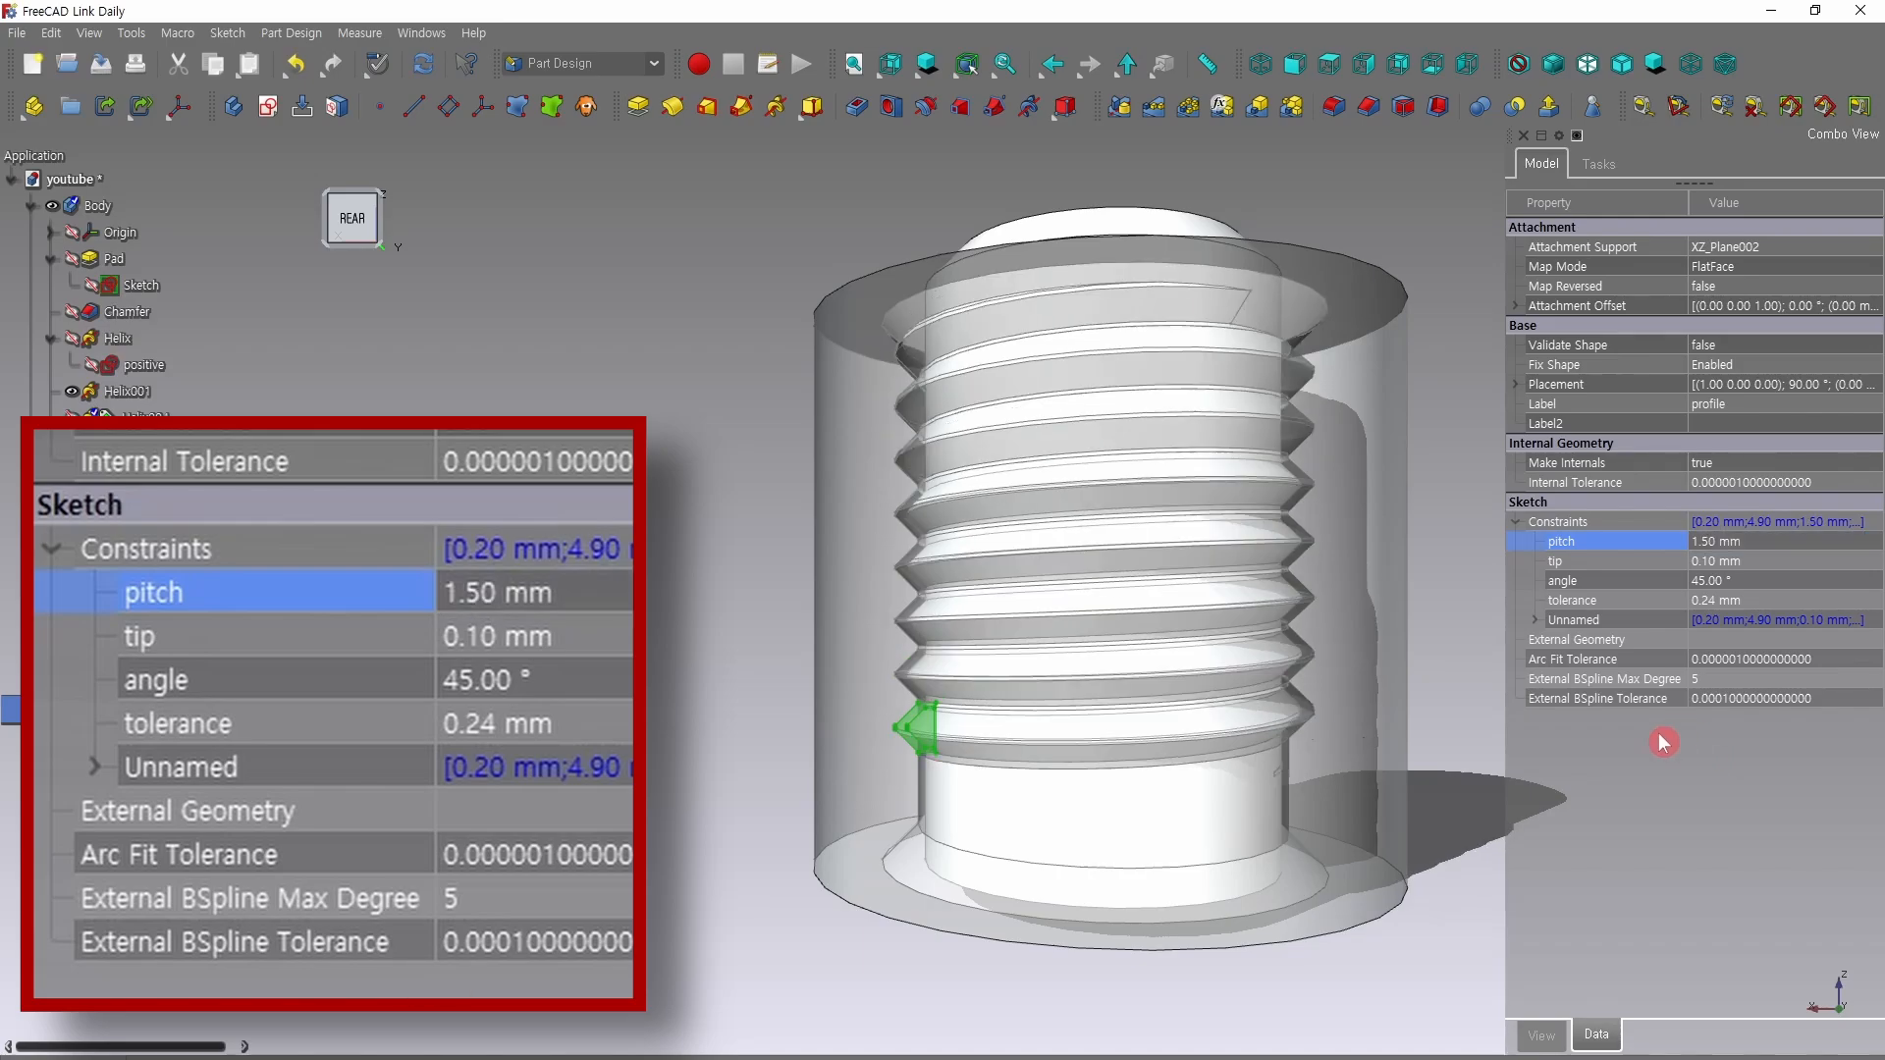
left_click(1707, 541)
type("3.3")
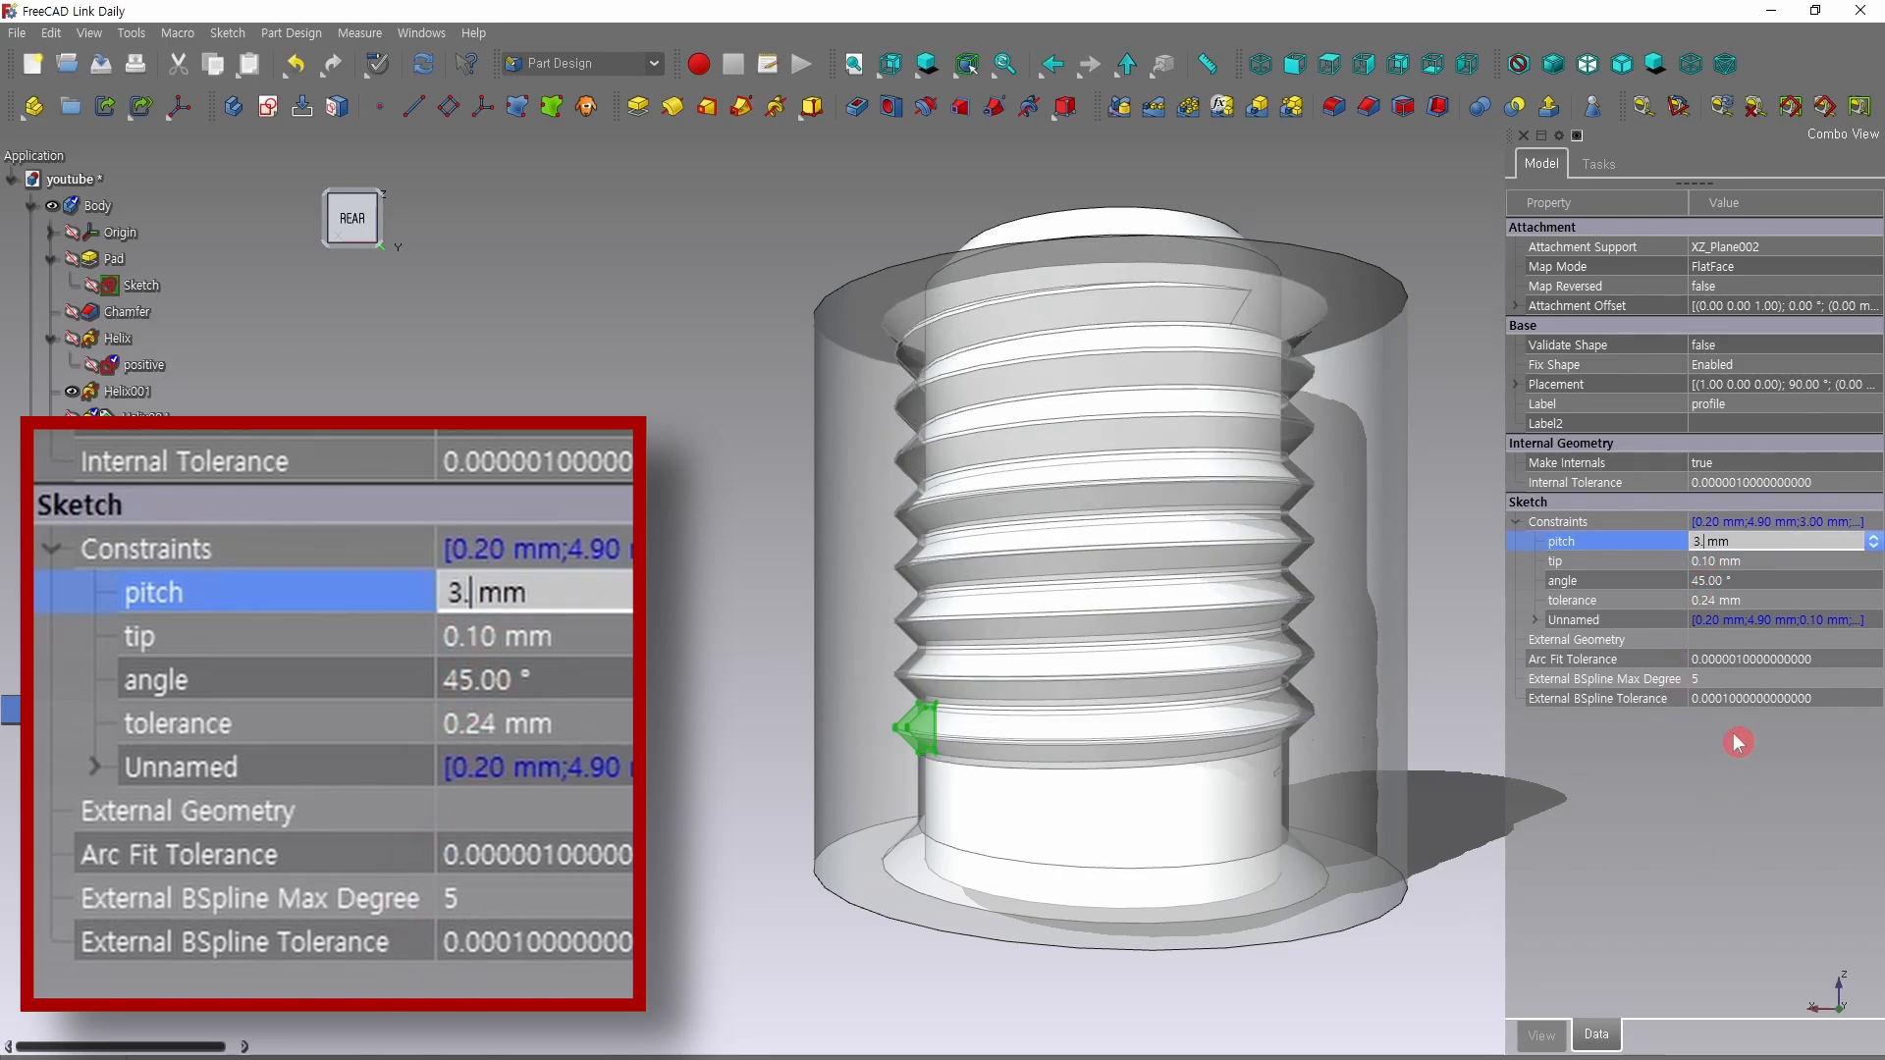
key("Return")
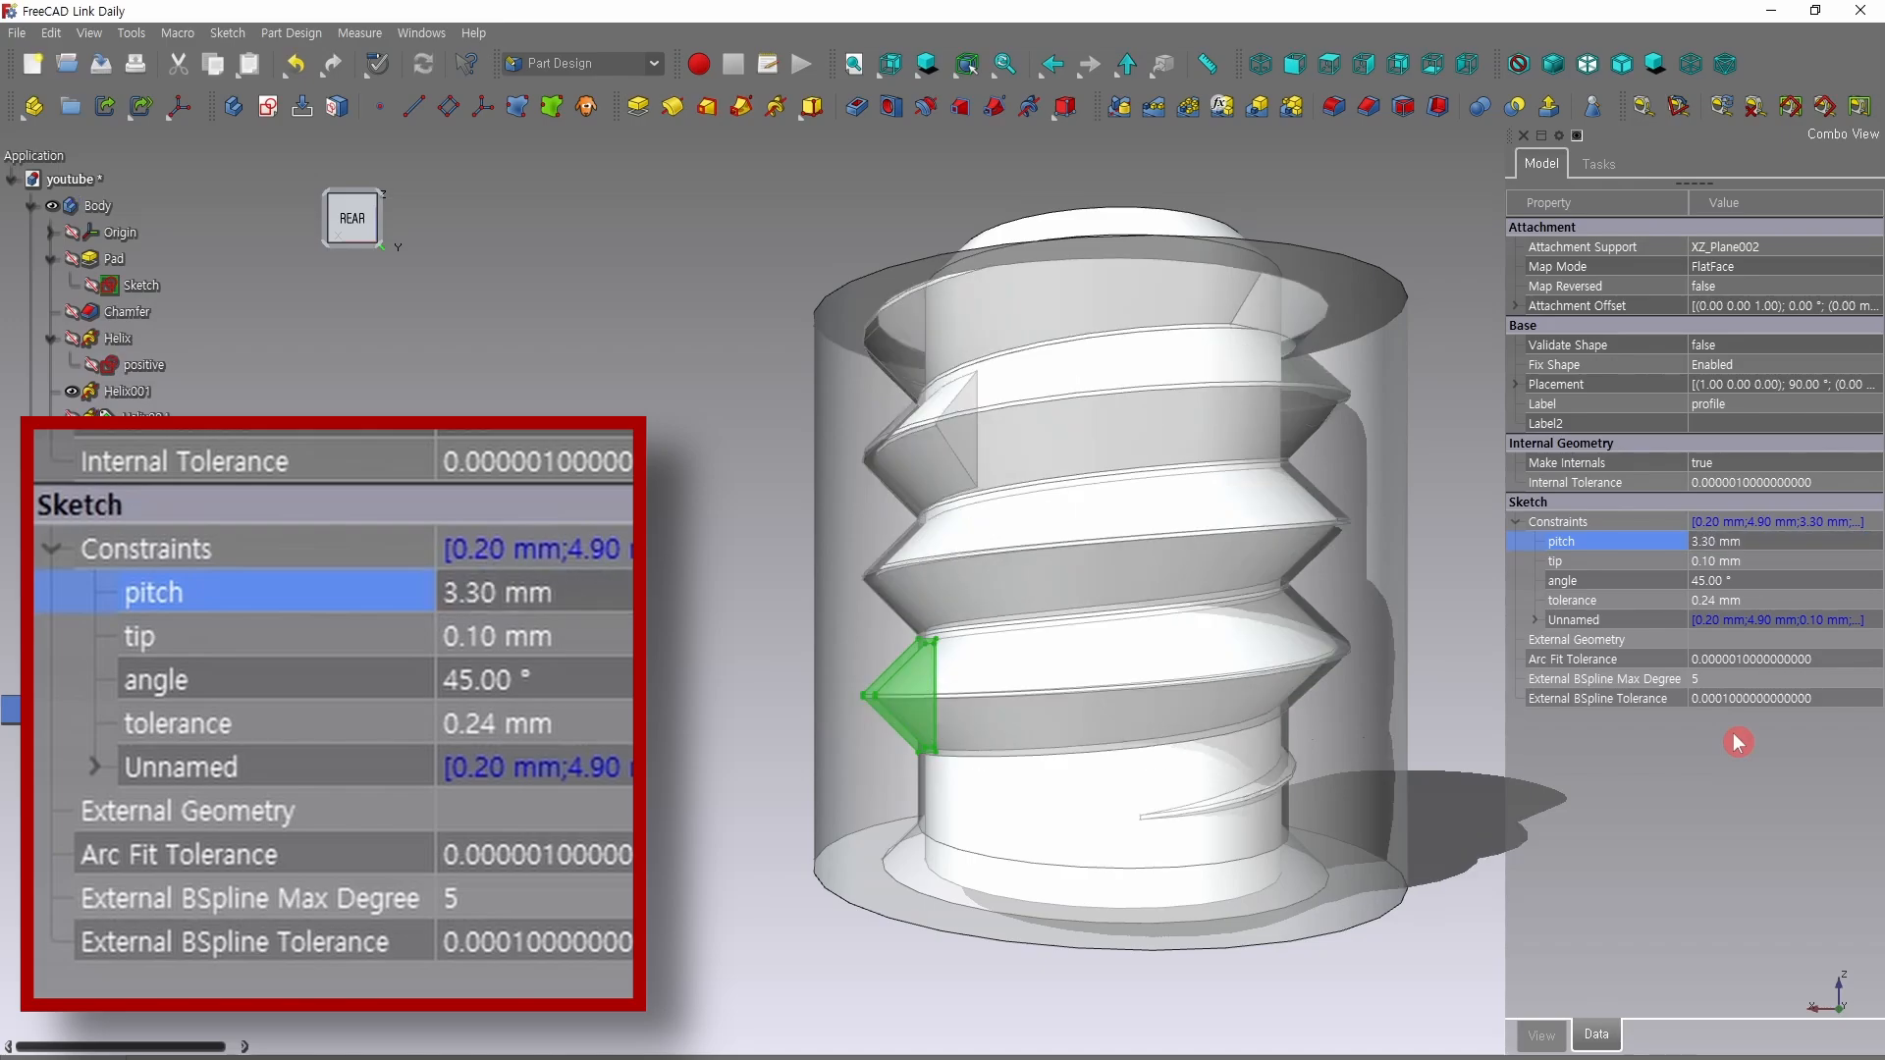
Set the profile sketch's pitch constraint to 4 mm.
left_click(1709, 540)
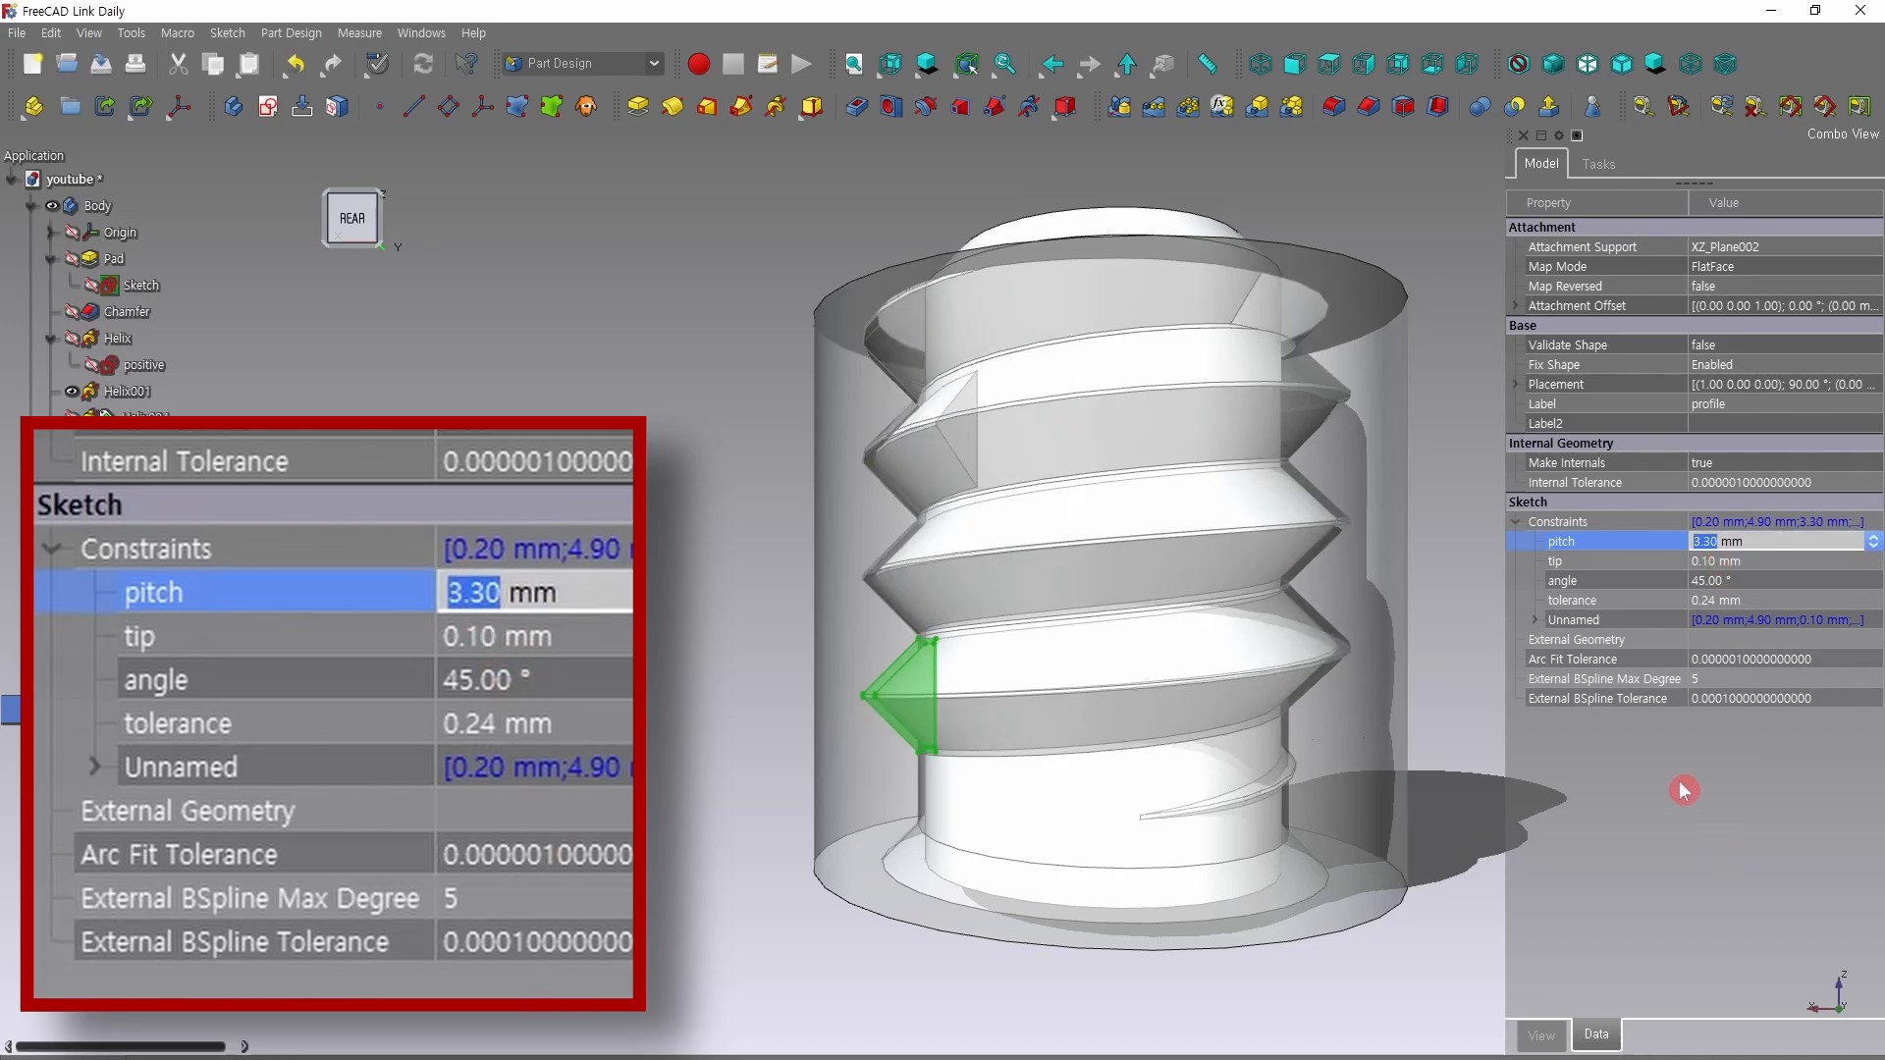
type("4")
key("Return")
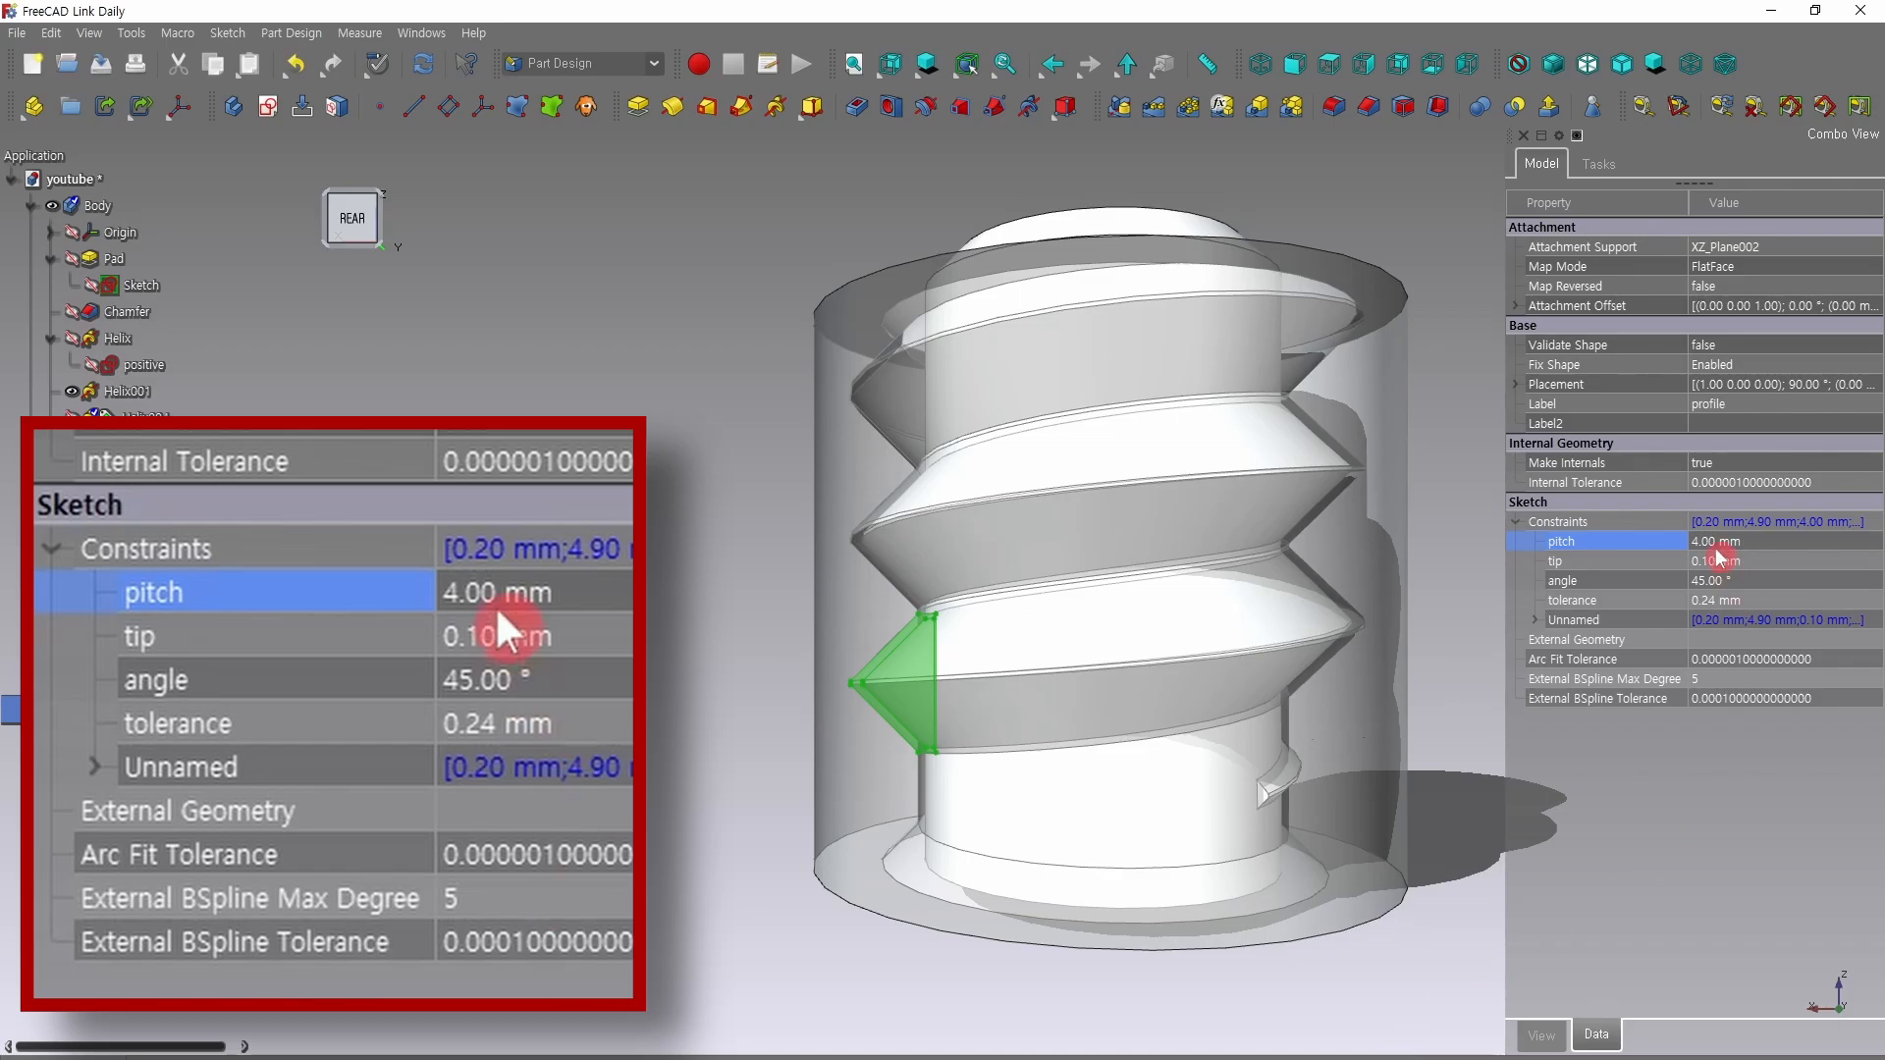
Set the profile sketch's tip constraint to 0.2 mm.
left_click(1706, 561)
type("0.2")
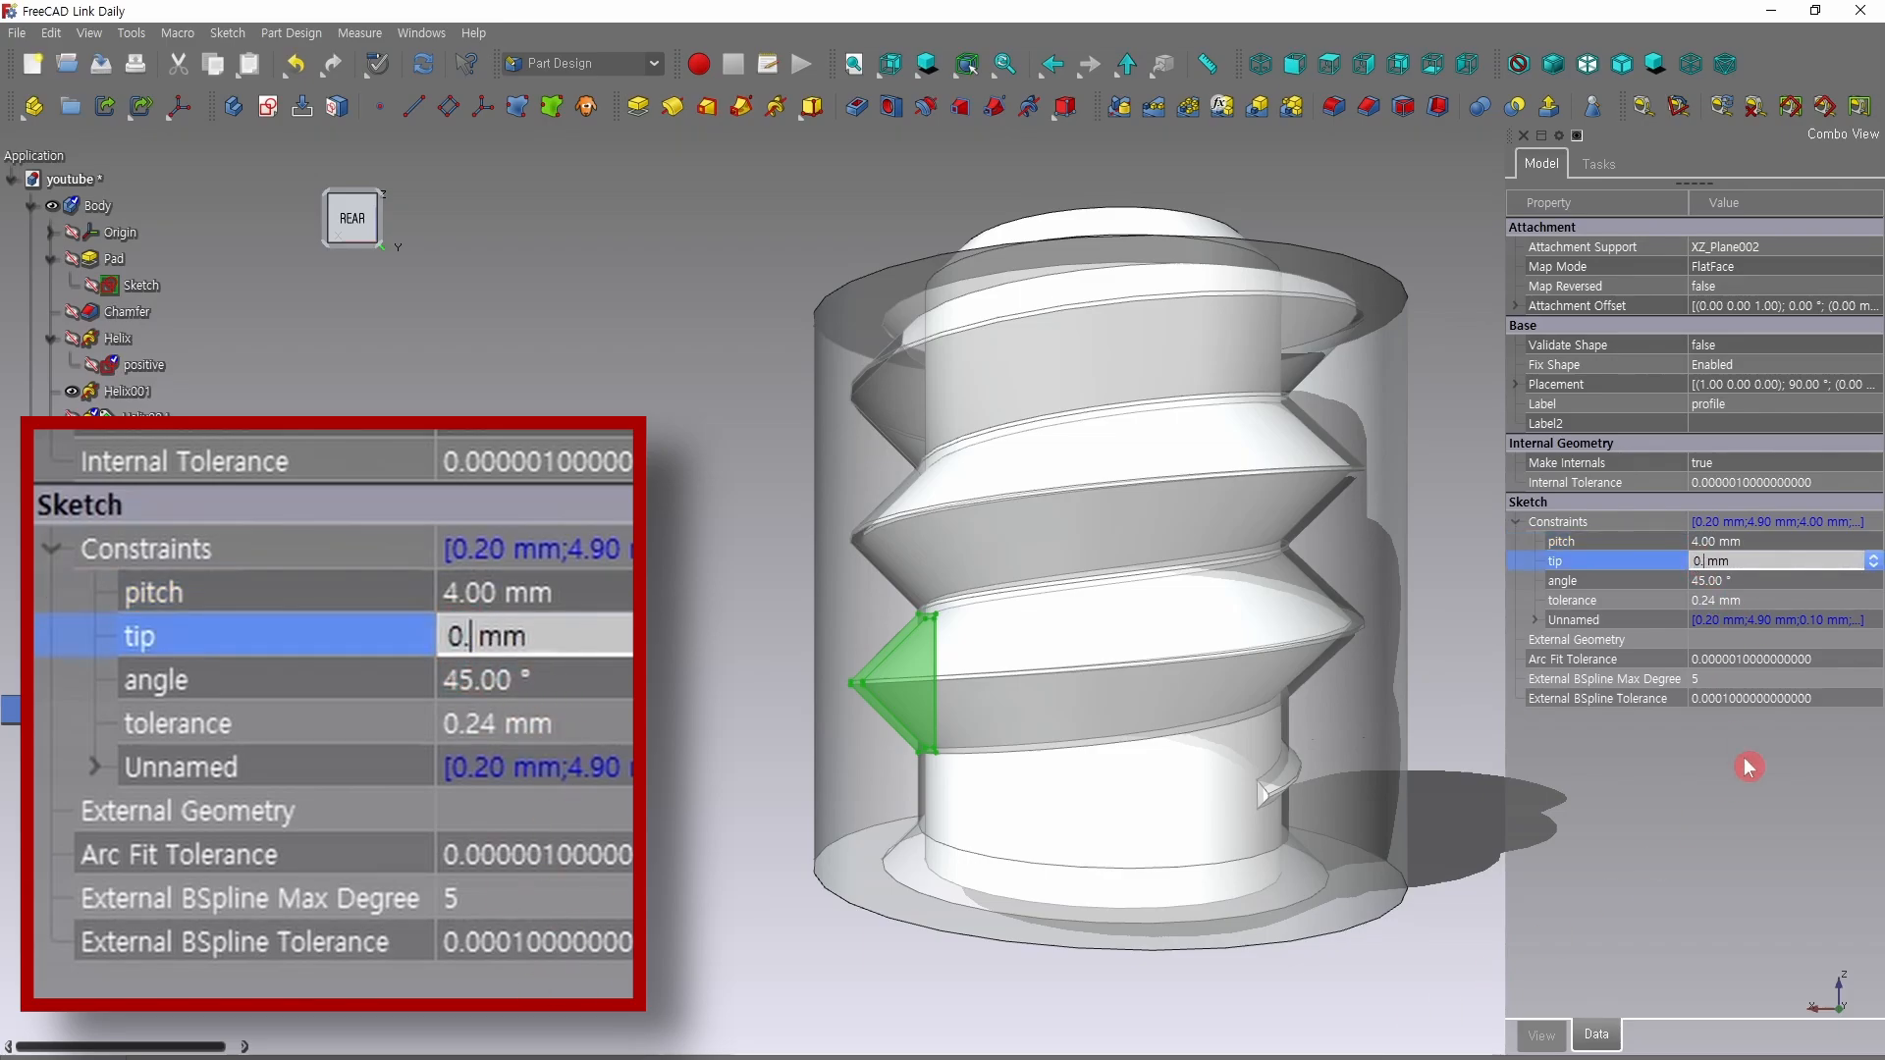
key("Return")
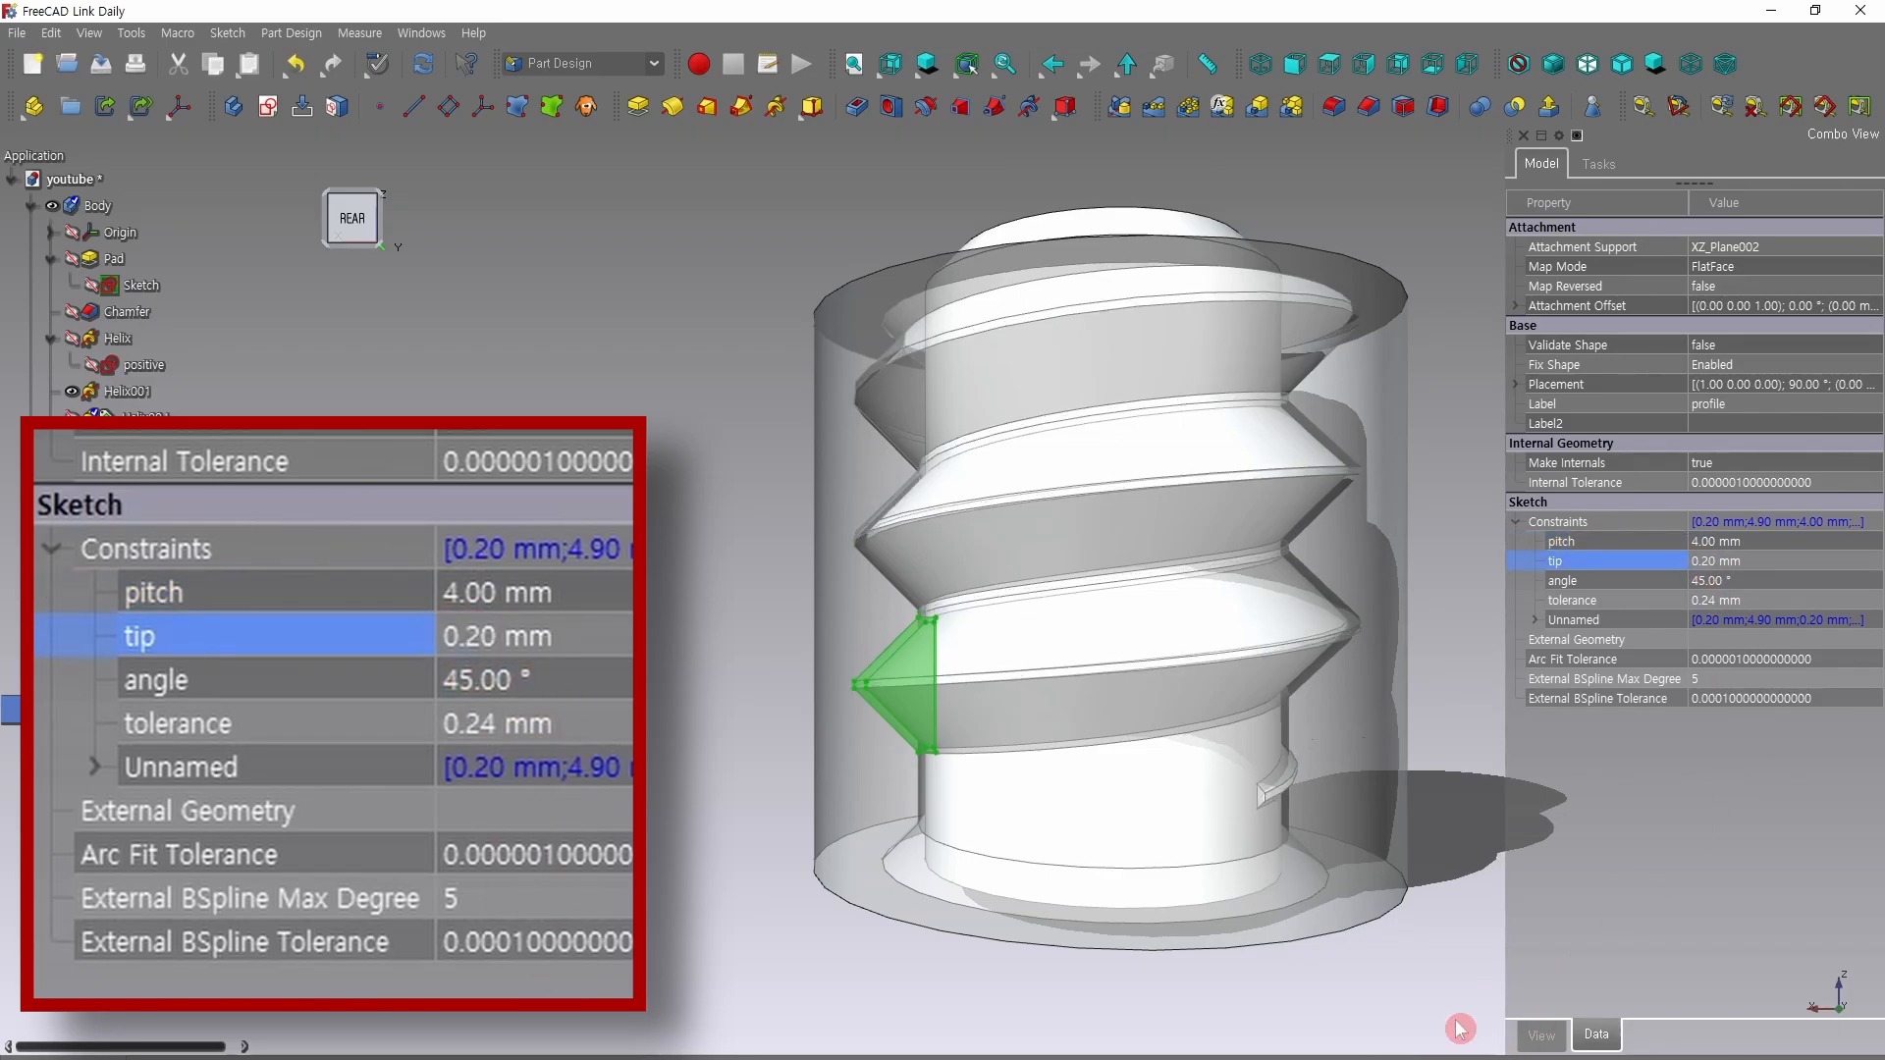
Examine the thread from all around the model, including where the helix starts and ends.
middle_click_drag(682, 913, 265, 800)
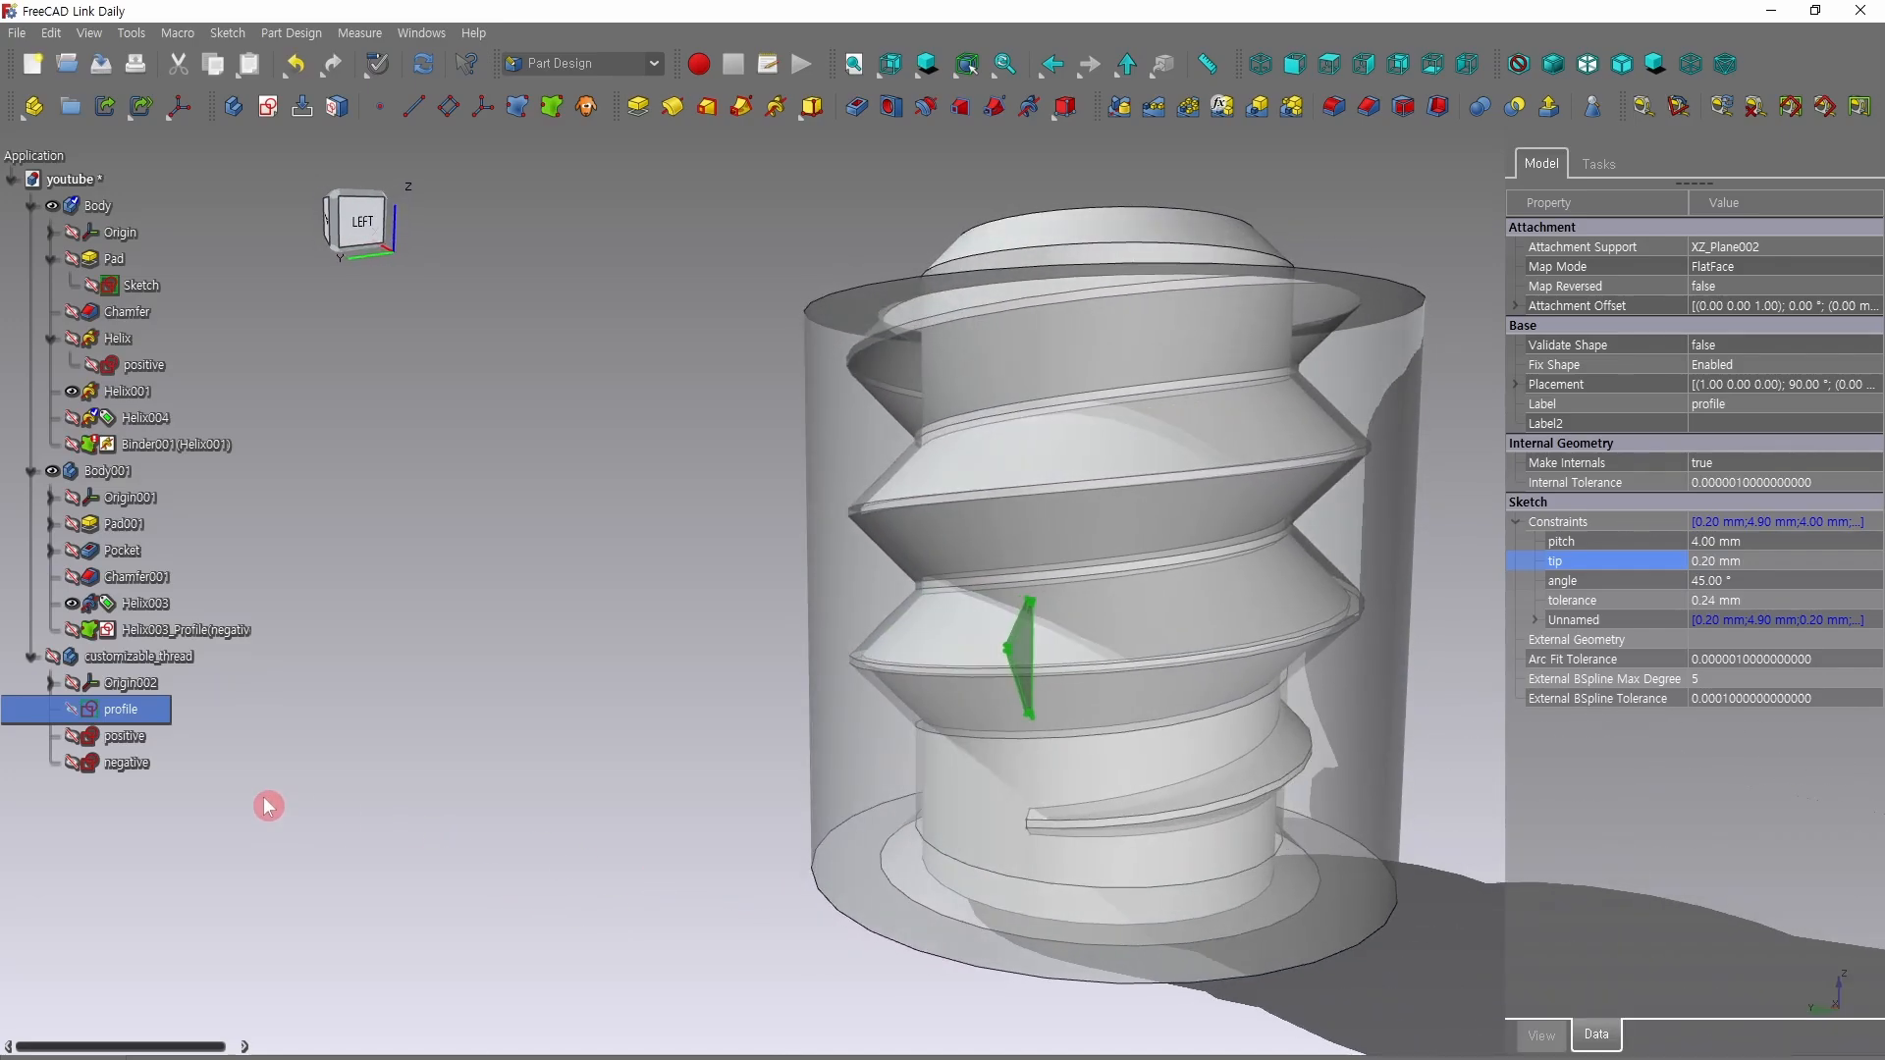
middle_click_drag(1406, 994, 754, 991)
middle_click_drag(1414, 992, 972, 984)
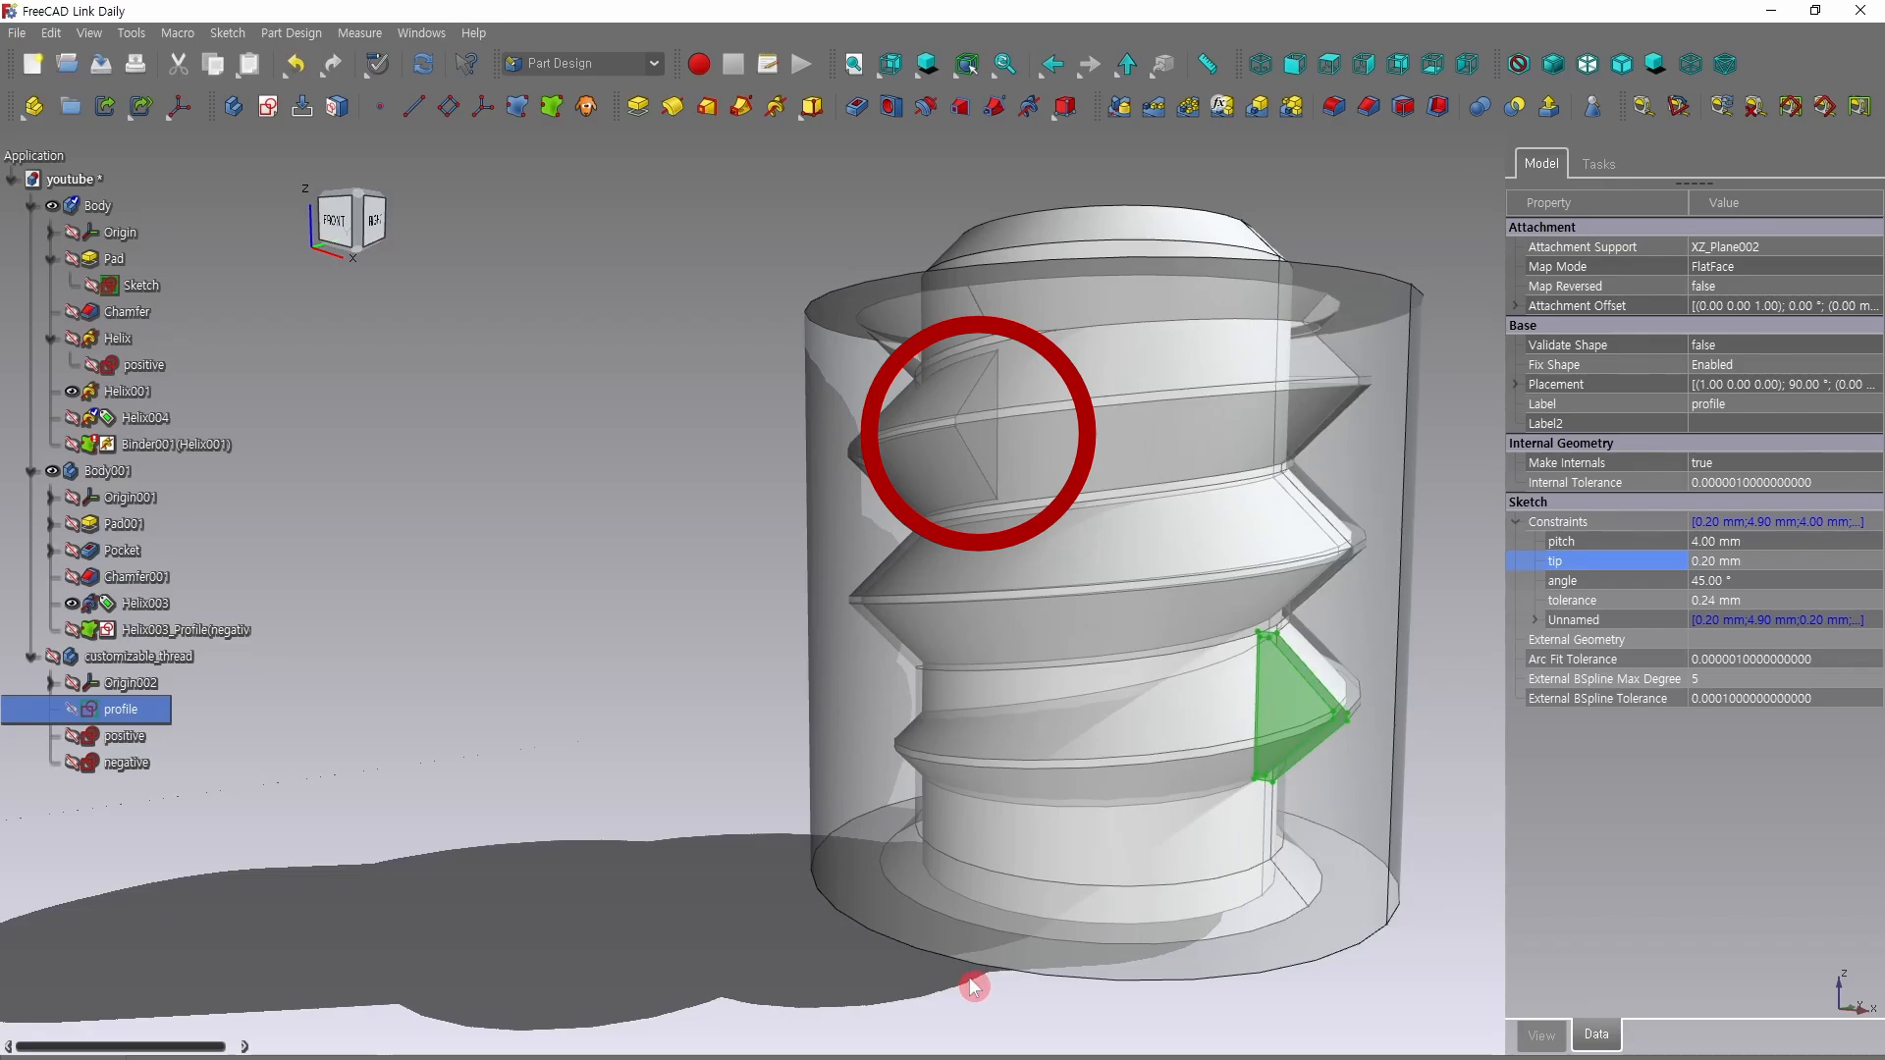
mouse_move(974, 987)
middle_mouse_down()
mouse_move(930, 955)
mouse_move(843, 974)
mouse_move(836, 926)
mouse_move(1257, 1002)
mouse_move(1040, 1056)
mouse_move(851, 1056)
mouse_move(1430, 960)
mouse_move(1233, 1018)
mouse_move(804, 971)
mouse_move(842, 939)
mouse_move(1427, 1001)
mouse_move(1305, 1051)
mouse_move(1220, 1001)
mouse_move(1213, 1030)
mouse_move(1747, 1041)
middle_mouse_up()
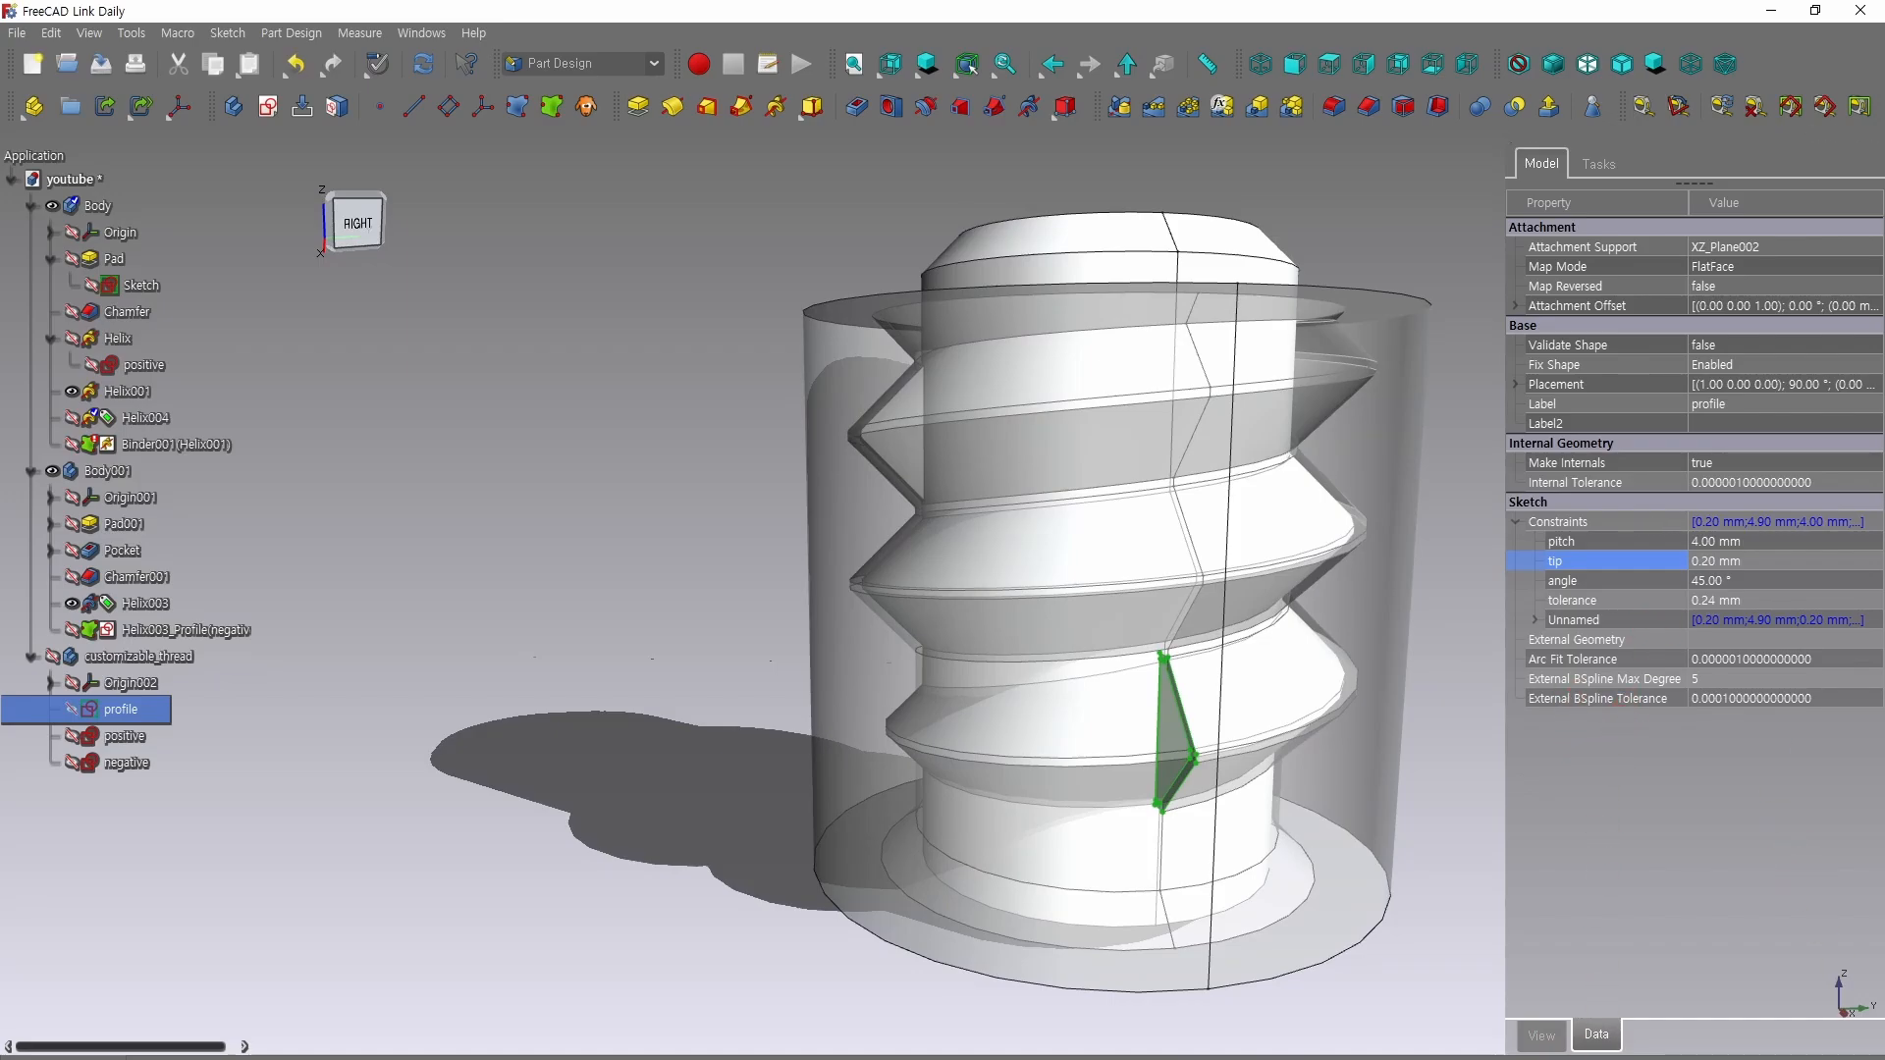
mouse_move(829, 1009)
middle_mouse_down()
mouse_move(988, 998)
mouse_move(933, 998)
mouse_move(962, 999)
middle_mouse_up()
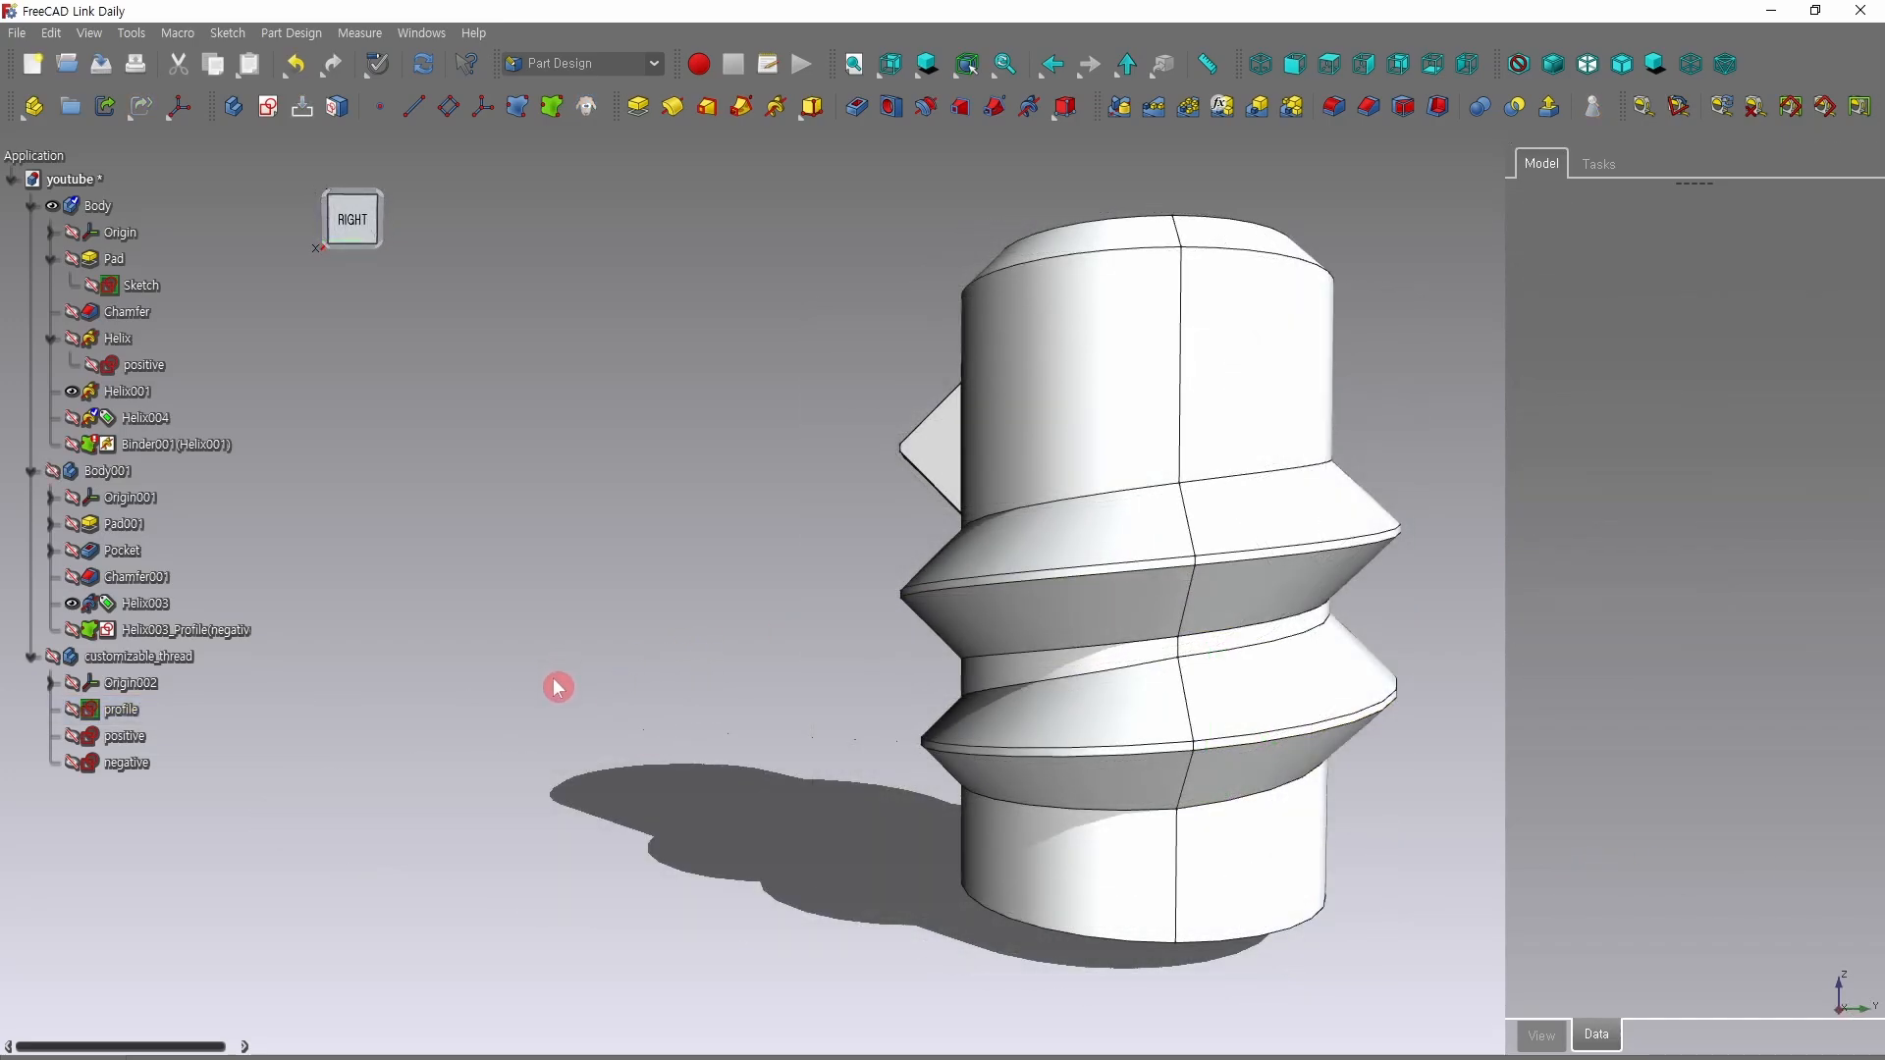
middle_click_drag(554, 679, 568, 681)
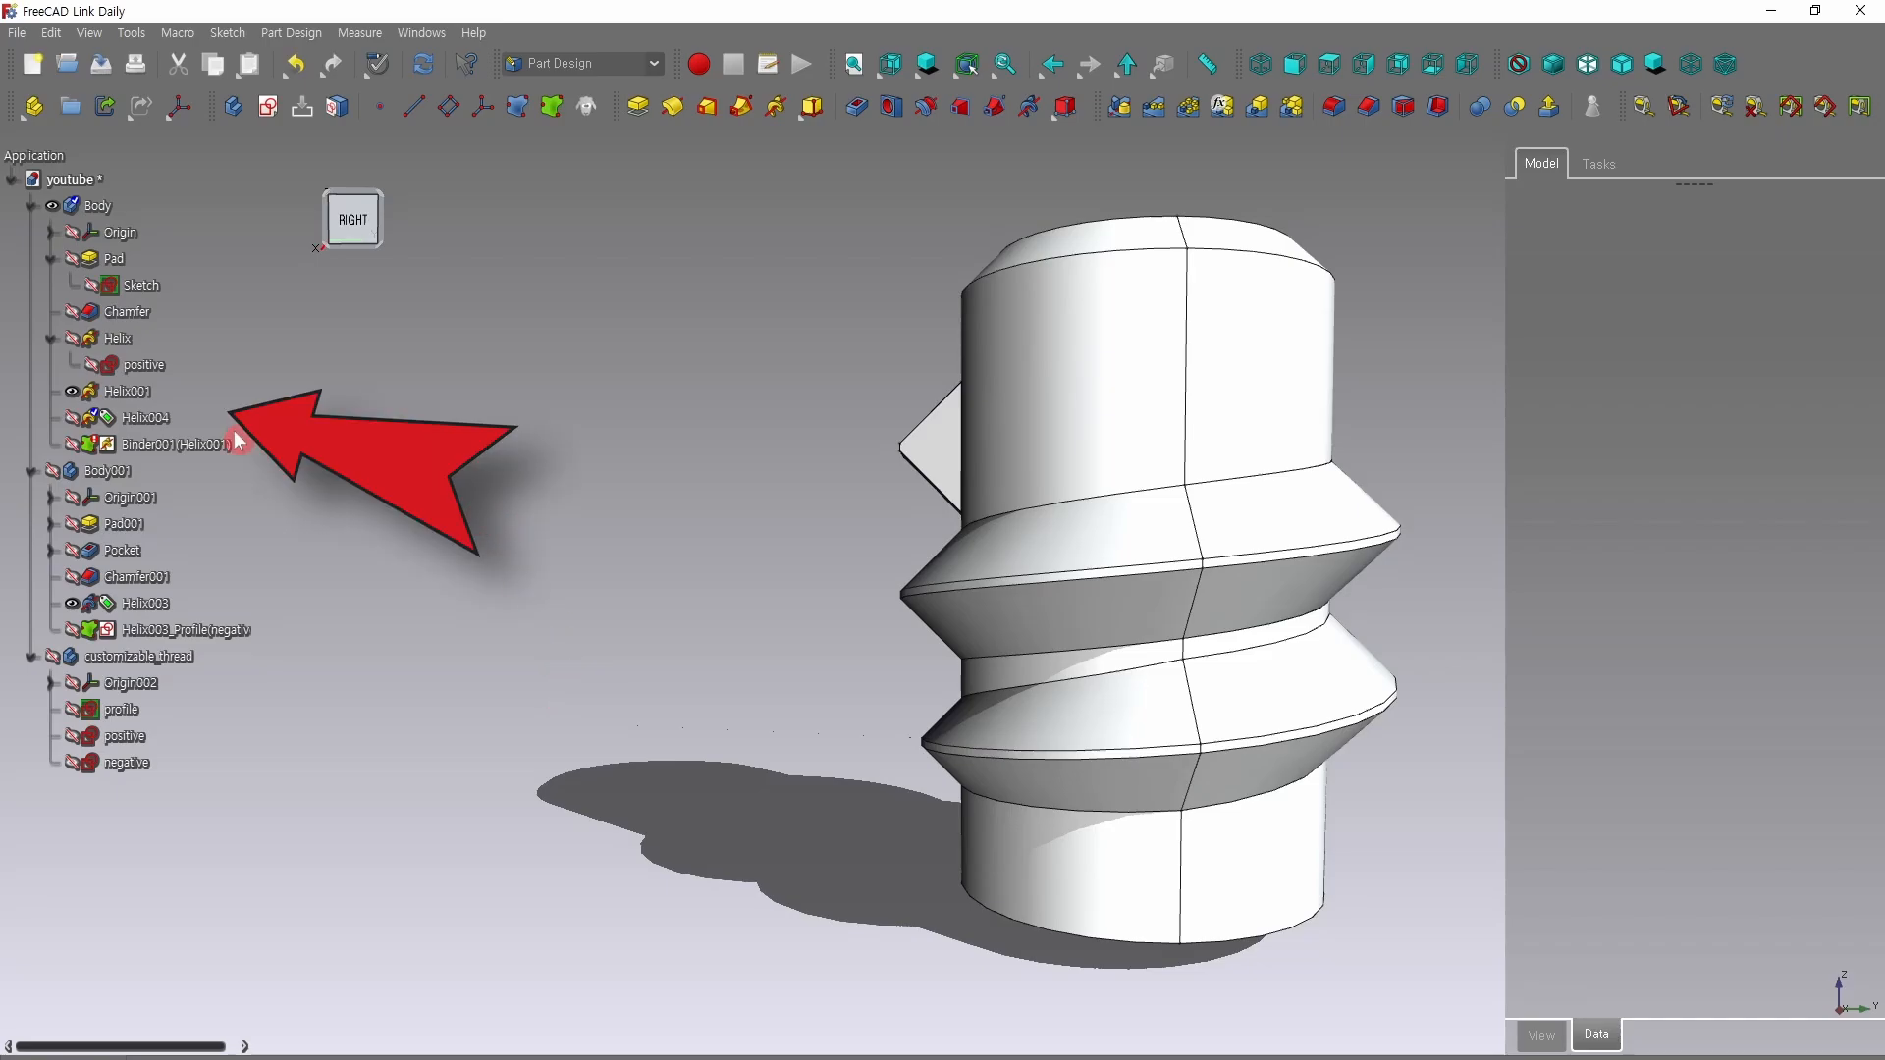
Compare Helix004 with Helix001 by showing them alternately as the visible feature of the externally threaded body.
left_click(142, 417)
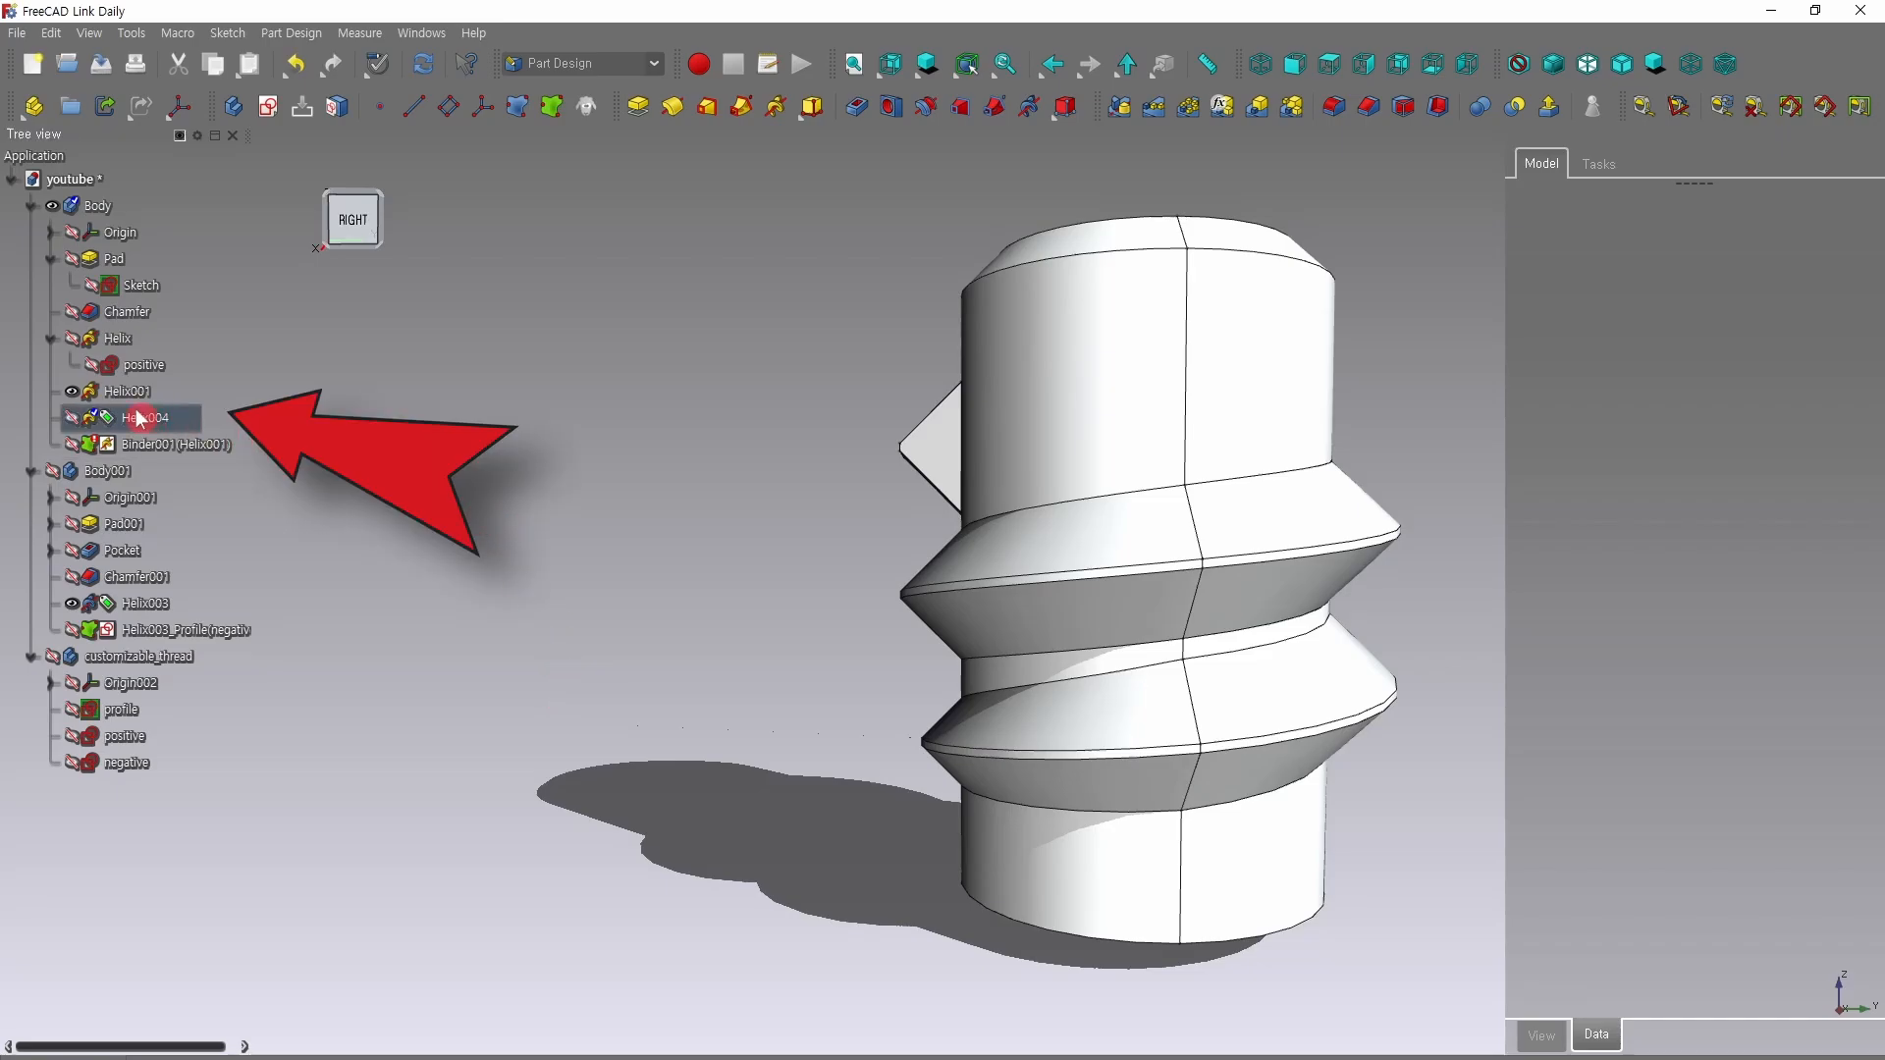
left_click(73, 420)
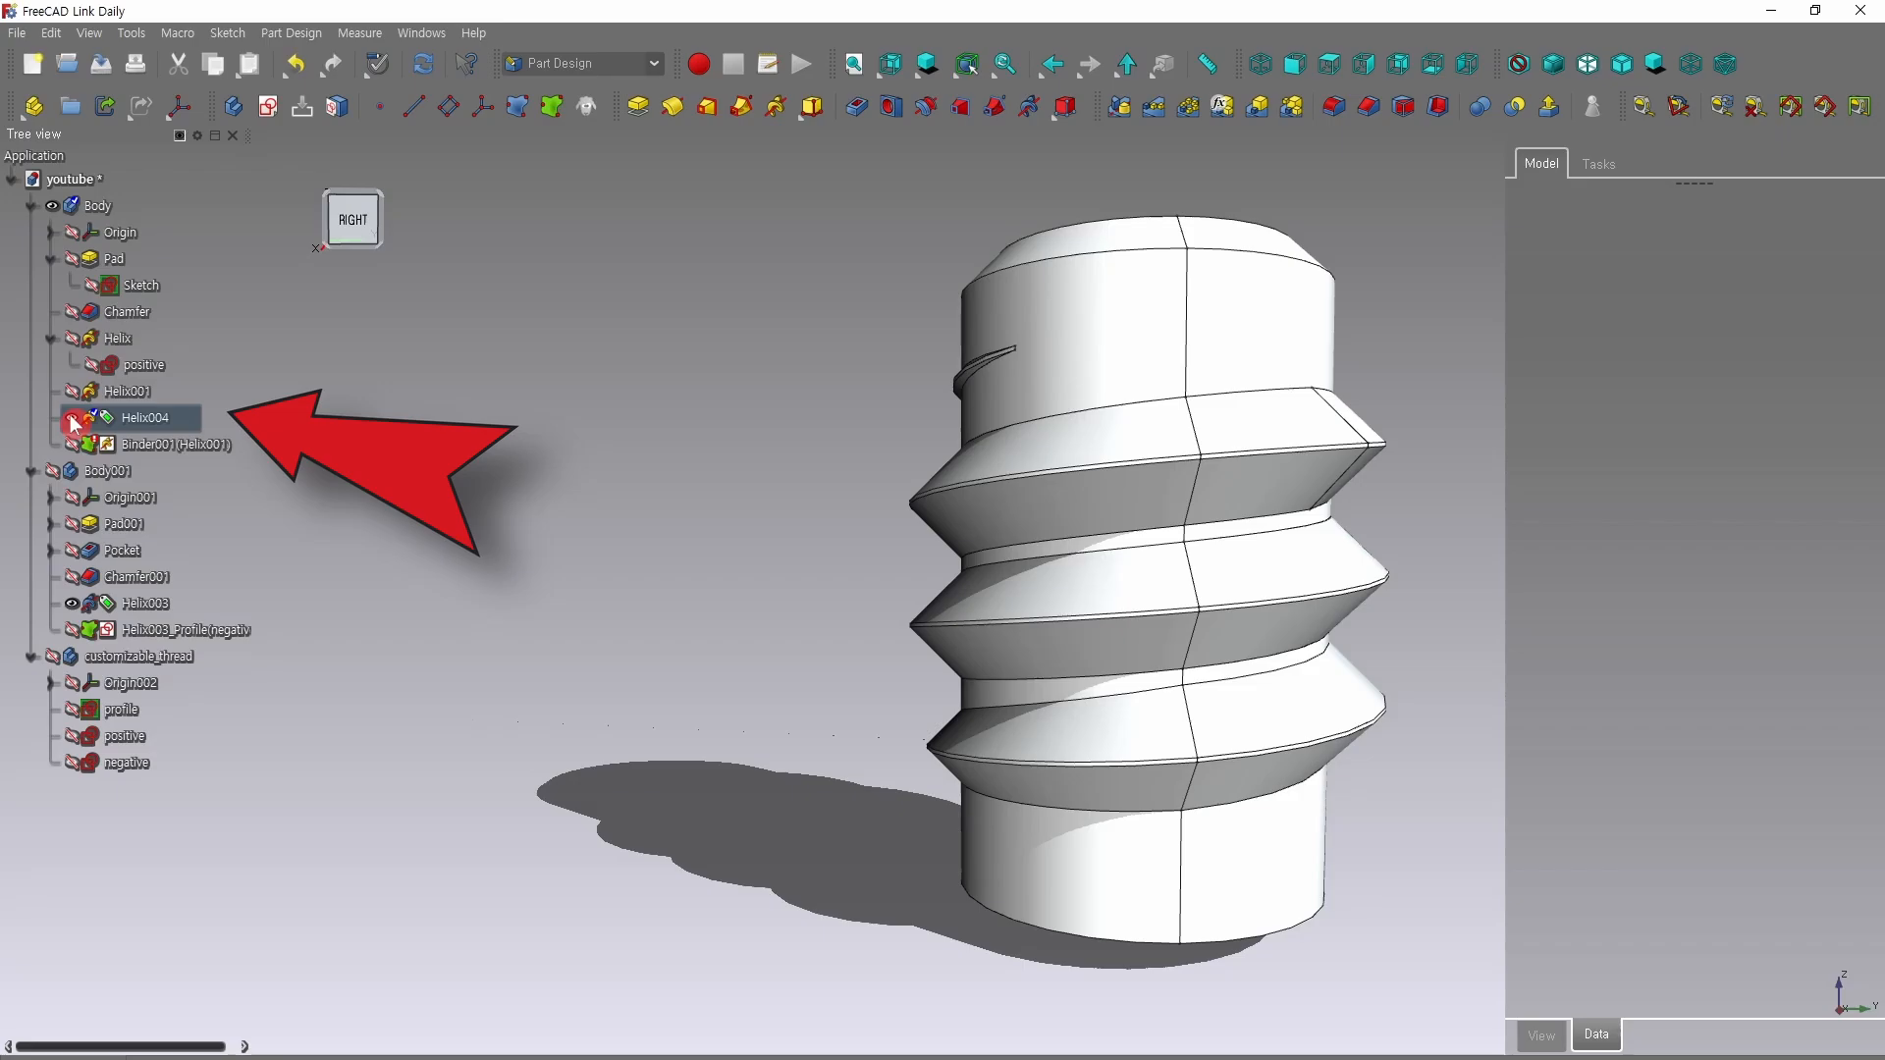
left_click(82, 393)
left_click(78, 394)
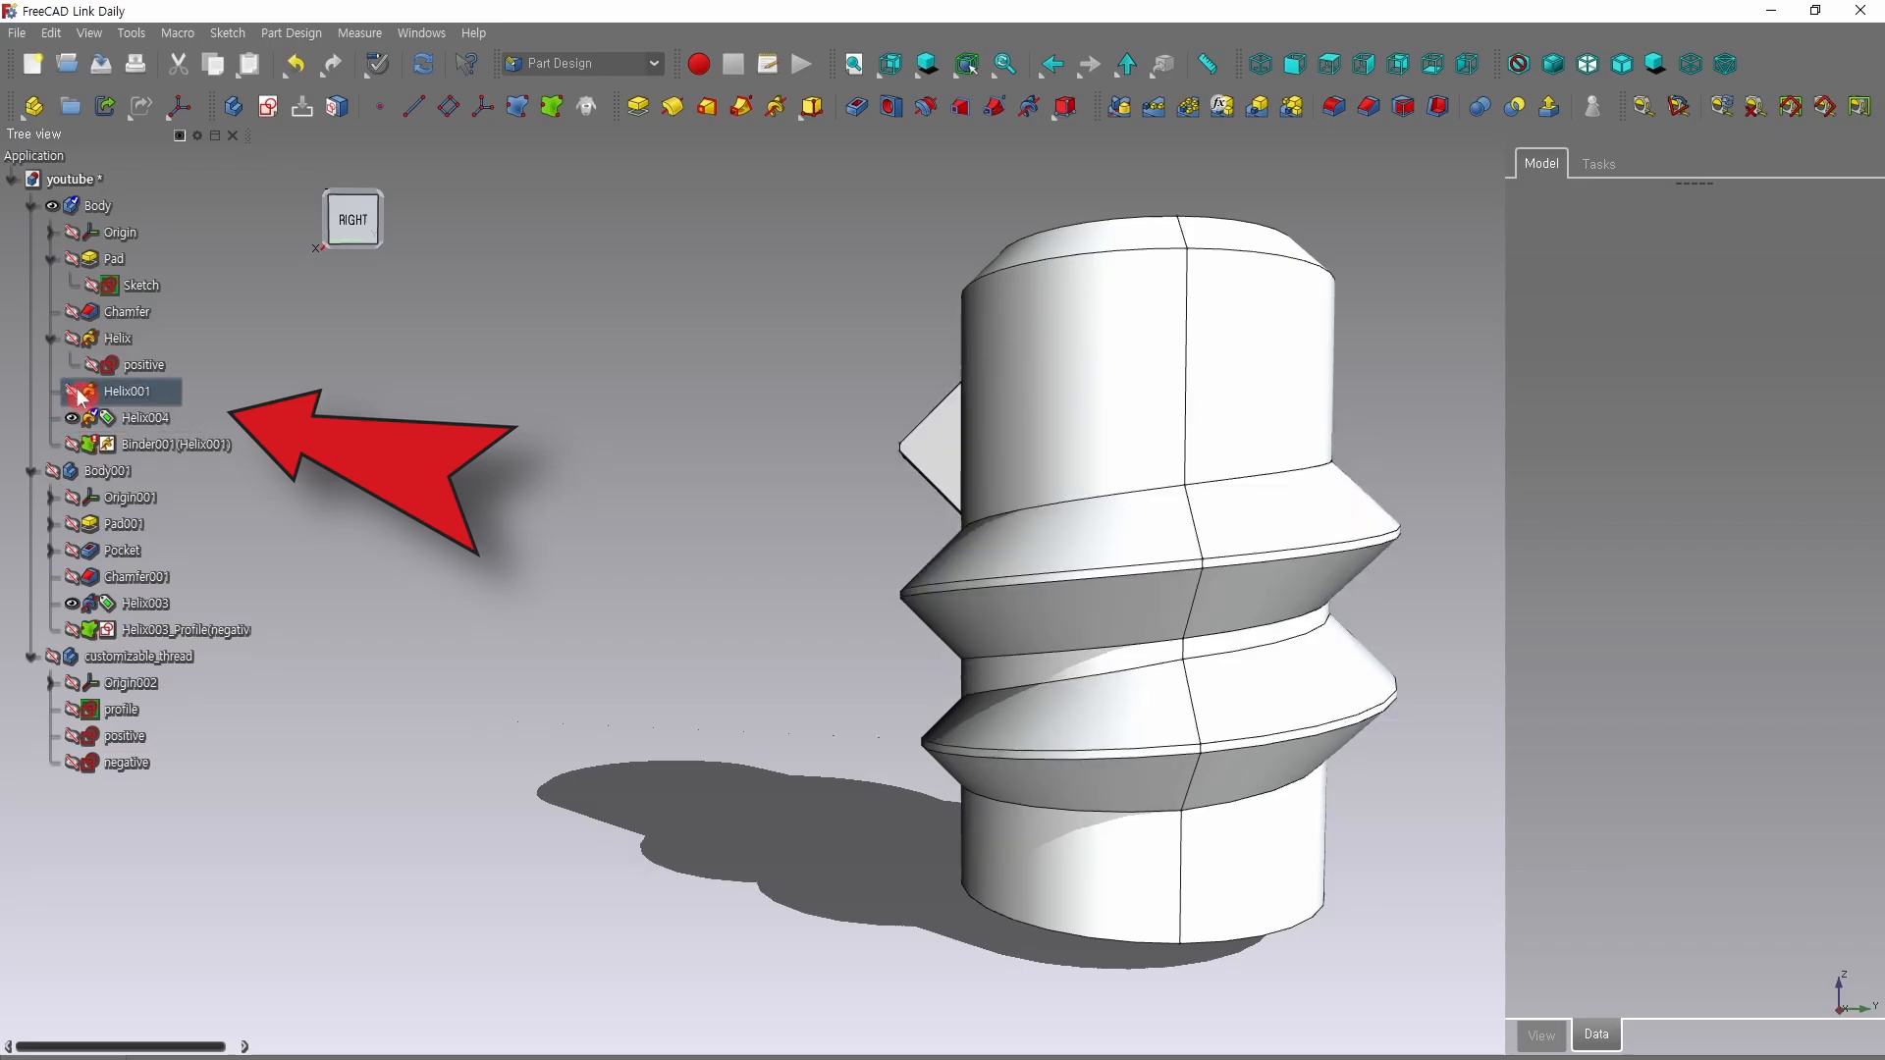
left_click(78, 422)
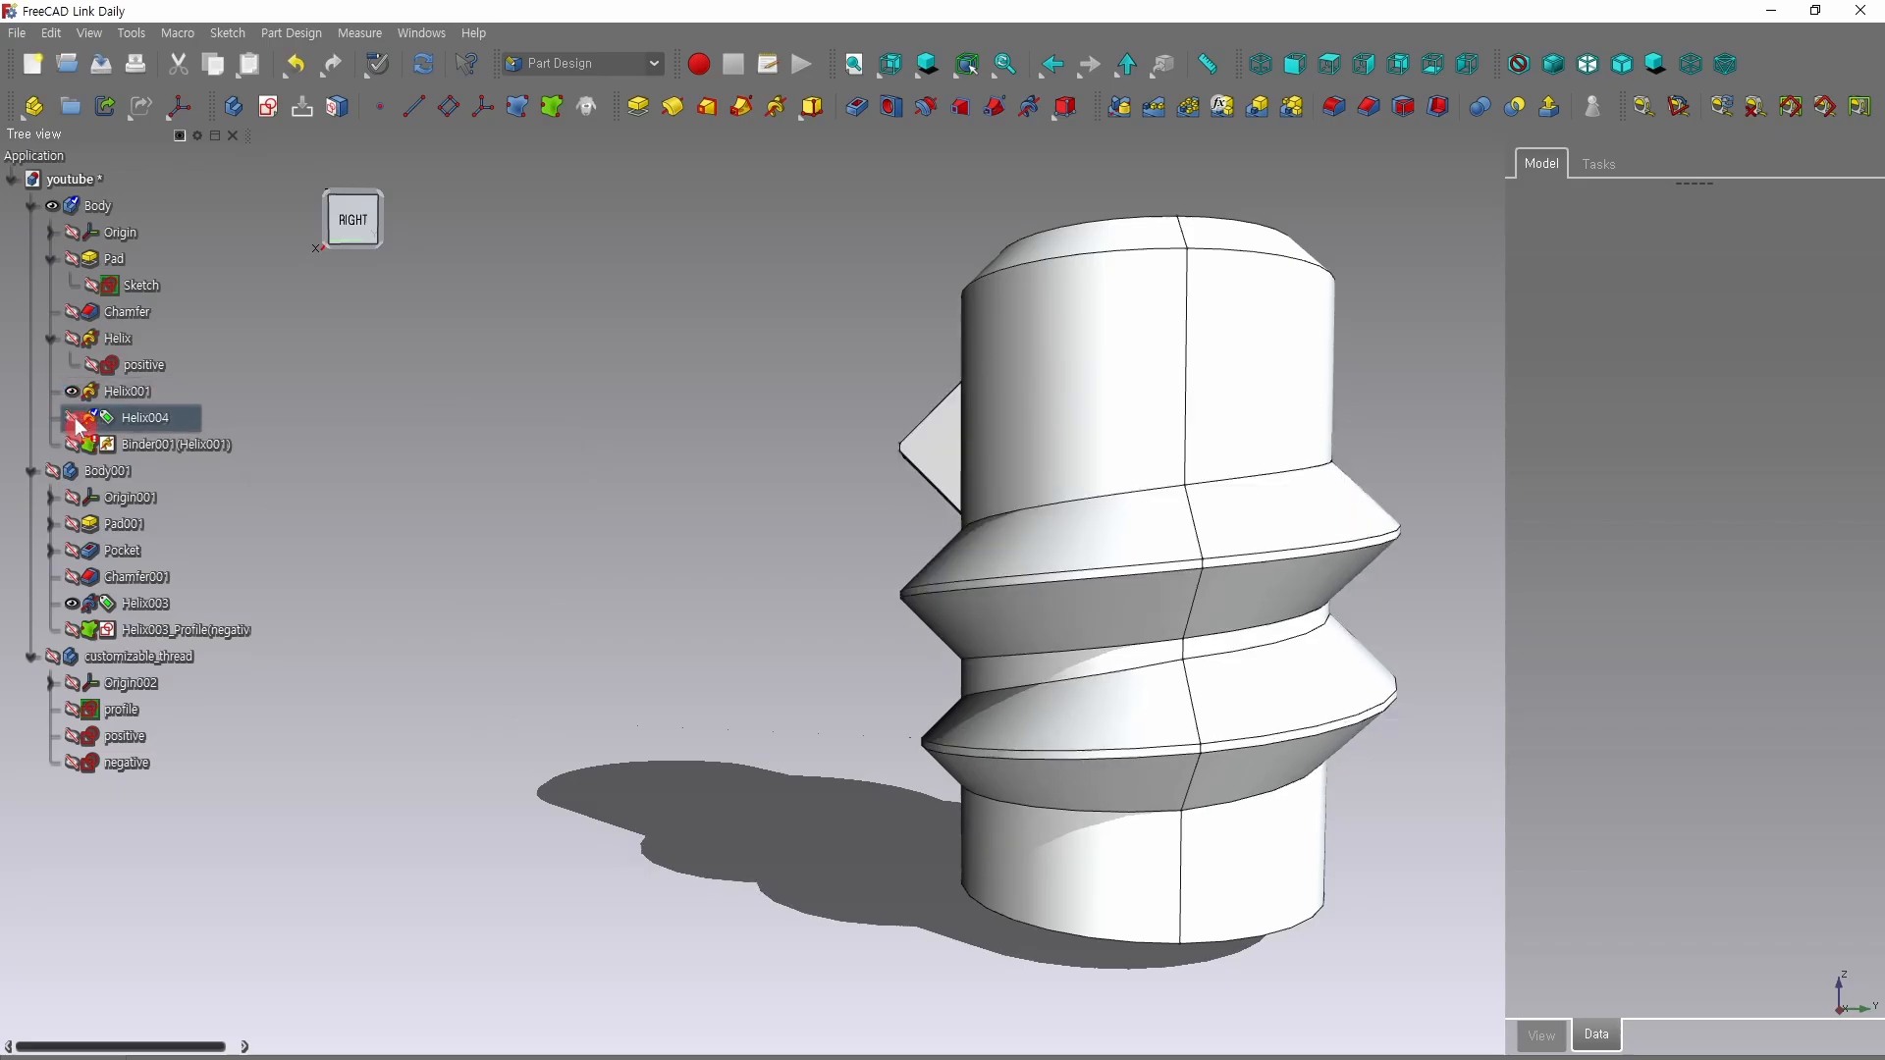
left_click(78, 422)
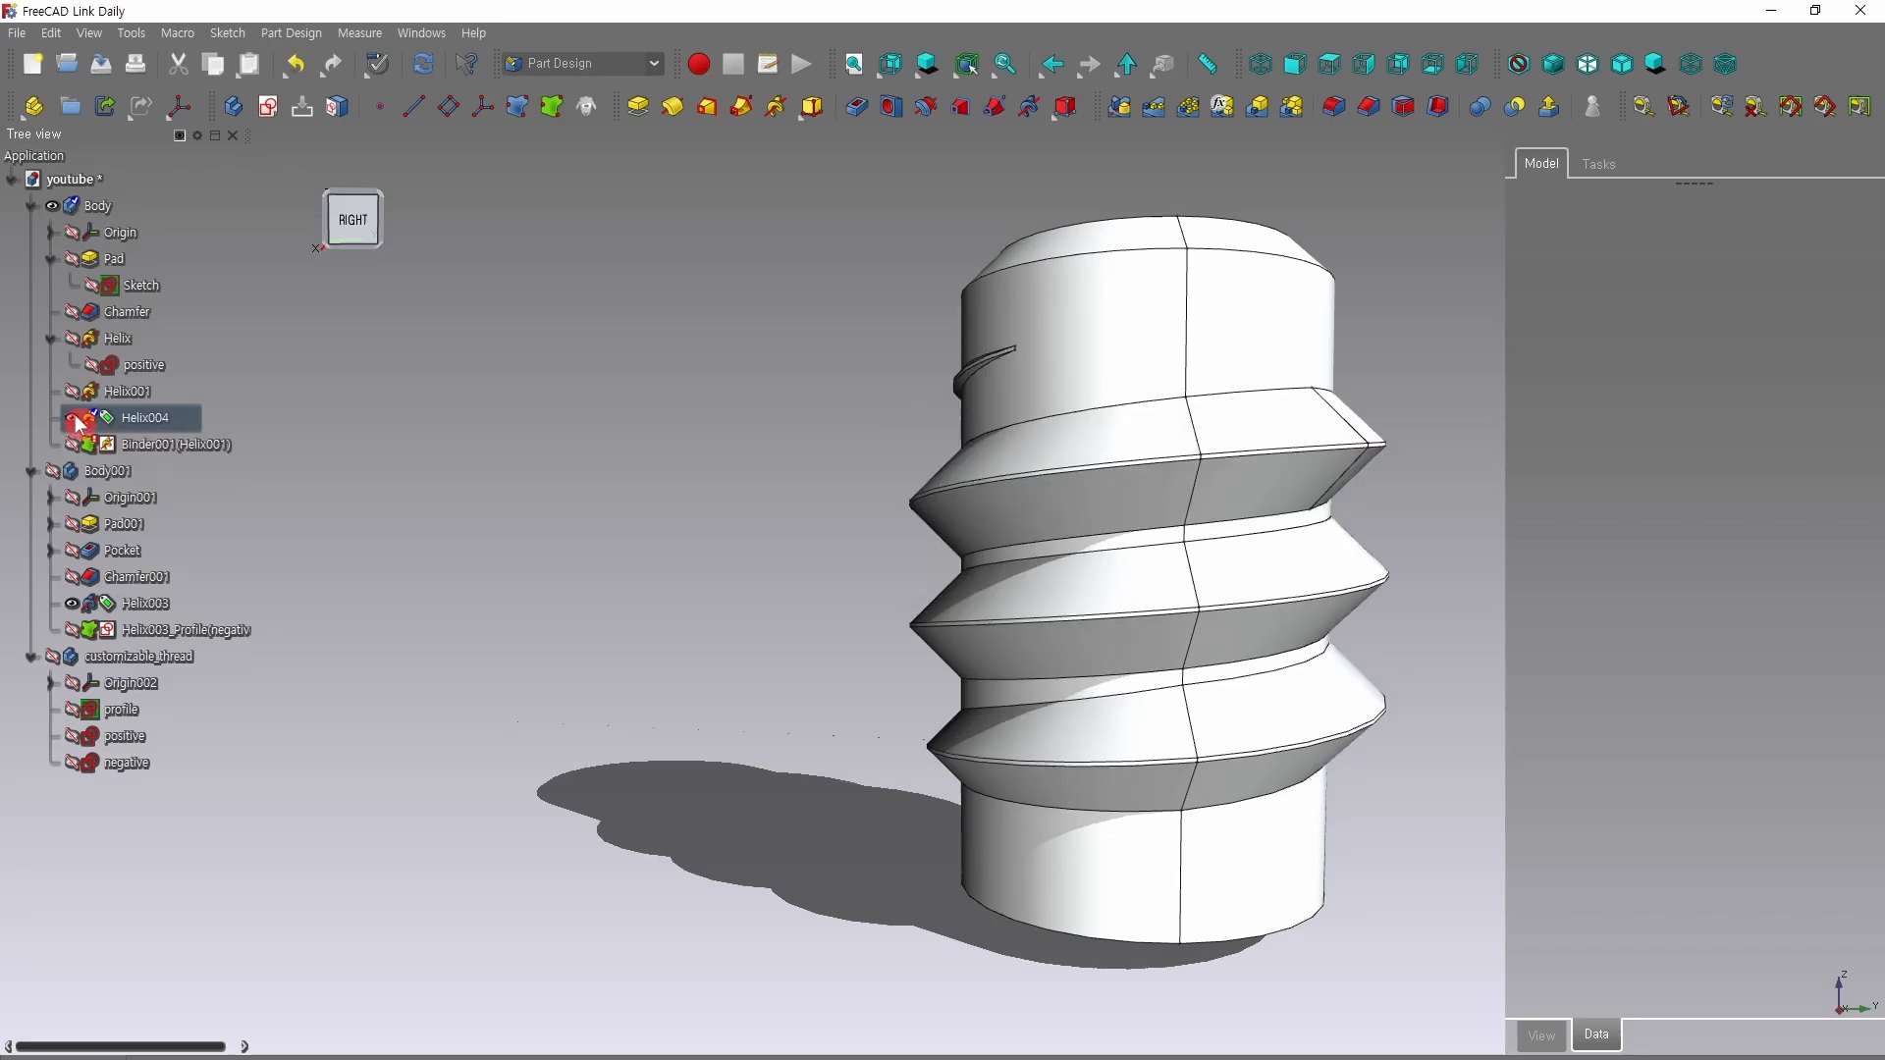
left_click(74, 394)
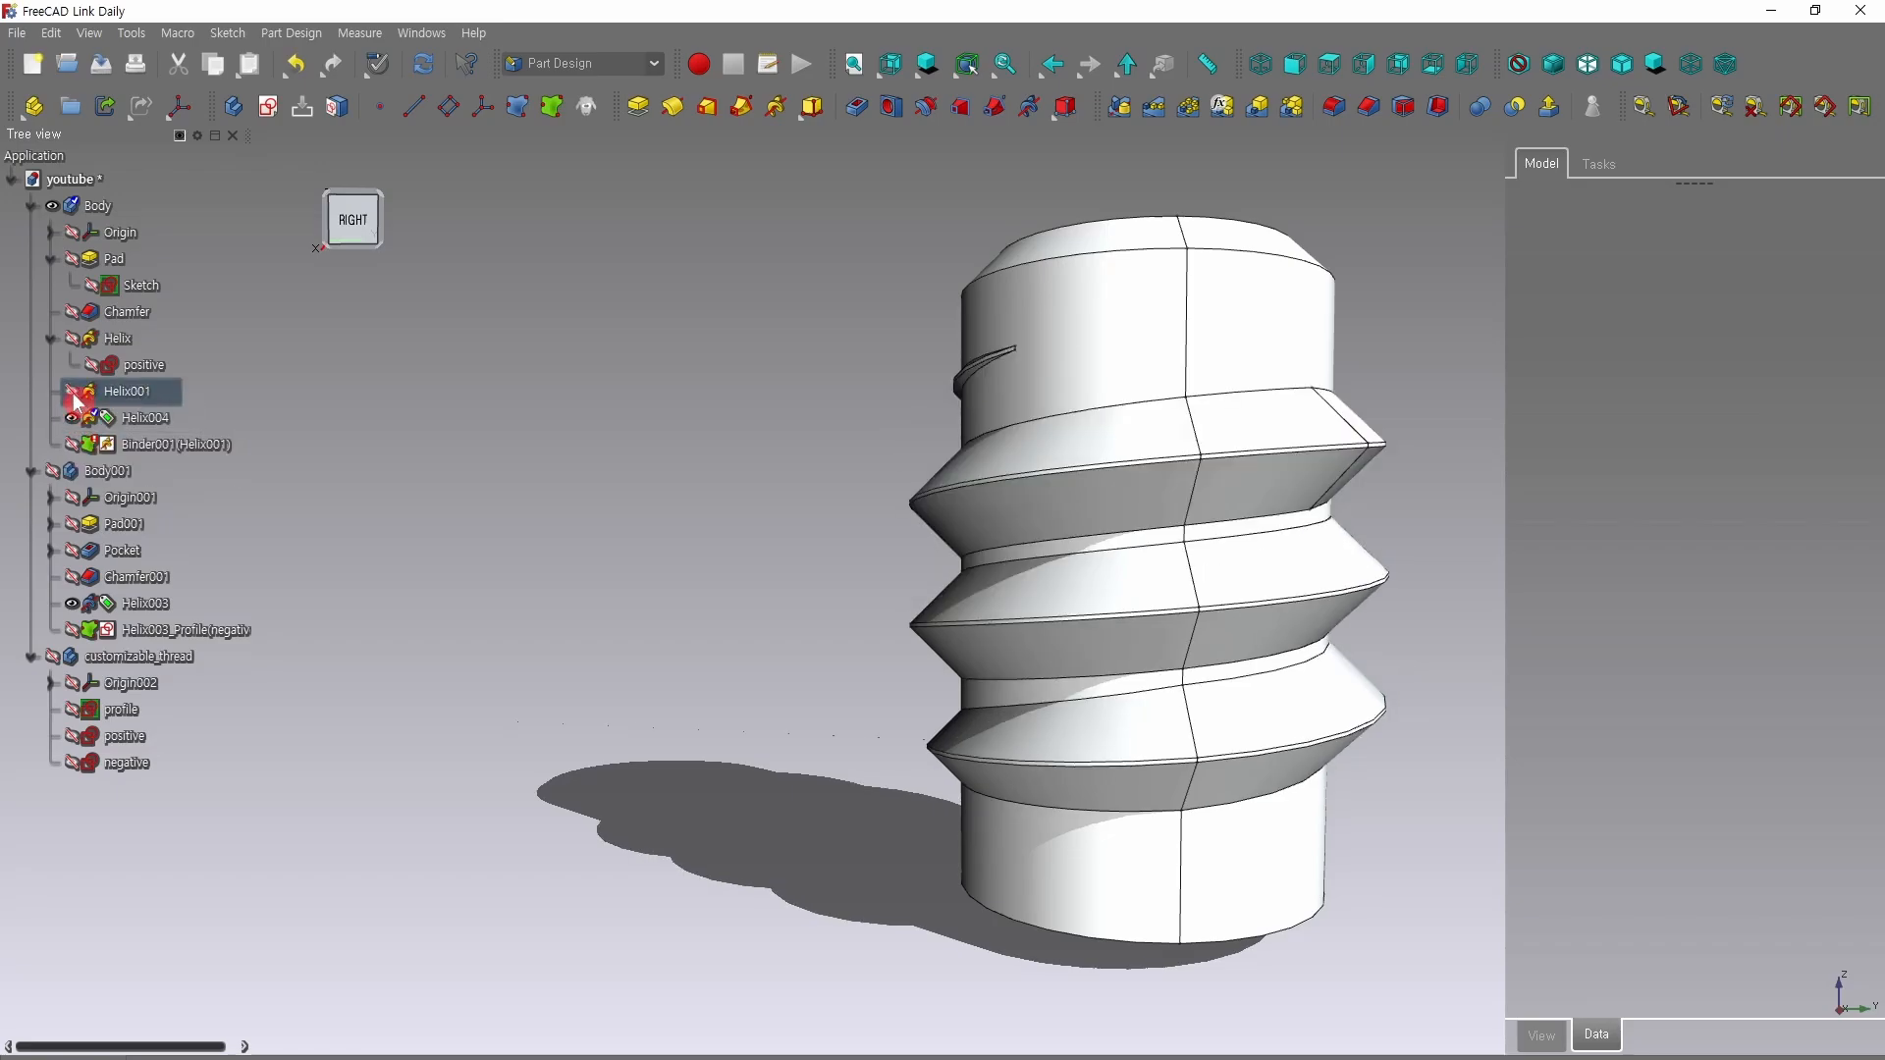
left_click(75, 395)
left_click(145, 422)
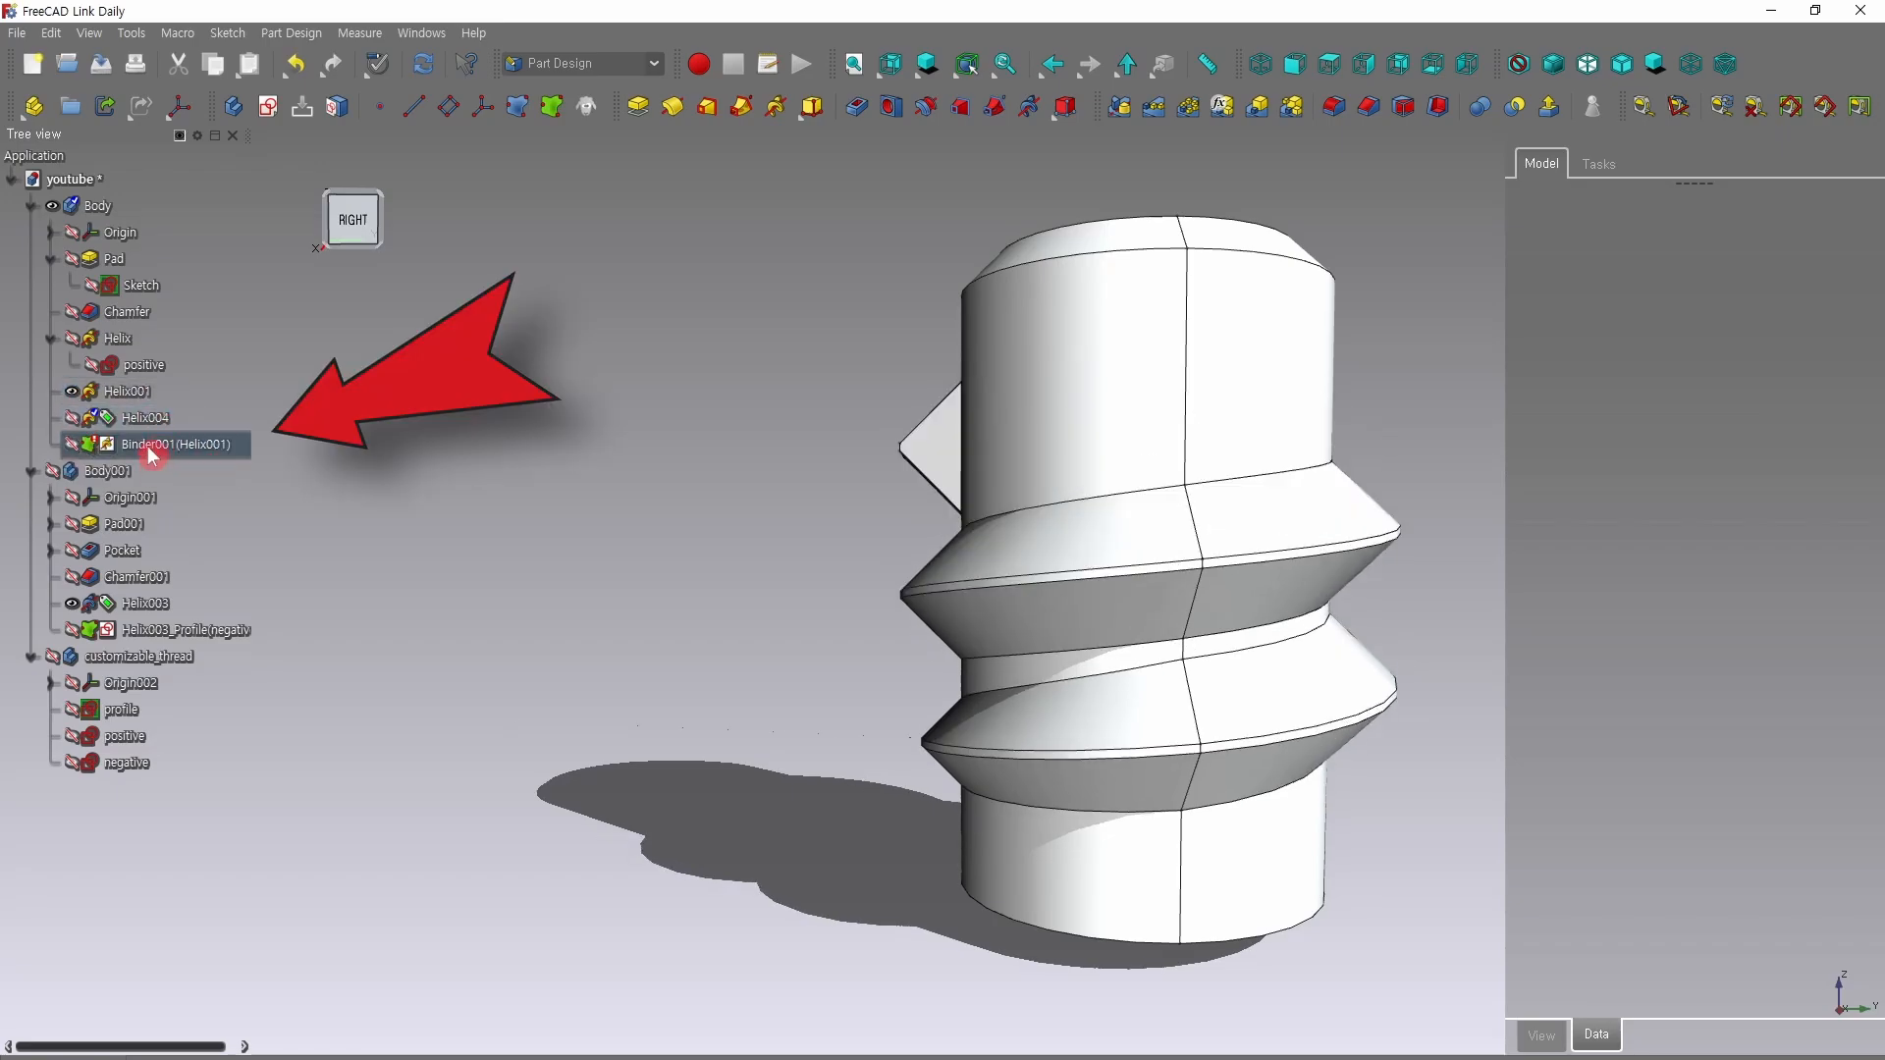
Check which face Binder001, the profile of Helix004, refers to by selecting it and toggling its visibility.
left_click(145, 429)
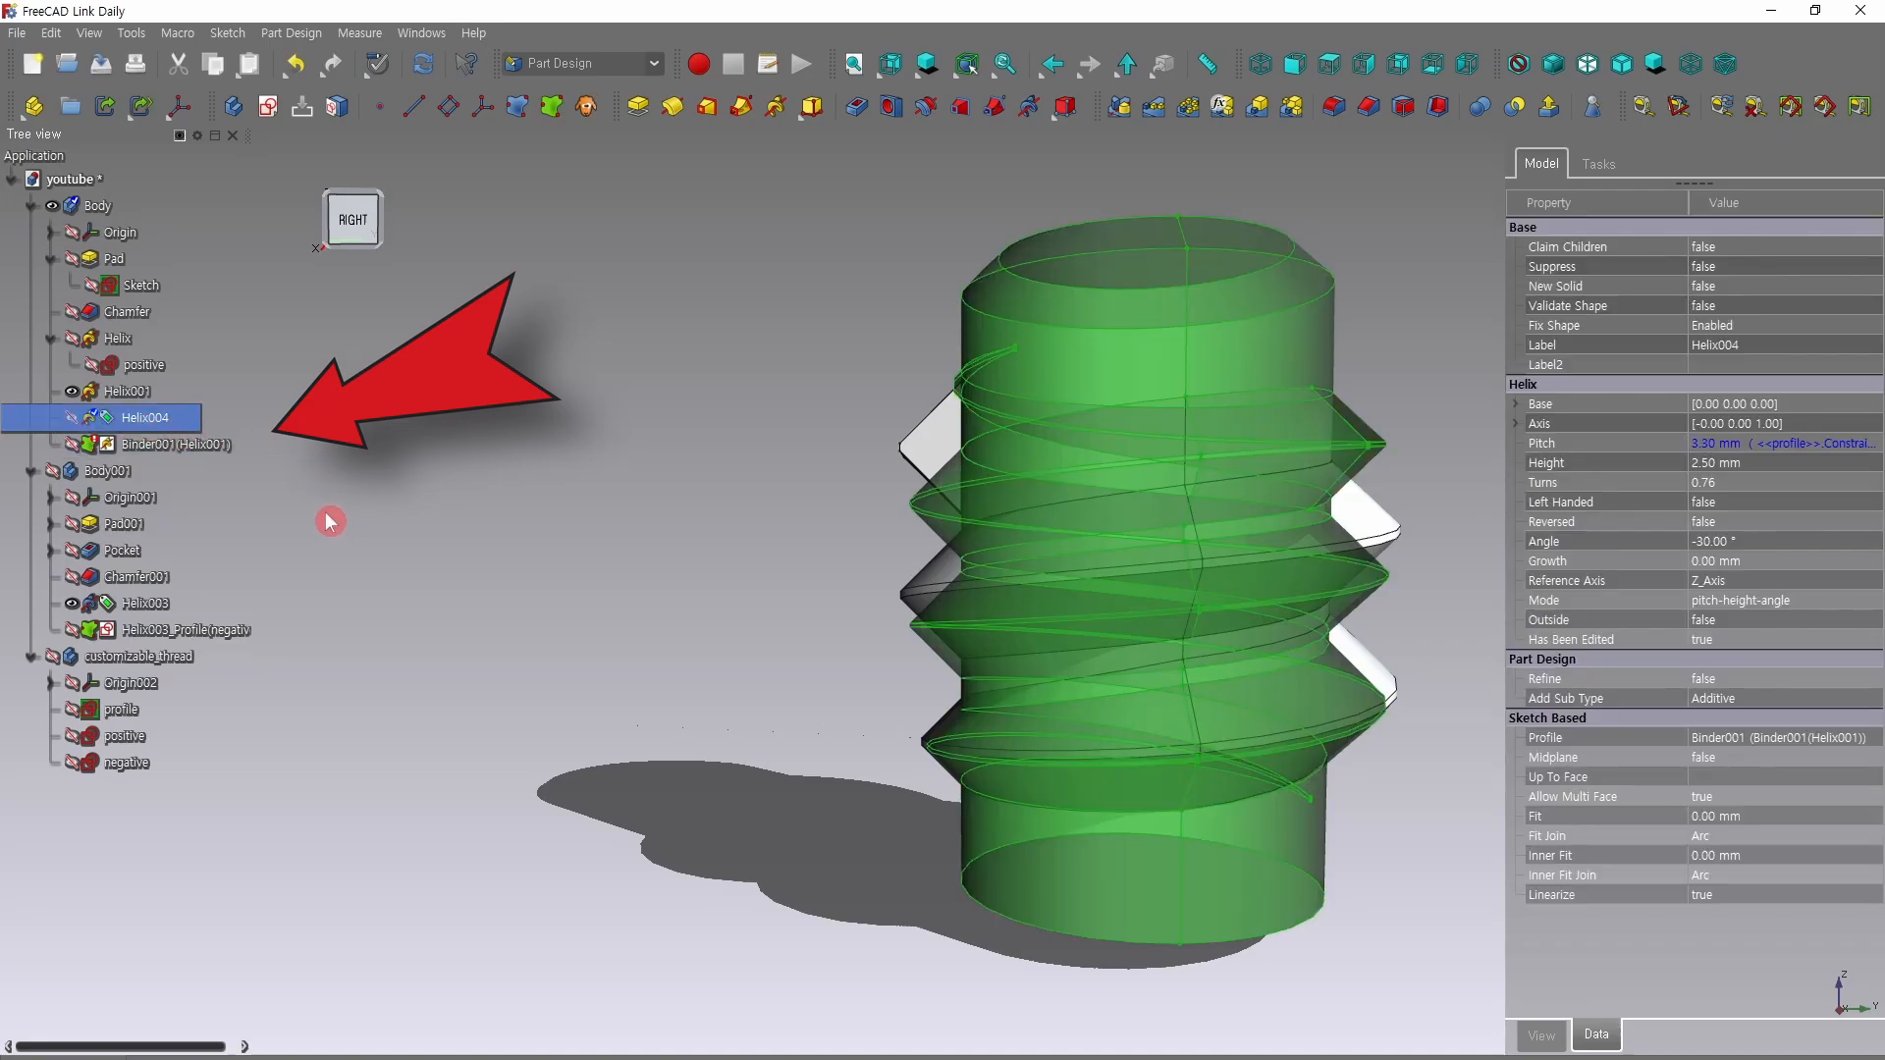
left_click(182, 445)
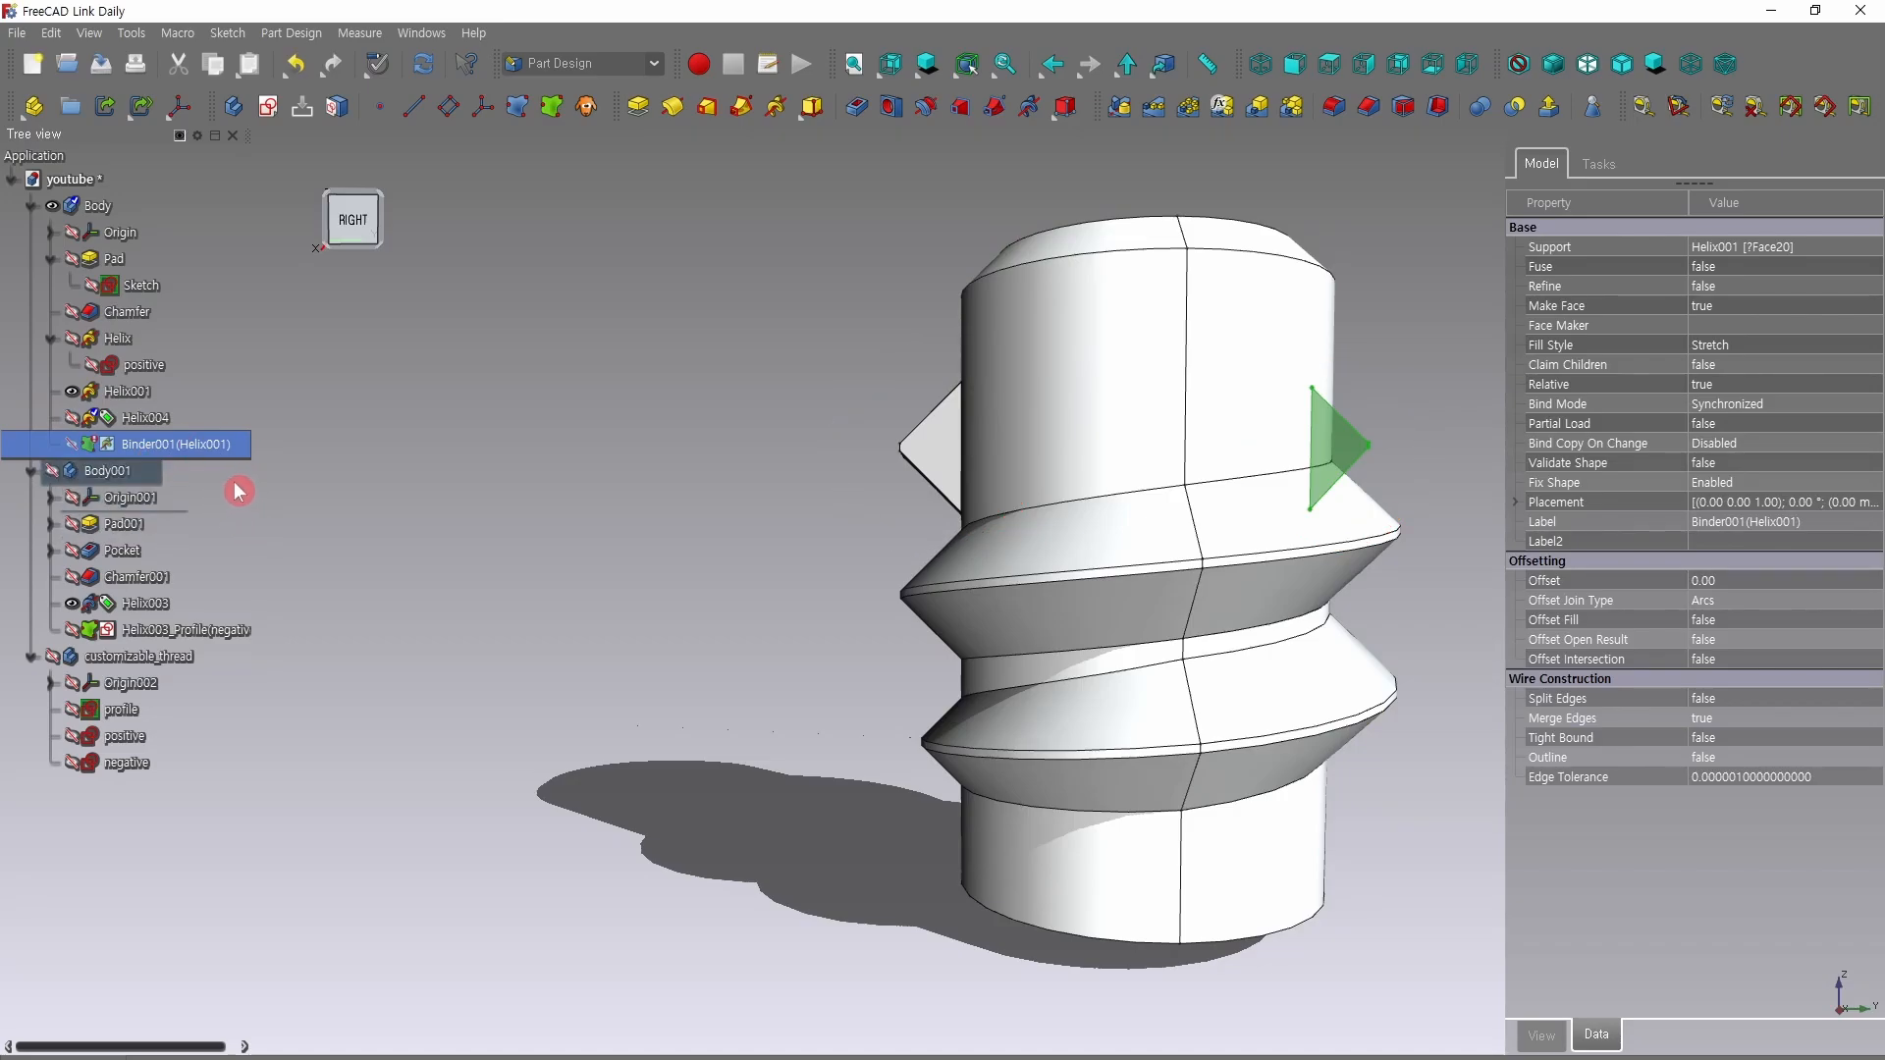
left_click(73, 447)
left_click(73, 446)
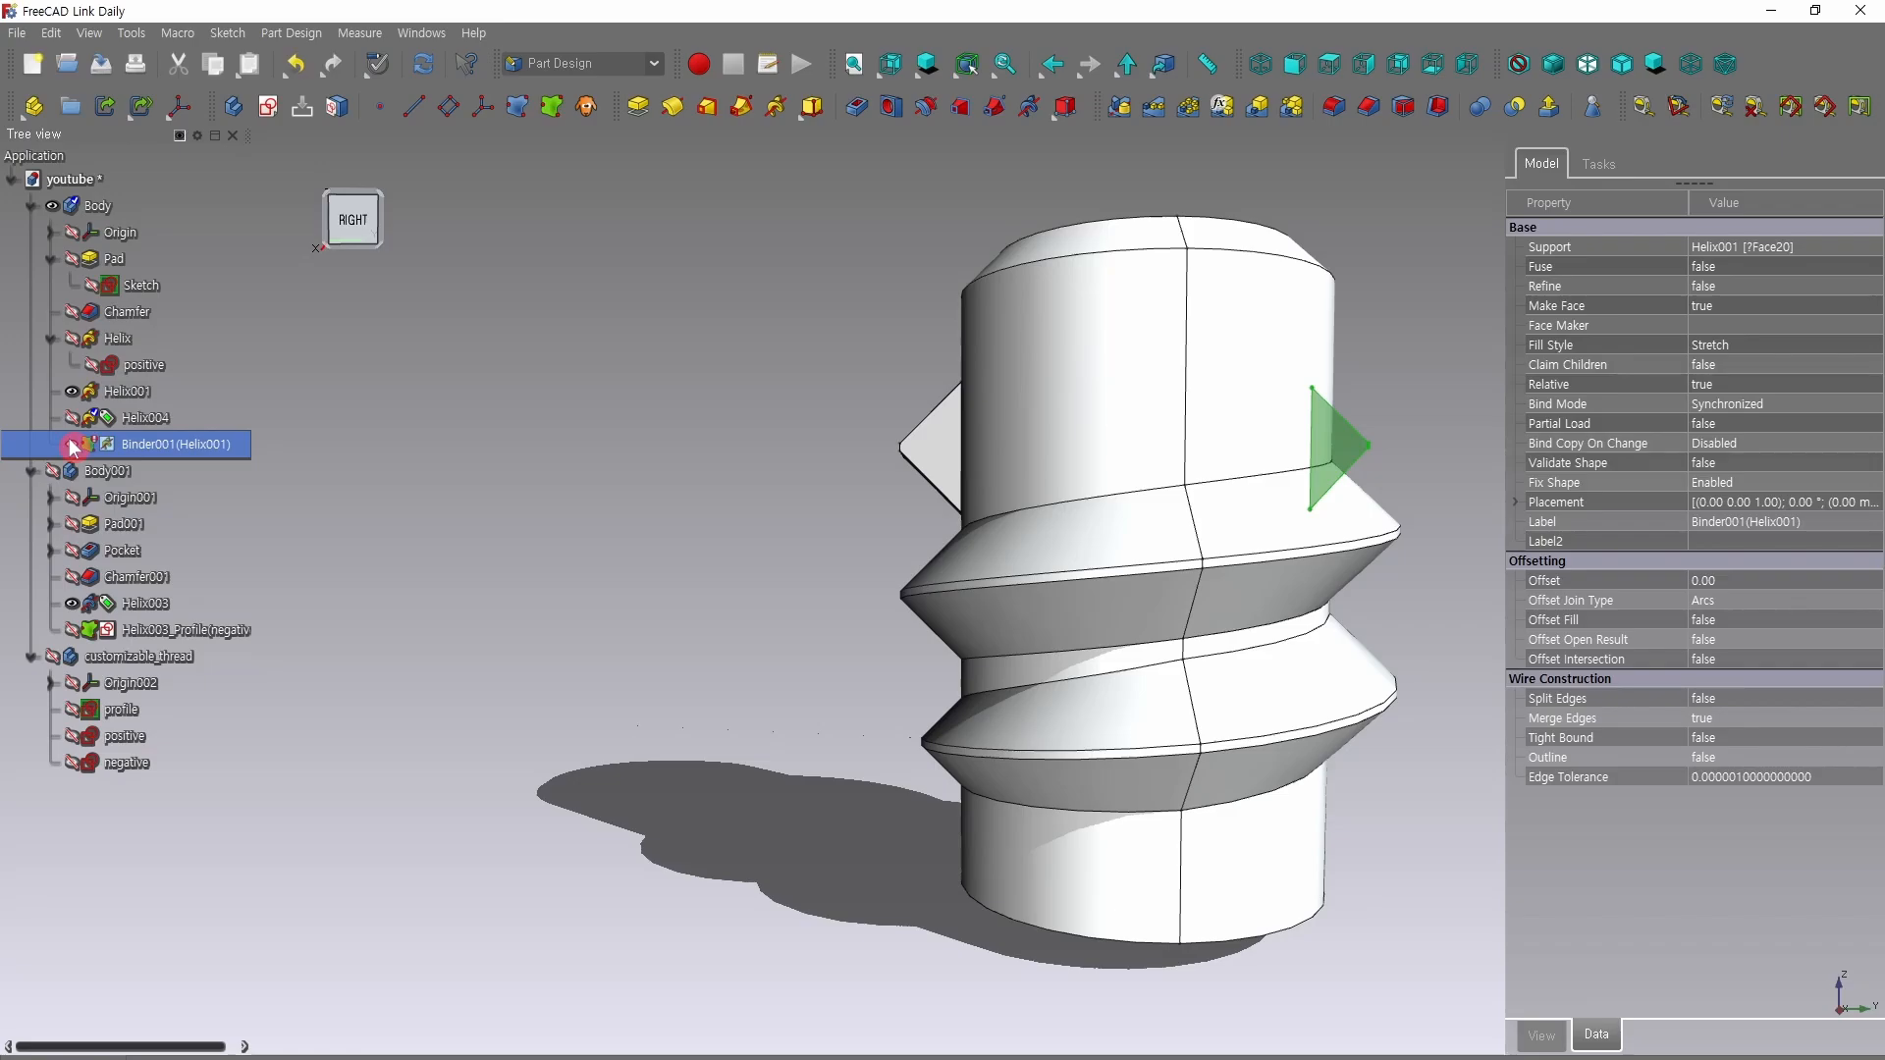
left_click(74, 447)
left_click(74, 446)
left_click(74, 447)
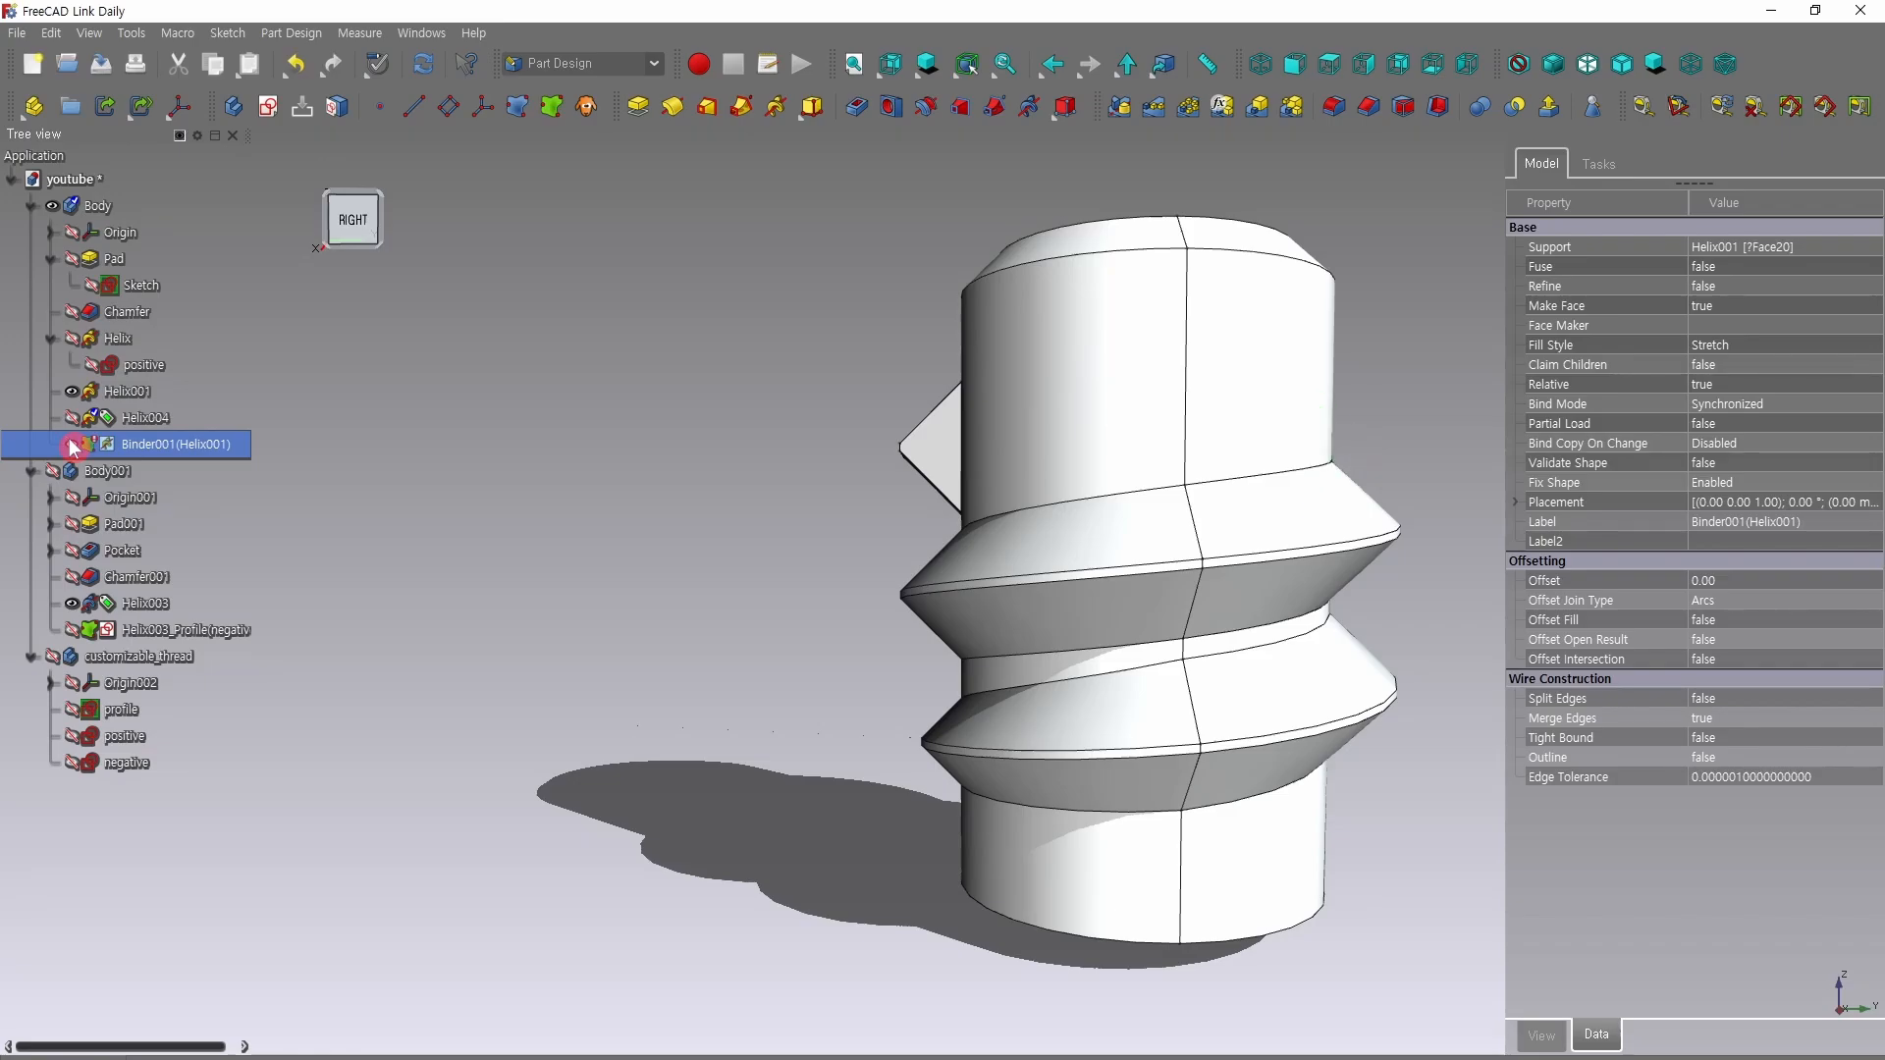
left_click(74, 446)
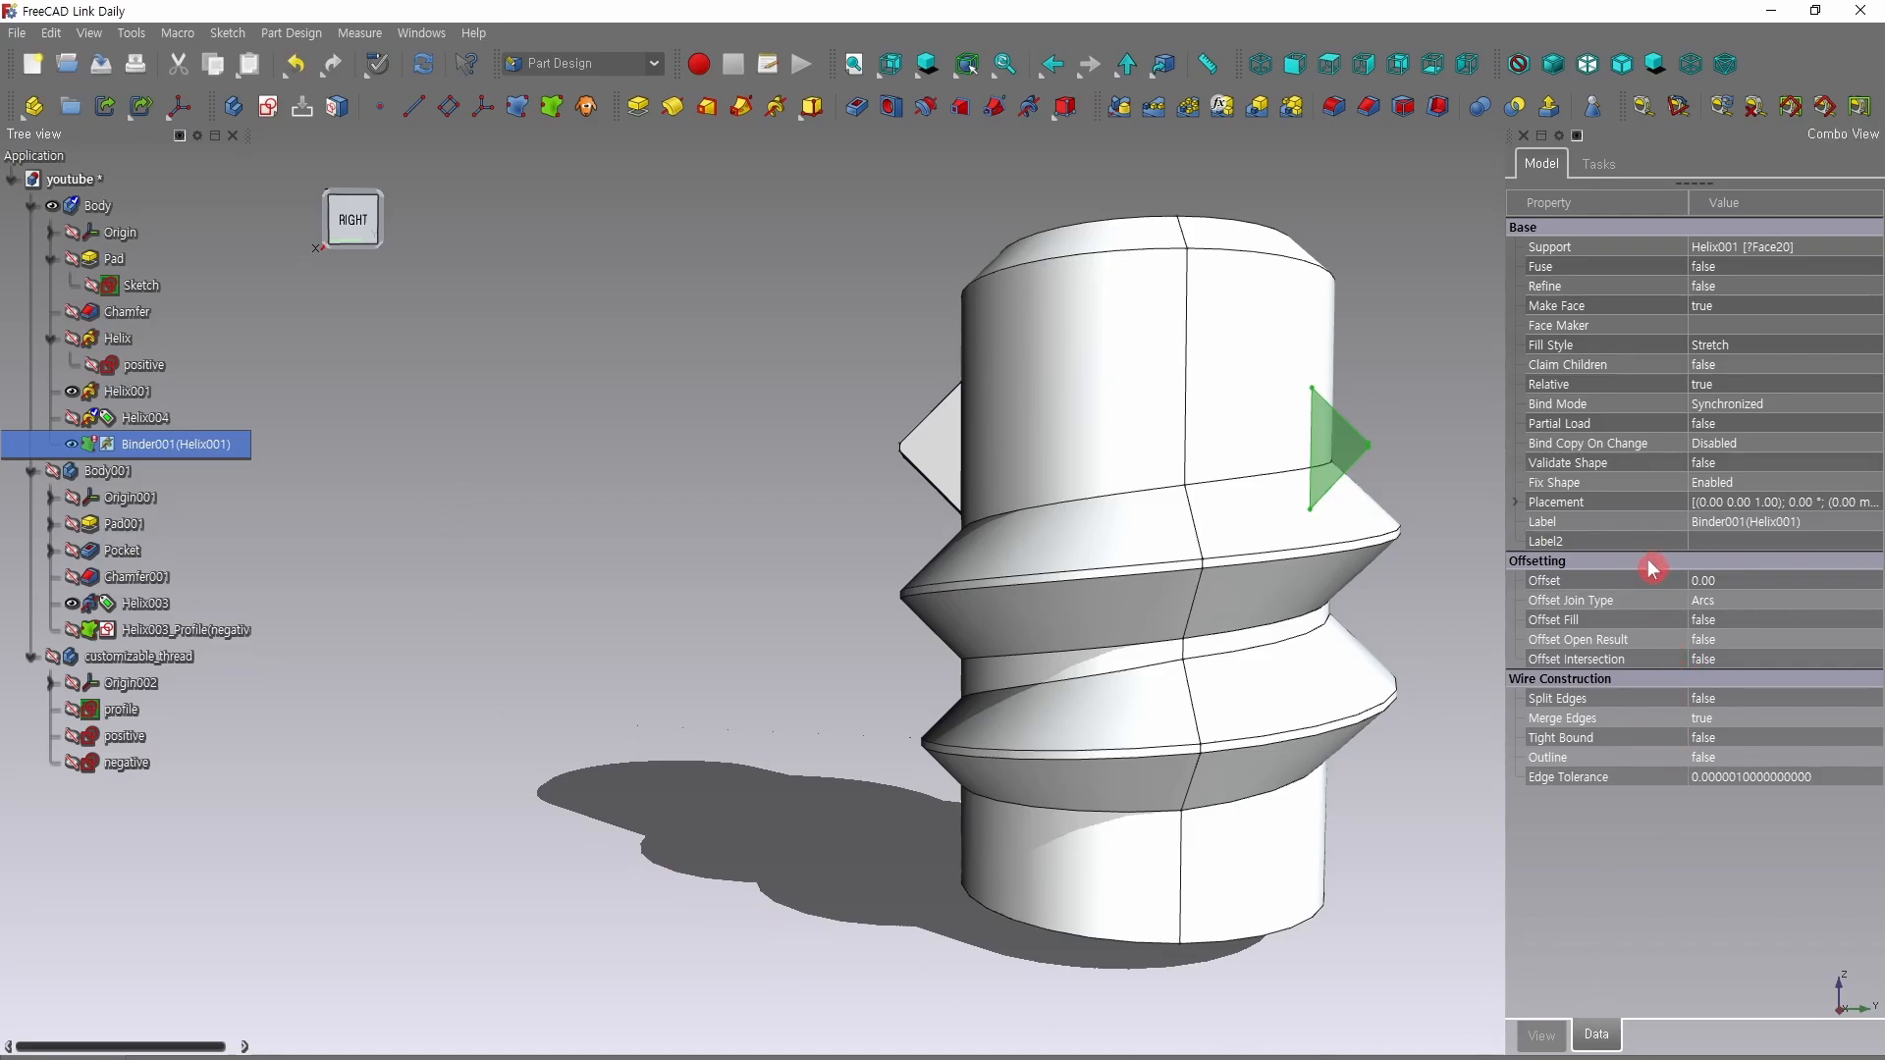
Relink Binder001's Support to the upper end face of the Helix001 thread, replacing its broken face reference.
left_click(1789, 253)
left_click(1872, 246)
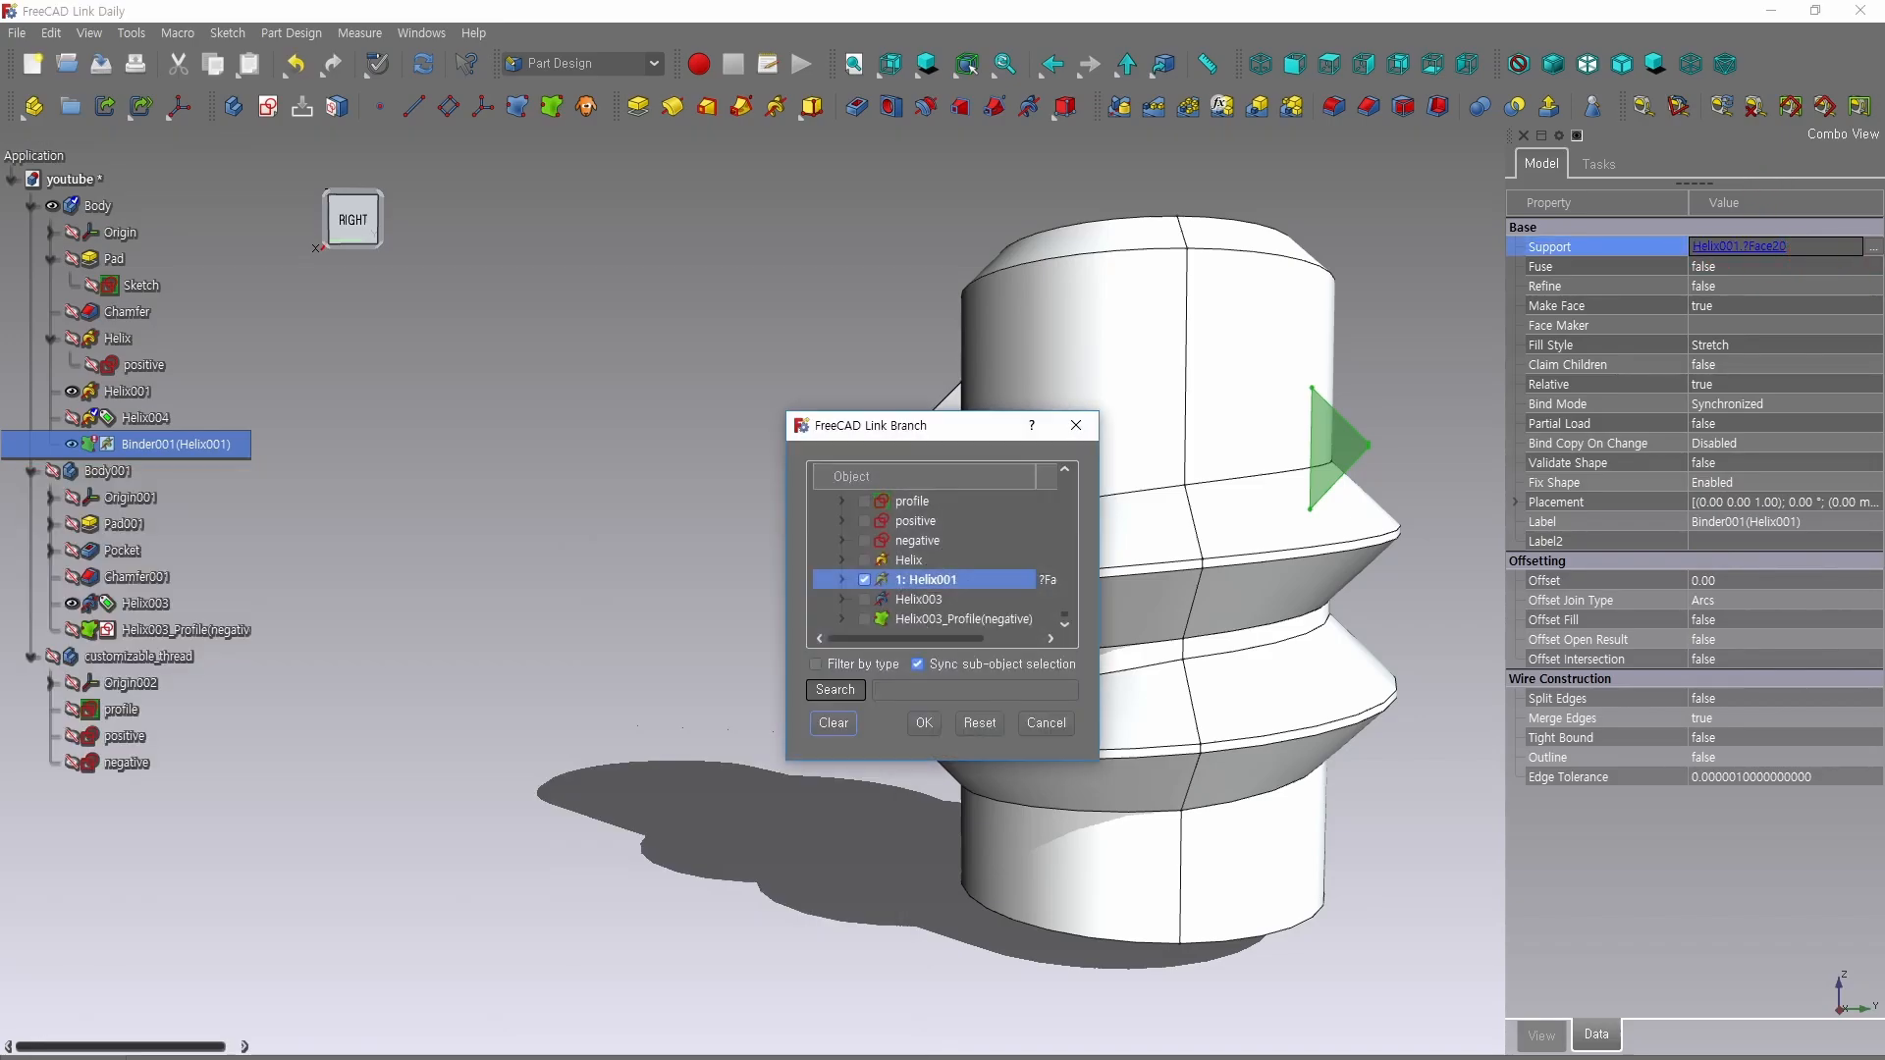
left_click_drag(901, 432, 1571, 488)
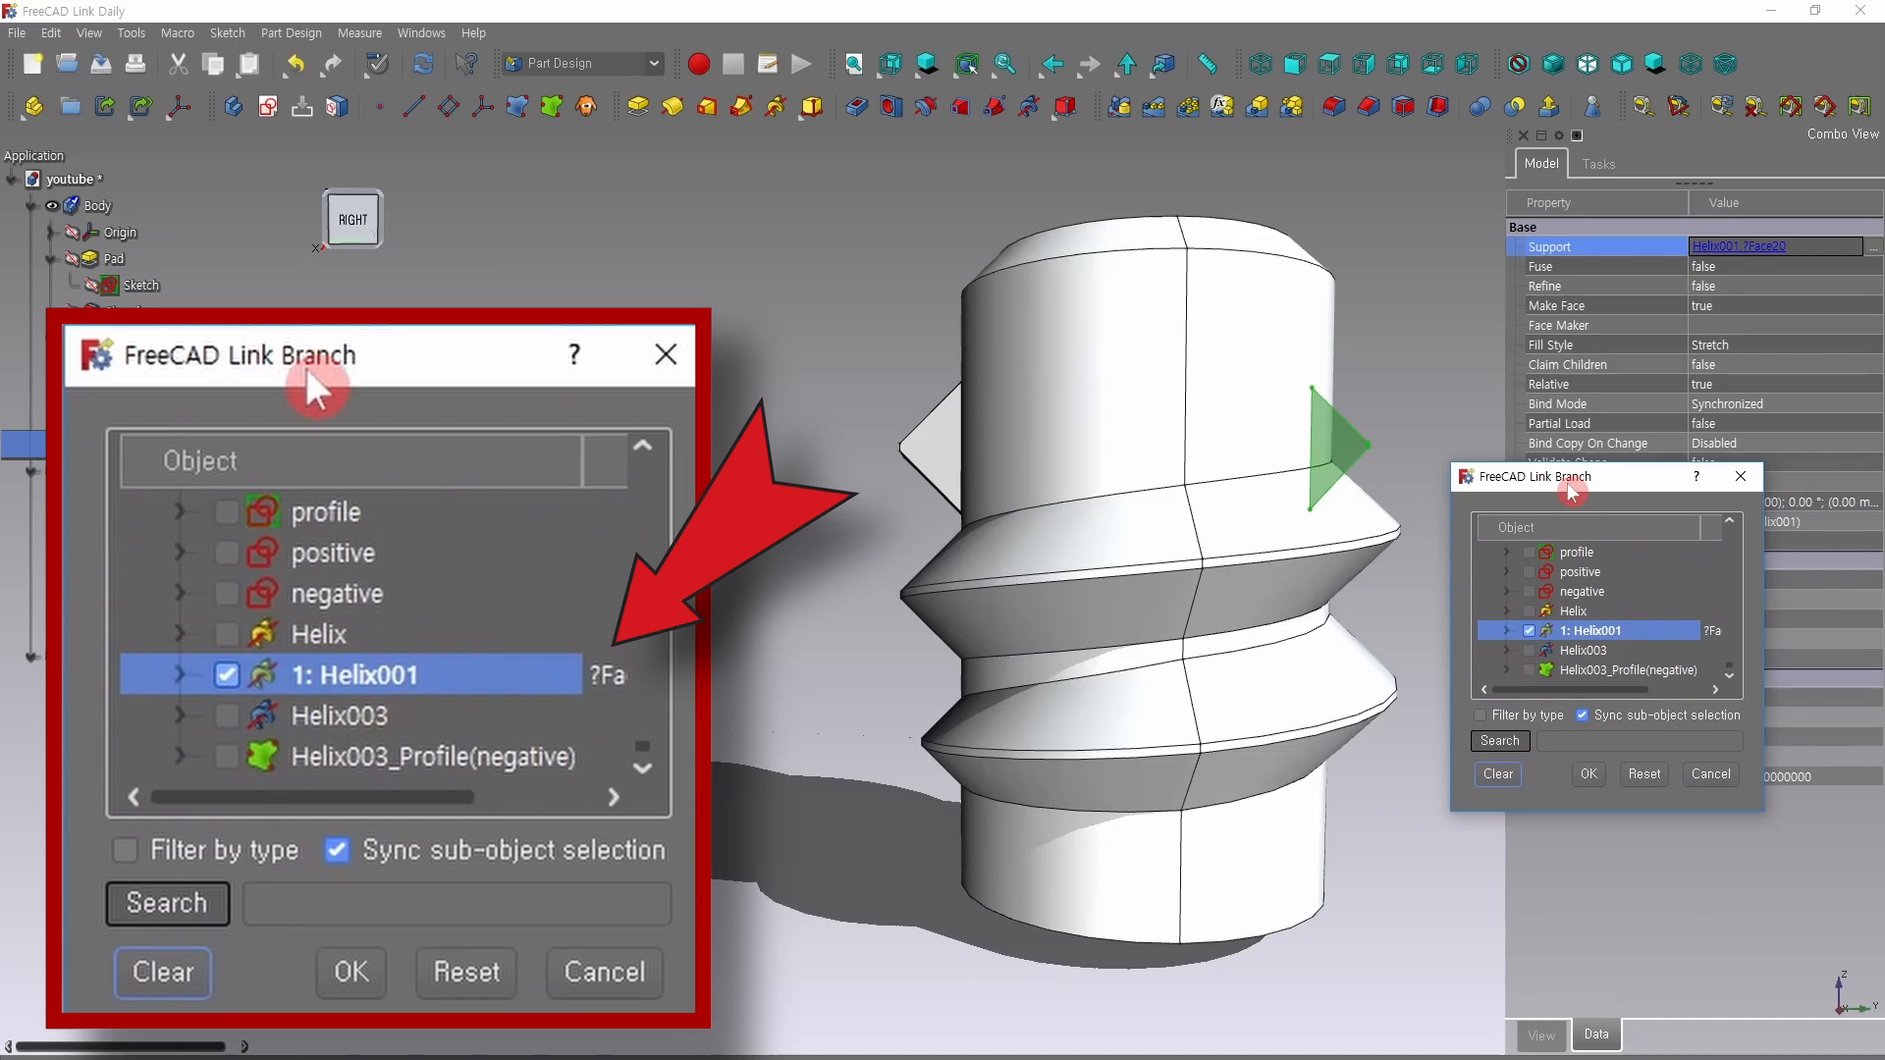
left_click(1529, 631)
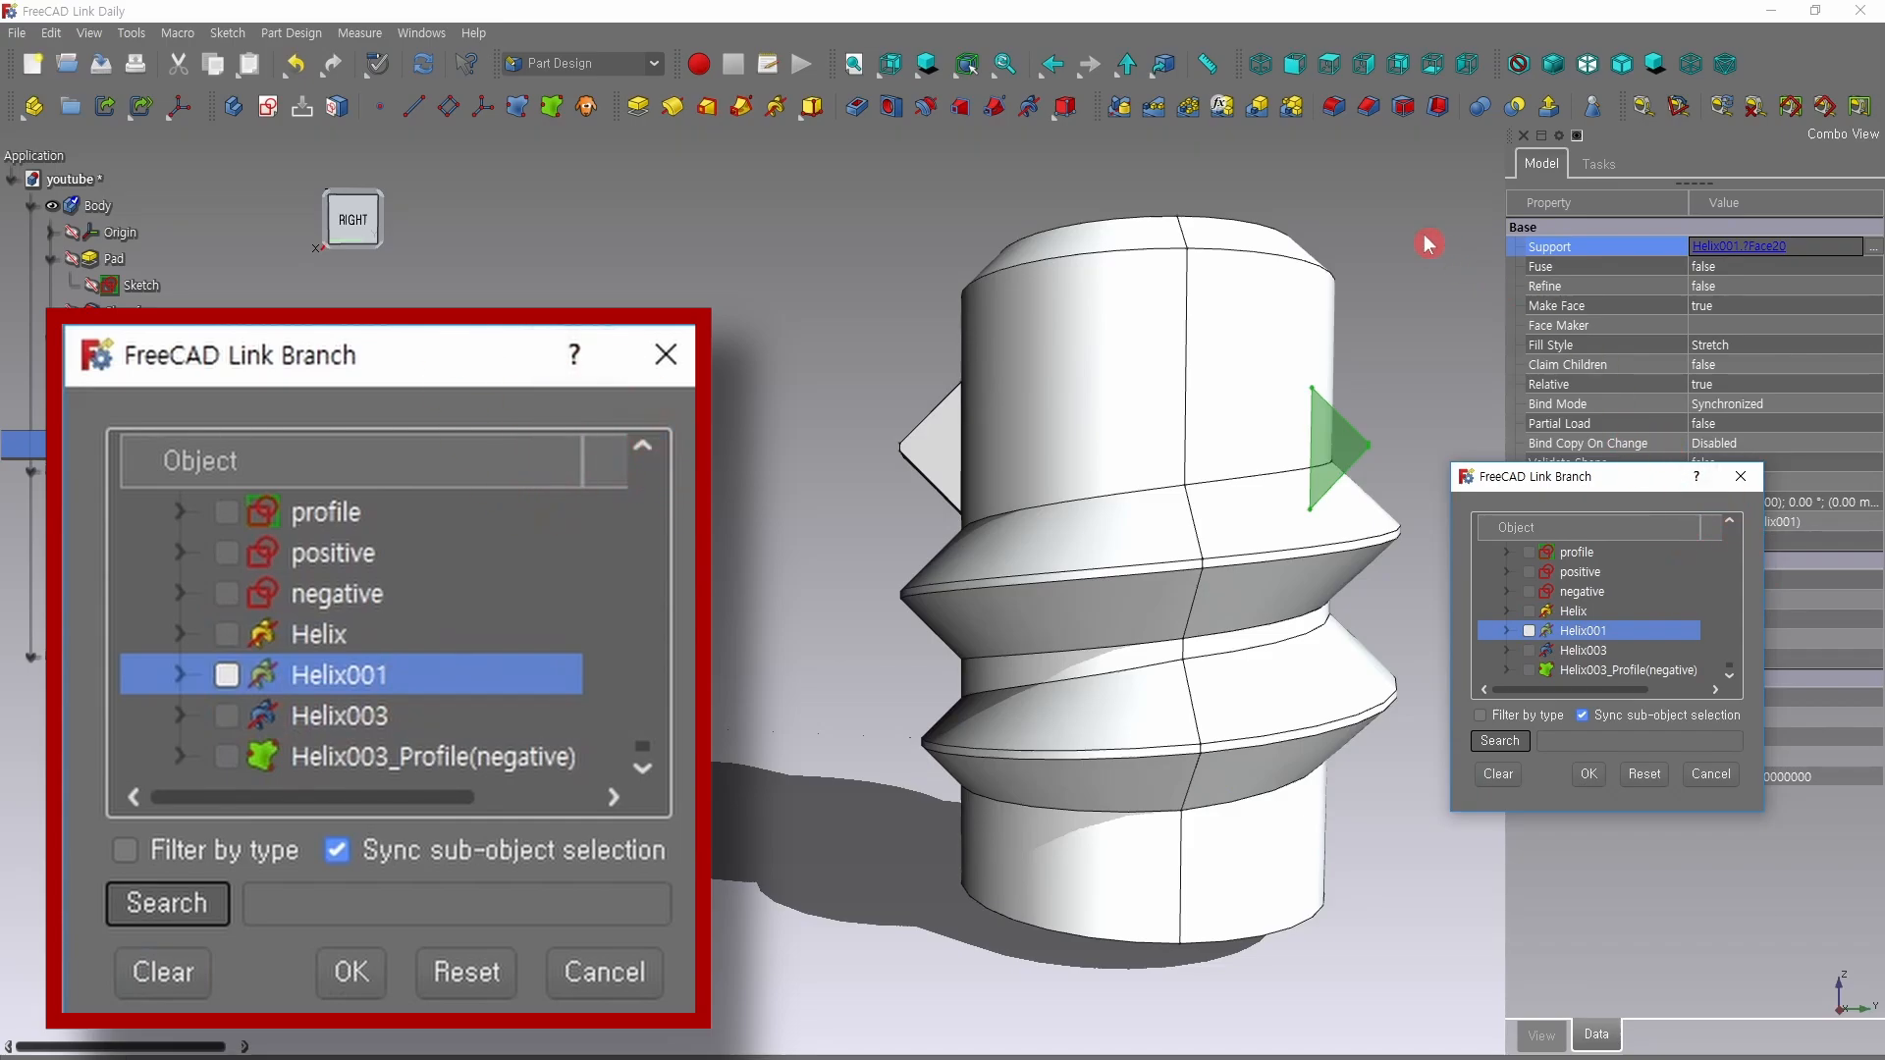
left_click(933, 444)
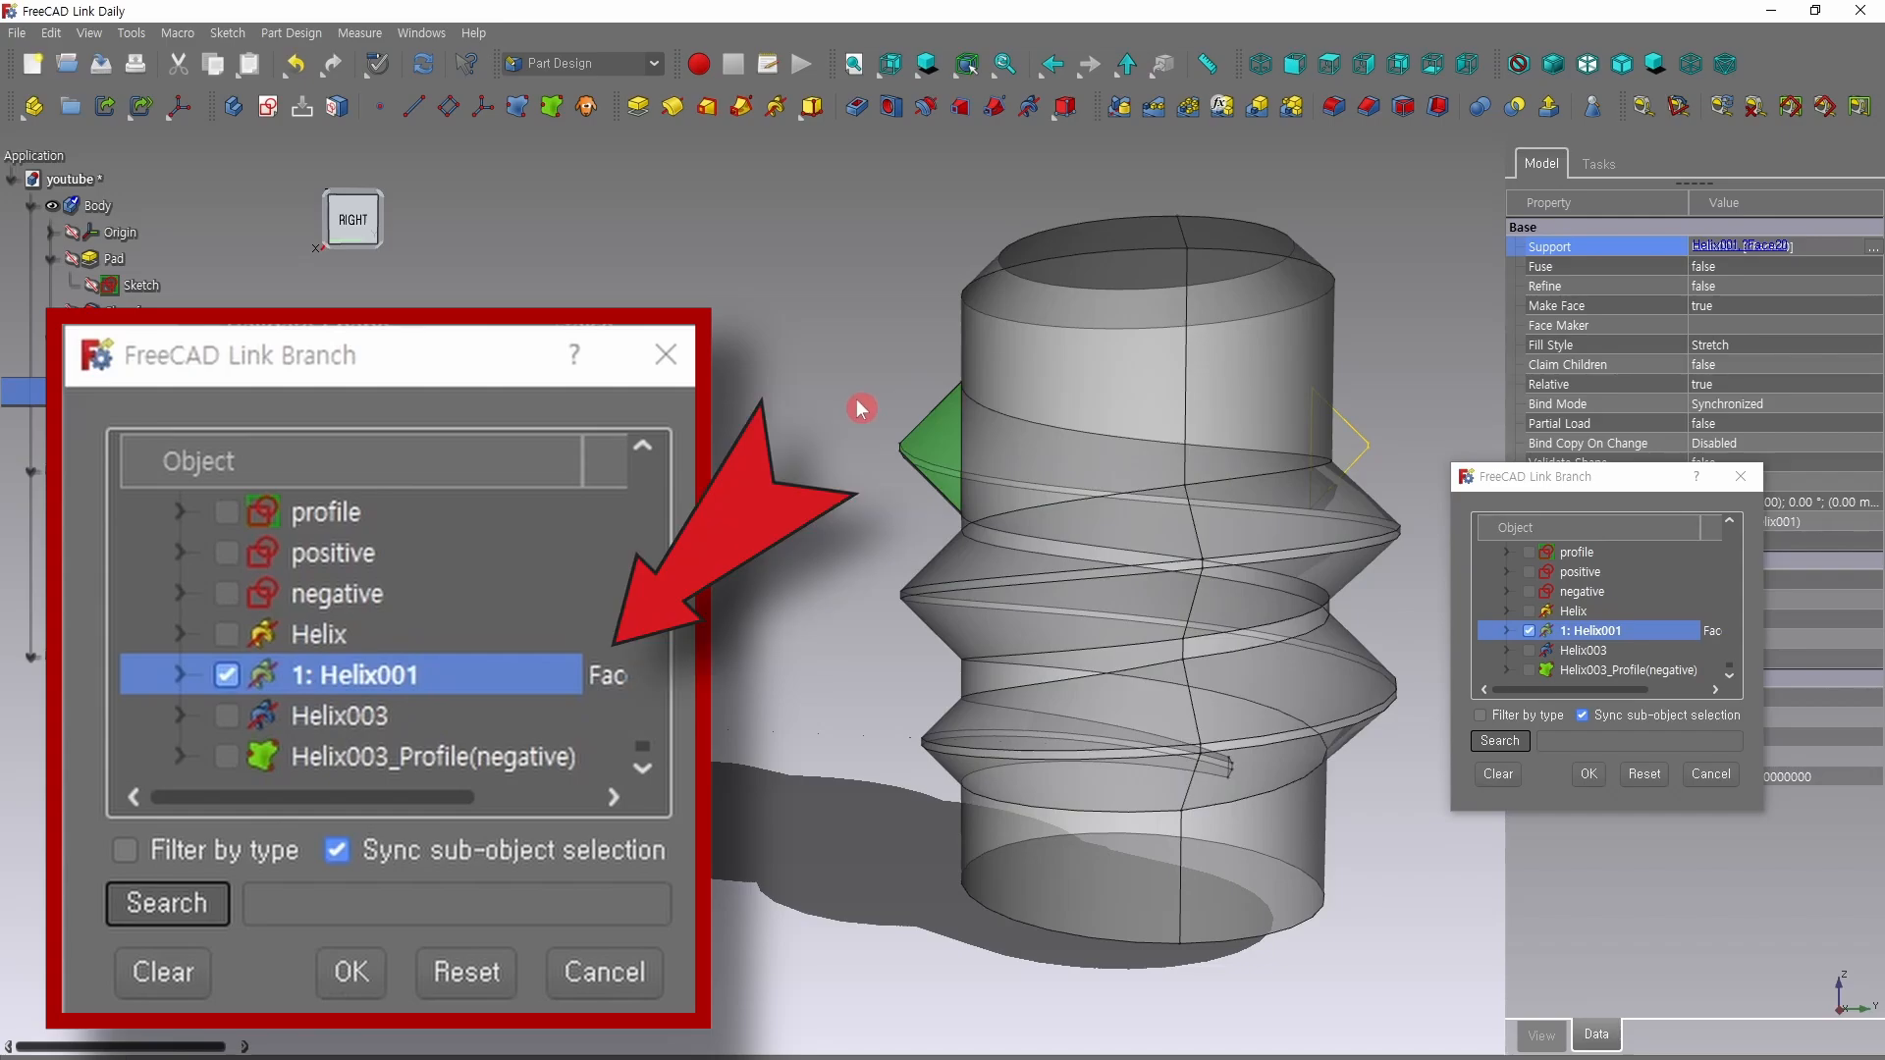
left_click(1589, 775)
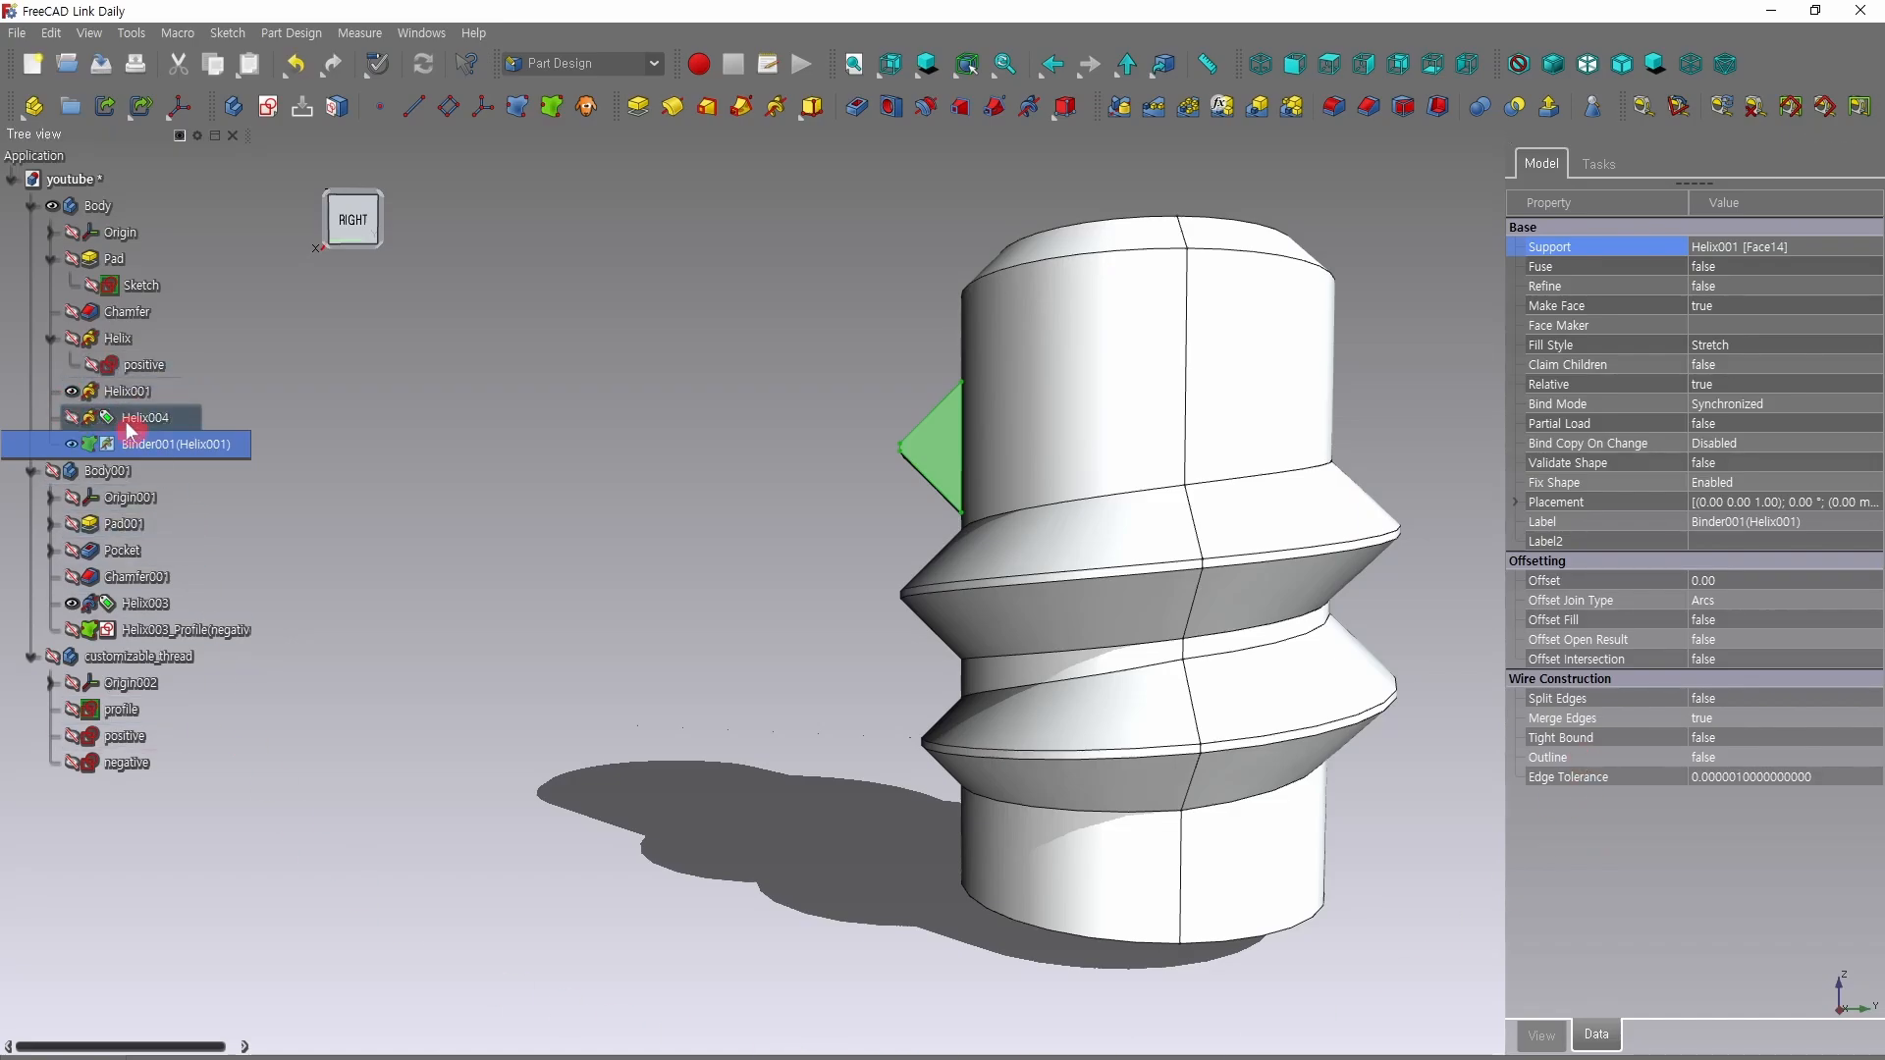
Show Helix004 as the visible feature of the externally threaded body and hide Binder001.
left_click(73, 419)
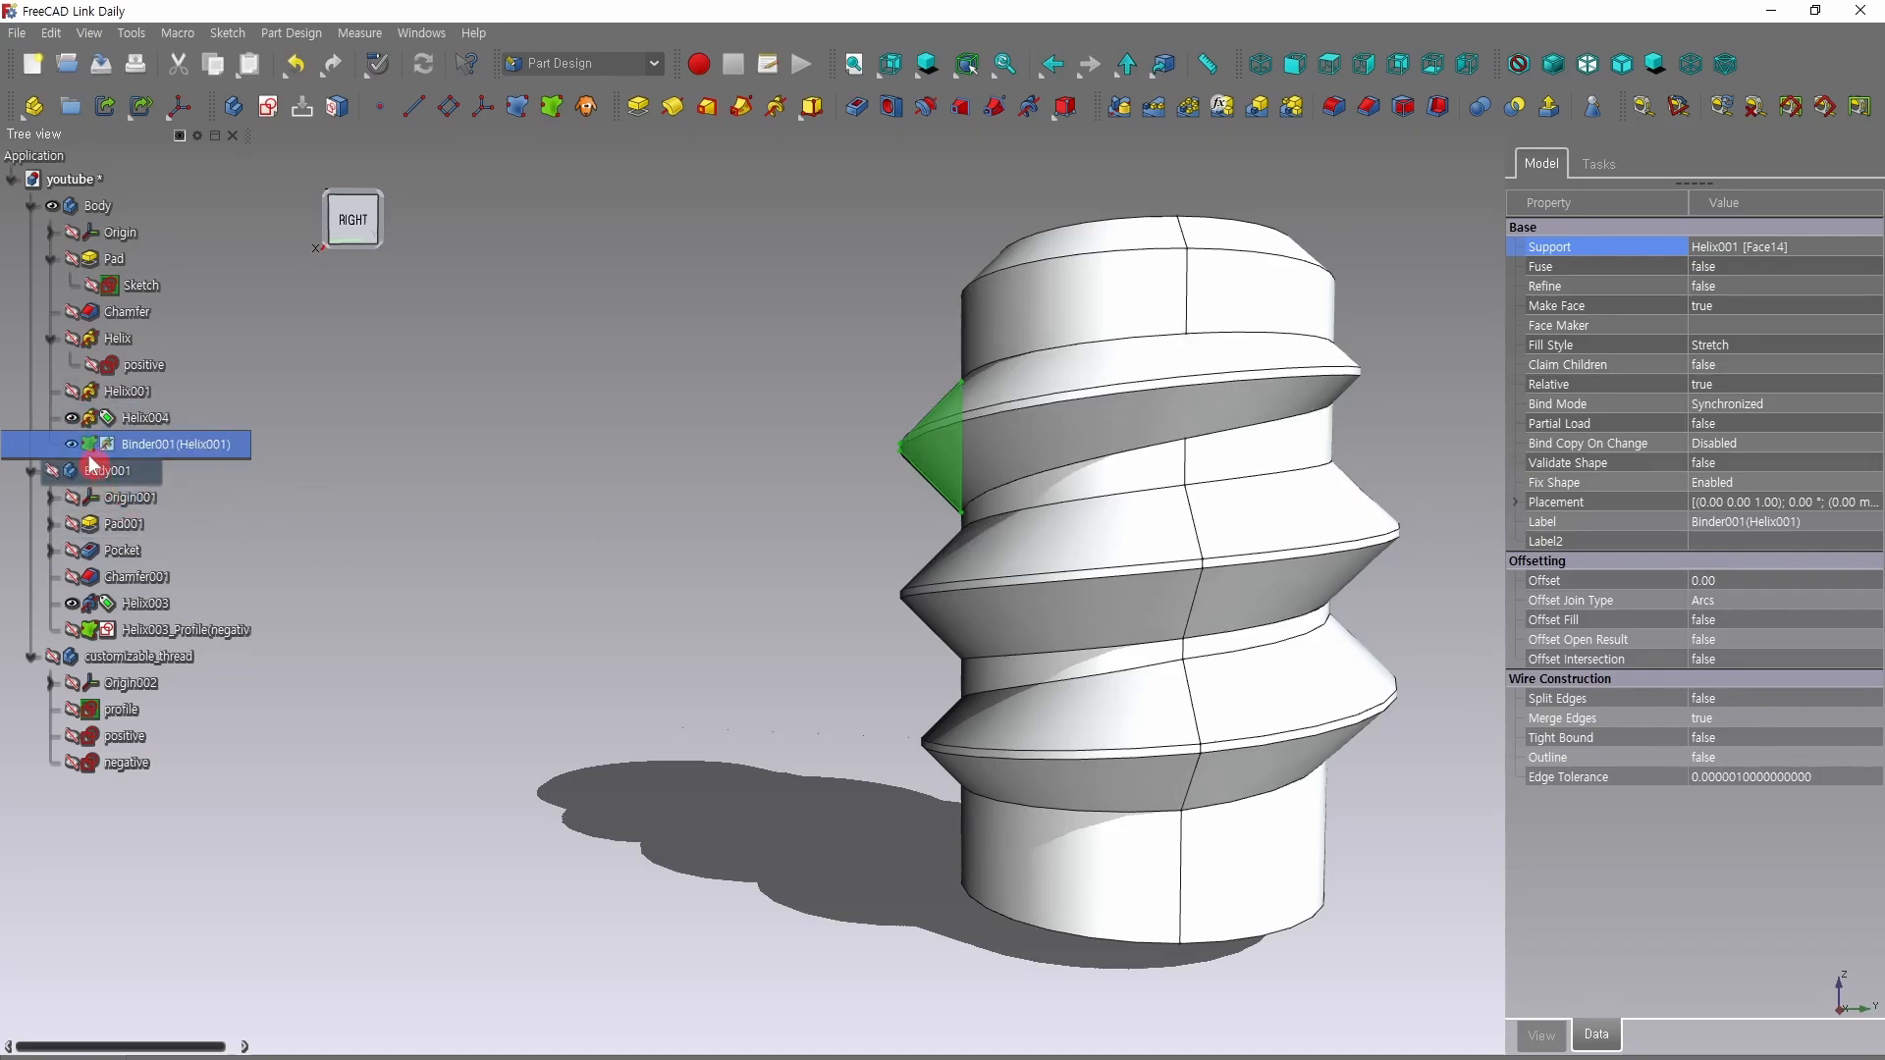
left_click(71, 446)
left_click(413, 510)
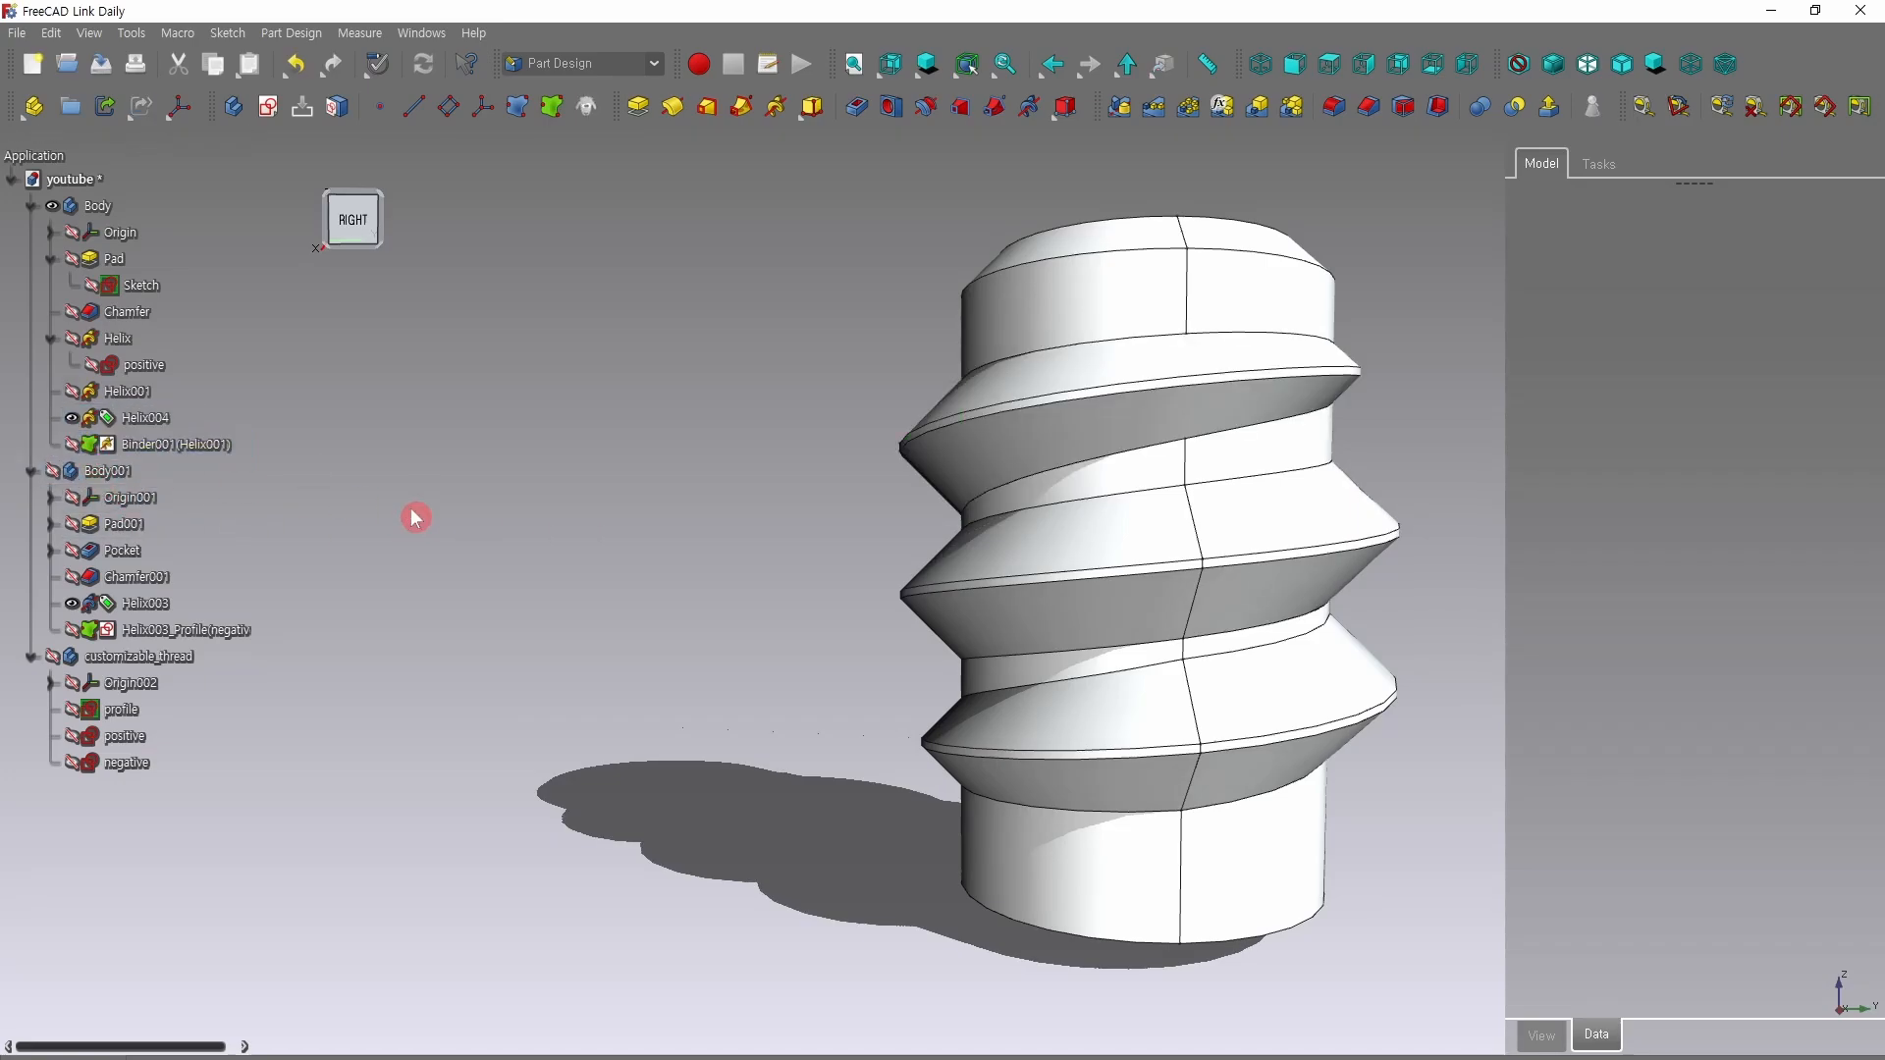
middle_click_drag(530, 536, 355, 435)
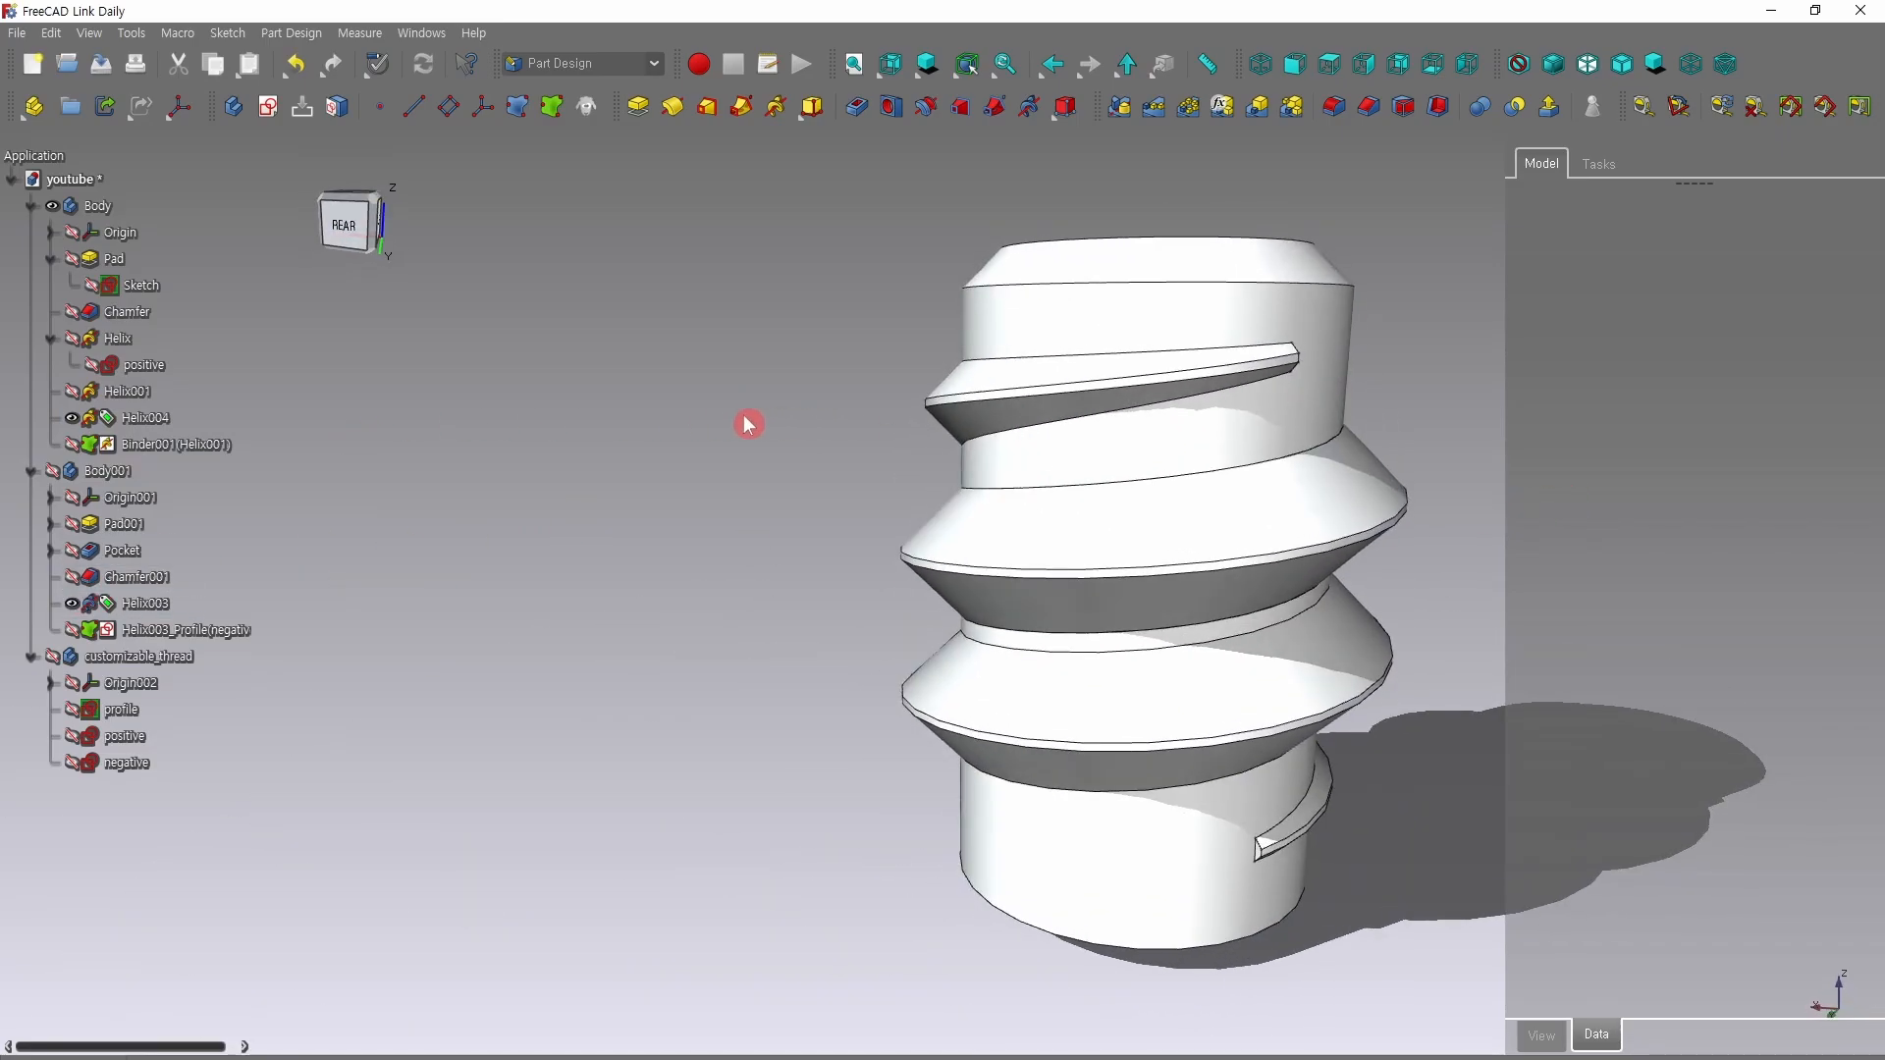
mouse_move(749, 425)
middle_mouse_down()
mouse_move(342, 393)
mouse_move(804, 366)
mouse_move(635, 408)
mouse_move(703, 392)
mouse_move(815, 413)
mouse_move(740, 418)
middle_mouse_up()
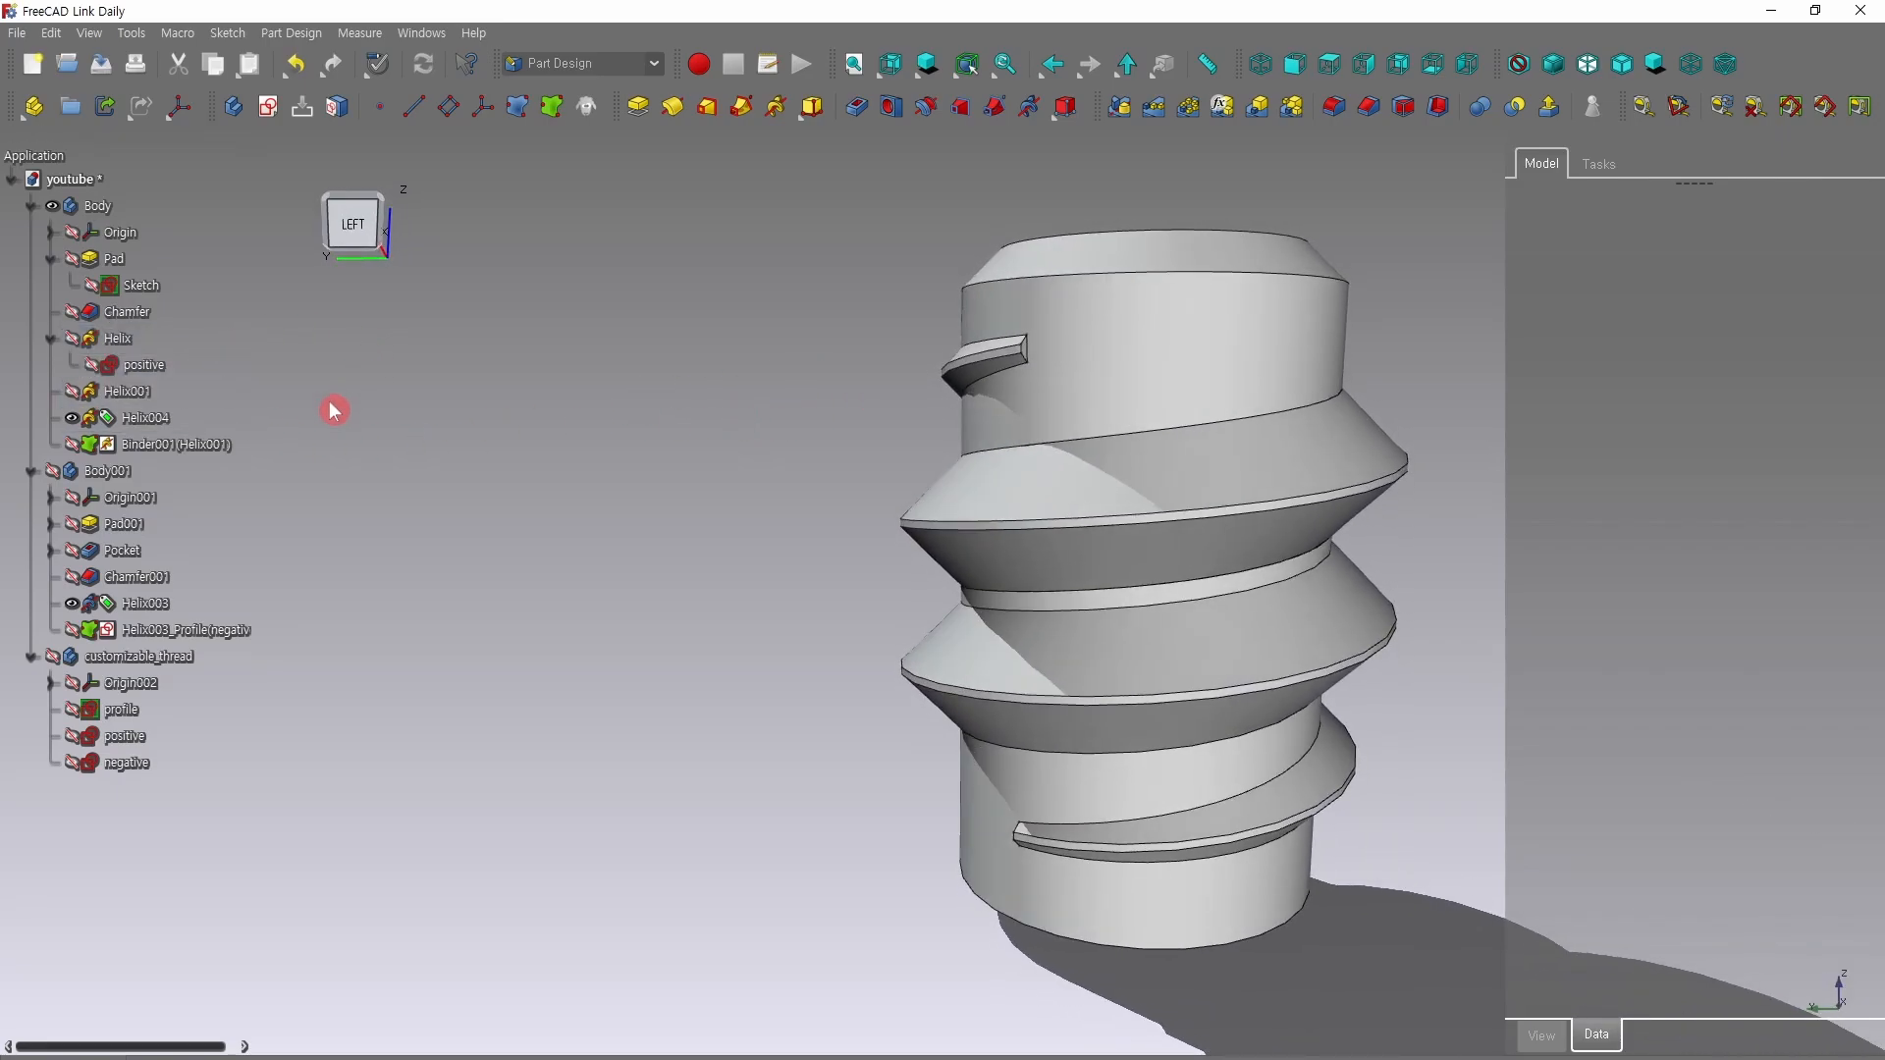
Set Helix004's height to 3 mm and inspect the upper end of the external thread.
left_click(145, 416)
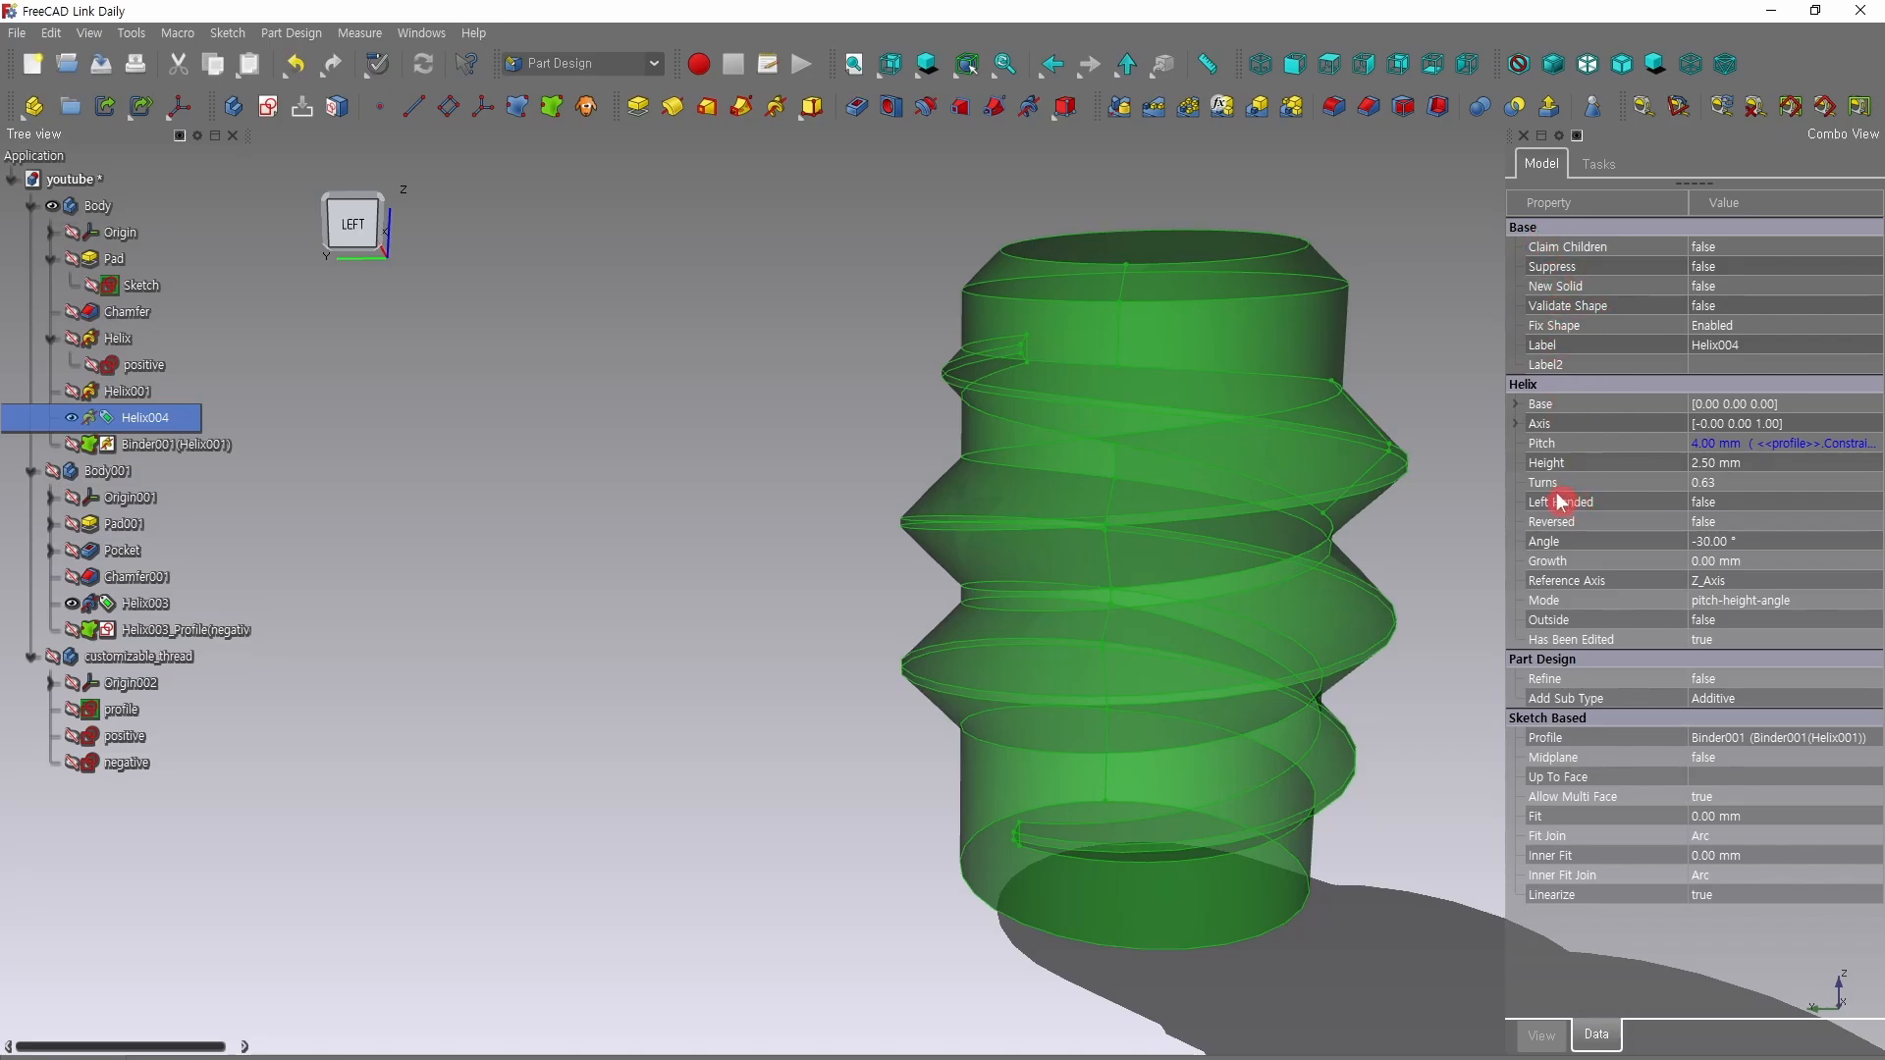
left_click(1705, 467)
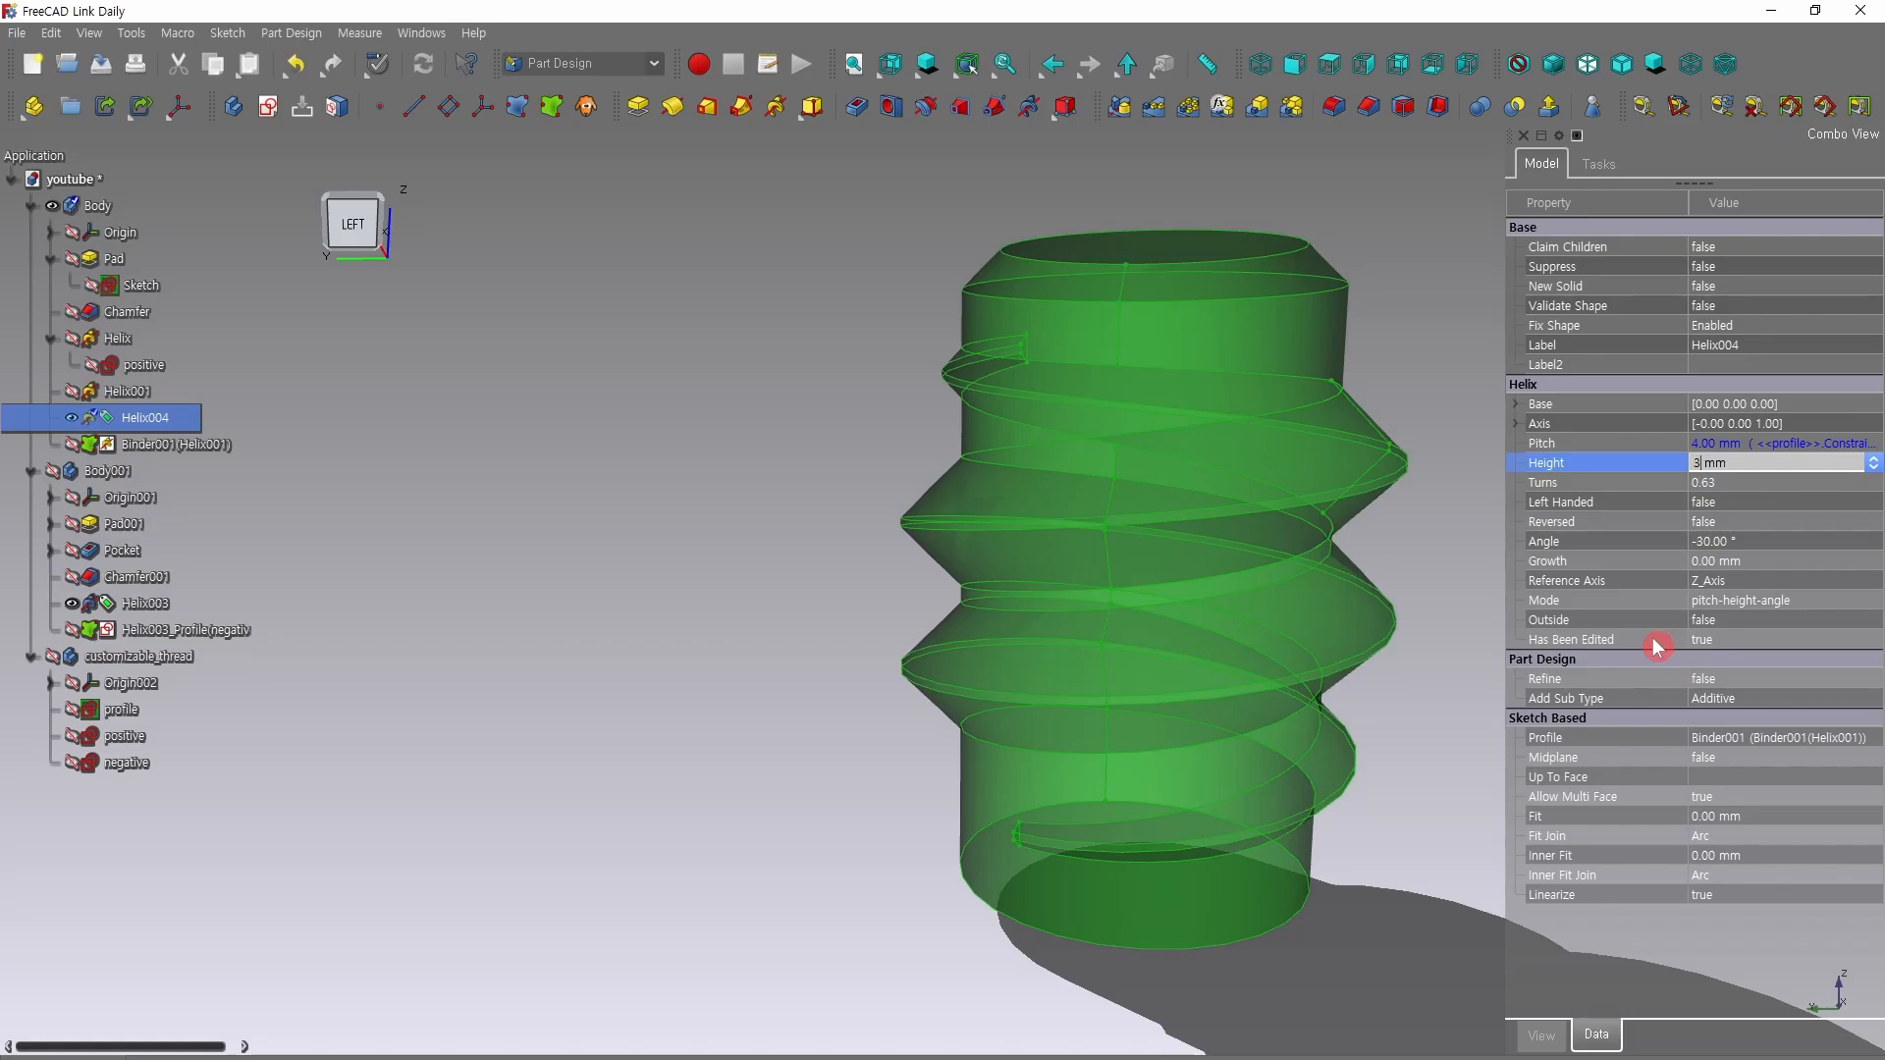
key("Return")
left_click(823, 734)
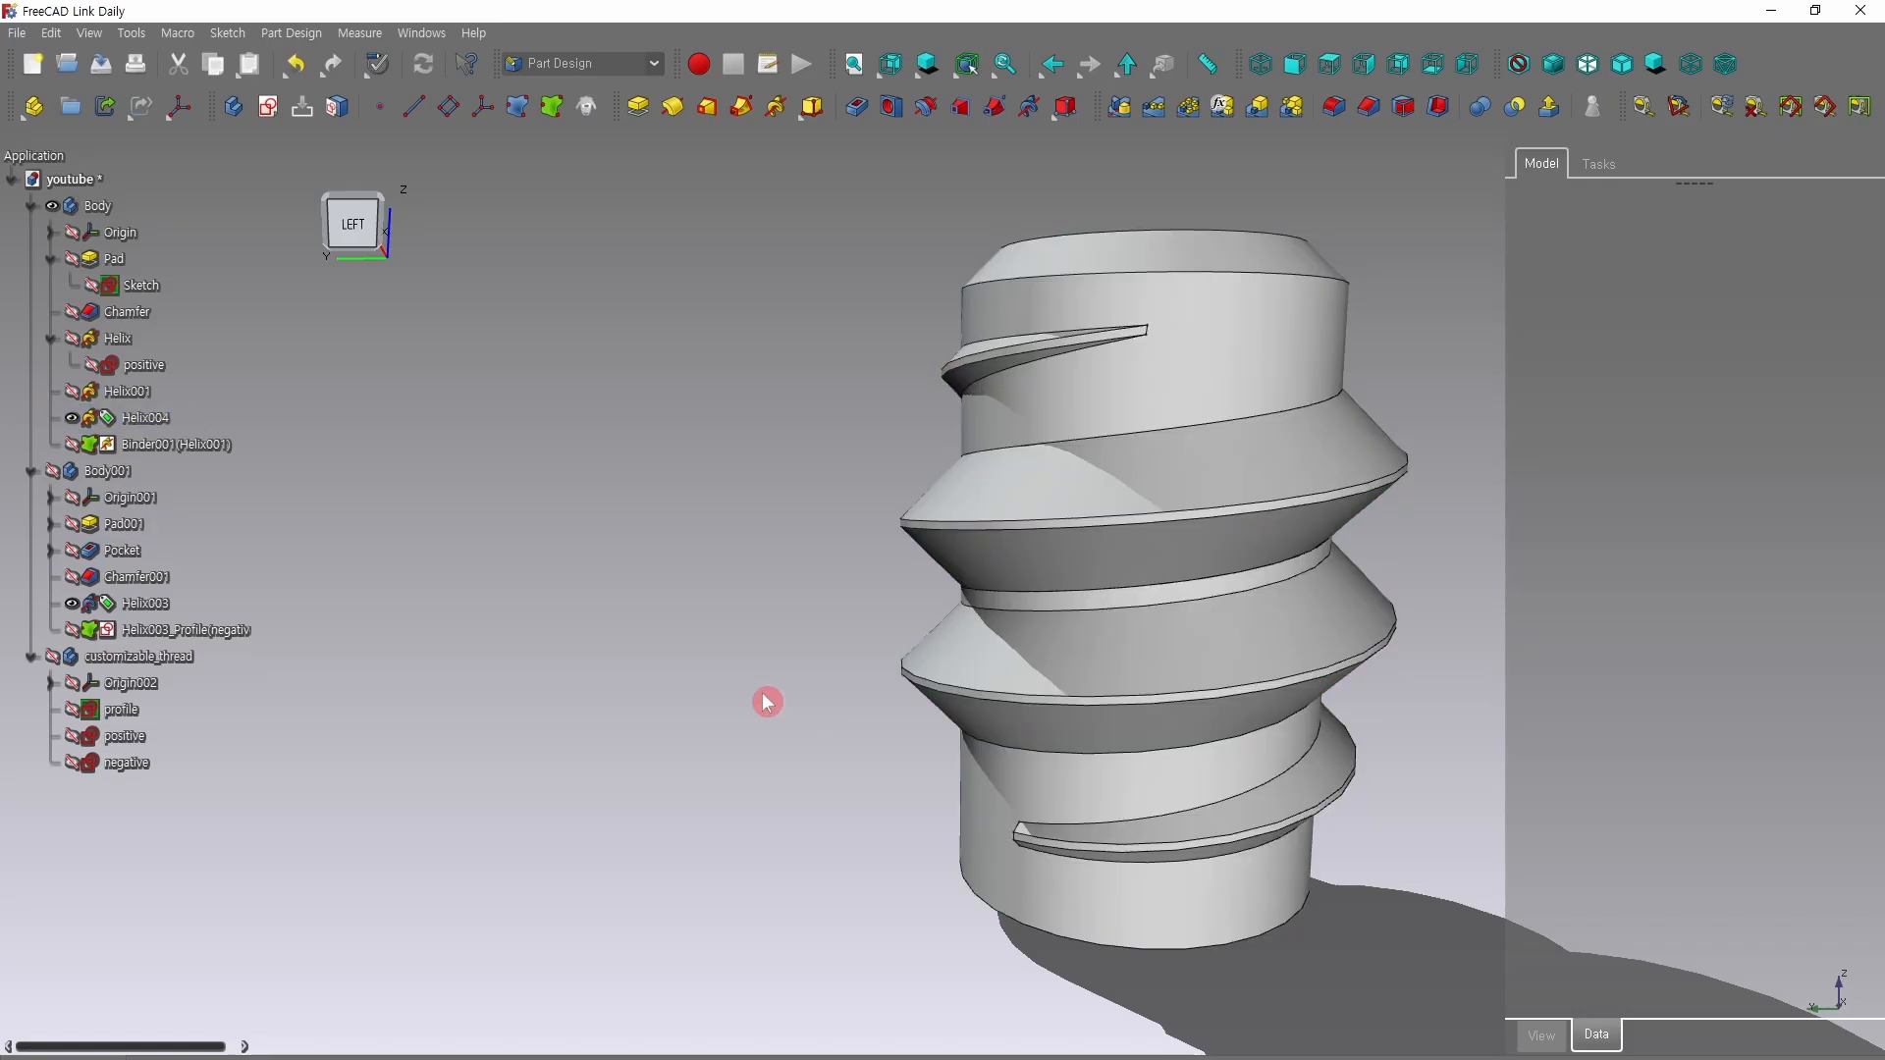
middle_click_drag(766, 701, 678, 737)
scroll(800, 462, "up", 2)
middle_click_drag(854, 476, 606, 543)
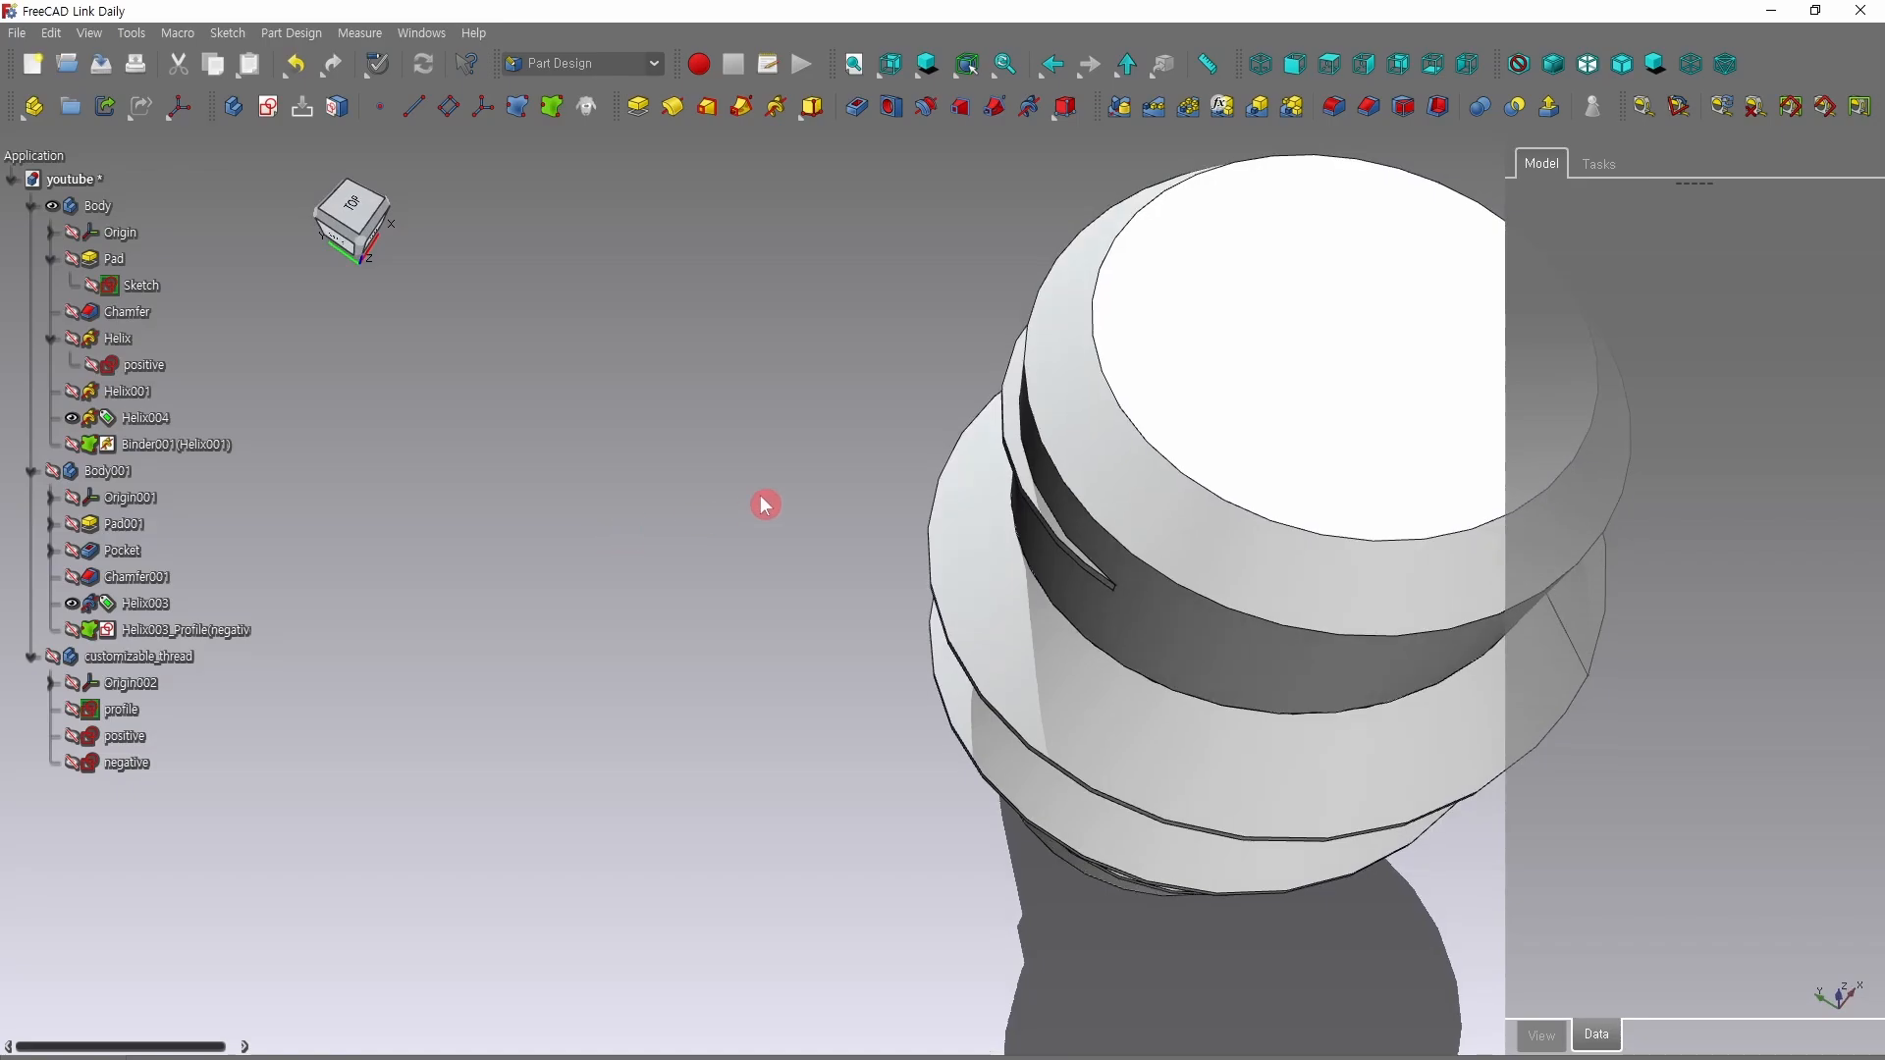
scroll(766, 504, "up", 2)
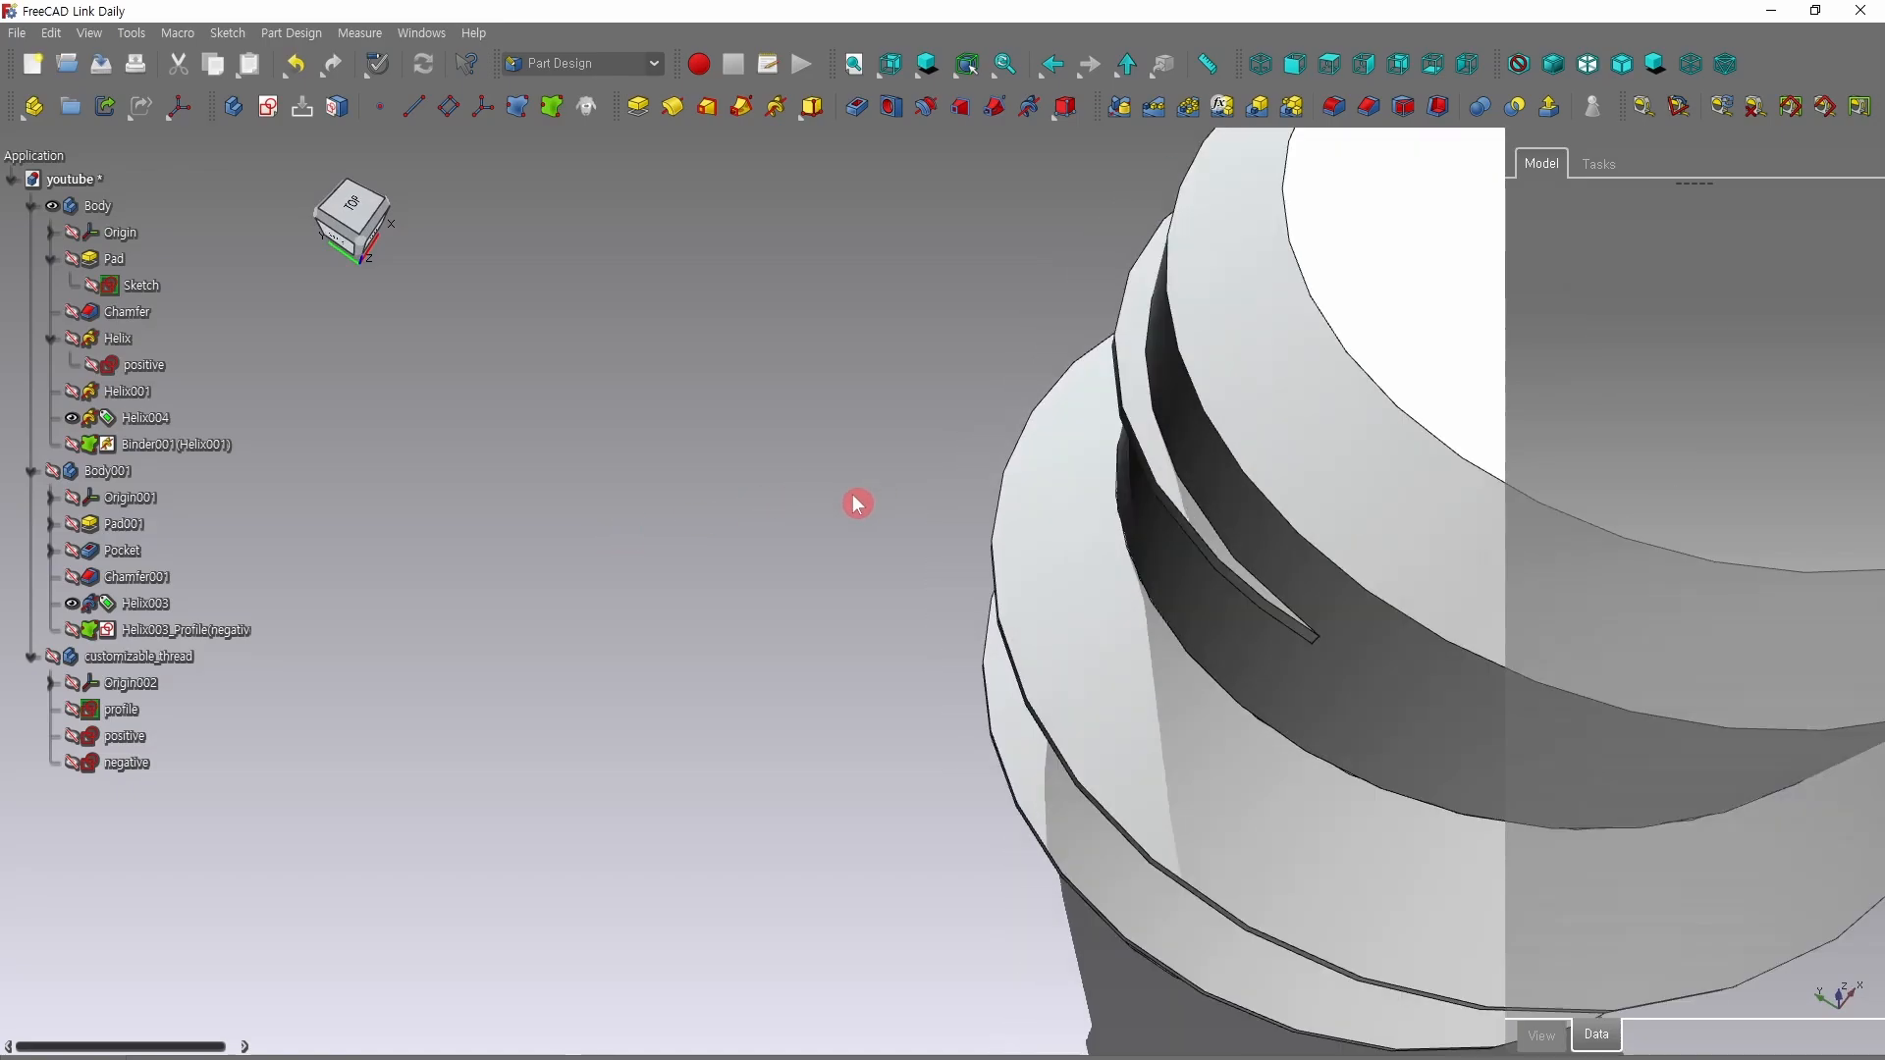
middle_click_drag(857, 504, 1469, 981)
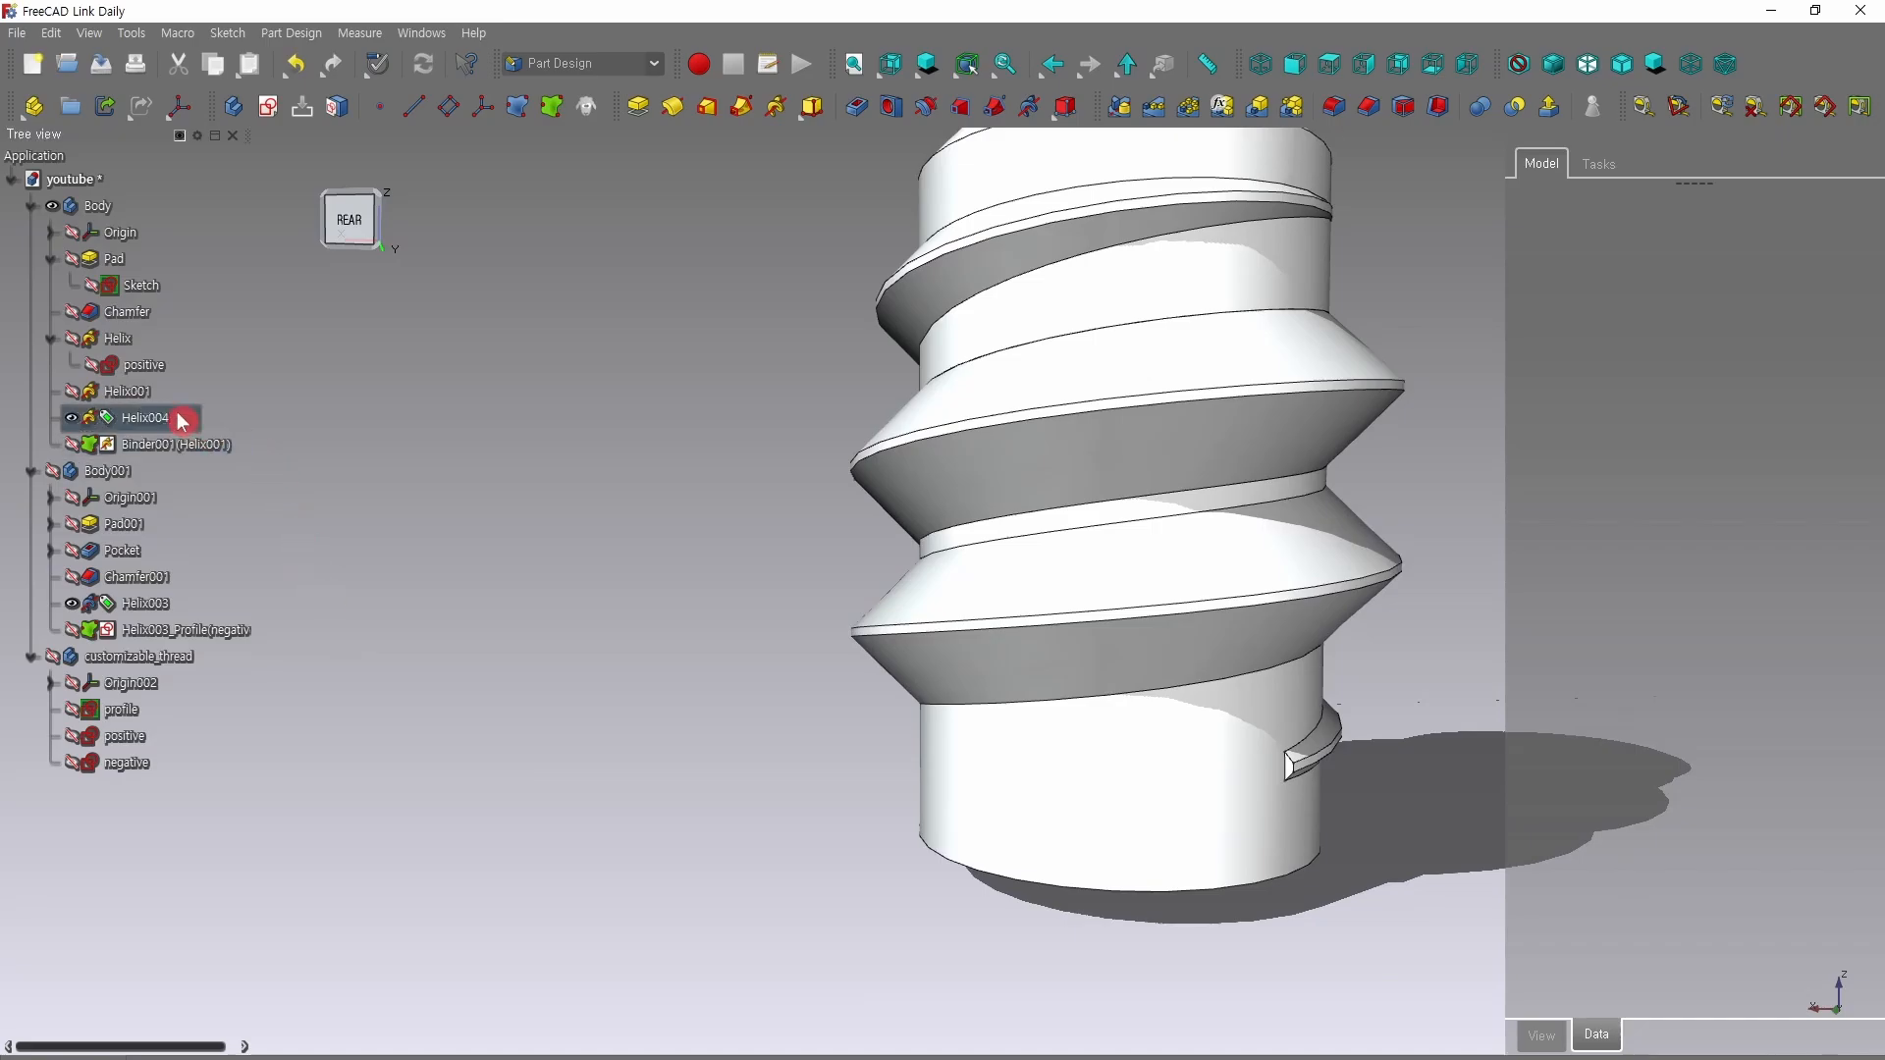
Set Helix001's height to 3 mm and inspect the lower end of the external thread.
left_click(152, 391)
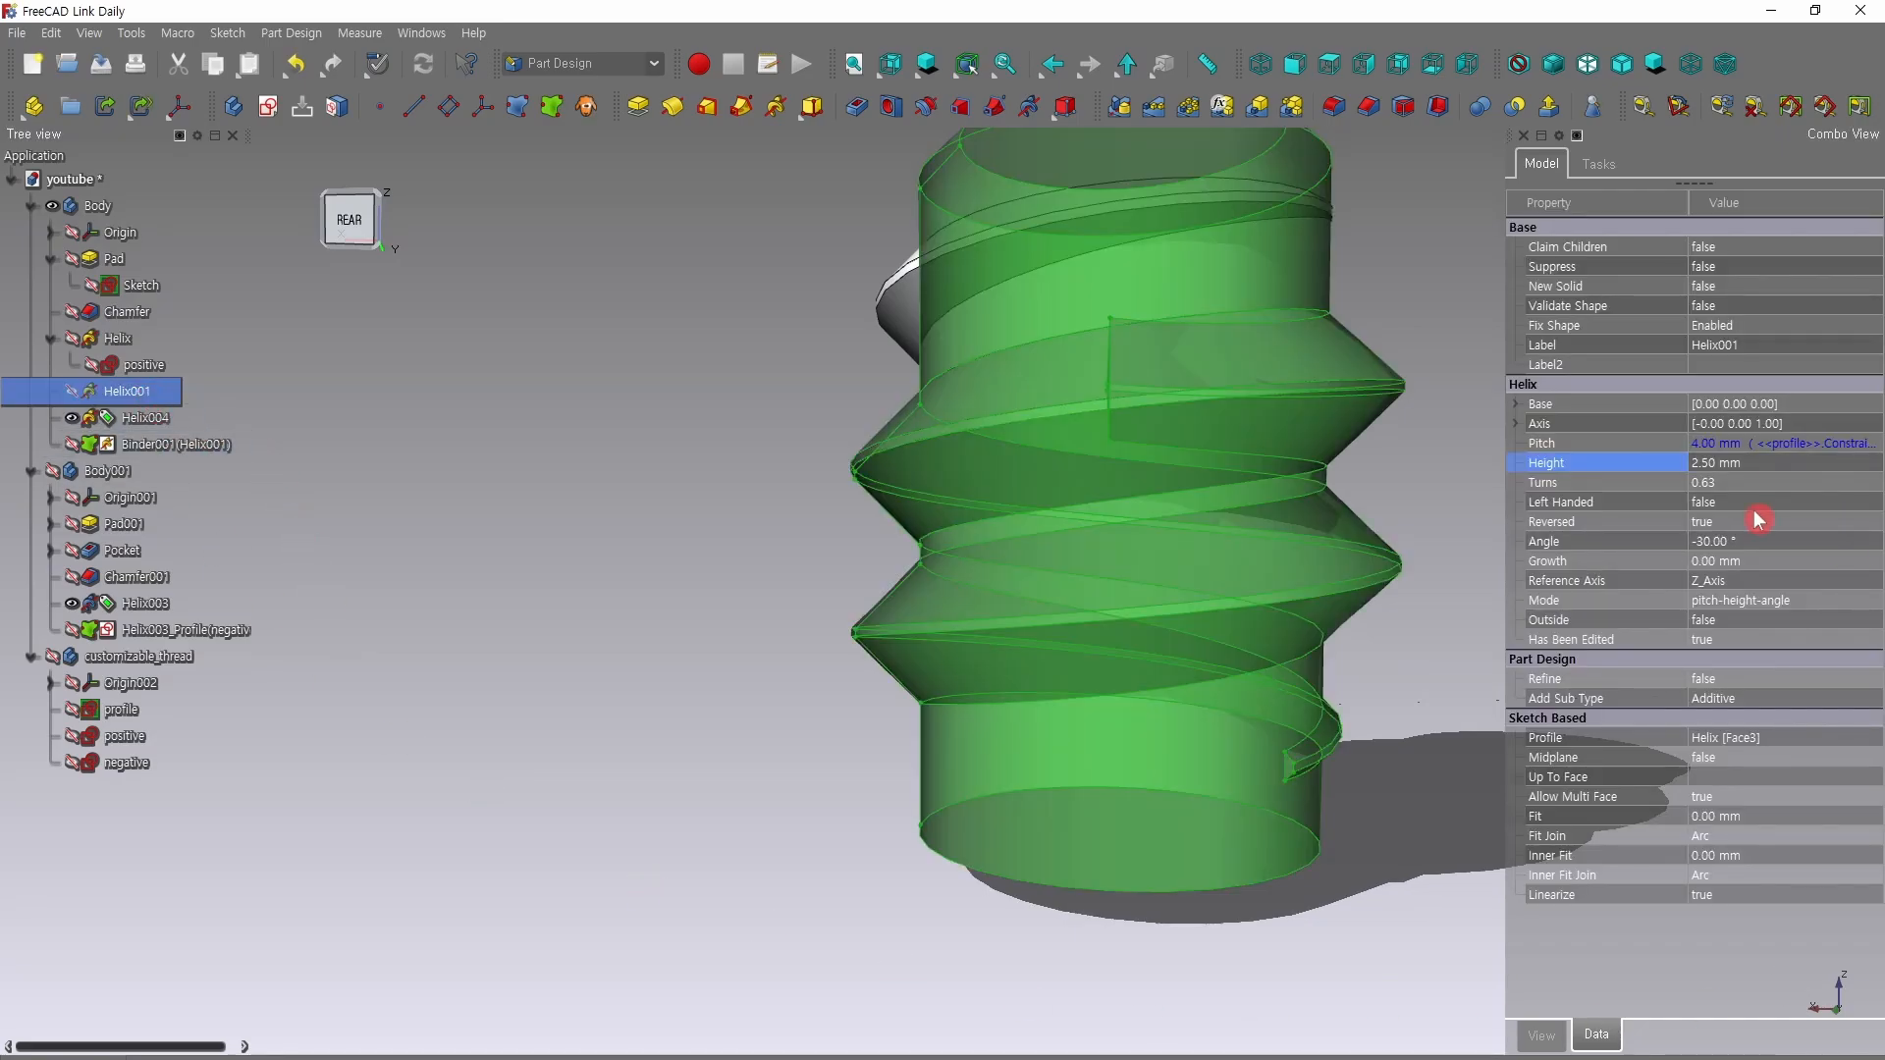
left_click(1710, 467)
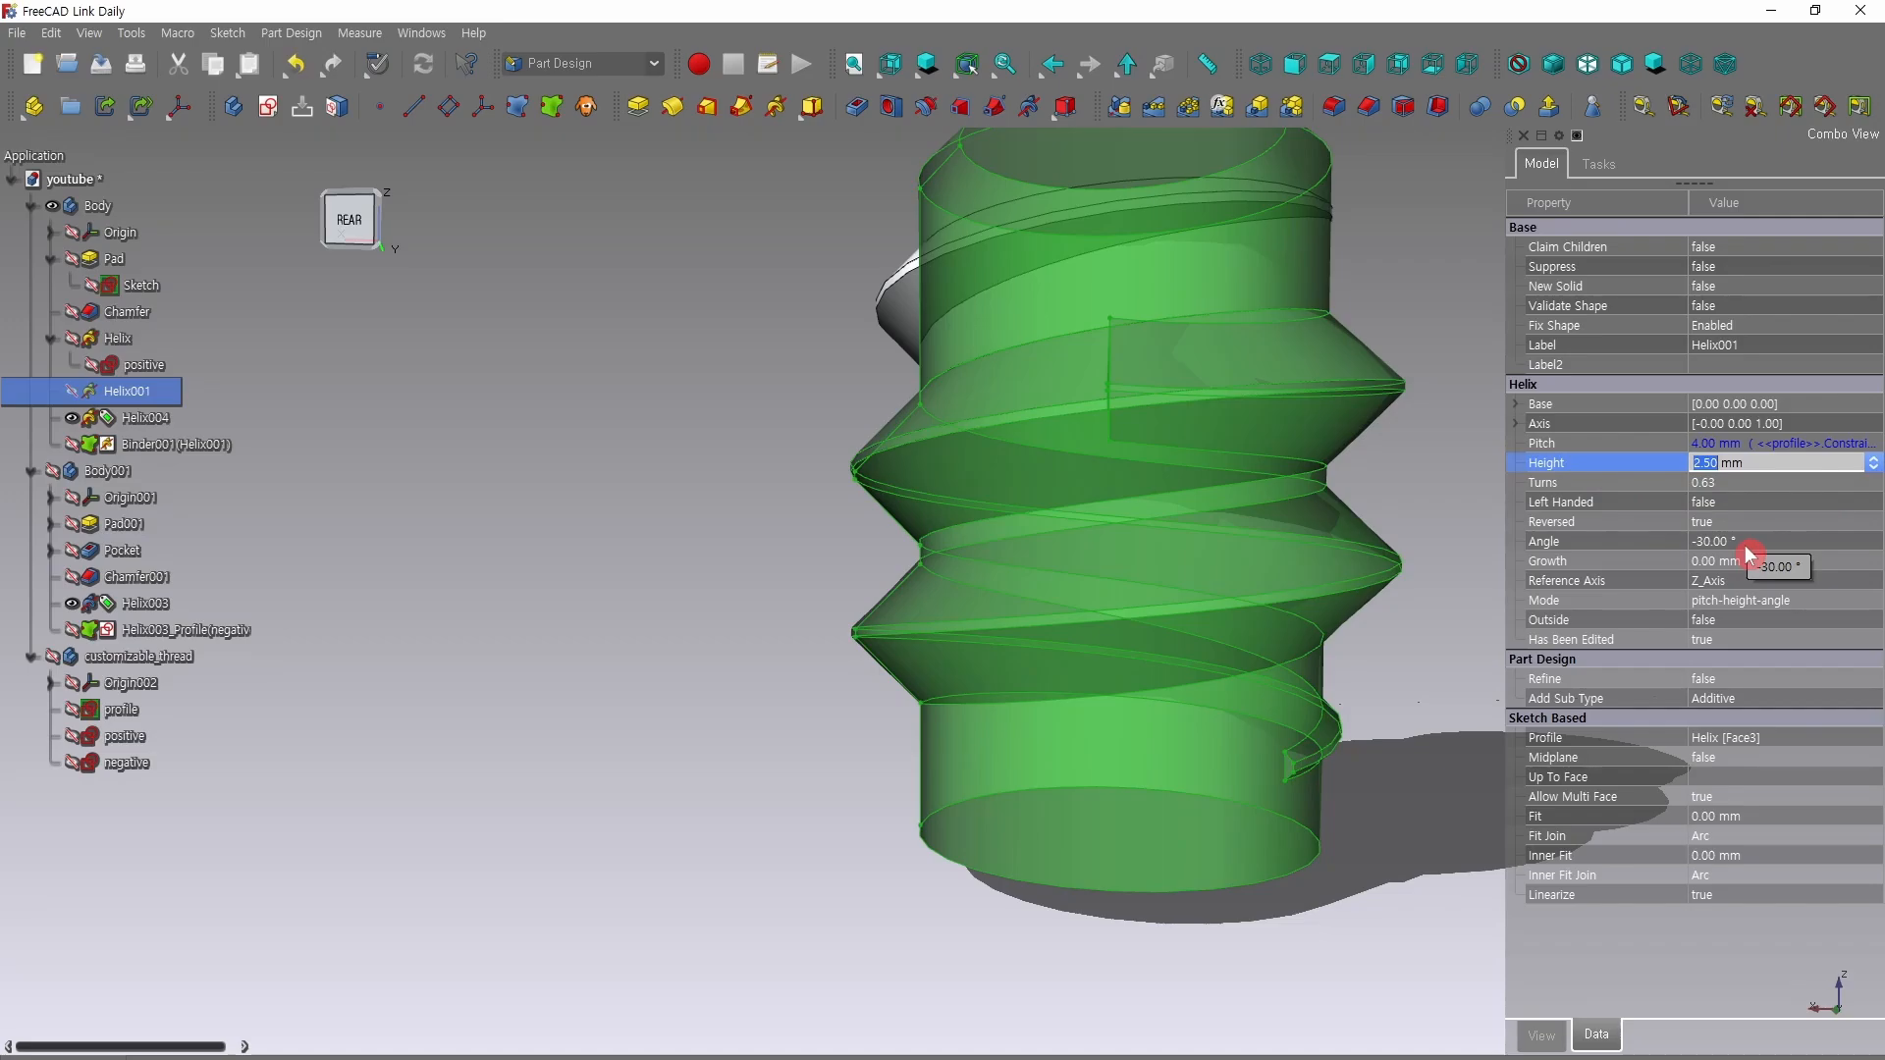
type("3")
key("Return")
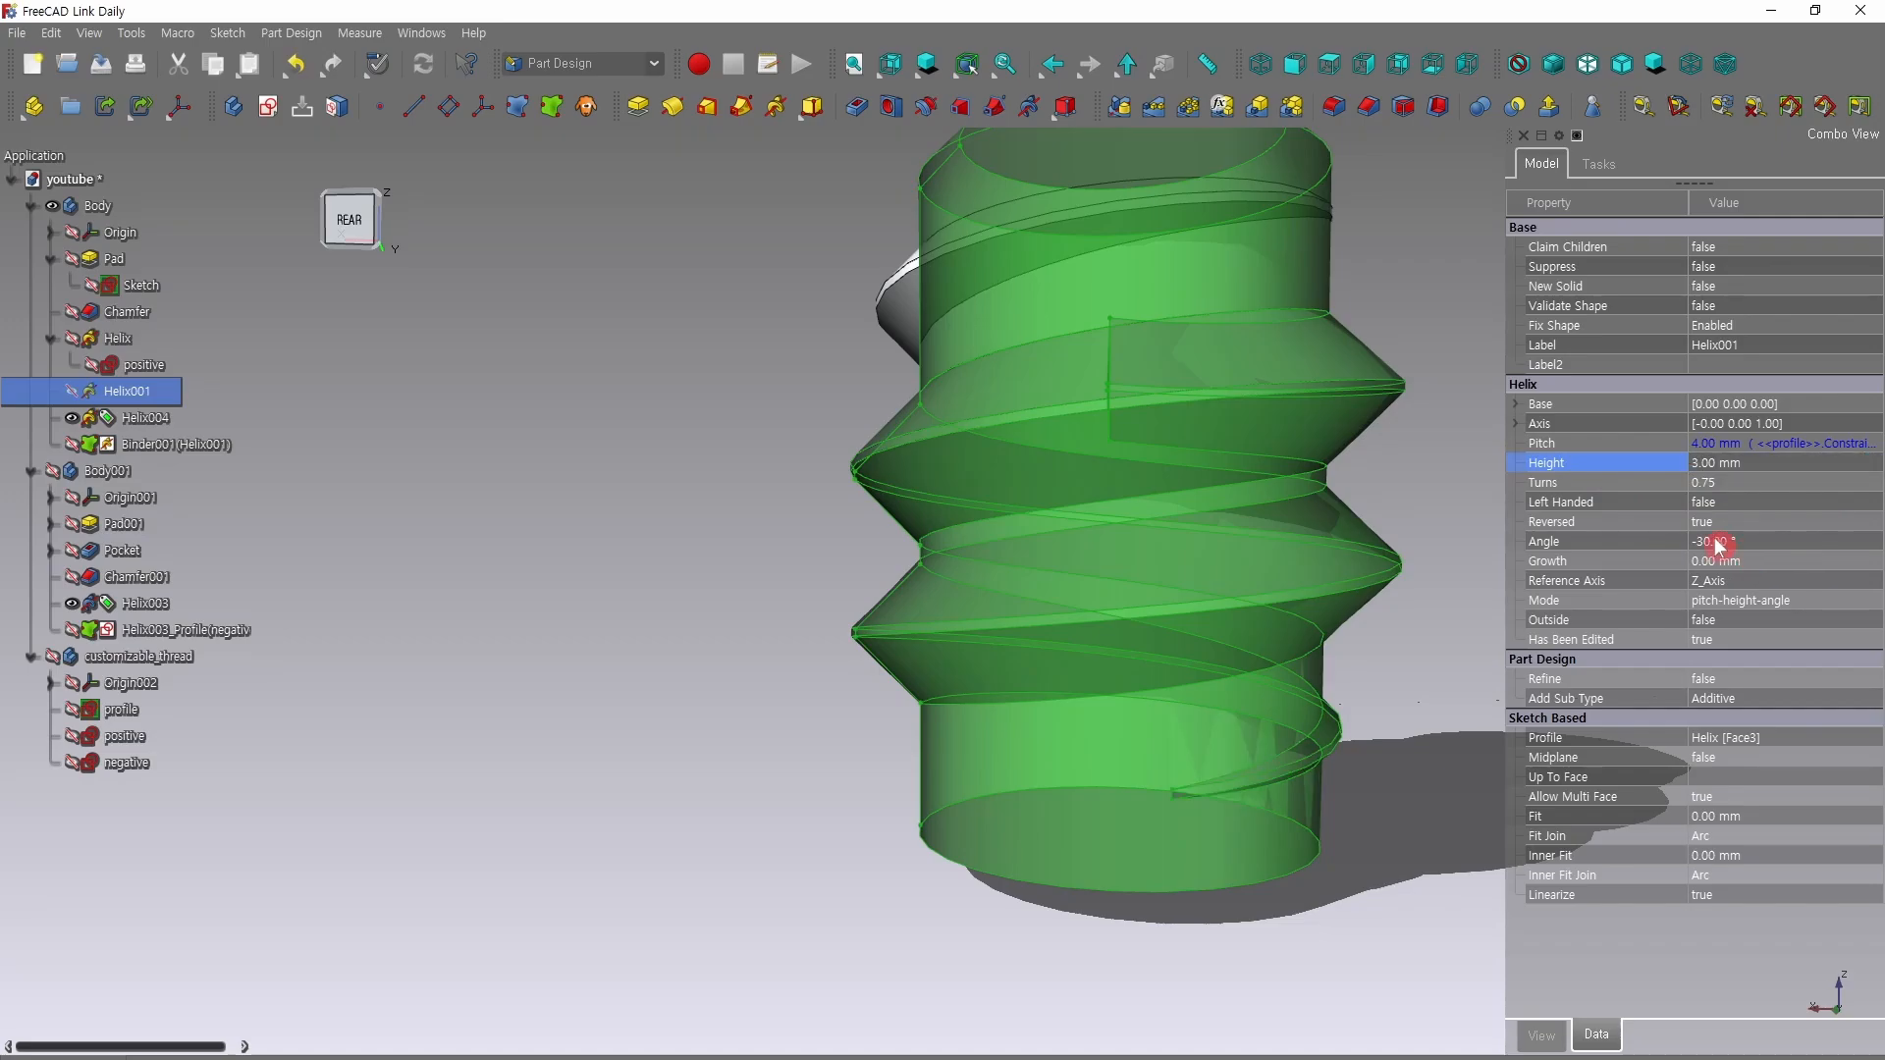
left_click(1420, 893)
middle_click_drag(1414, 901, 1452, 924)
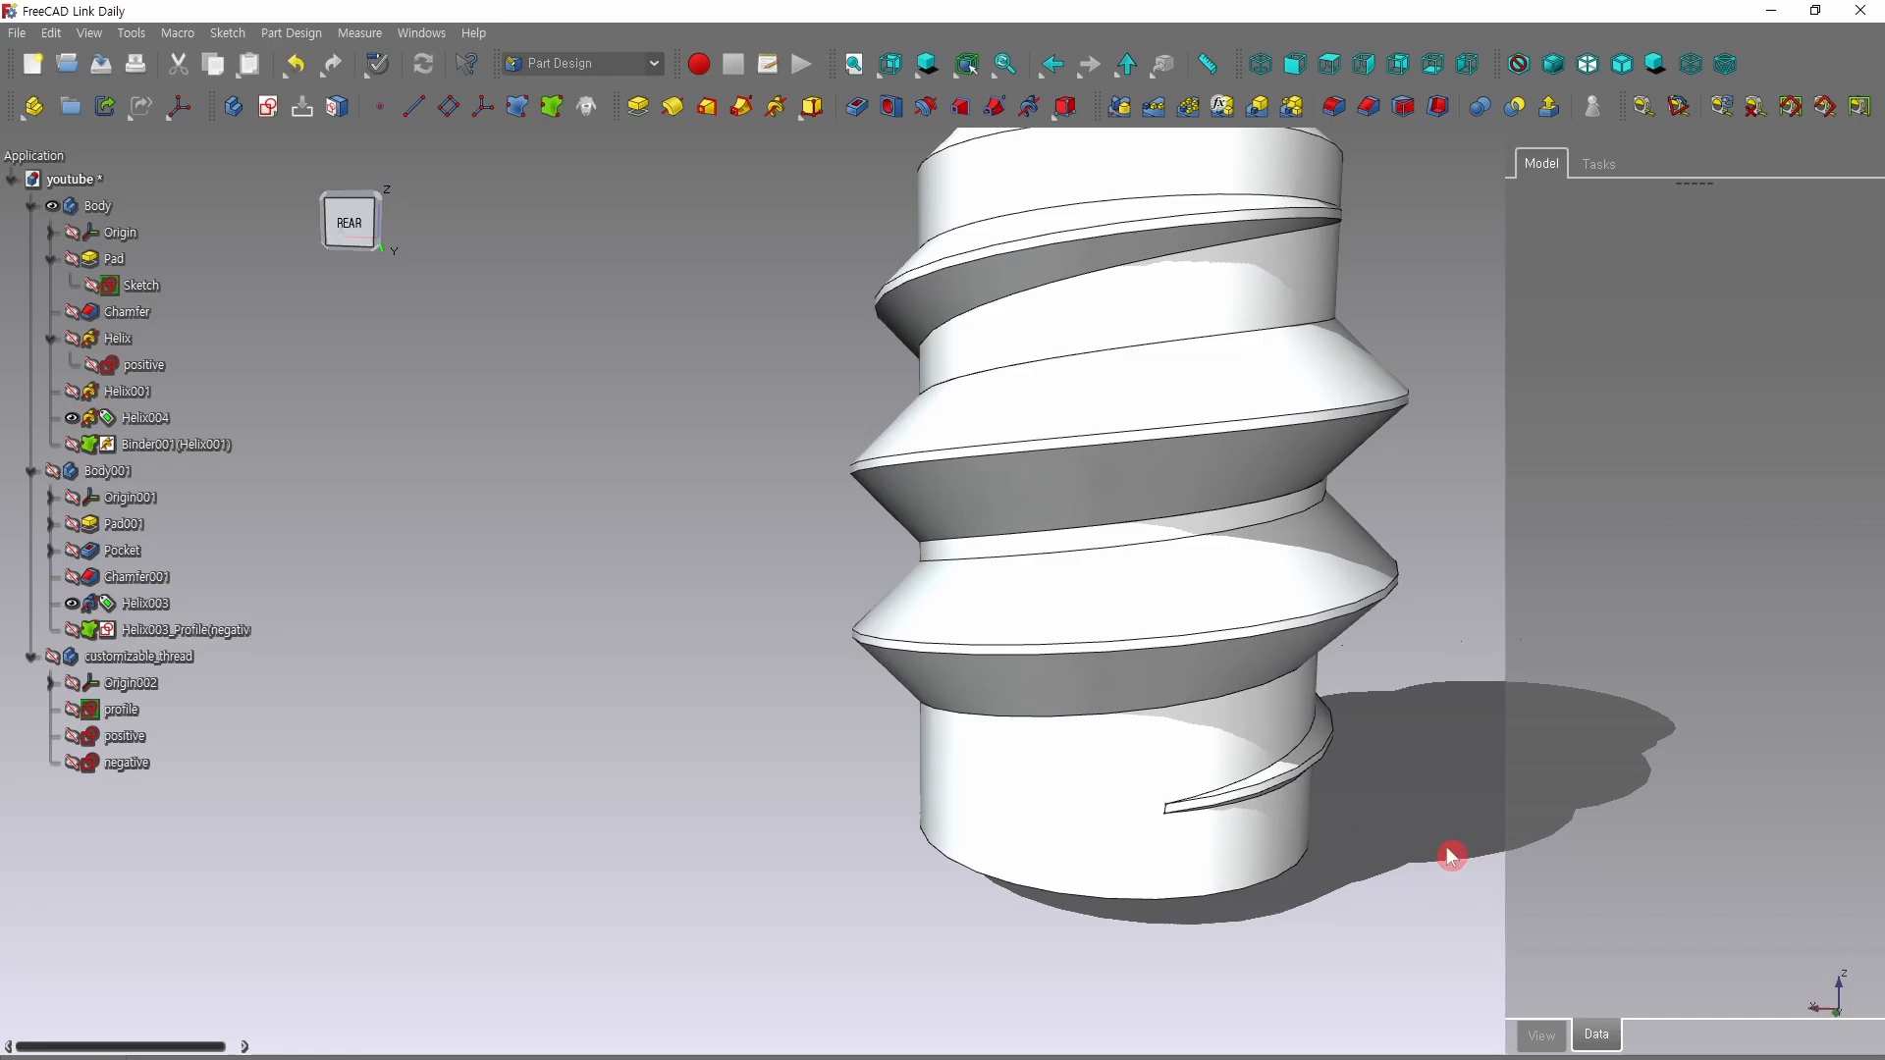
scroll(1446, 846, "down", 1)
middle_click_drag(1465, 459, 1364, 509)
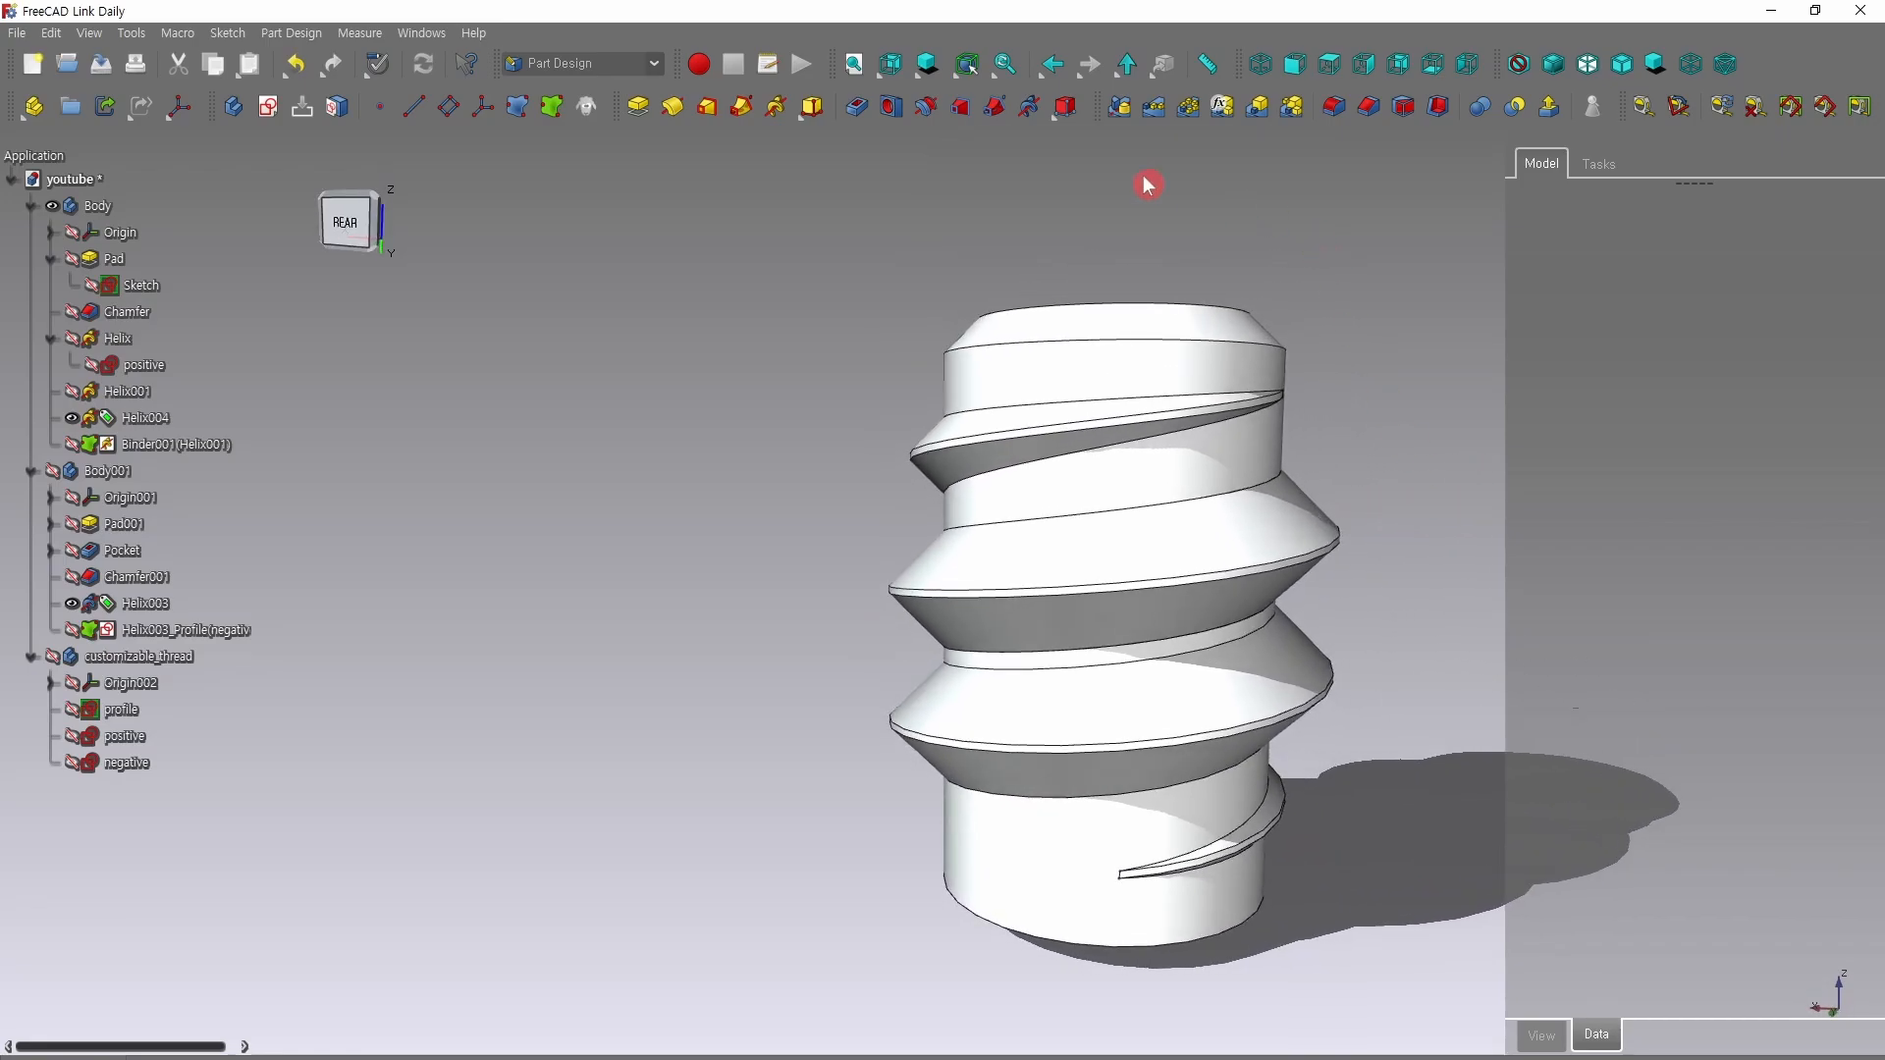
Show Body001 and hide Body to examine the internal thread's lower end on its own.
left_click(52, 472)
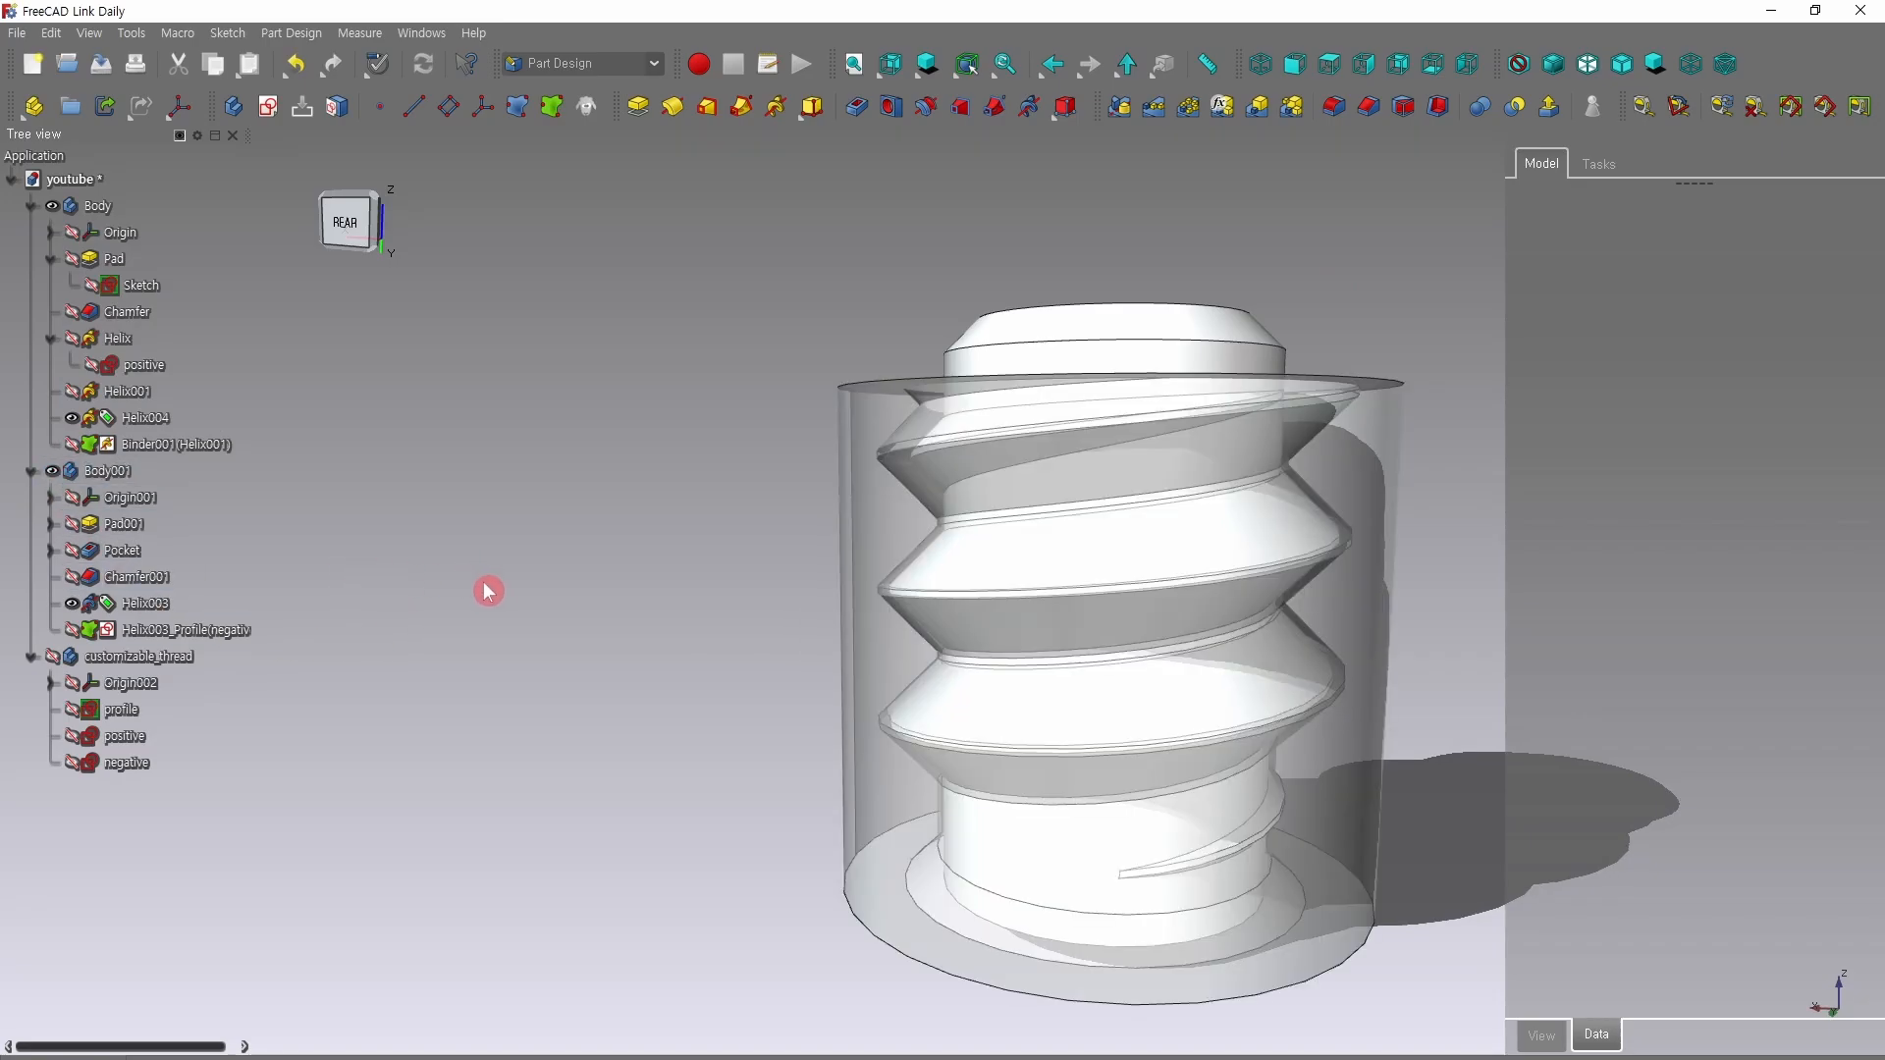
middle_click_drag(492, 586, 1207, 477)
left_click(39, 205)
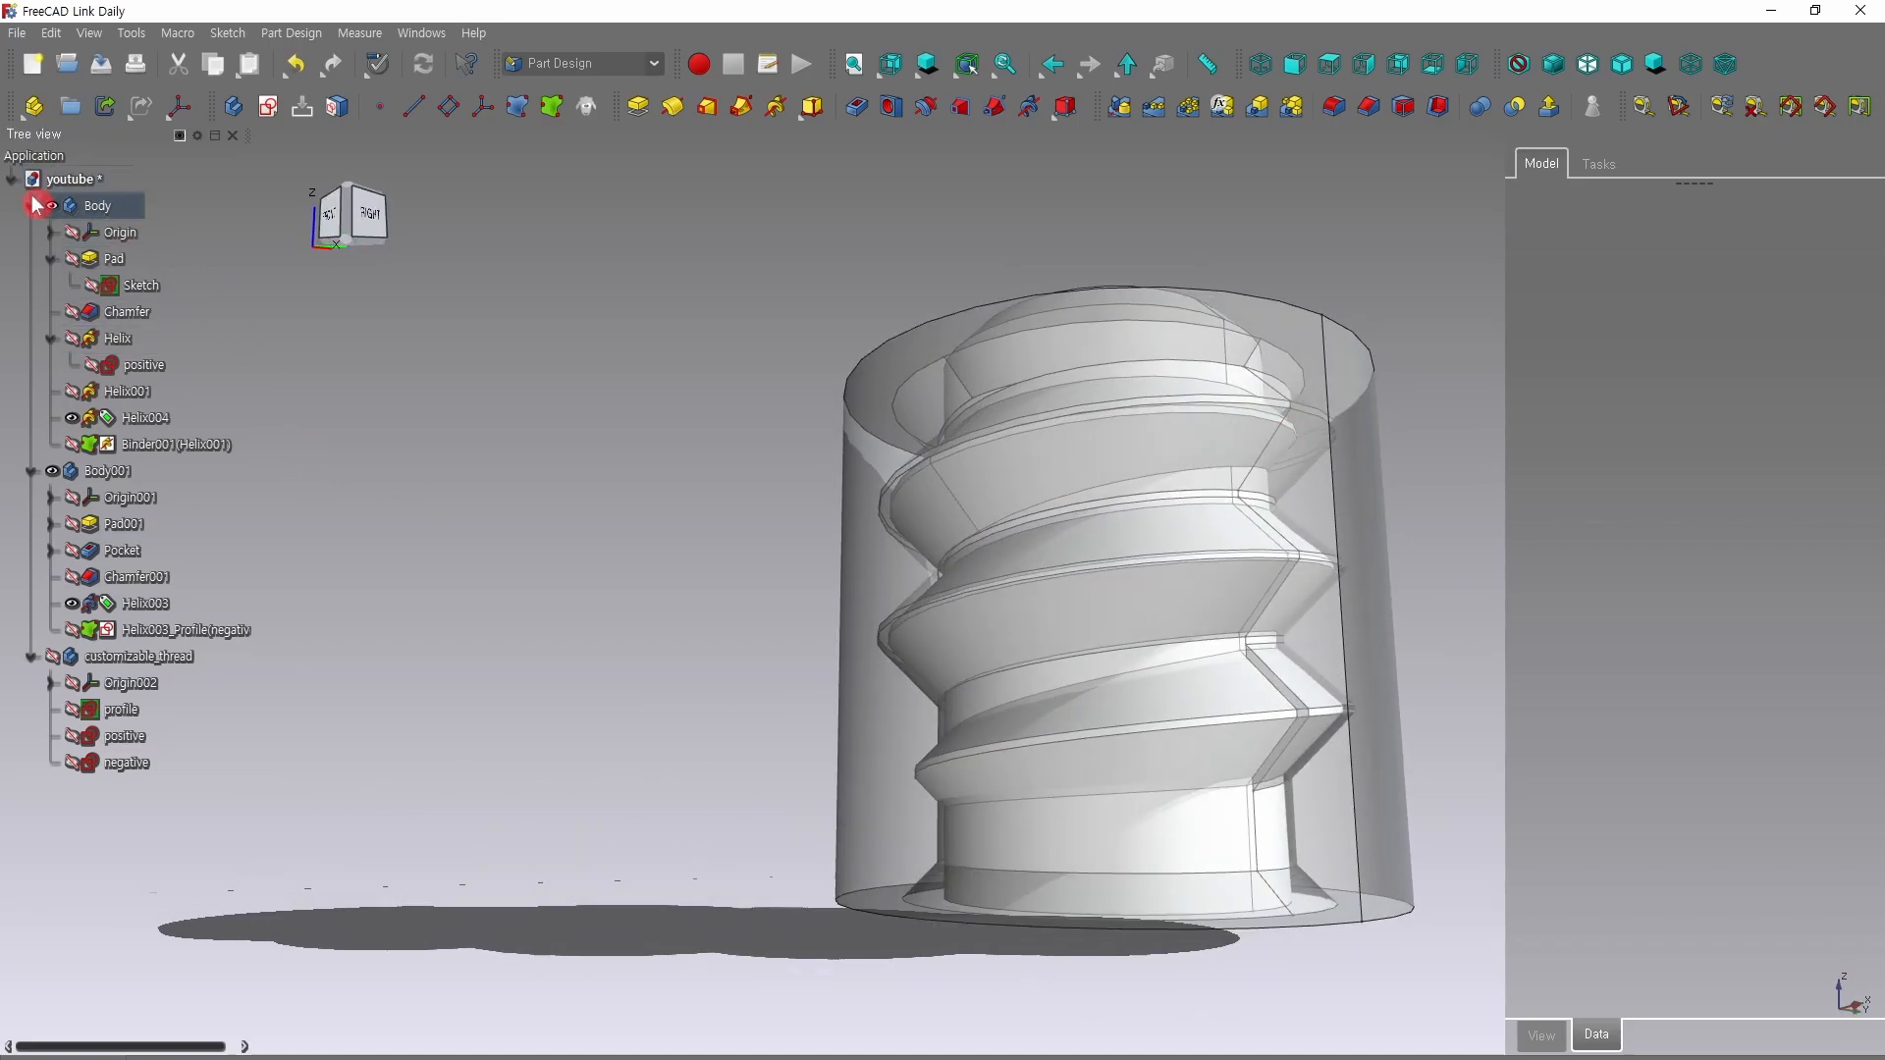
left_click(52, 206)
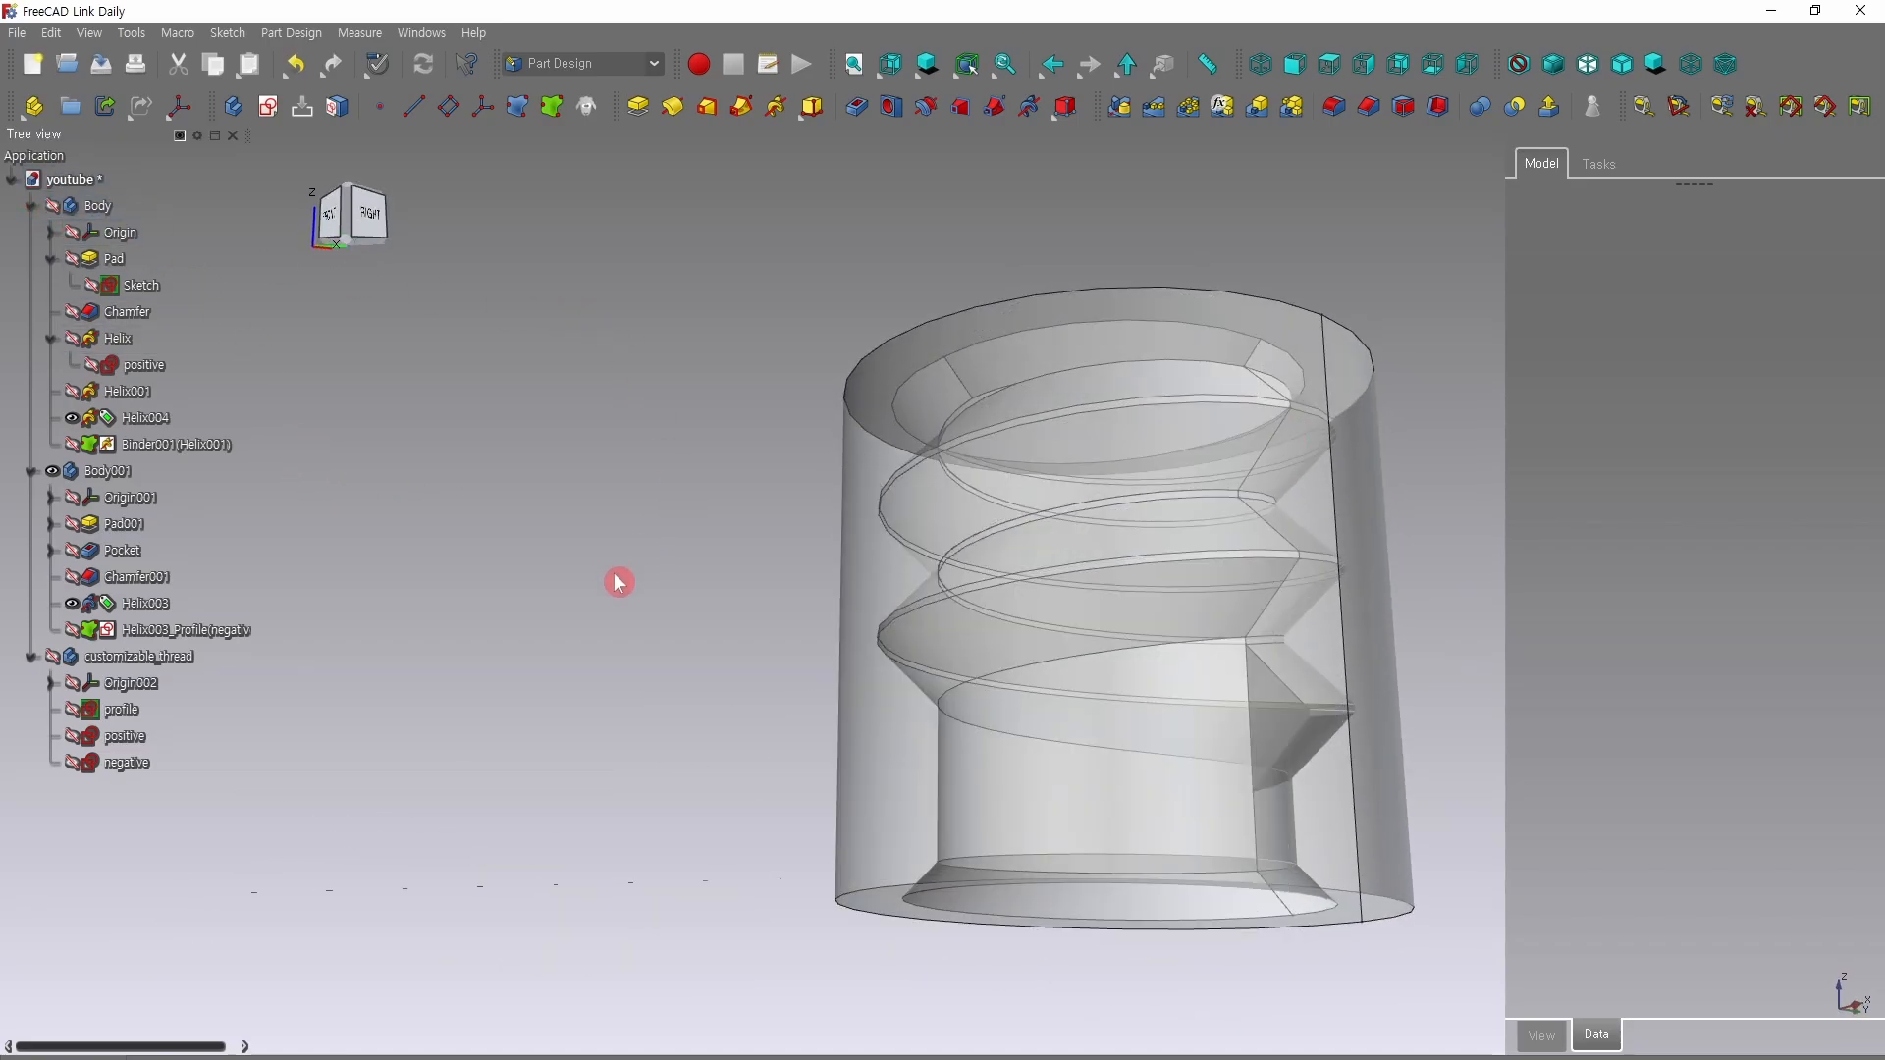
middle_click_drag(622, 580, 590, 493)
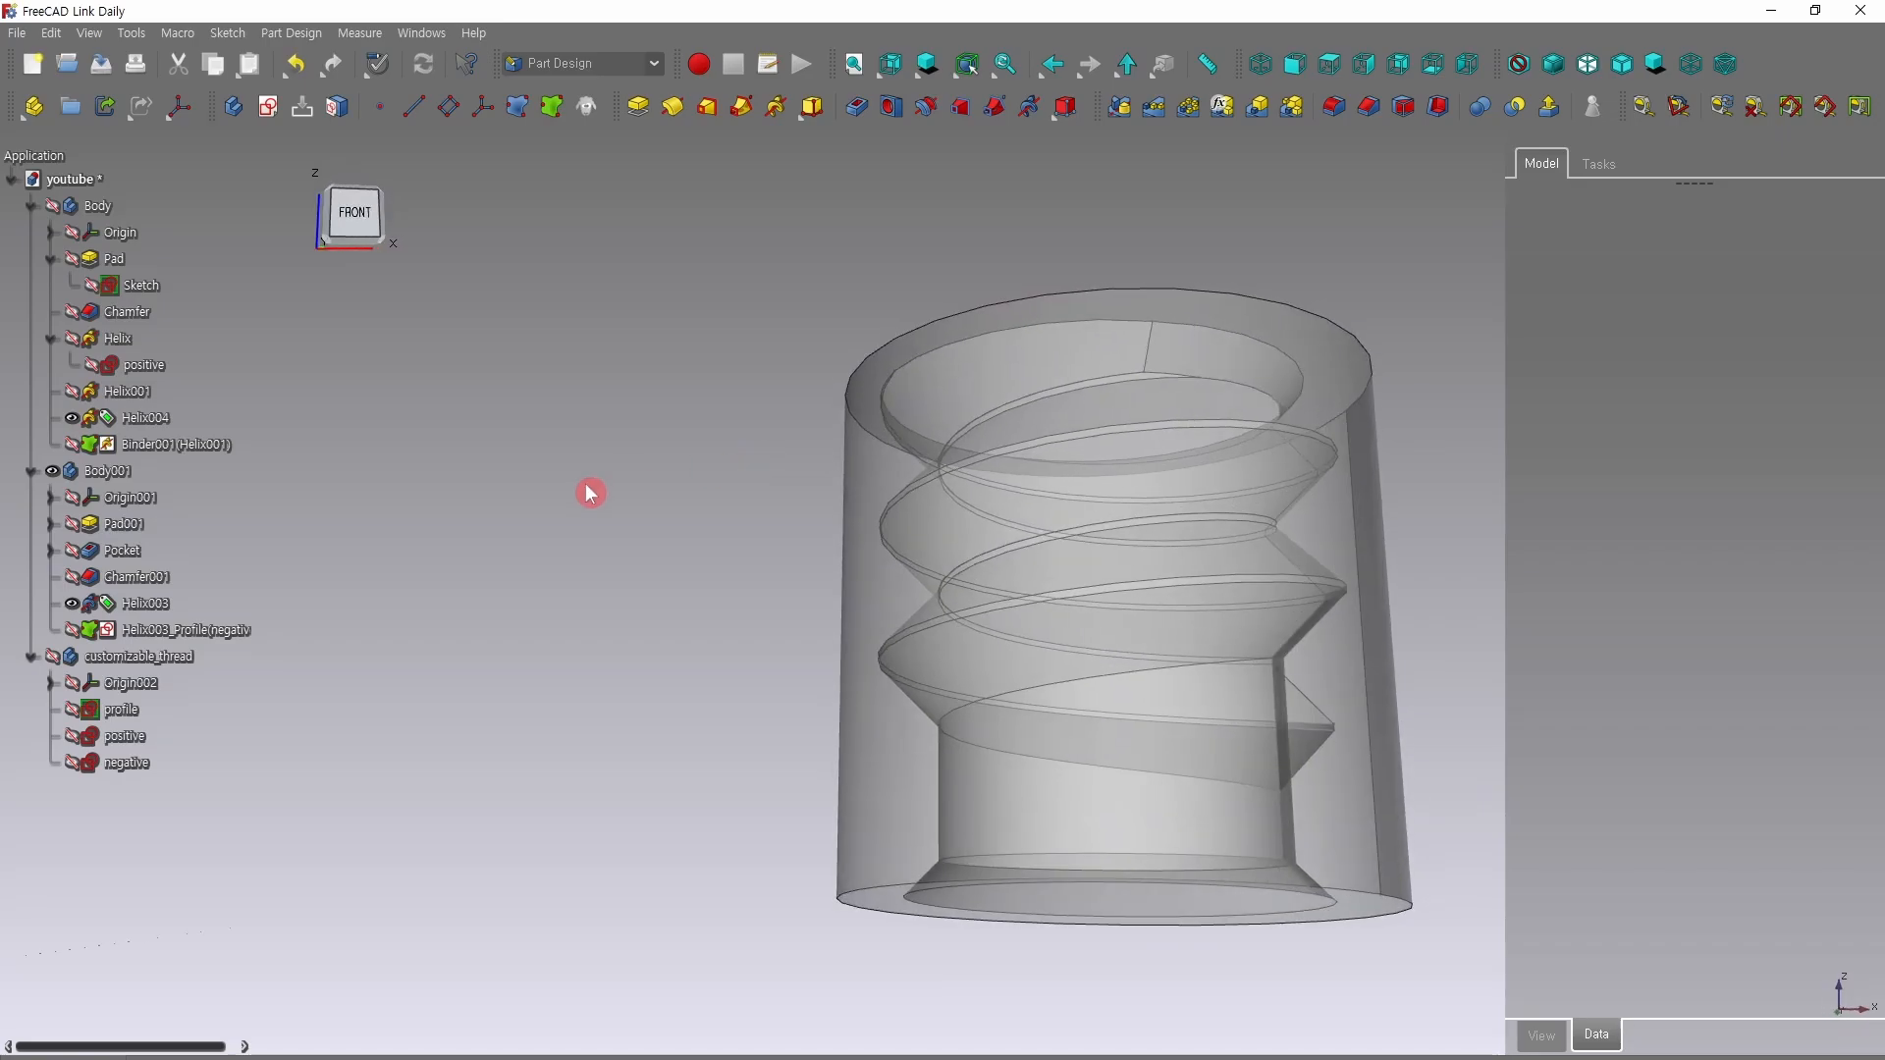
middle_click_drag(759, 462, 1460, 994)
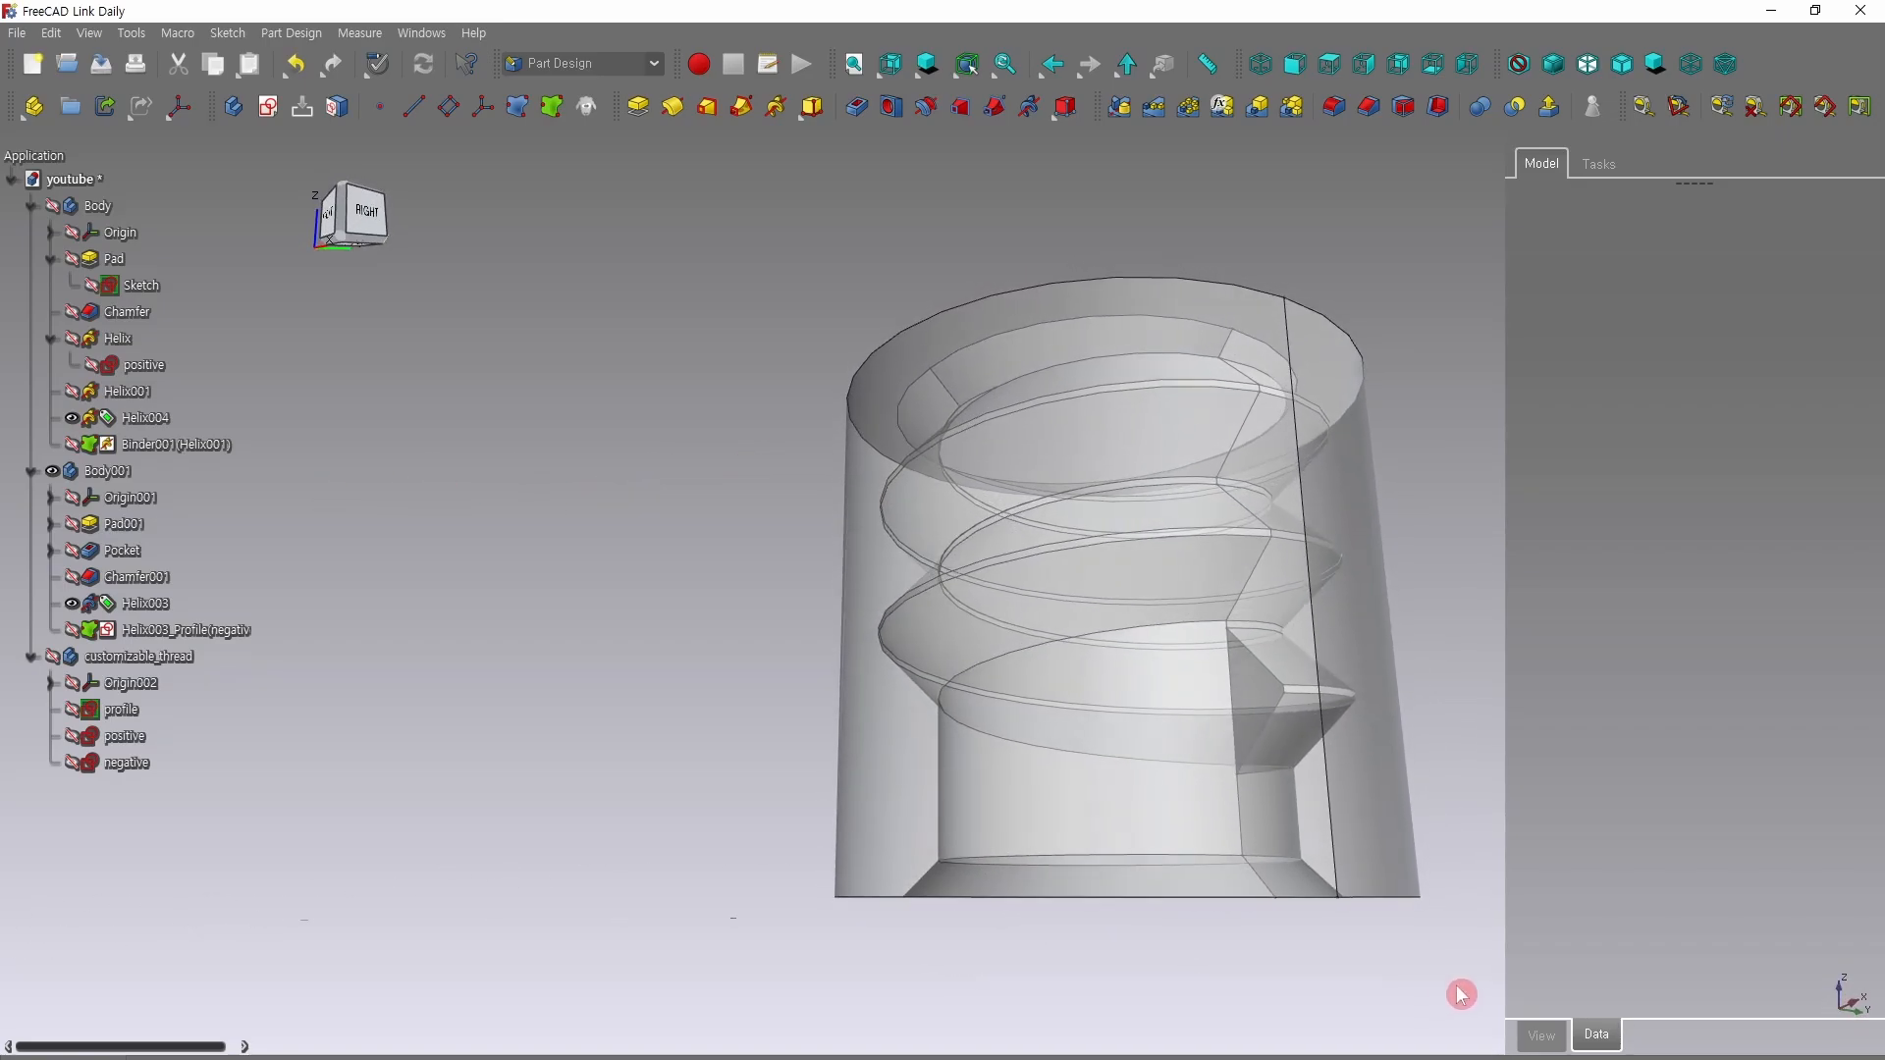
Set the Z placement position of Helix003_Profile(negative) to the formula <<profile>>.Constraints.pitch*-2 and recompute the document.
left_click(179, 638)
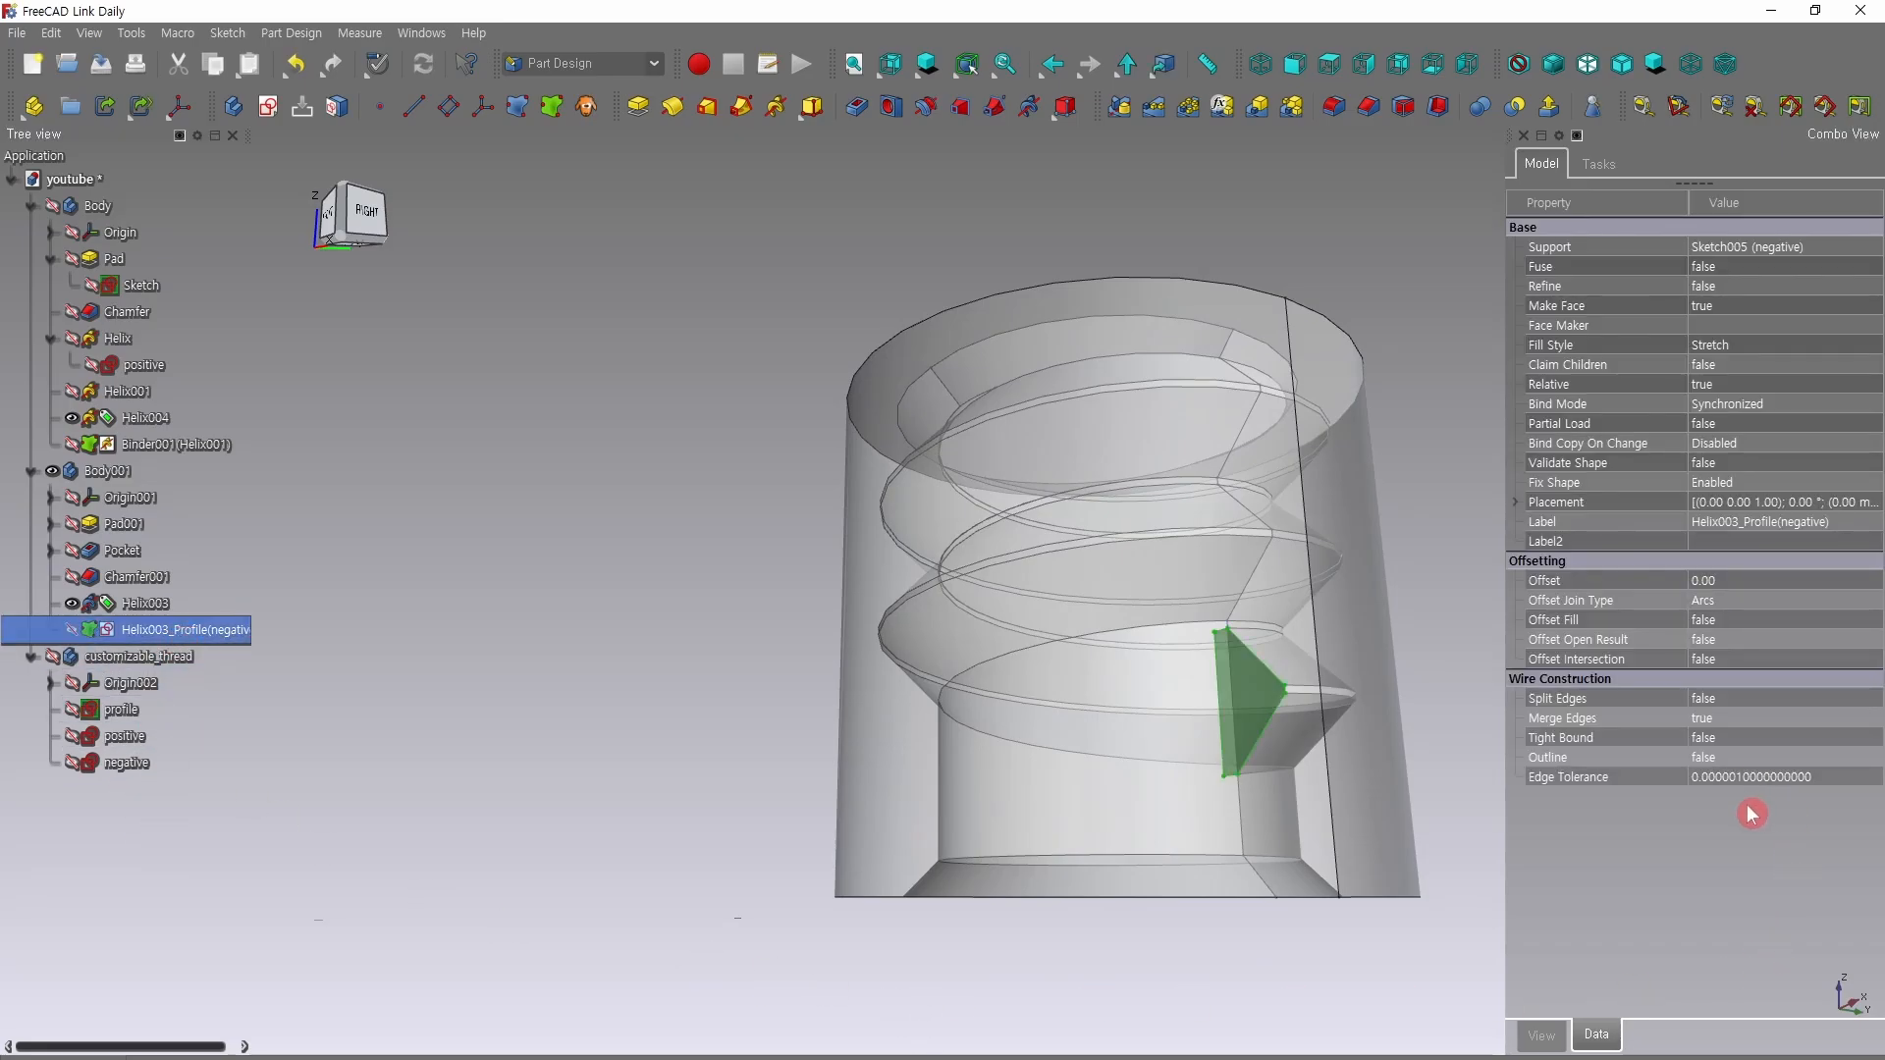
left_click(1518, 502)
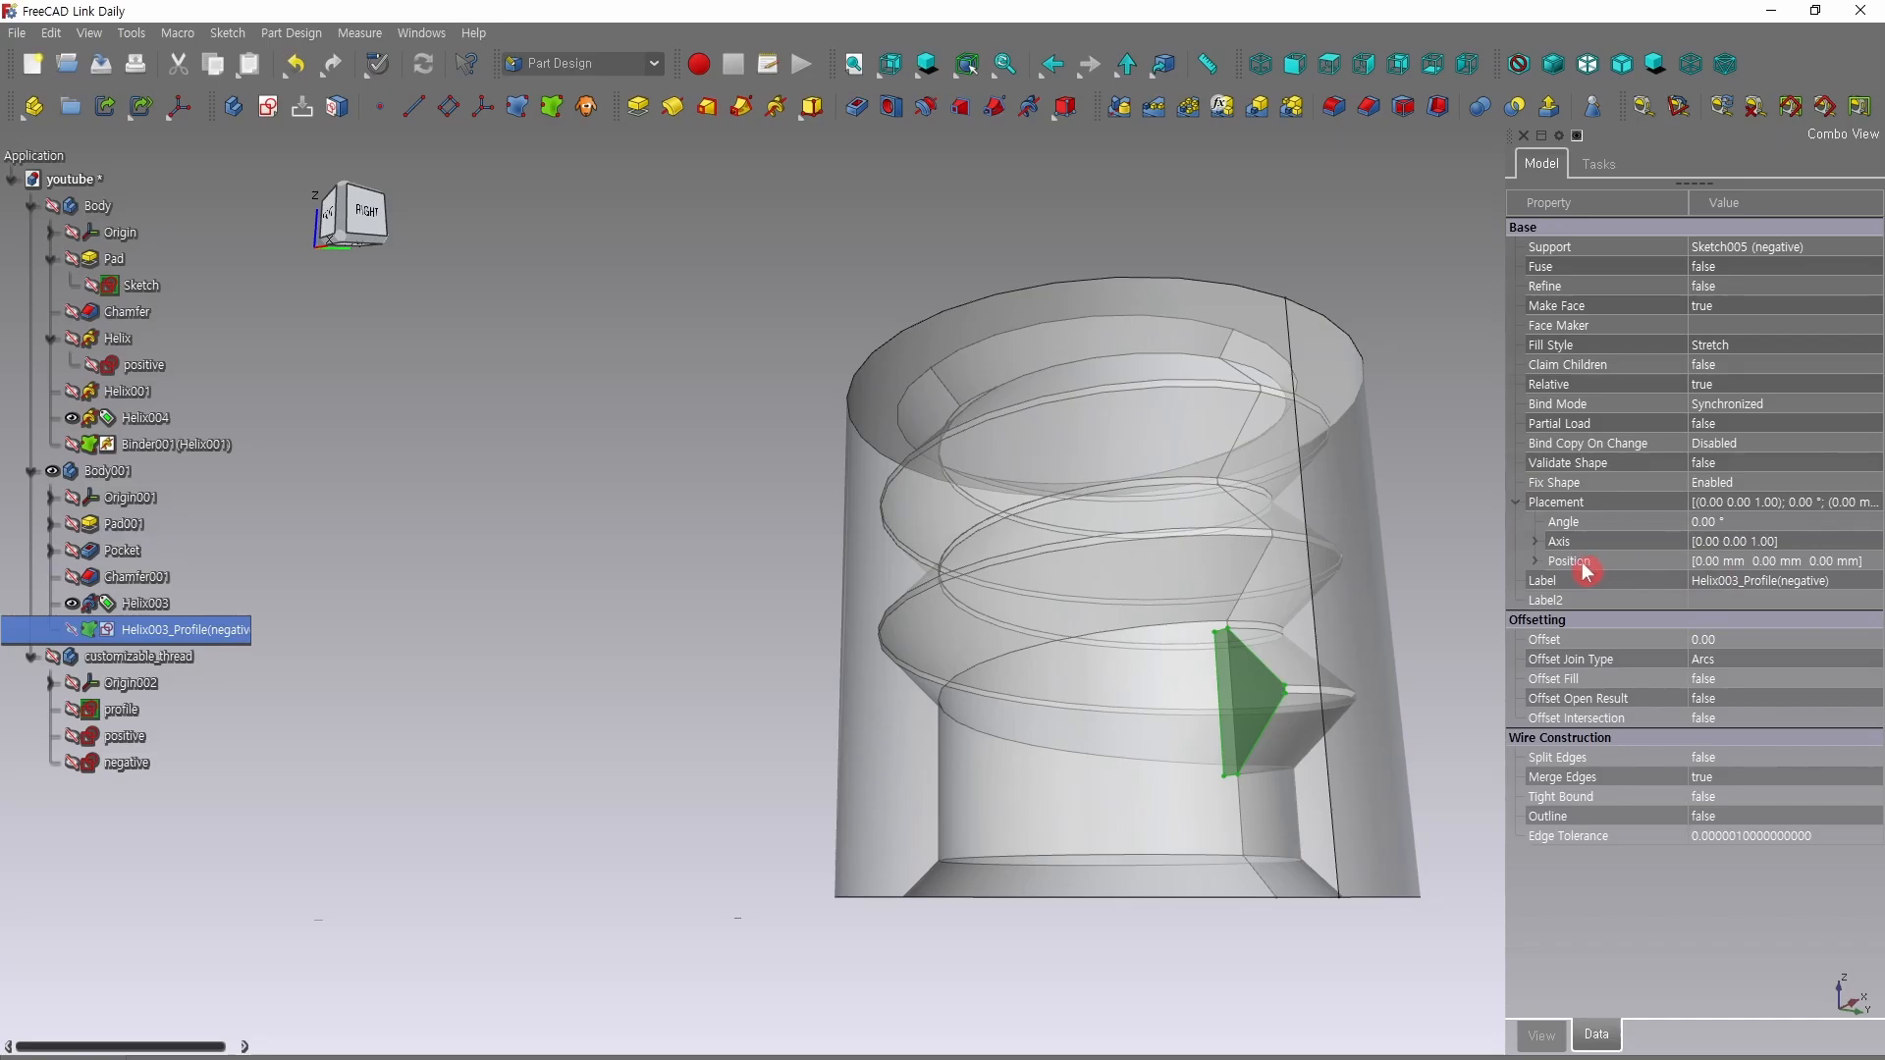
left_click(1536, 561)
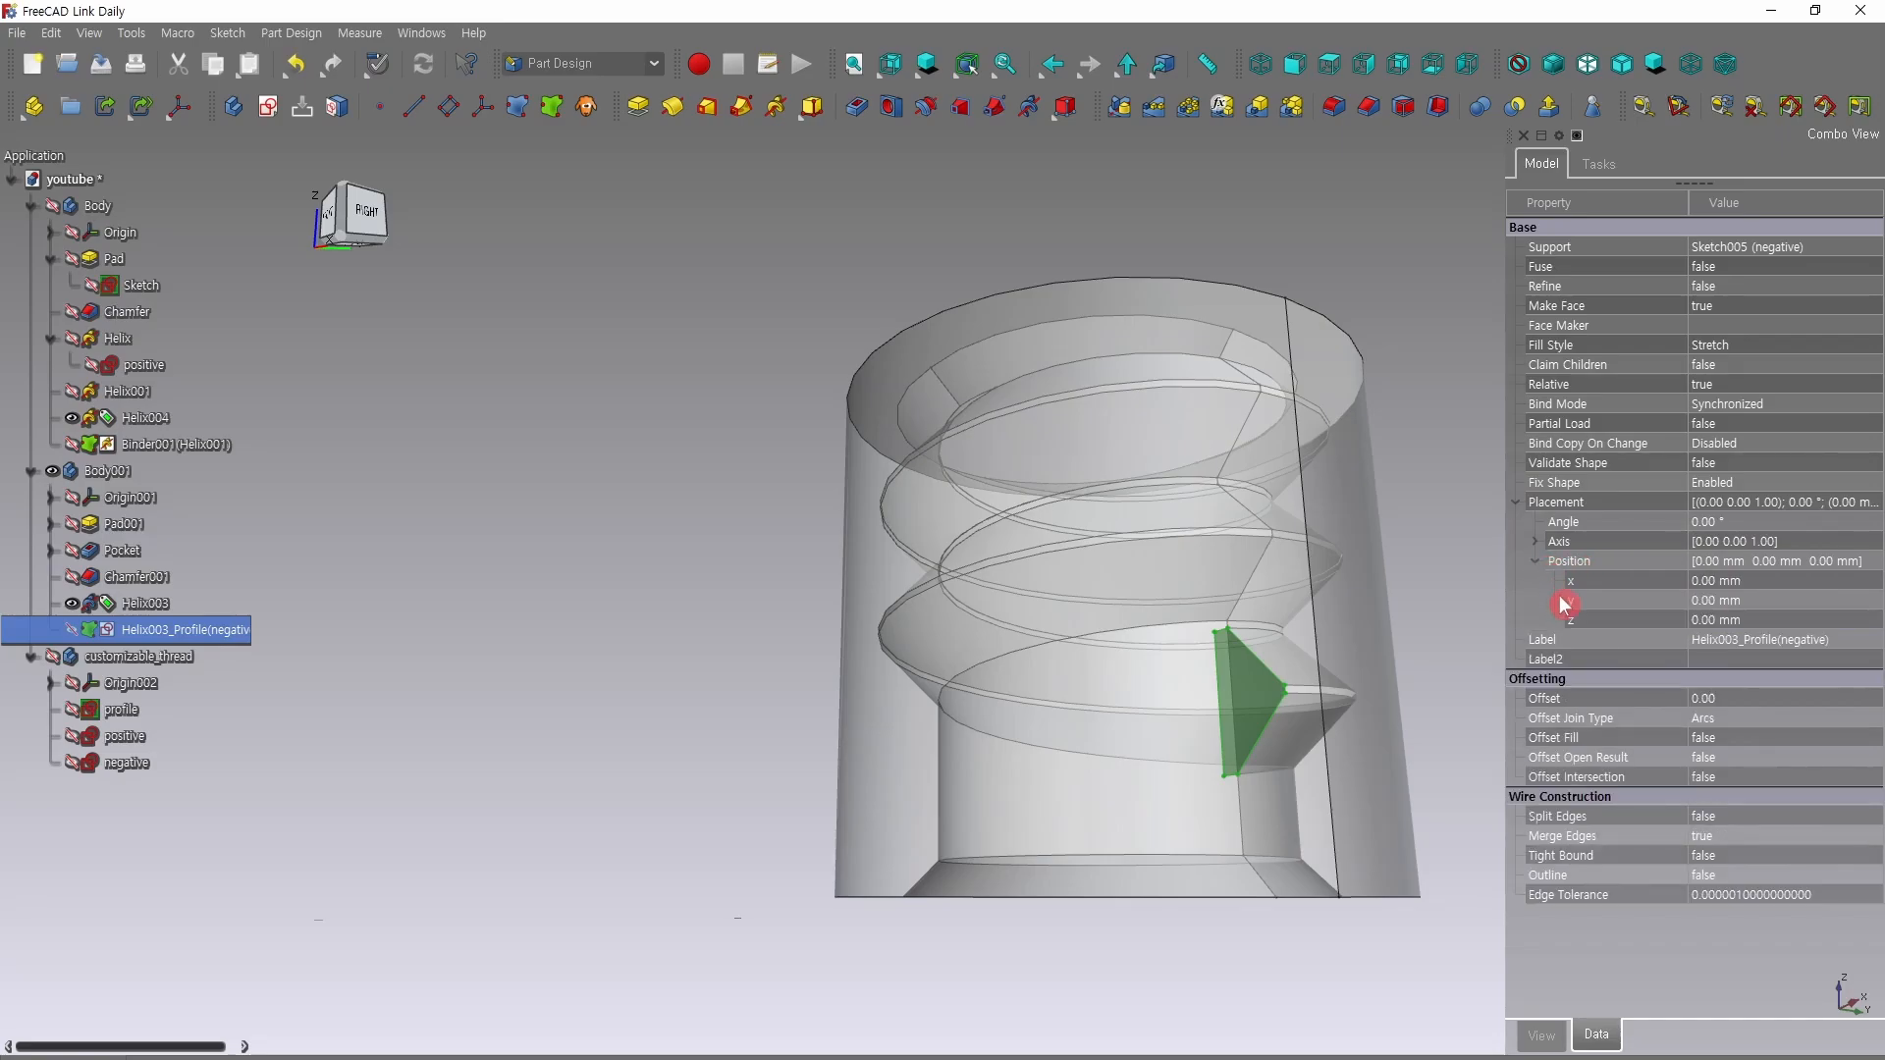
left_click(1752, 620)
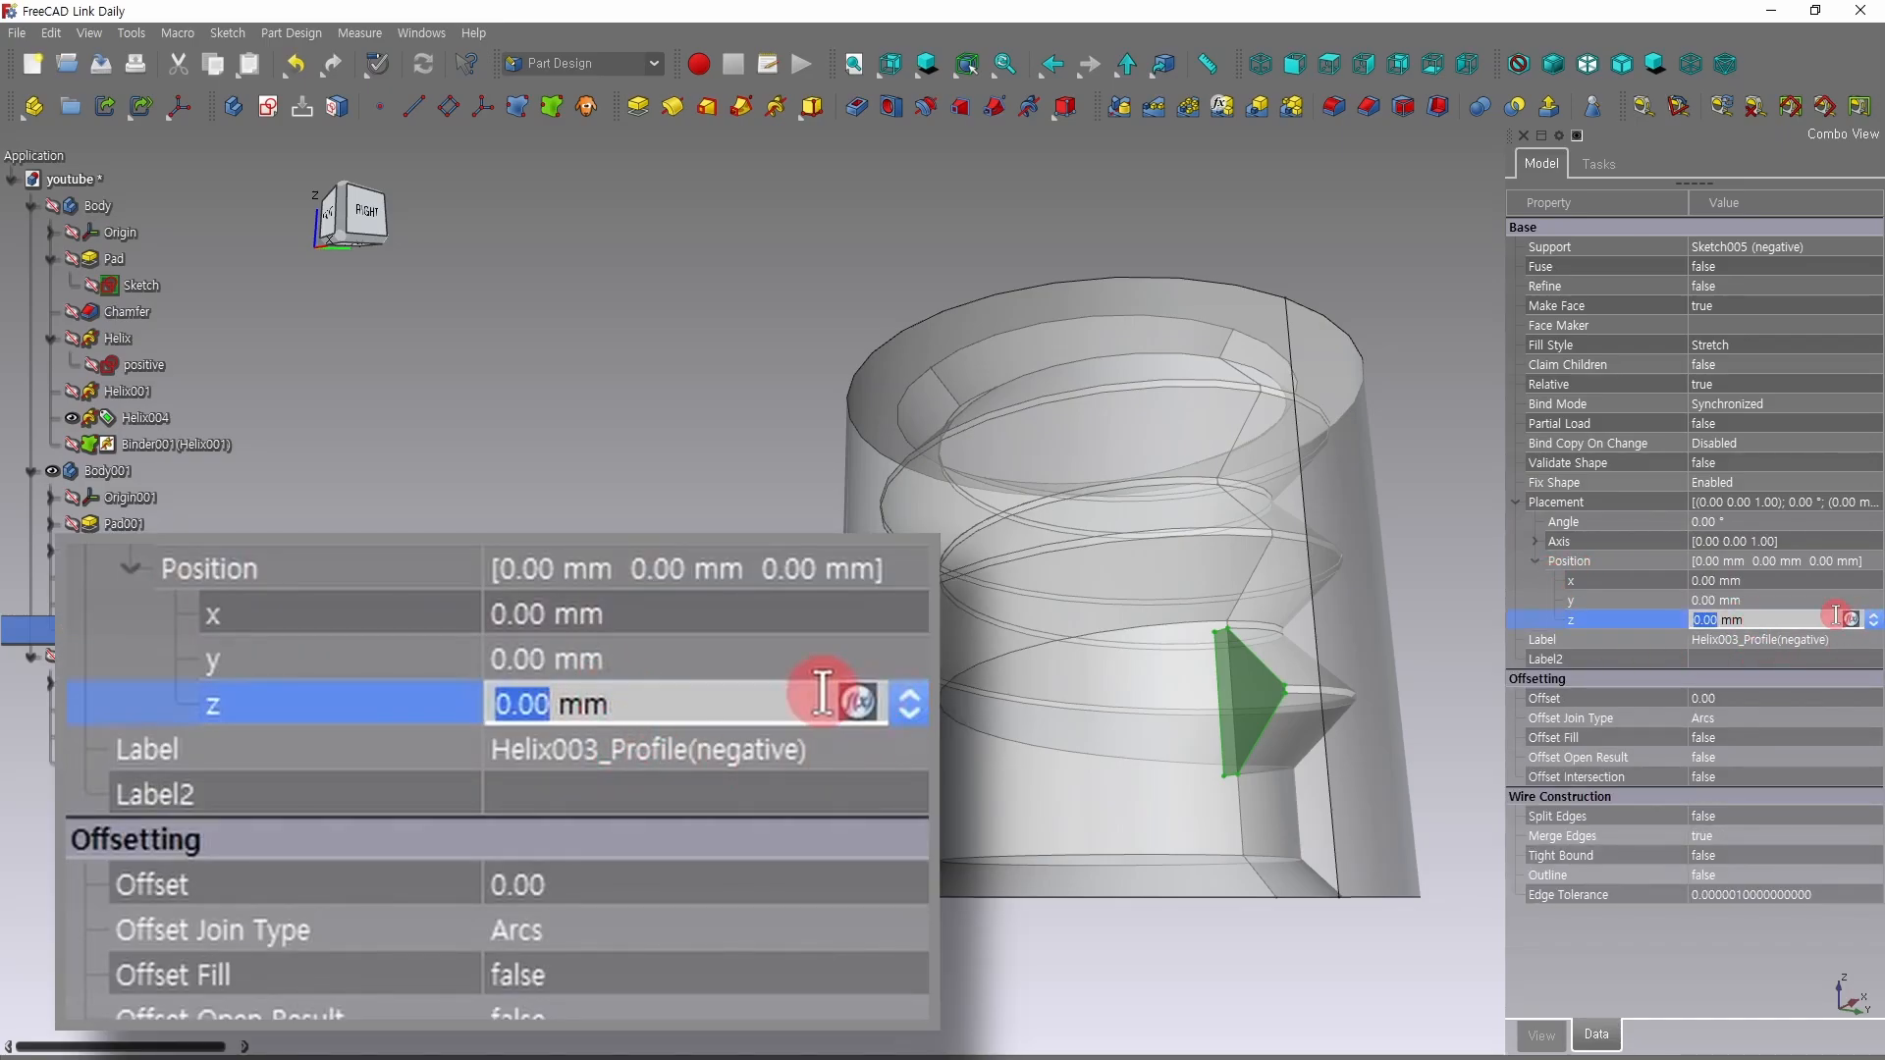
left_click(1850, 620)
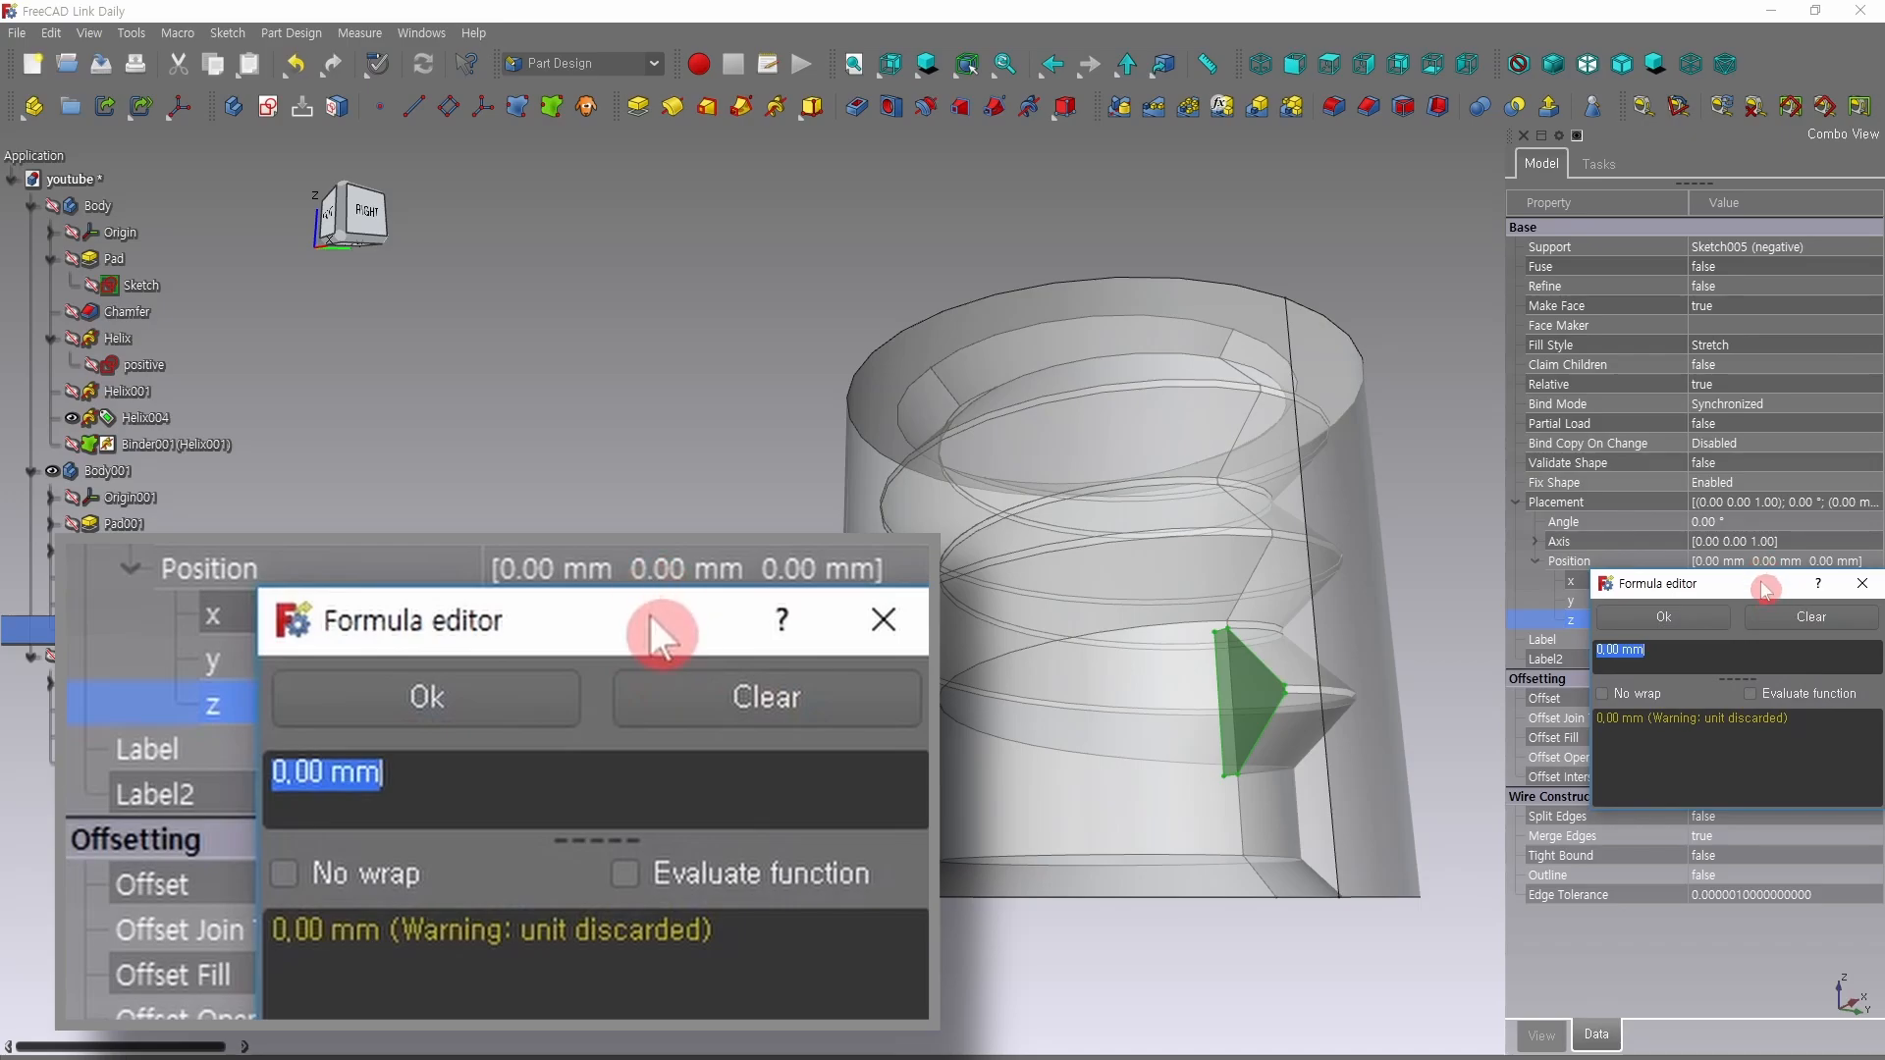
left_click_drag(1761, 582, 1729, 566)
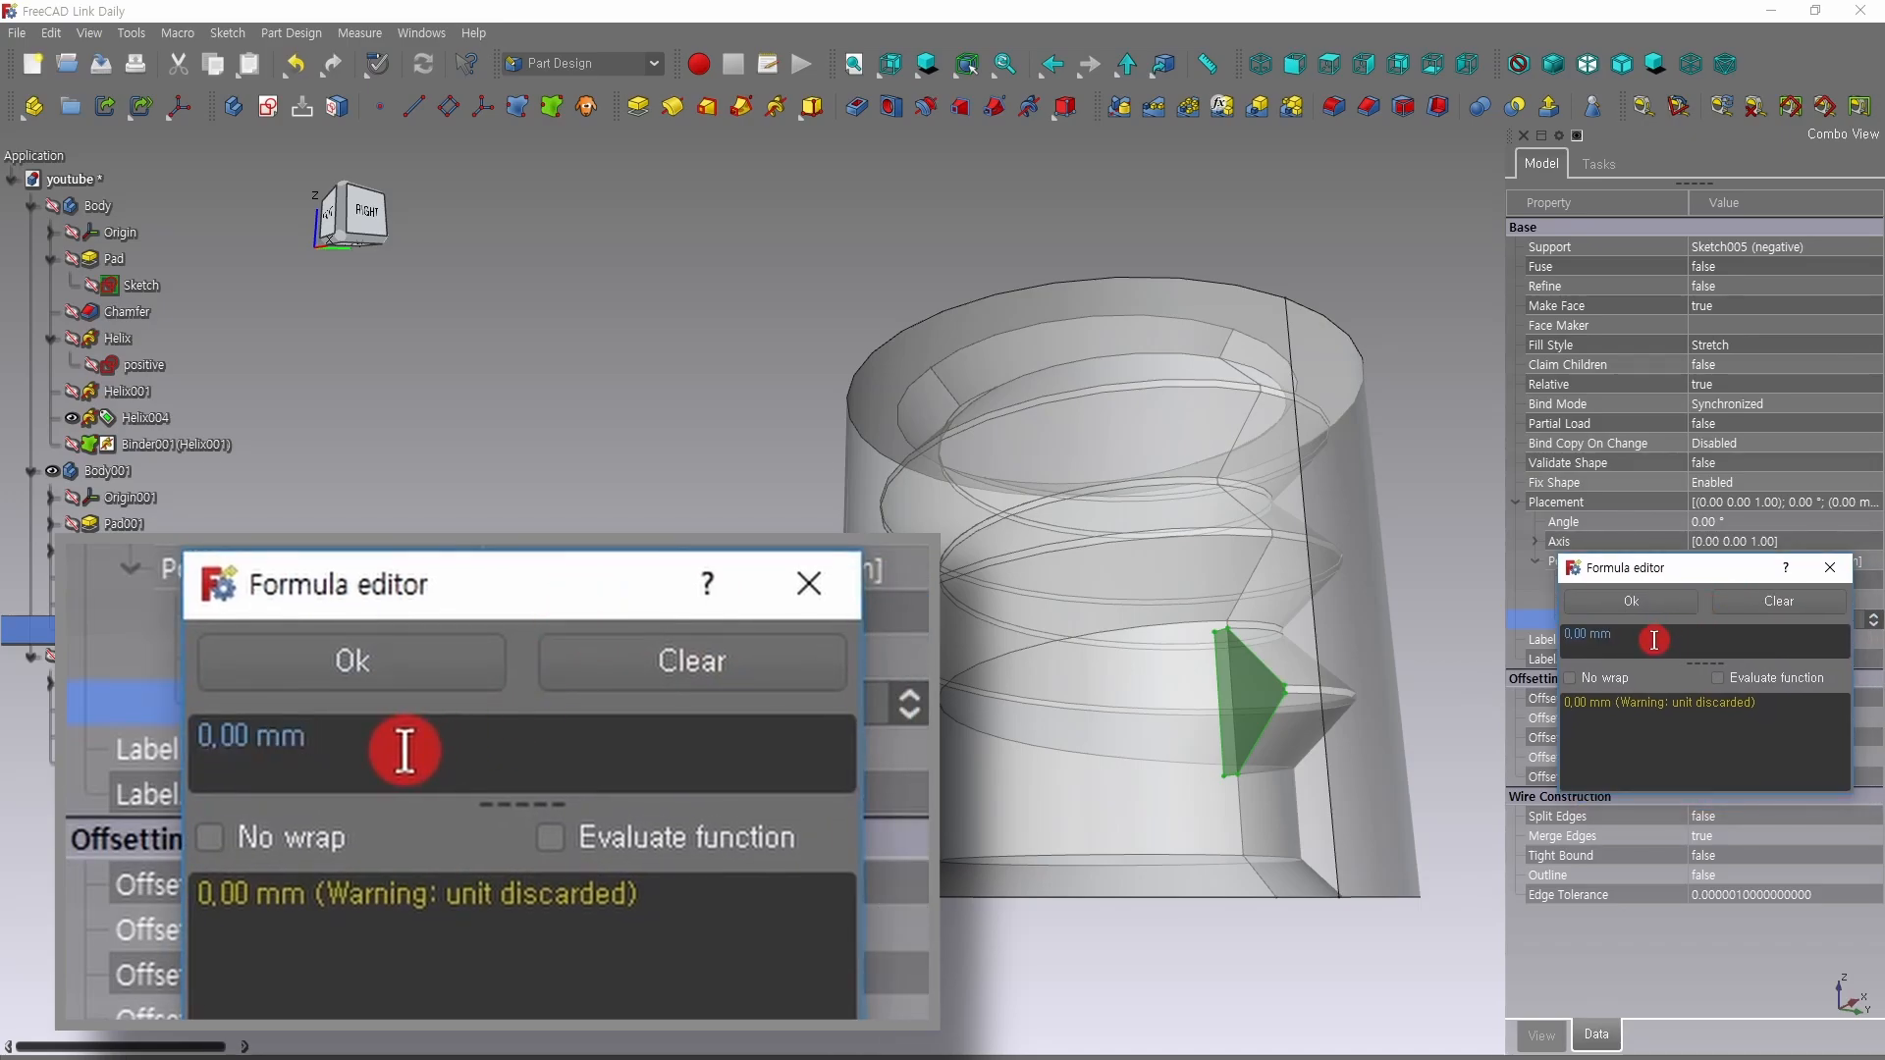
left_click_drag(1721, 638, 1533, 643)
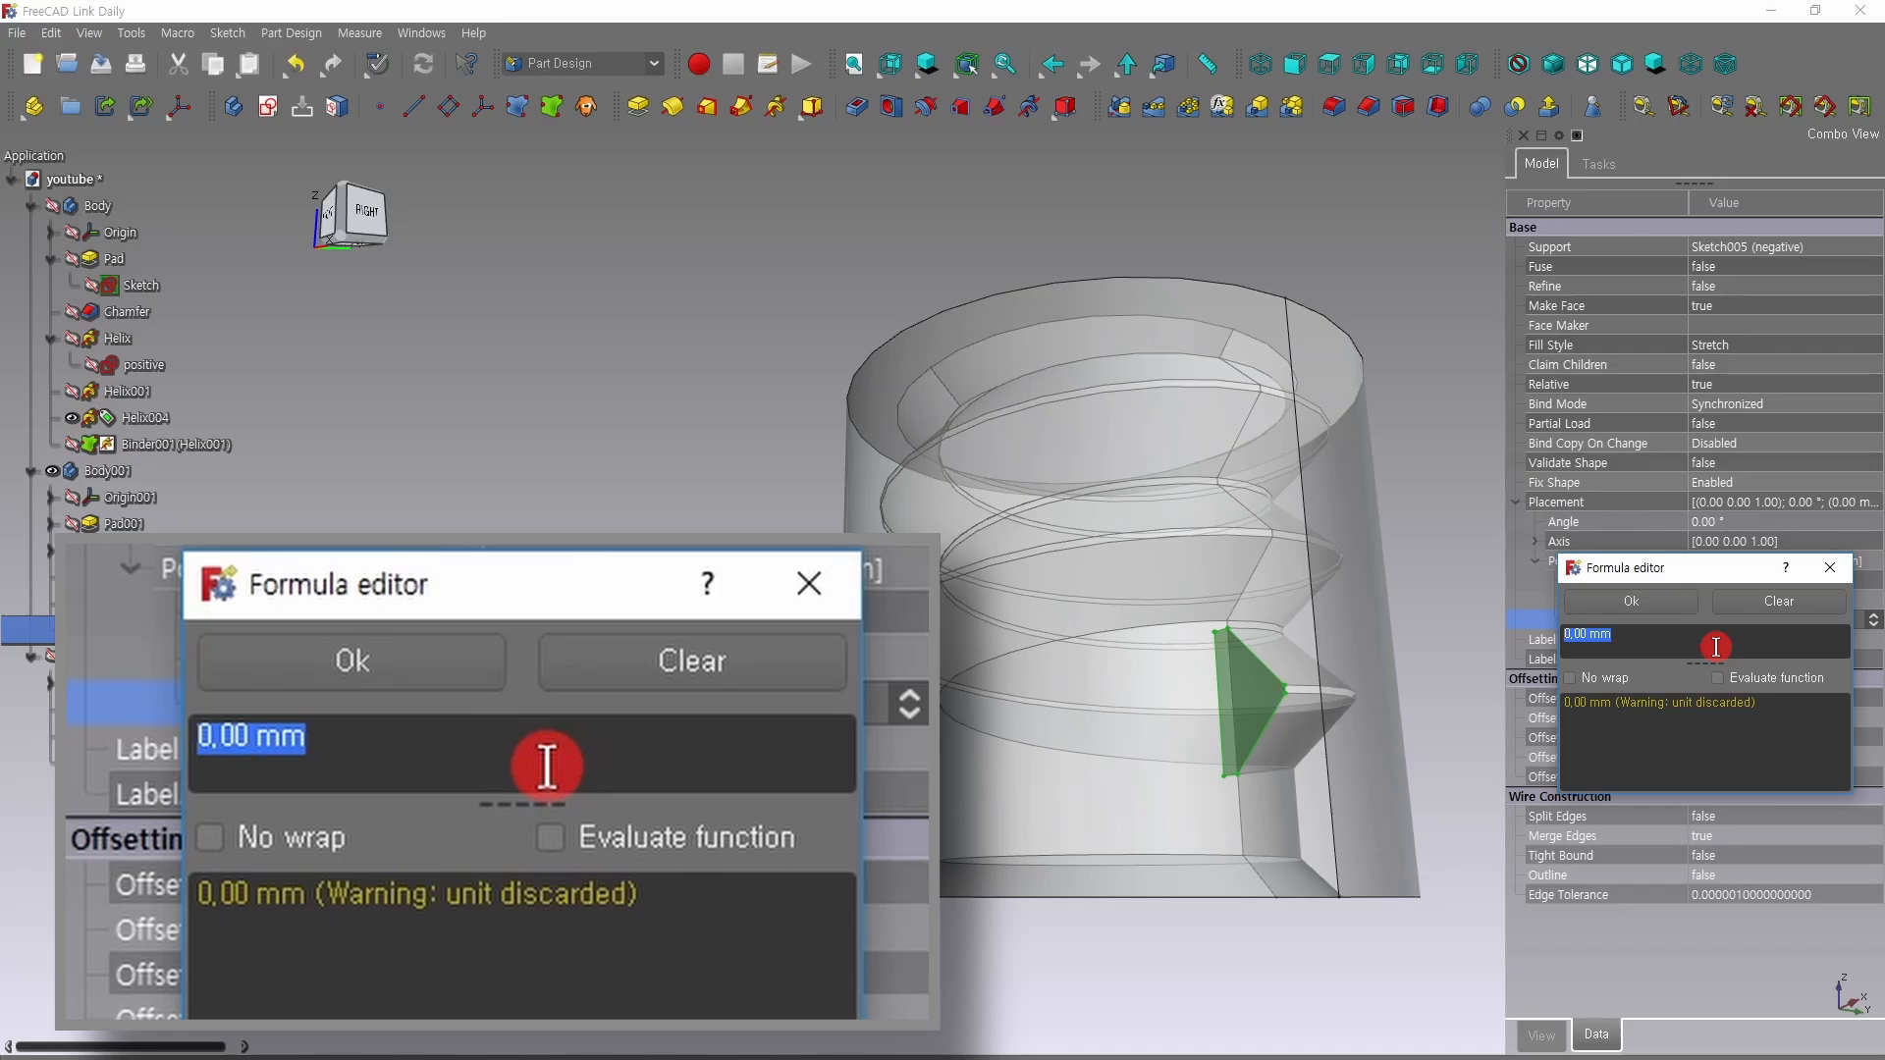
type("pro")
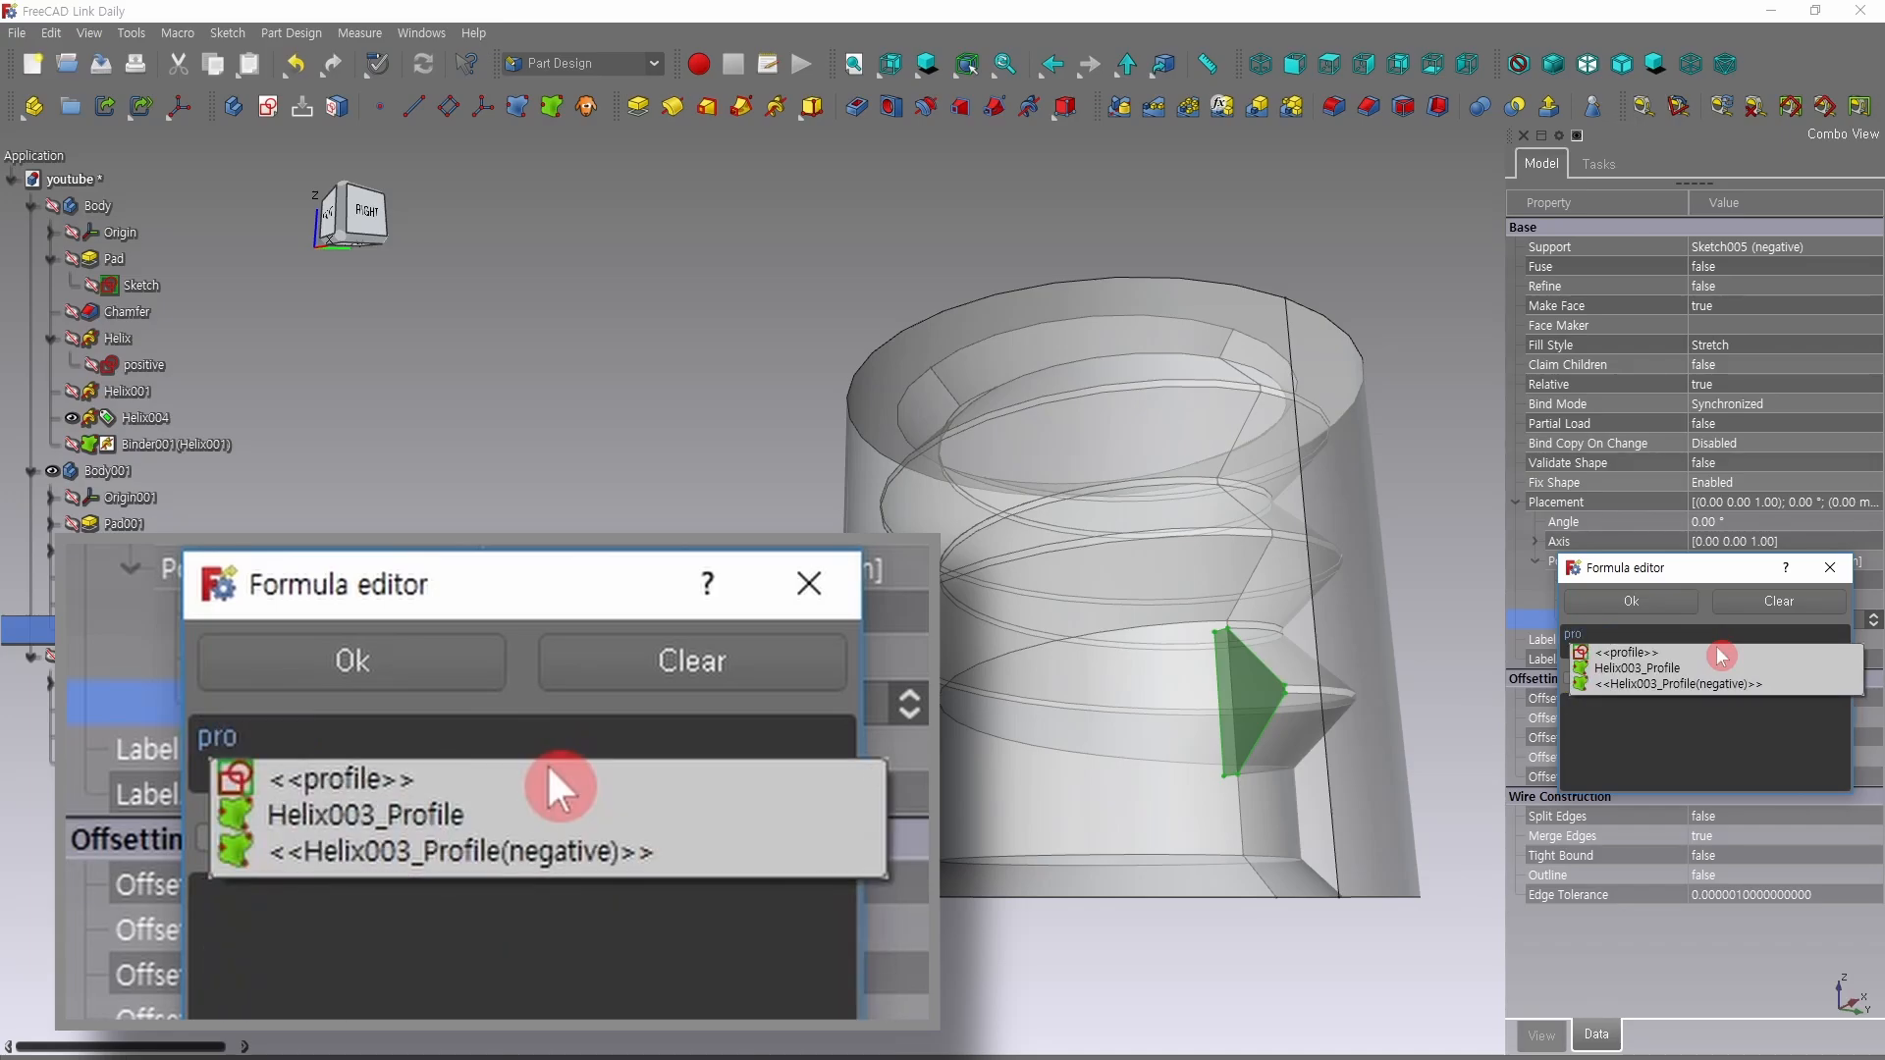
left_click(422, 776)
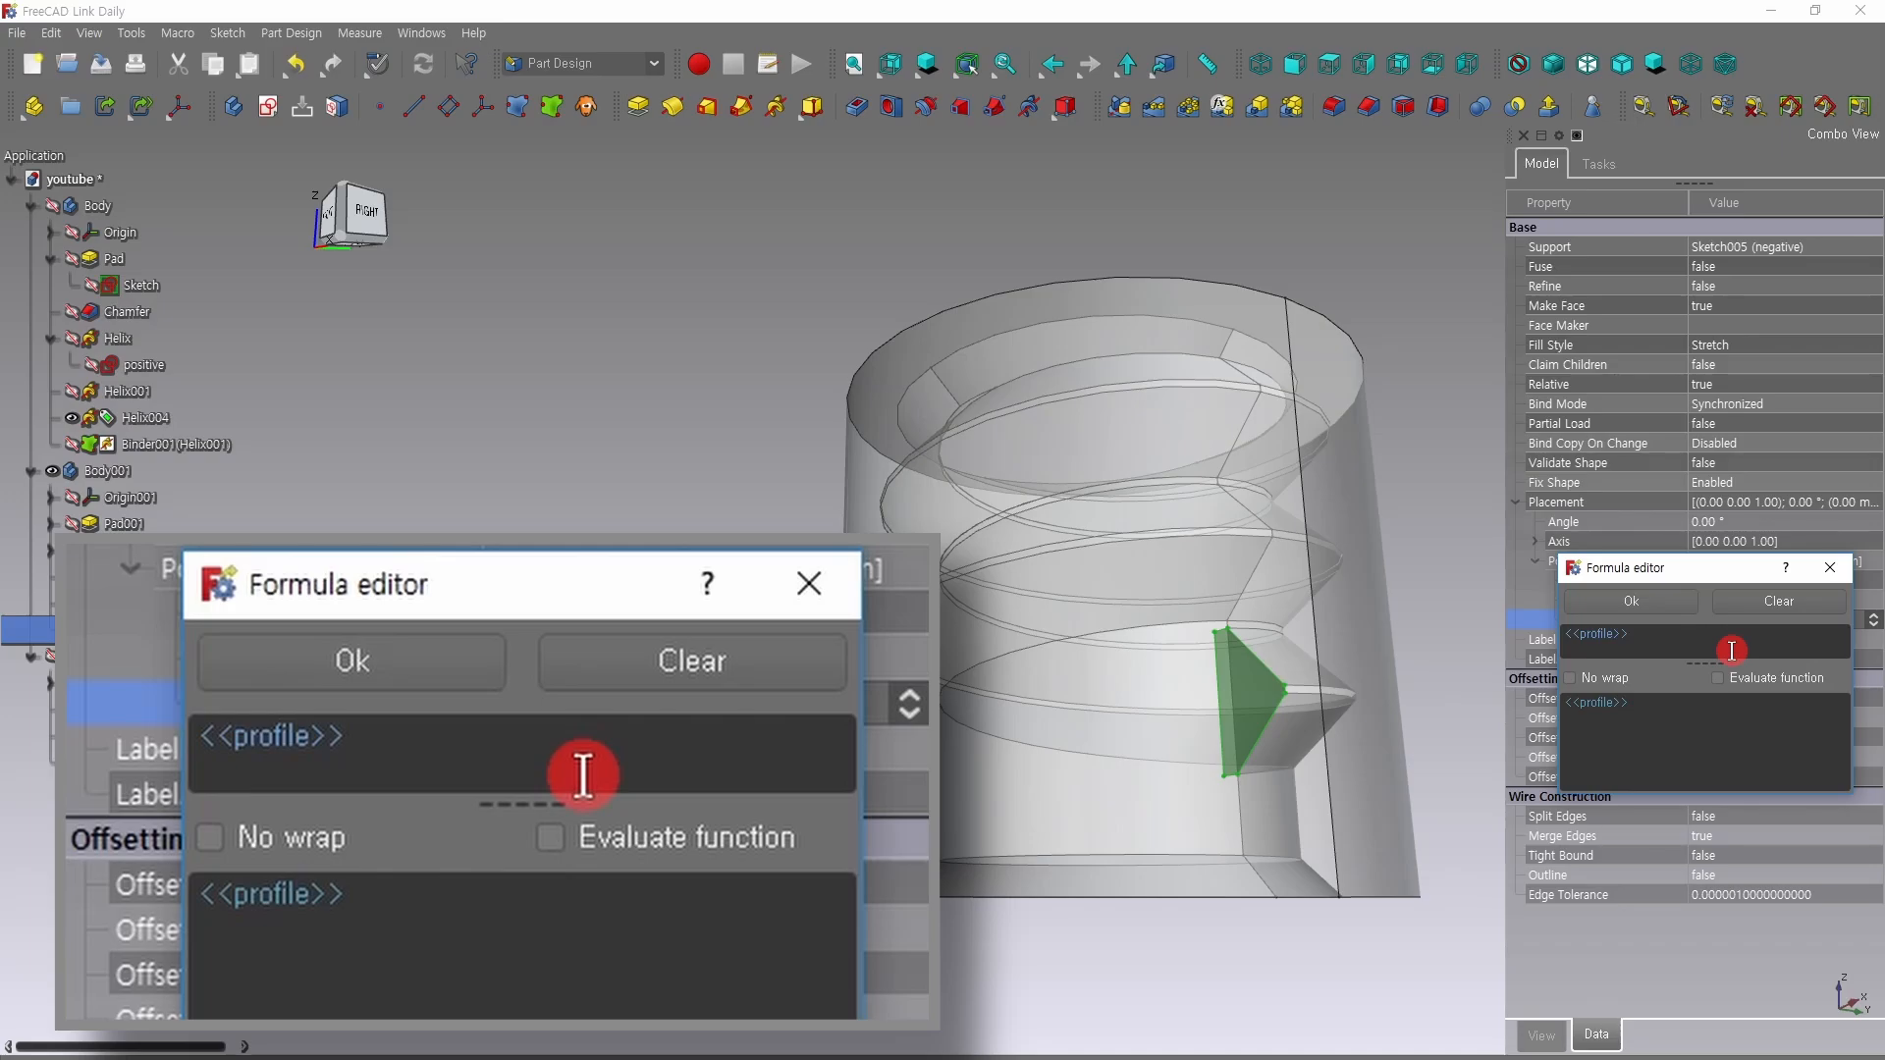
type(".")
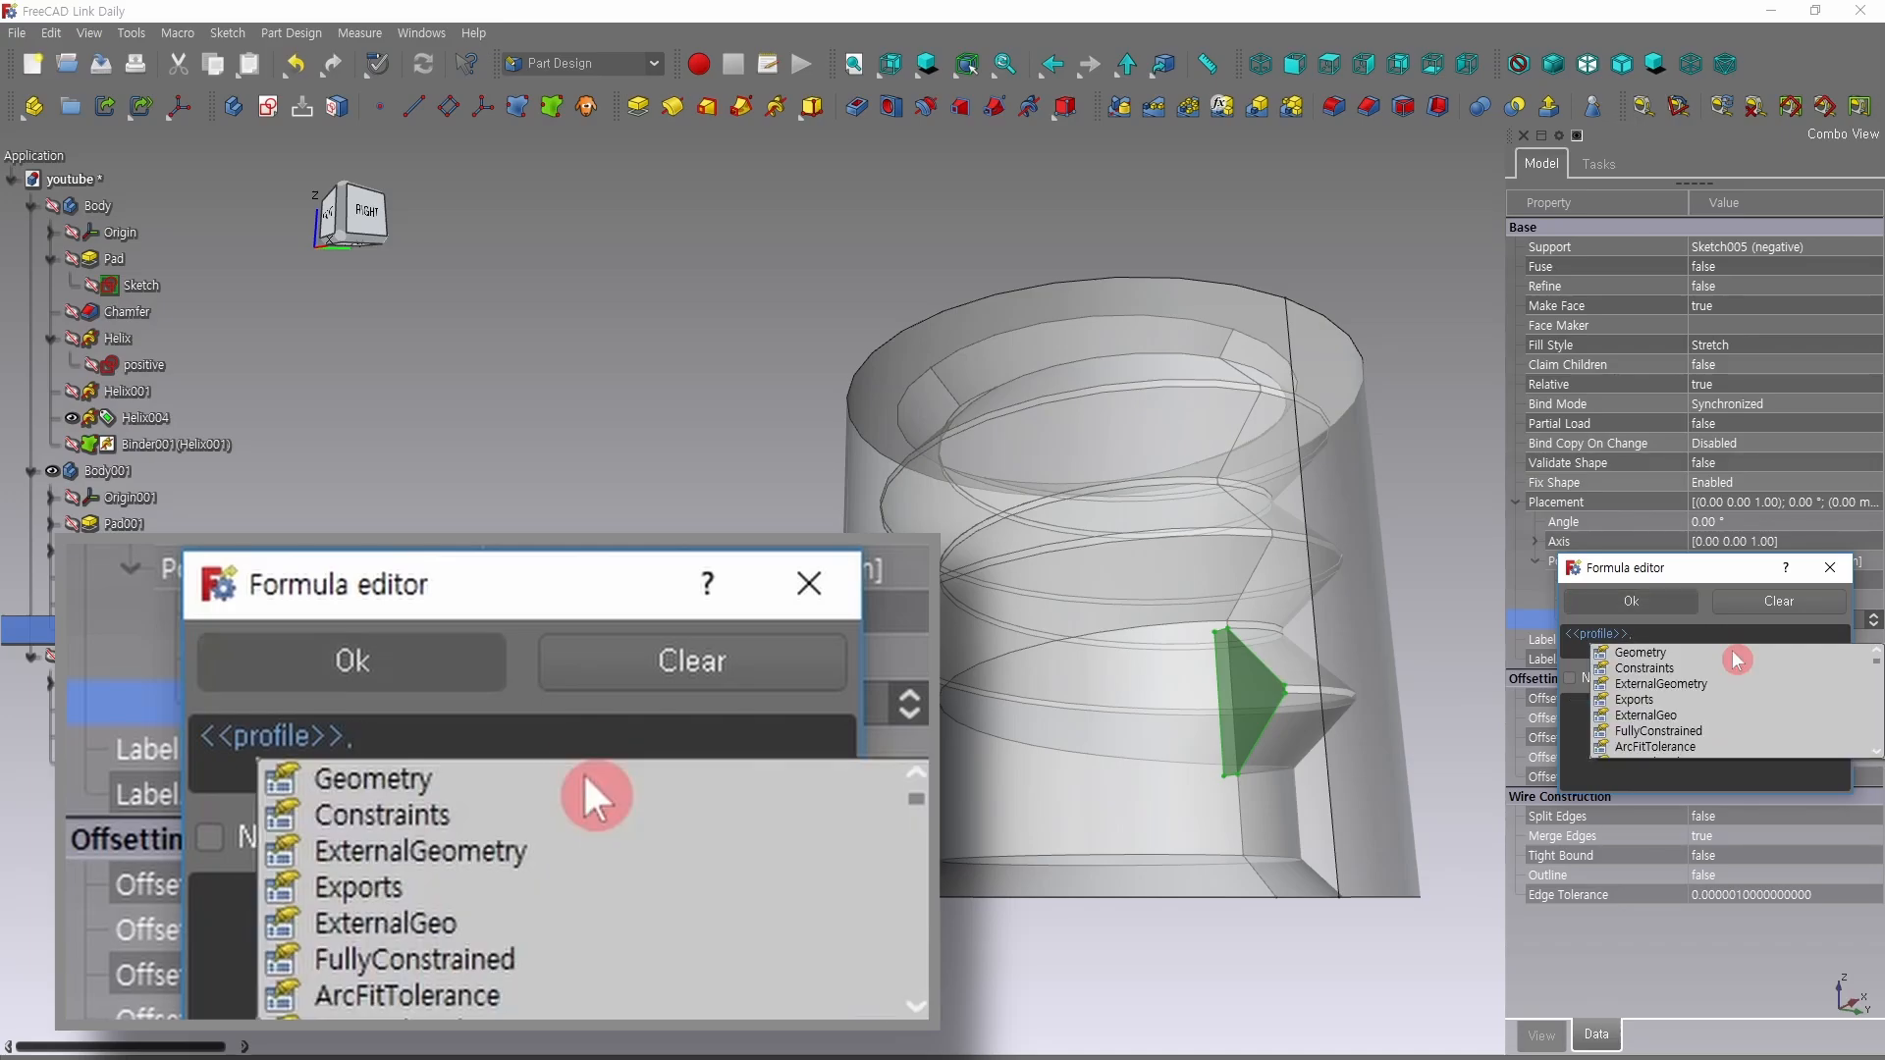
left_click(1655, 669)
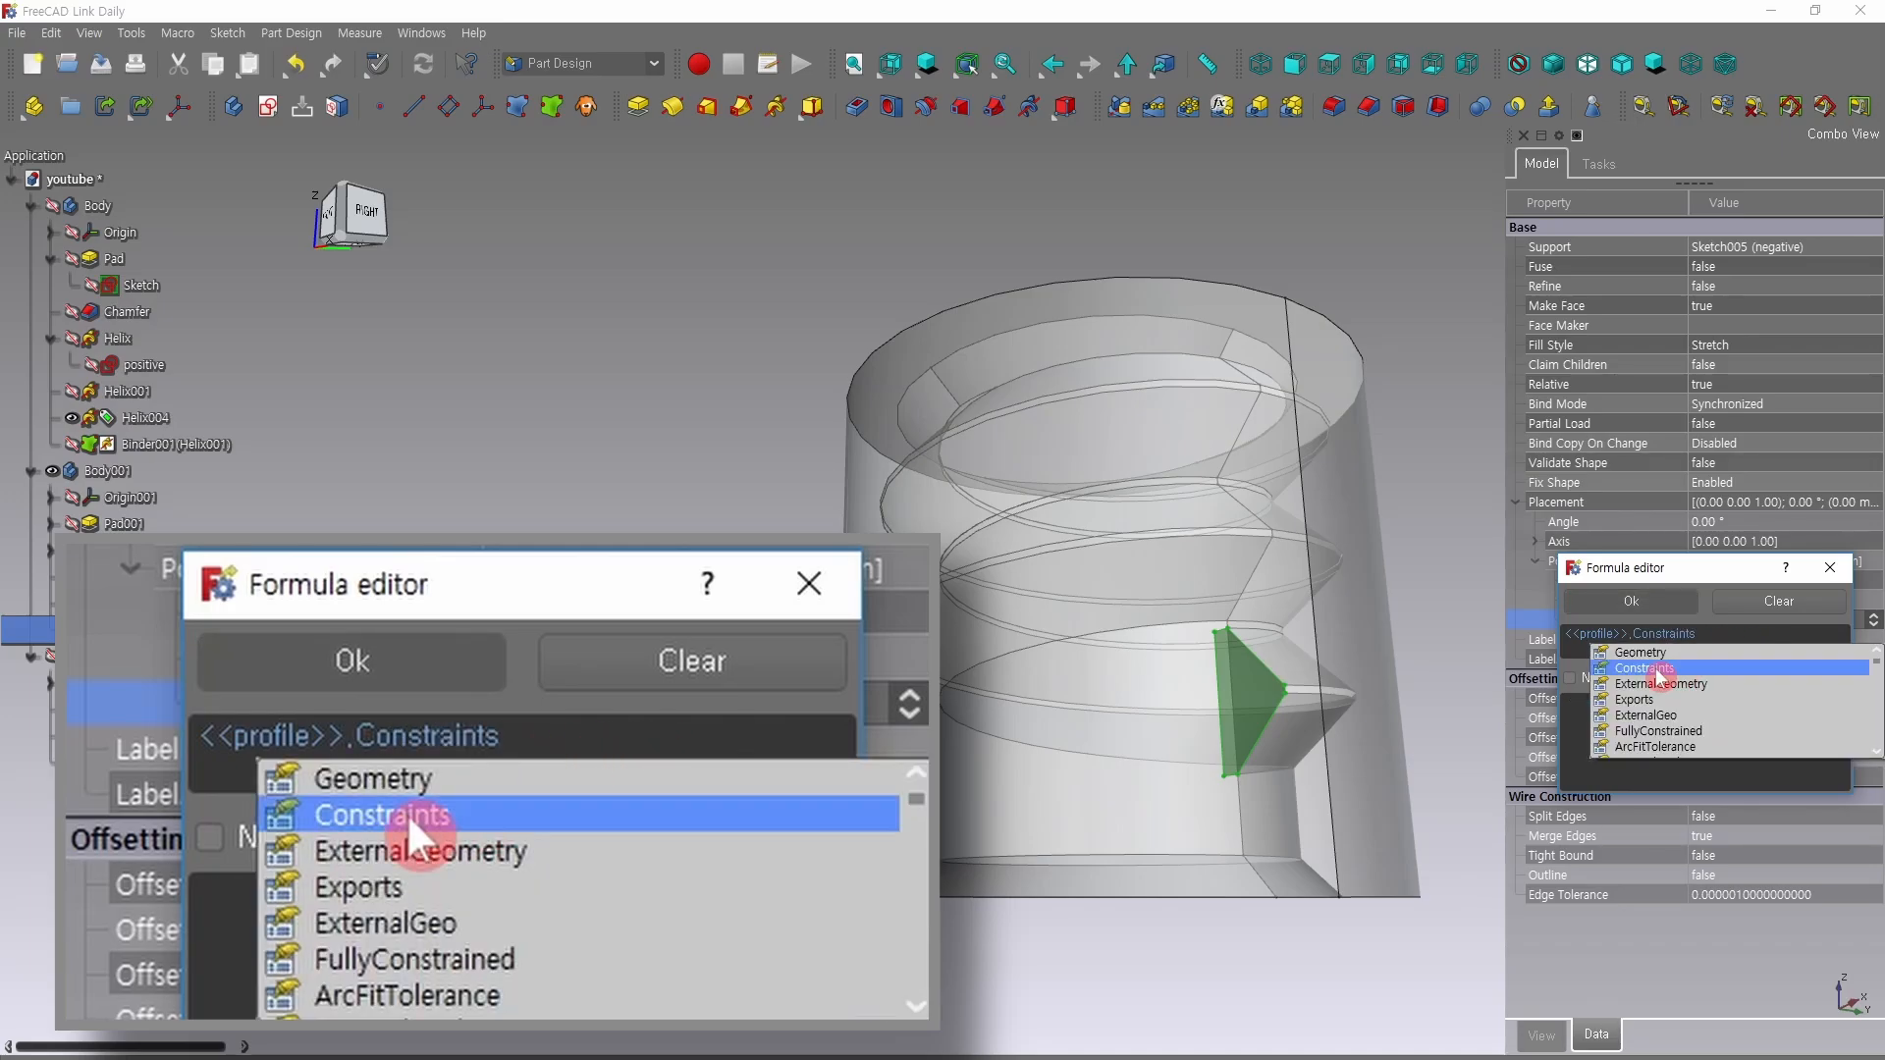
type(".pitch")
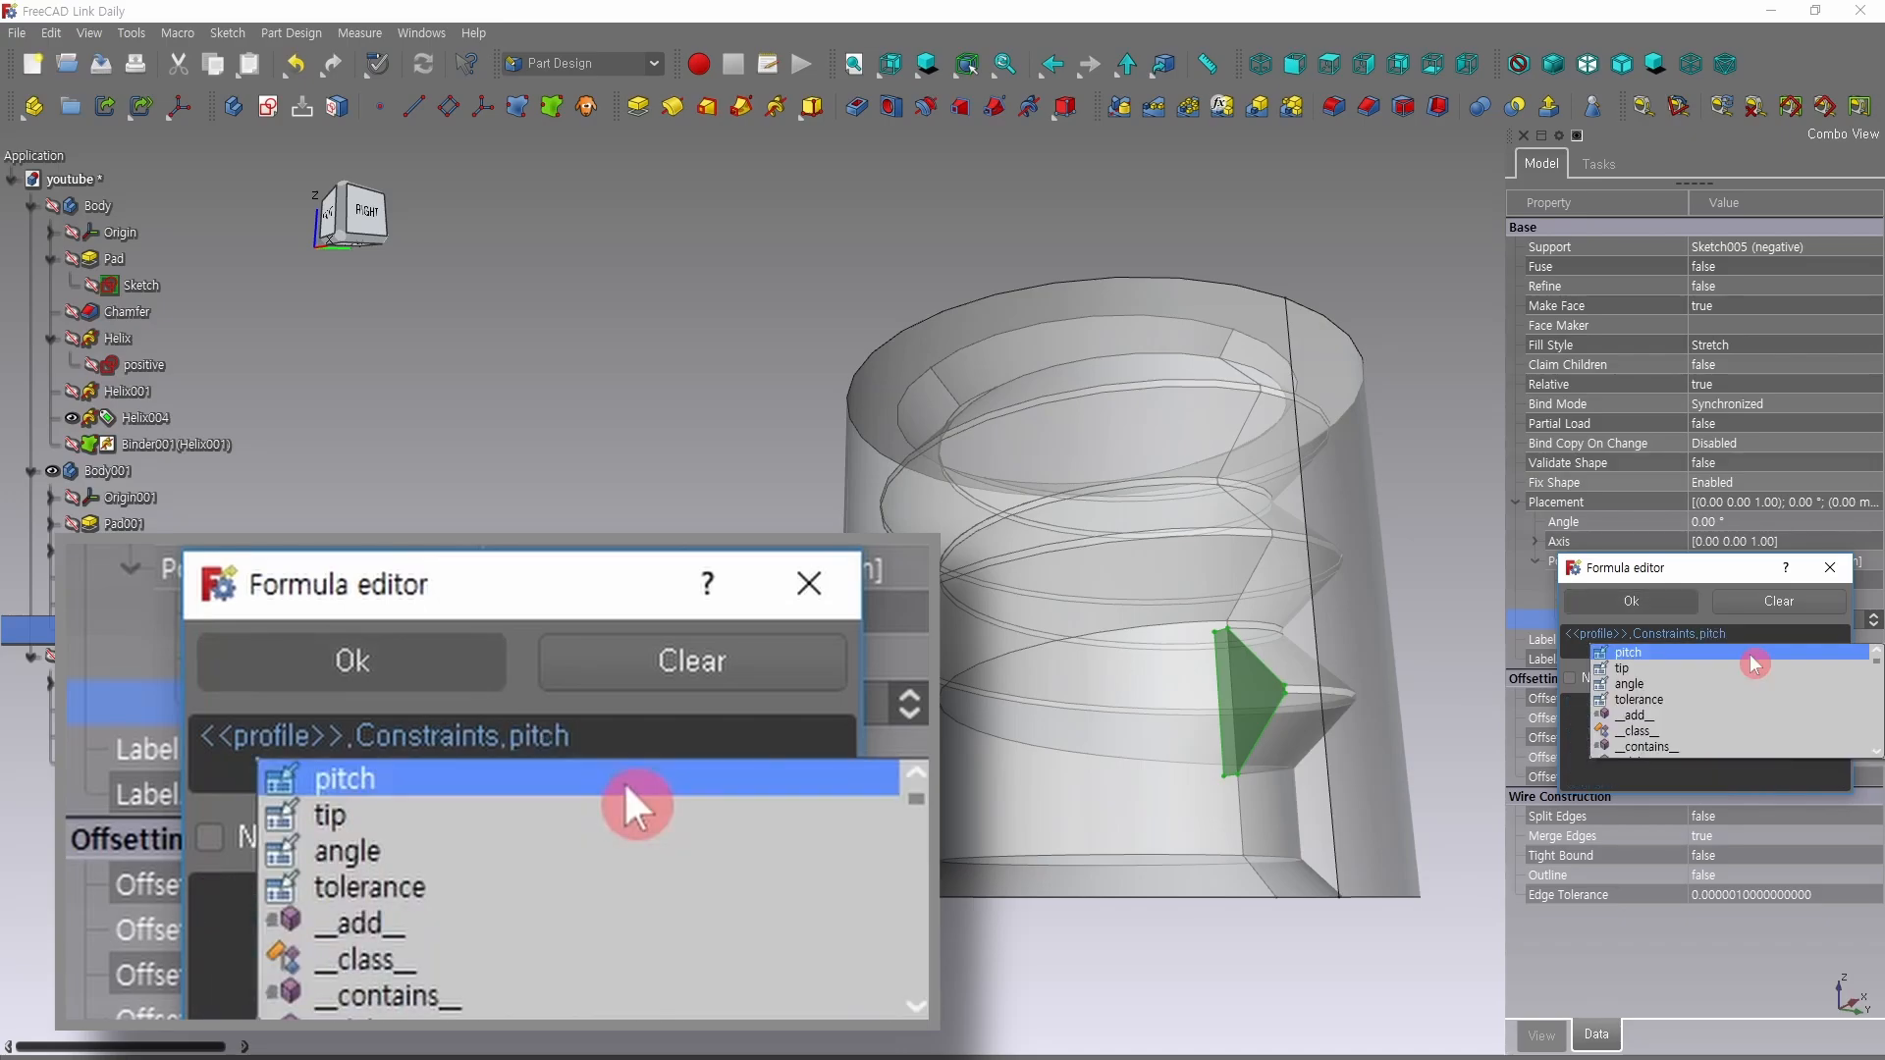
left_click(1751, 656)
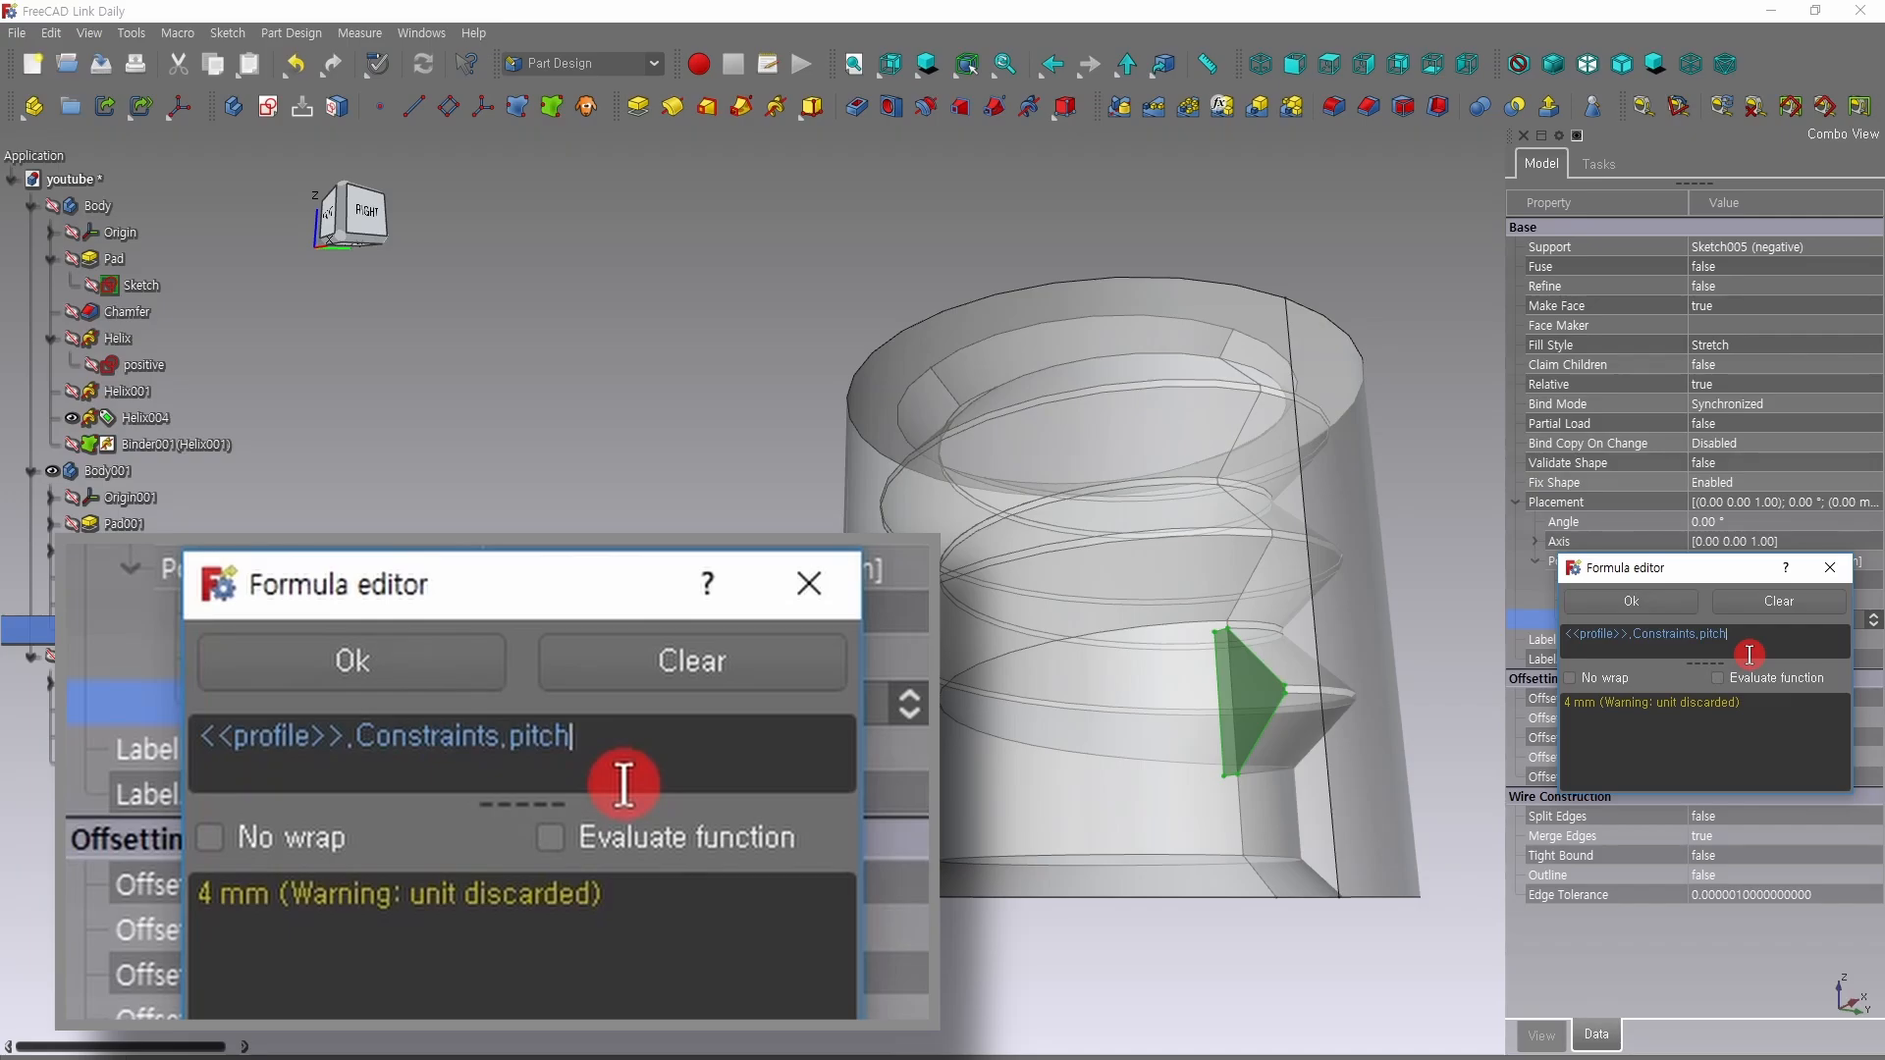
type("*")
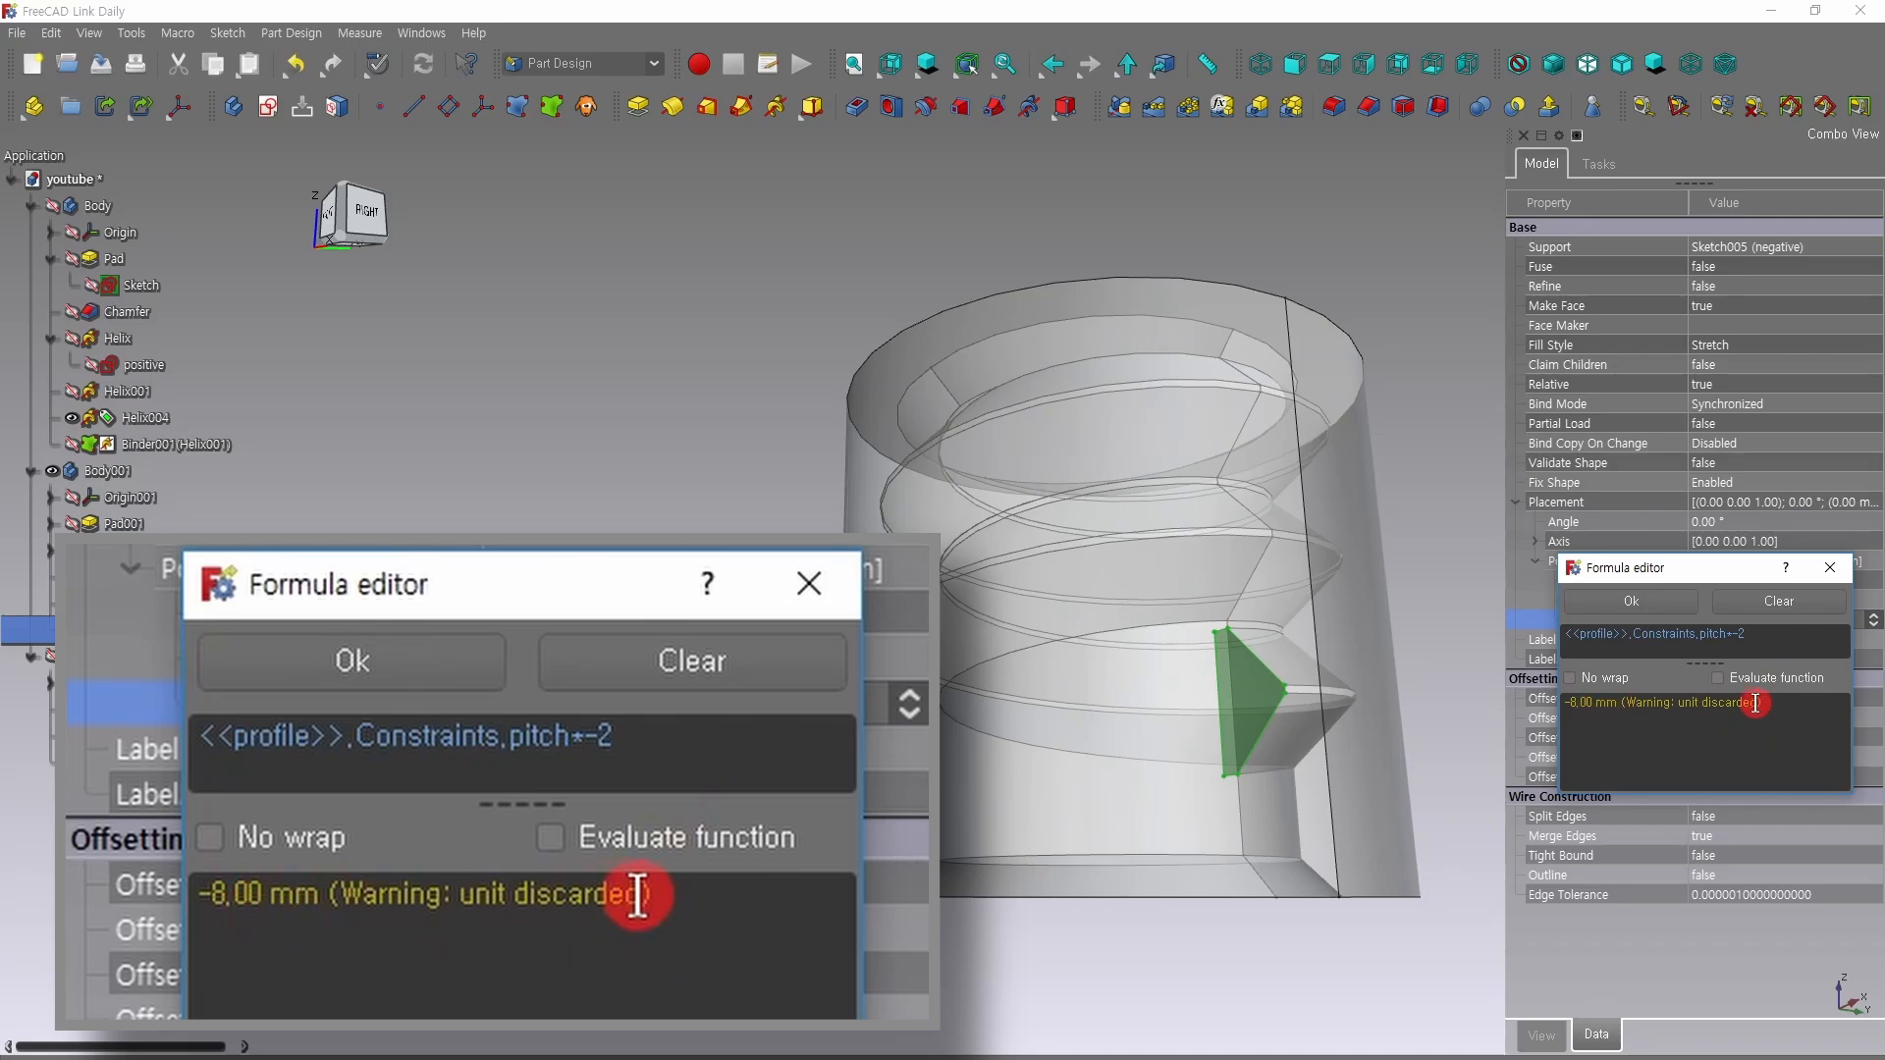
left_click(424, 662)
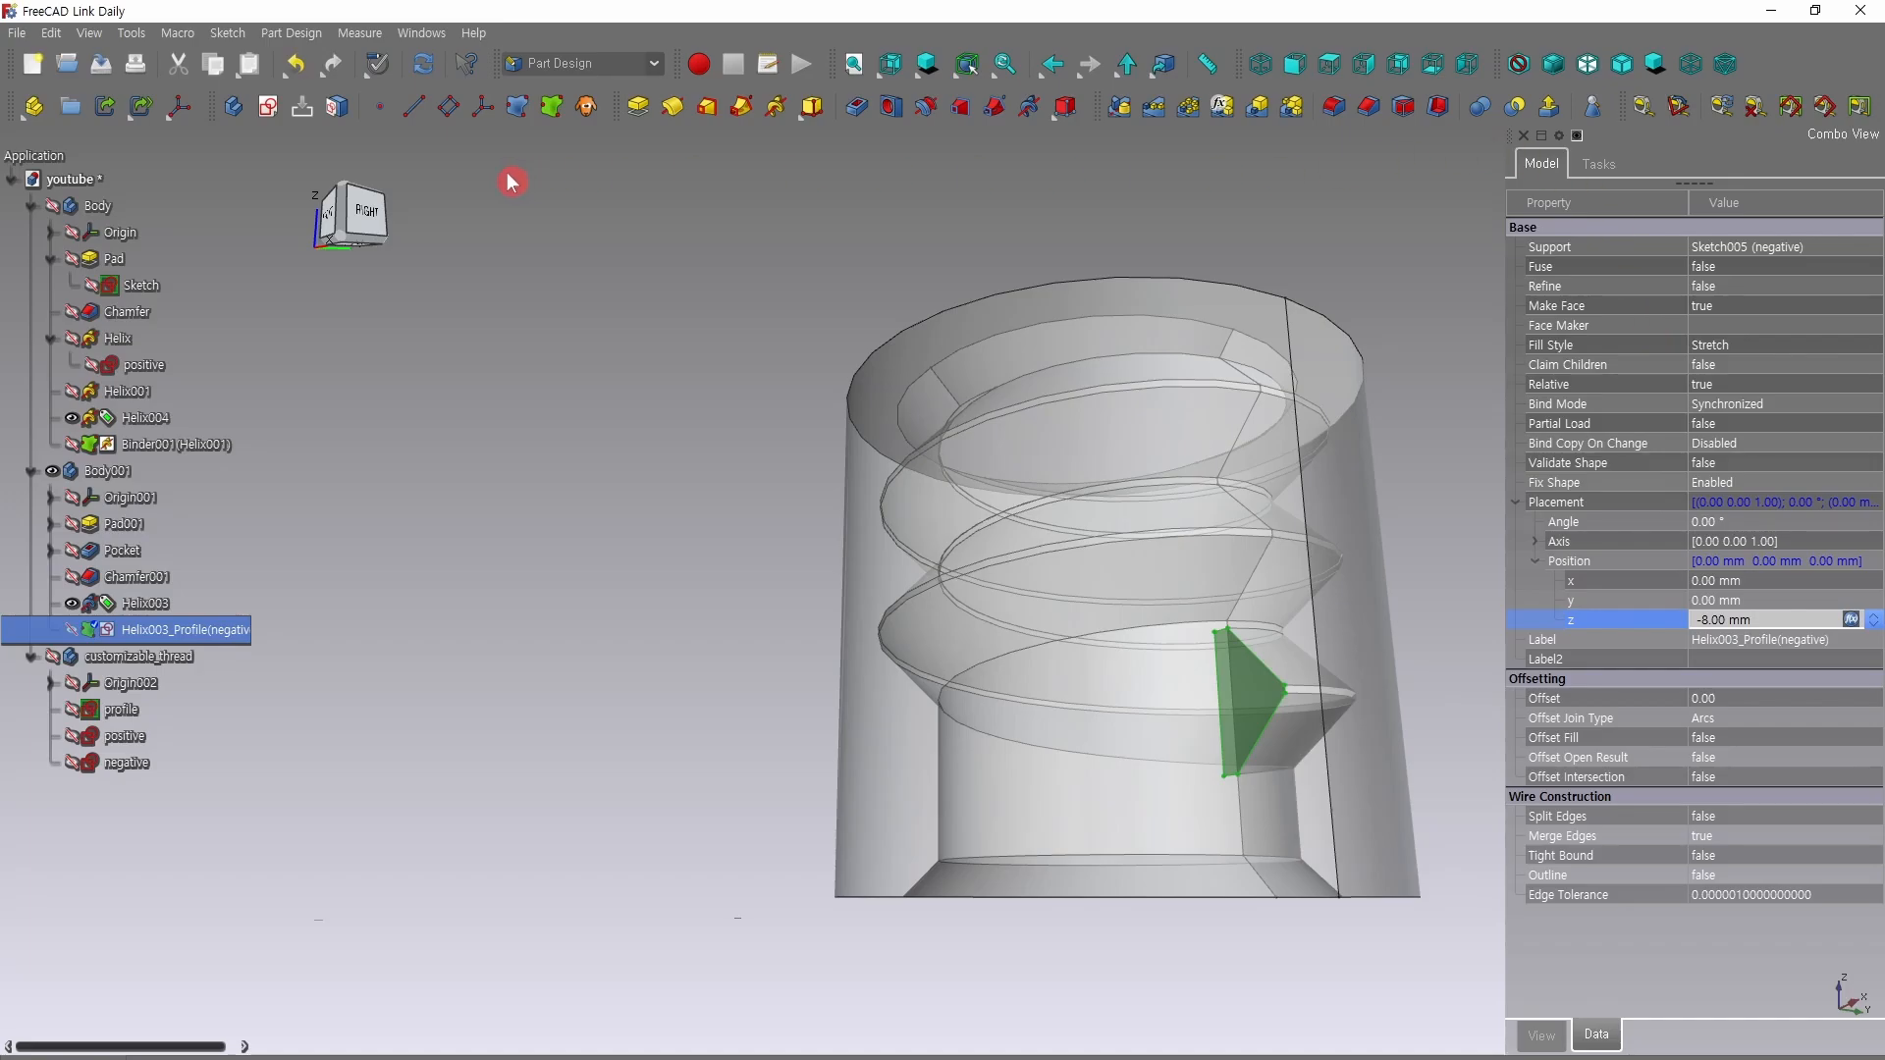
left_click(424, 65)
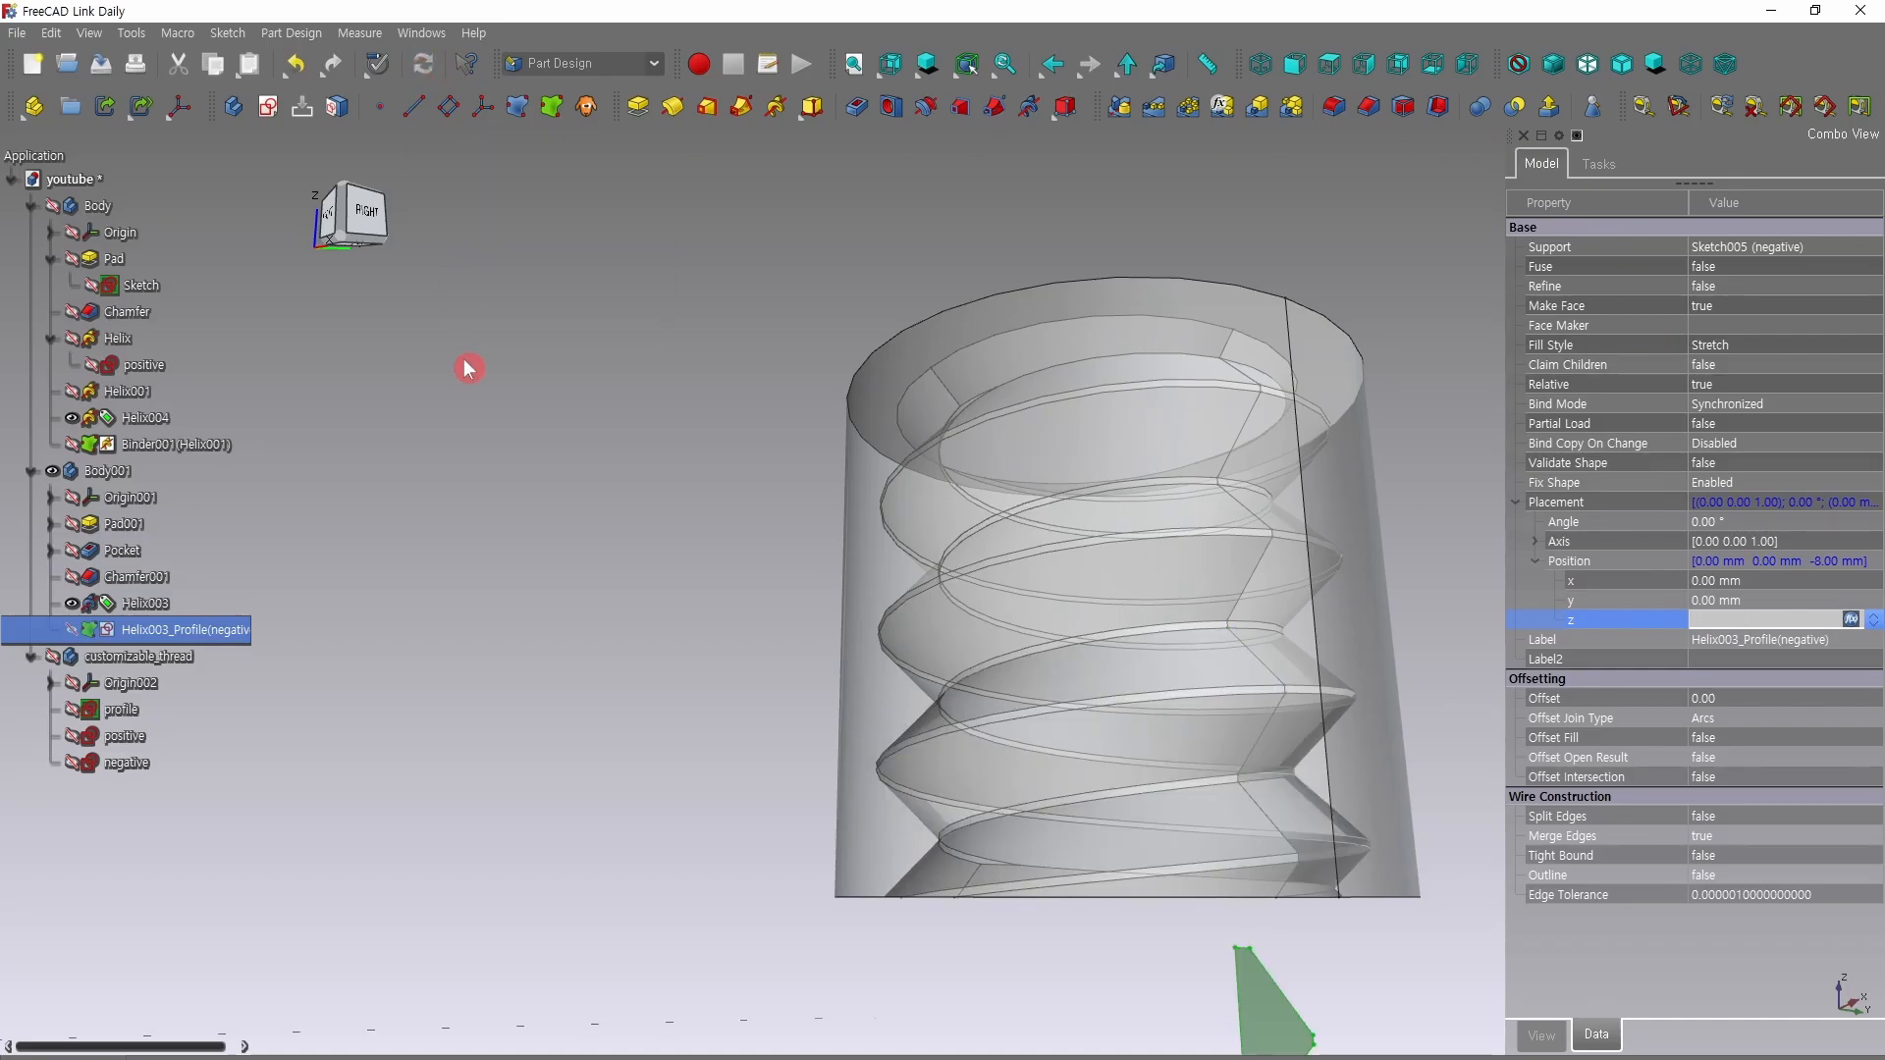
Examine the internal thread in Body001 from the side, from below and from above, including its run-out at the lower end.
scroll(482, 391, "down", 2)
middle_click_drag(526, 497, 656, 530)
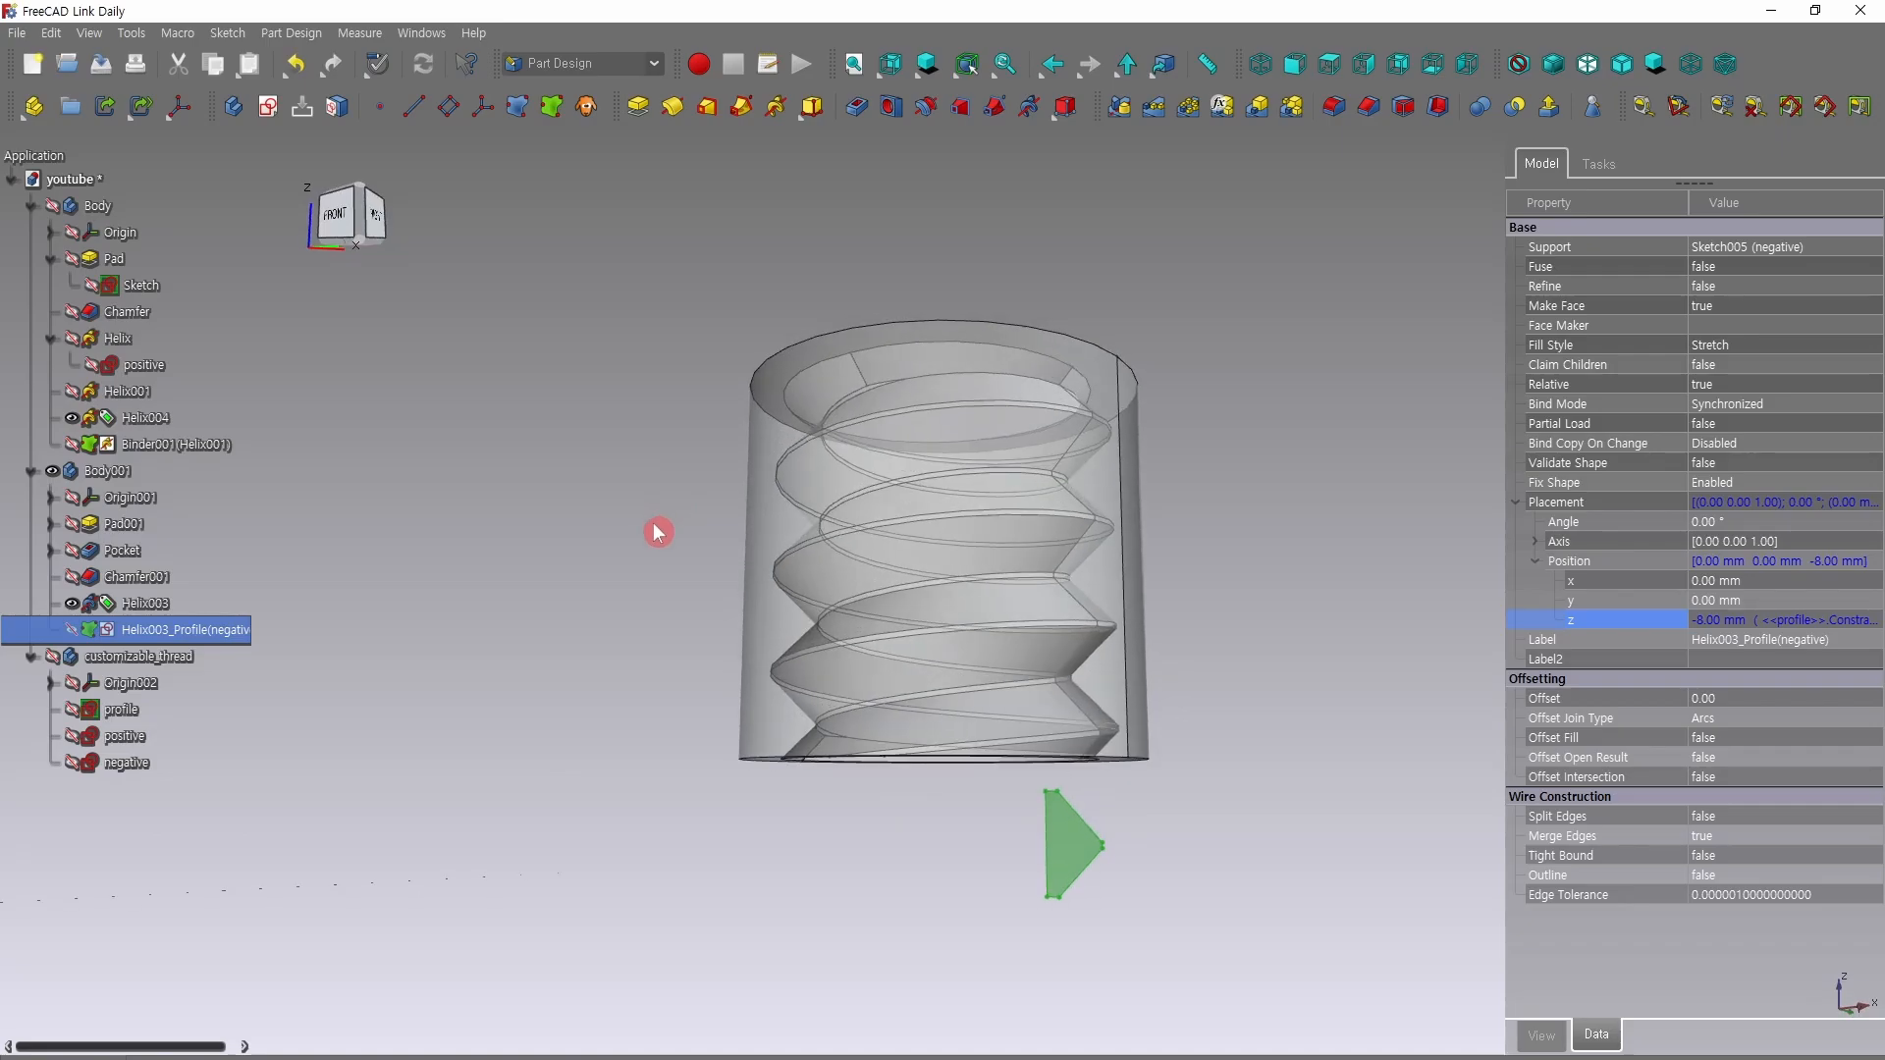
scroll(658, 530, "down", 2)
scroll(656, 530, "up", 5)
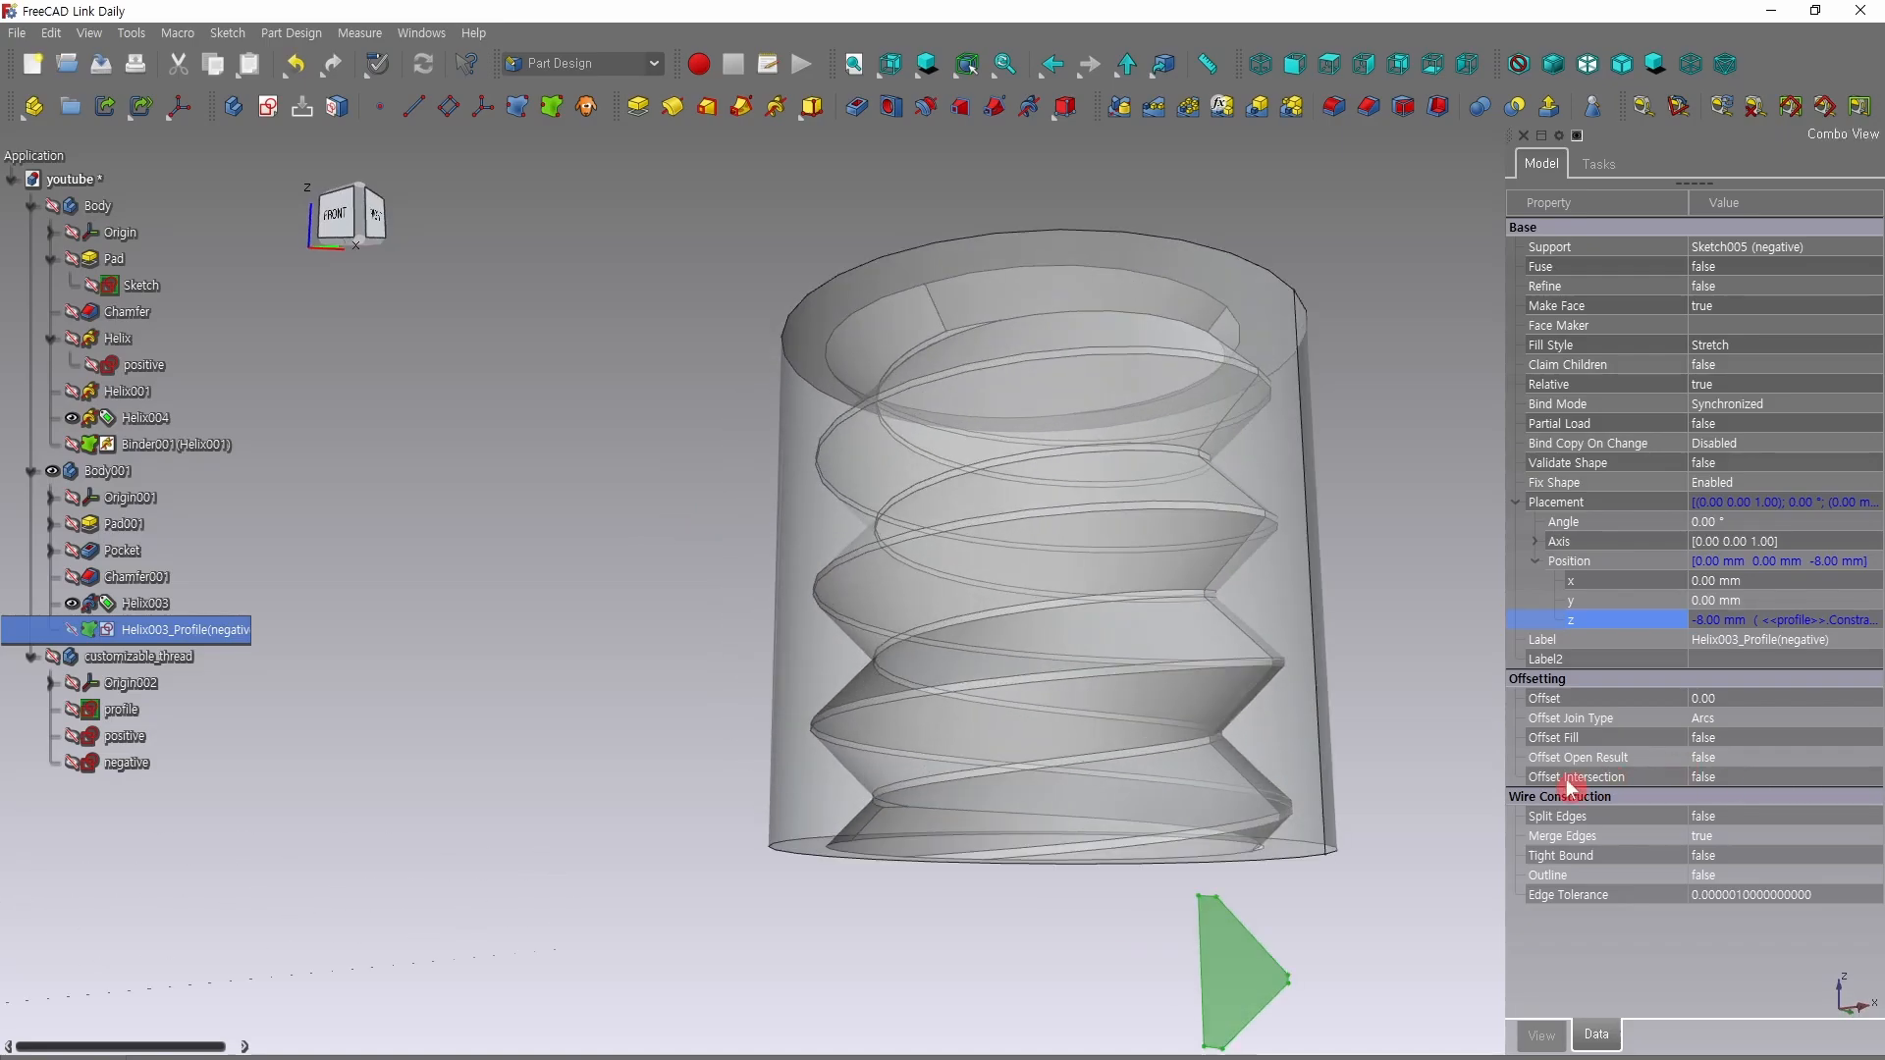
middle_click_drag(1473, 794, 1245, 709)
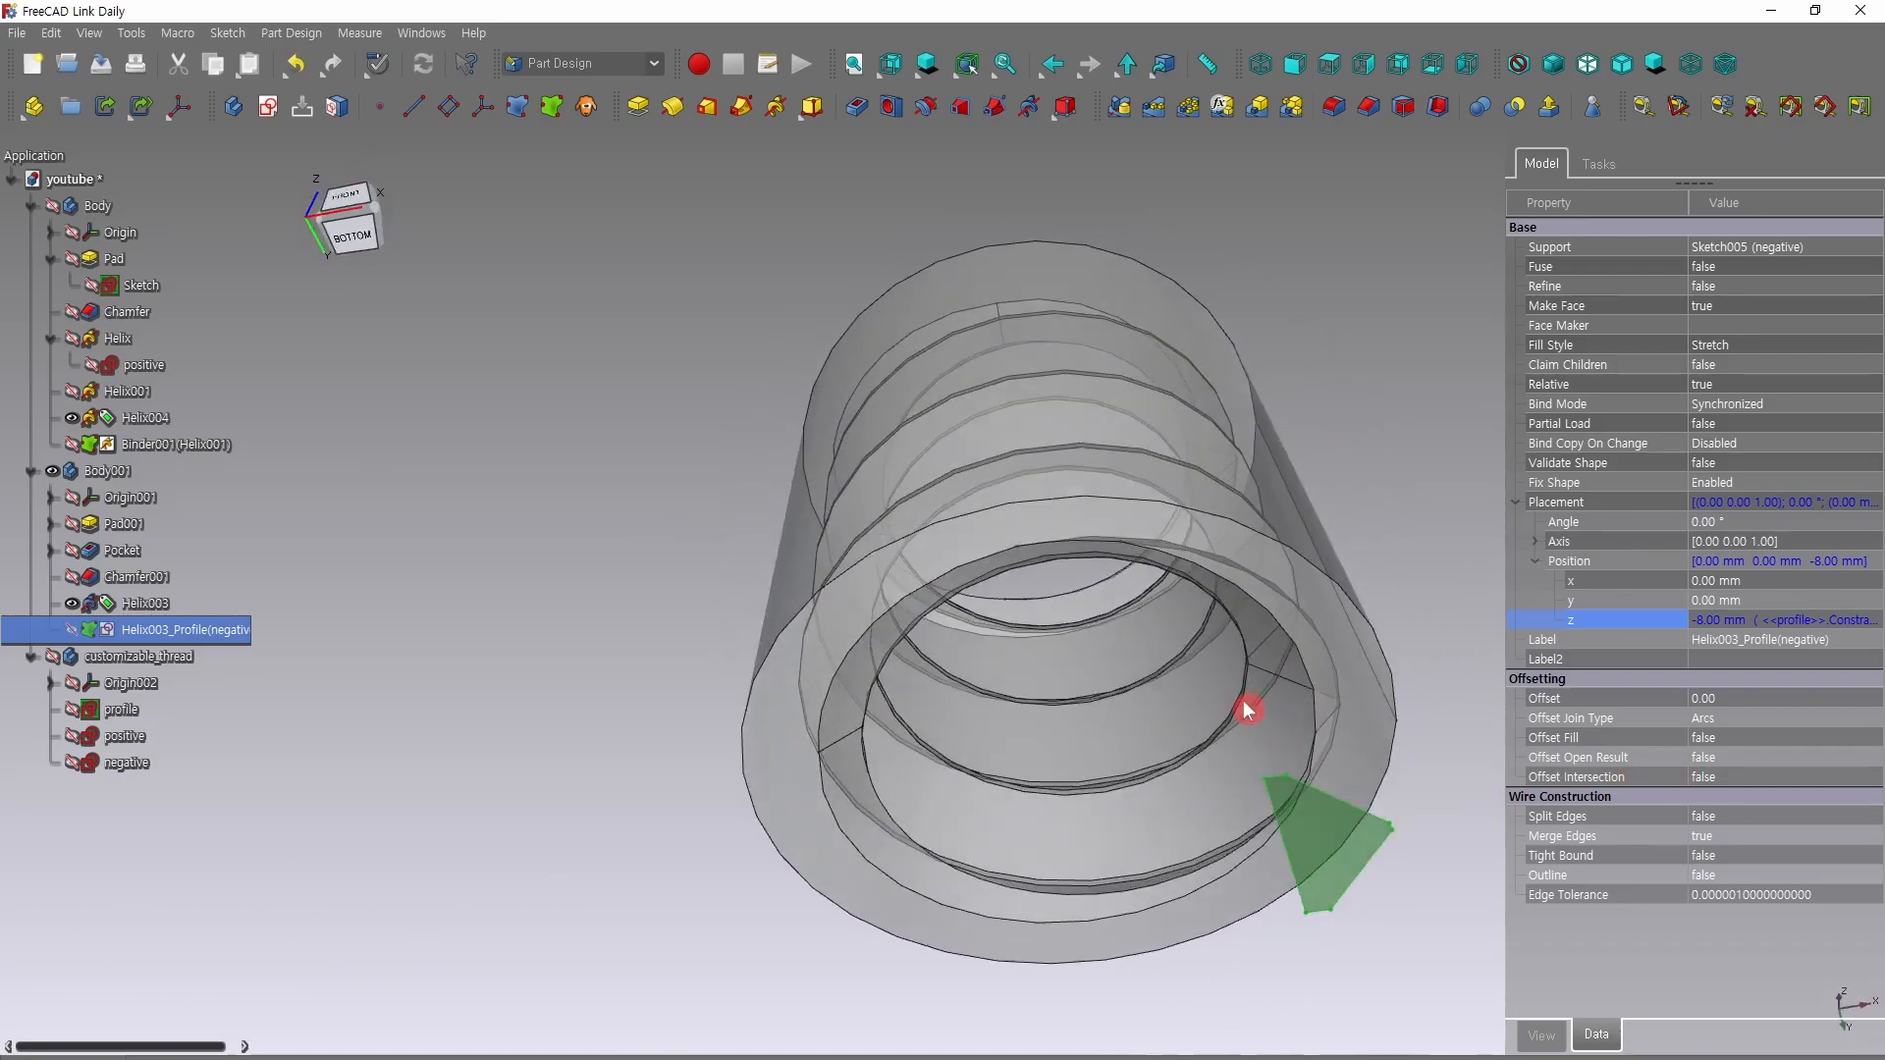
key("3")
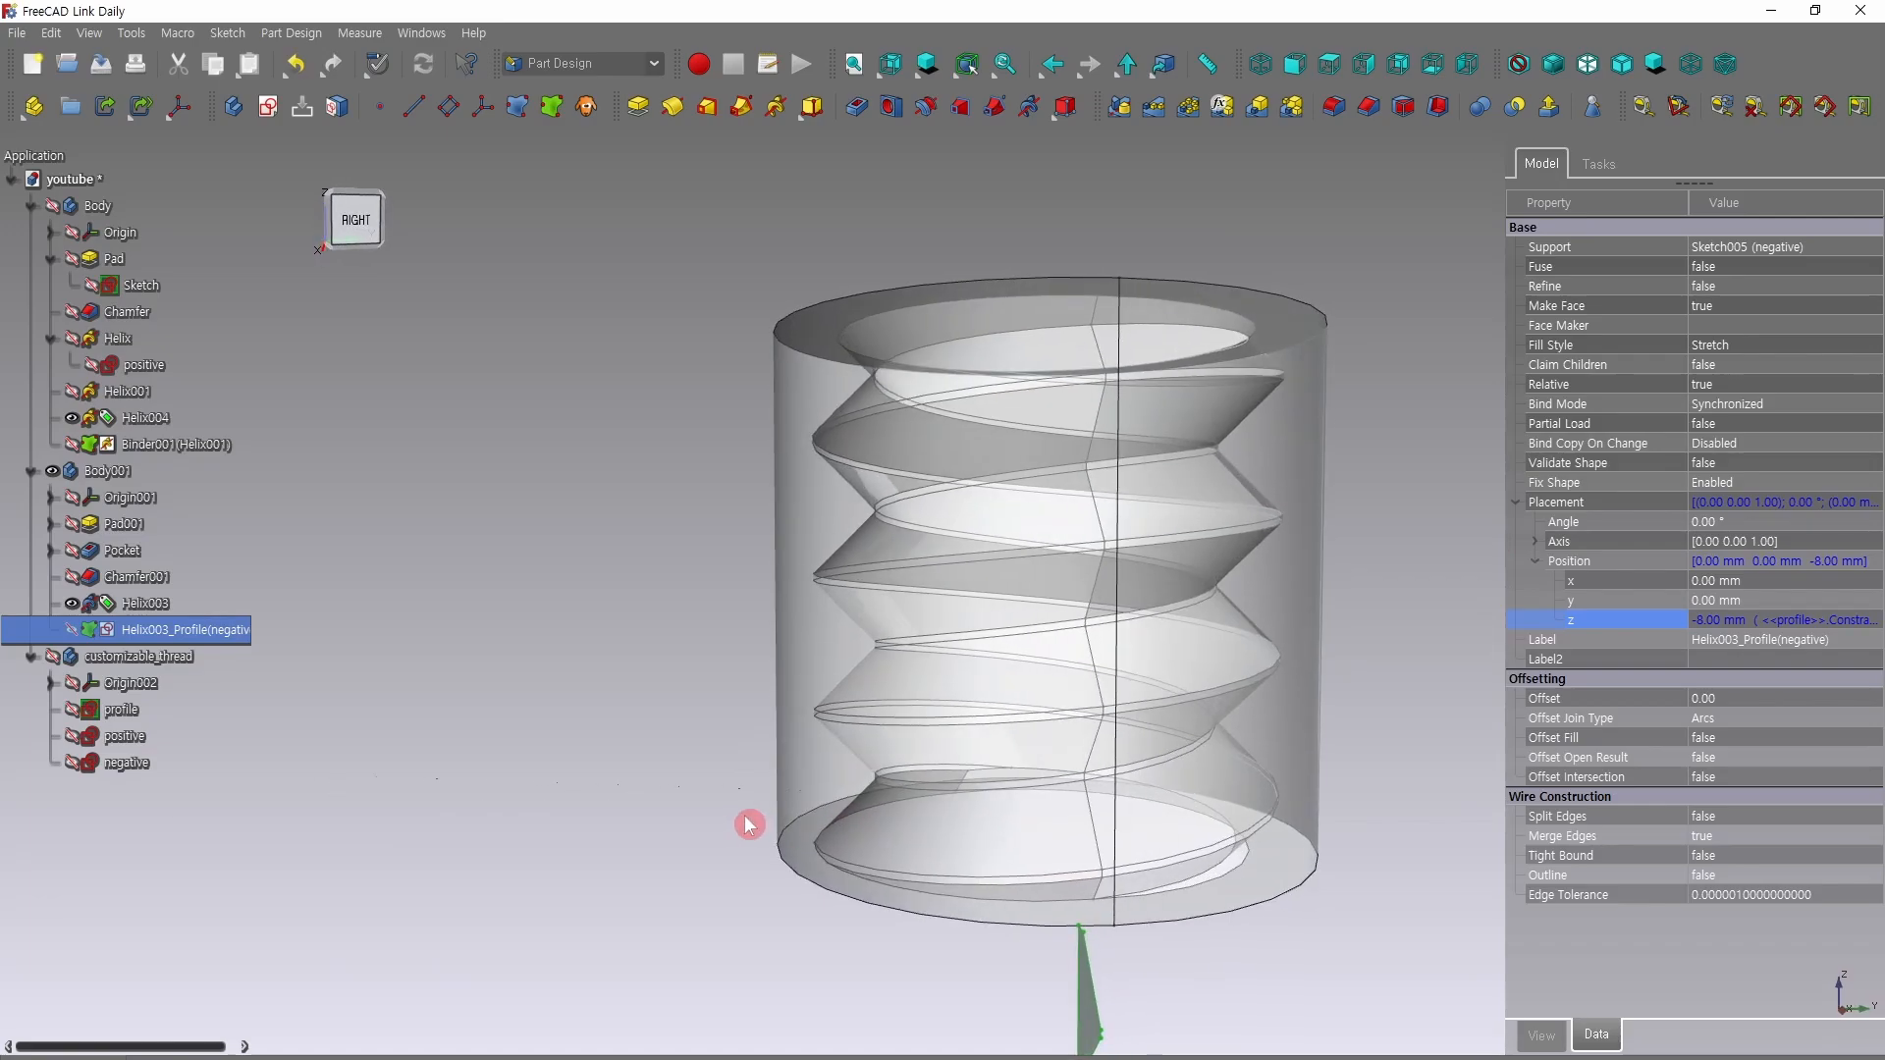
middle_click_drag(749, 825, 1396, 909)
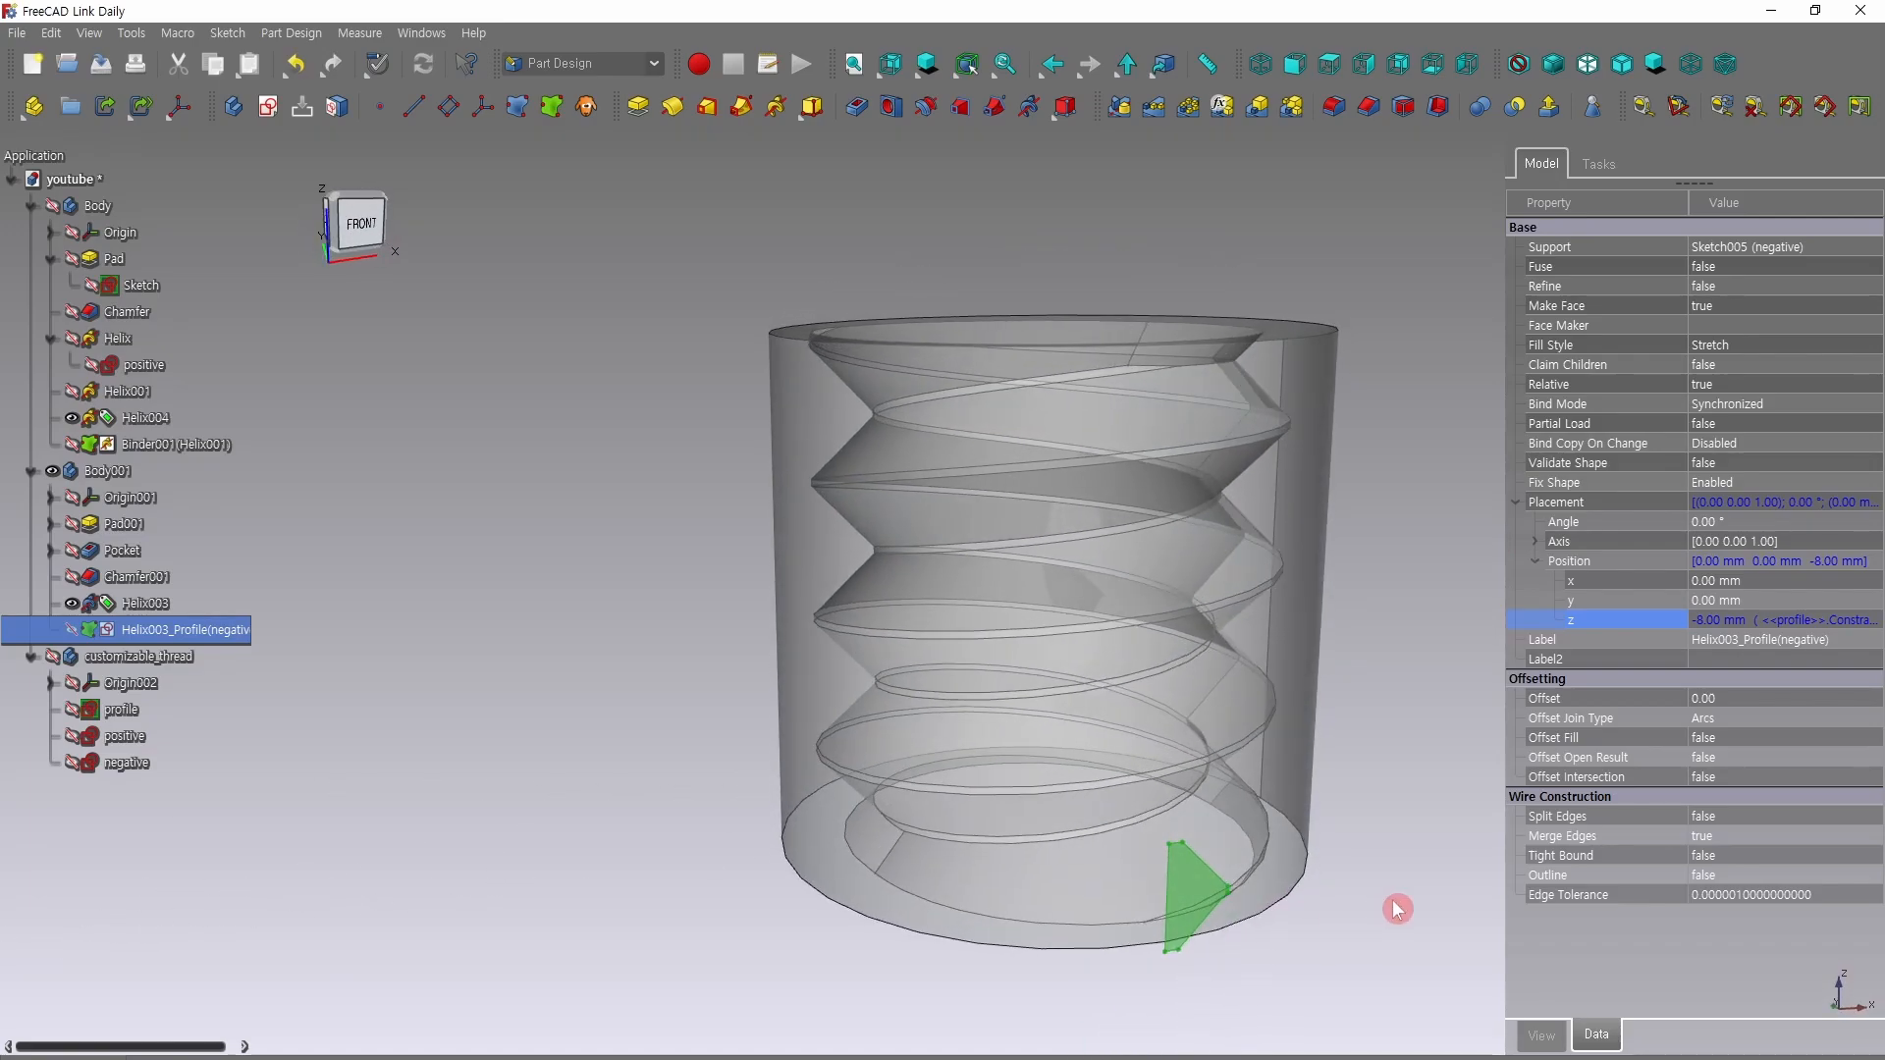
middle_click_drag(455, 479, 484, 563)
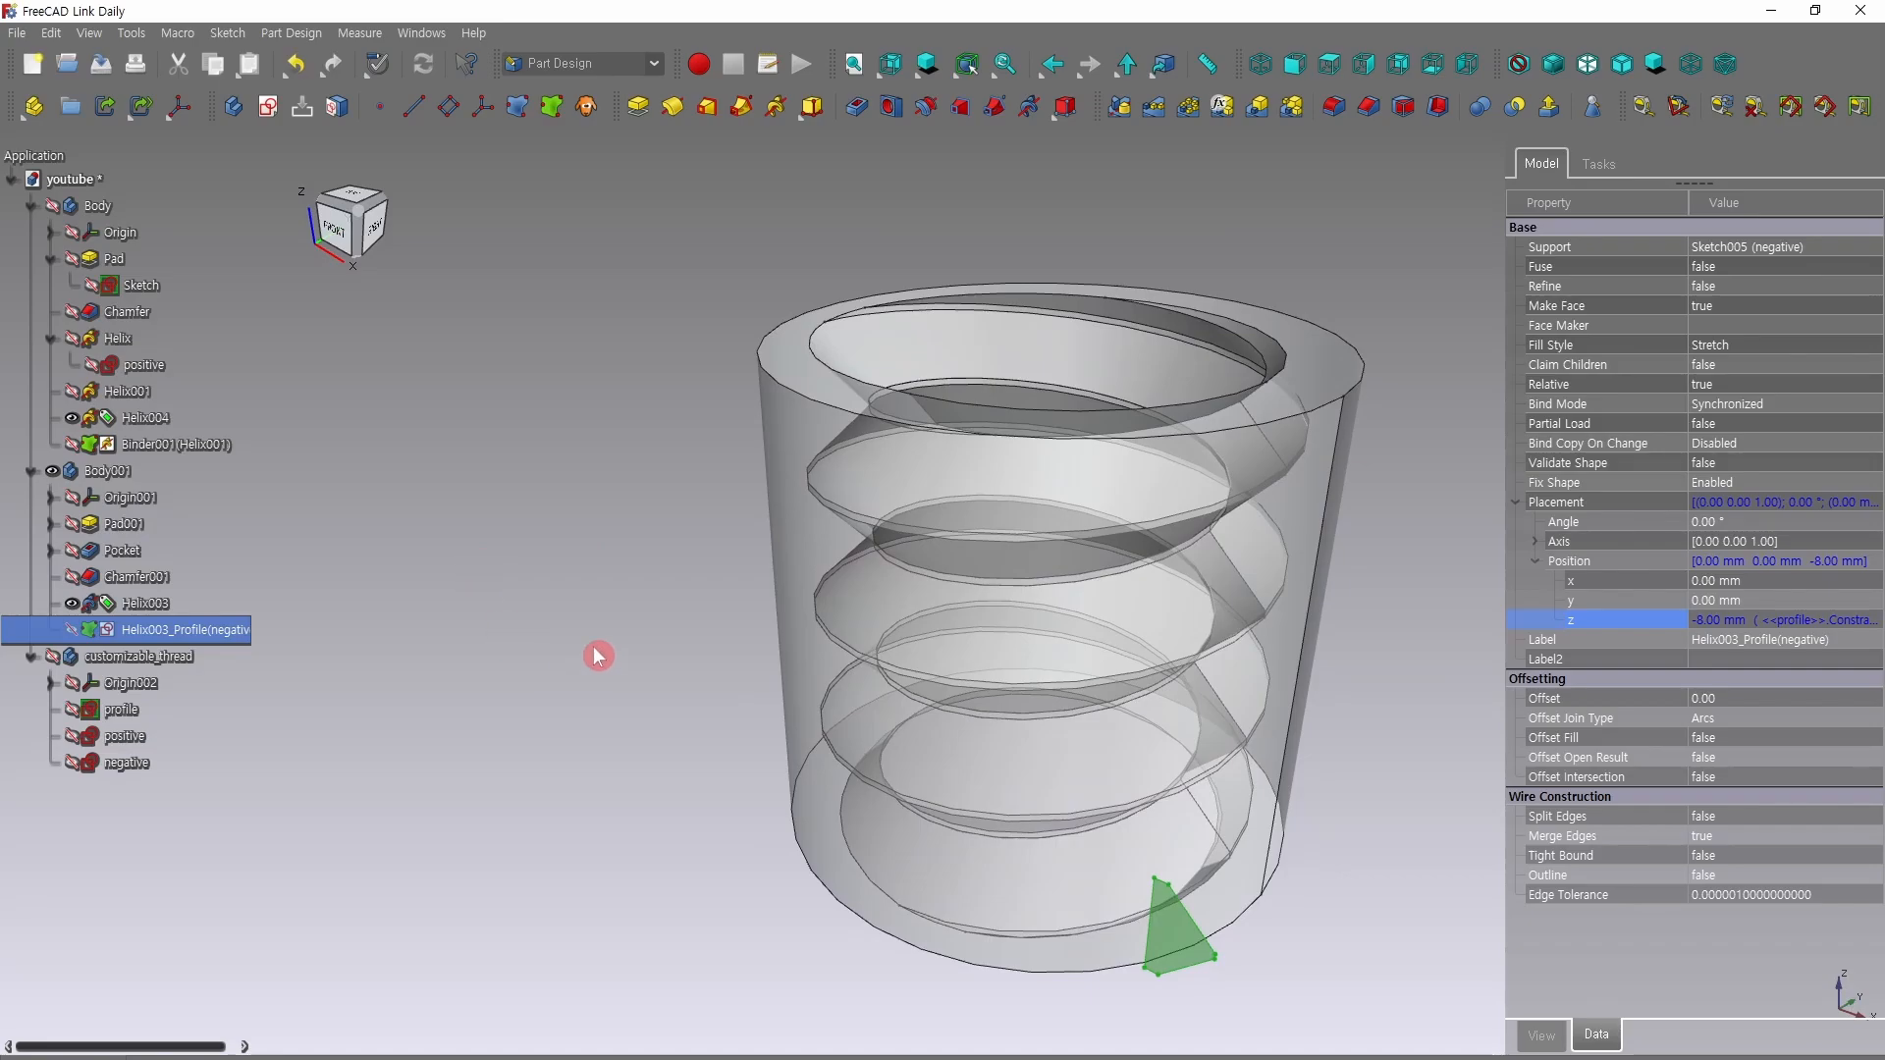
left_click(368, 690)
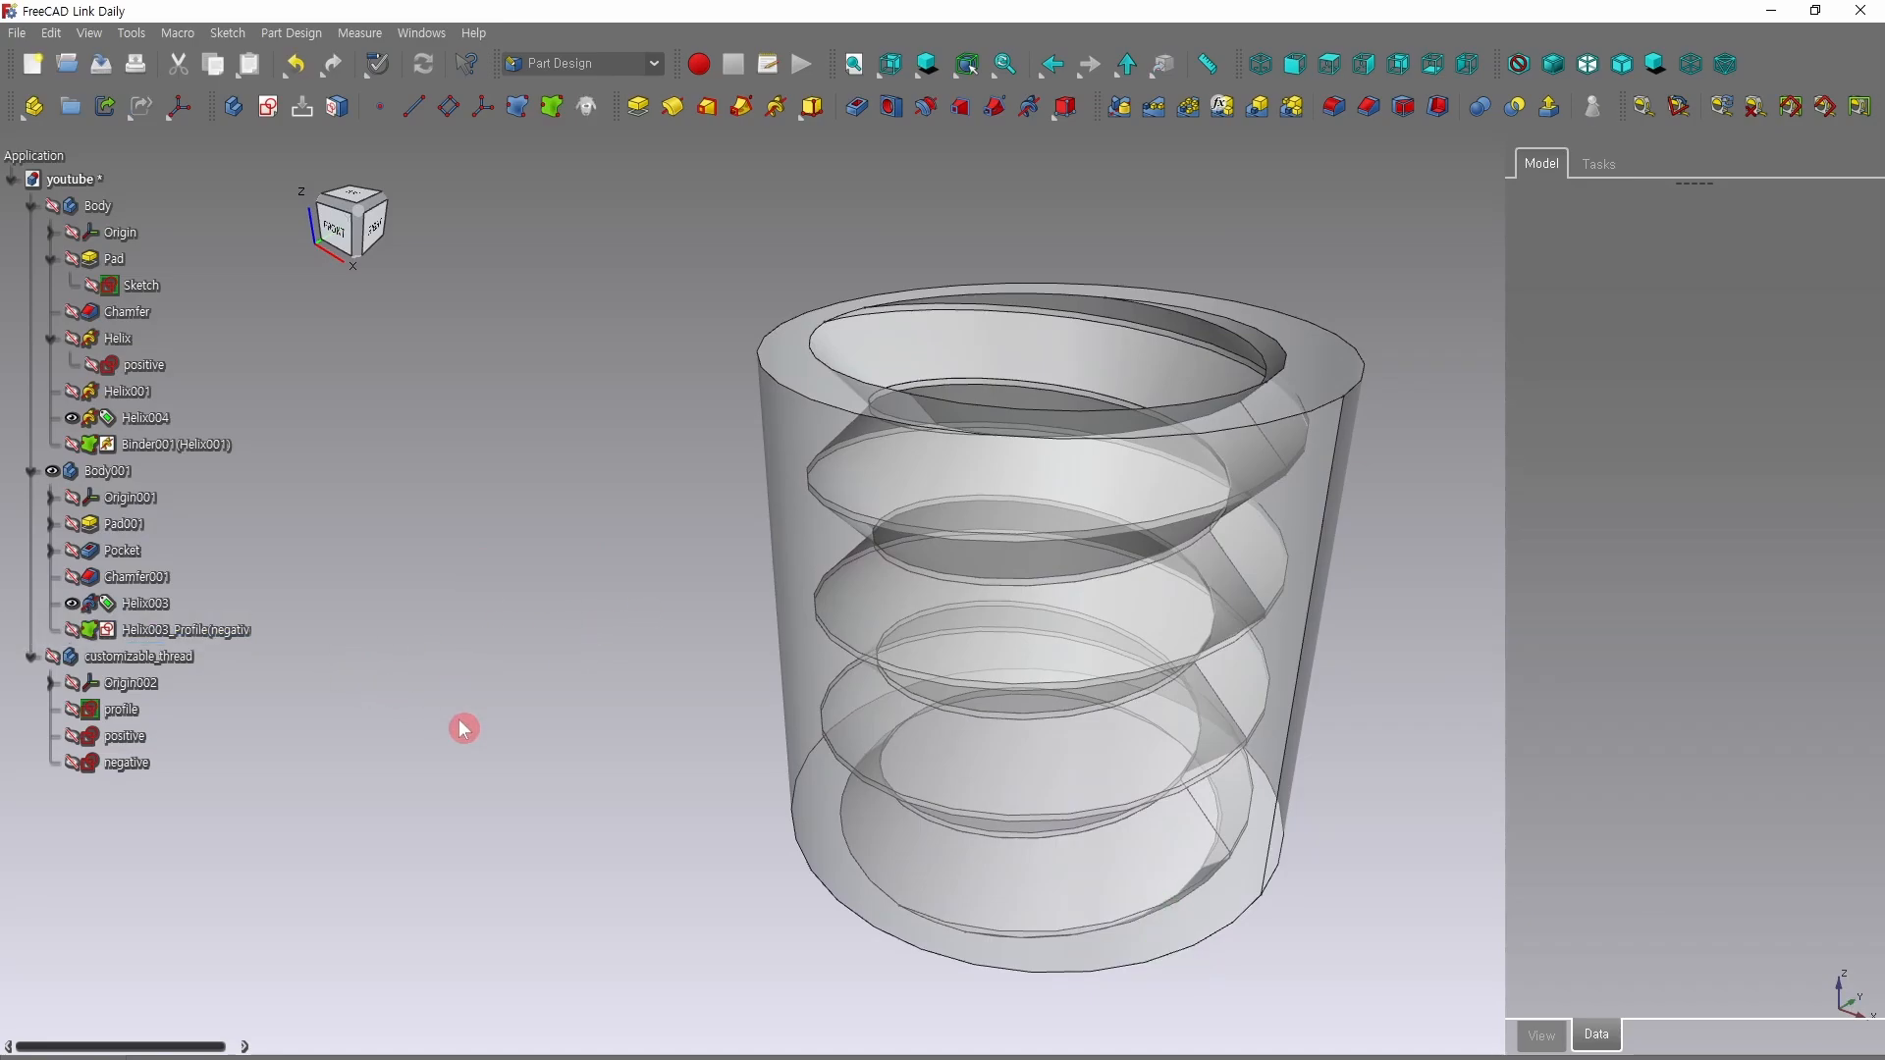
Show Body again to view the external thread together with the internally threaded body.
left_click(54, 206)
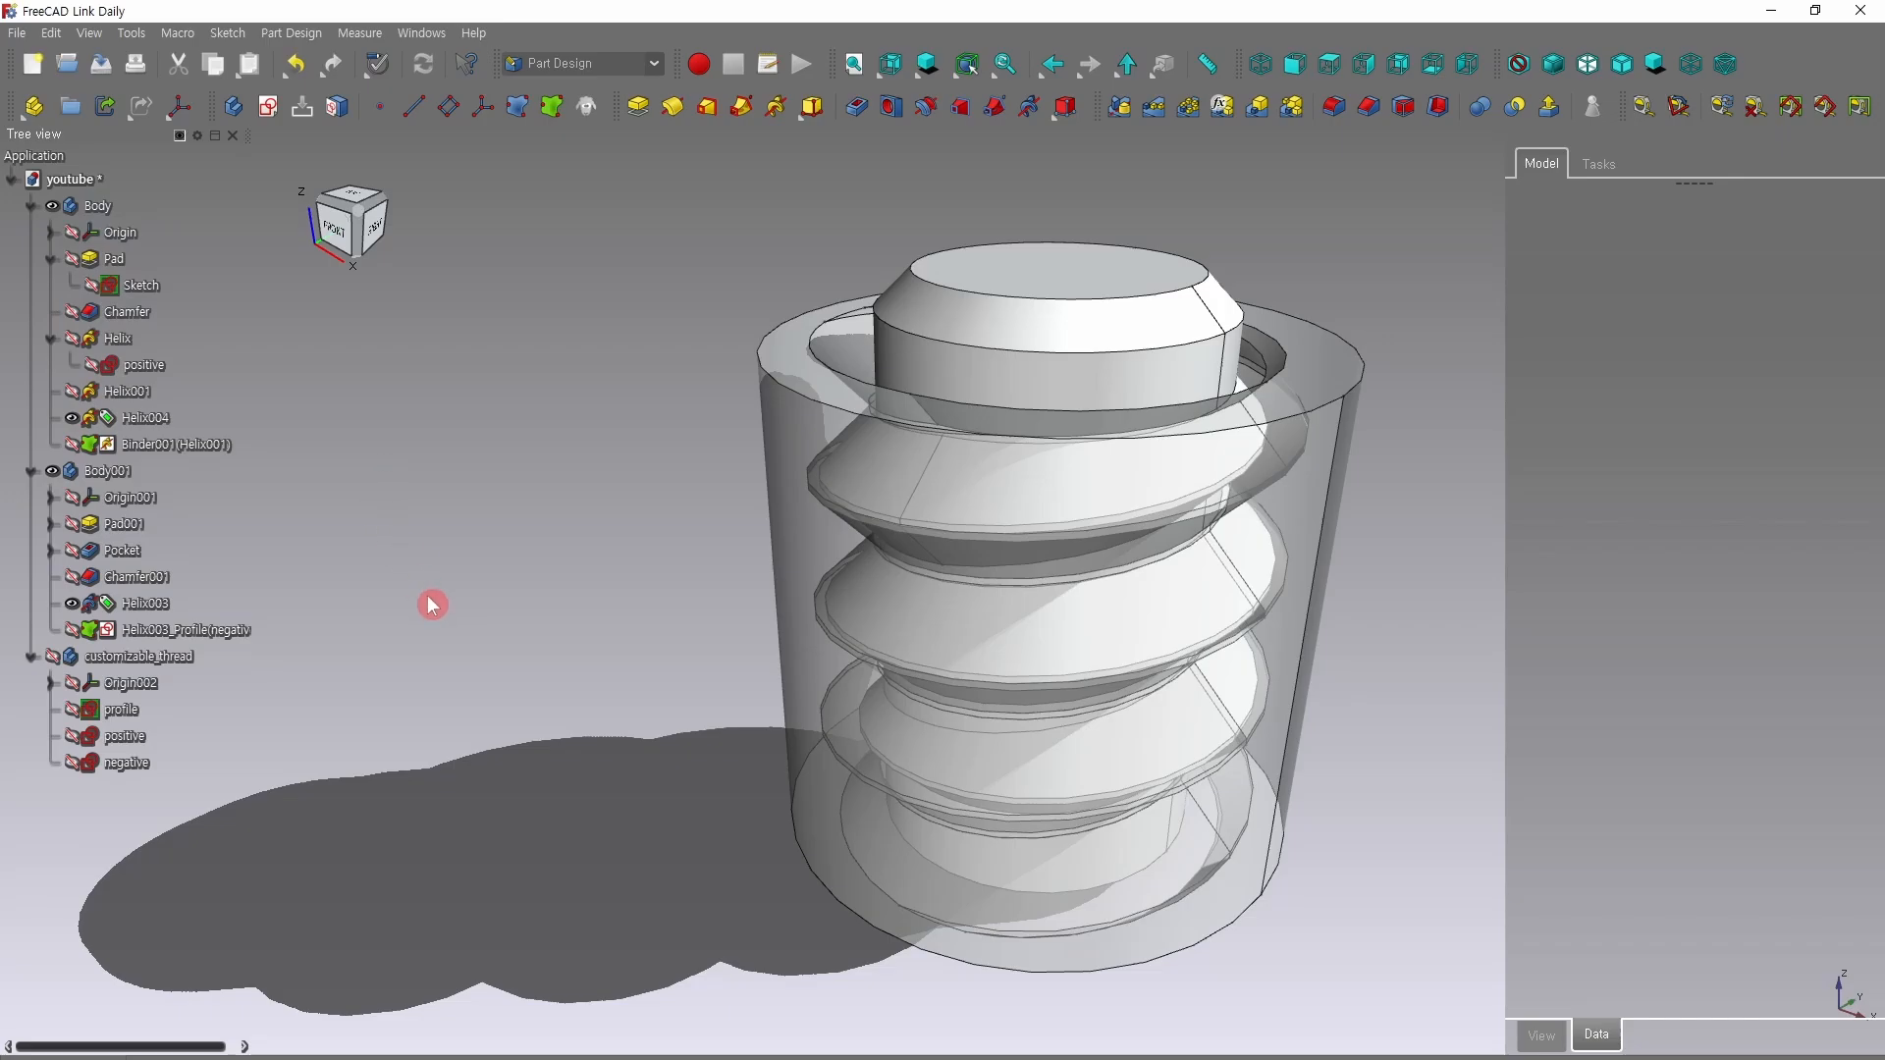
scroll(428, 597, "down", 2)
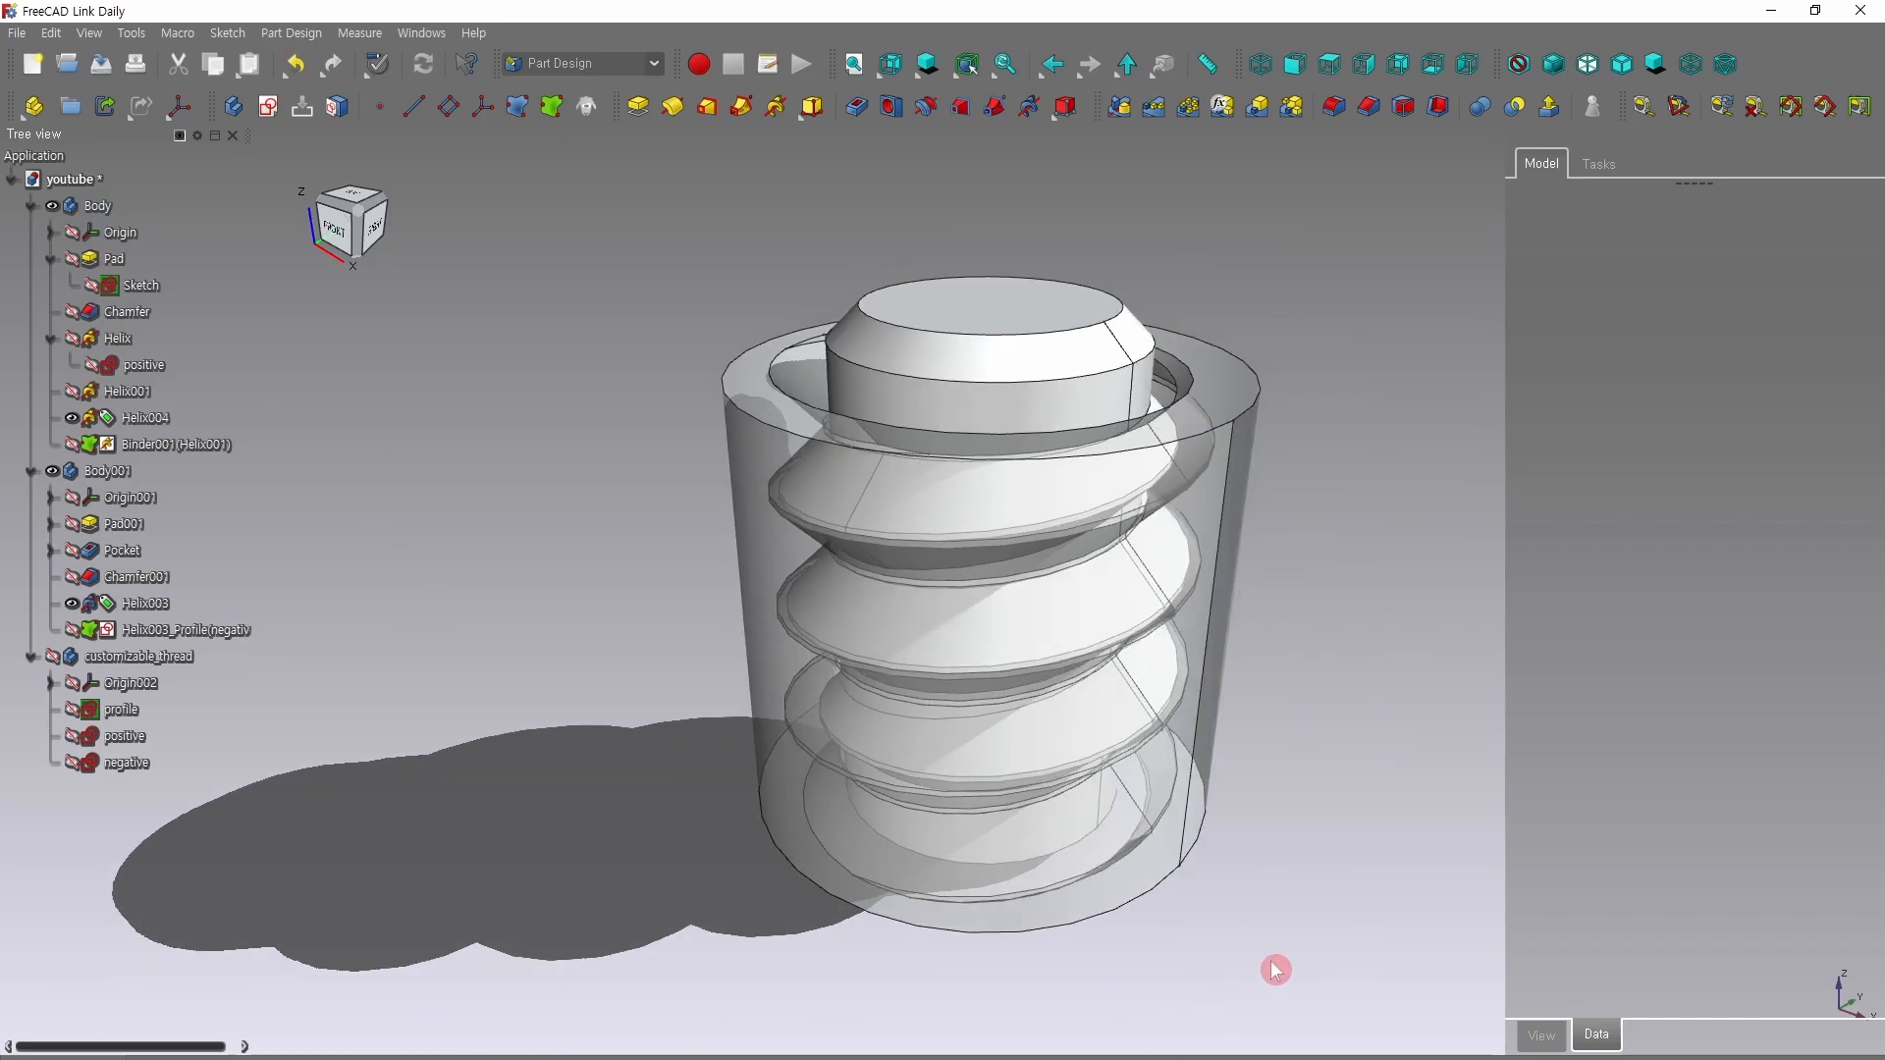
middle_click_drag(1271, 960, 943, 1016)
left_click(118, 420)
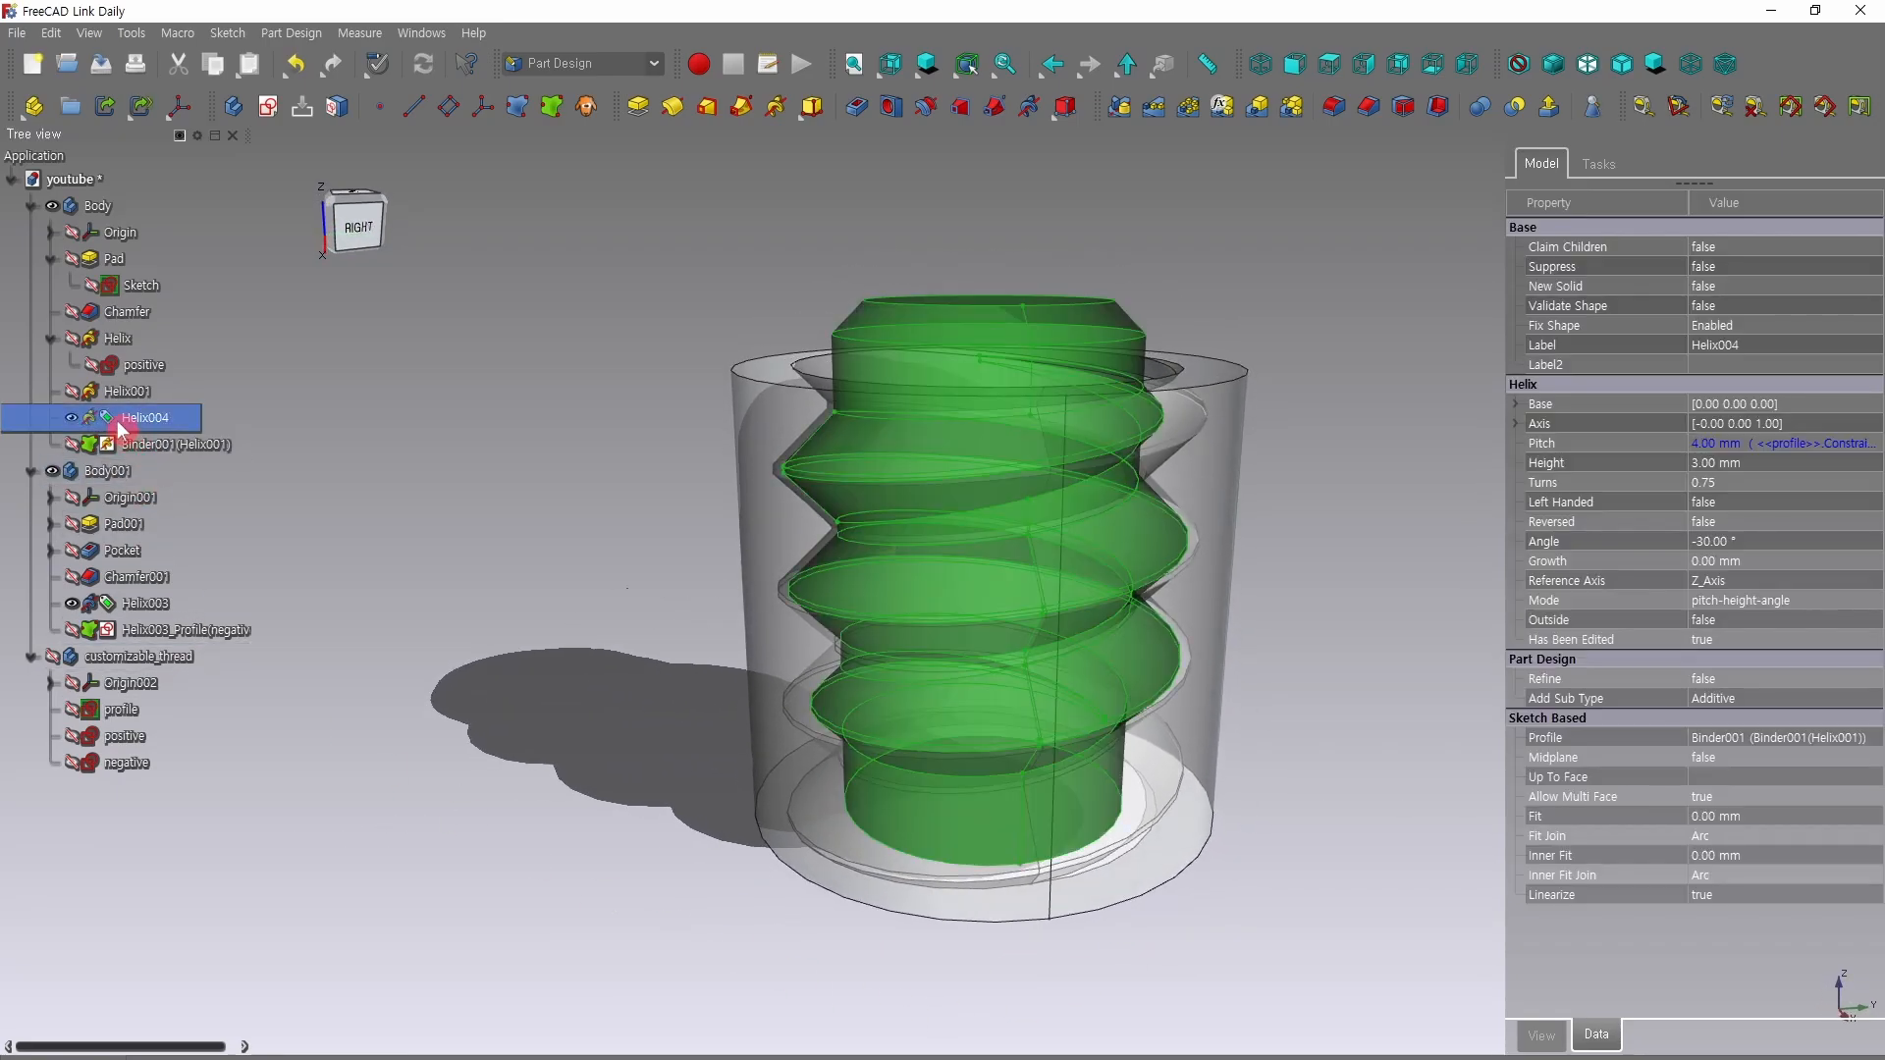
right_click(113, 432)
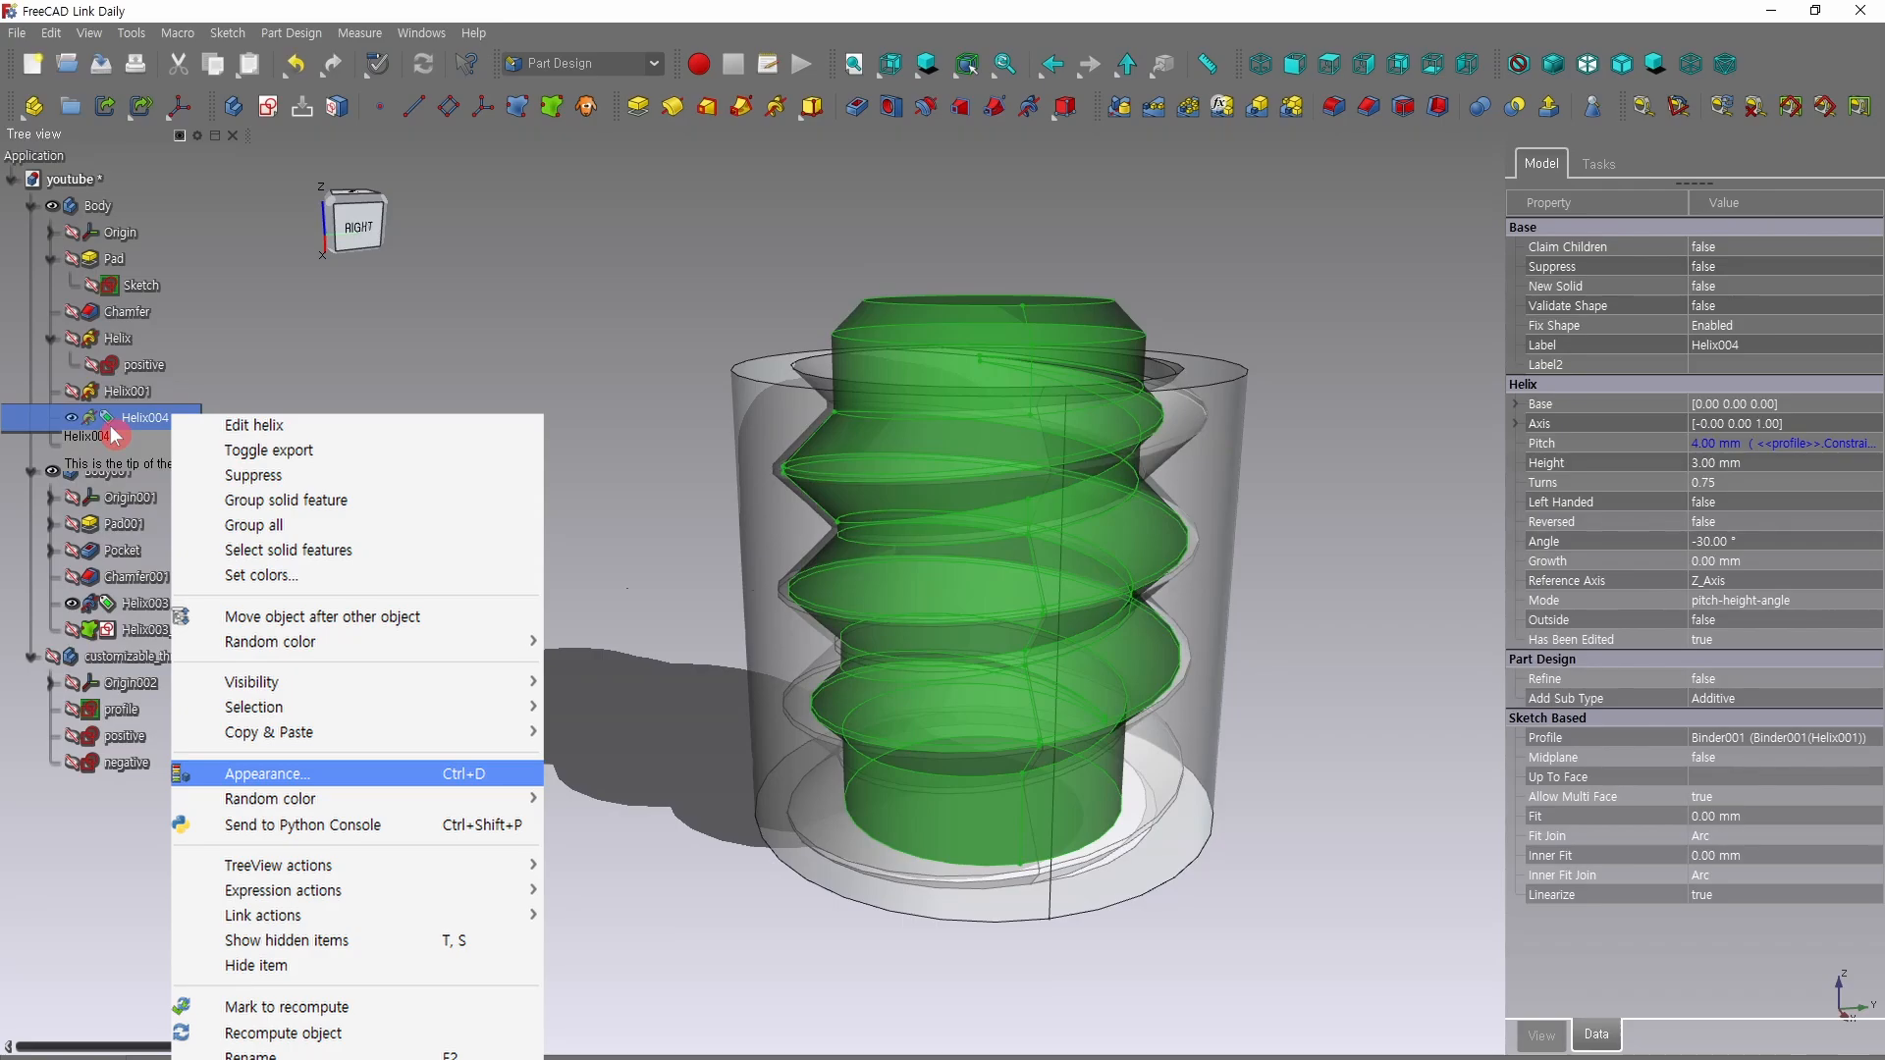
key("Return")
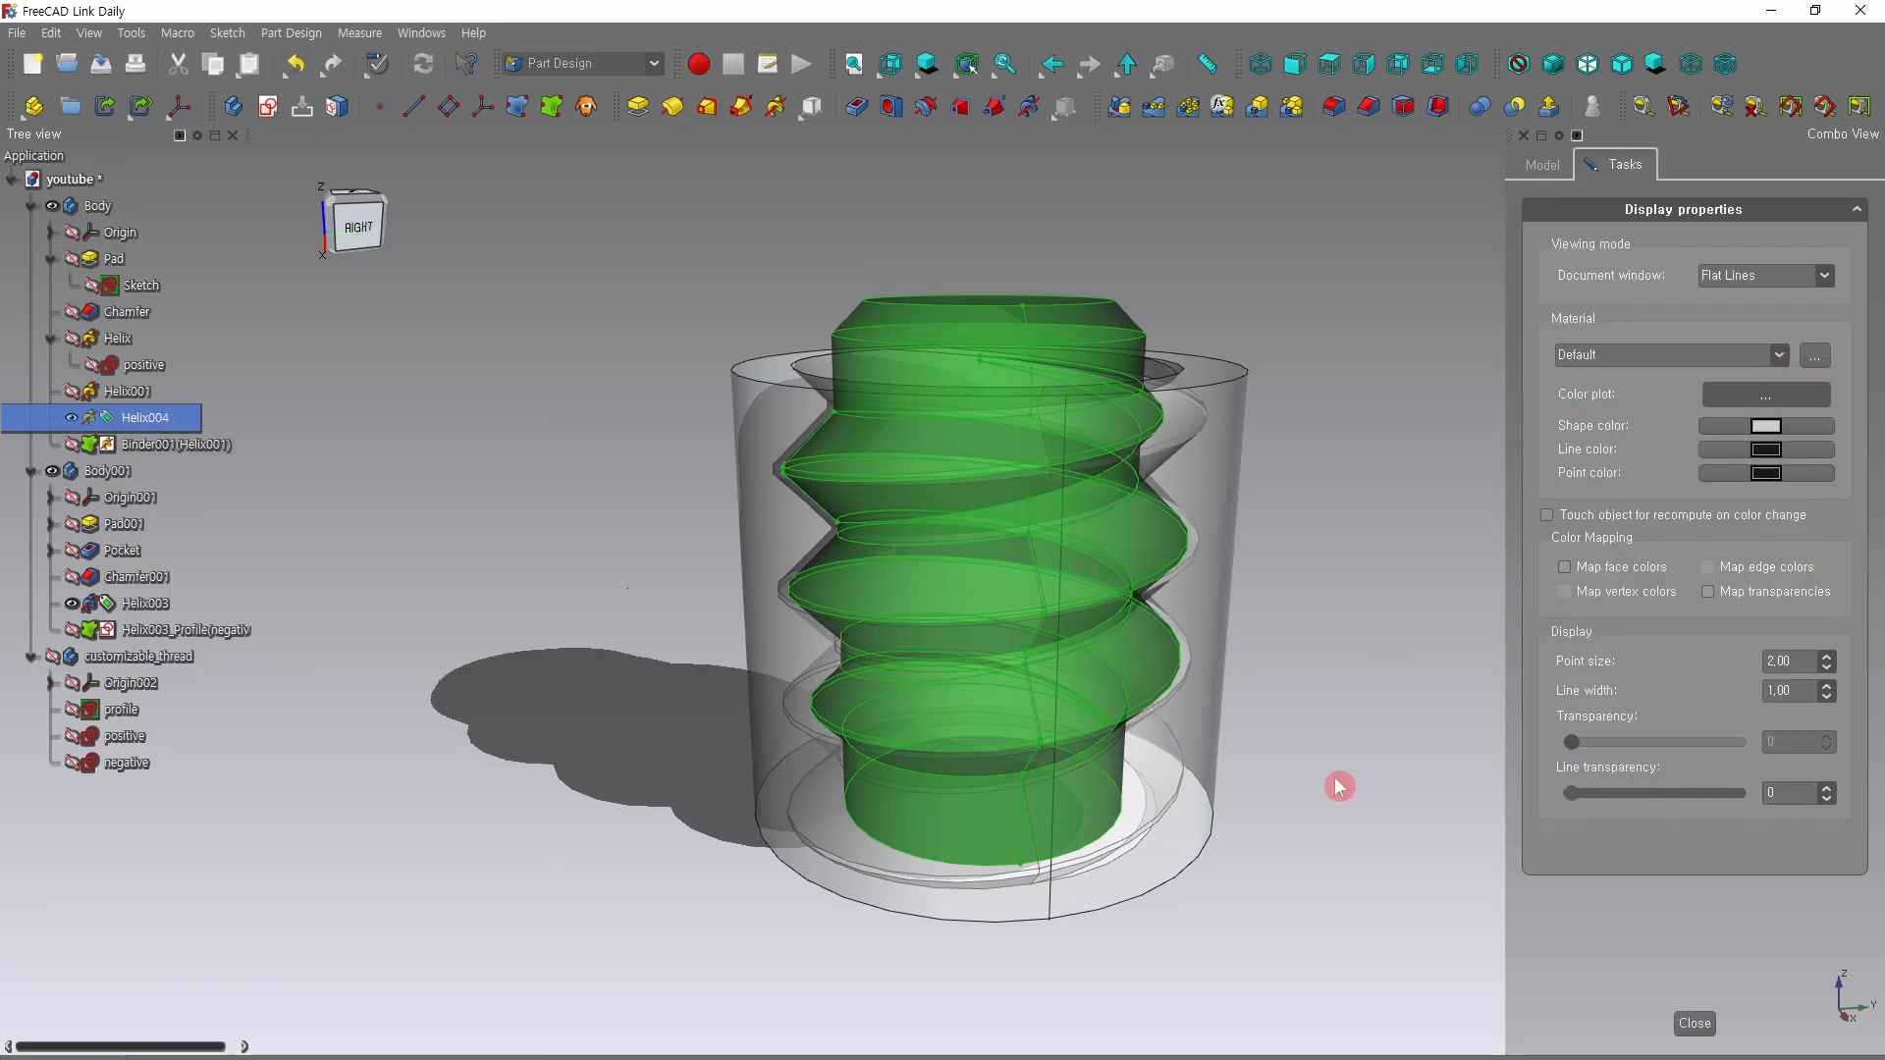
mouse_move(1344, 779)
middle_mouse_down()
mouse_move(1359, 740)
mouse_move(1360, 767)
middle_mouse_up()
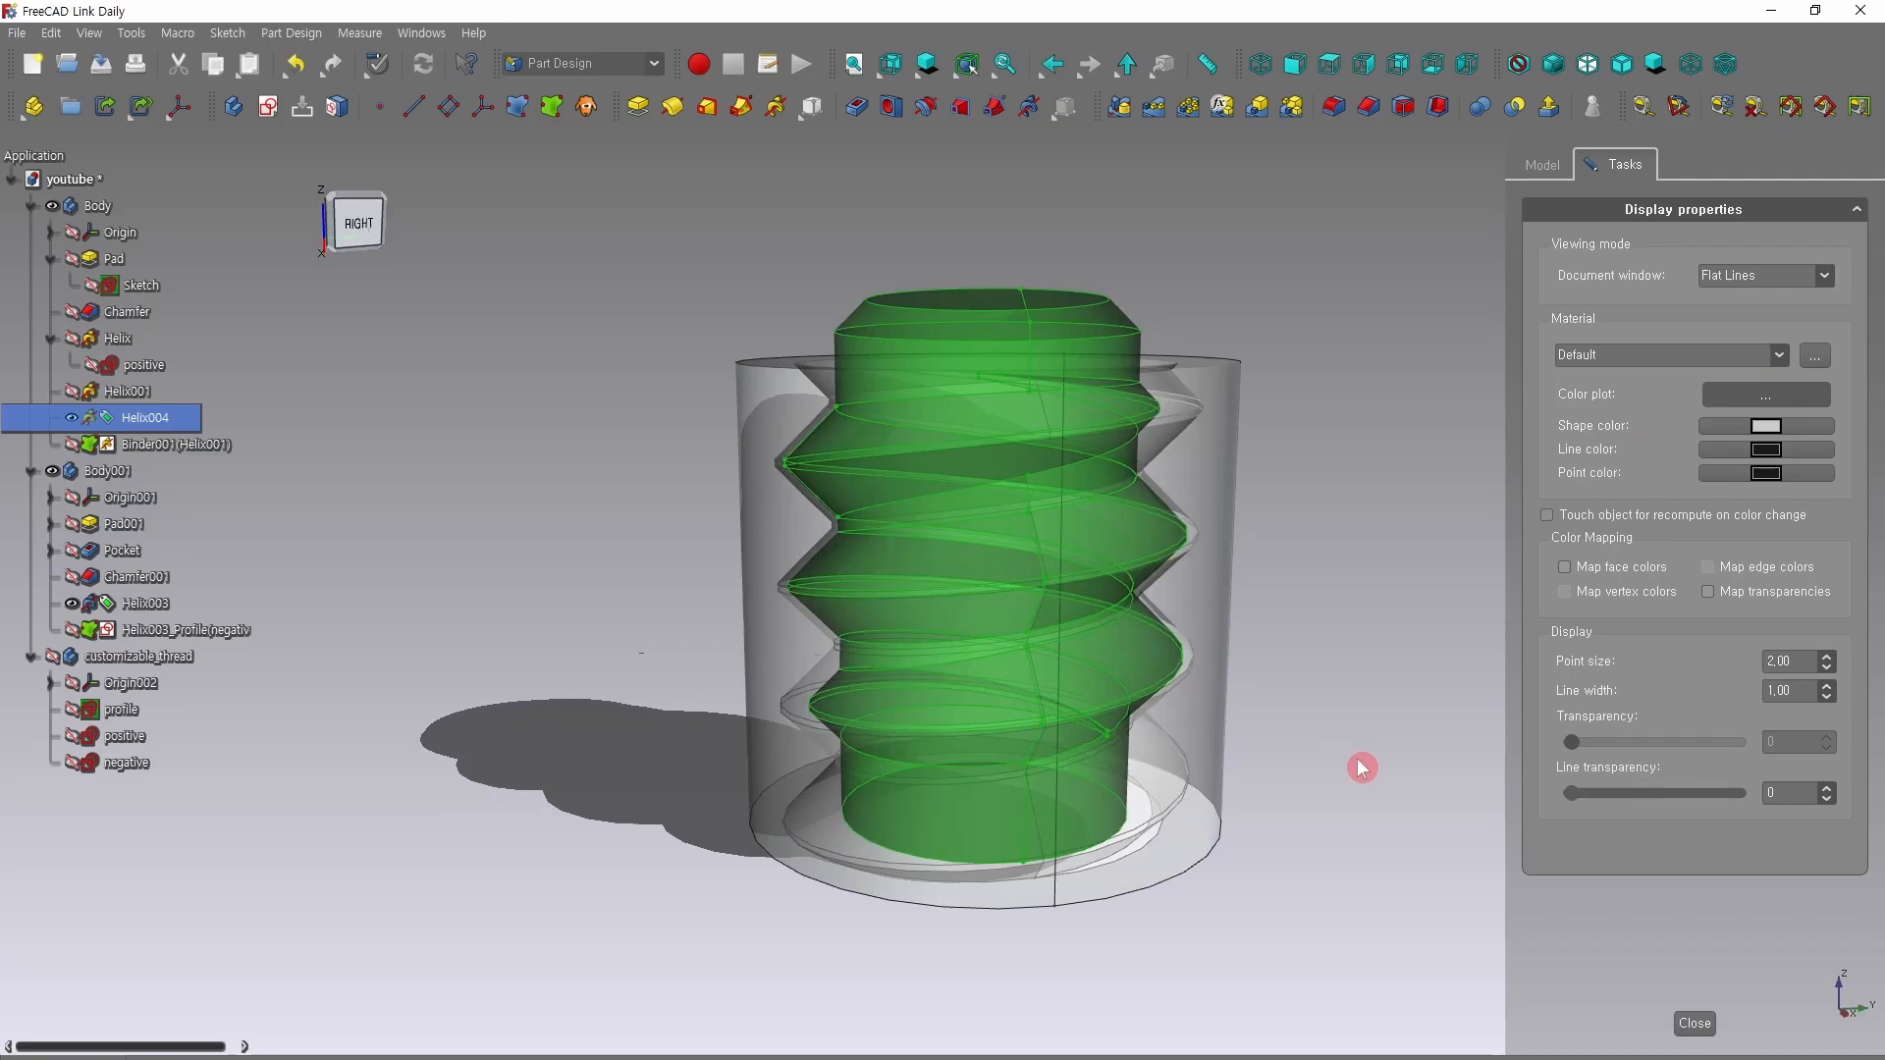
left_click(1695, 1024)
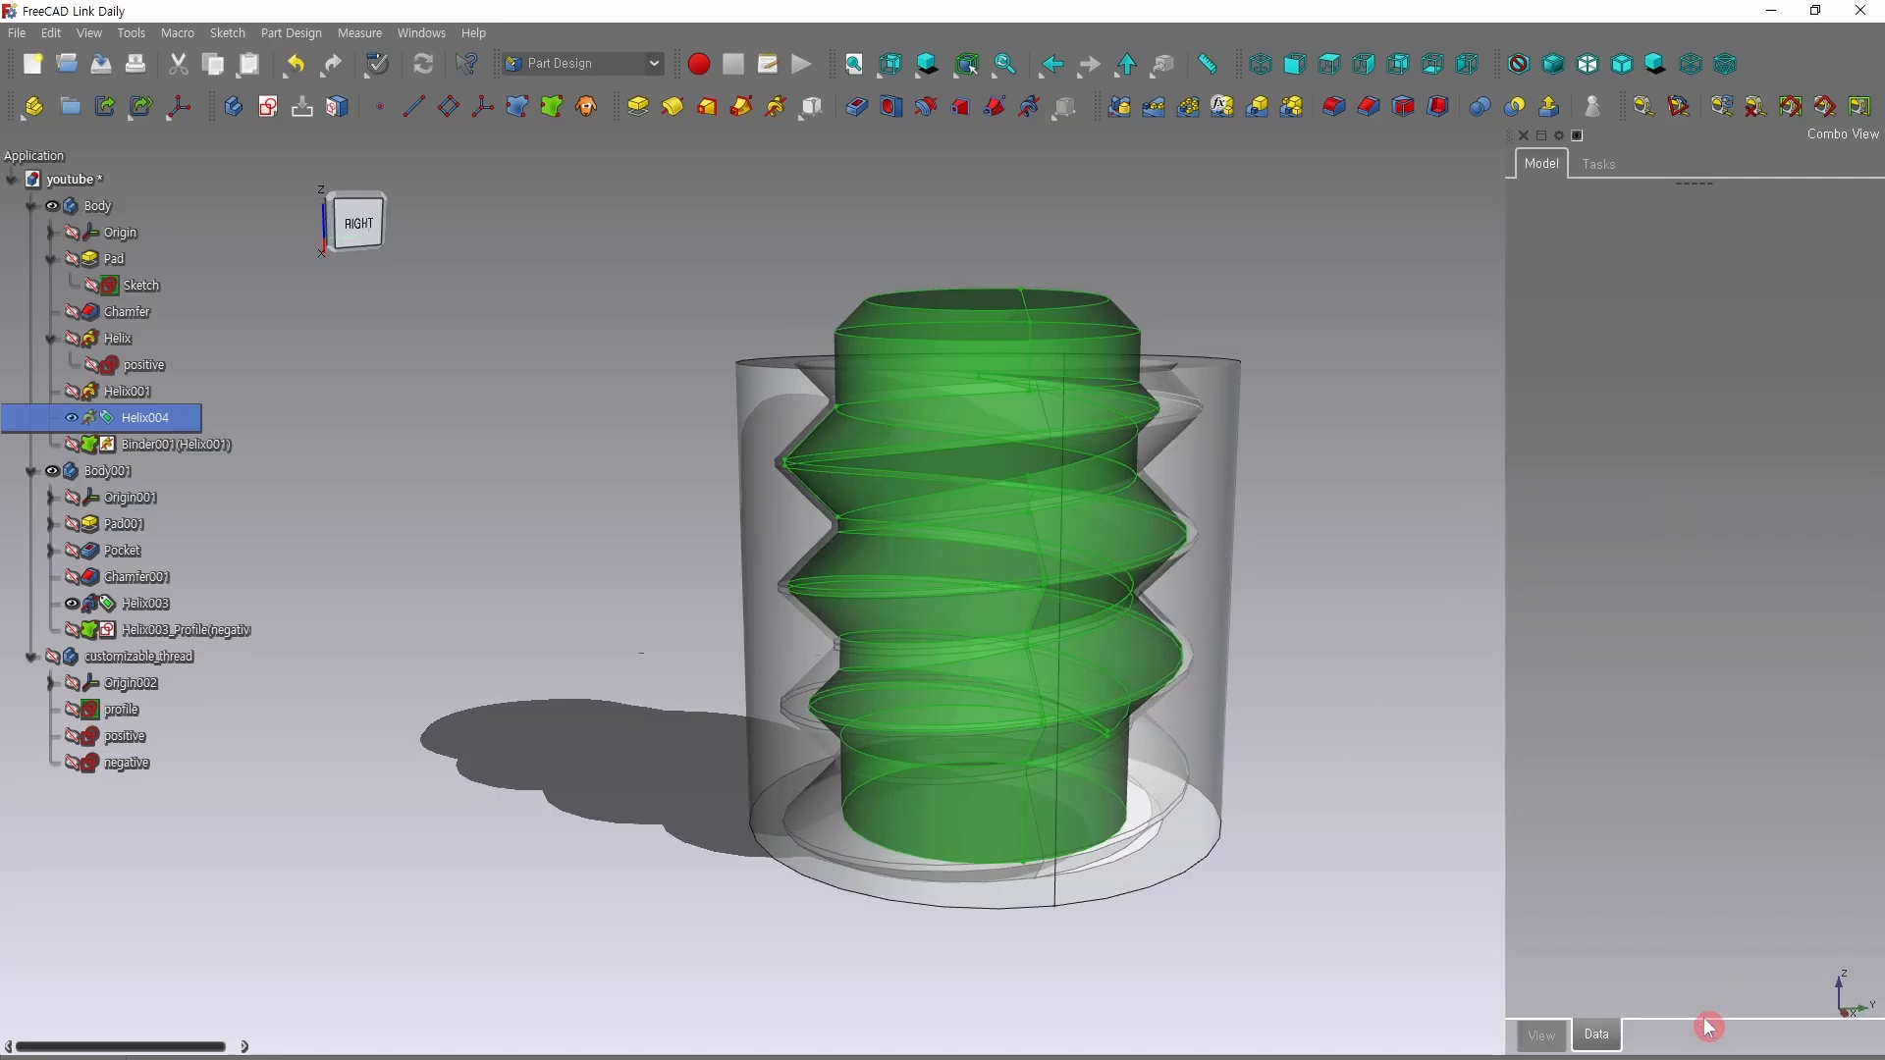
Inspect the fit between the highlighted external thread and the surrounding internal thread from several sides.
middle_click_drag(1422, 875, 1326, 805)
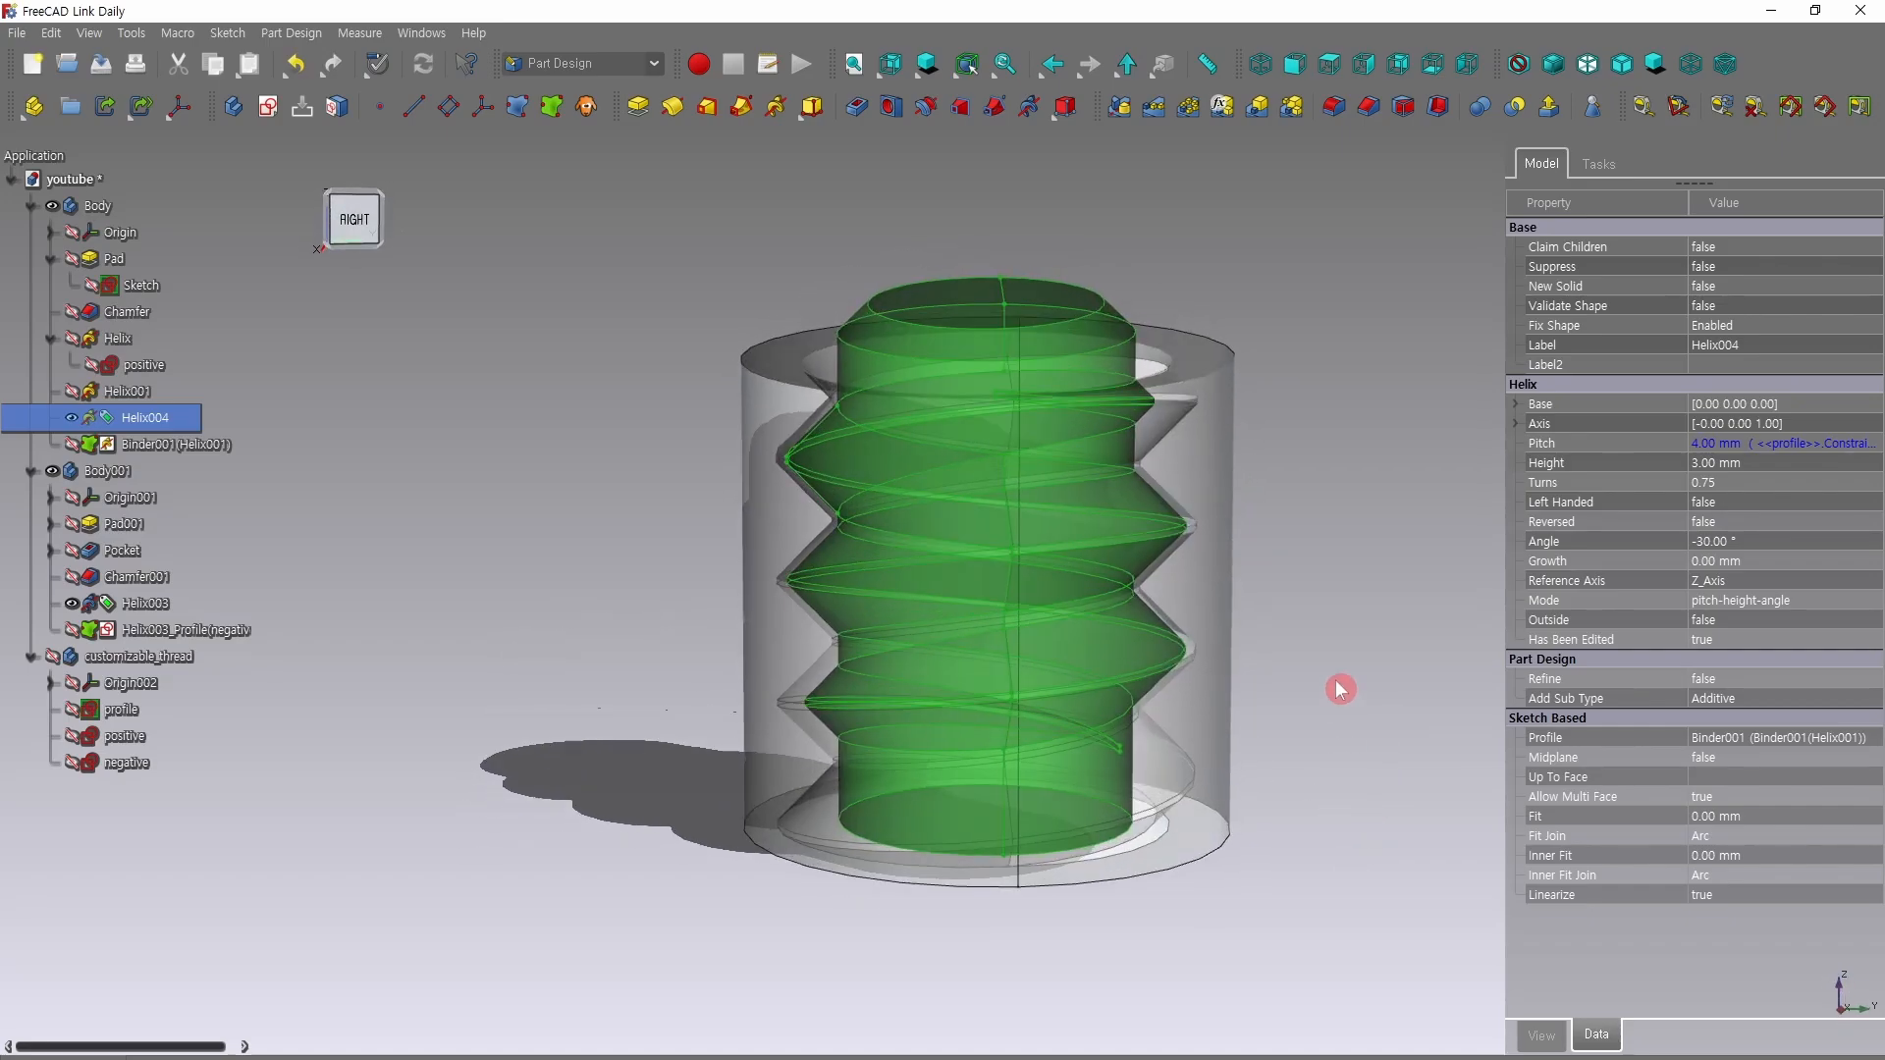
scroll(1339, 689, "up", 3)
middle_click_drag(1273, 508, 872, 578)
middle_click_drag(1371, 433, 1271, 453)
middle_click_drag(1417, 353, 1265, 345)
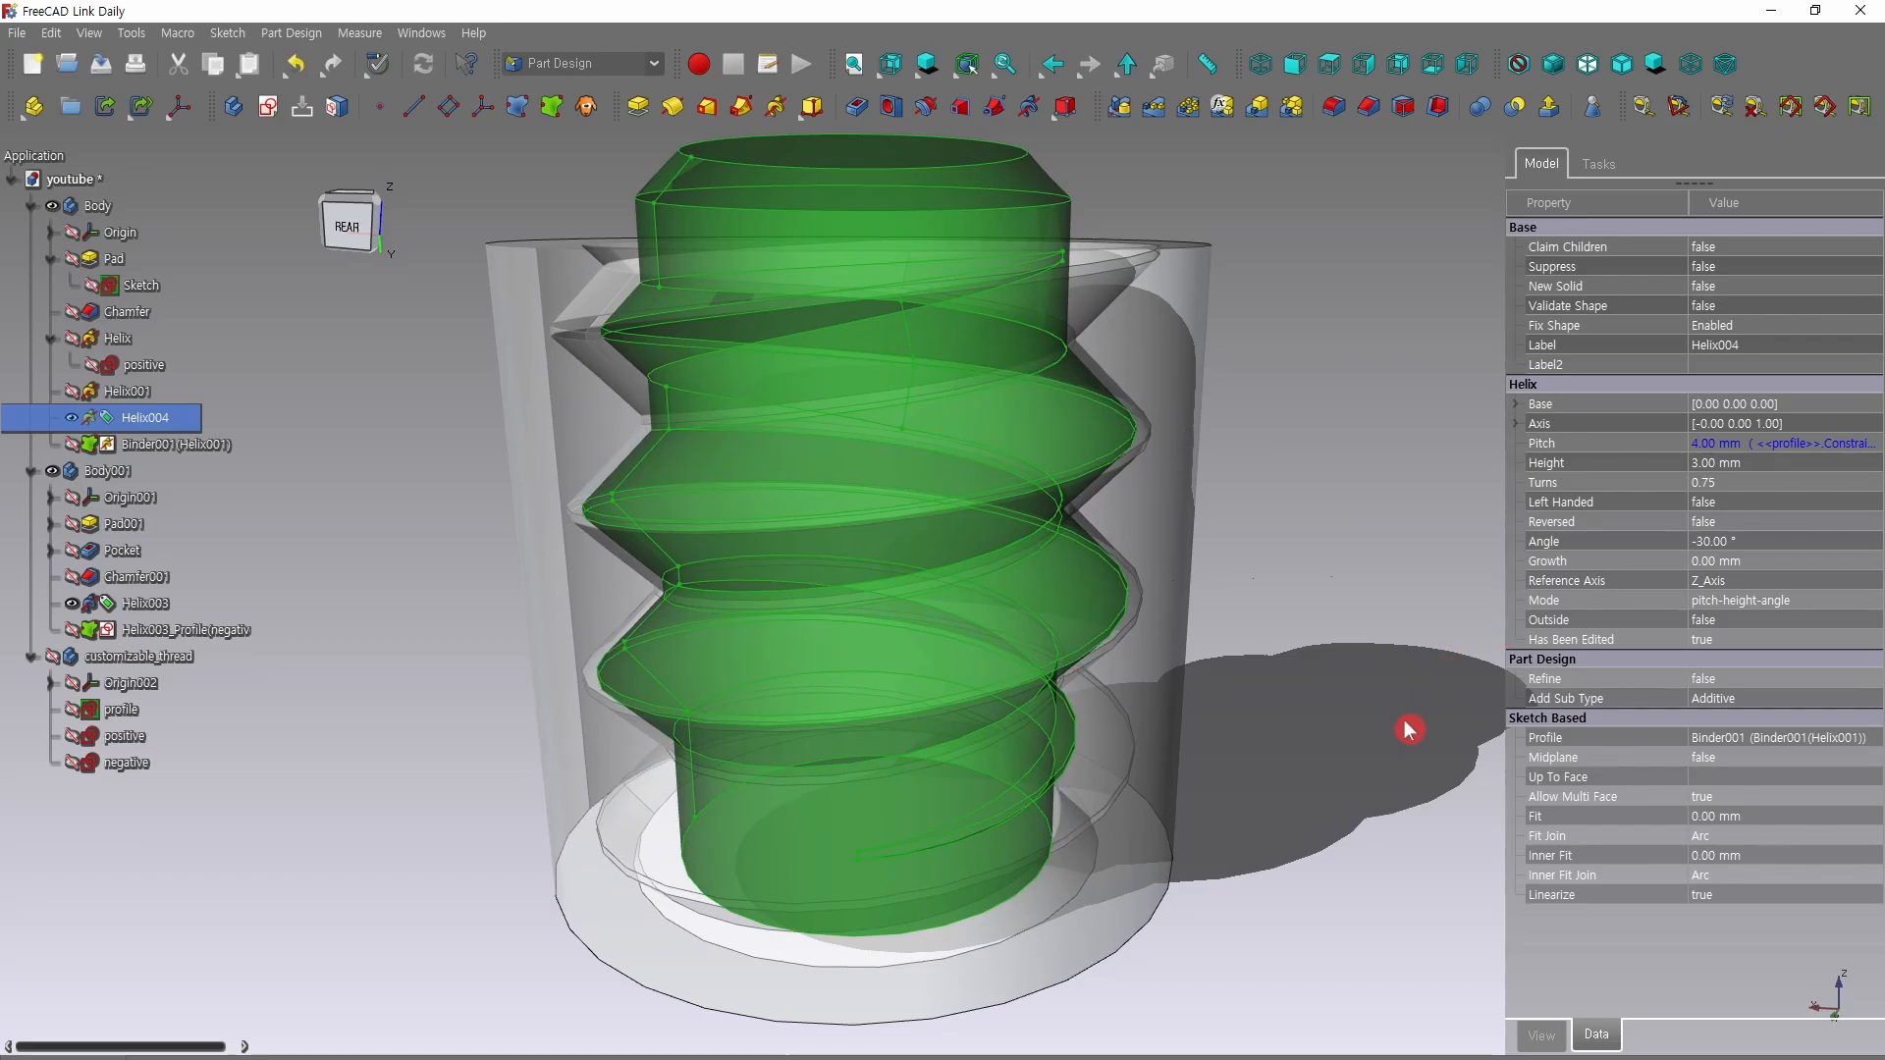
middle_click_drag(1410, 729, 1196, 743)
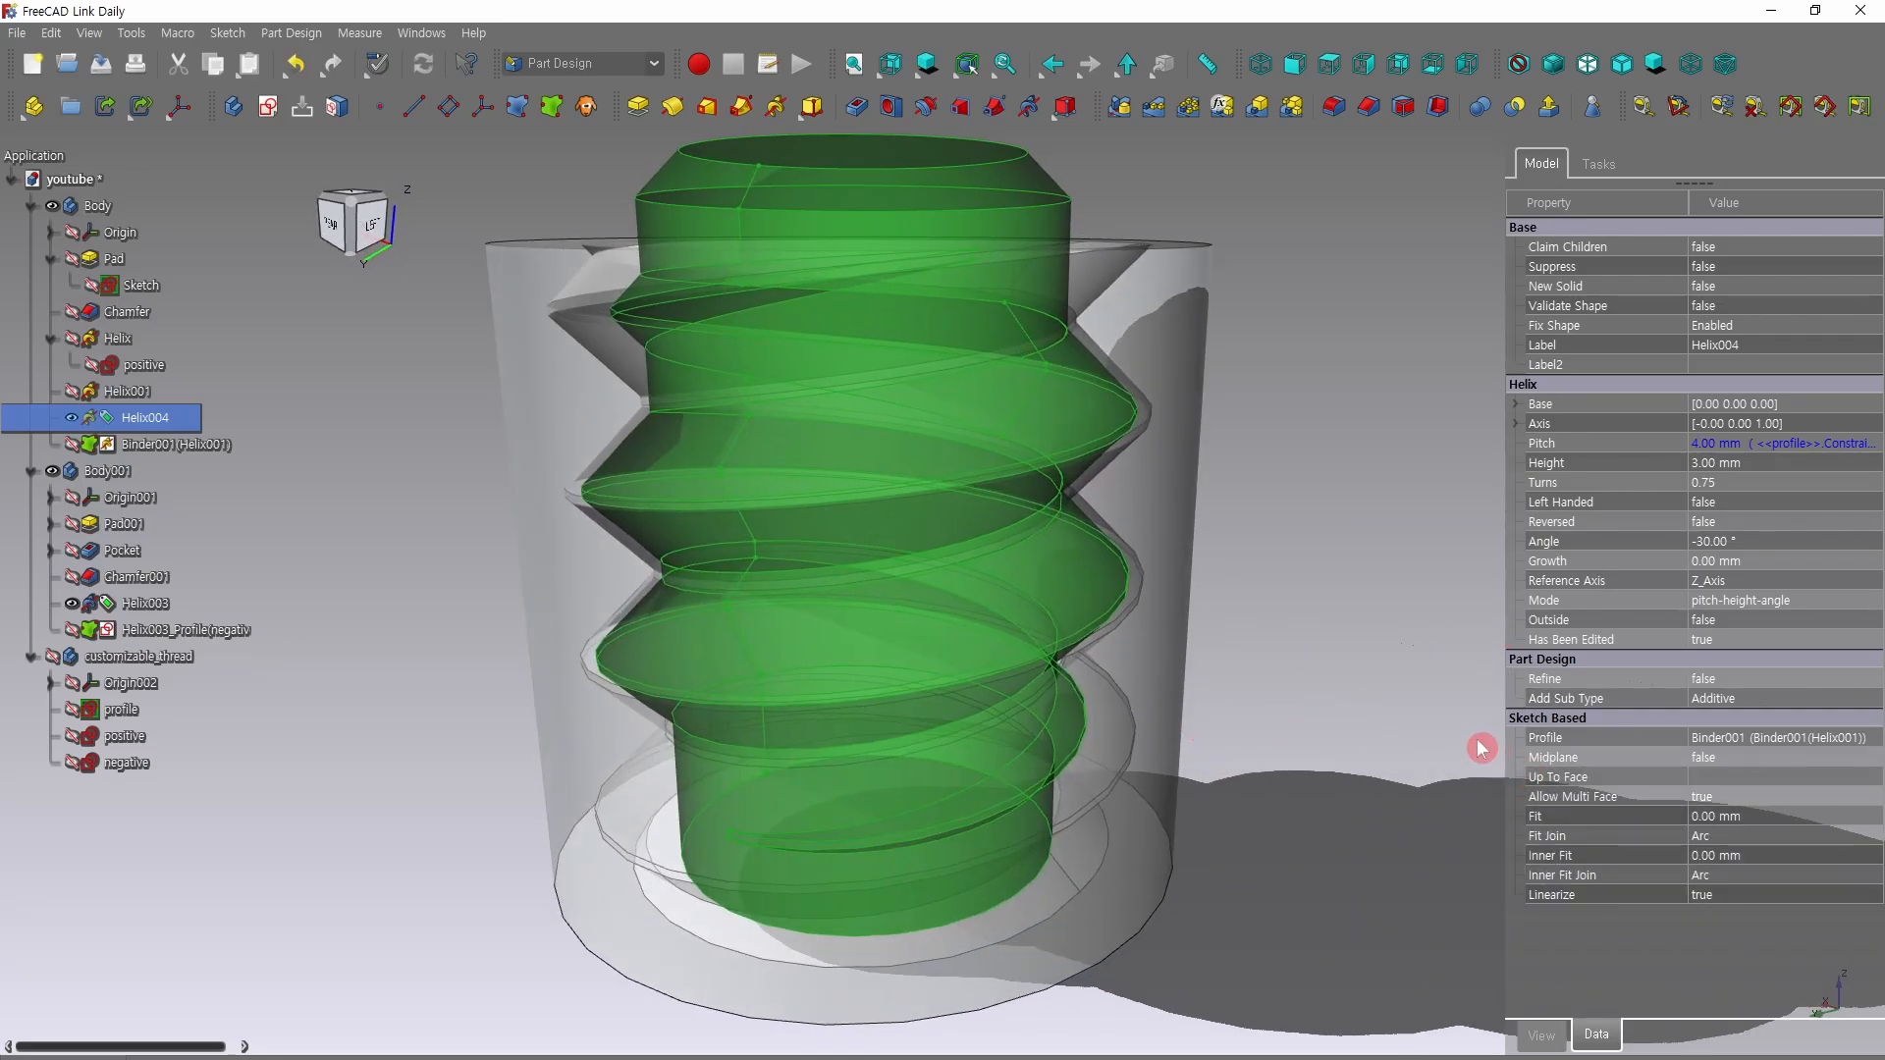
middle_click_drag(1481, 749, 1542, 726)
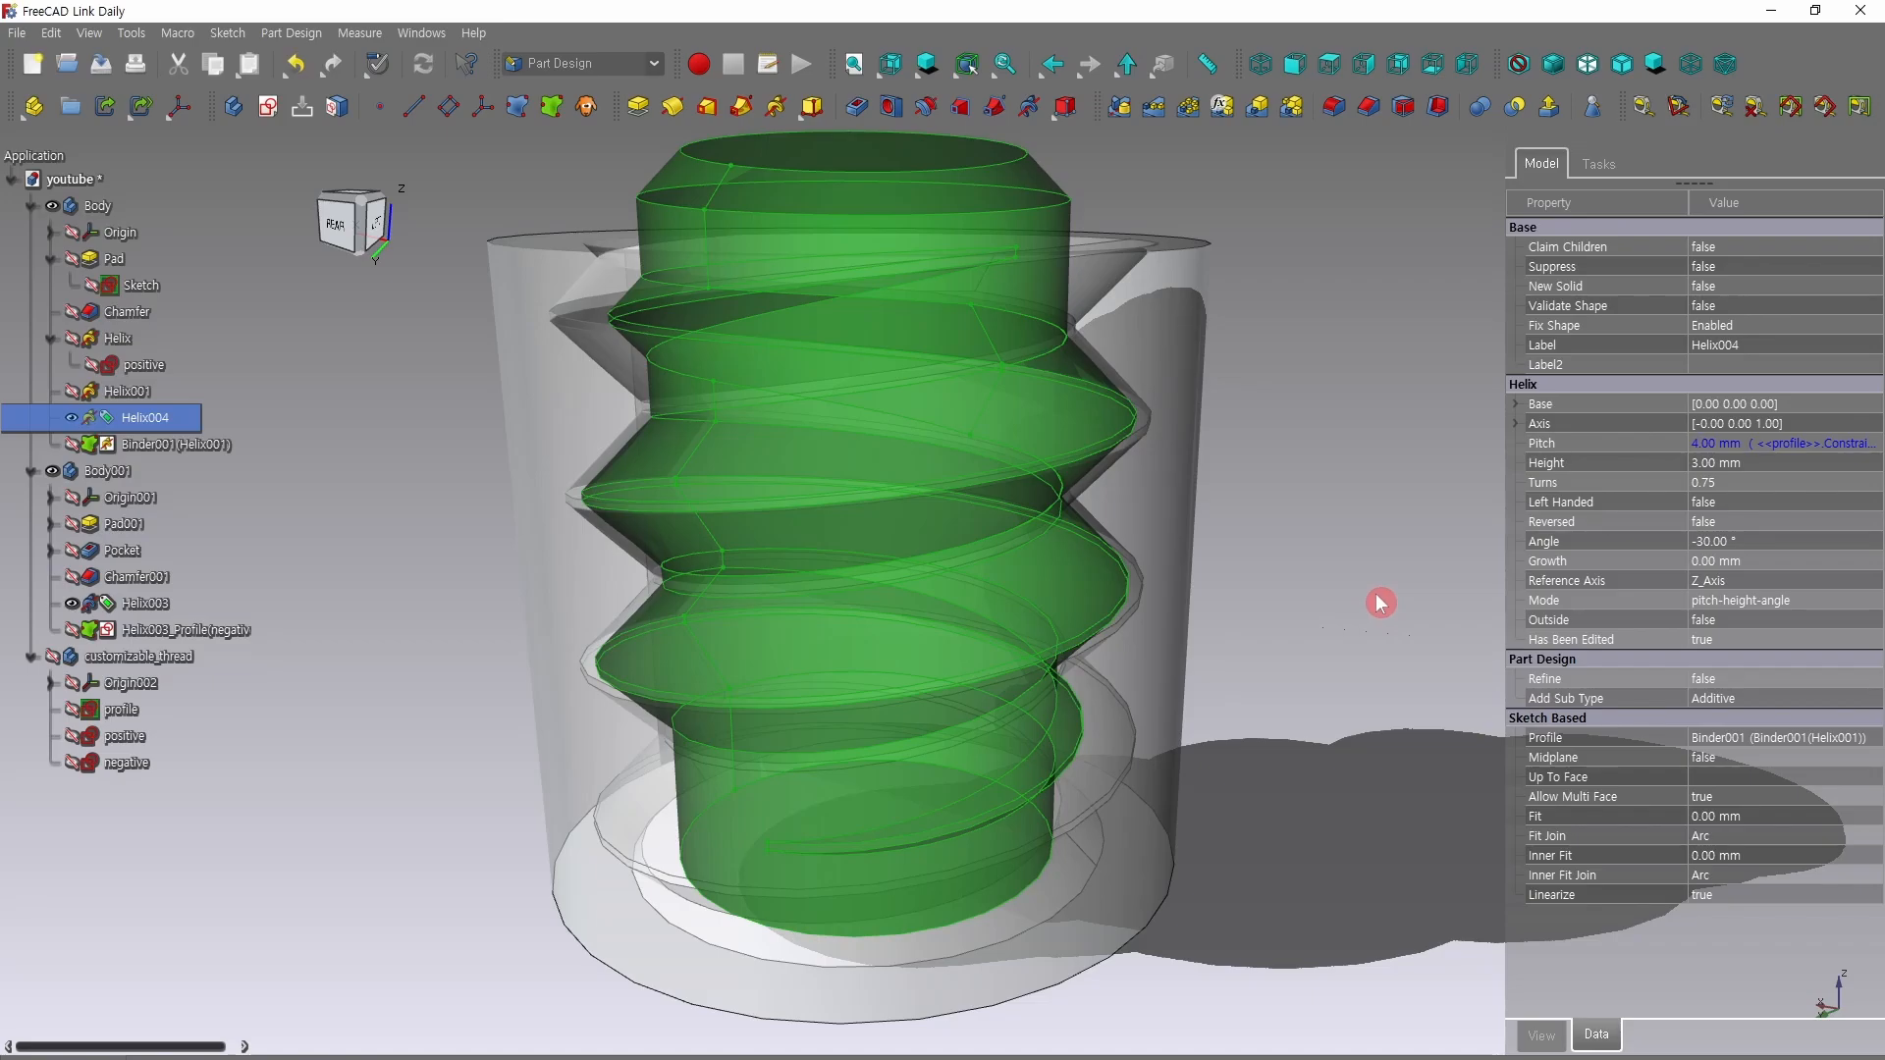
Set the display material of Helix004 to Aluminium and deselect it to preview the appearance.
key("v")
key("d")
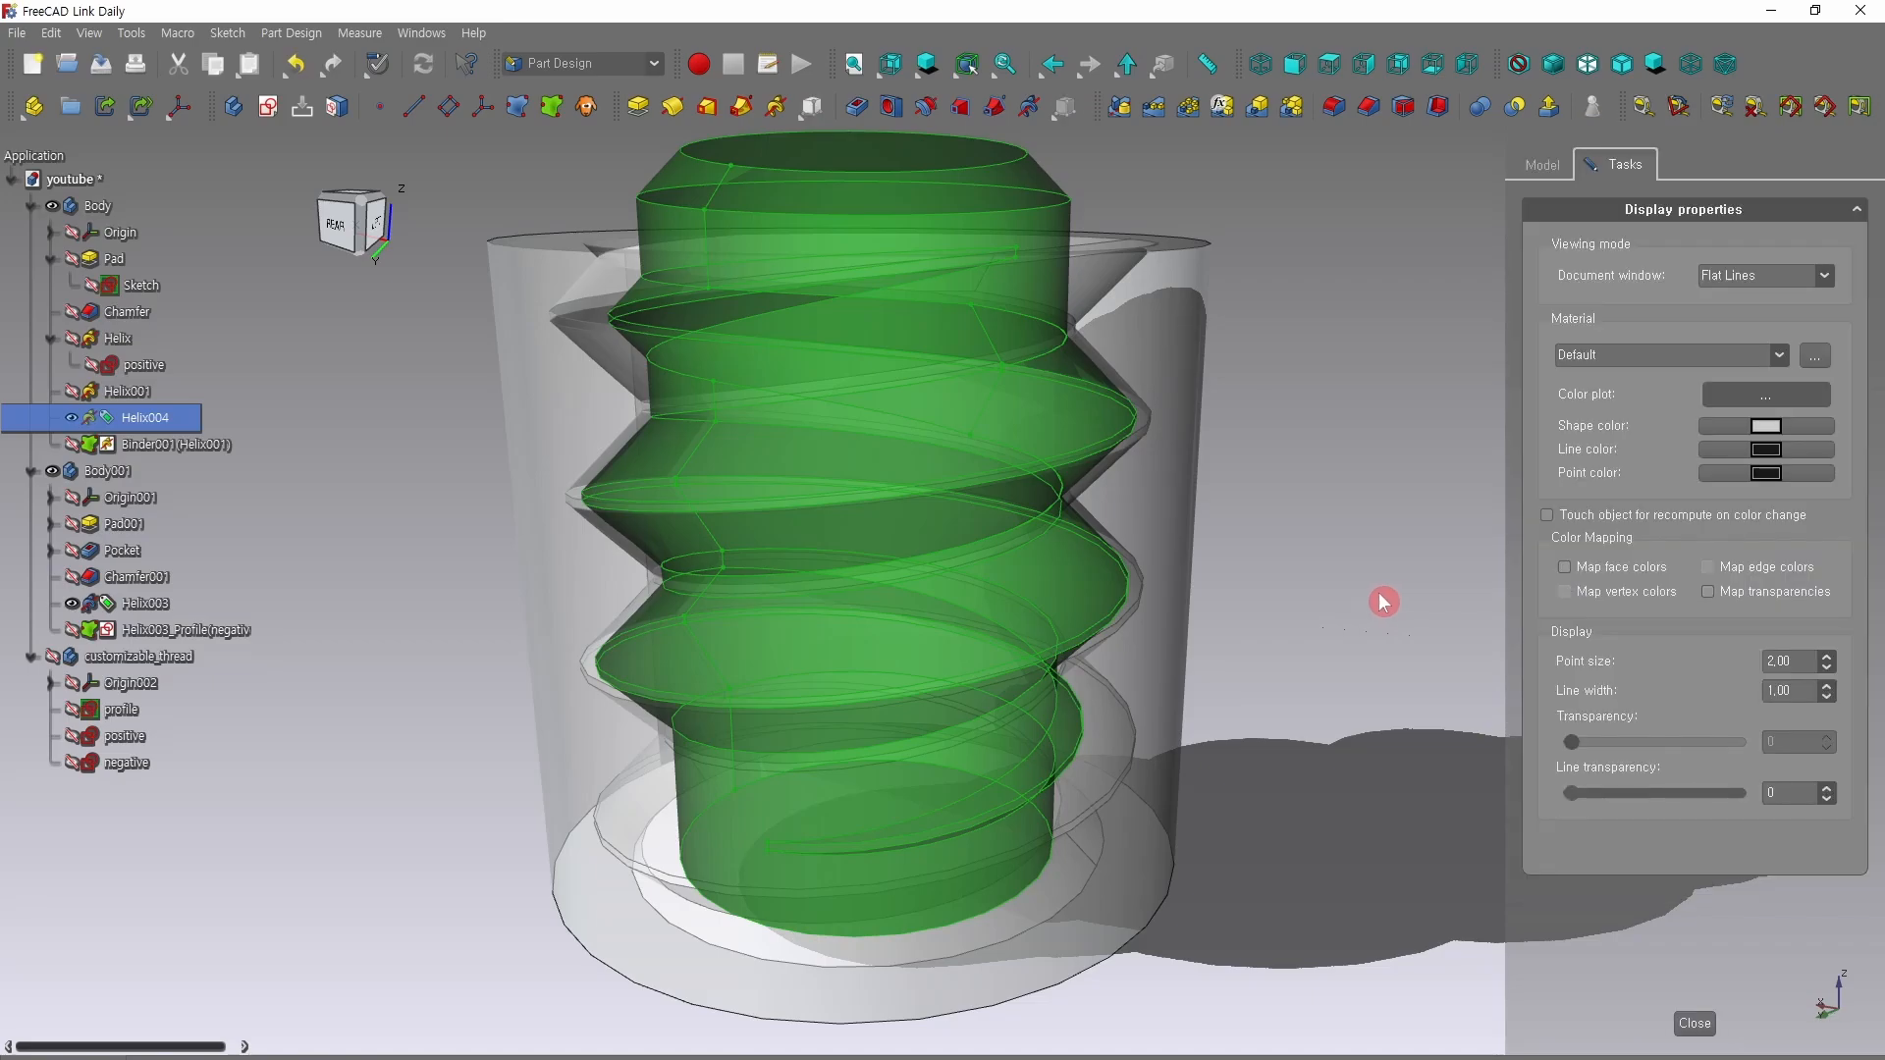
left_click(1781, 356)
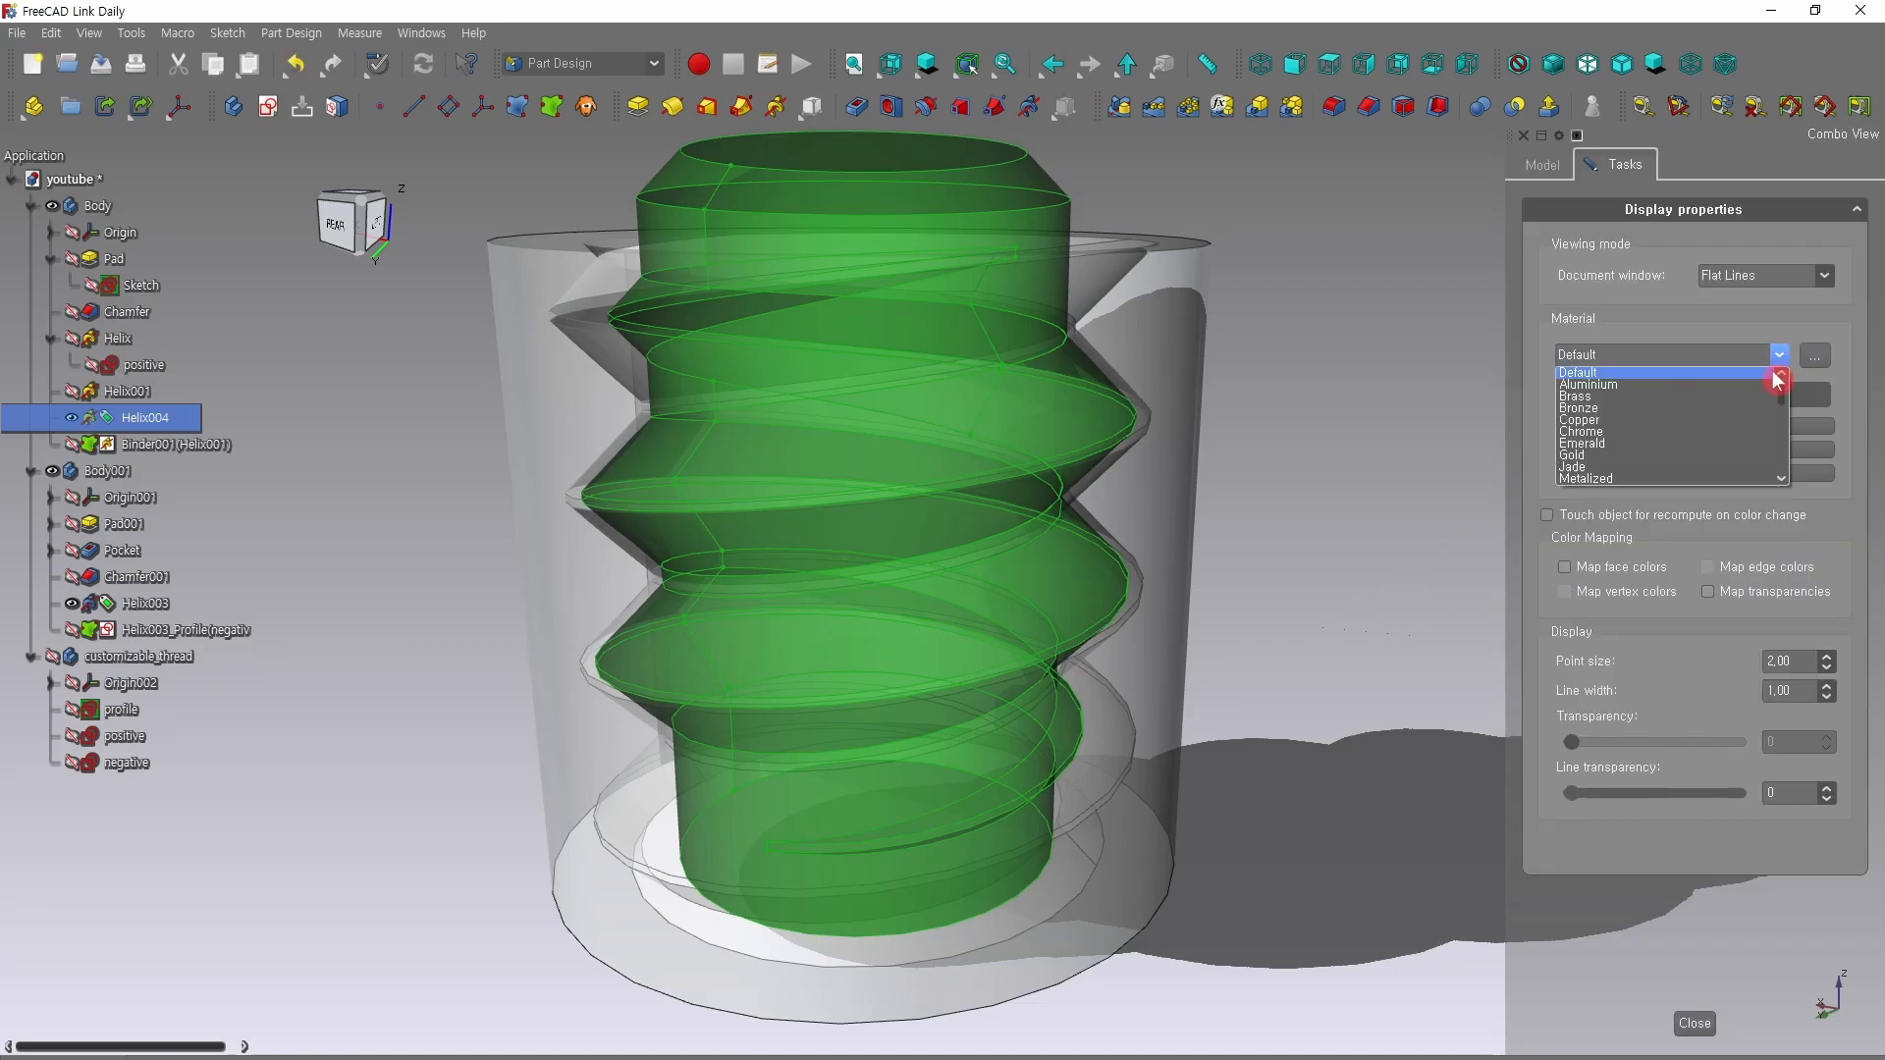
left_click(1767, 385)
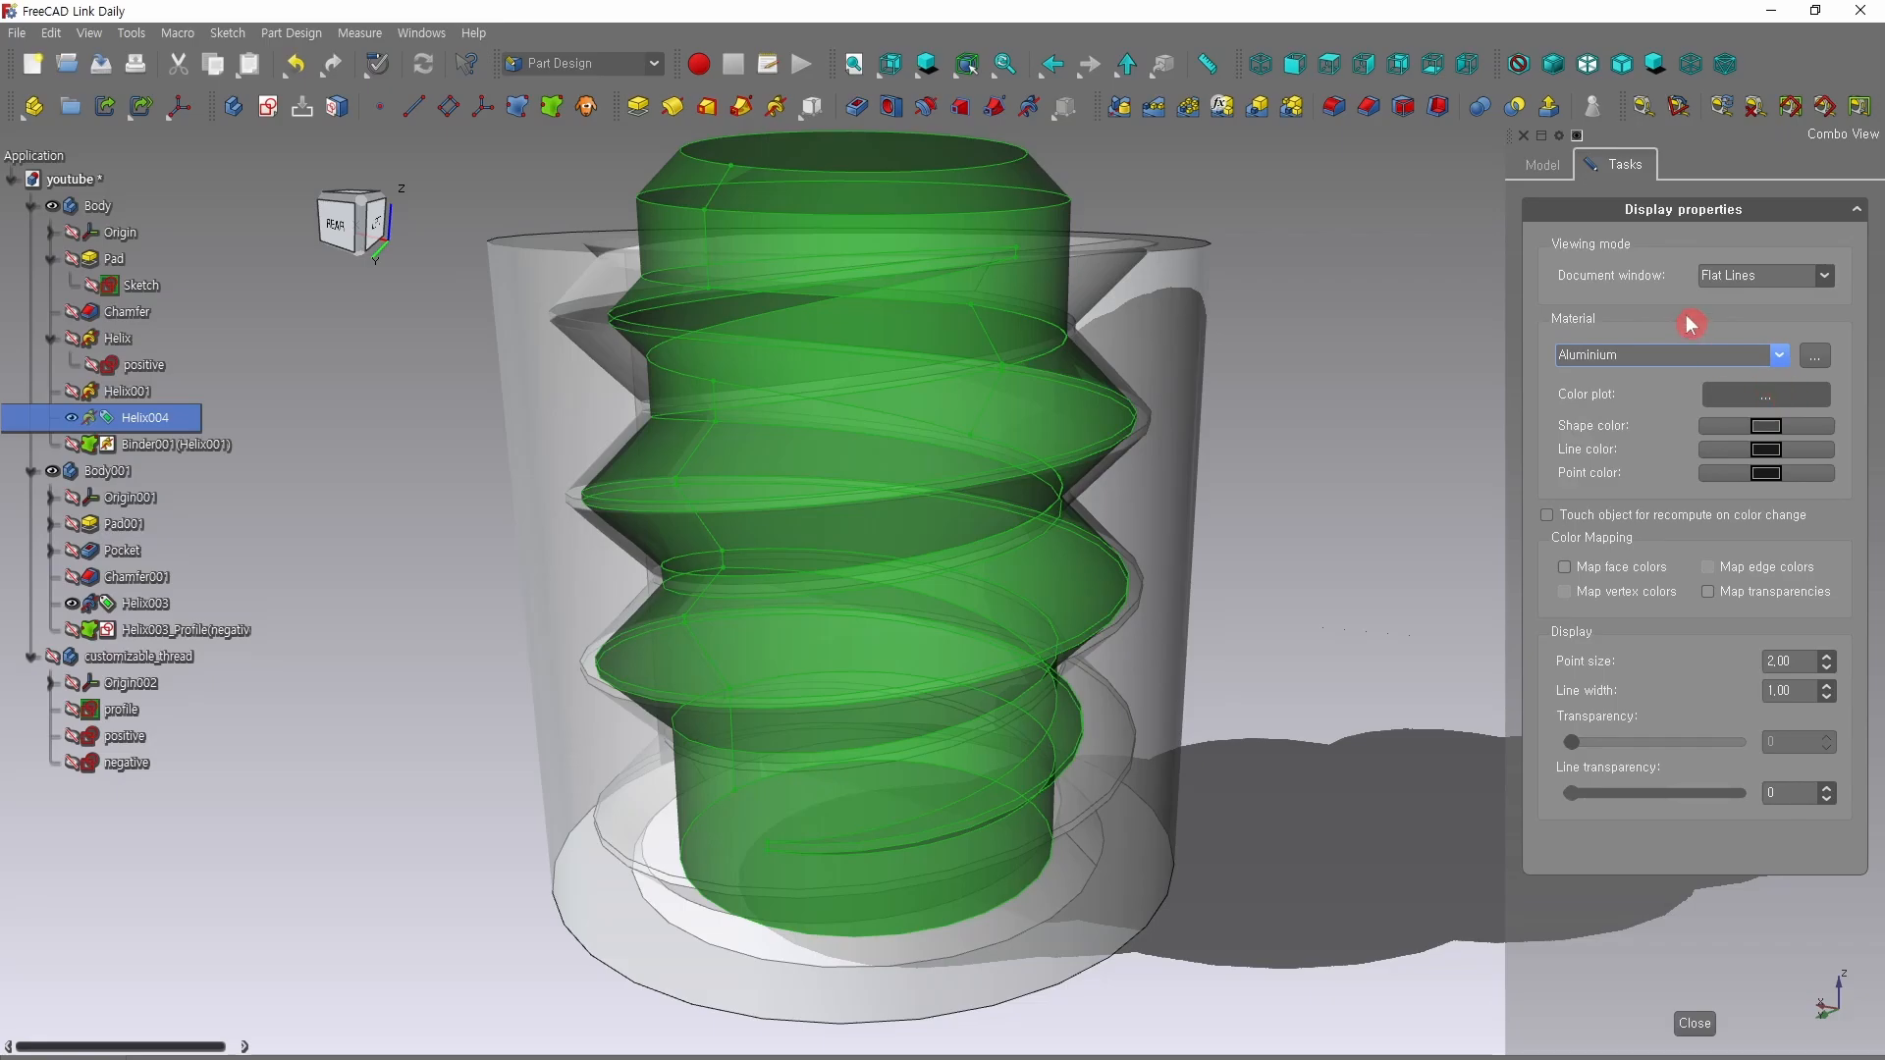
left_click(1436, 344)
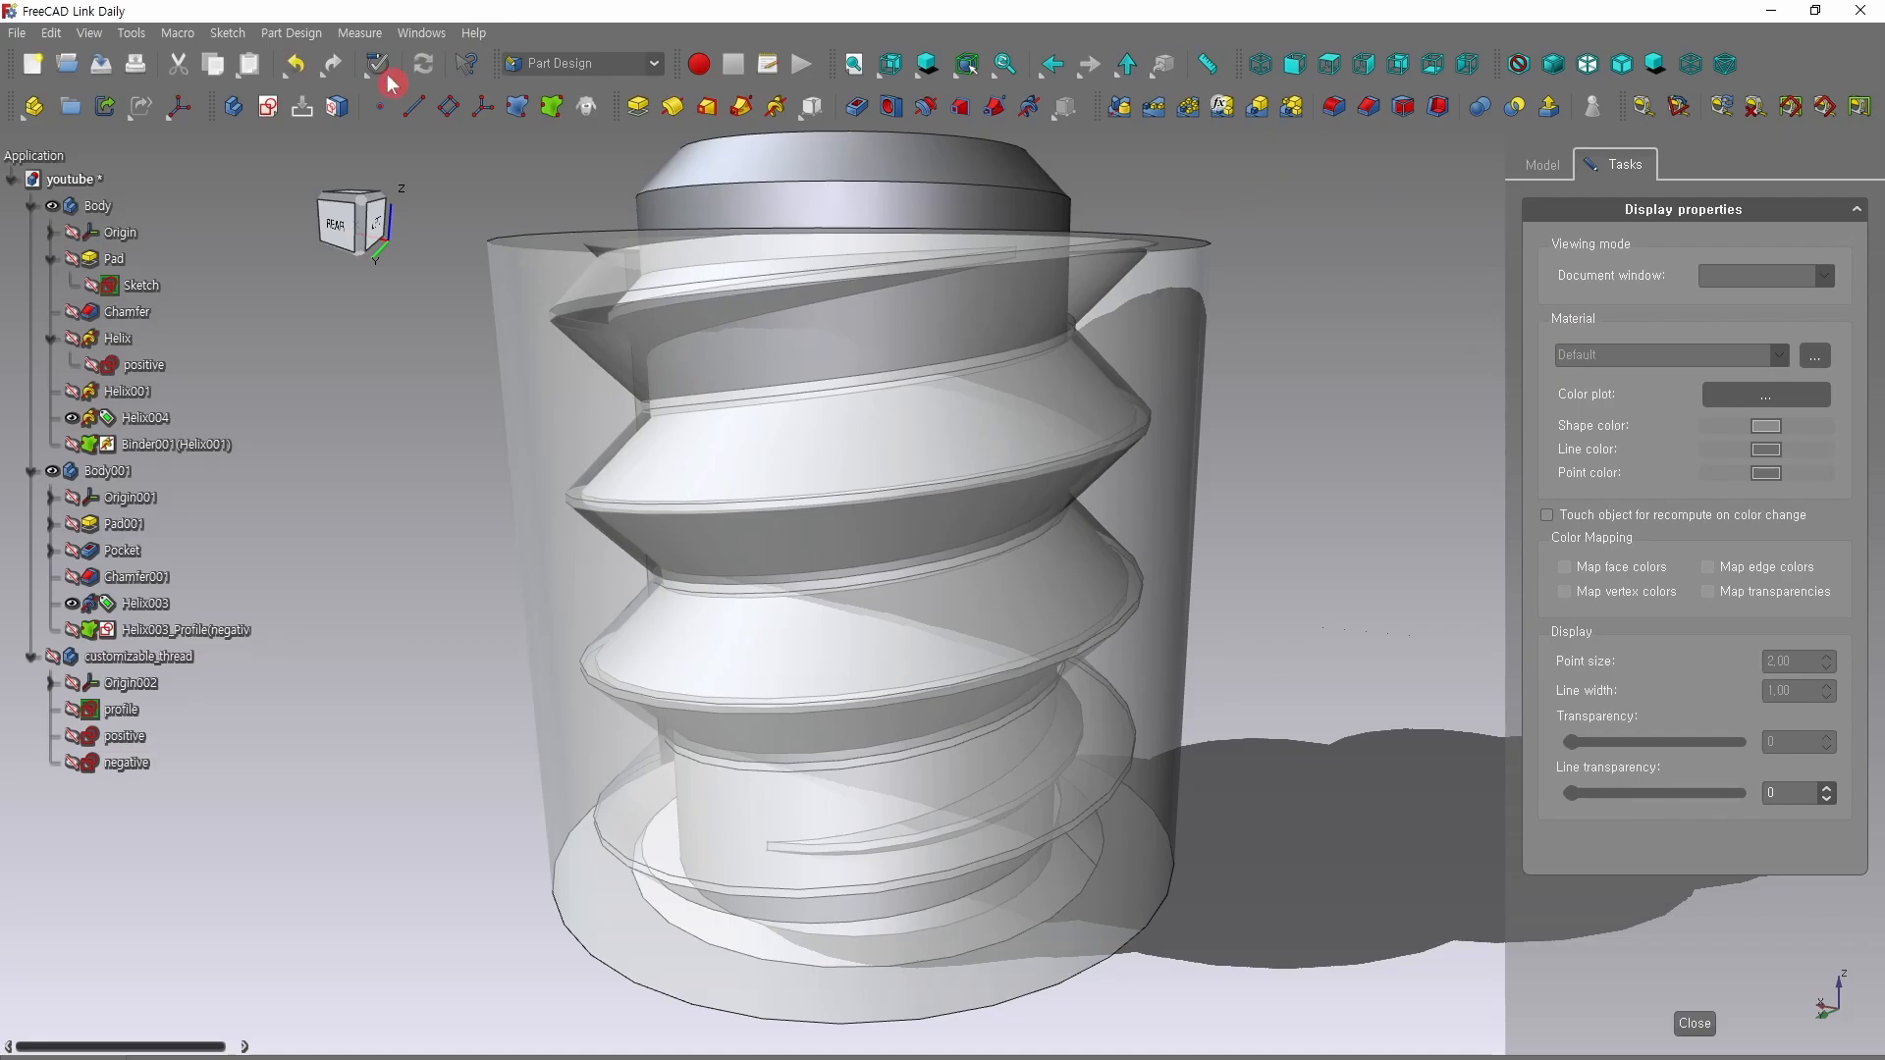
Set the display material of Helix004 to Copper and view the external thread inside the transparent body.
left_click(188, 420)
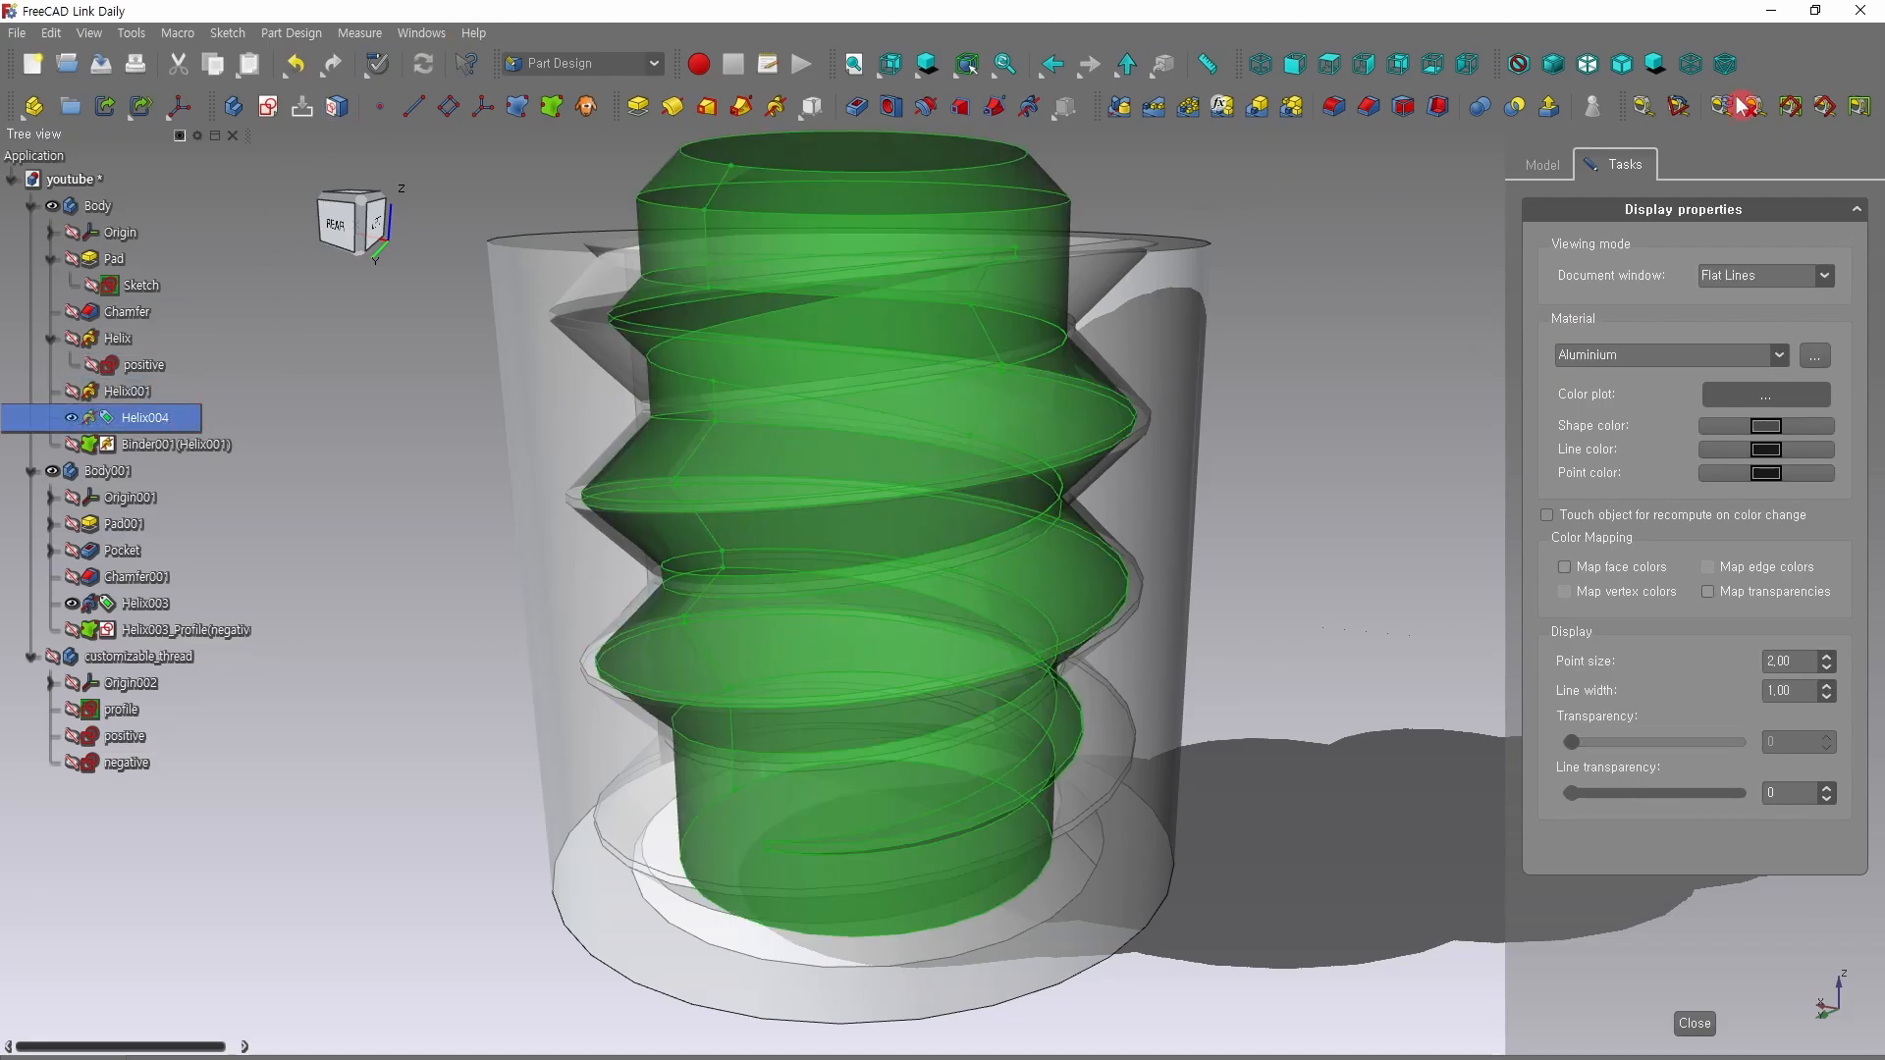
left_click(1780, 357)
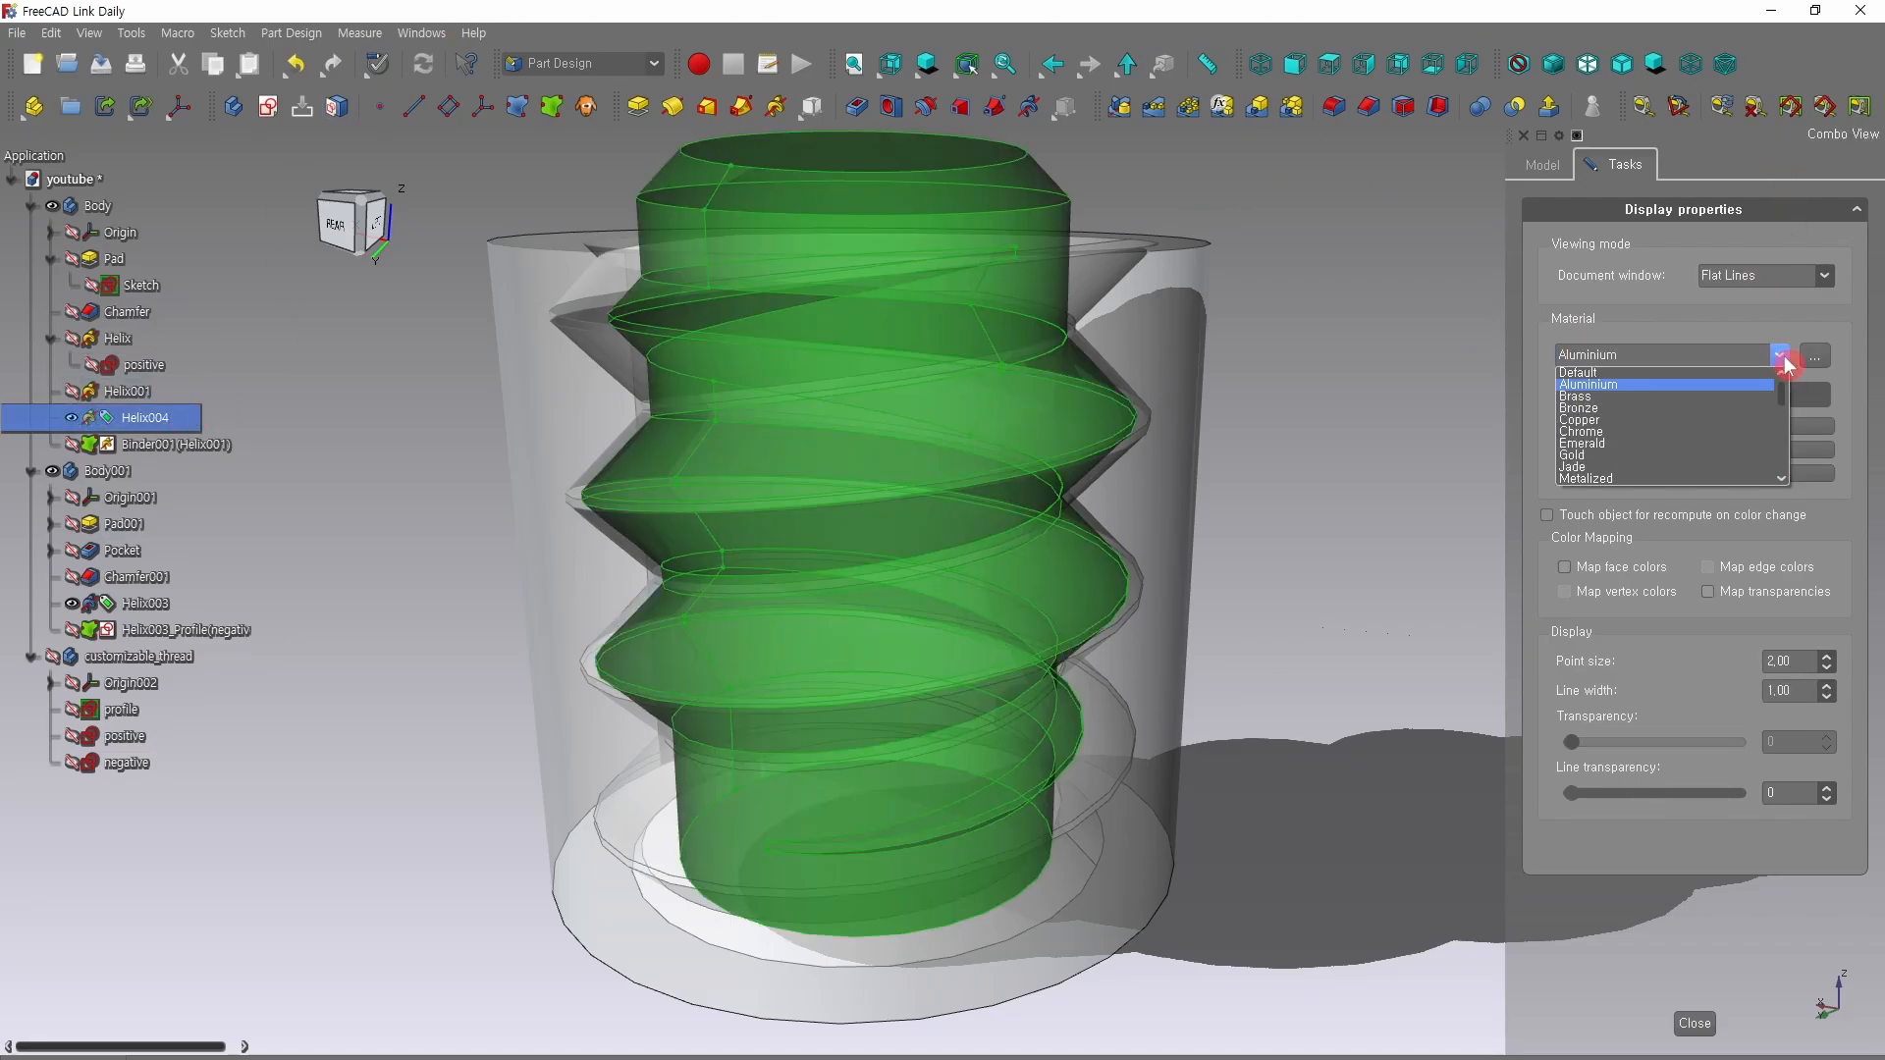
left_click(1762, 429)
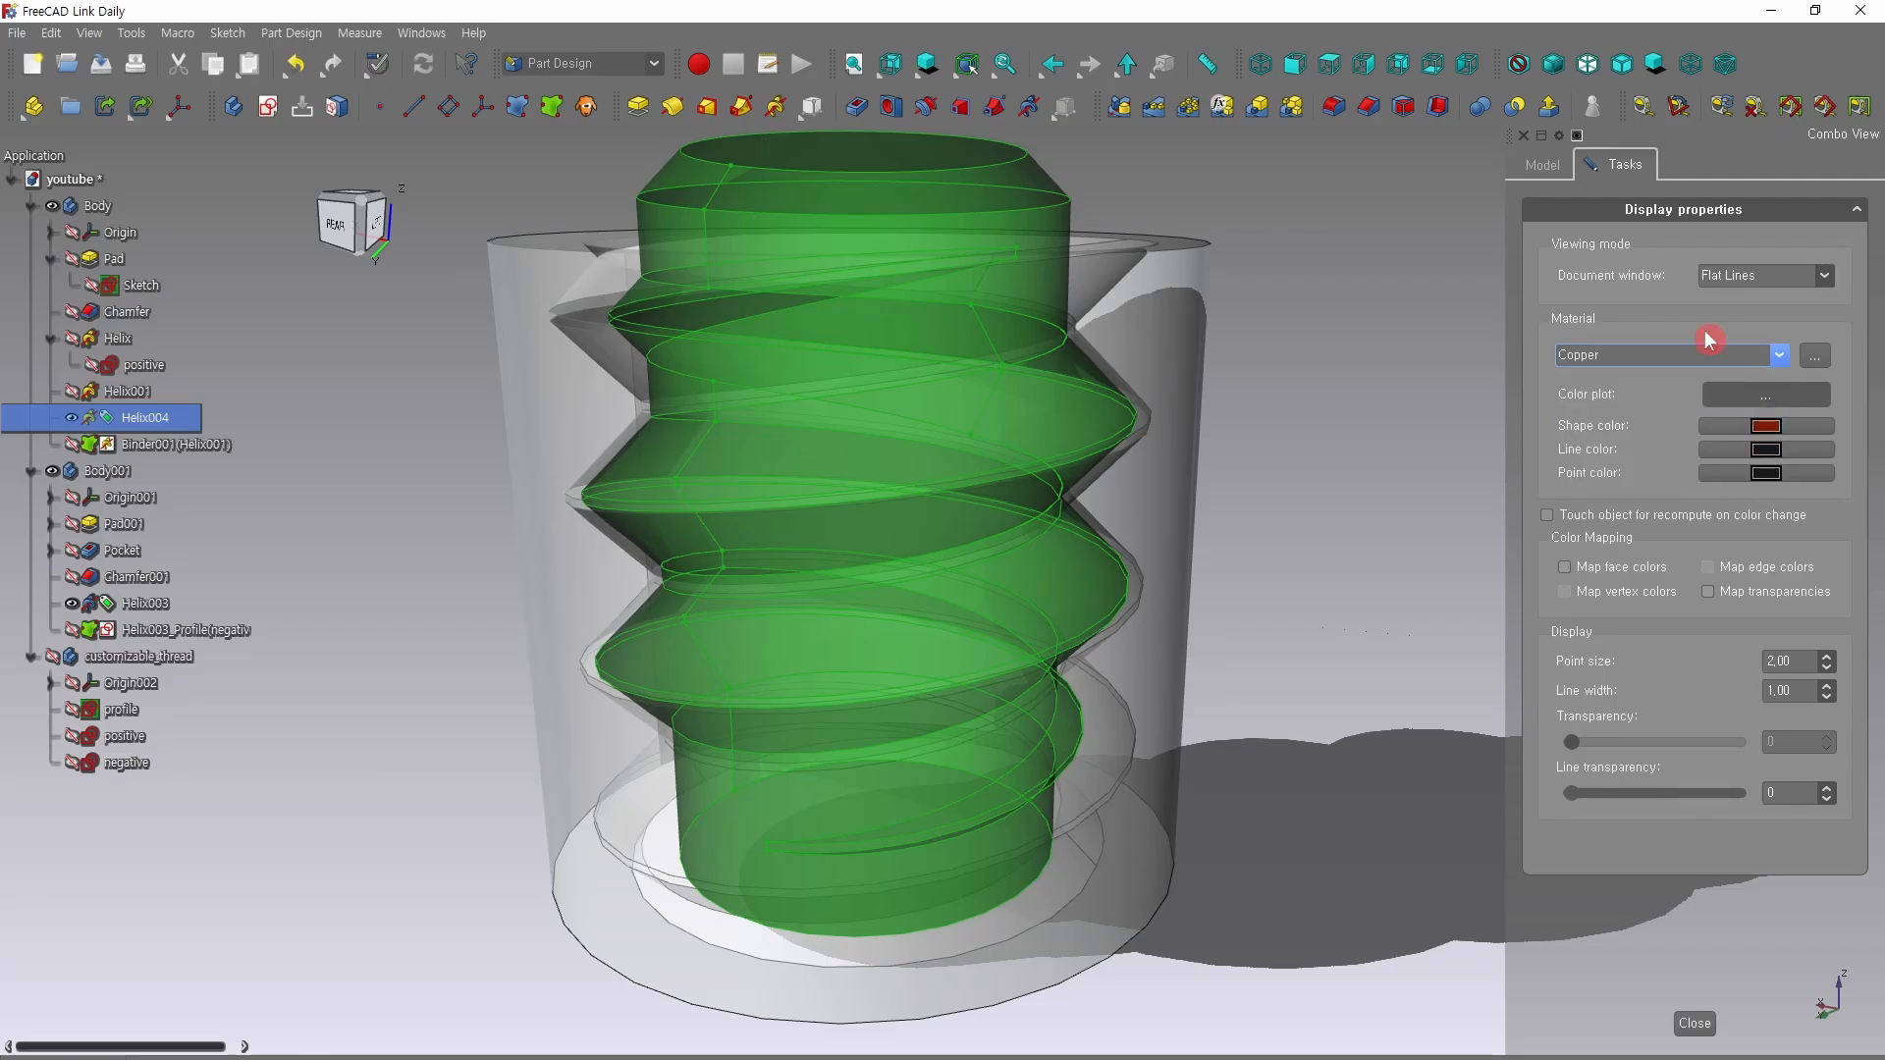
left_click(1463, 163)
left_click_drag(1456, 490, 1712, 392)
left_click_drag(1348, 856, 1674, 820)
mouse_move(1344, 997)
left_mouse_down()
mouse_move(1371, 943)
mouse_move(1564, 1018)
mouse_move(1375, 1027)
mouse_move(1367, 1004)
left_mouse_up()
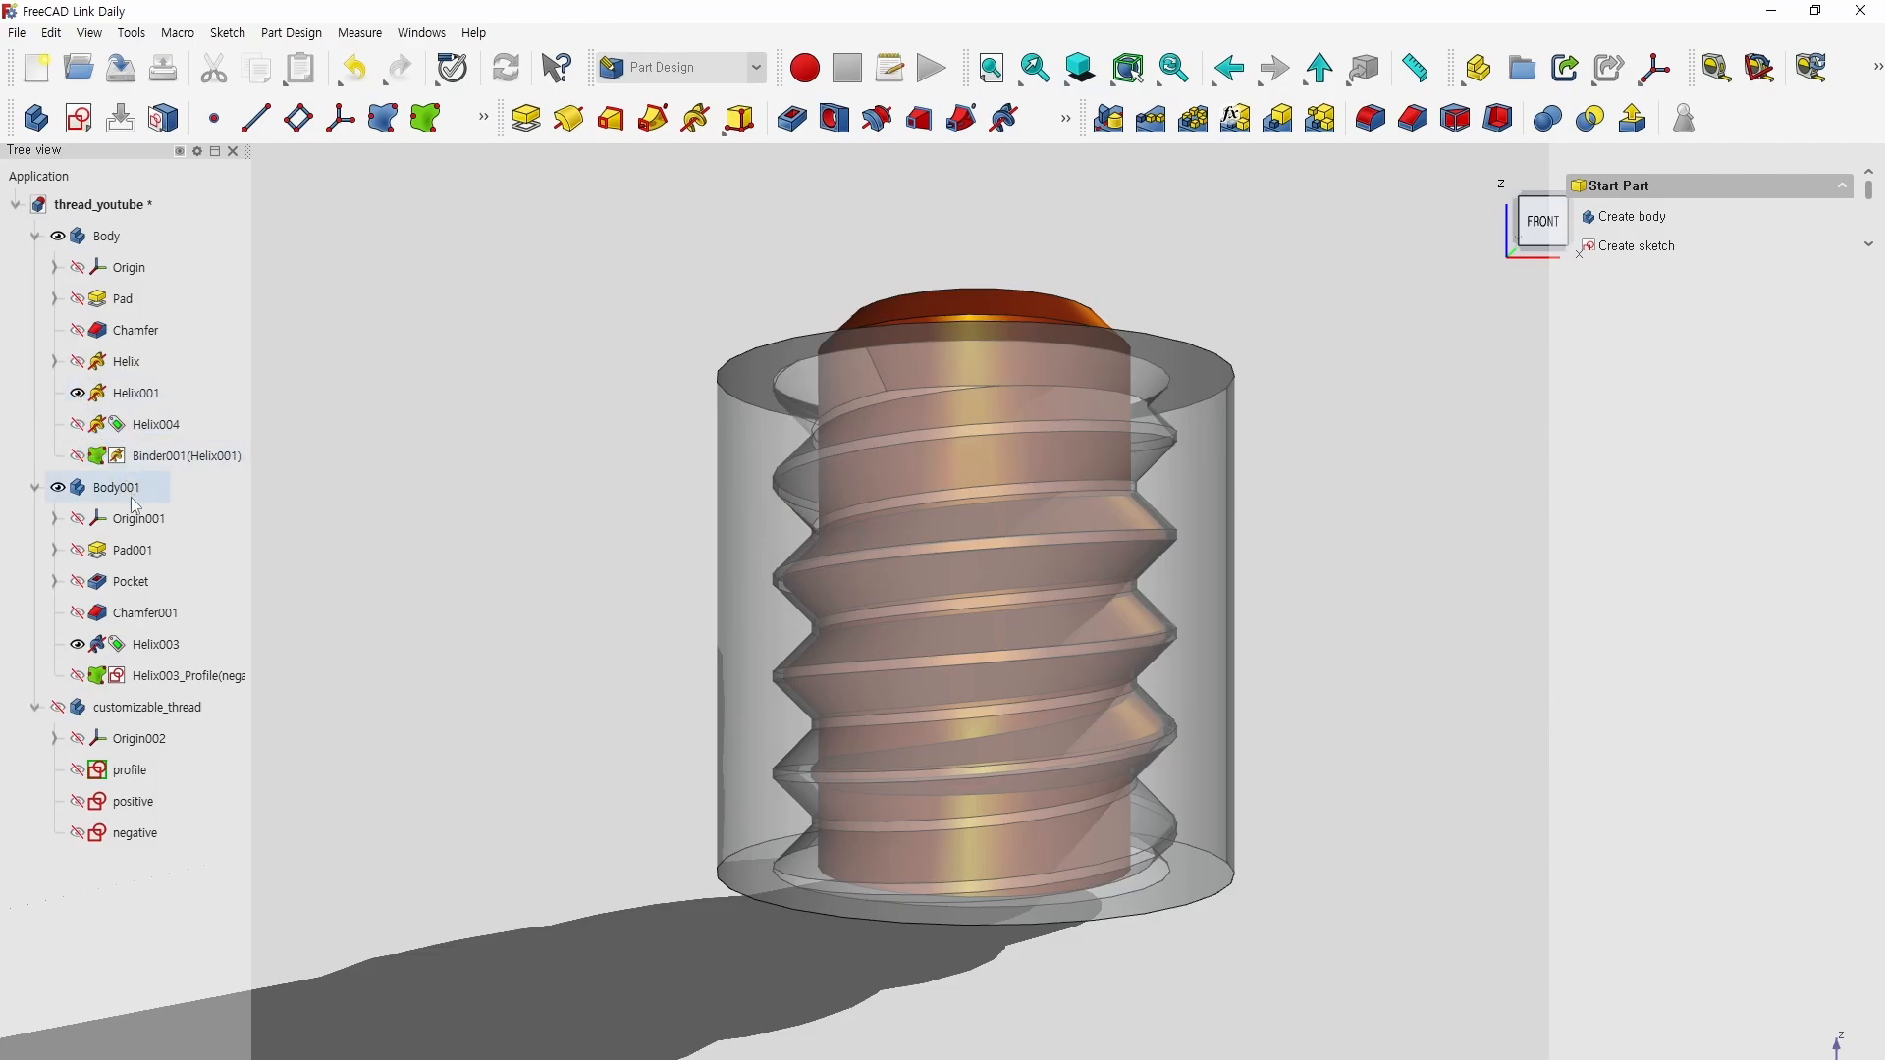
Show Helix003_Profile(negative) and set the pitch constraint of the profile sketch to 1 mm.
left_click(81, 681)
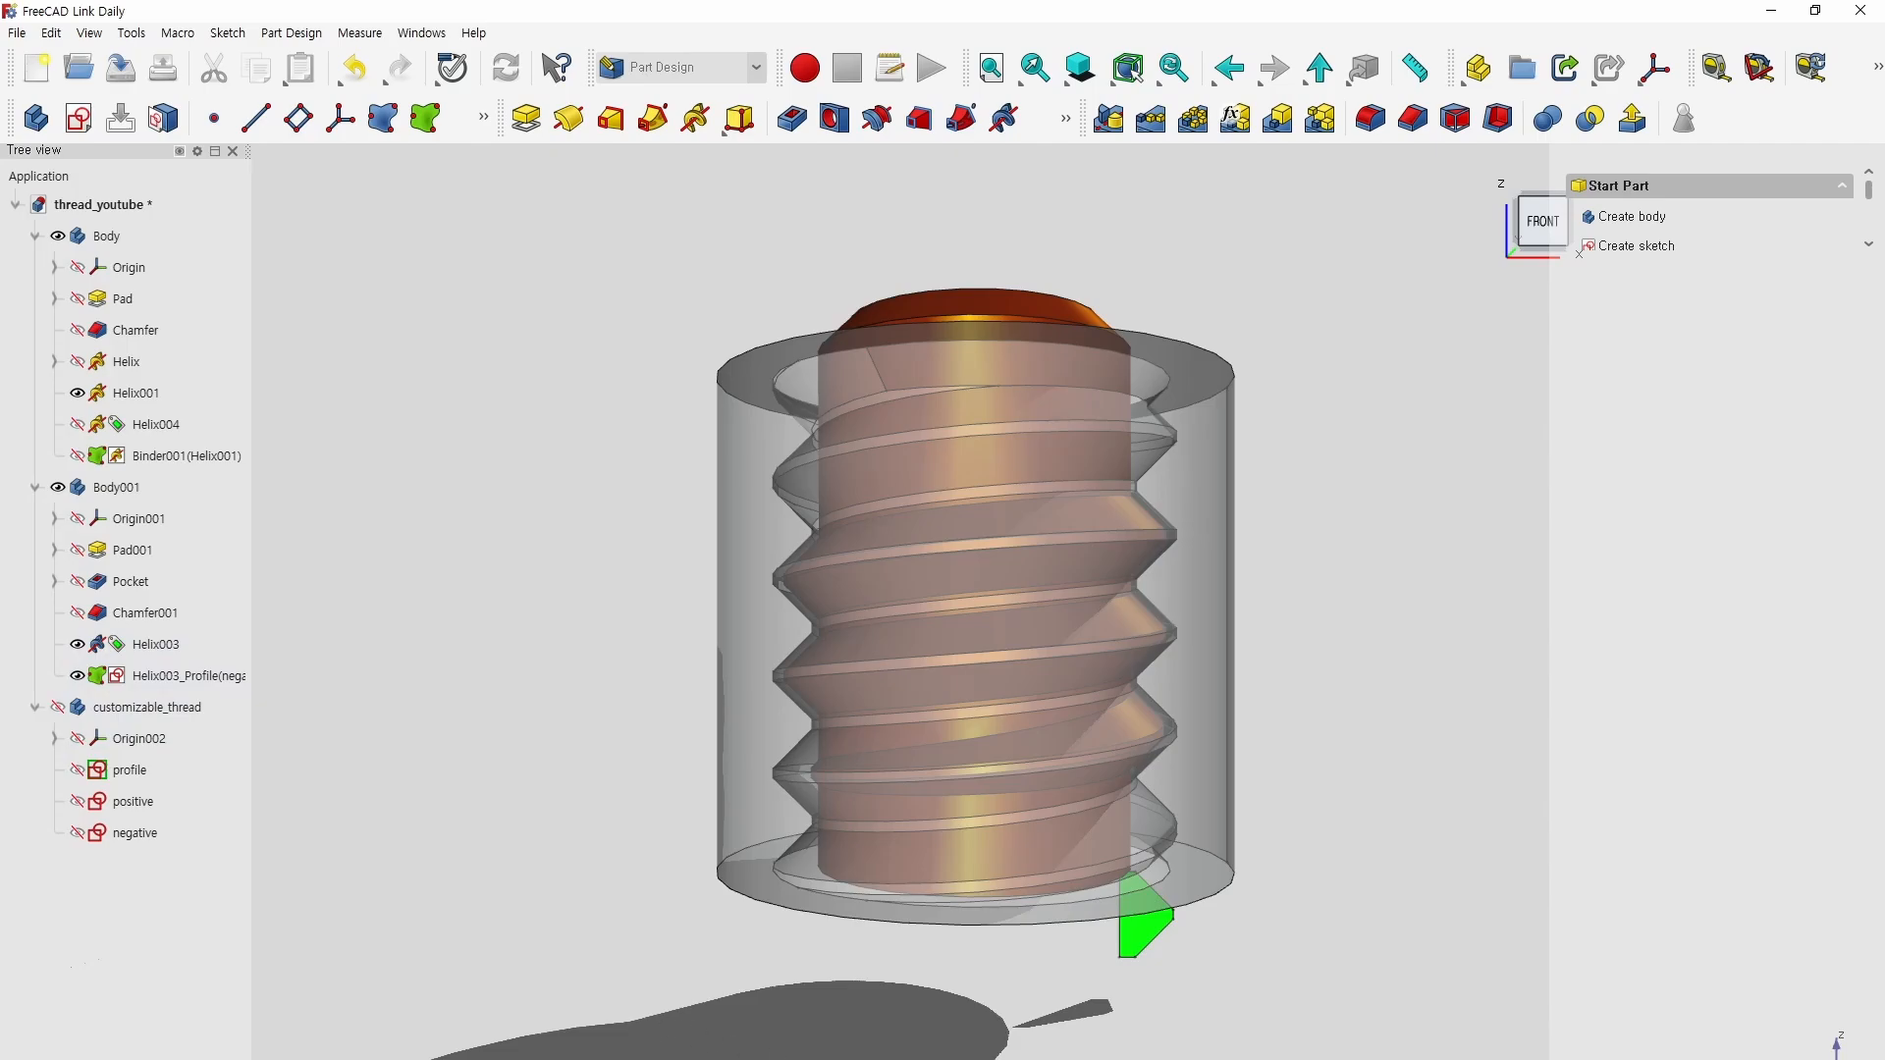
left_click(133, 771)
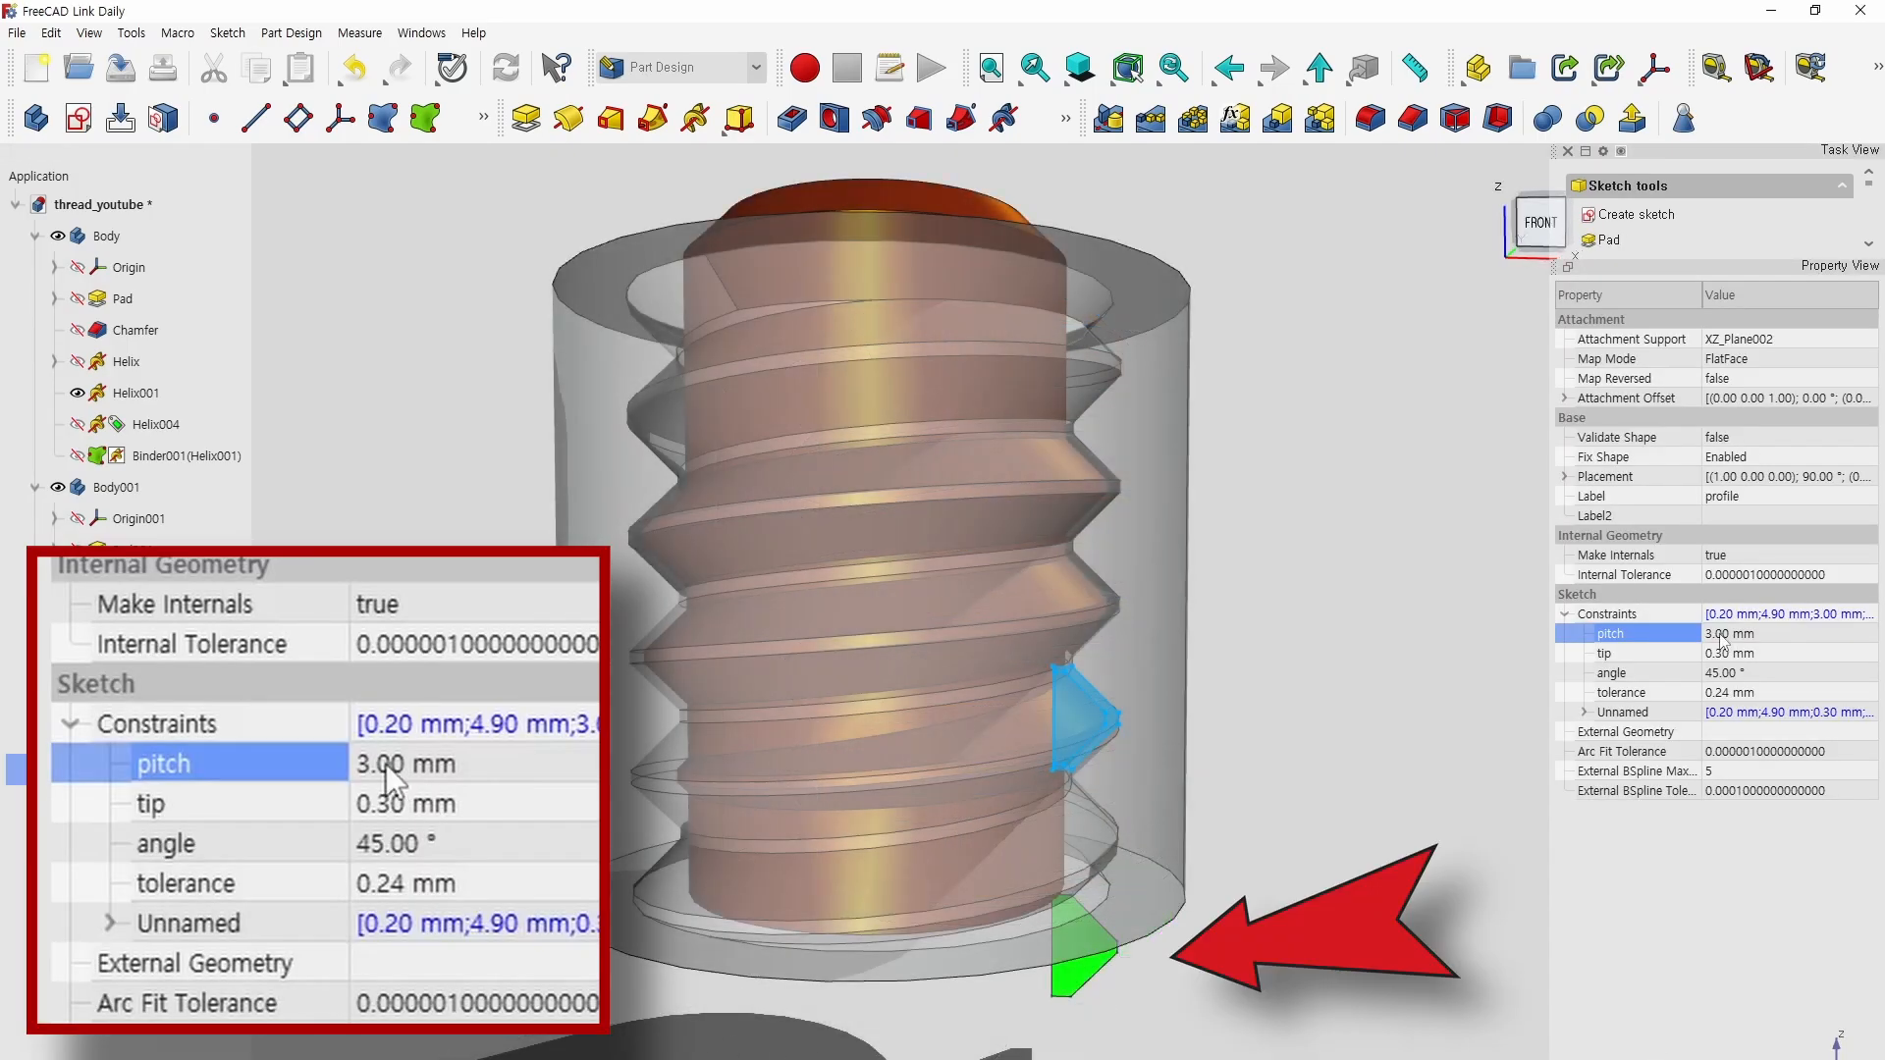
left_click(1720, 636)
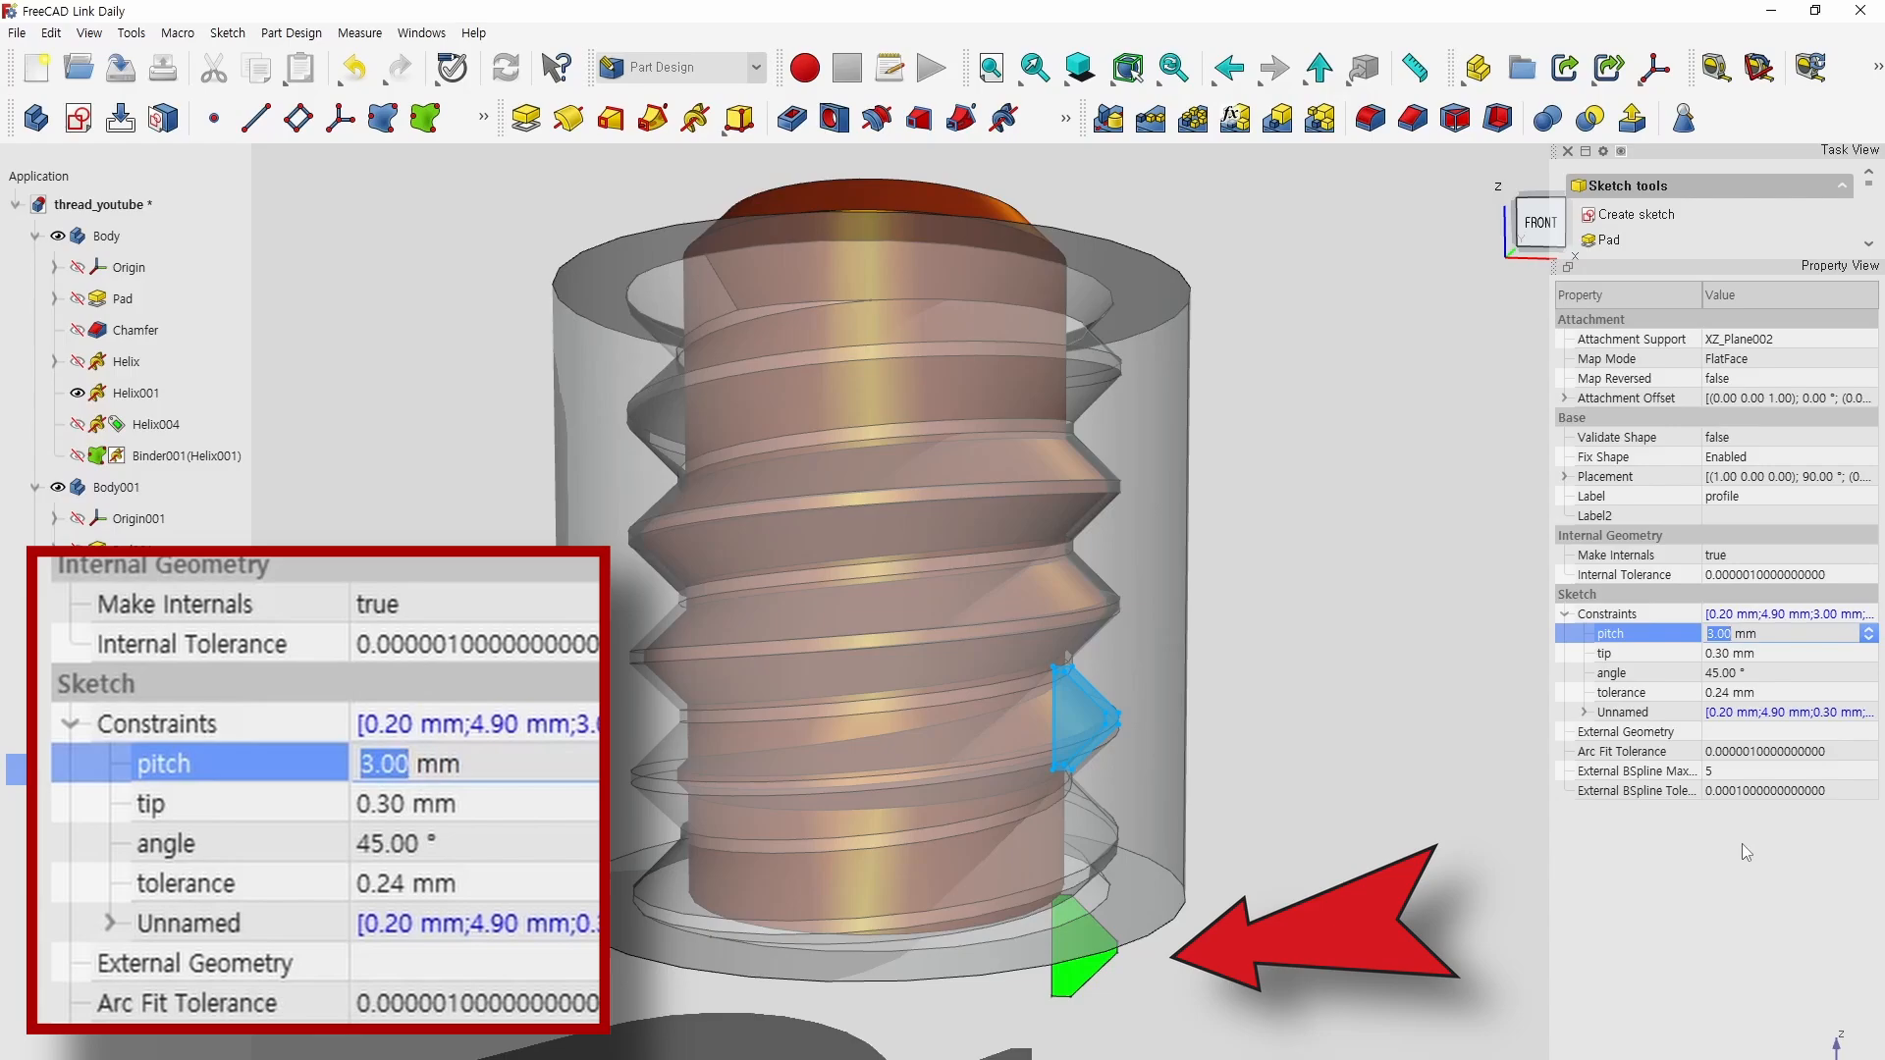
type("1")
key("Return")
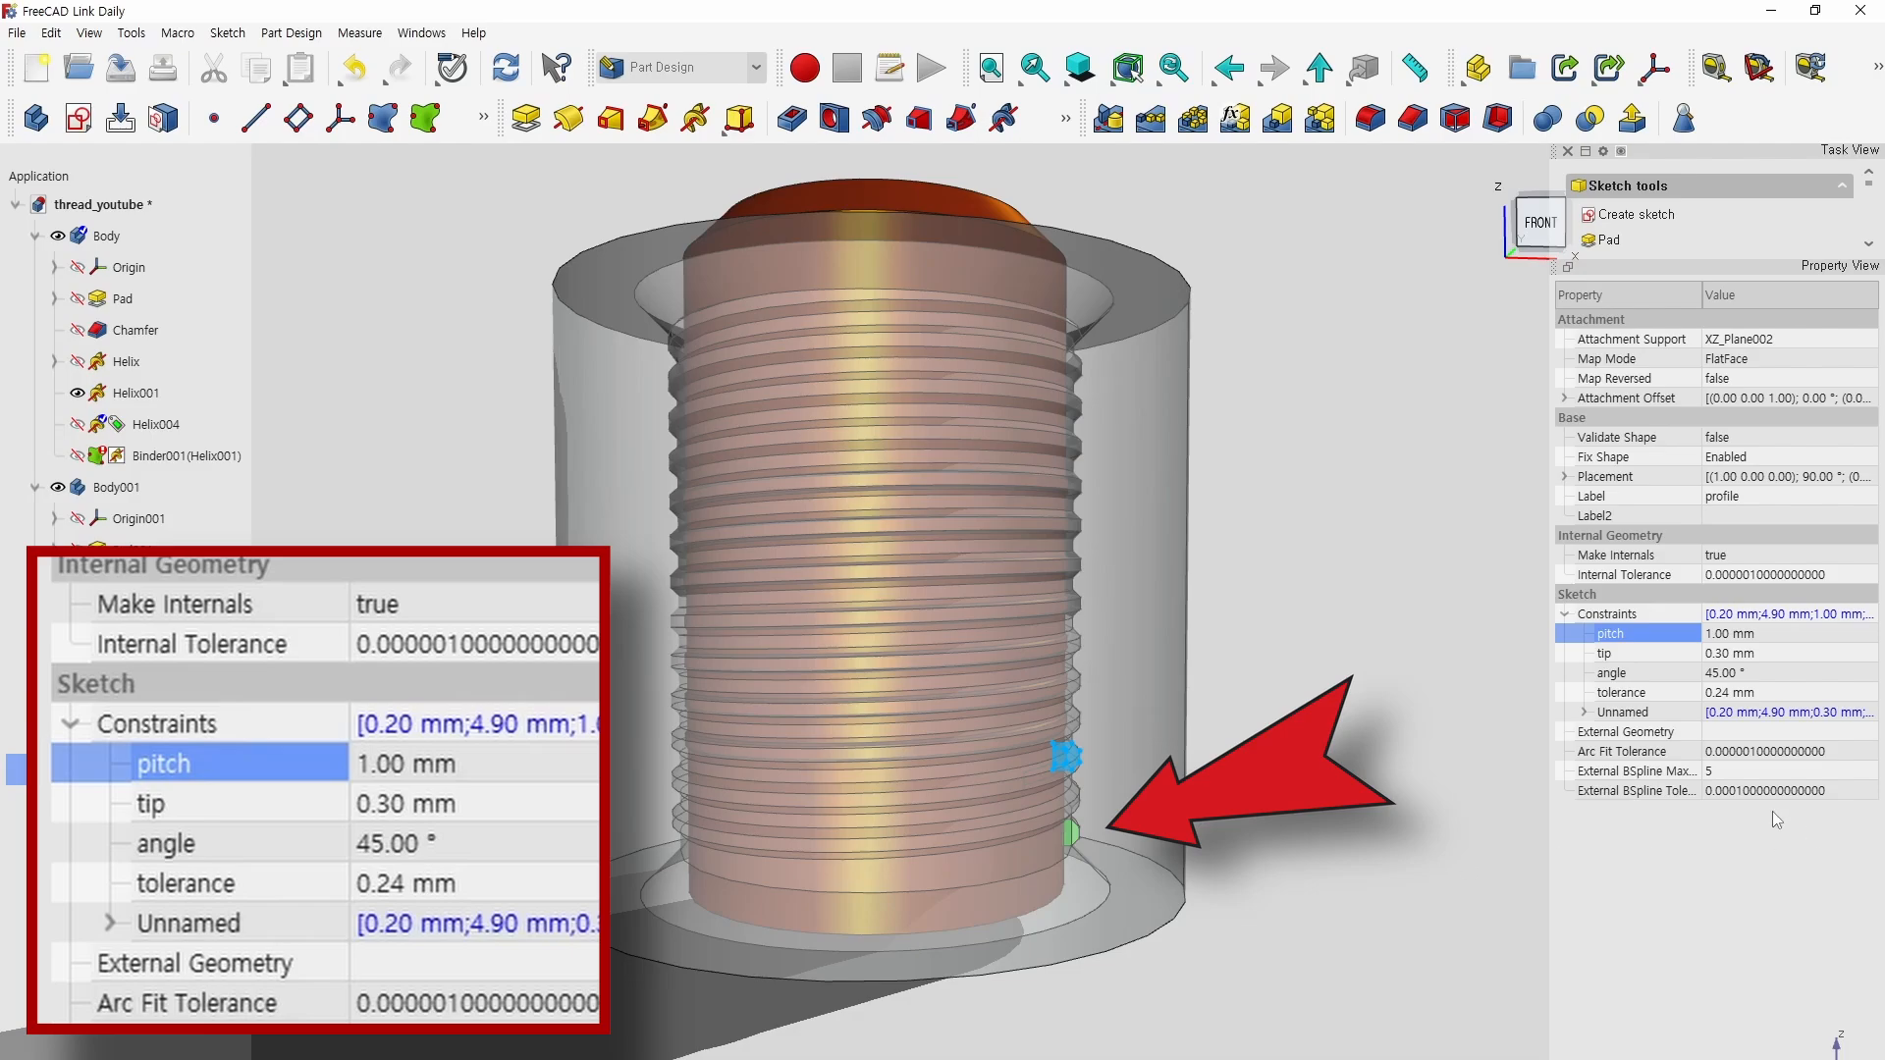
Test the threads with the profile sketch's pitch set to 2 mm and to 4 mm.
left_click(1723, 638)
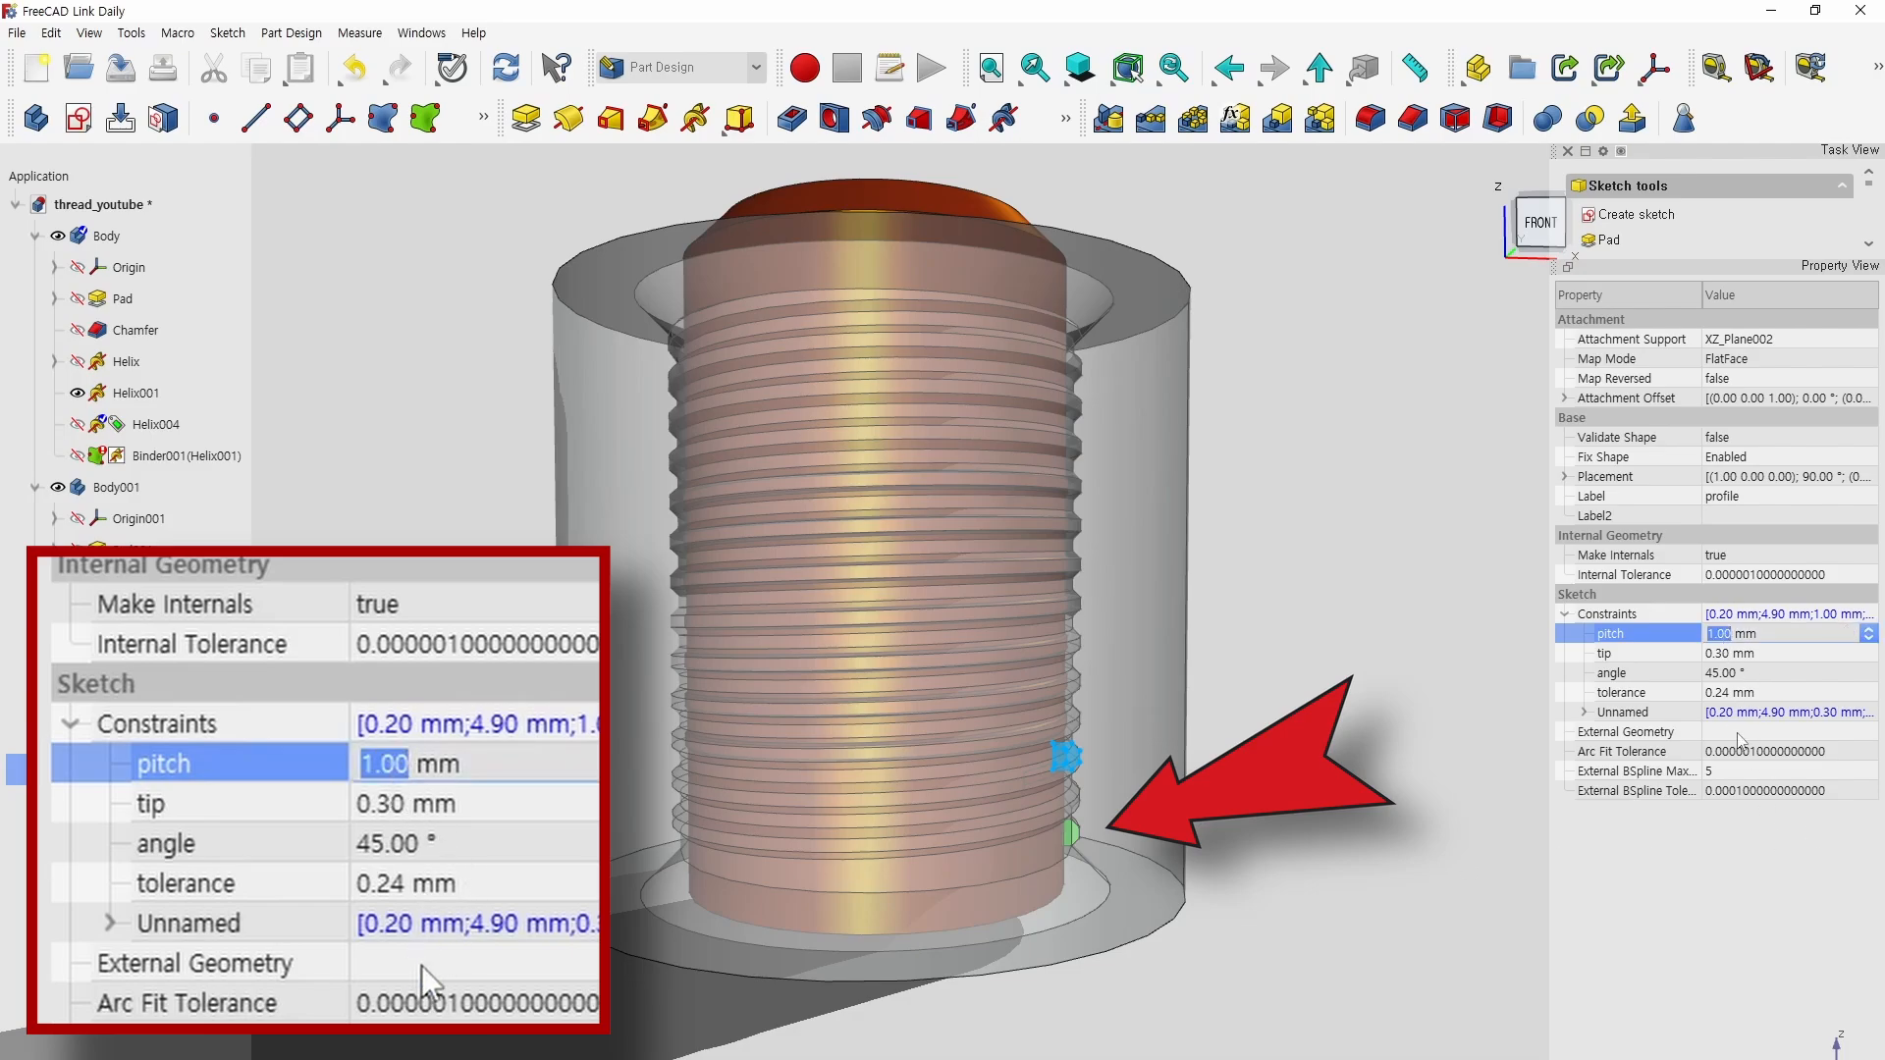
type("2")
key("Return")
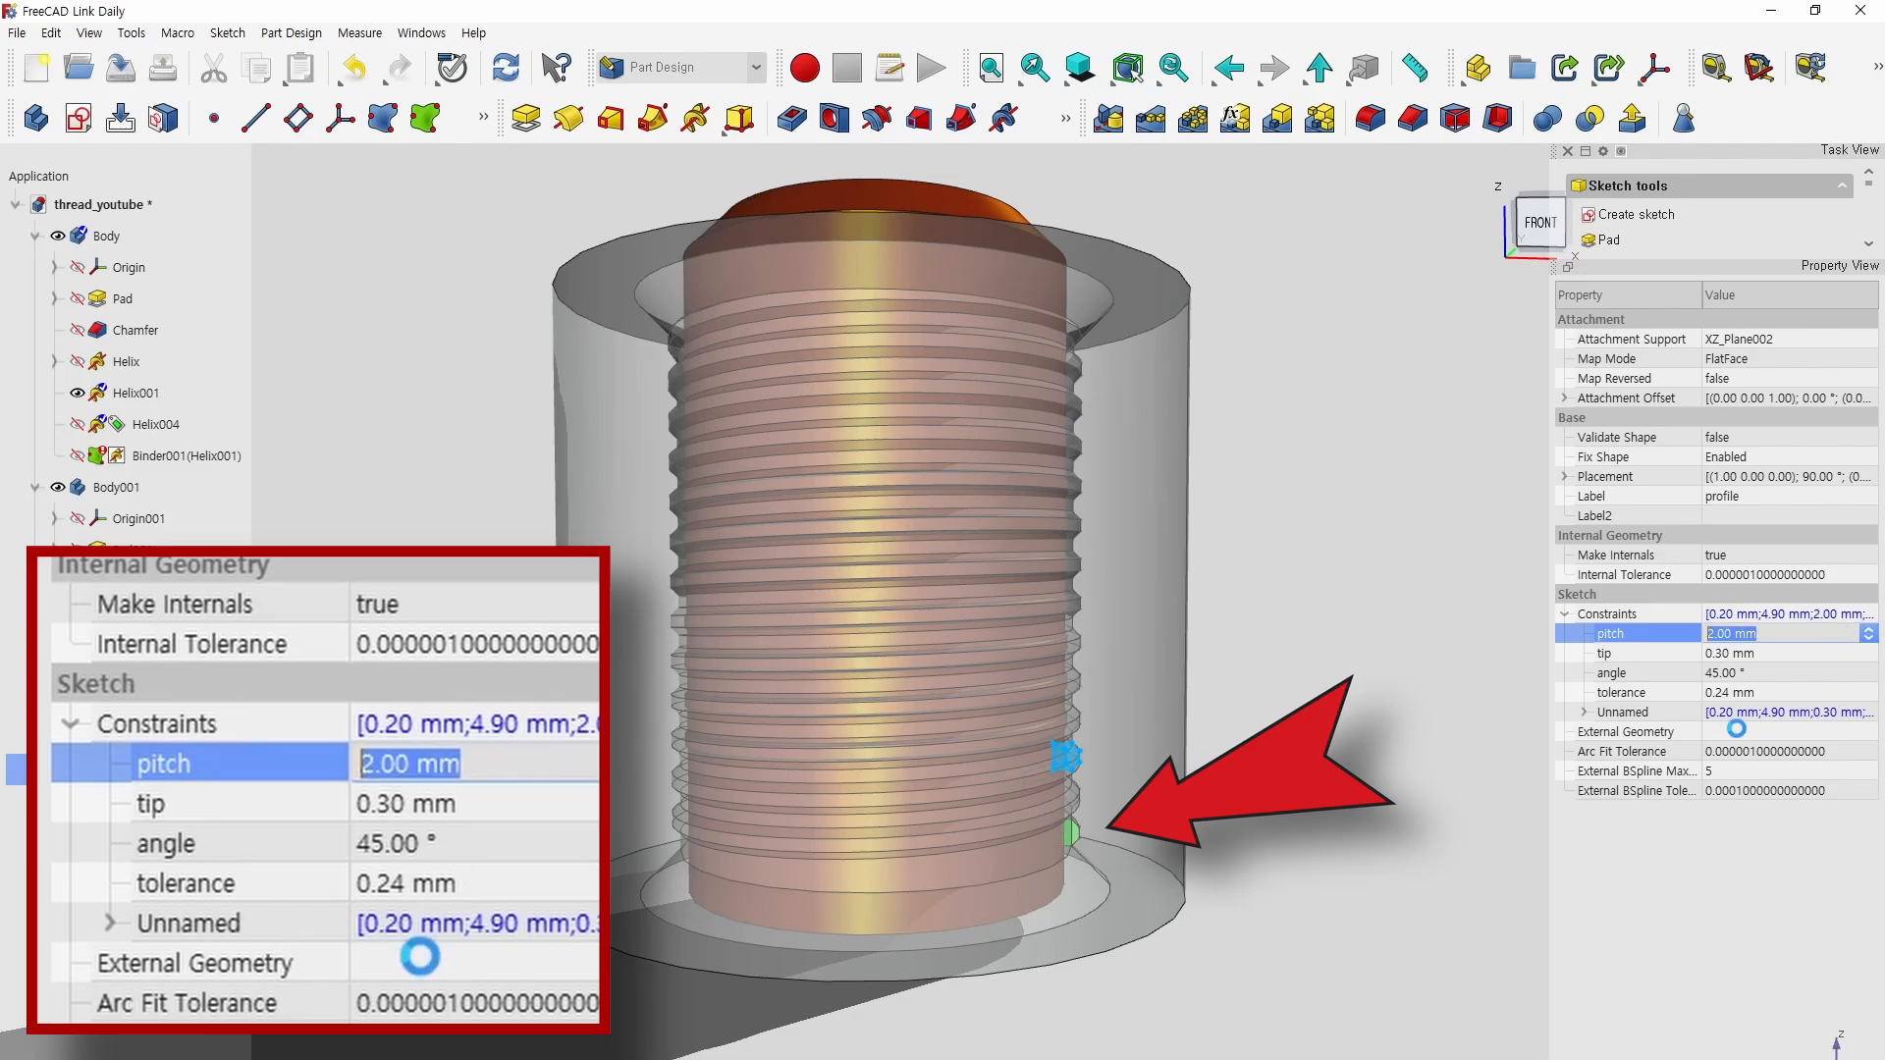
left_click(1725, 636)
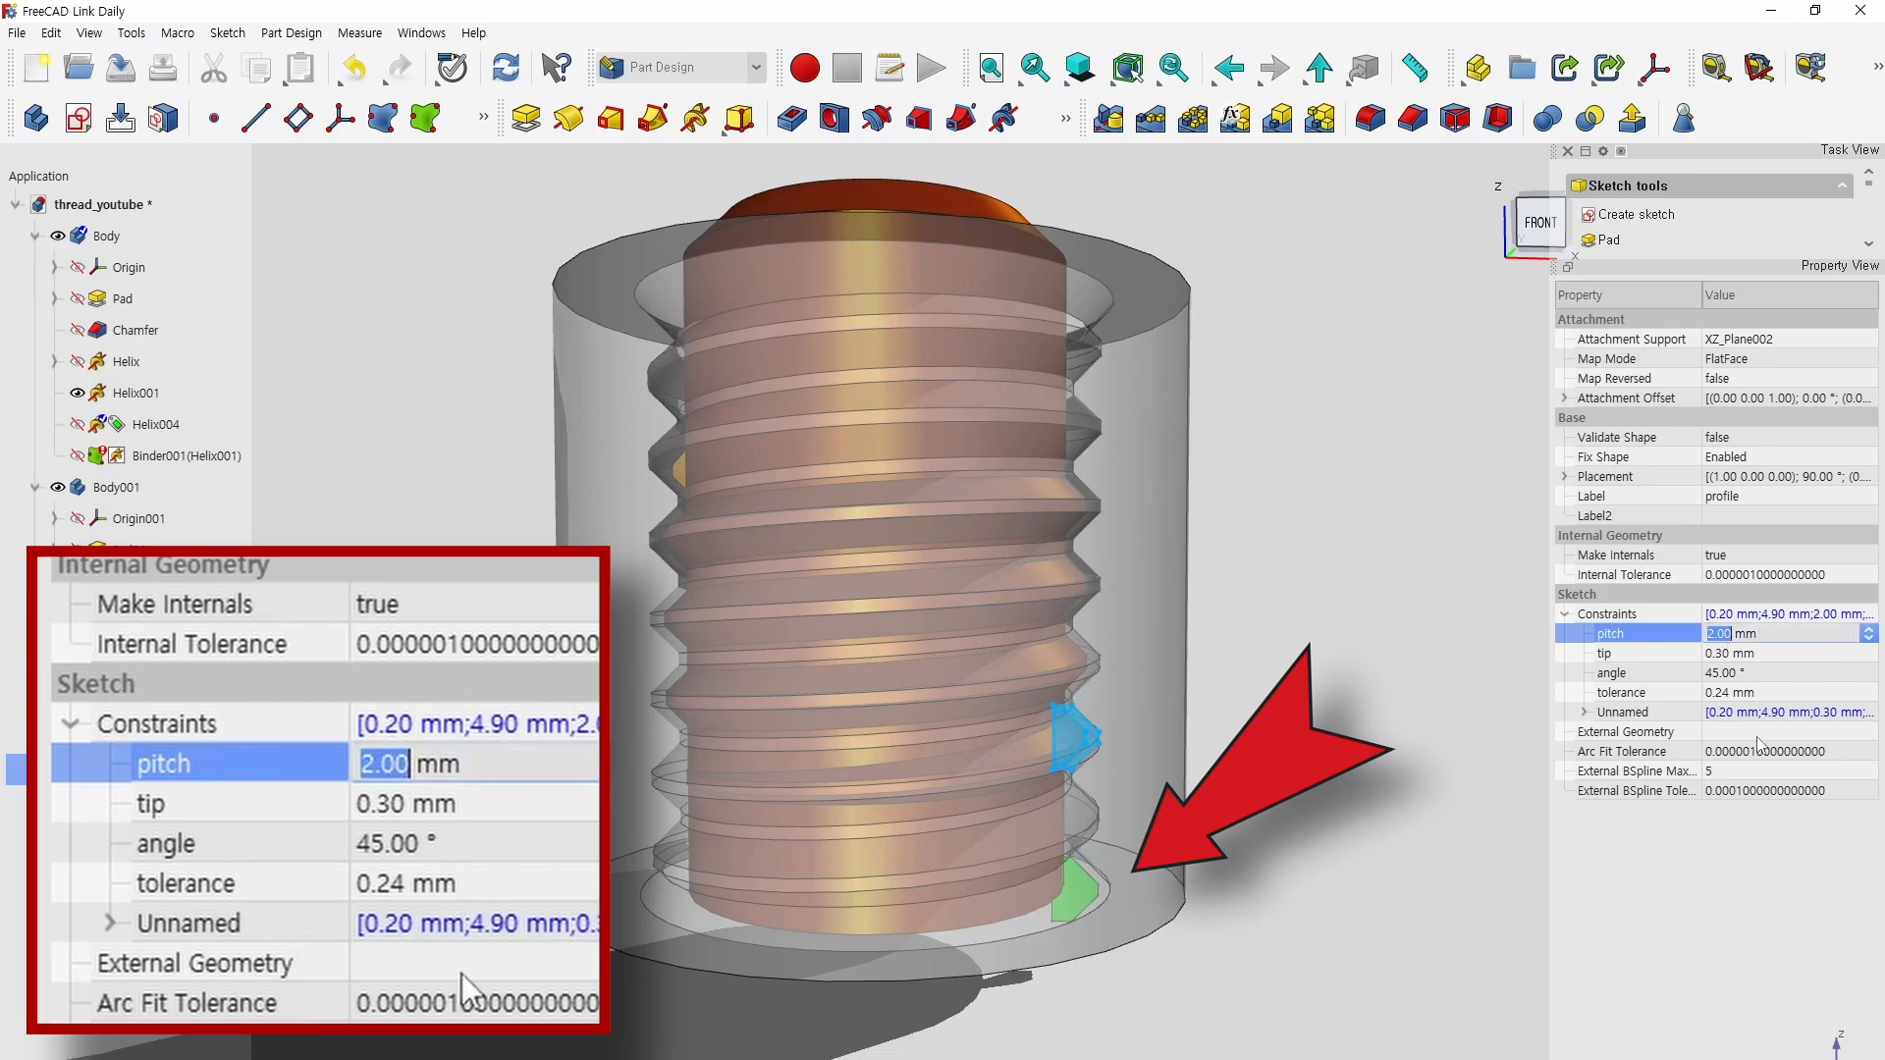
type("4")
key("Return")
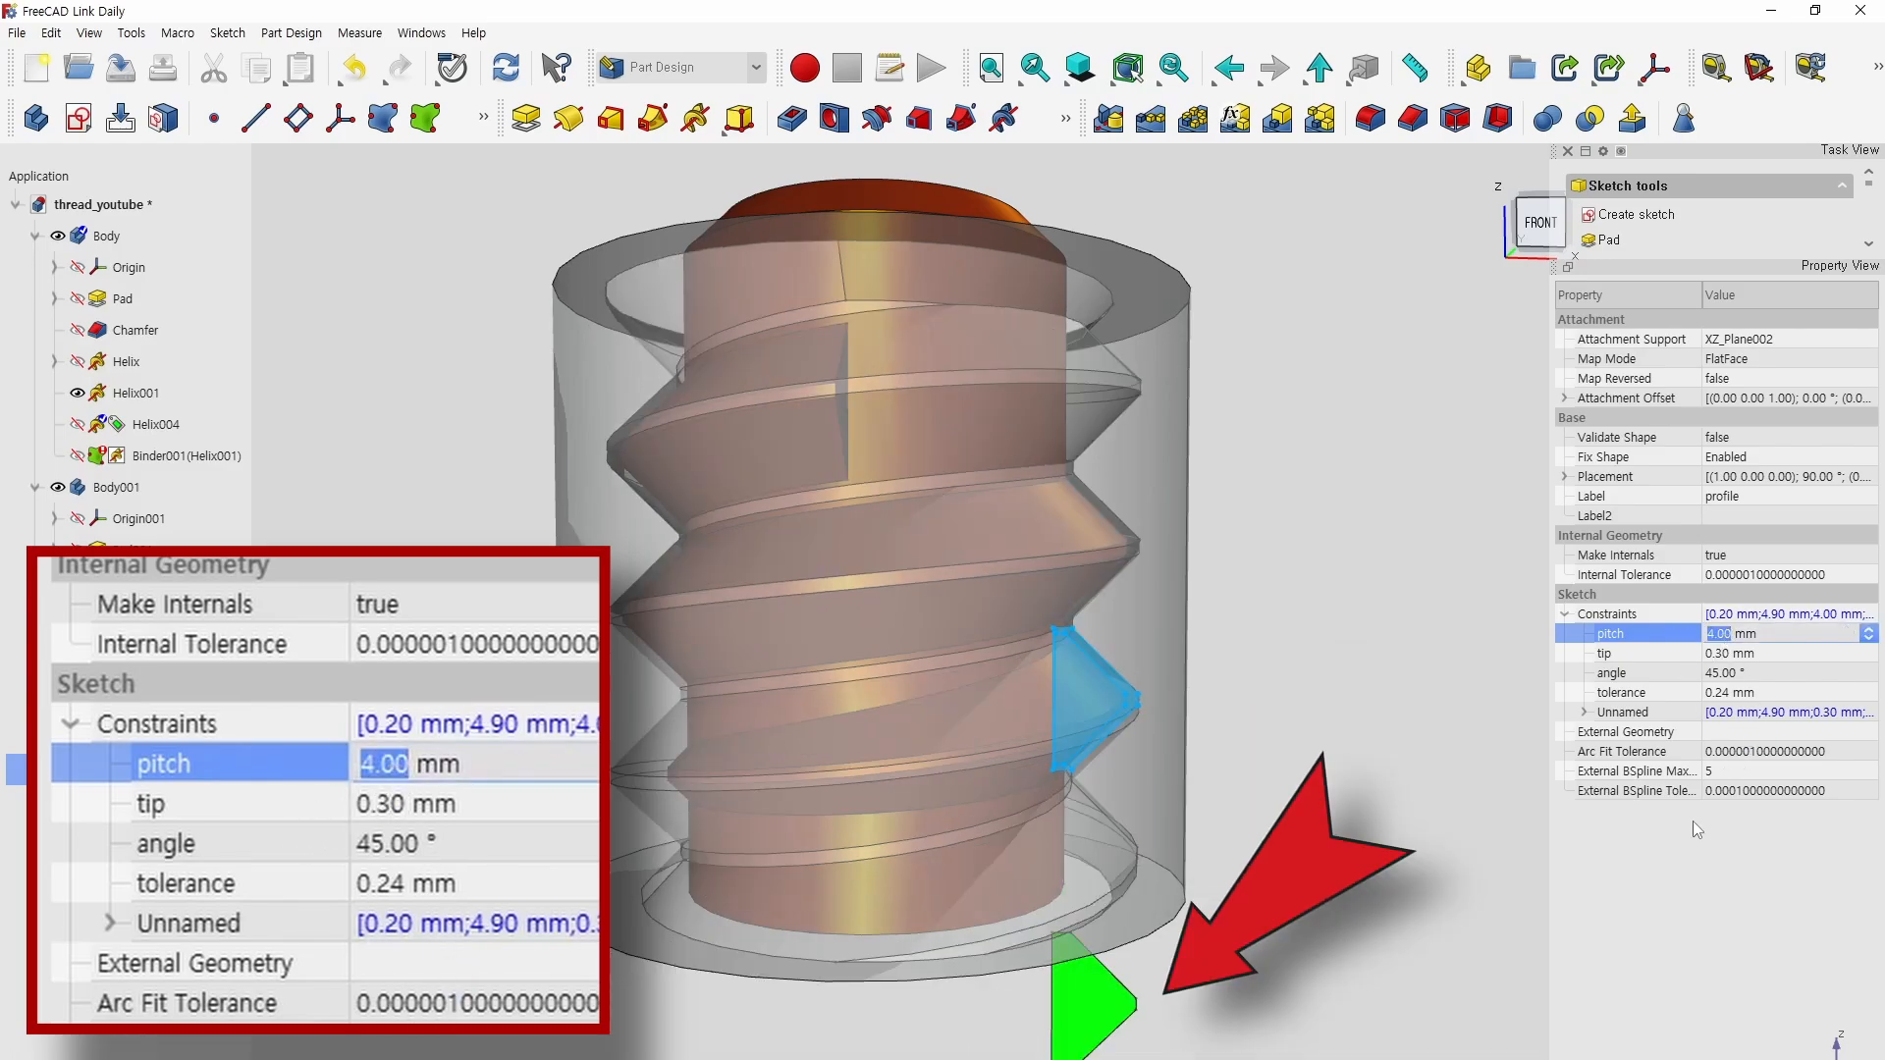
Set the profile sketch's pitch to 5 mm and view both threads in full.
type("5")
key("Return")
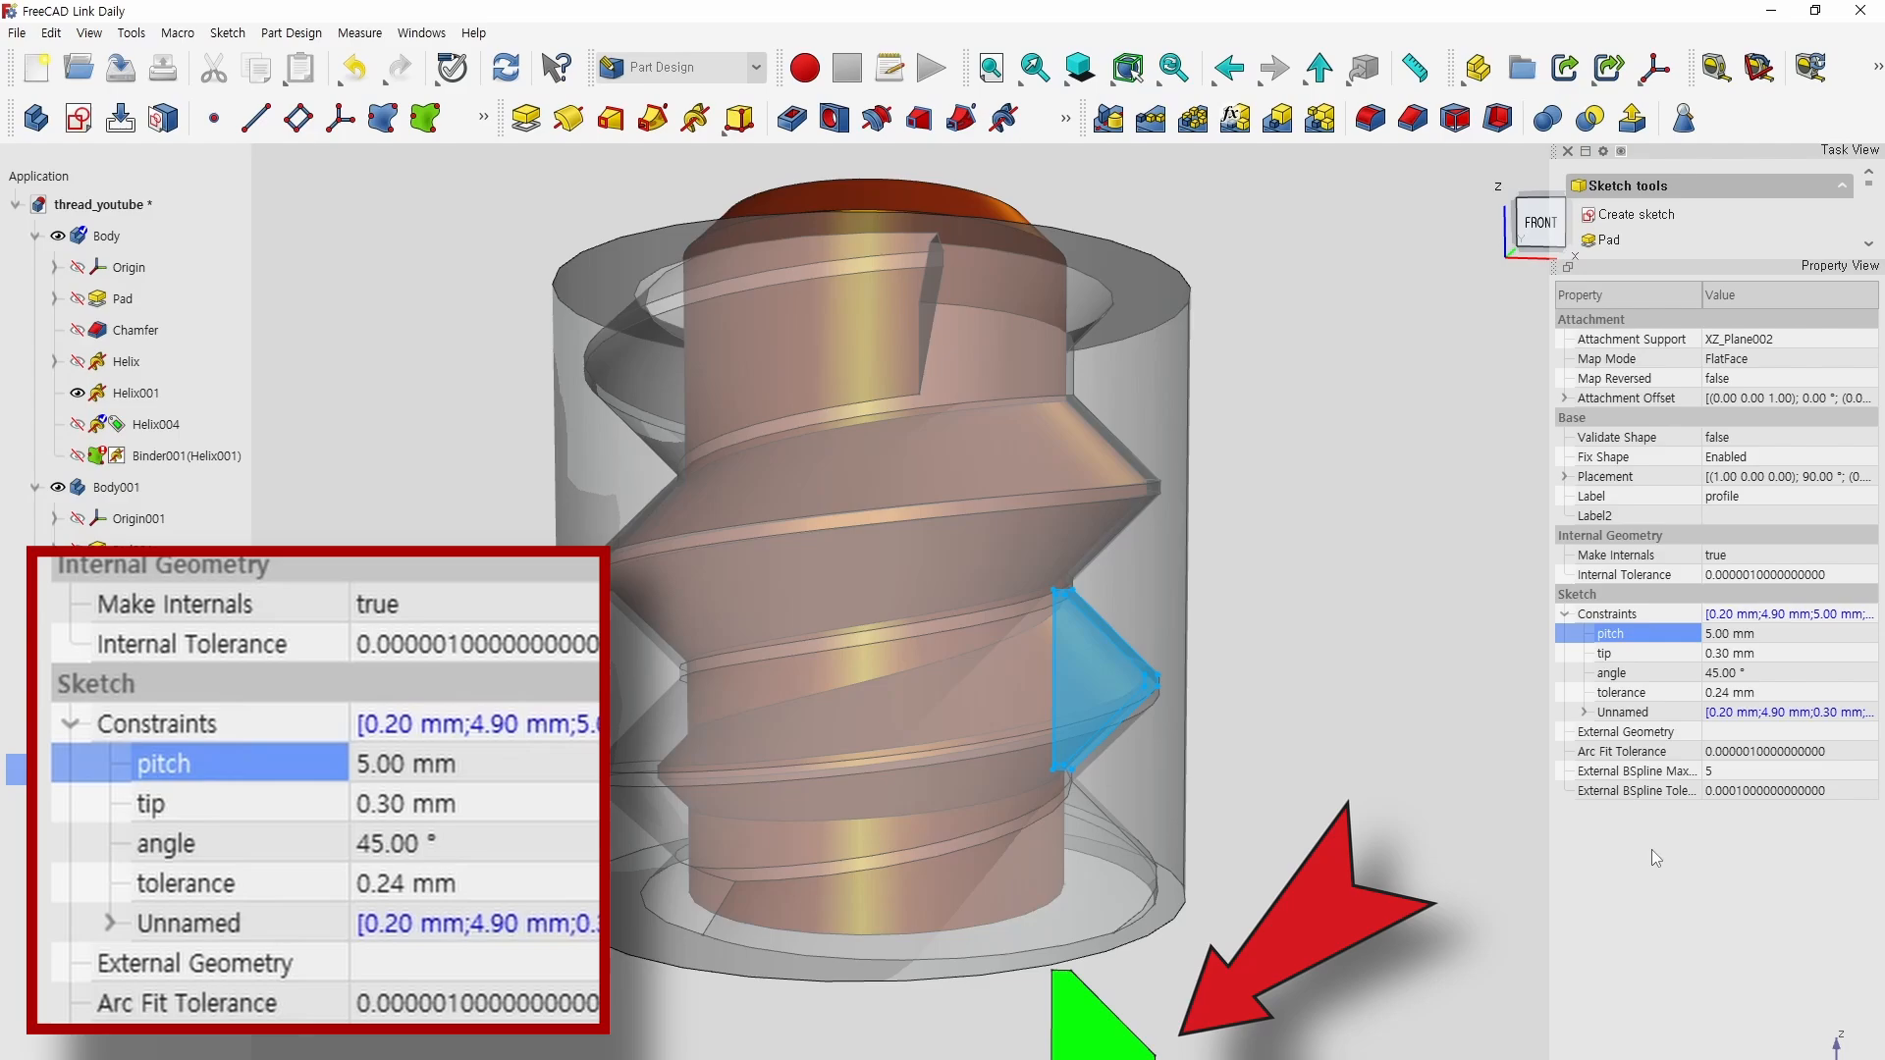
scroll(1423, 834, "down", 1)
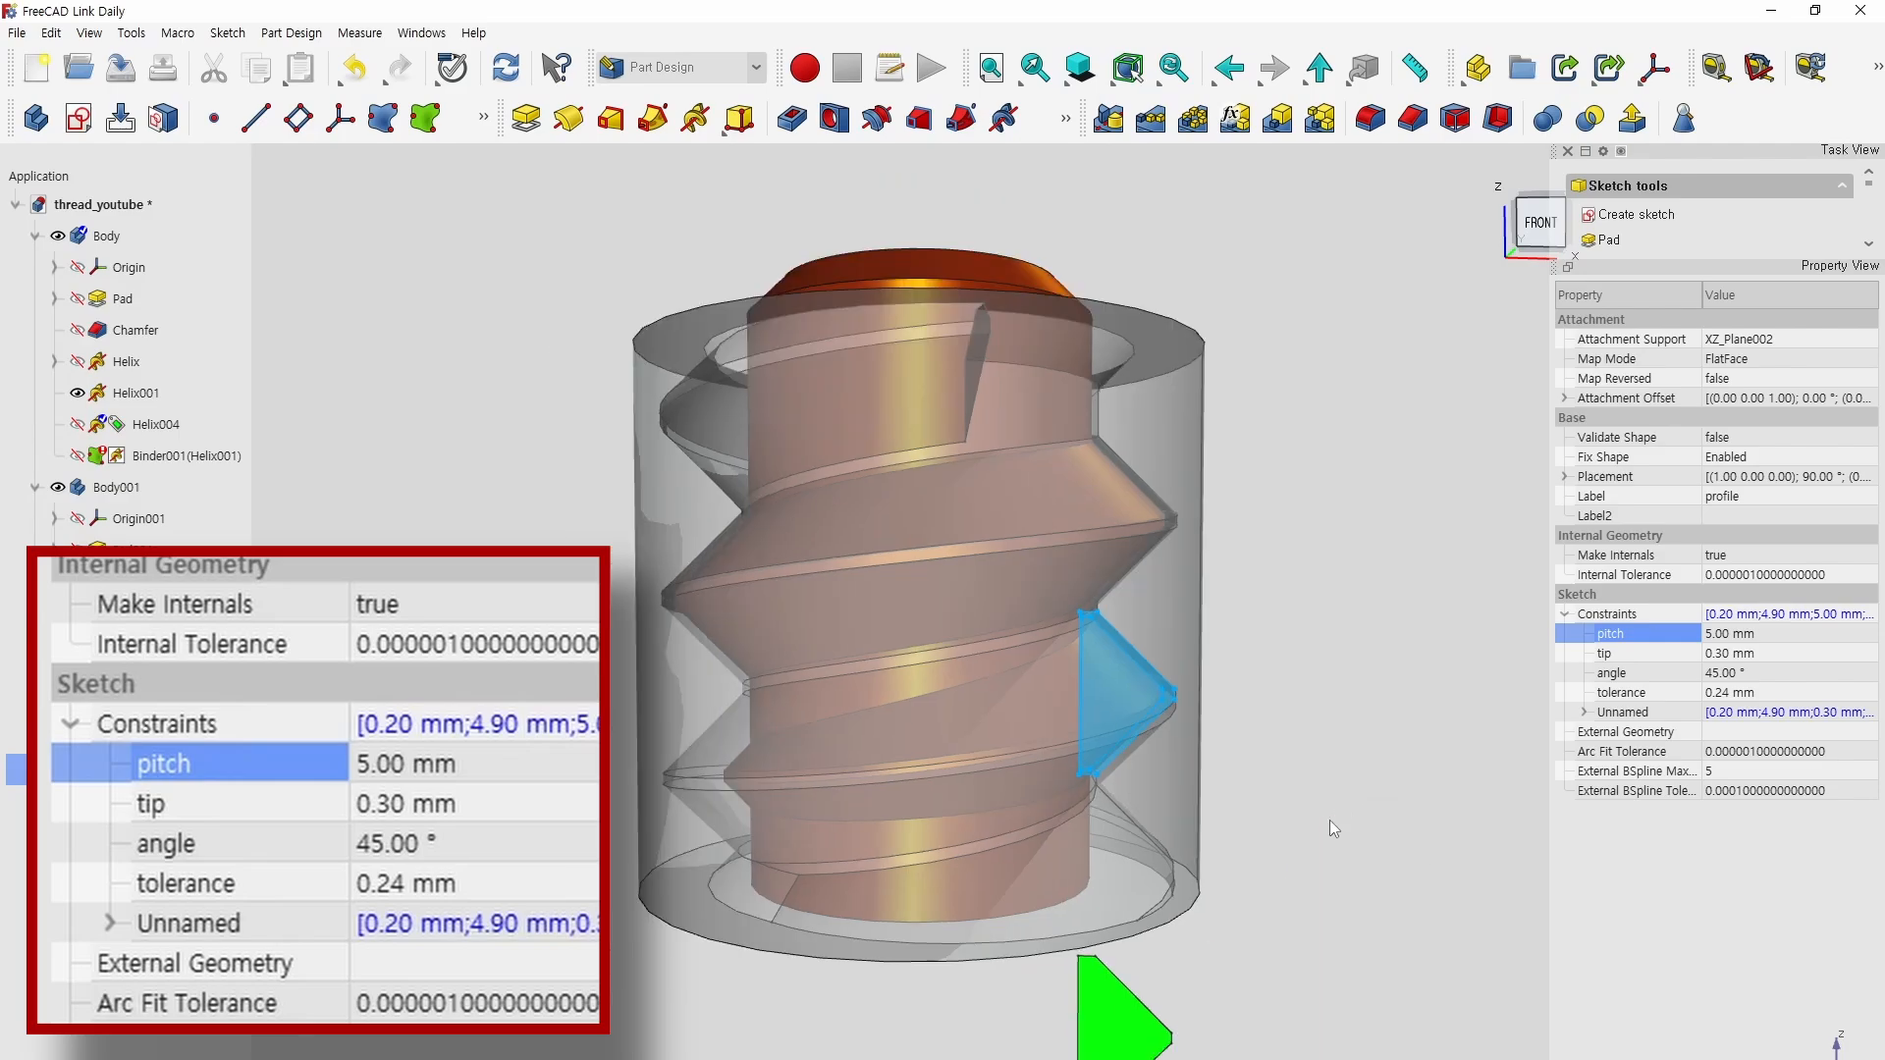
Set the profile sketch's tip constraint to 1 mm and its angle constraint to 60°.
left_click(1725, 655)
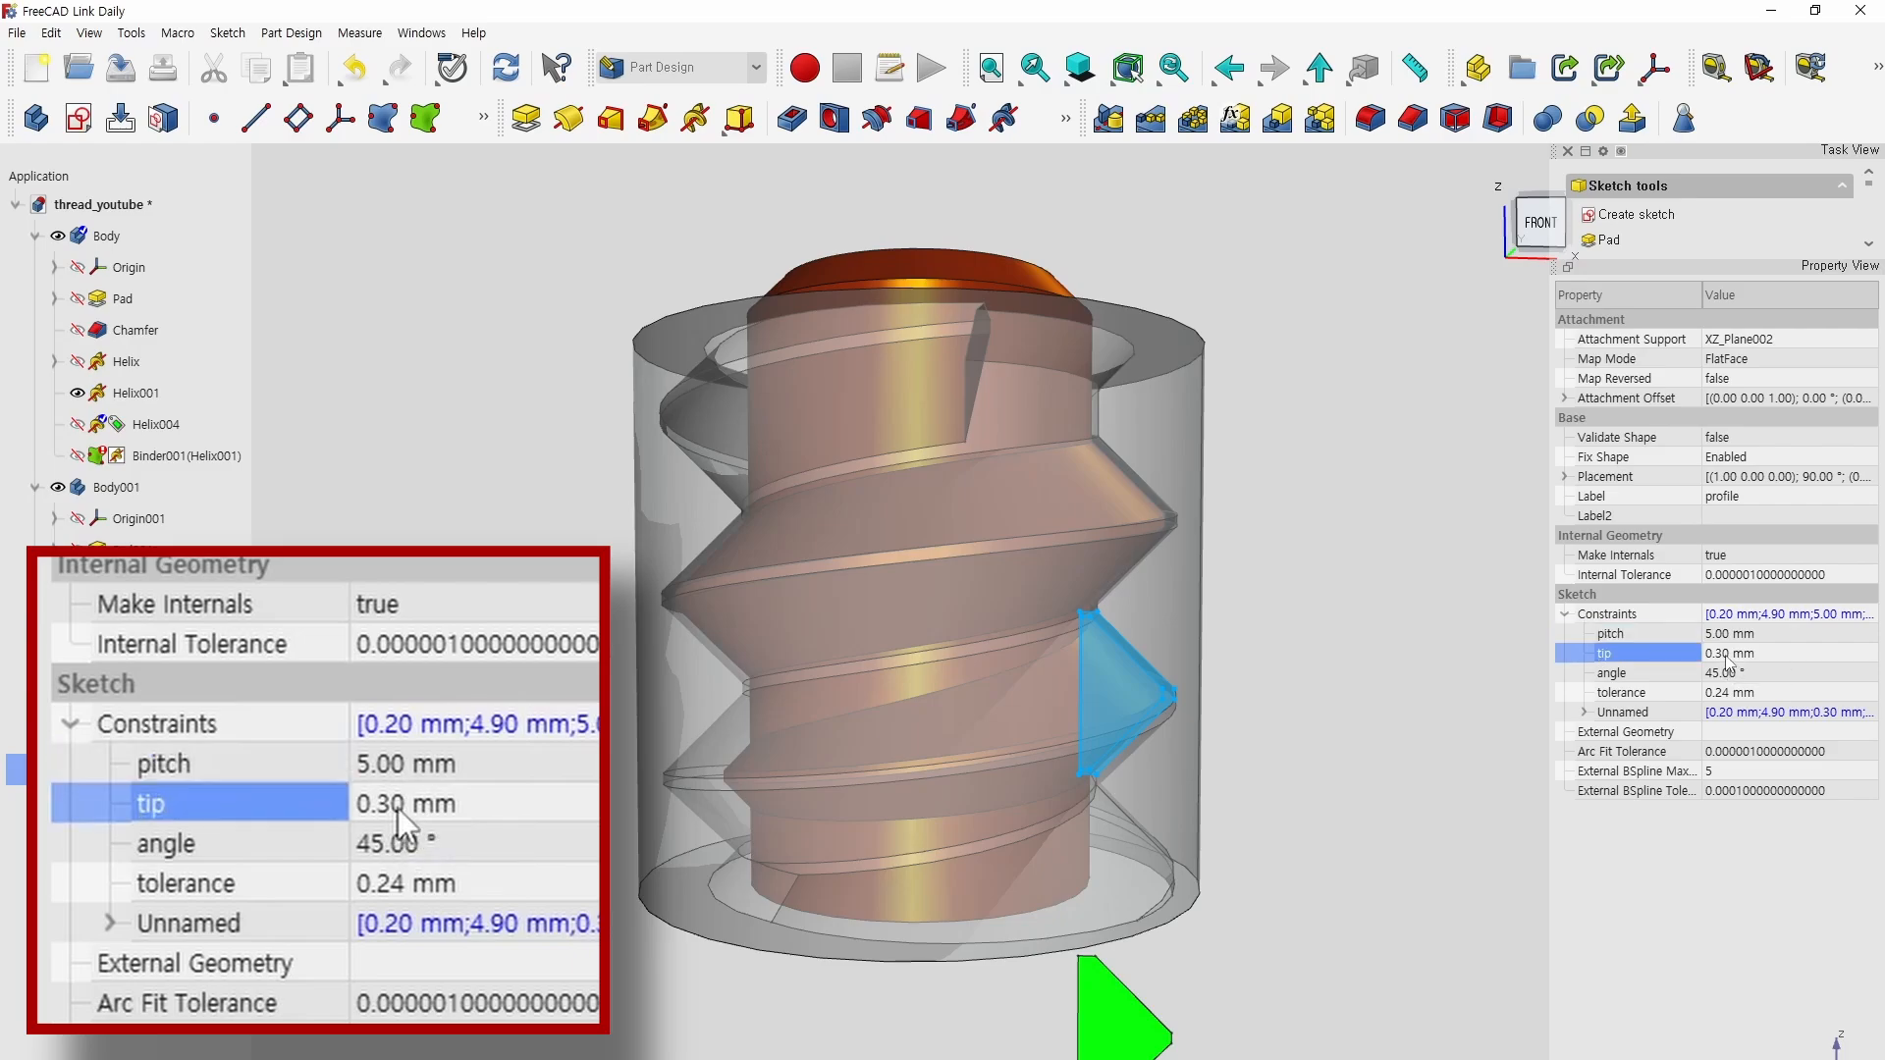
left_click(1727, 655)
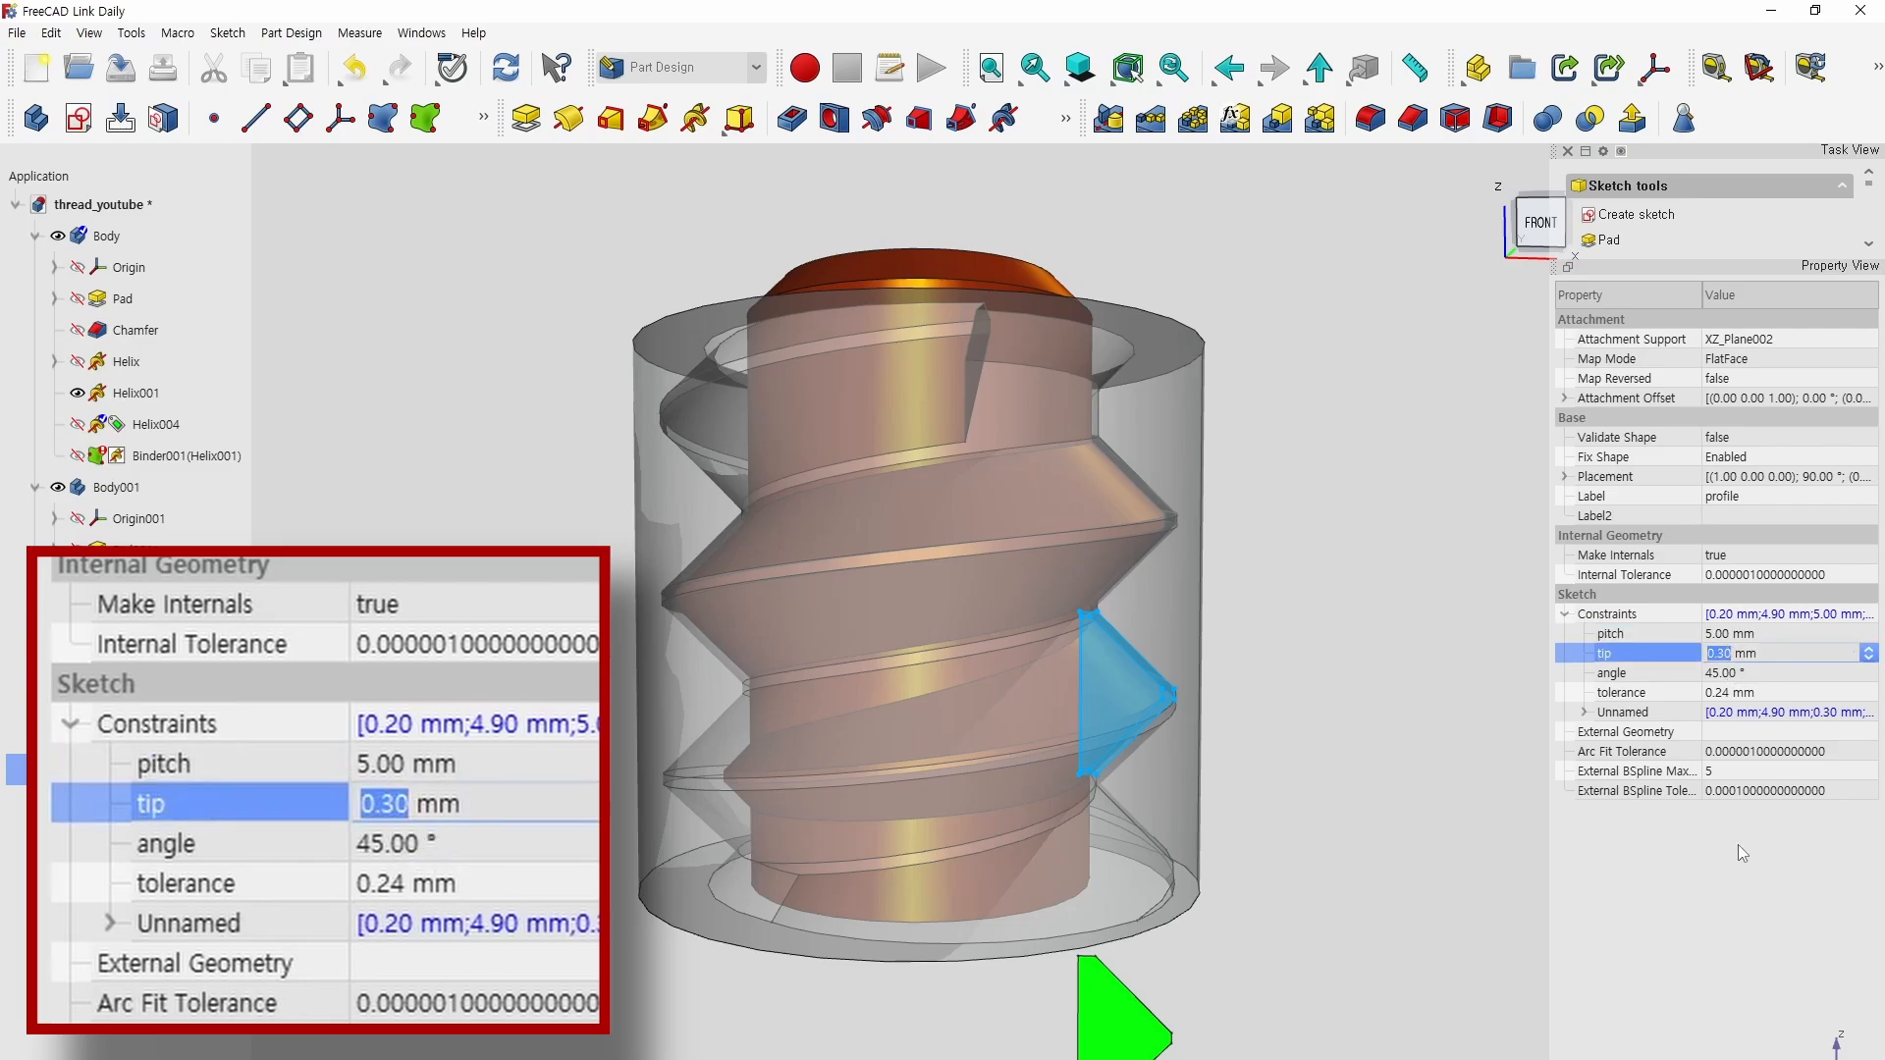
type("1")
key("Return")
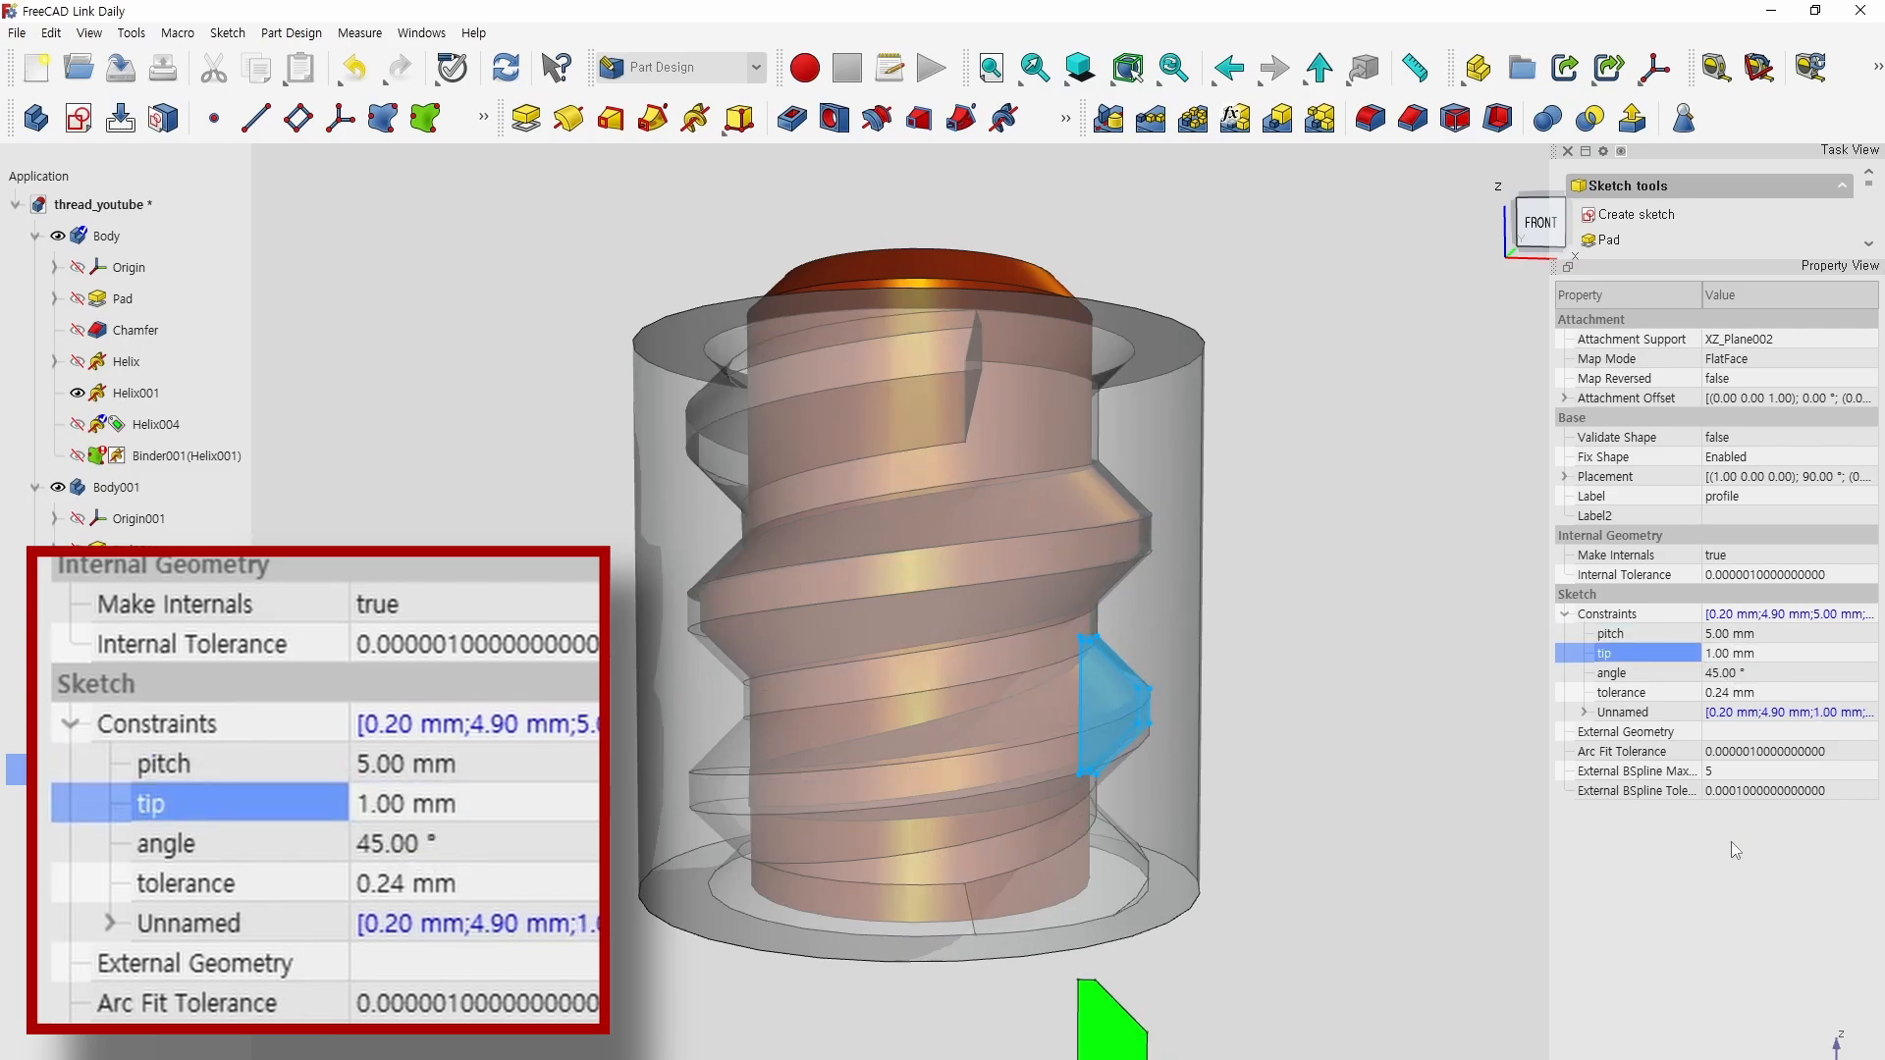
left_click(1721, 672)
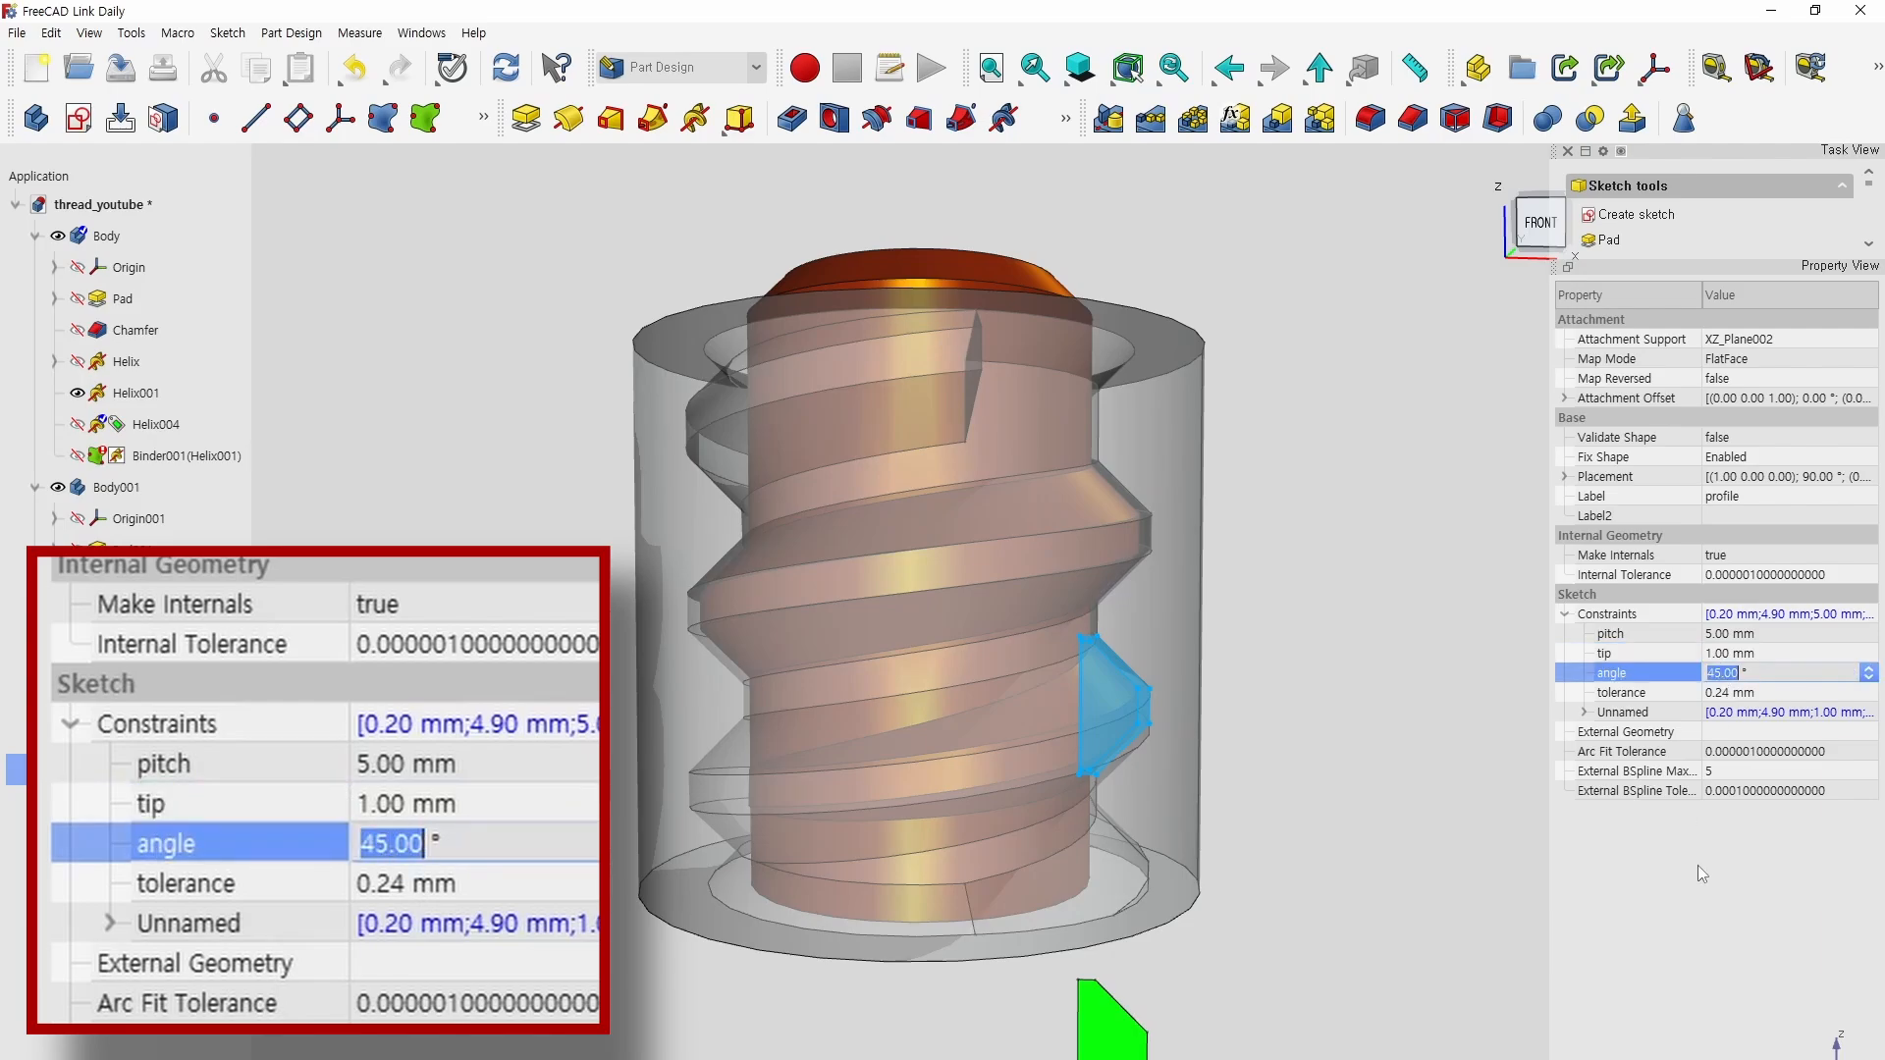
type("60")
key("Return")
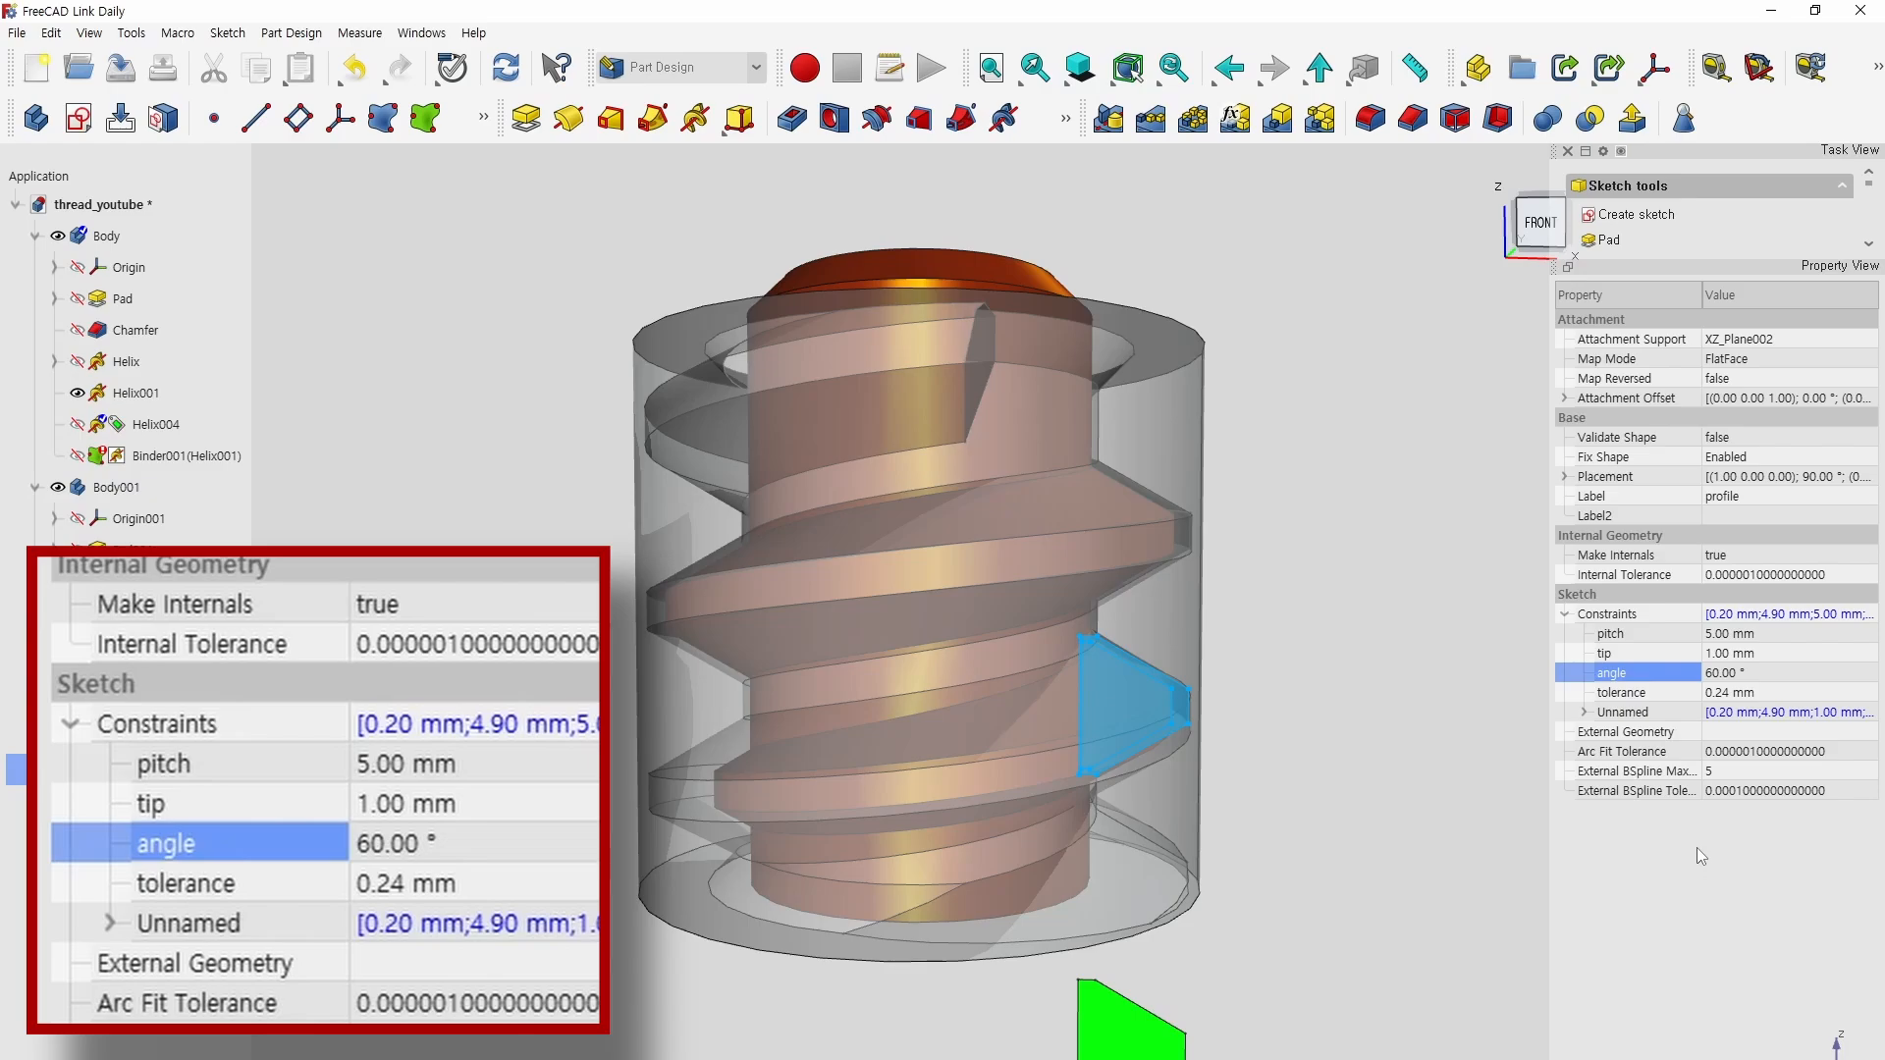
Set the profile sketch's tolerance constraint to 0.5 mm and raise it to 1 mm.
left_click(1730, 693)
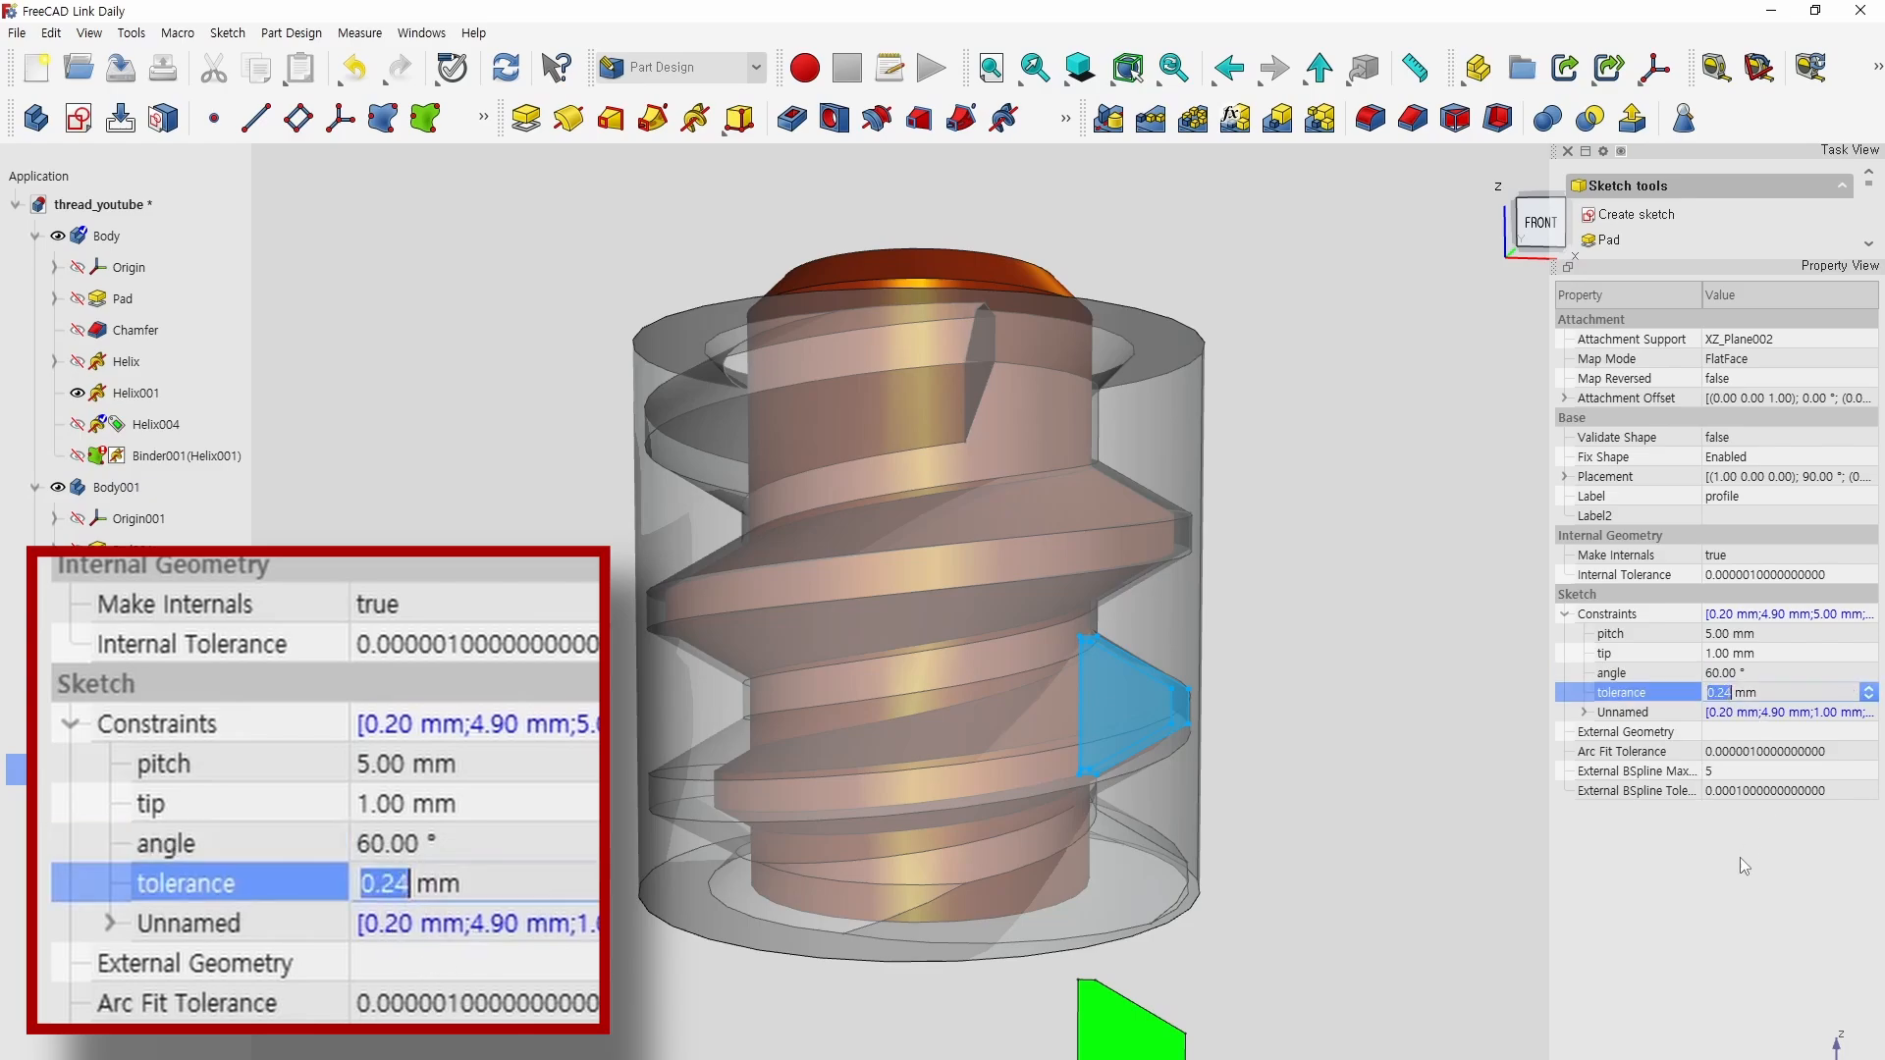
type("0.5")
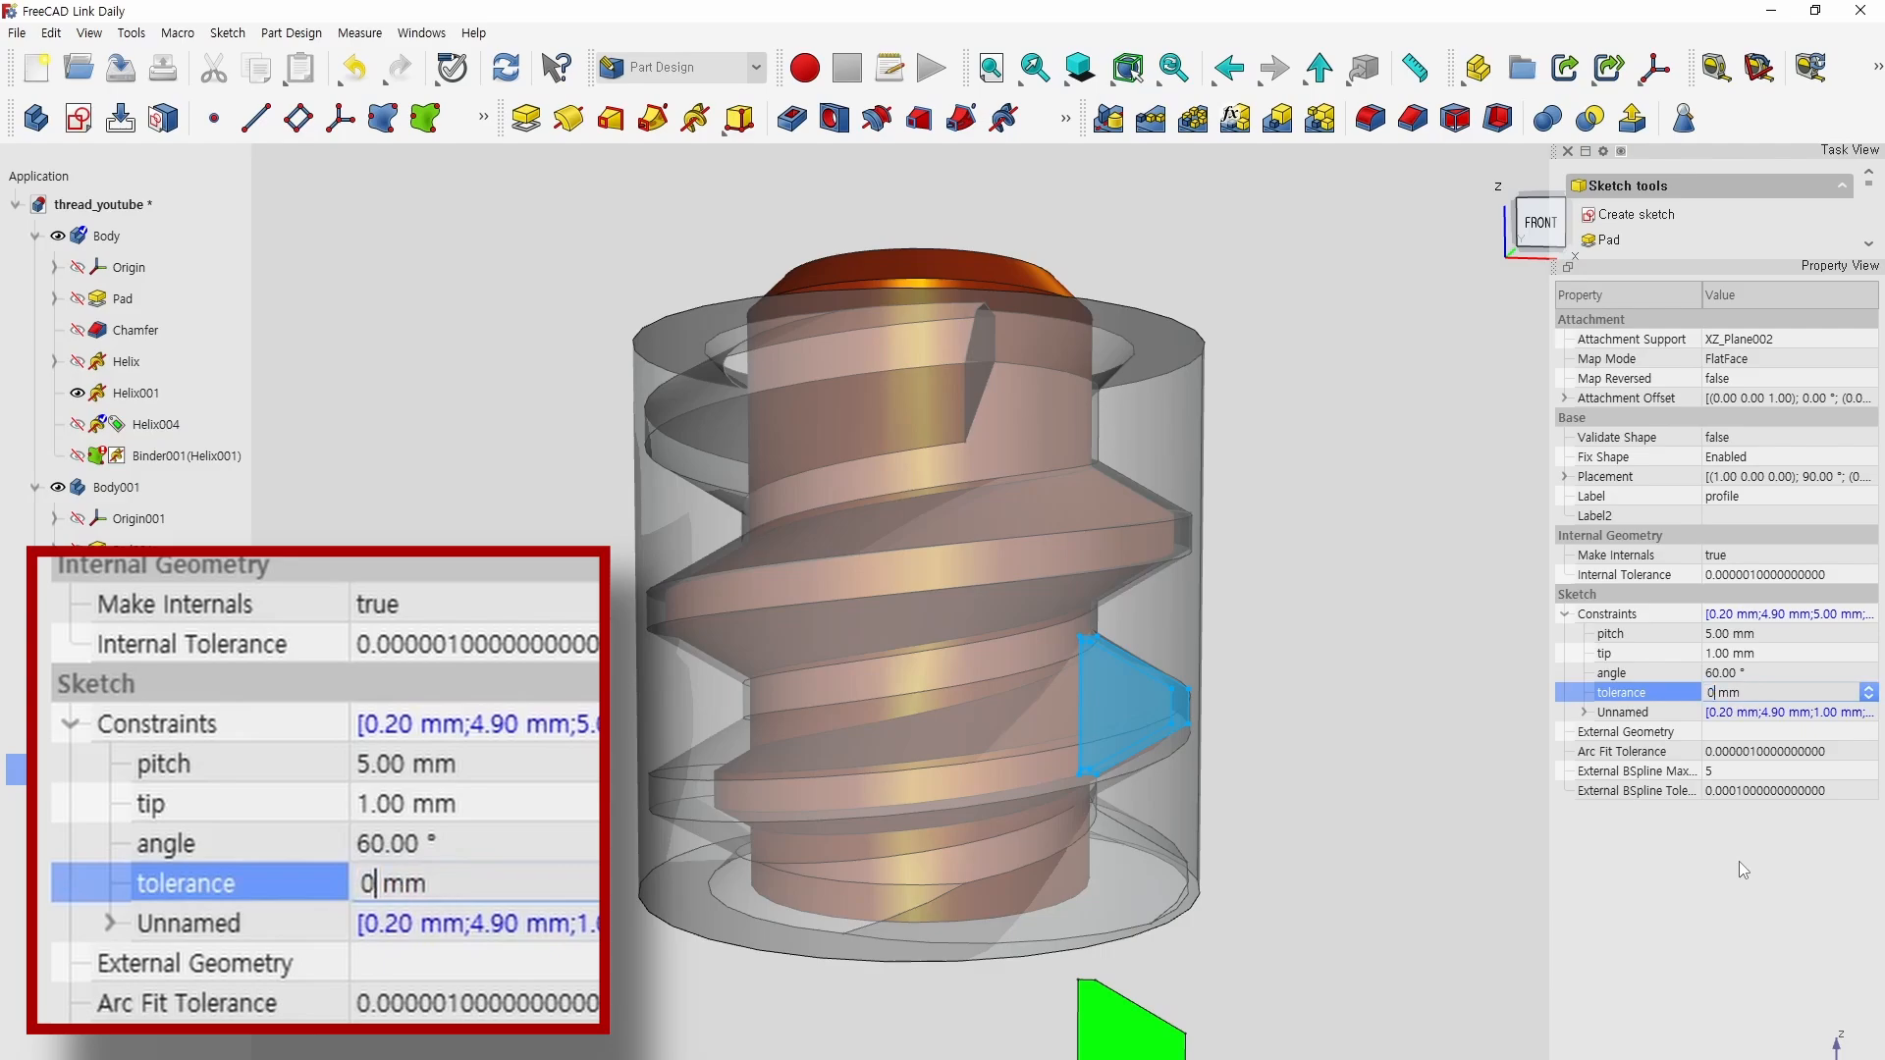
key("Return")
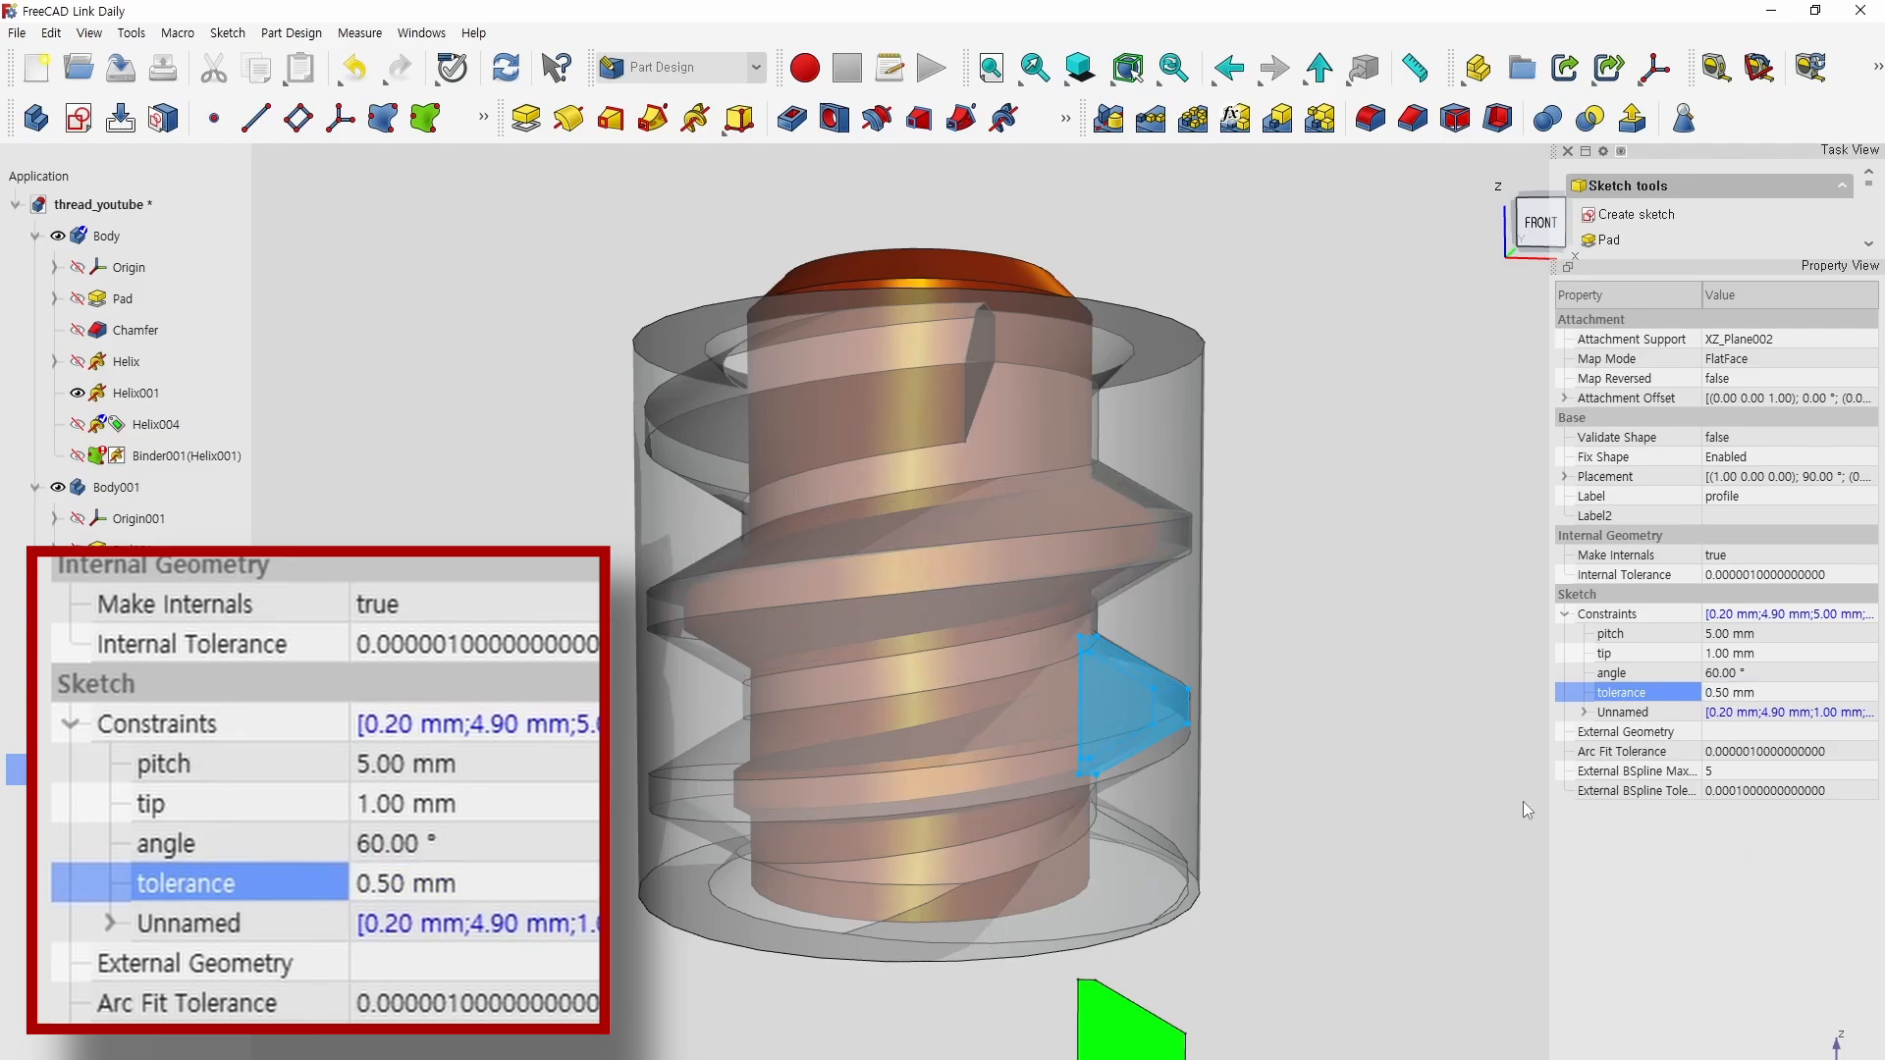
left_click(1721, 694)
type("1")
key("Return")
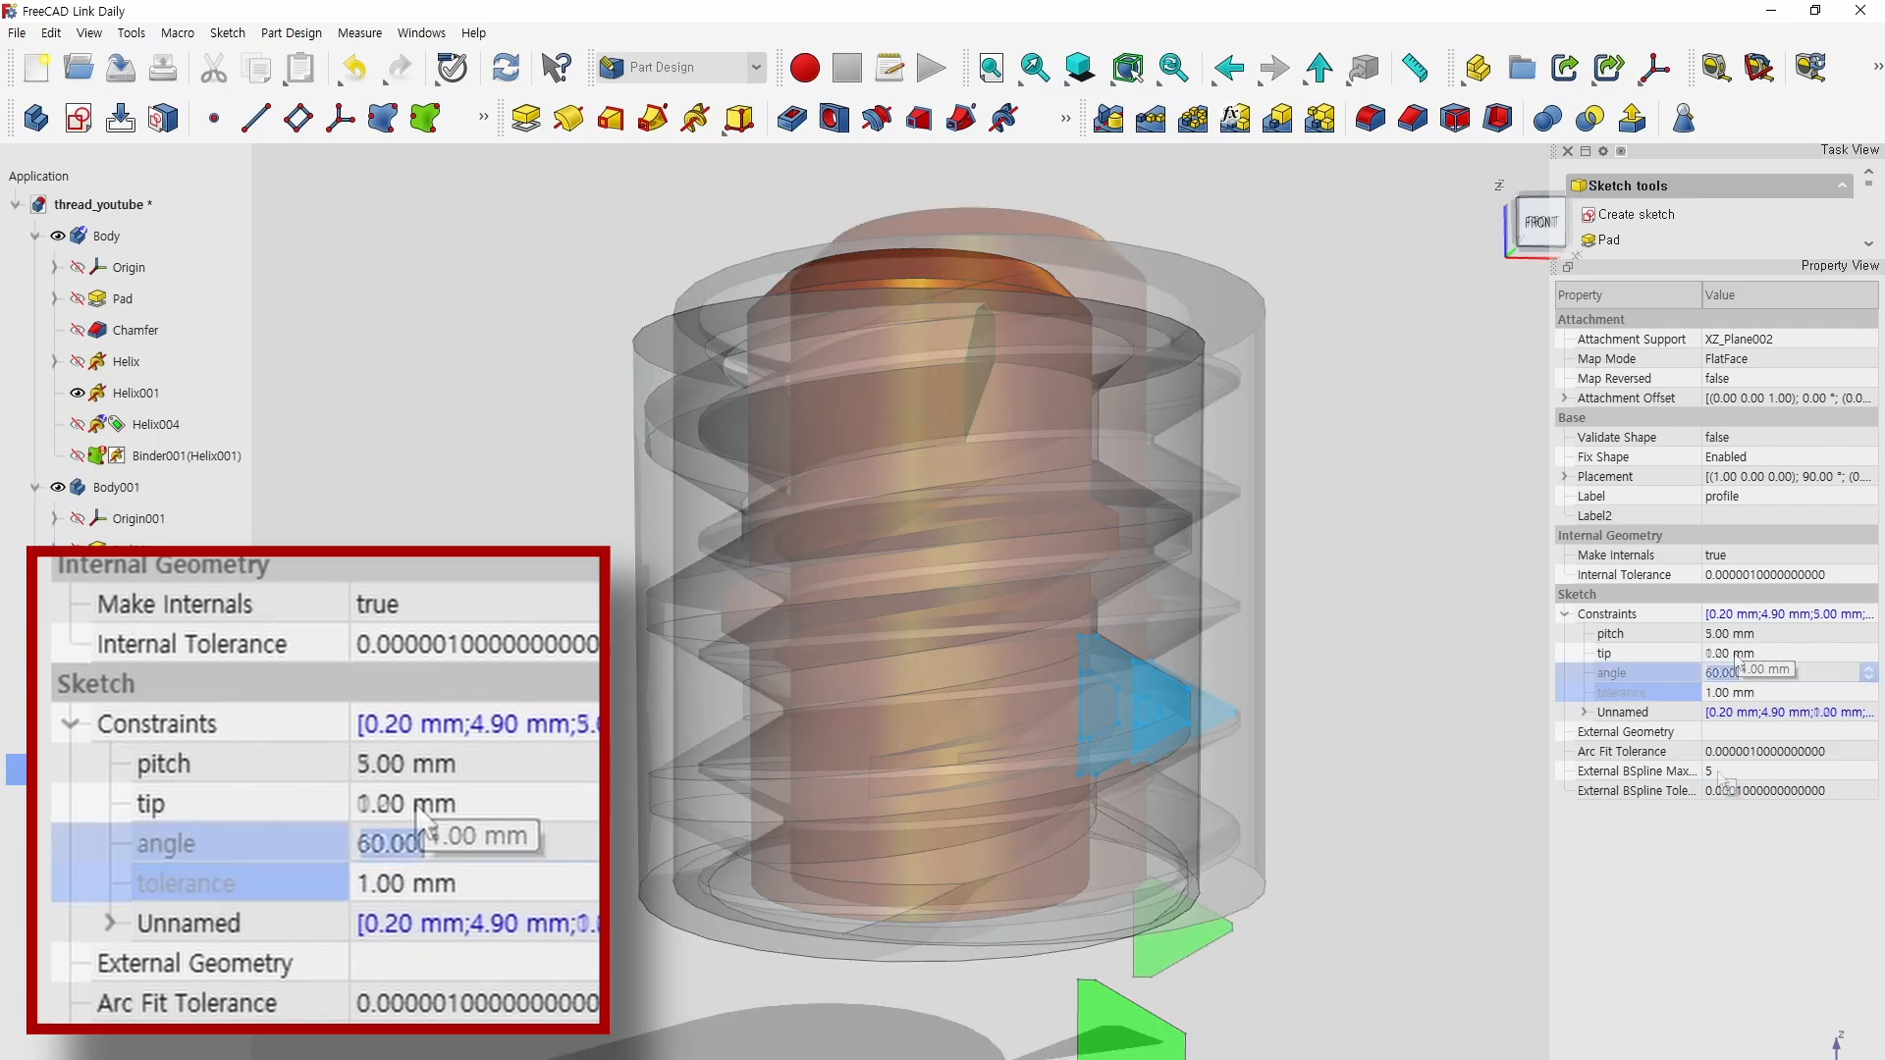
Set the profile sketch's tip to 0.5 mm and its tolerance to 0.5 mm.
left_click(1738, 673)
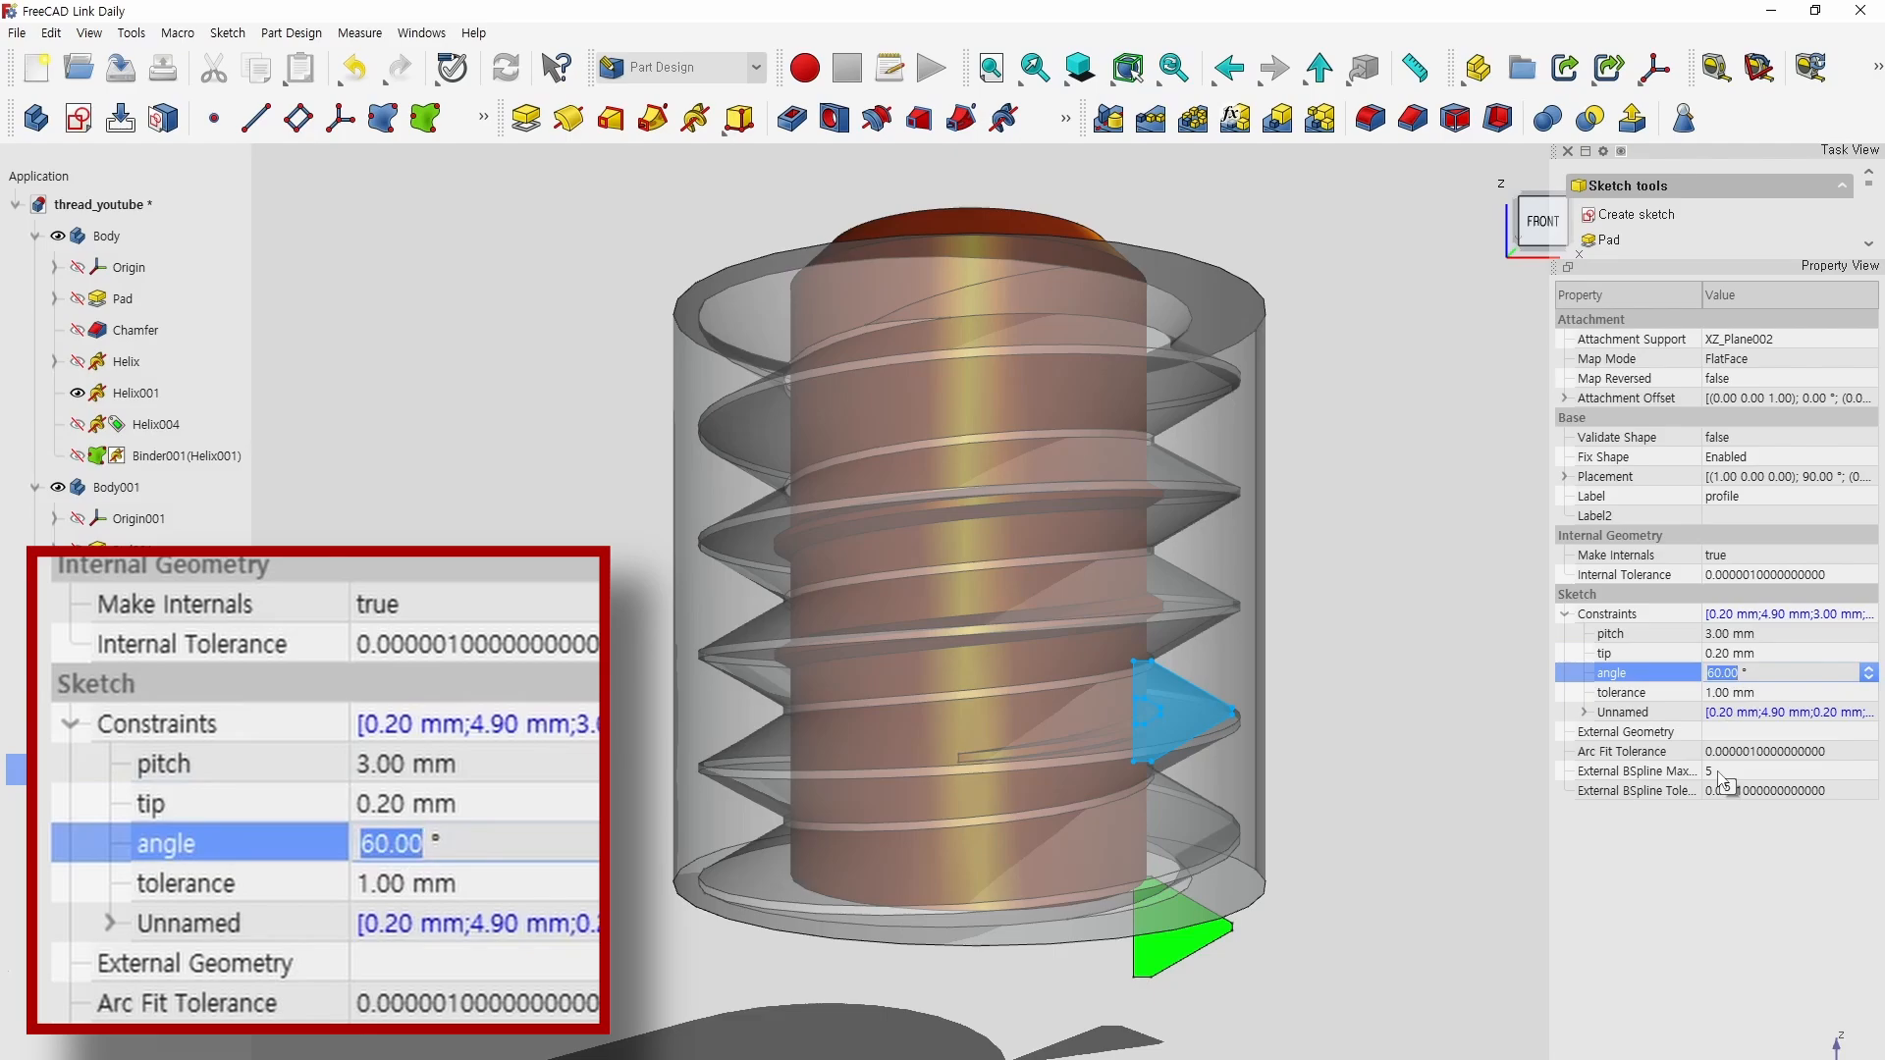
left_click(1719, 656)
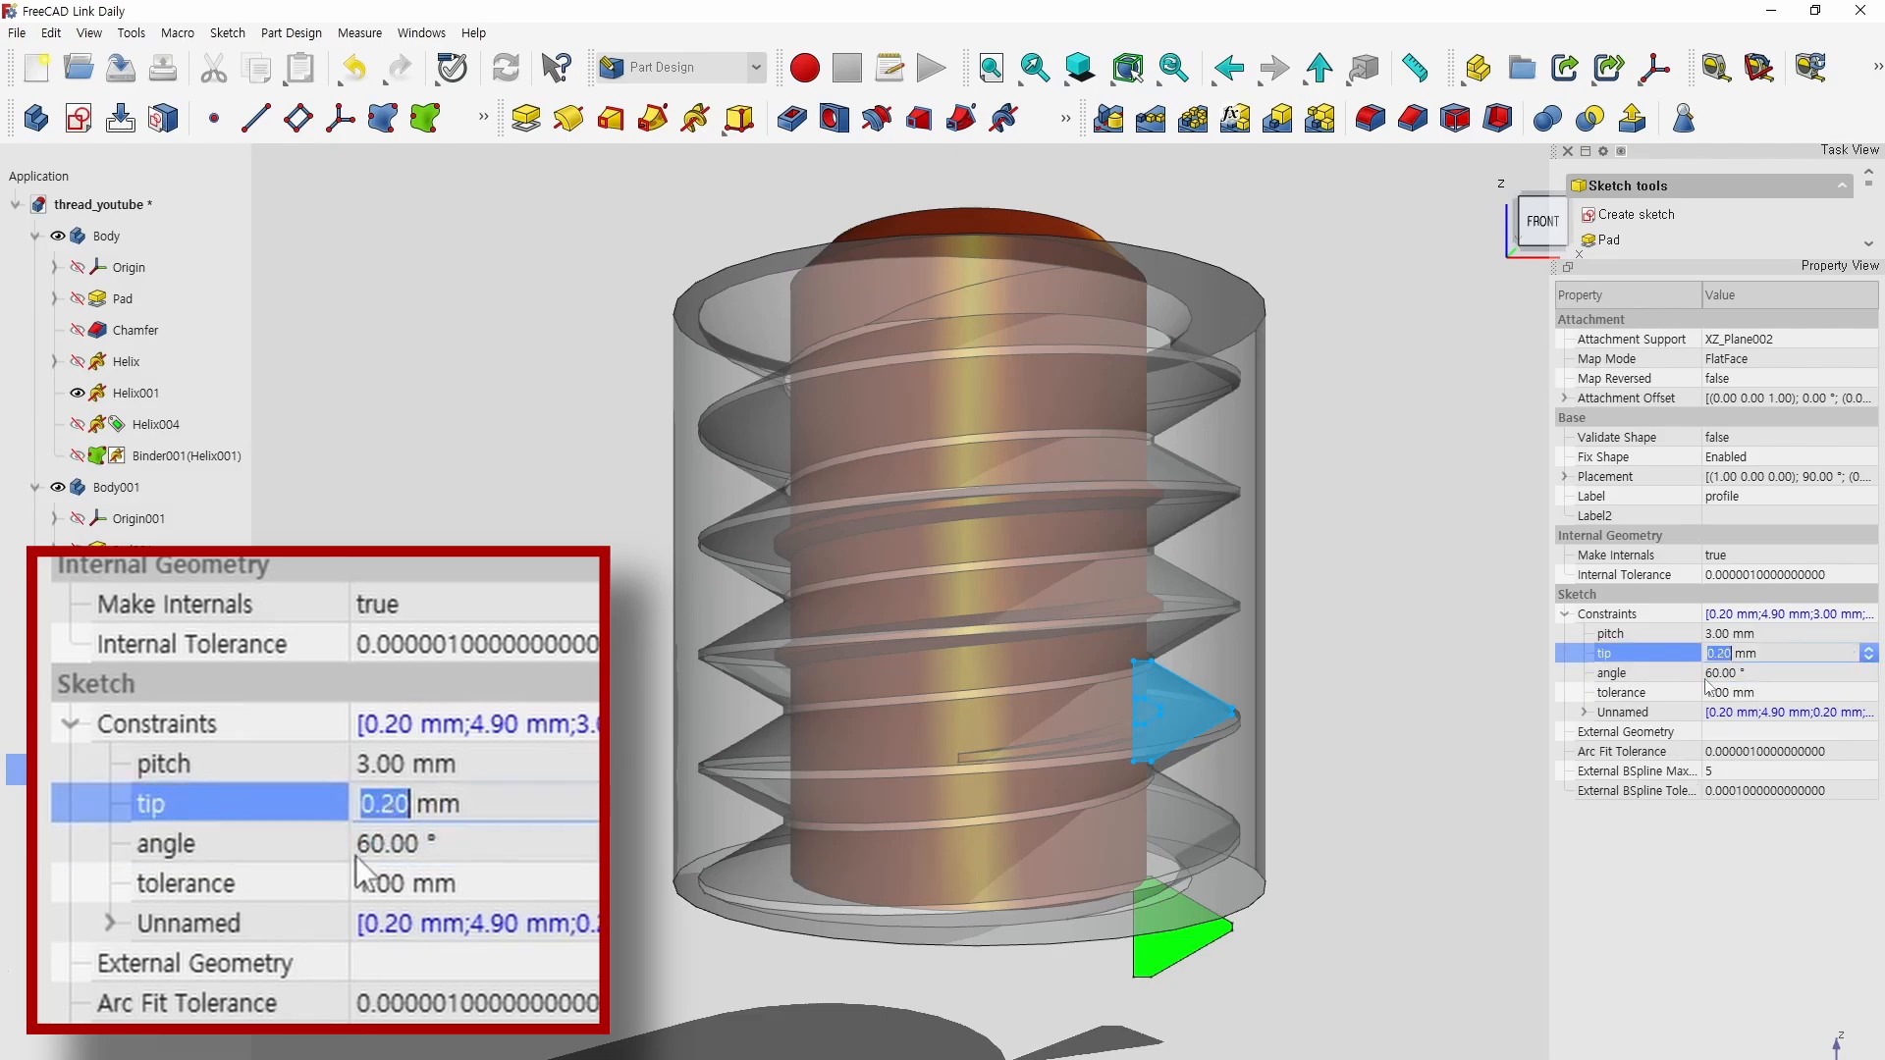
type("0.5")
key("Return")
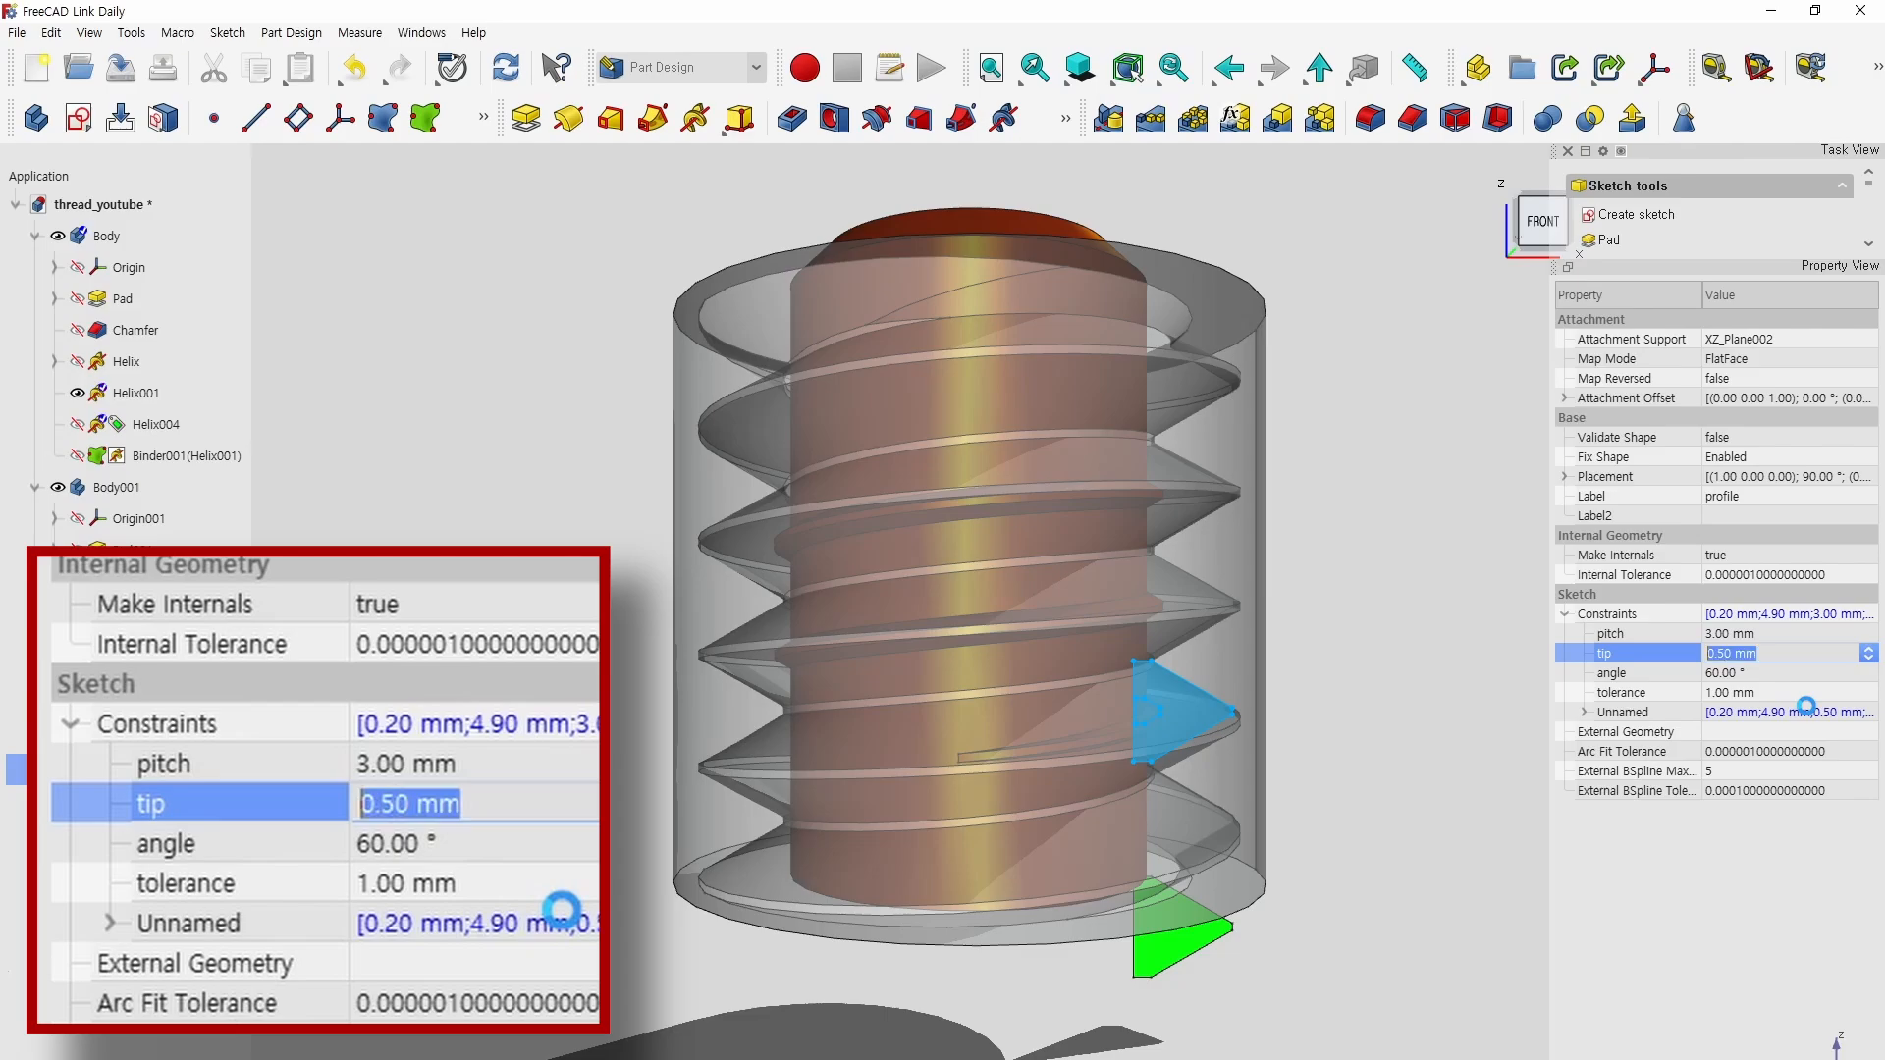
left_click(1720, 693)
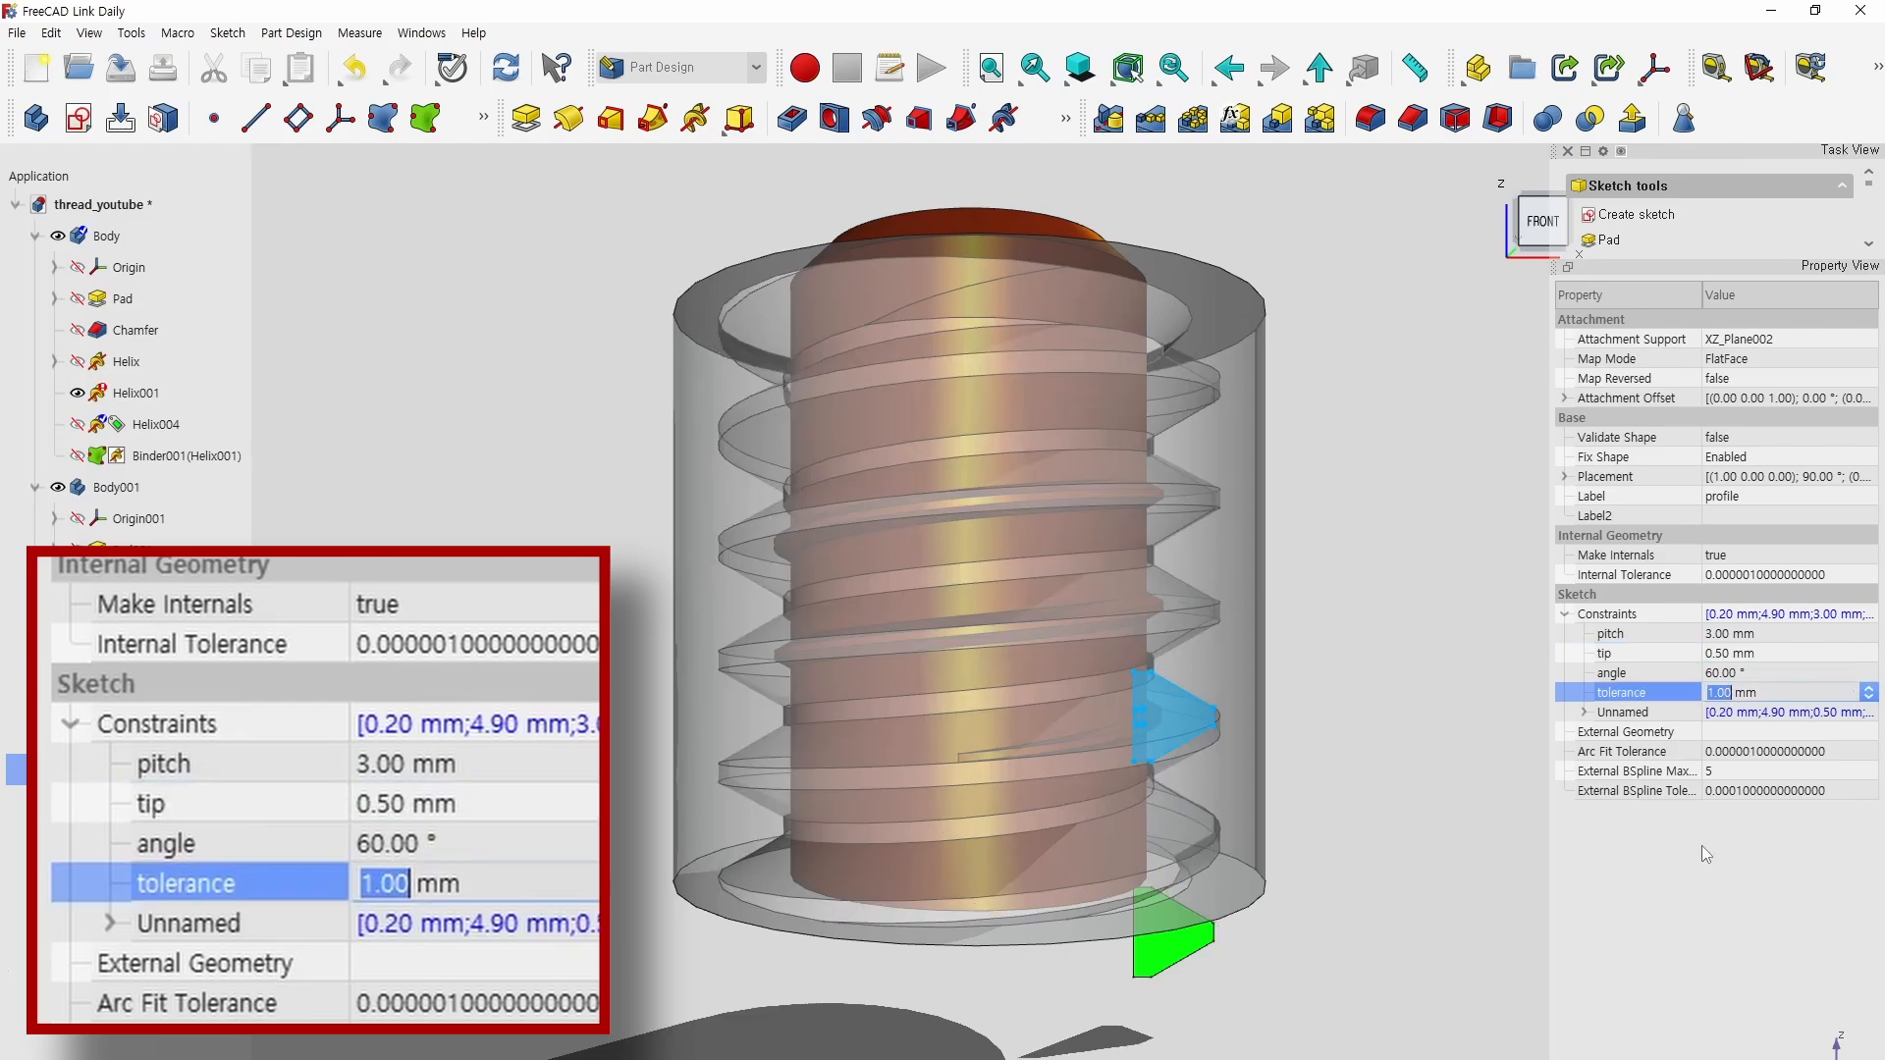
type("0.5")
key("Return")
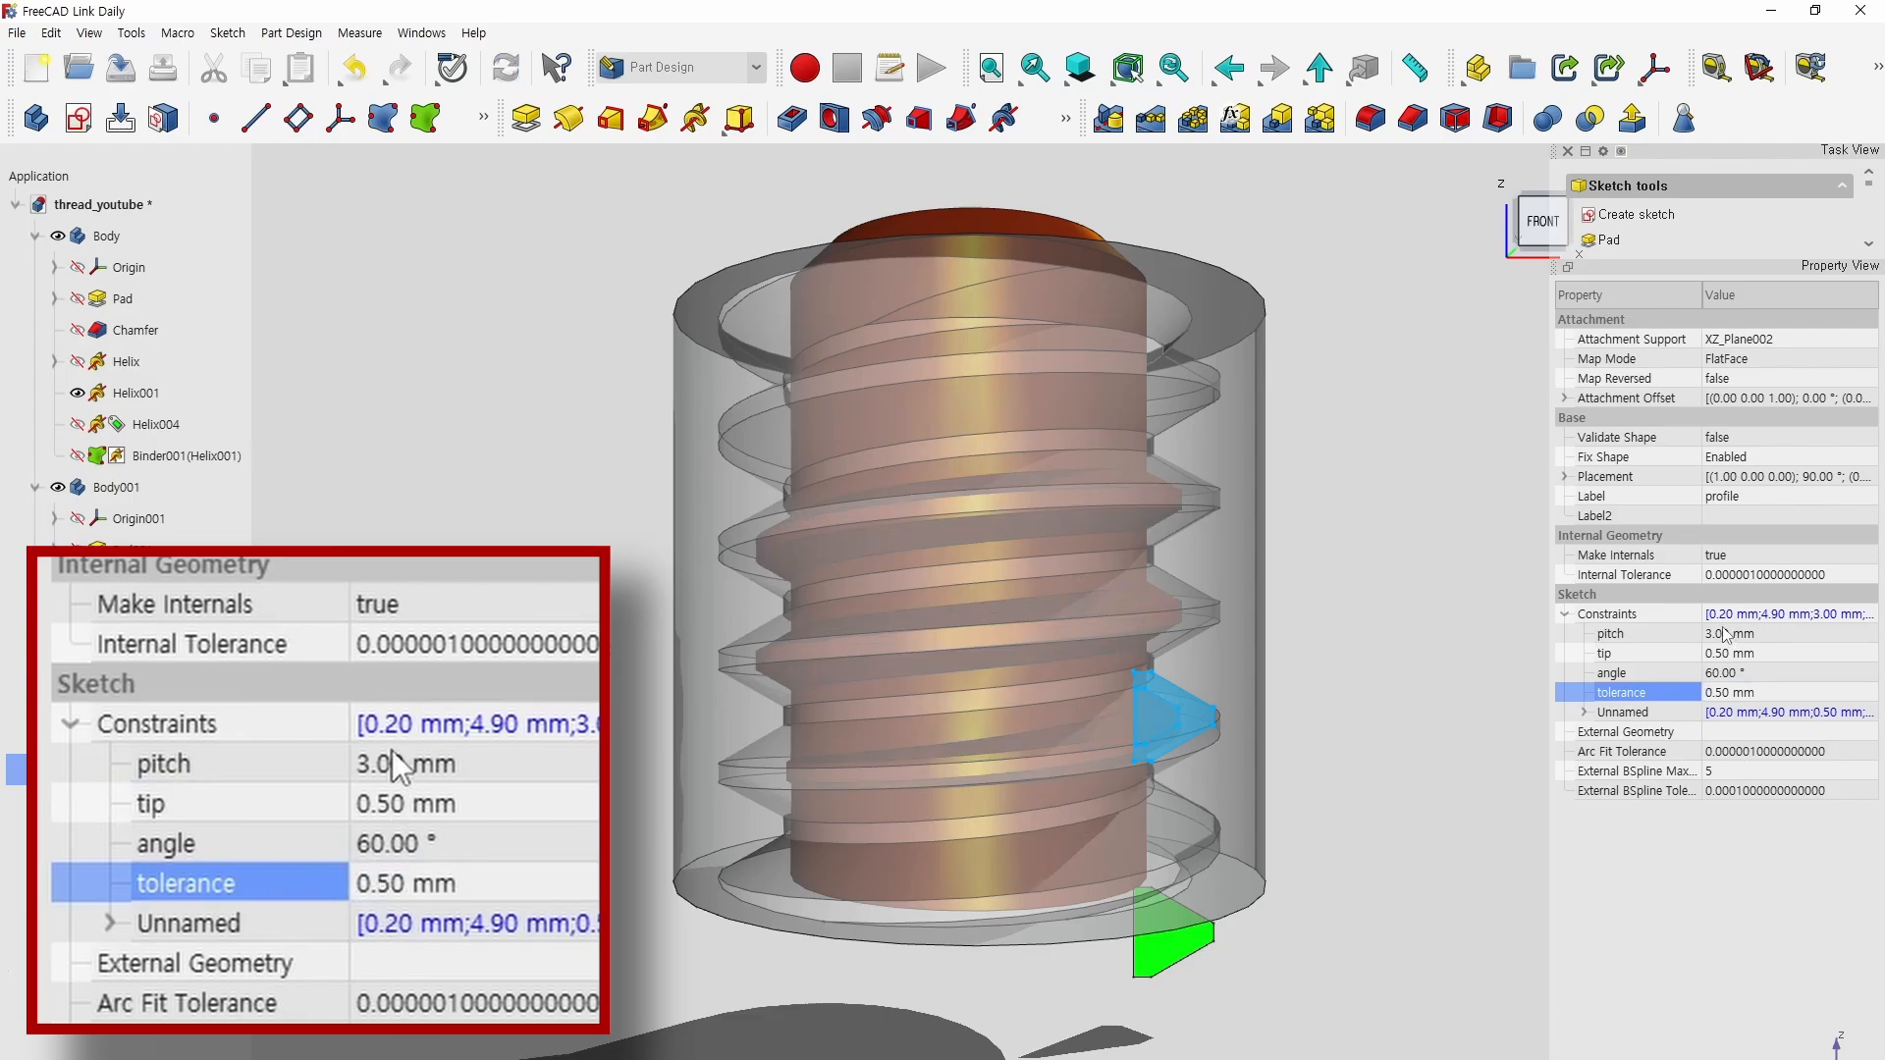
Set the profile sketch's pitch constraint to 2 mm and its tip constraint to 0.1 mm.
left_click(1726, 633)
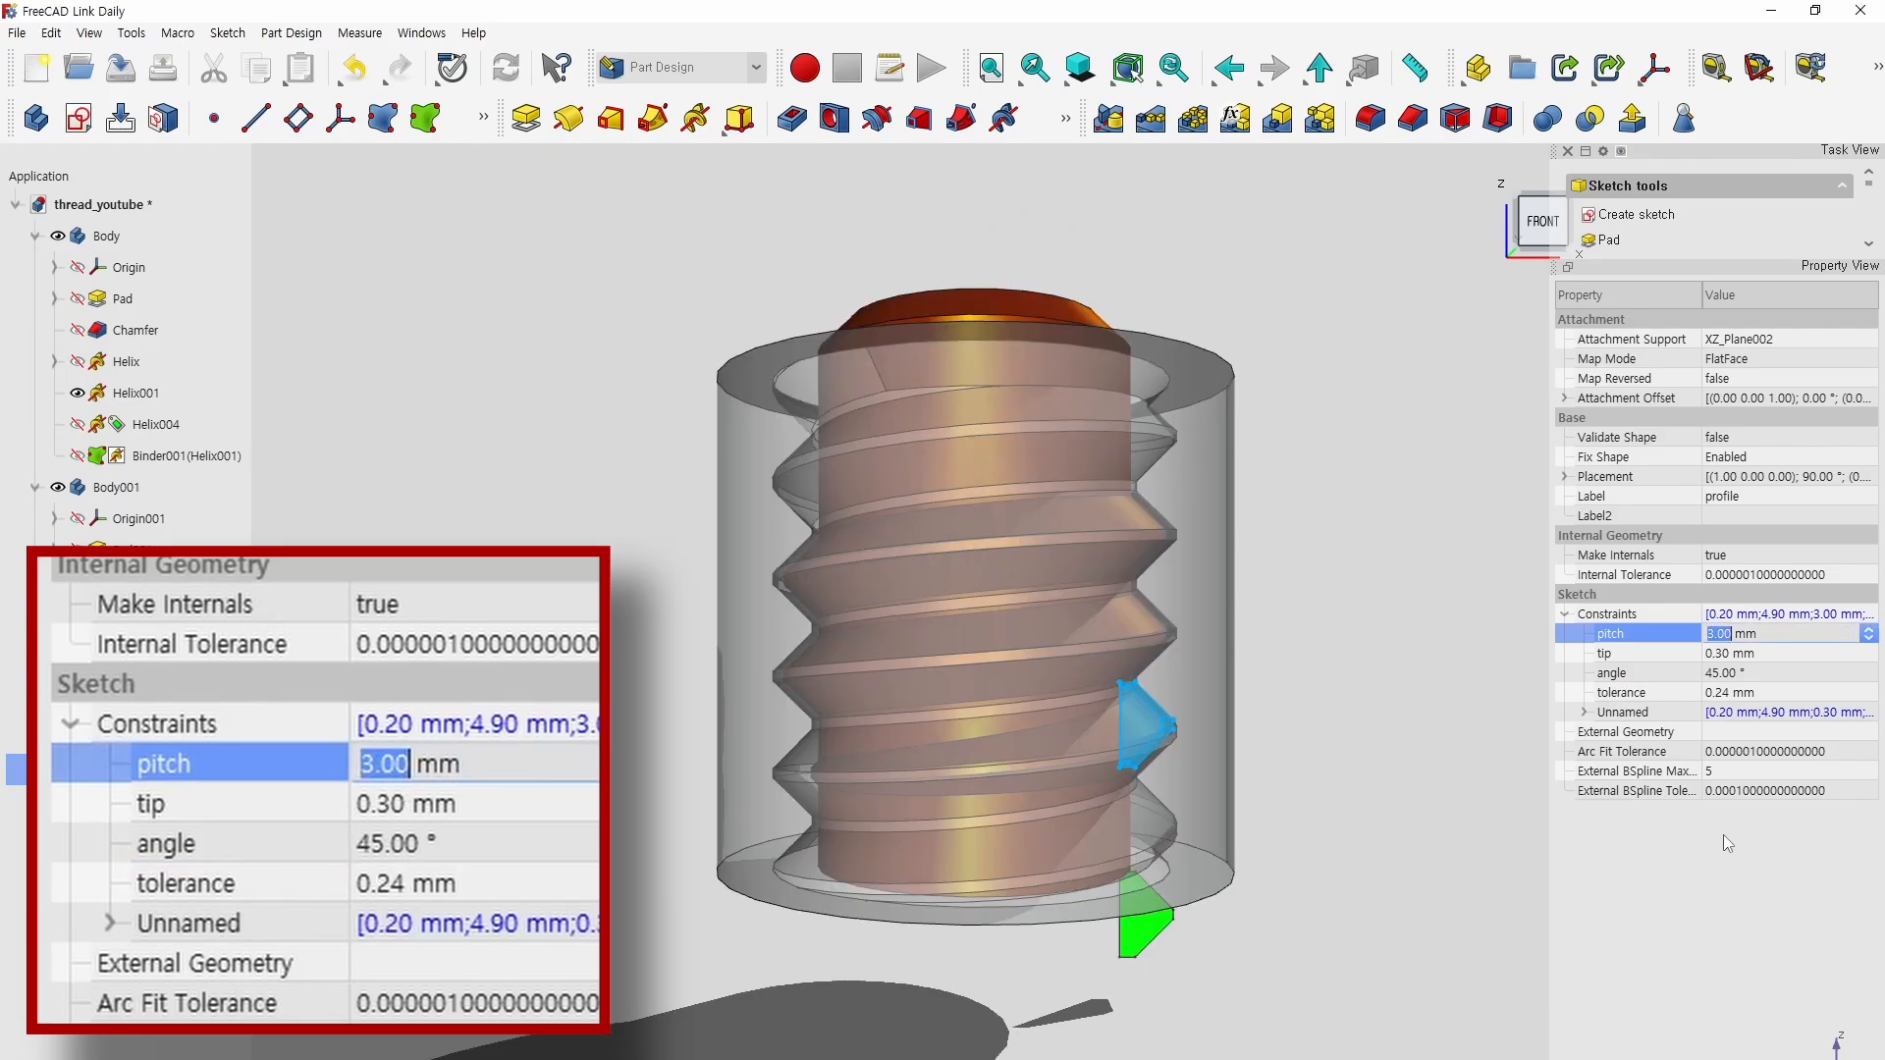
type("2")
key("Return")
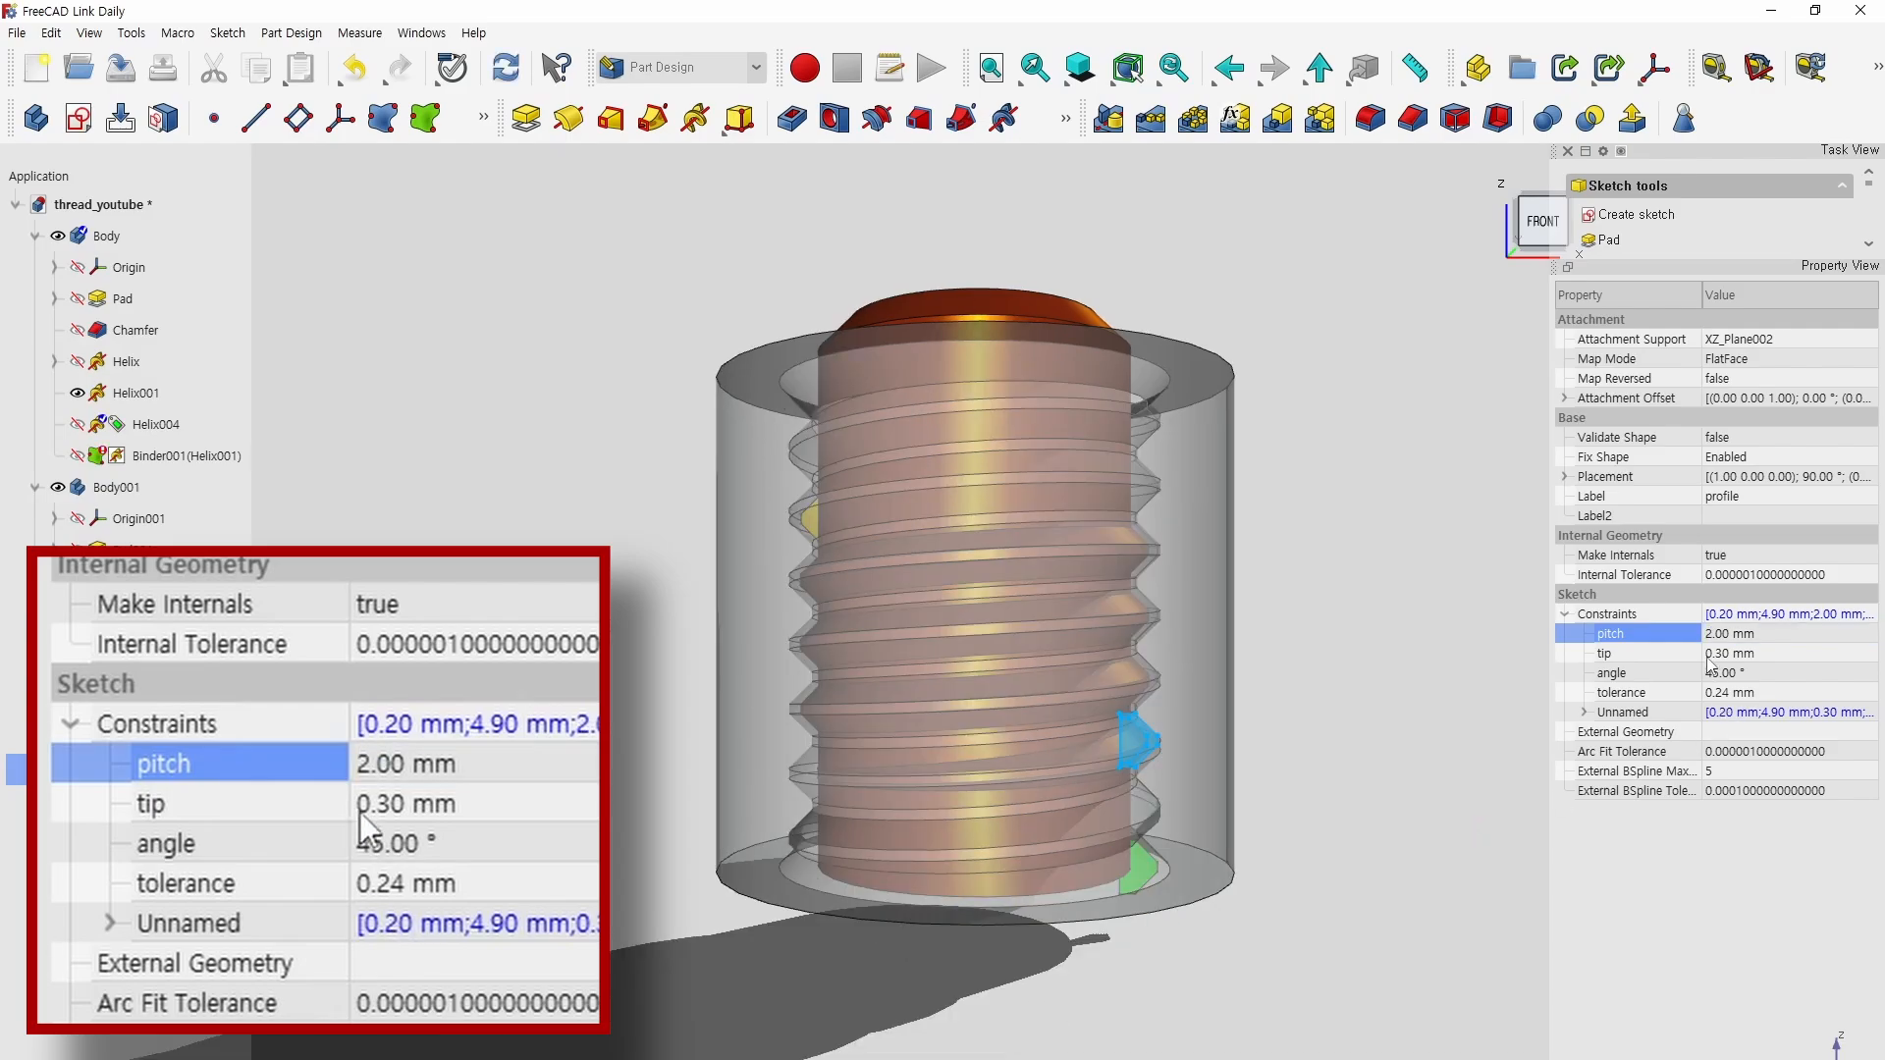
left_click(1712, 653)
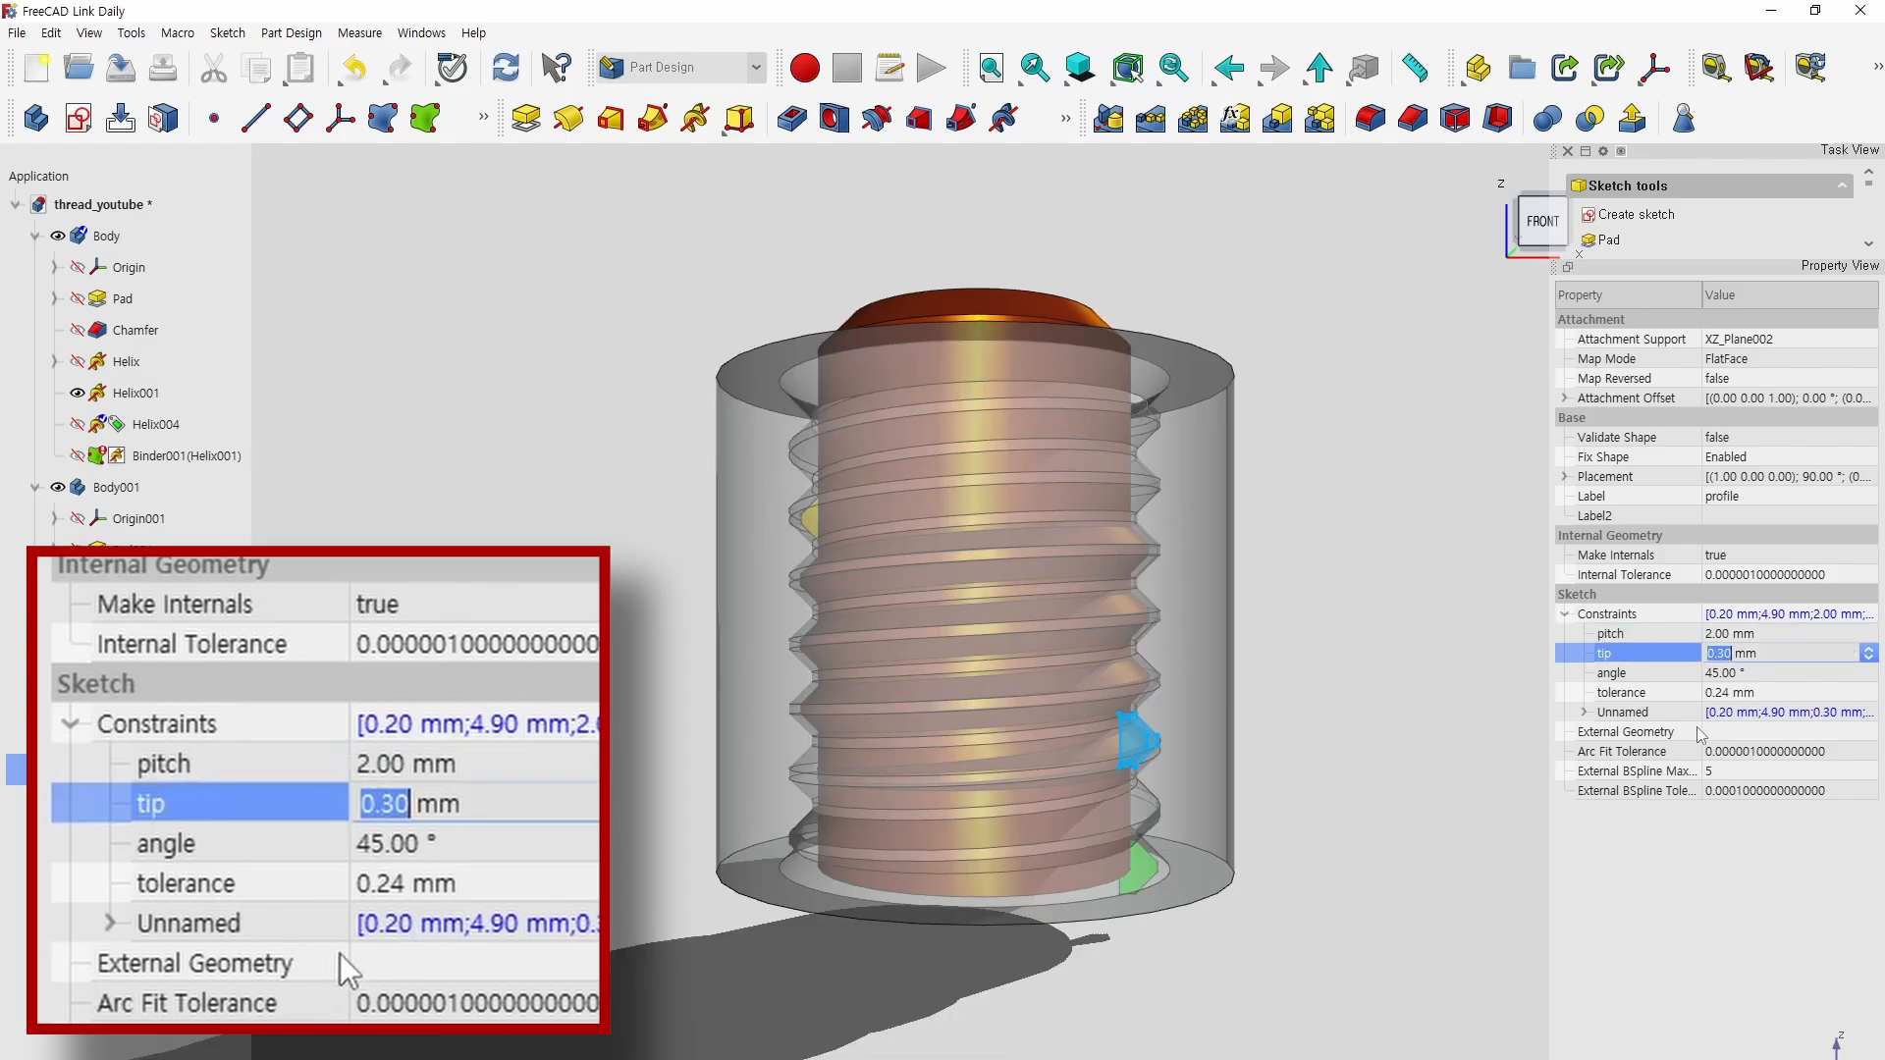
type("0.1")
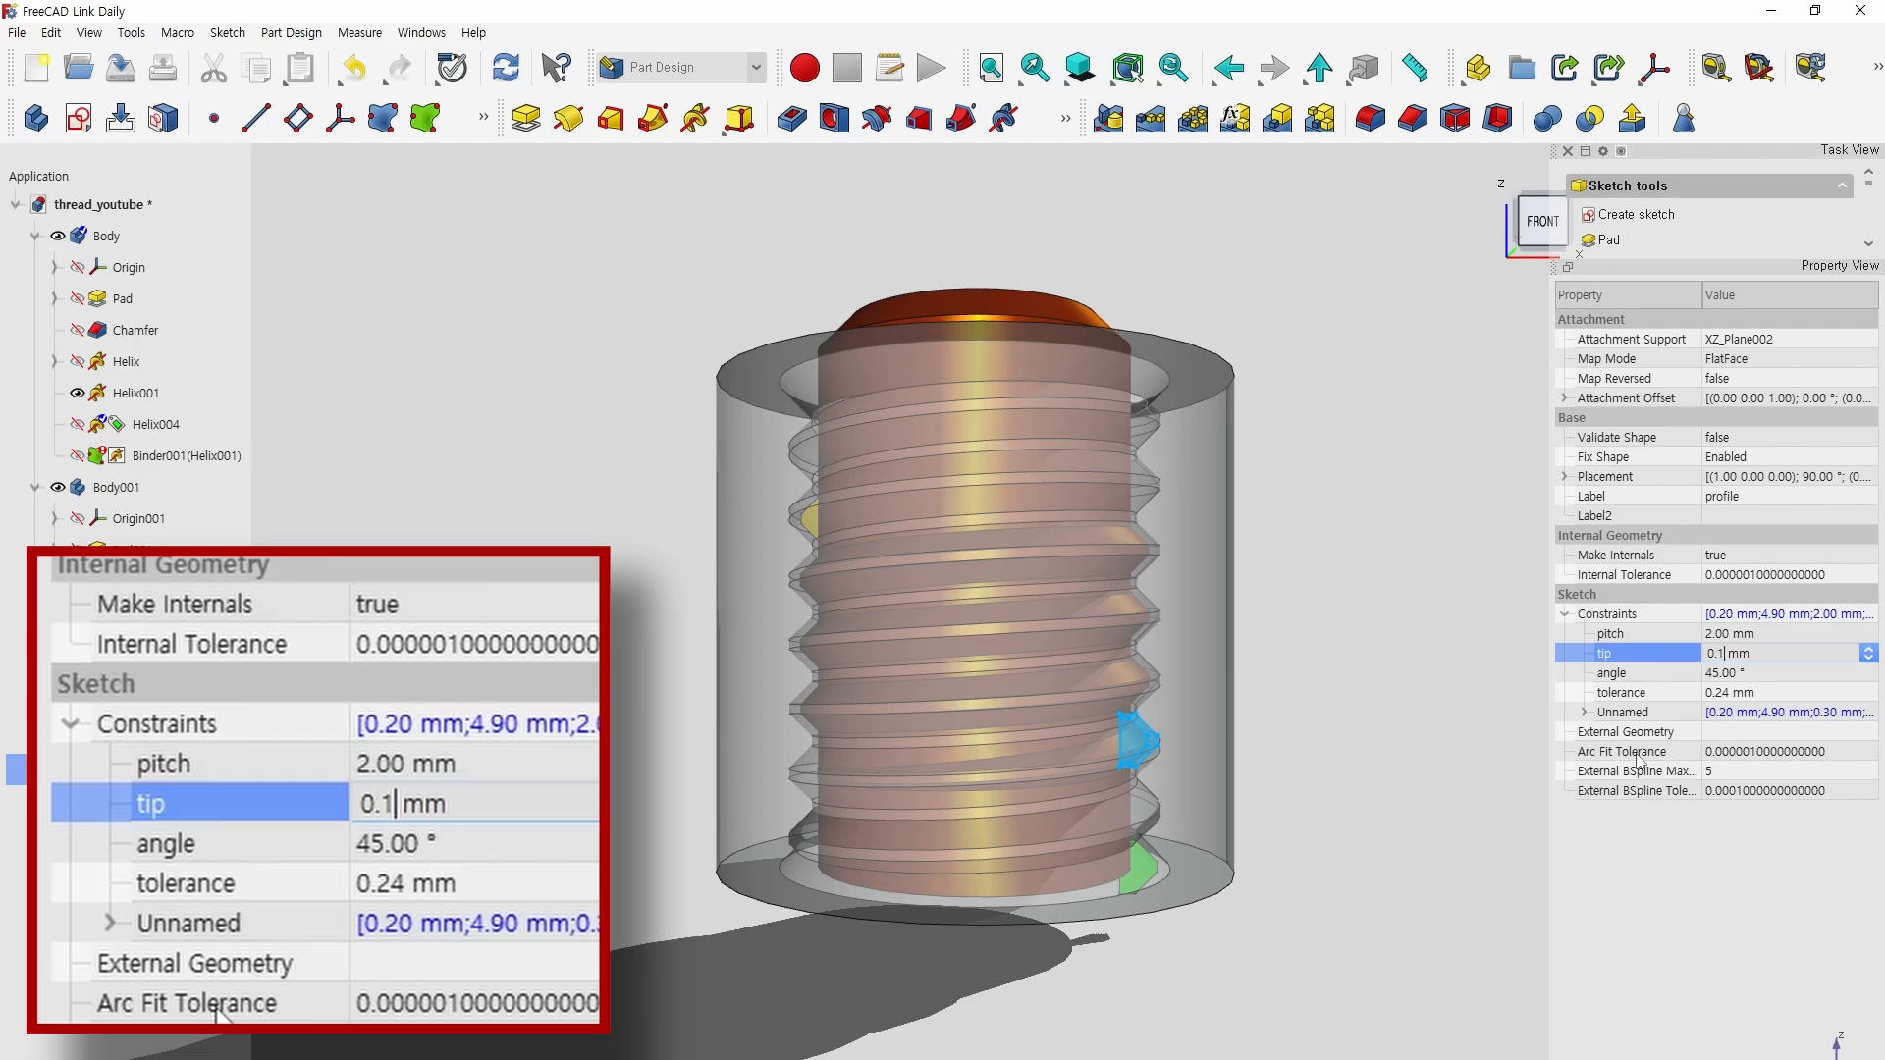
key("Return")
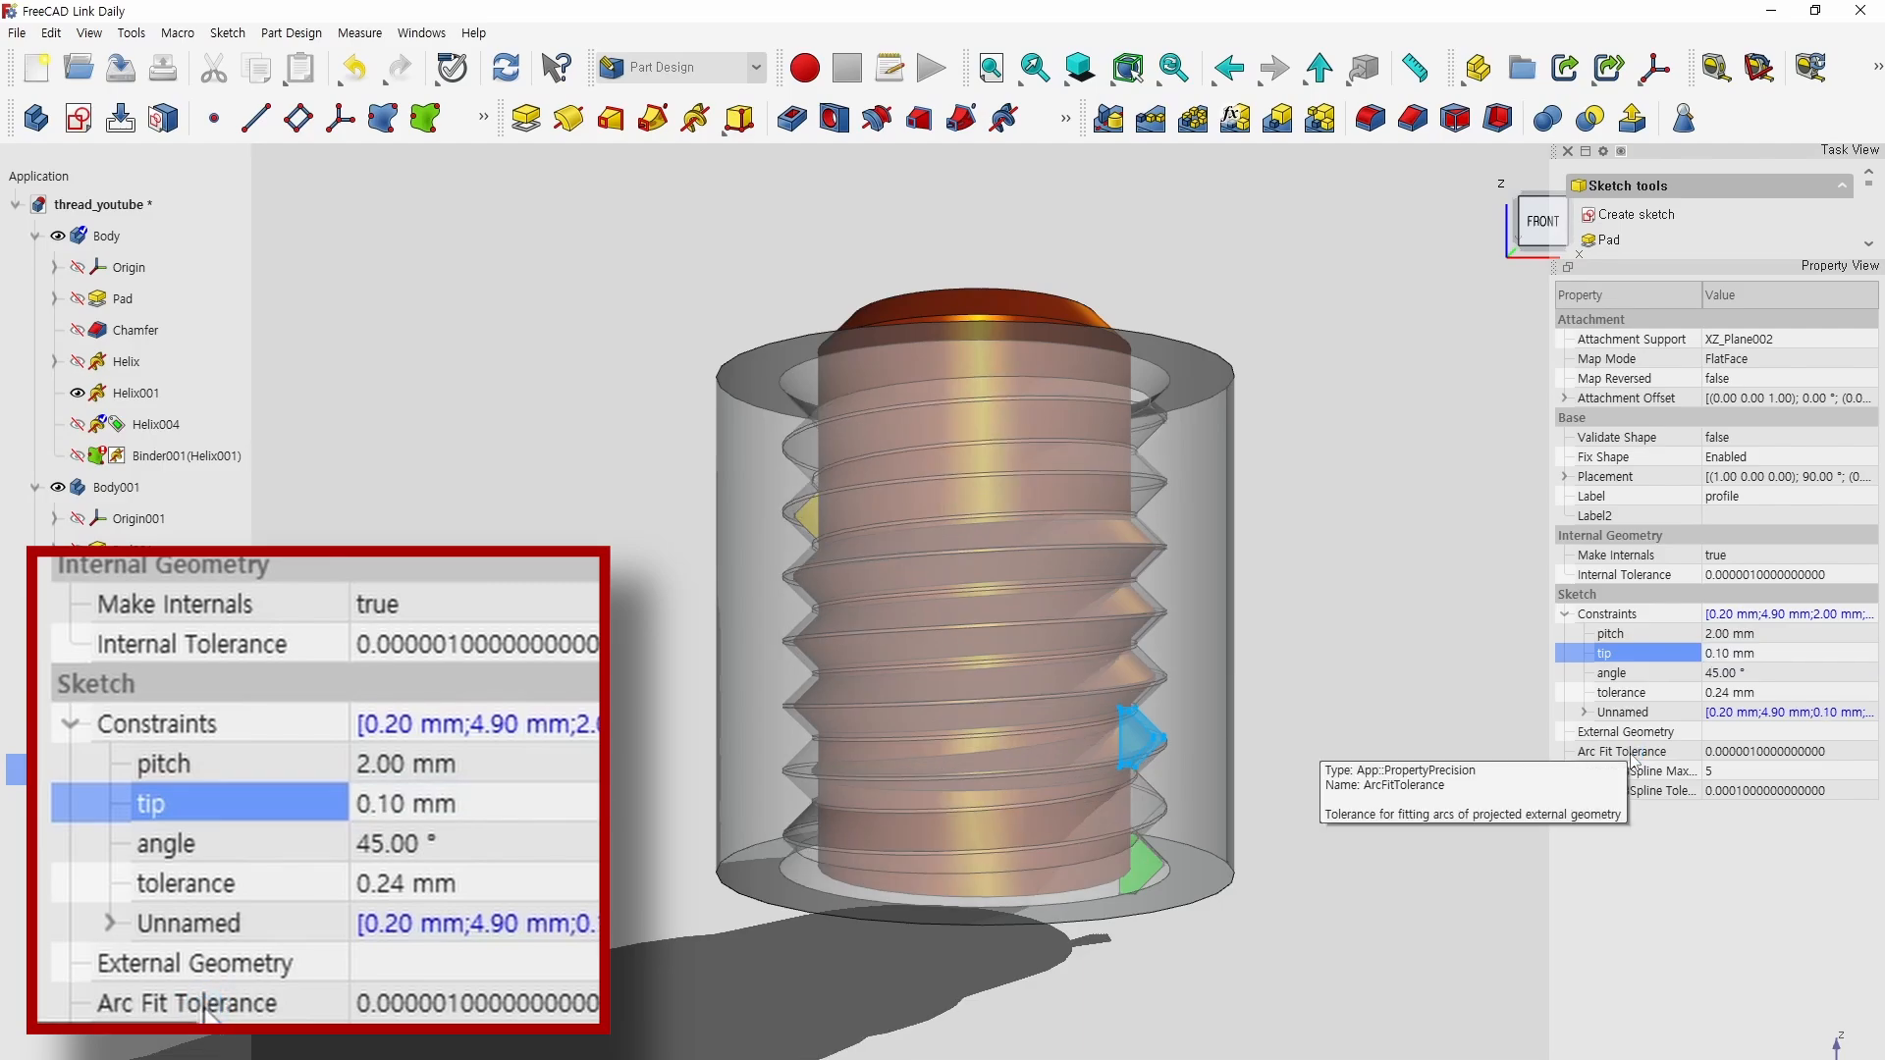
Set the profile sketch's angle constraint to 60° and its tolerance constraint to 0.5 mm.
left_click(1713, 674)
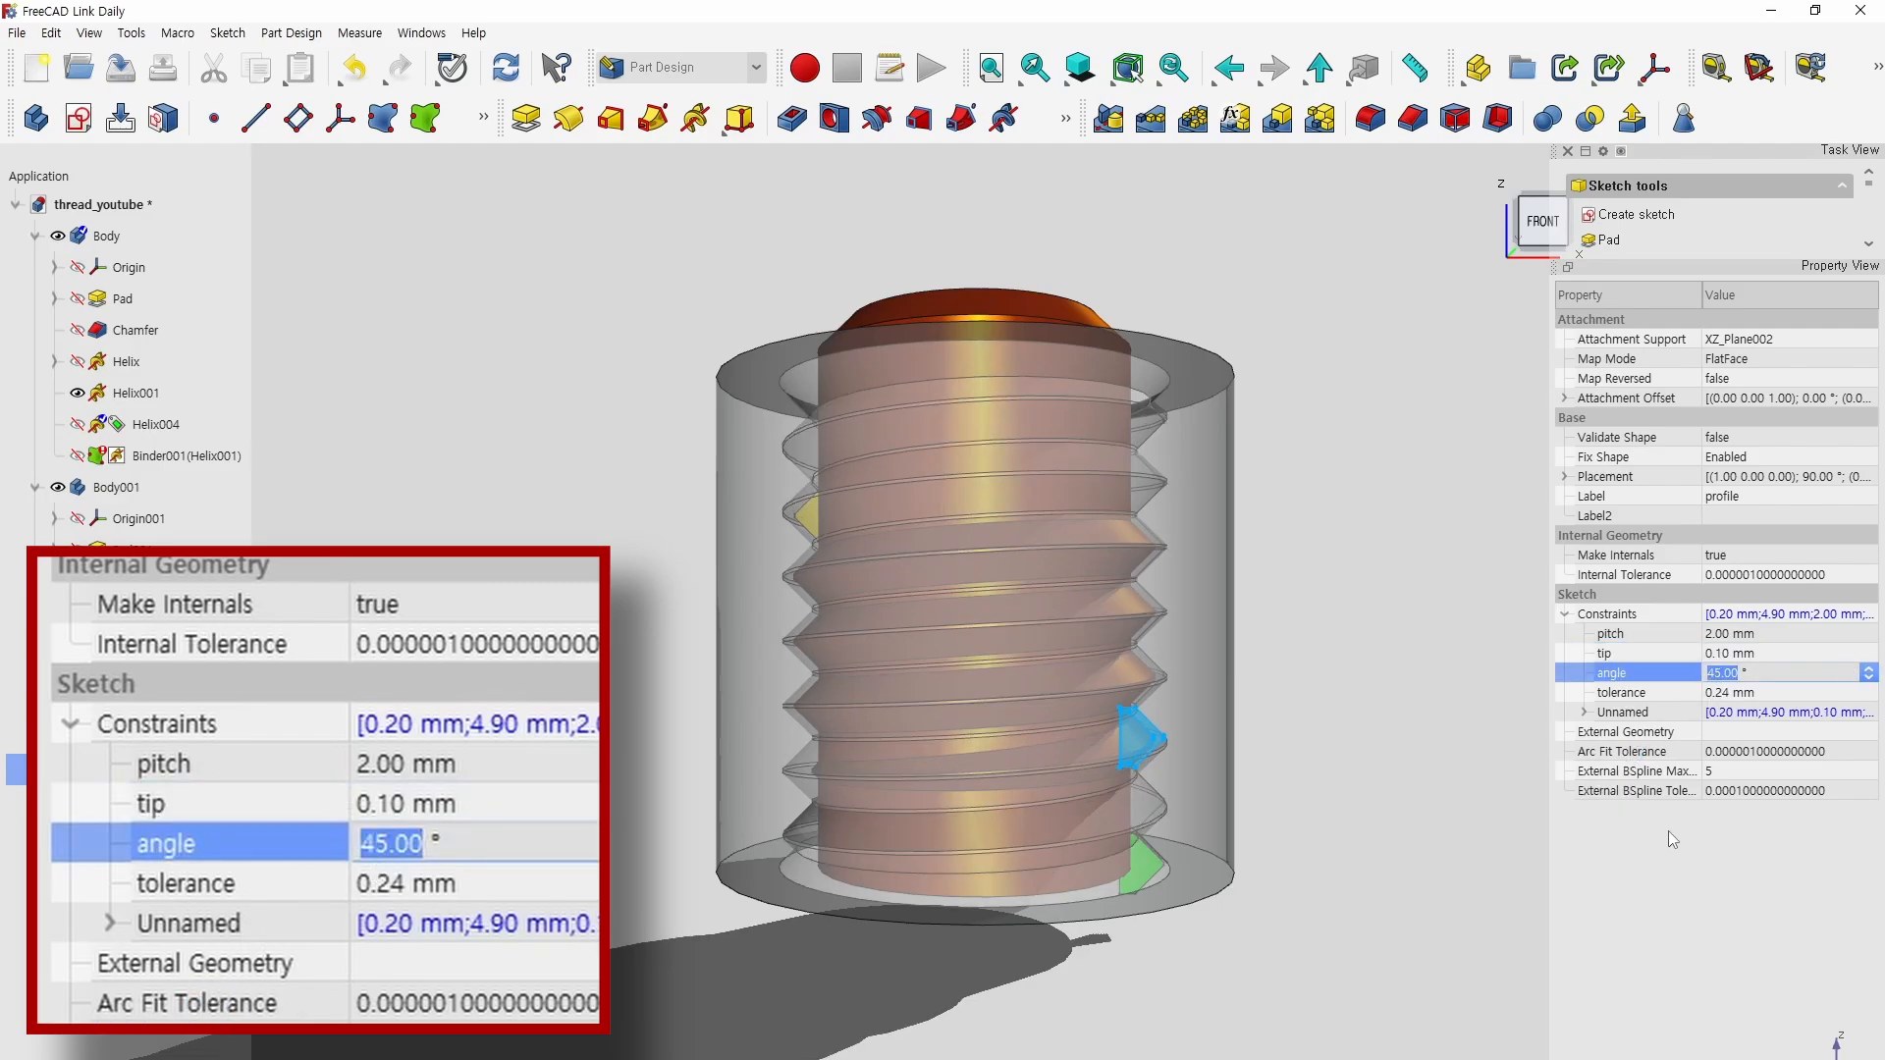
type("60")
key("Return")
left_click(1720, 692)
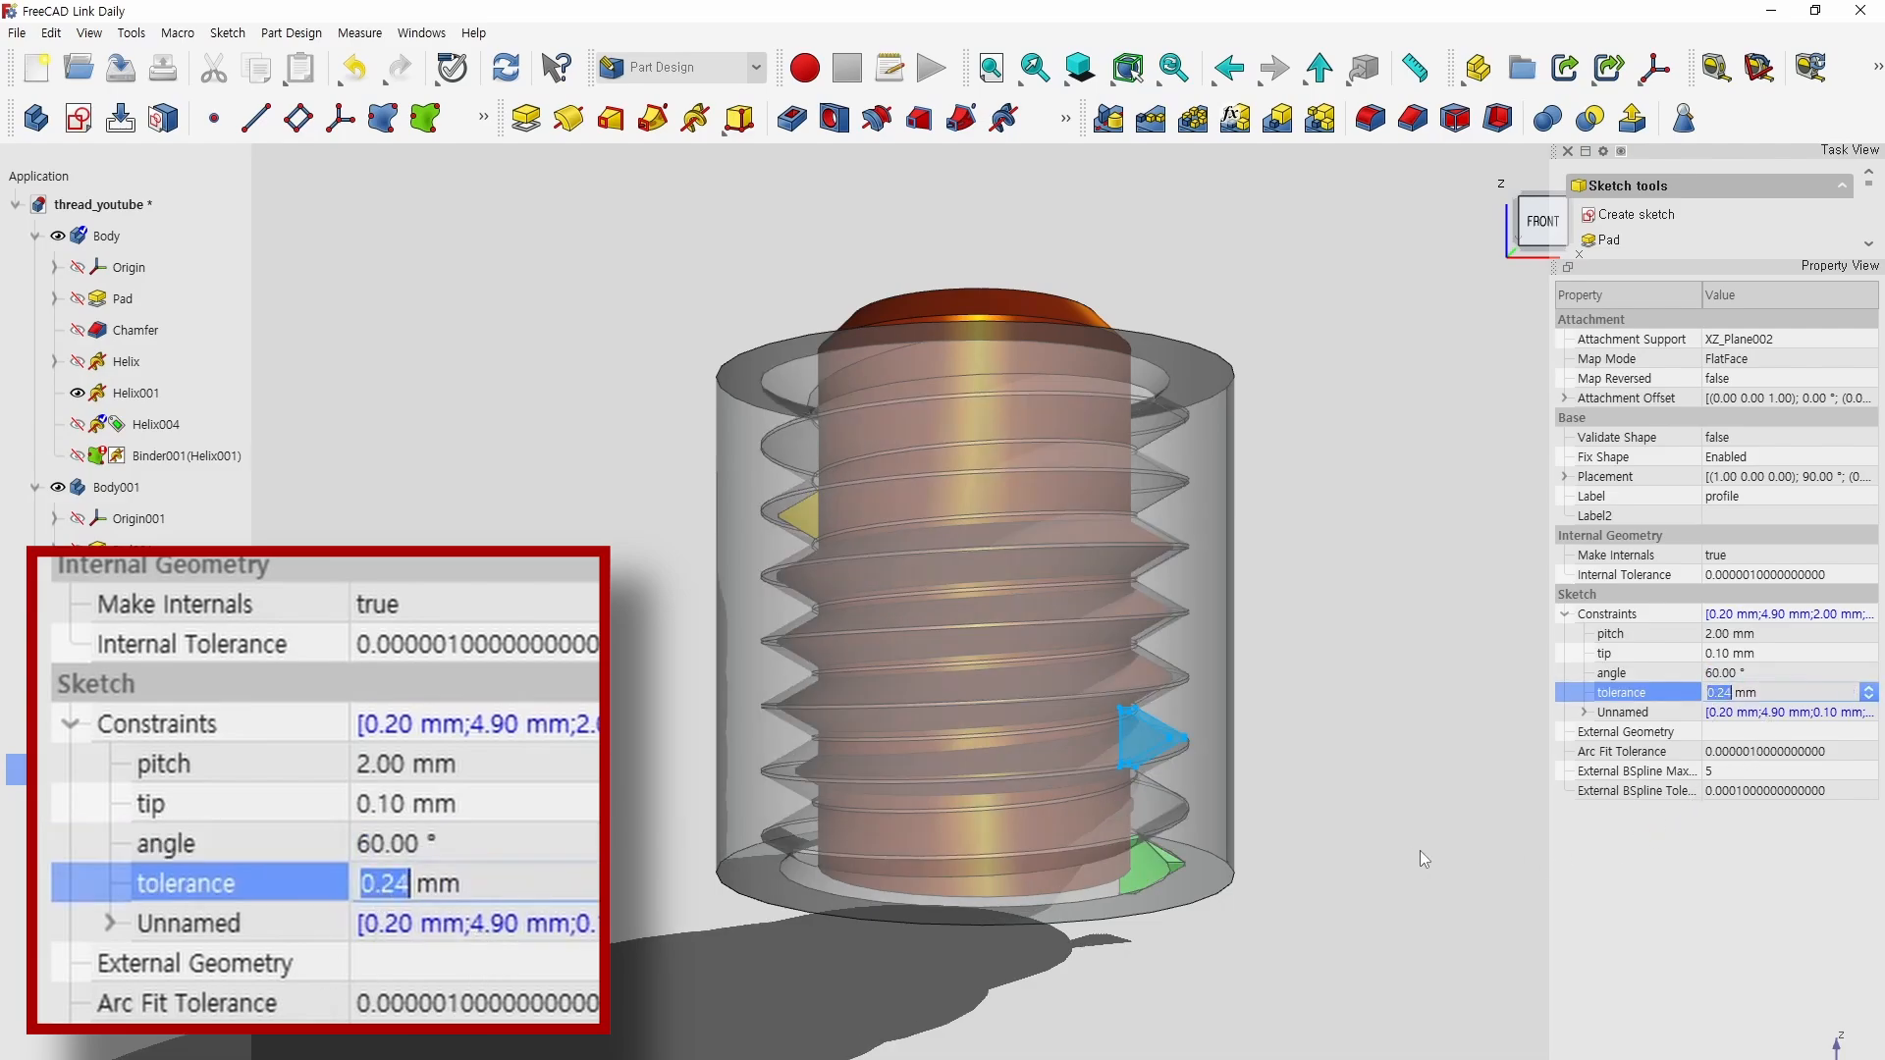
type("0.5")
key("Return")
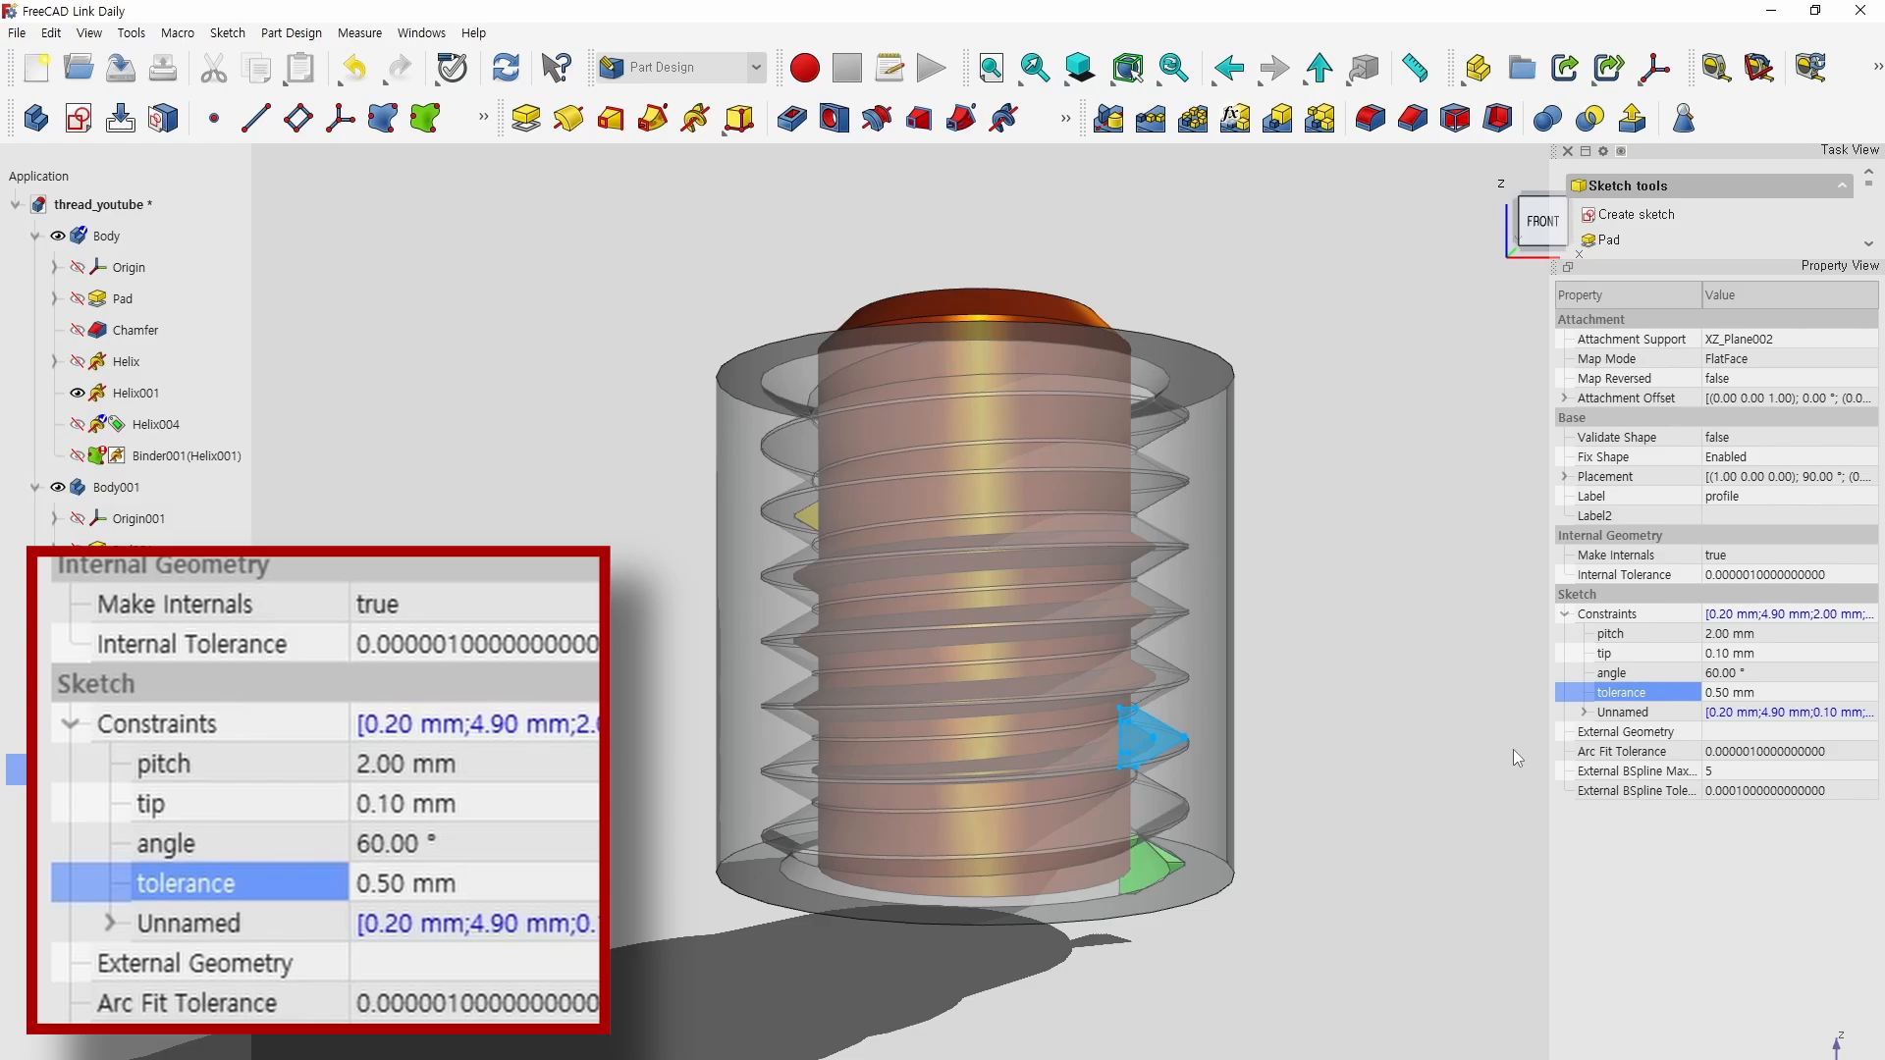
Reduce the profile sketch's tolerance constraint to 0.2 mm and further to 0.1 mm.
left_click(1723, 694)
type("0.2")
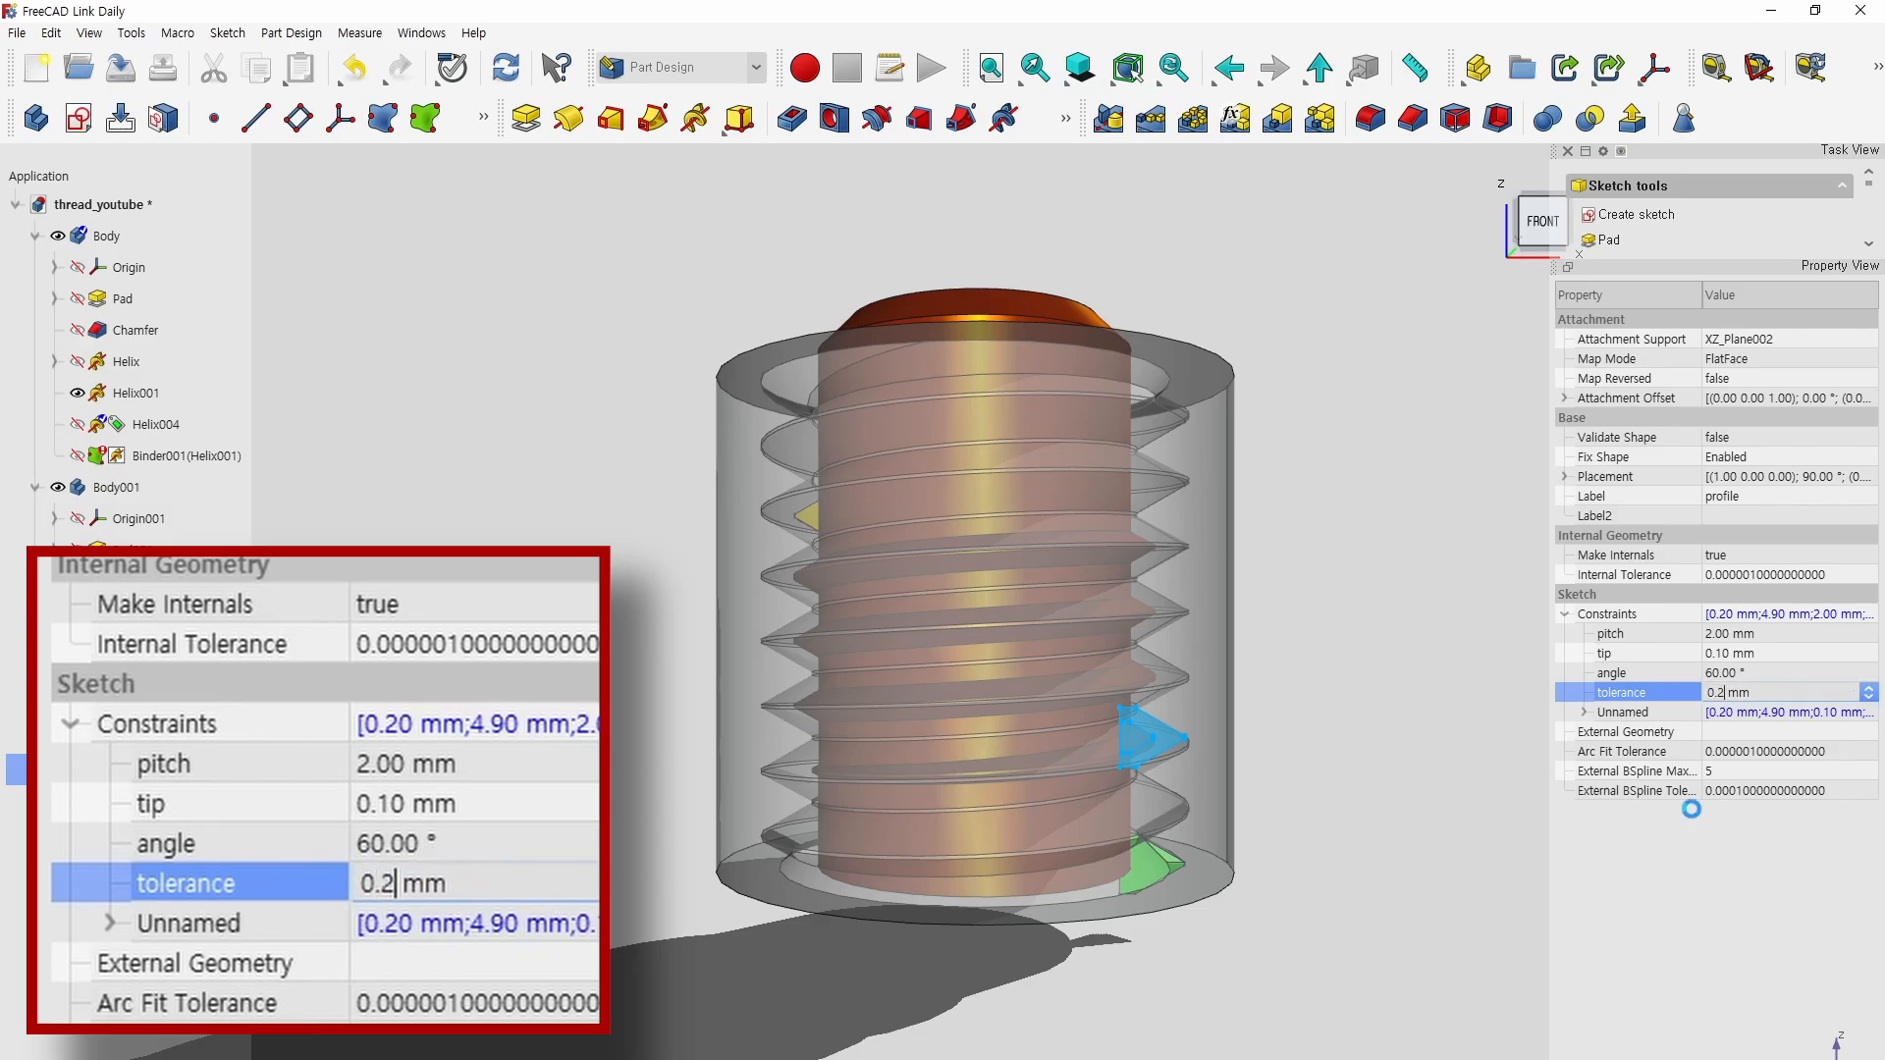
key("Return")
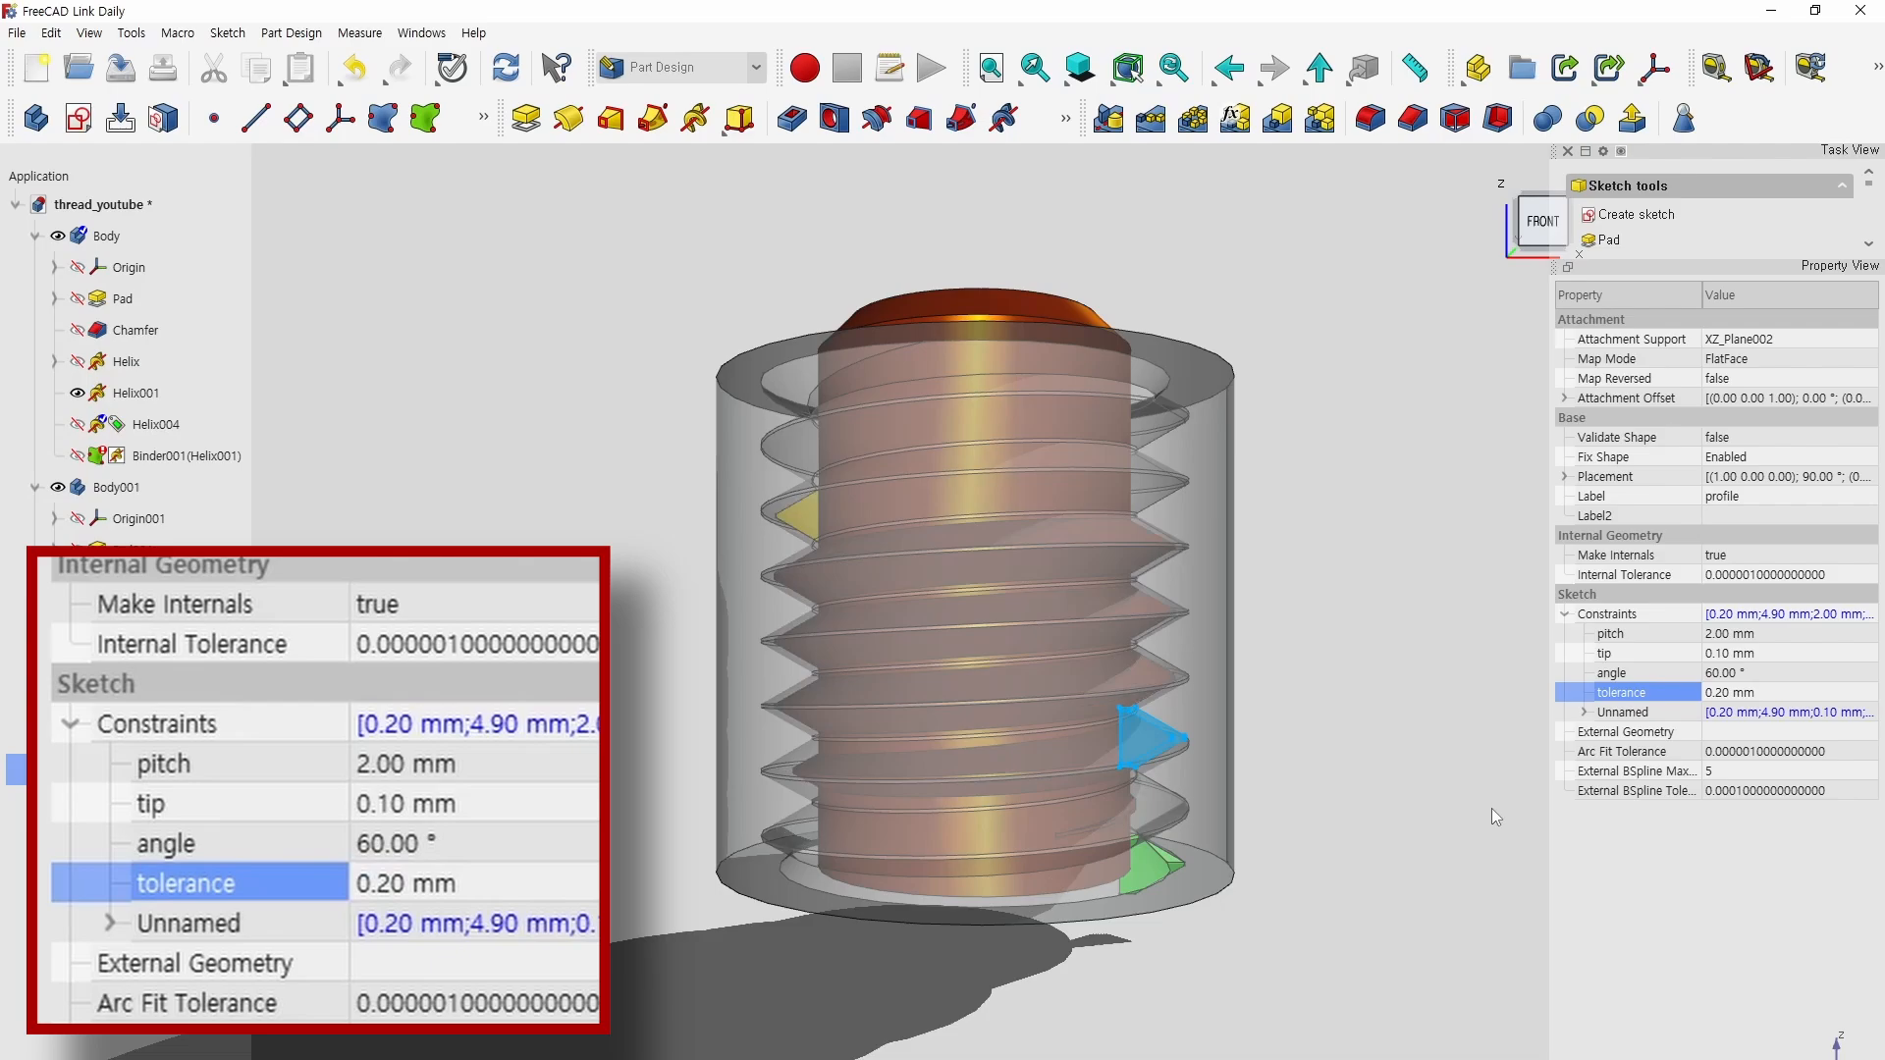
left_click(1725, 695)
type("0.1")
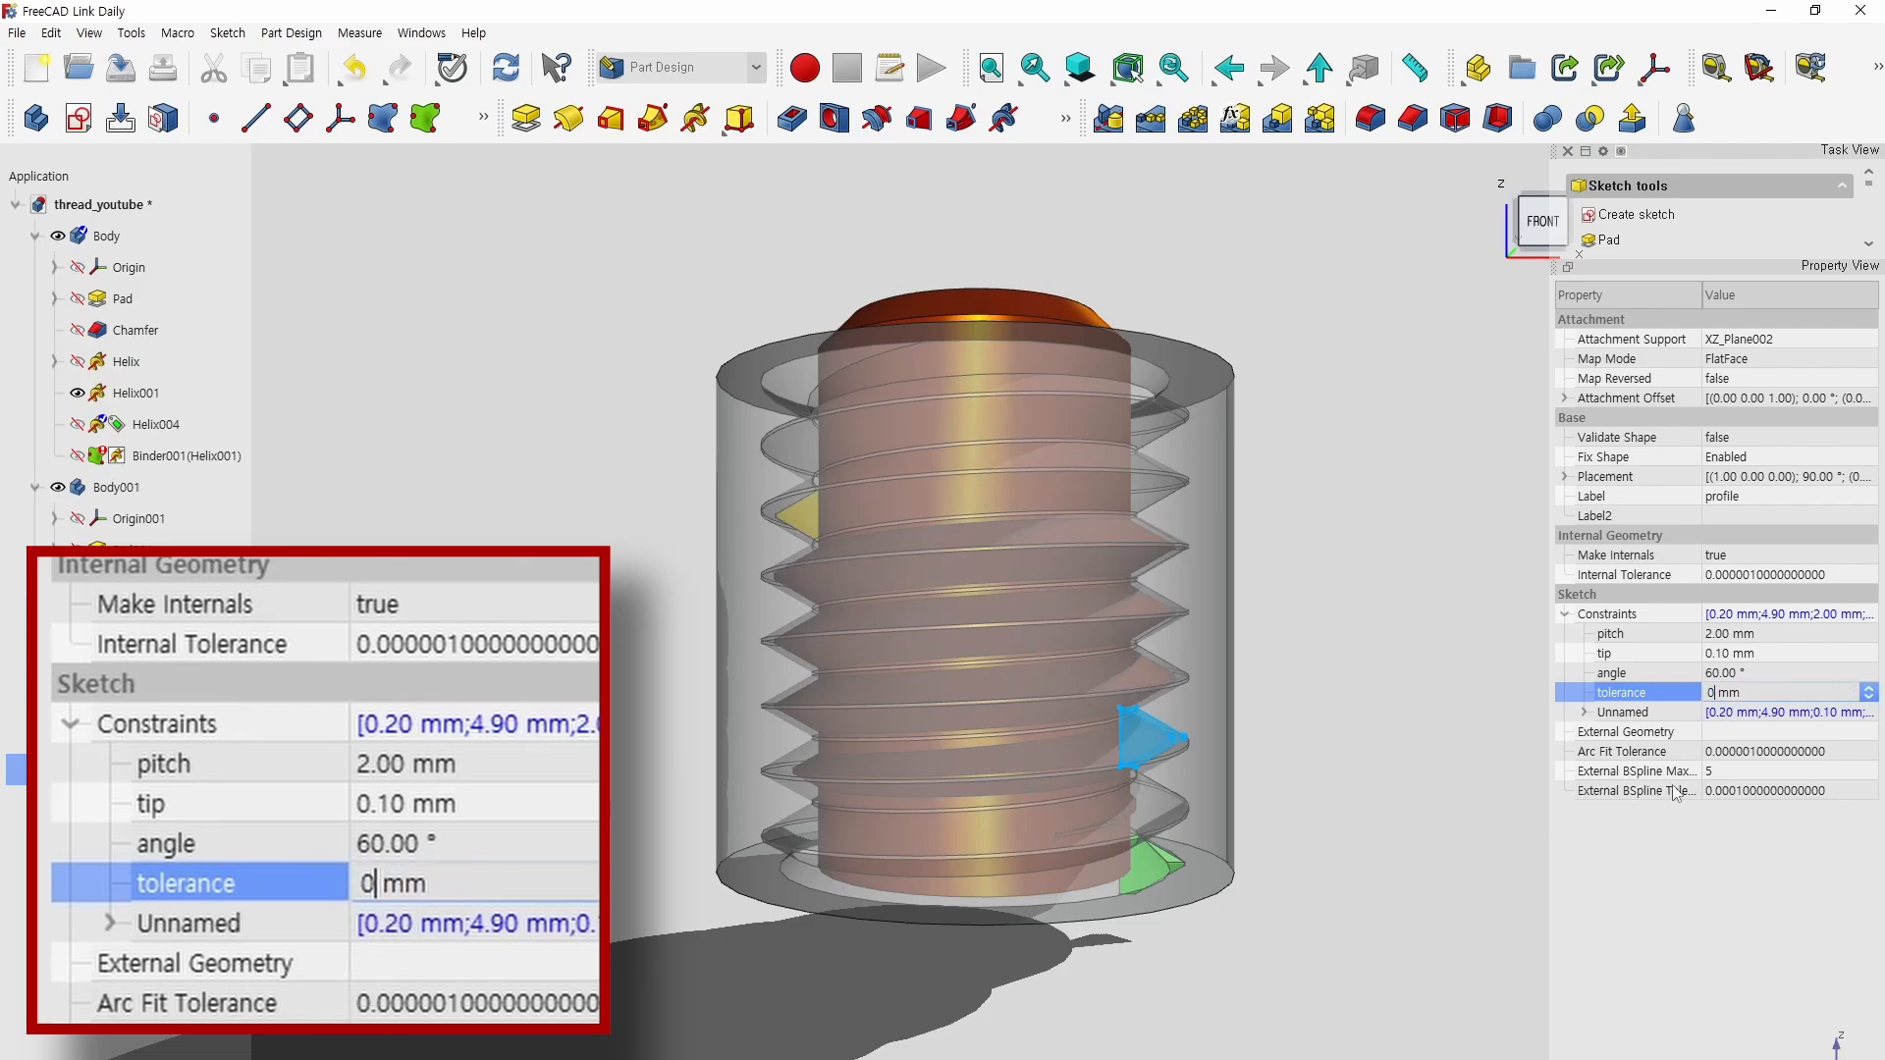
key("Return")
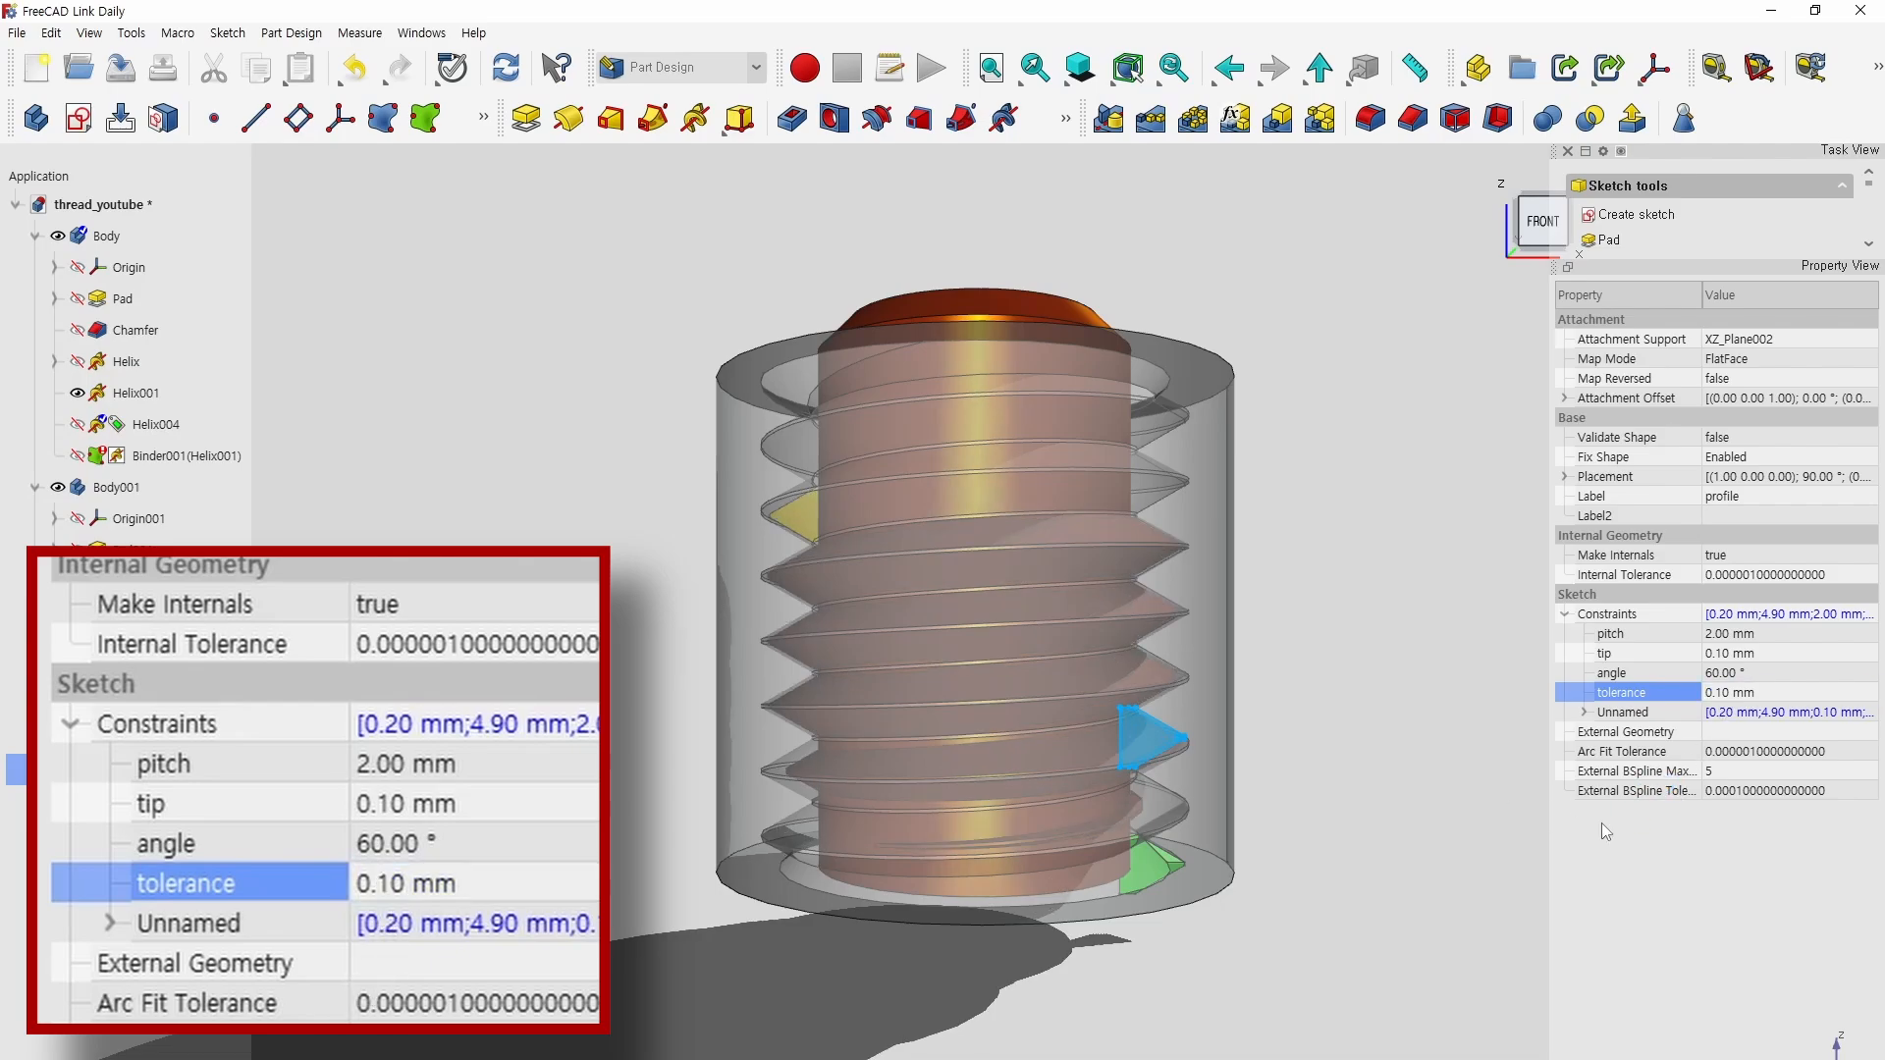
Try a 4 mm pitch on the profile sketch and return the pitch to 2 mm.
left_click(1730, 654)
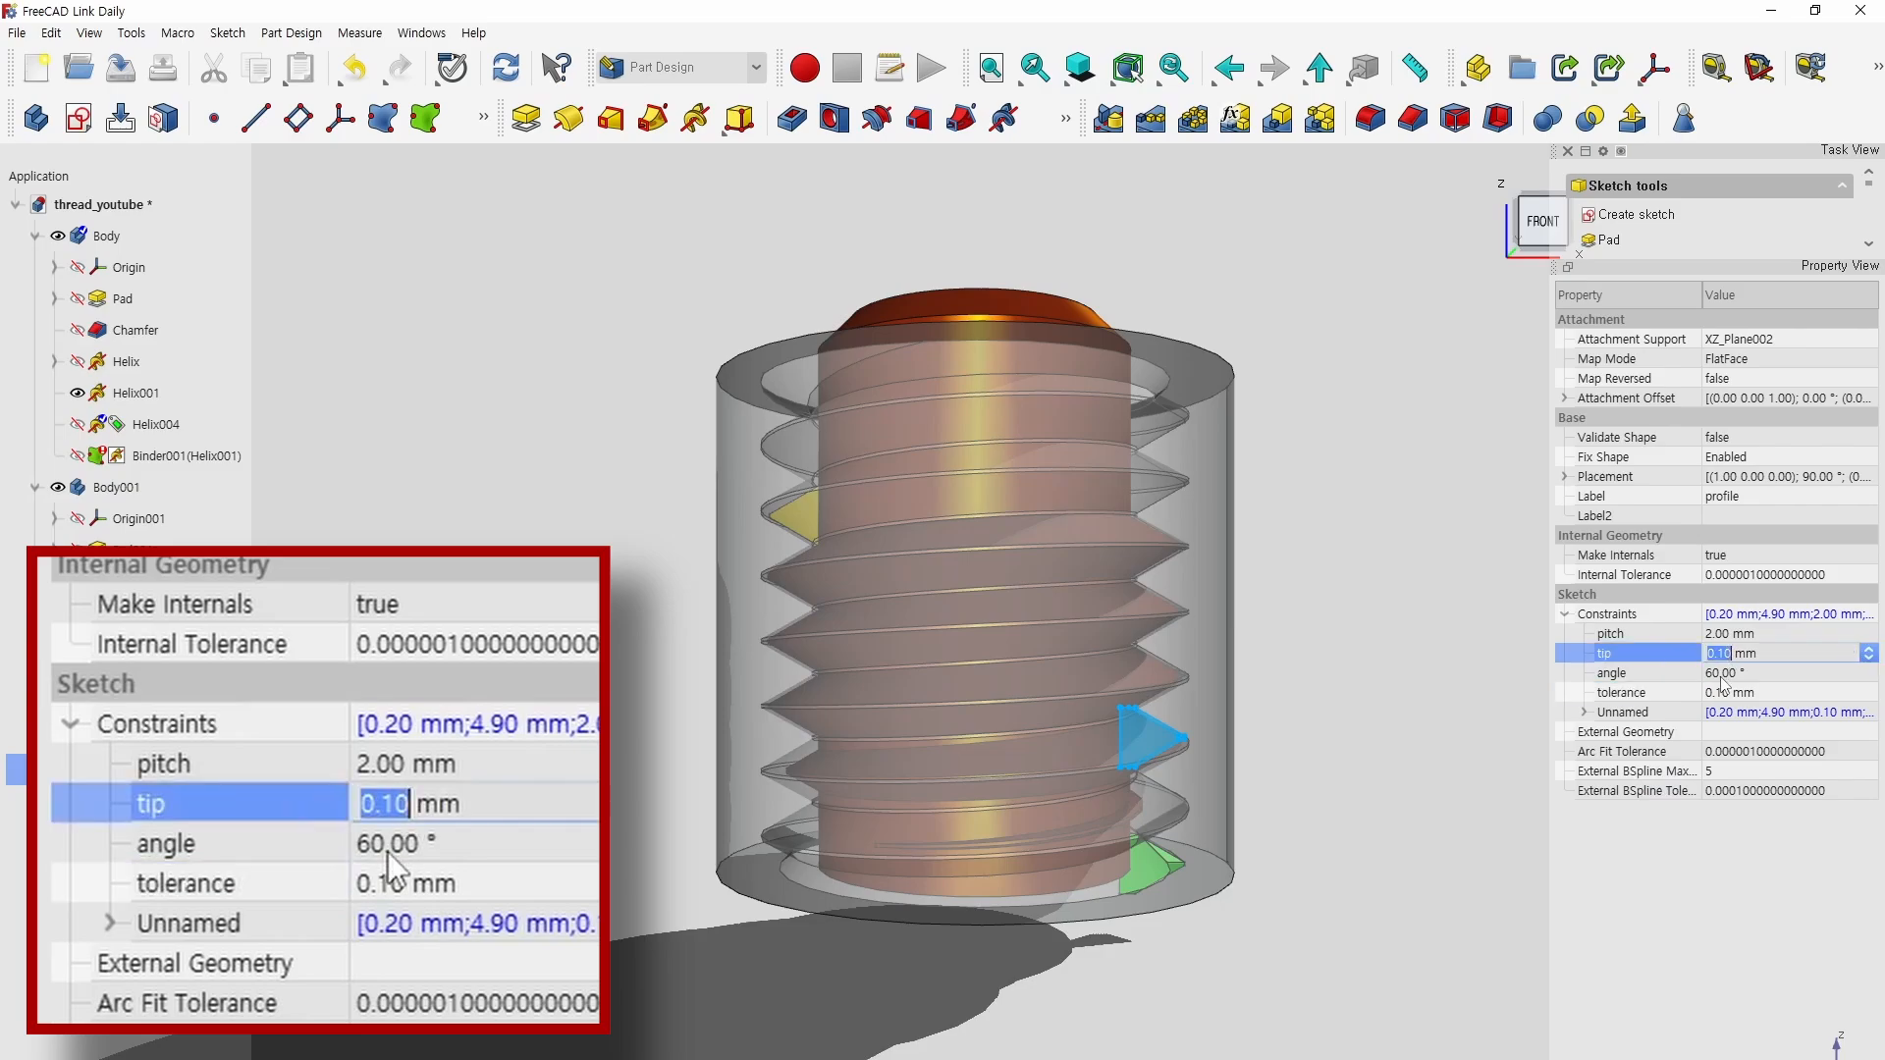
left_click(1725, 634)
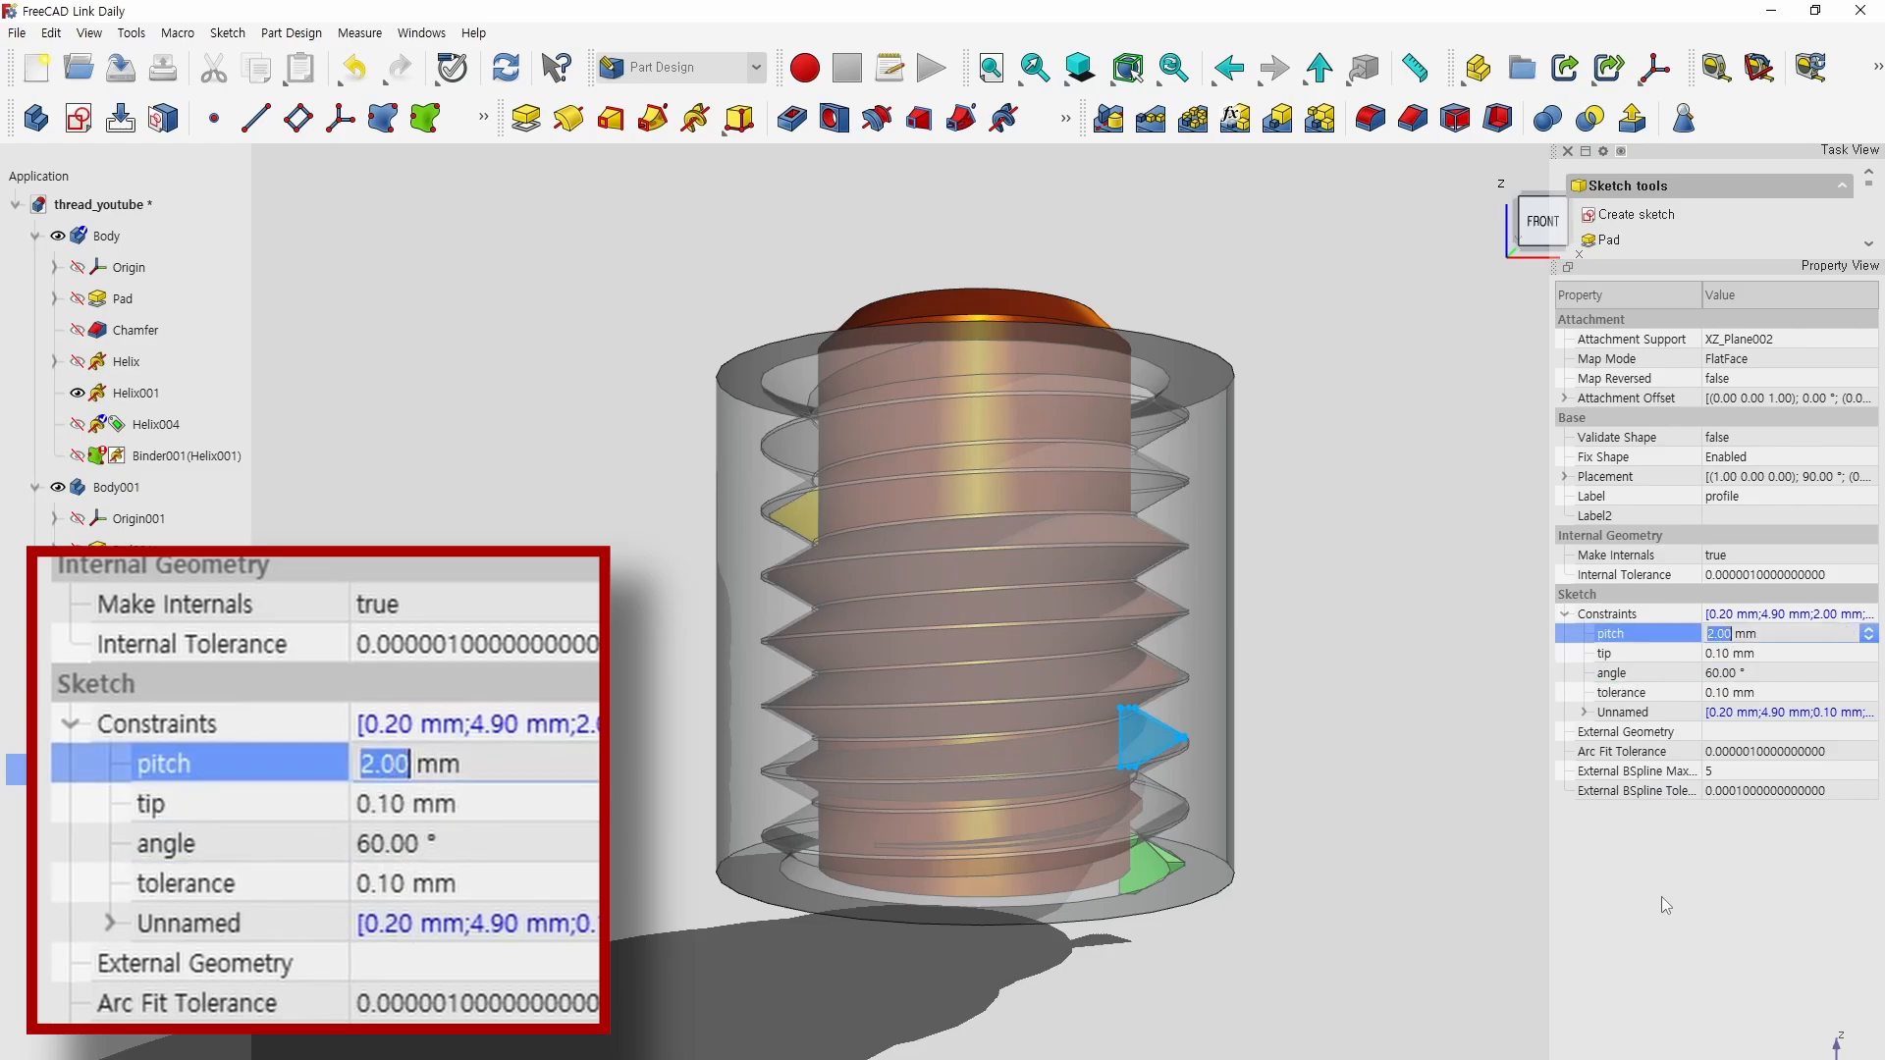
type("4")
key("Return")
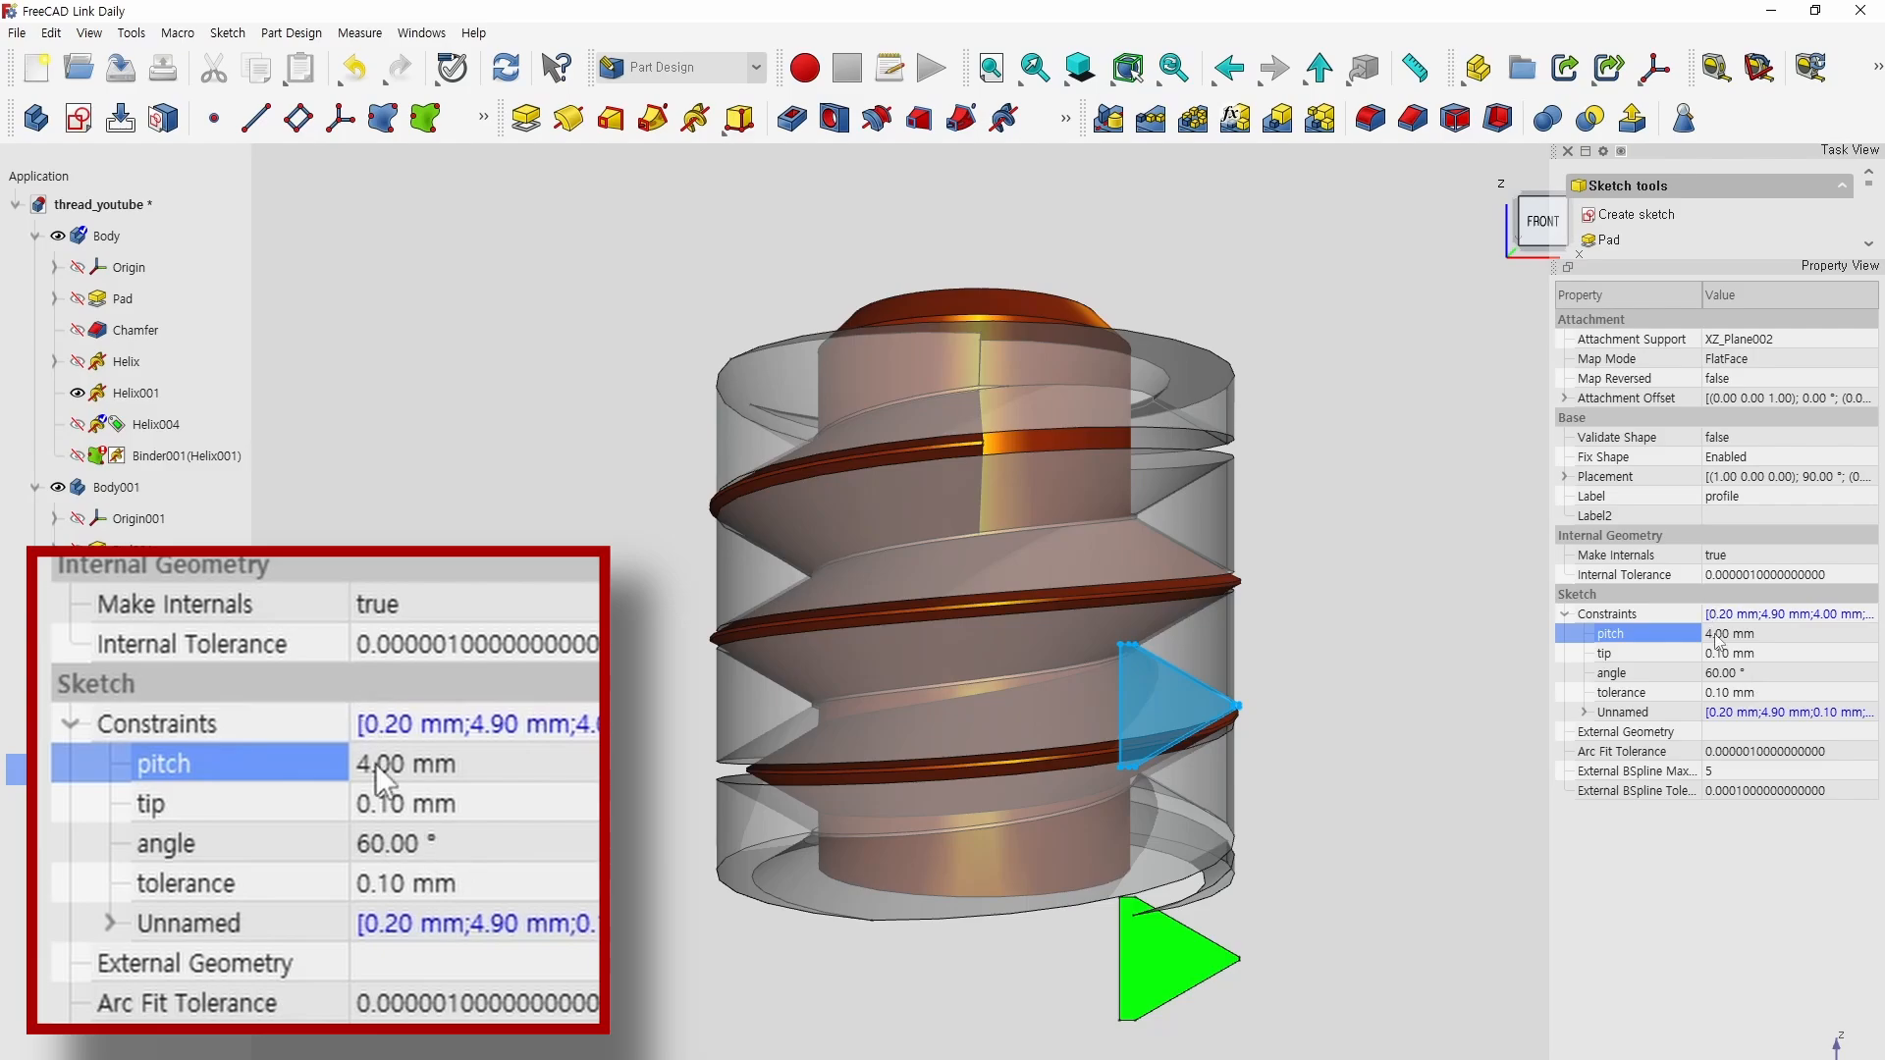
left_click(1716, 634)
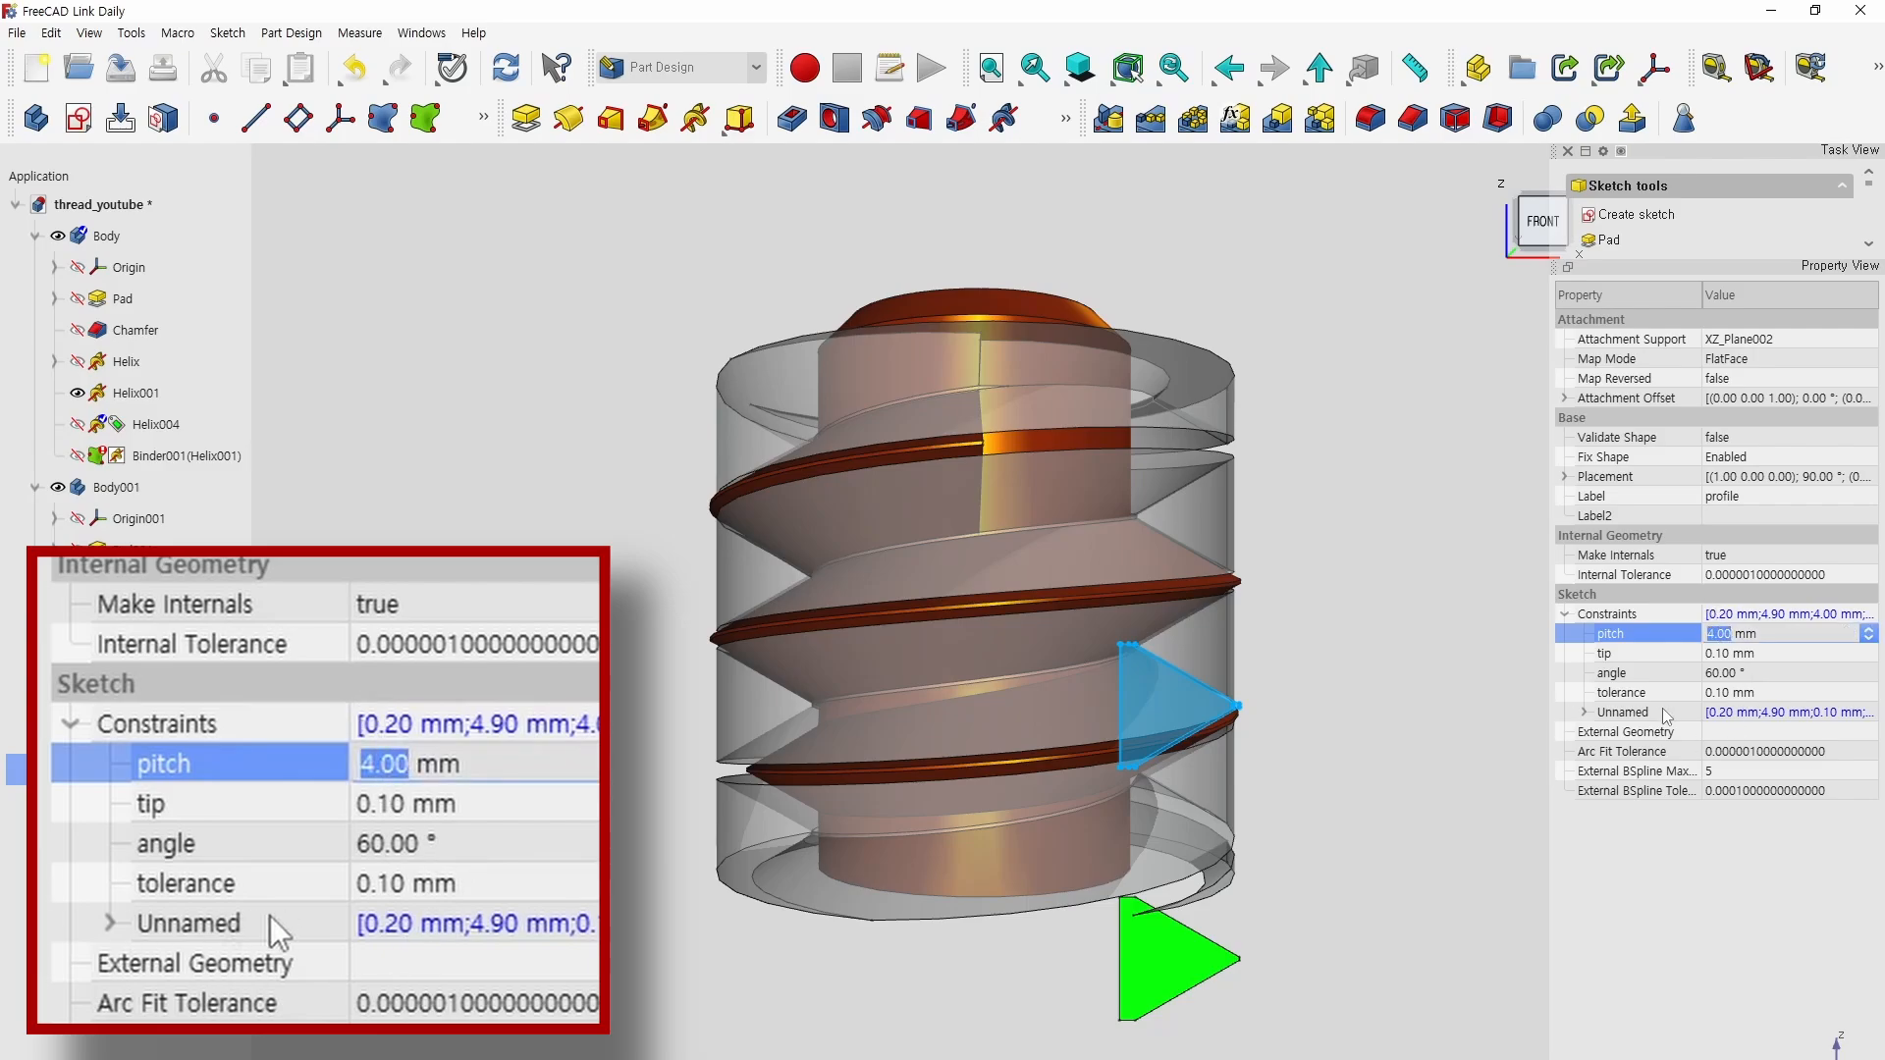
type("2")
key("Return")
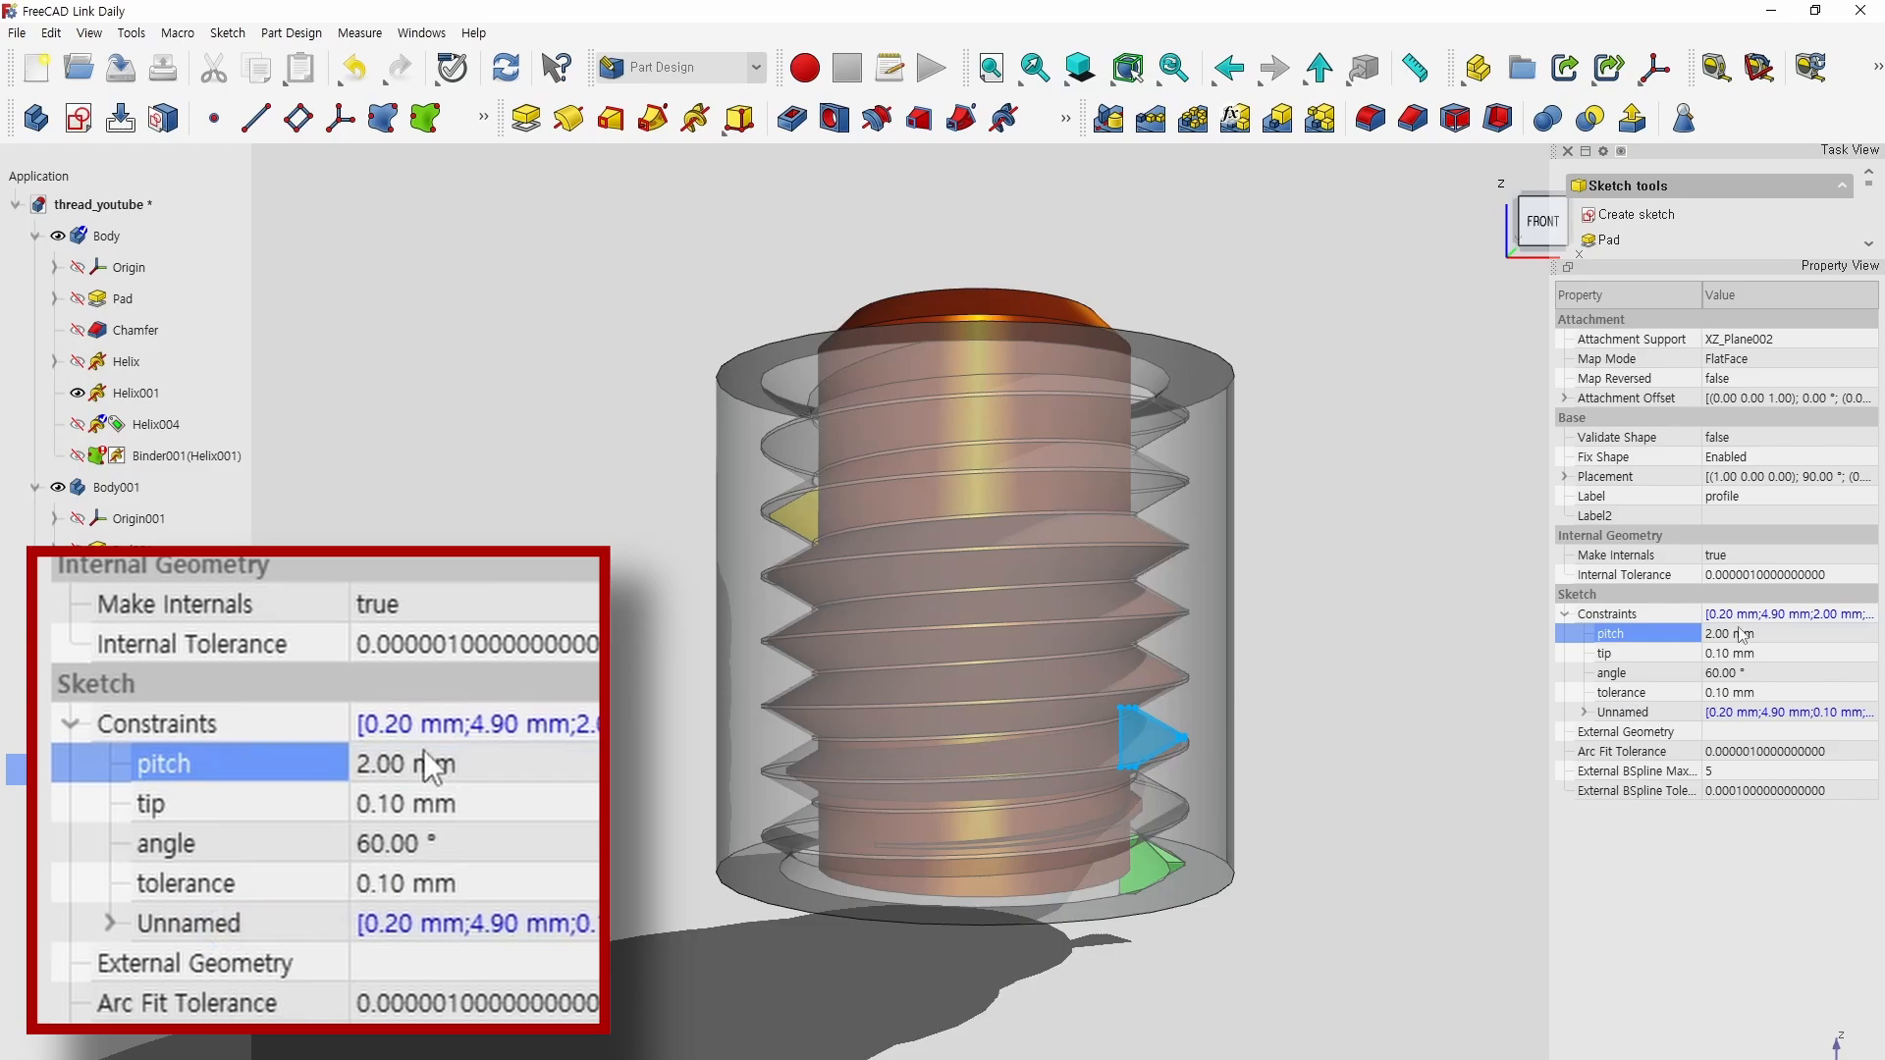
Set the profile sketch's pitch constraint to 3 mm and view both threads.
left_click(1725, 634)
type("3")
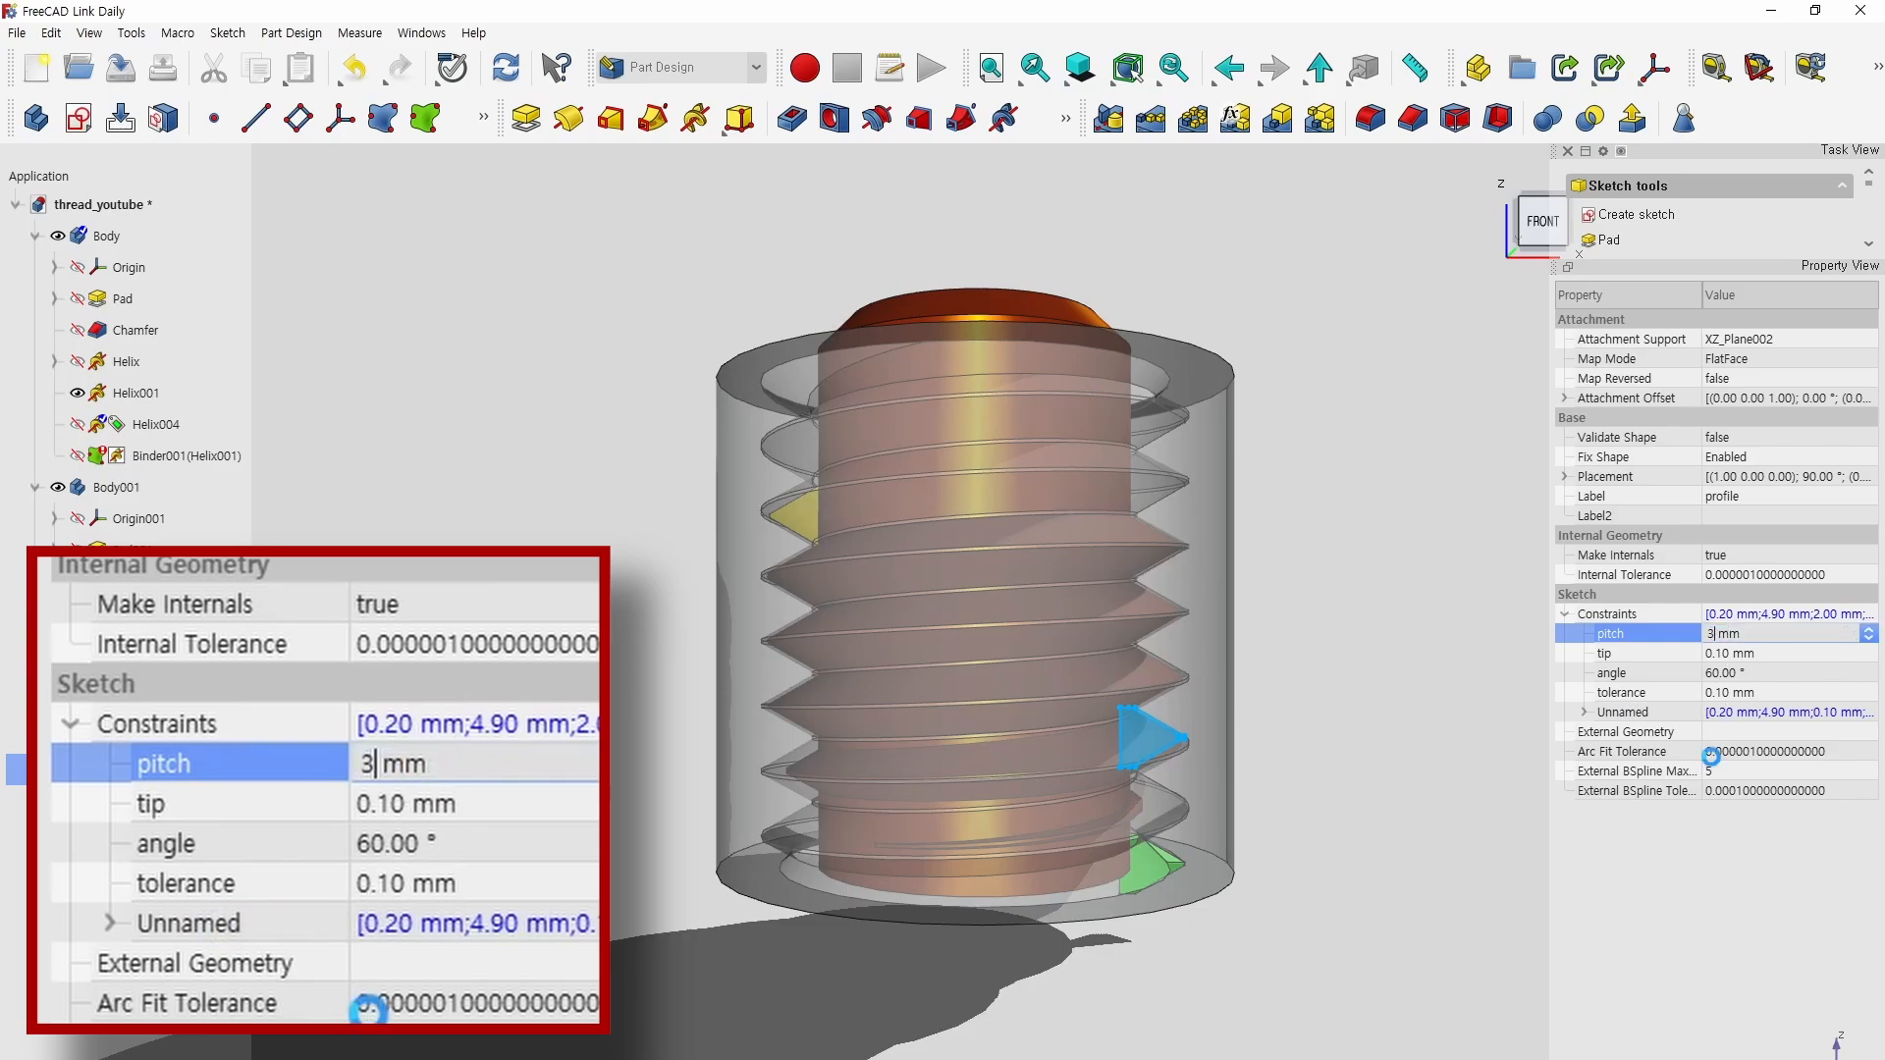
key("Return")
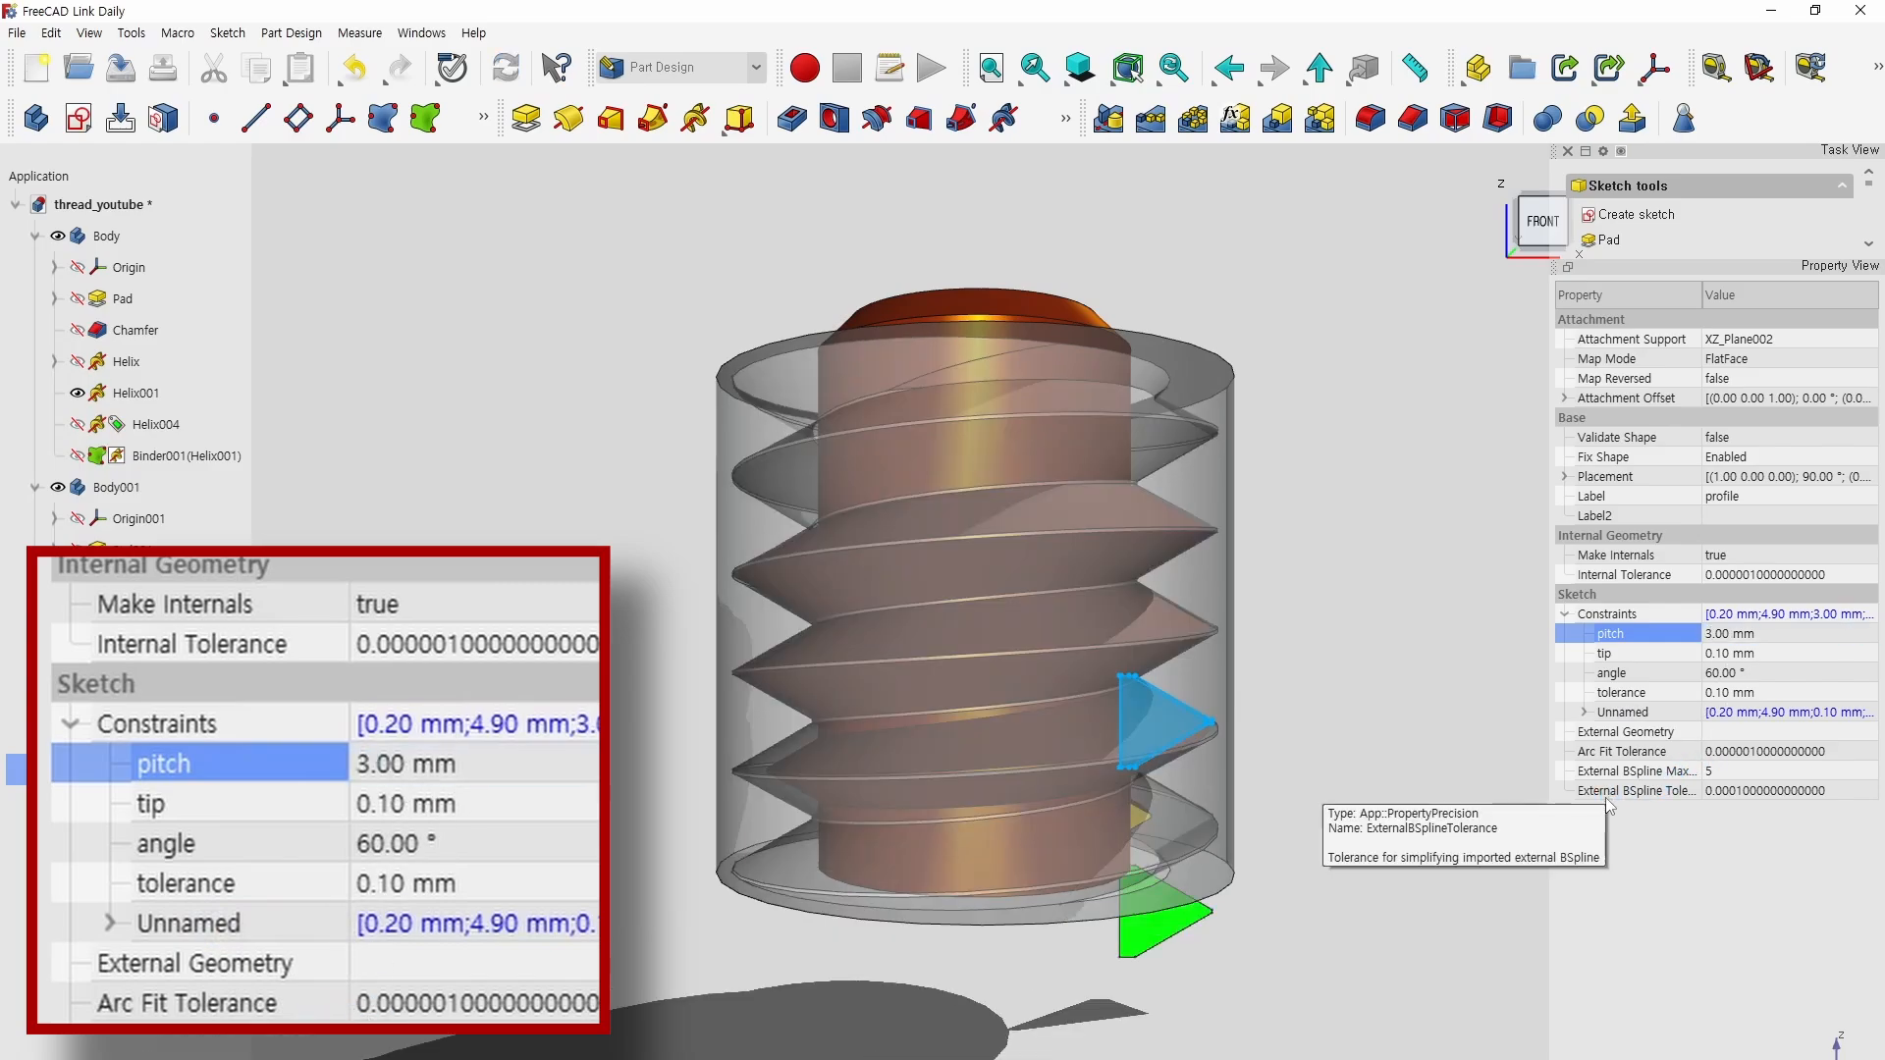
middle_click_drag(1386, 736, 1418, 782)
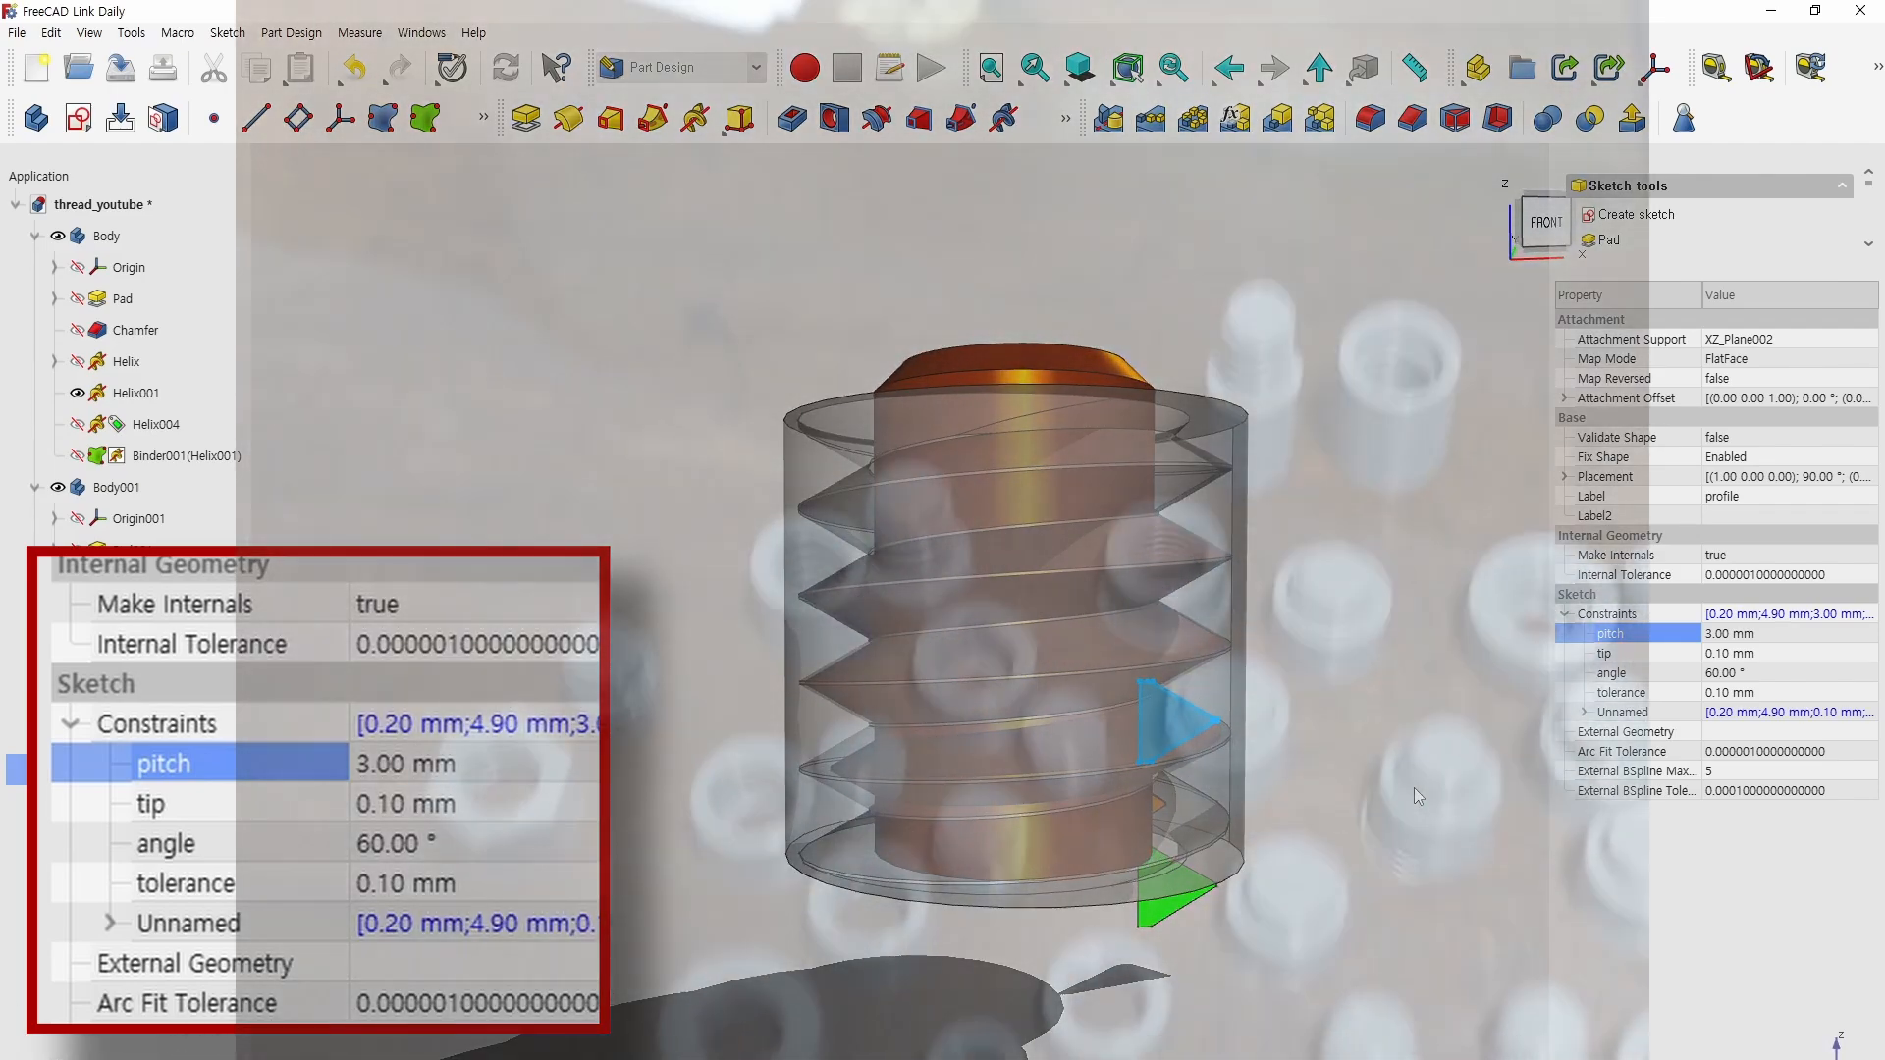